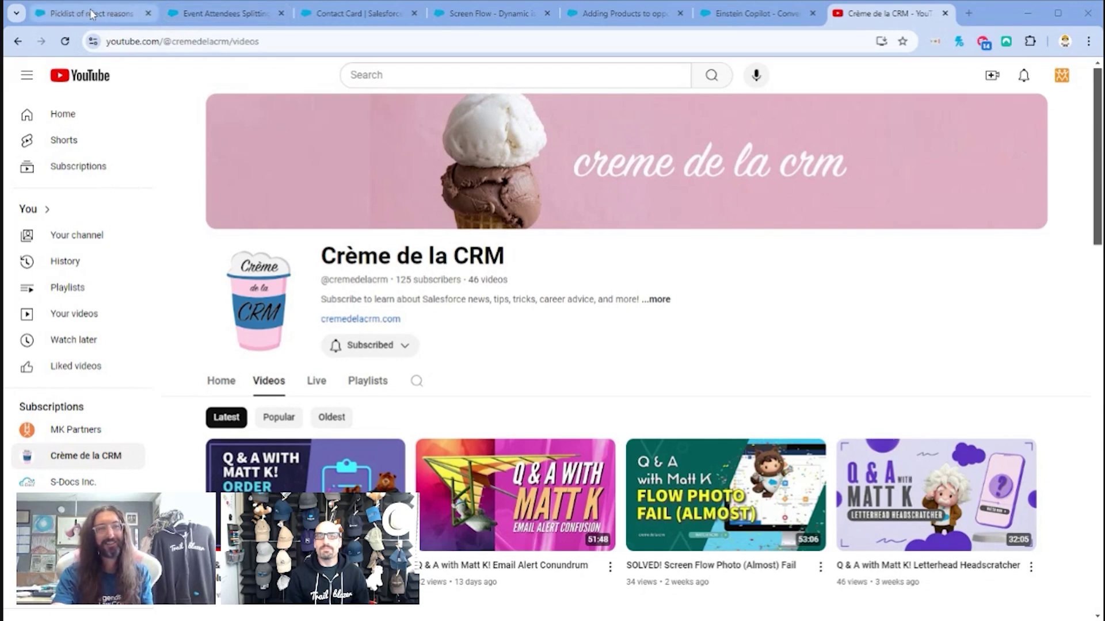
Open the Trailblazer Community question "Picklist of reject reasons in approval process" and enlarge the page to read it
click(92, 14)
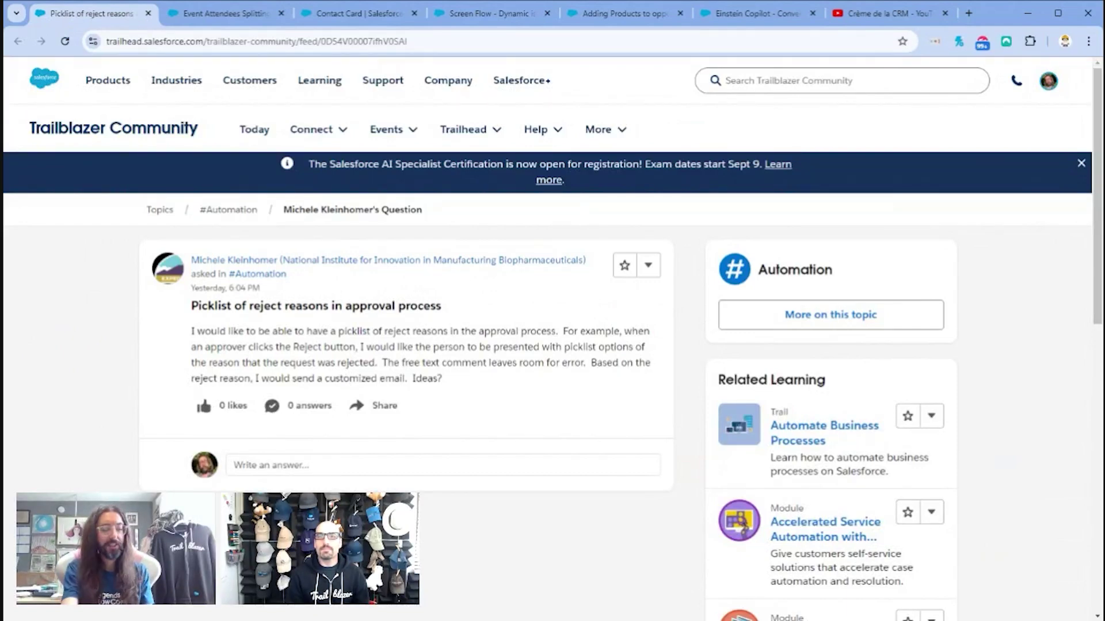
key(ctrl+plus)
key(ctrl+plus)
key(ctrl+plus)
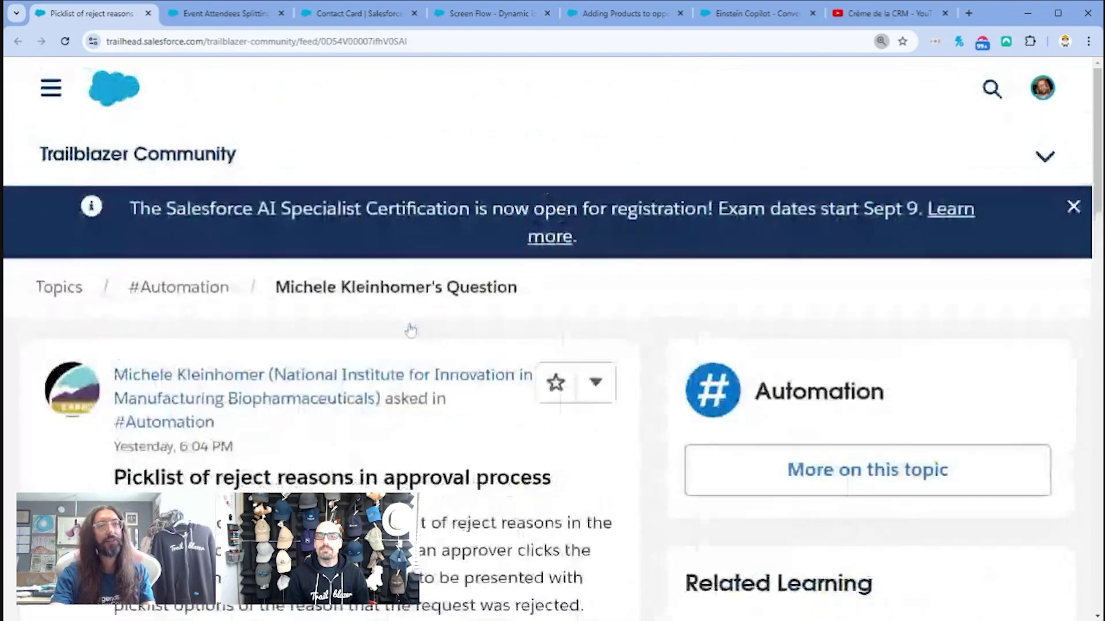
scroll(400, 451, down, 5)
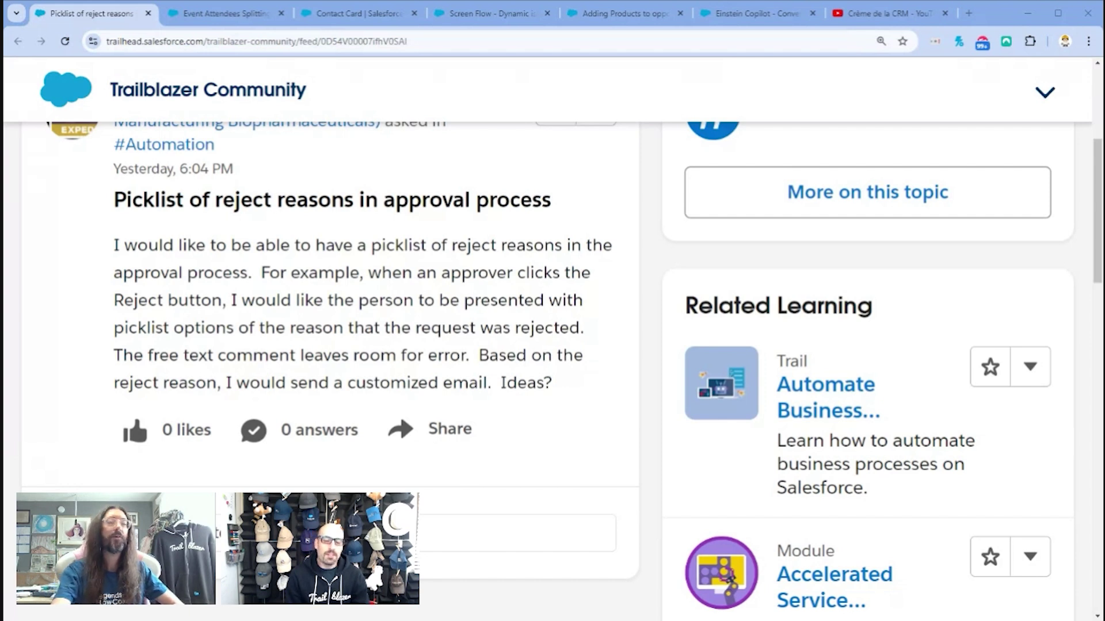
Copy the question's address, open it in a new tab of the other browser window, and enlarge the page
key(ctrl+l)
key(ctrl+c)
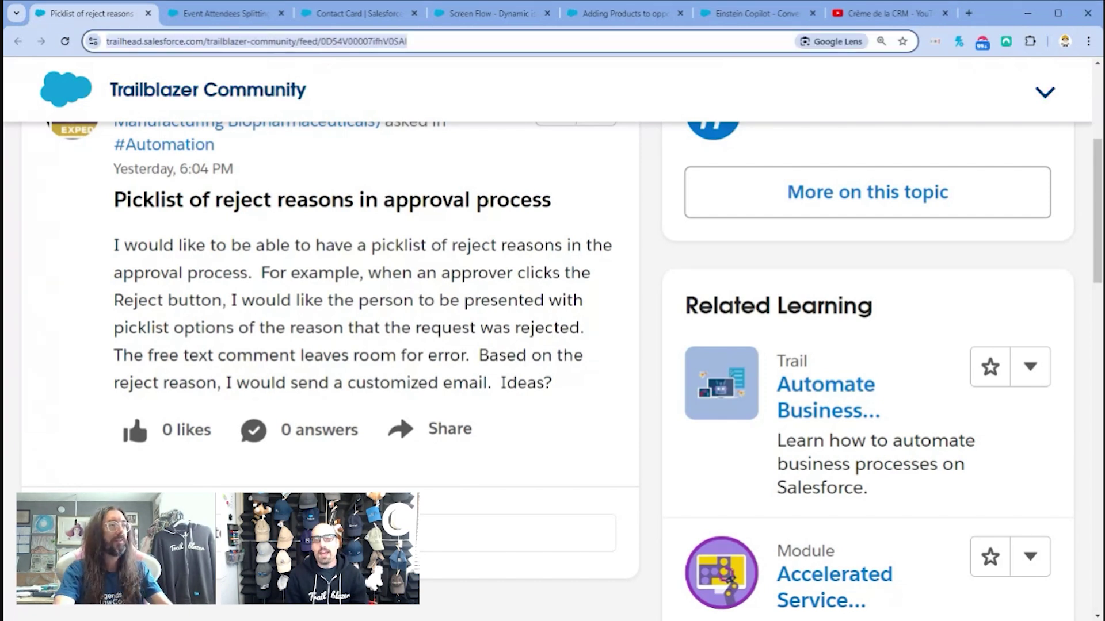
key(alt+Tab)
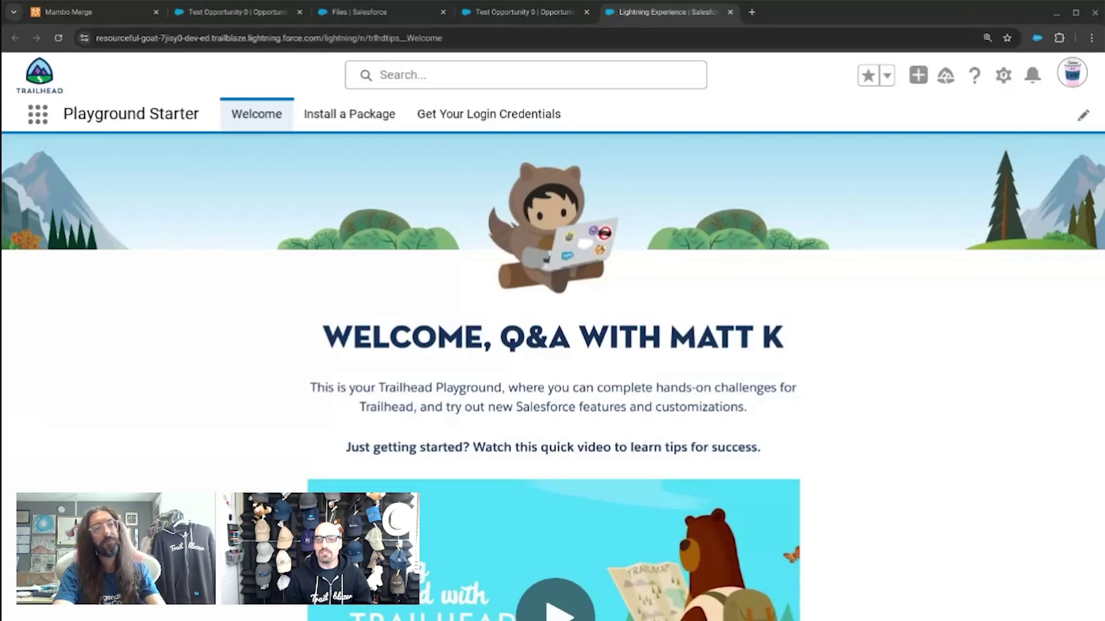
click(752, 11)
key(ctrl+v)
key(Return)
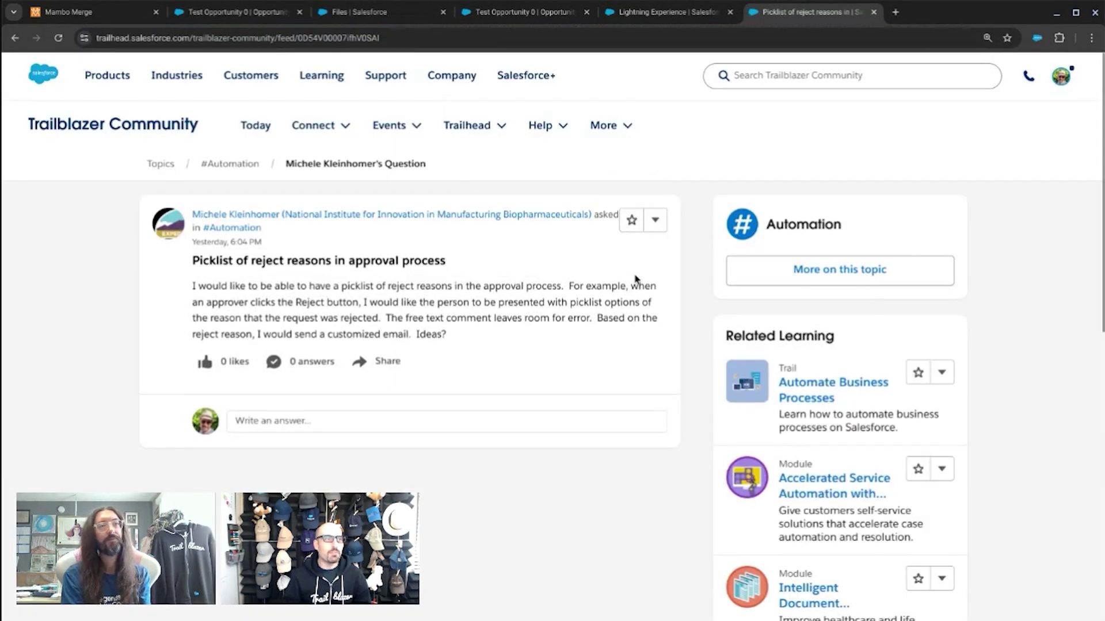
key(ctrl+plus)
key(ctrl+plus)
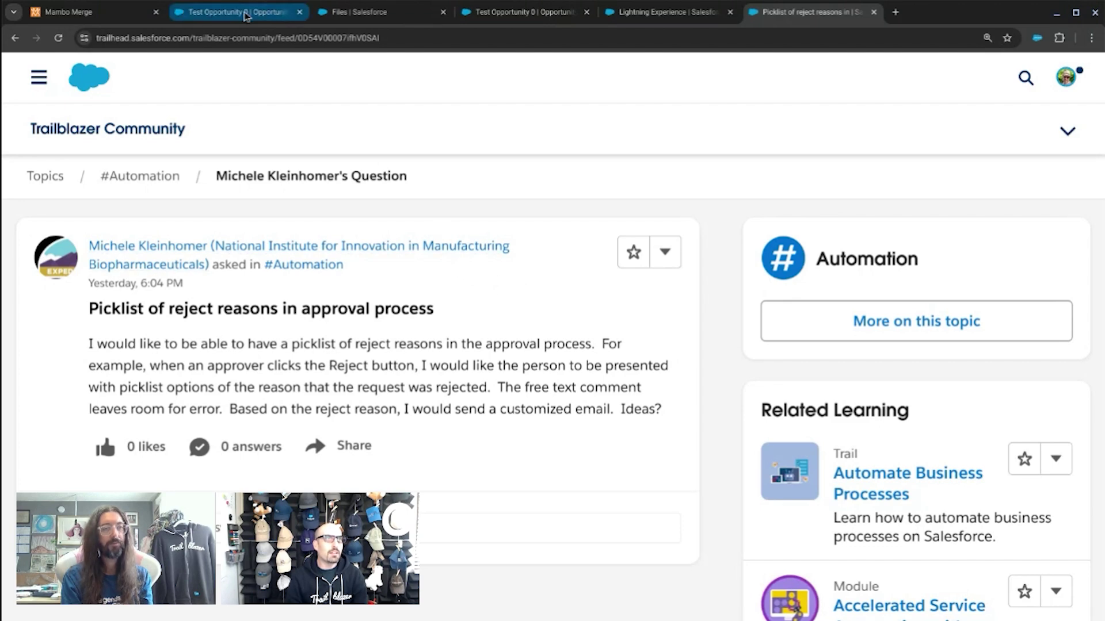
Open Approval Processes in the Trailhead playground's Setup and choose to manage the processes for the Opportunity object
click(633, 11)
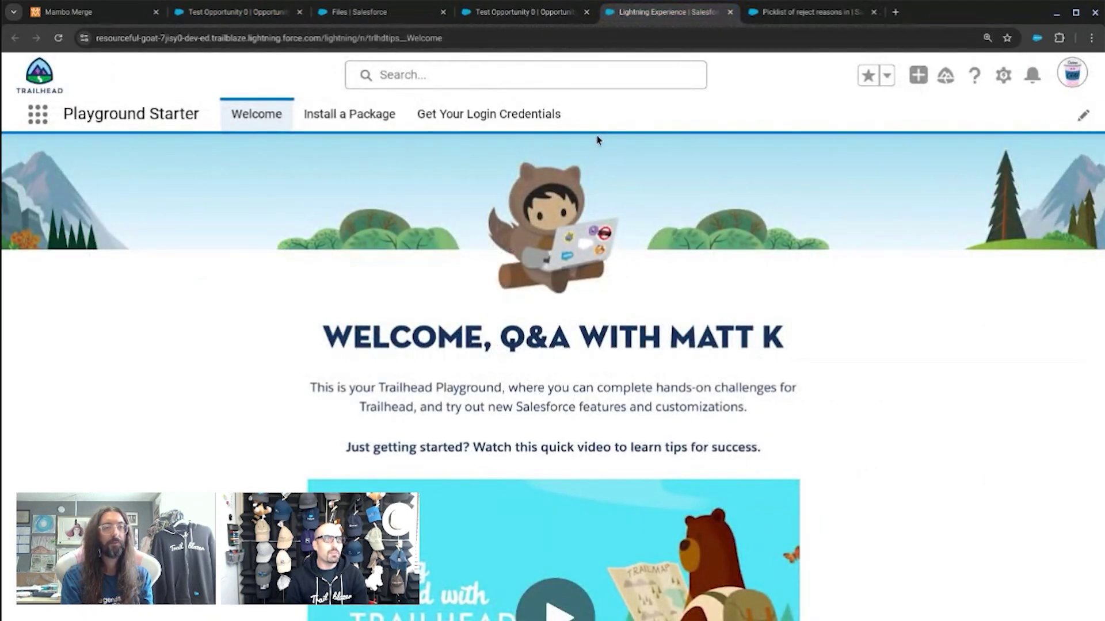
click(1002, 76)
click(976, 123)
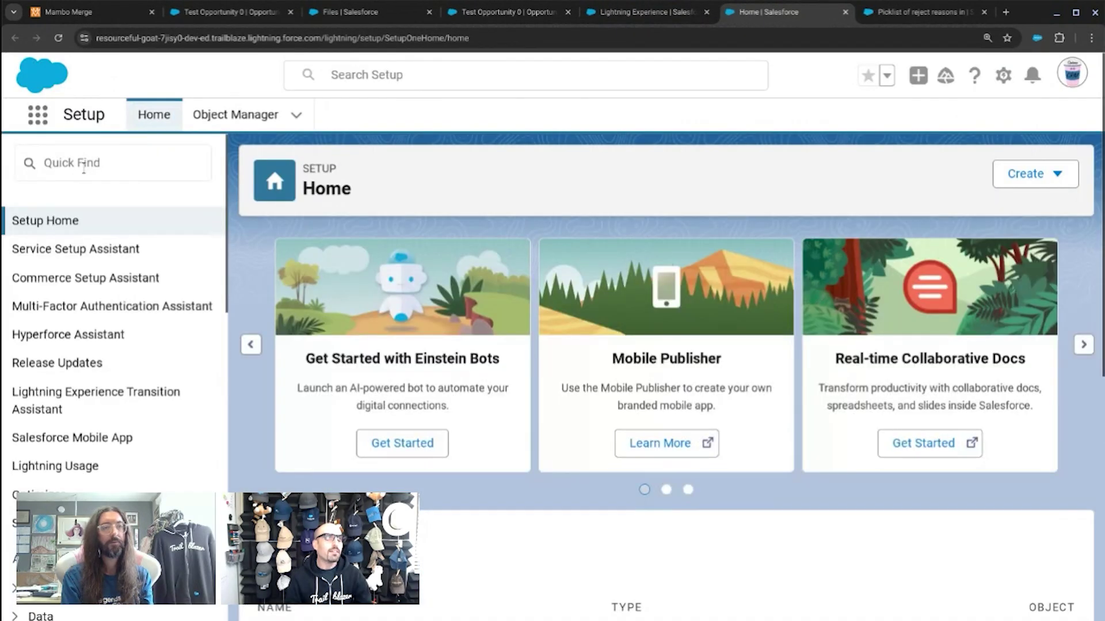
click(83, 166)
text(approval)
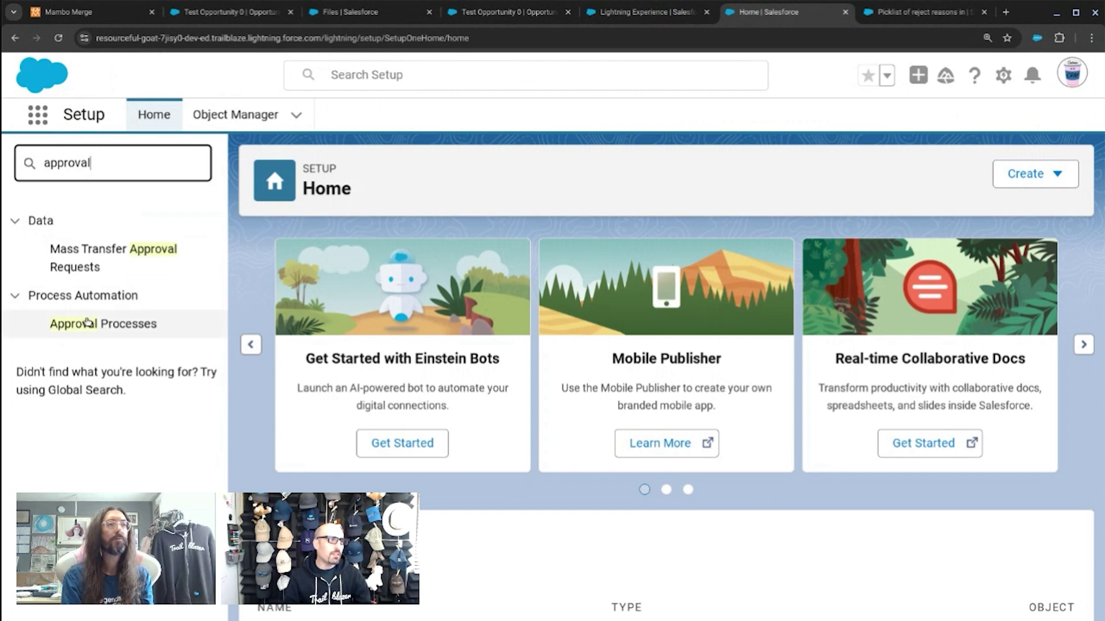
click(106, 326)
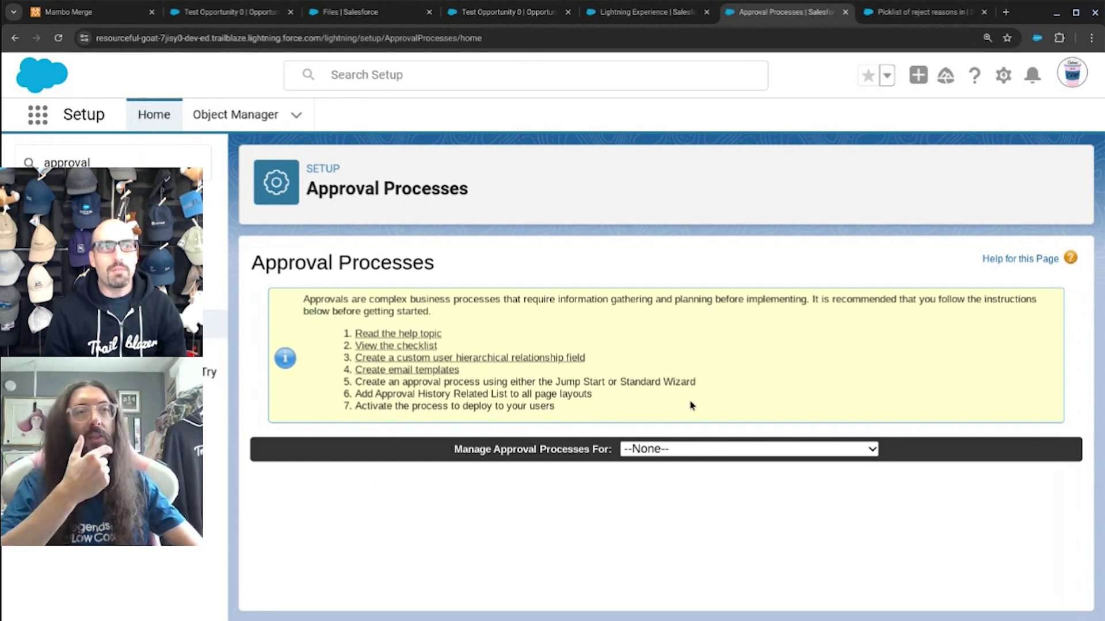
click(693, 333)
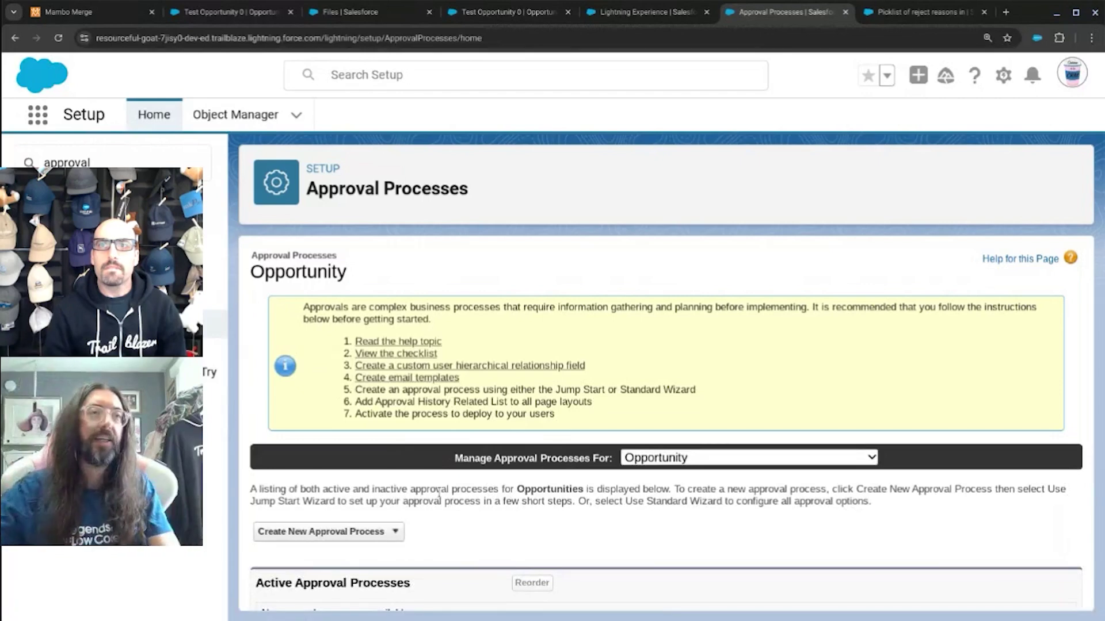
scroll(627, 465, down, 2)
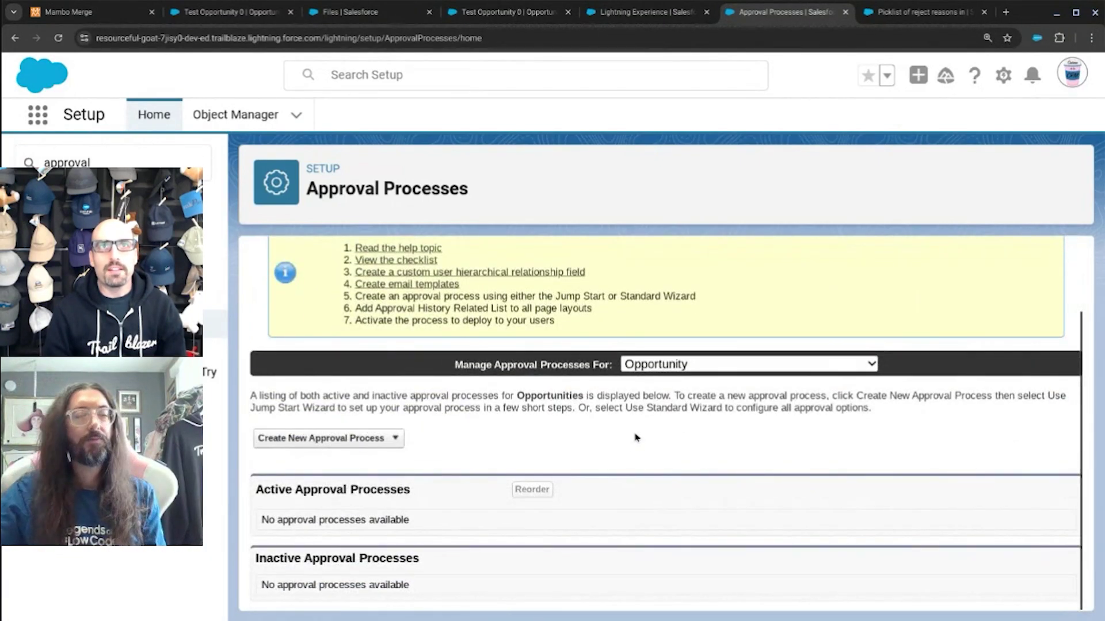
click(687, 366)
click(704, 224)
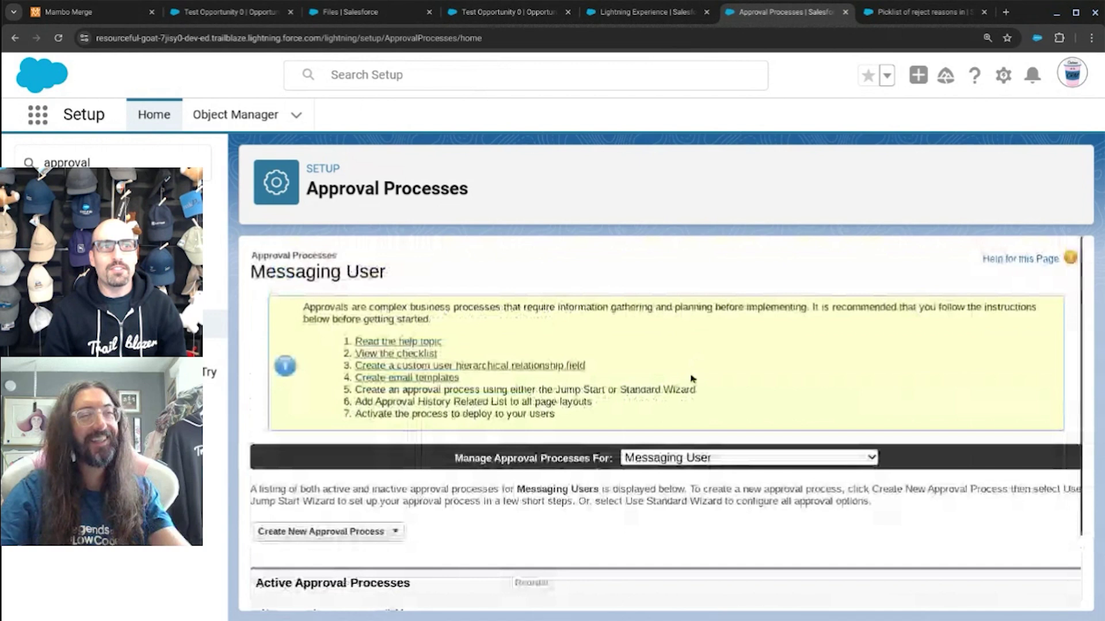
click(713, 200)
click(696, 460)
click(707, 151)
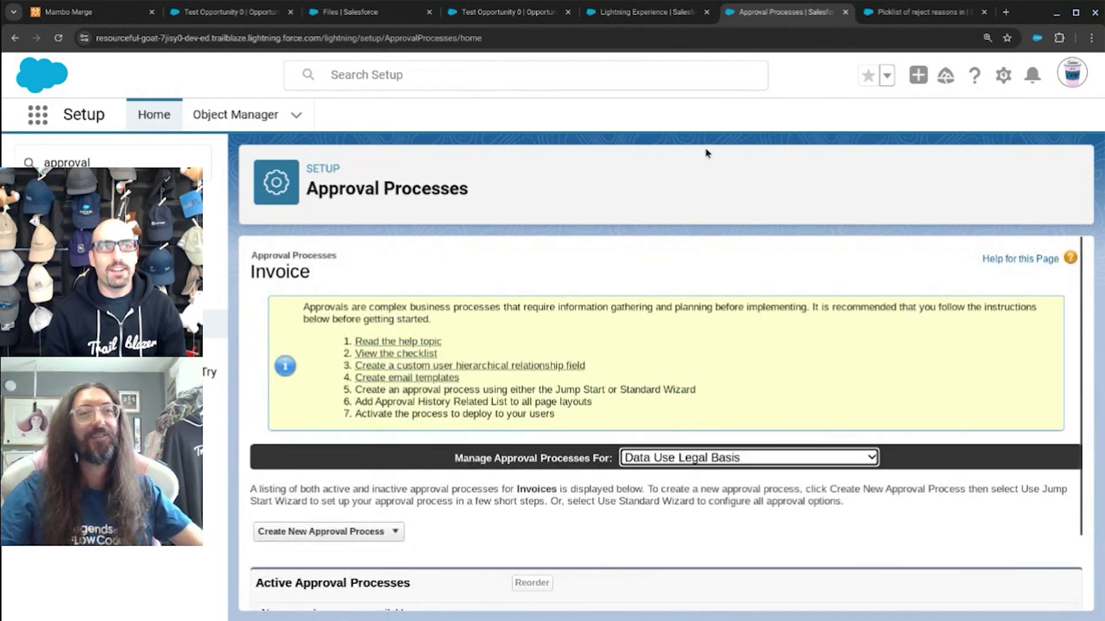
key(o)
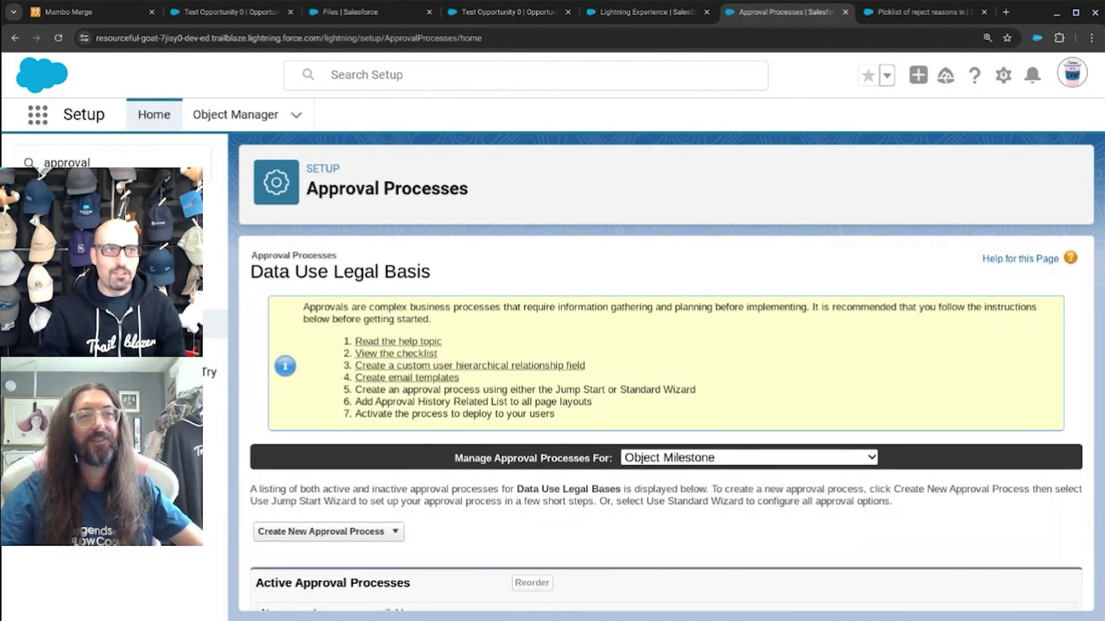
key(r)
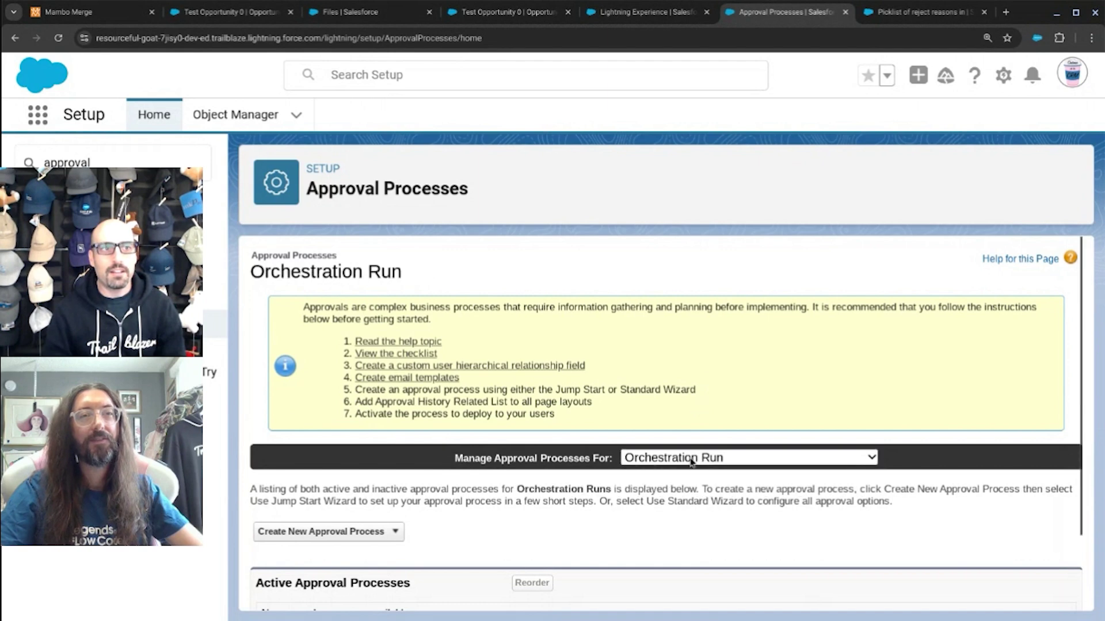
key(o)
key(p)
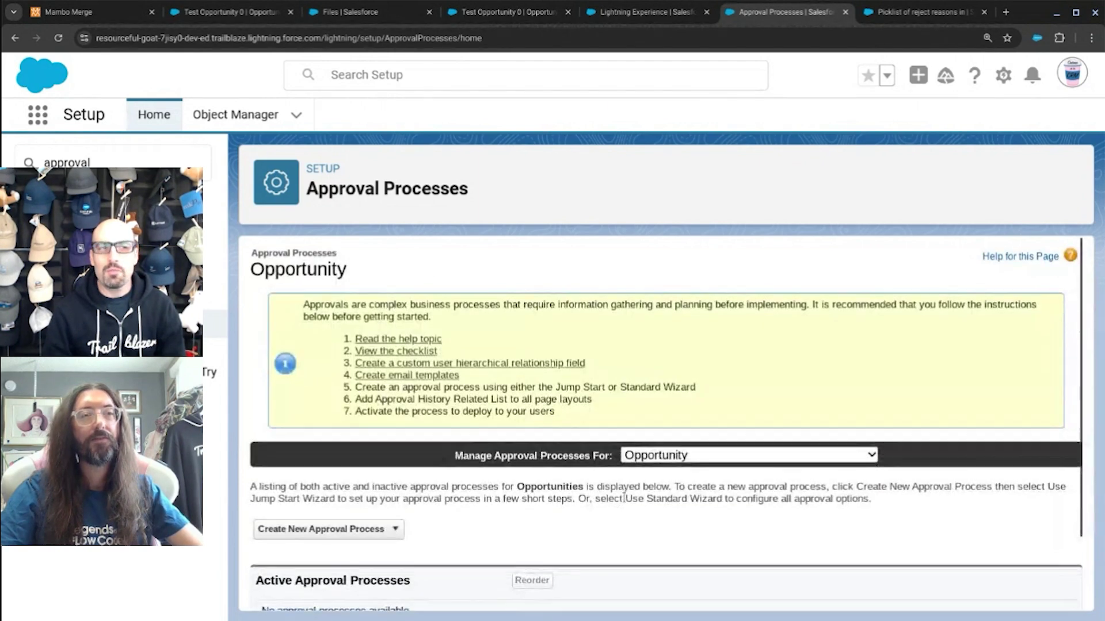
Start a new Opportunity approval process with the Jump Start Wizard and name it "Opportunity Approval Process"
scroll(626, 467, down, 2)
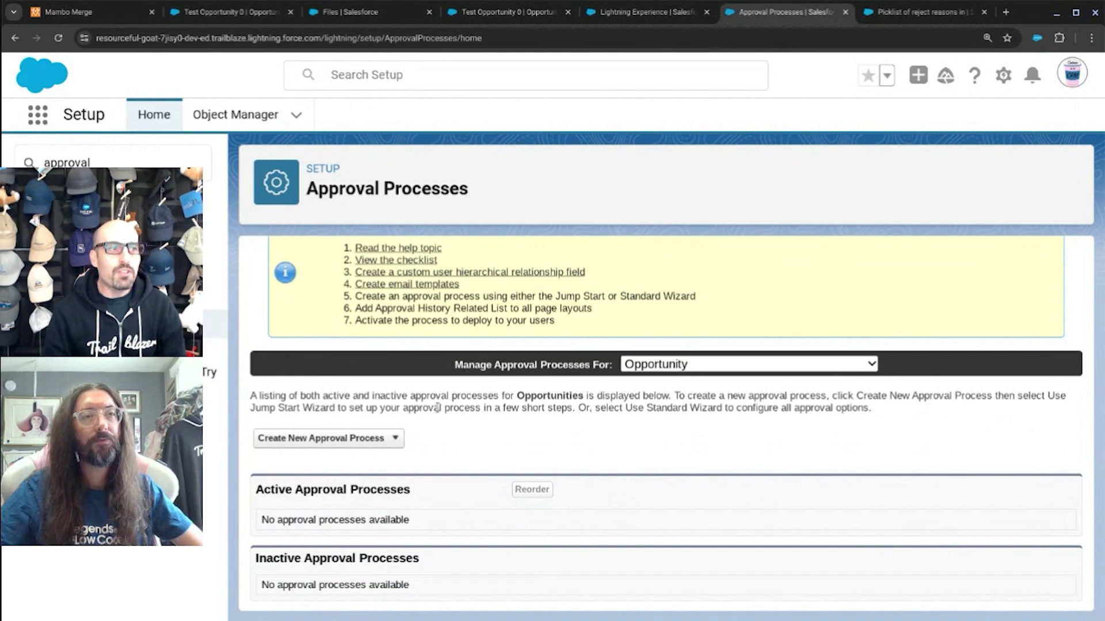
click(385, 439)
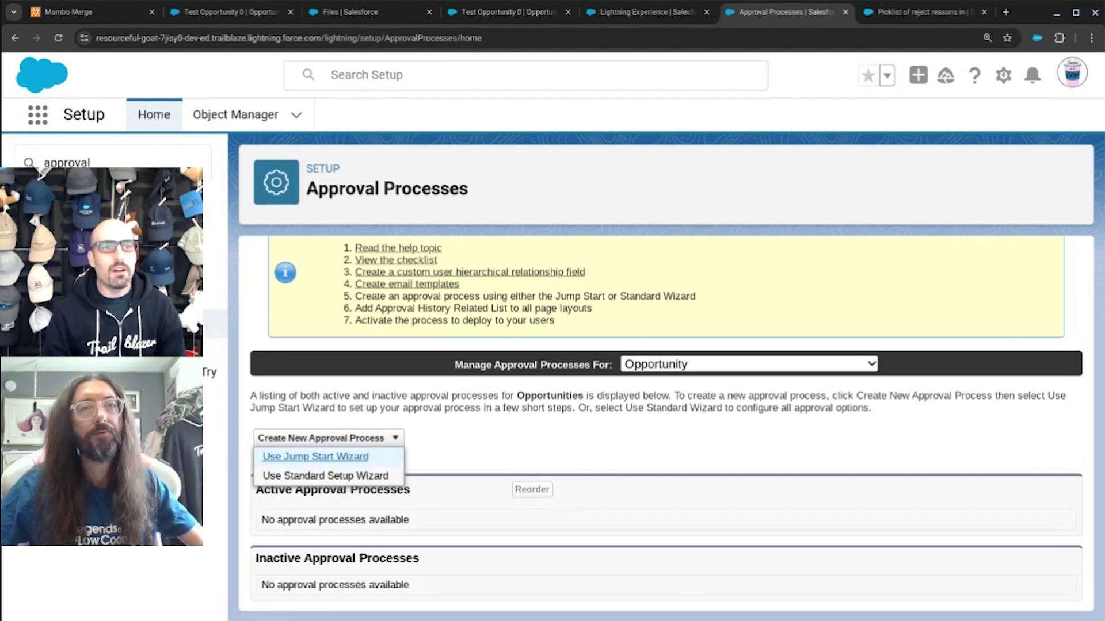
click(349, 458)
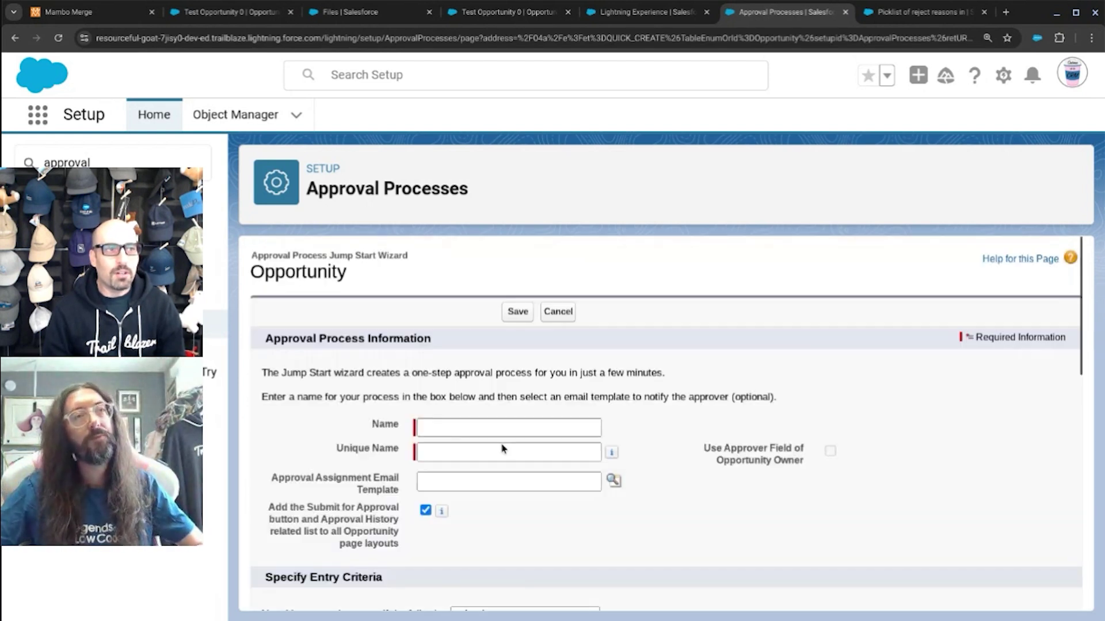
text(O)
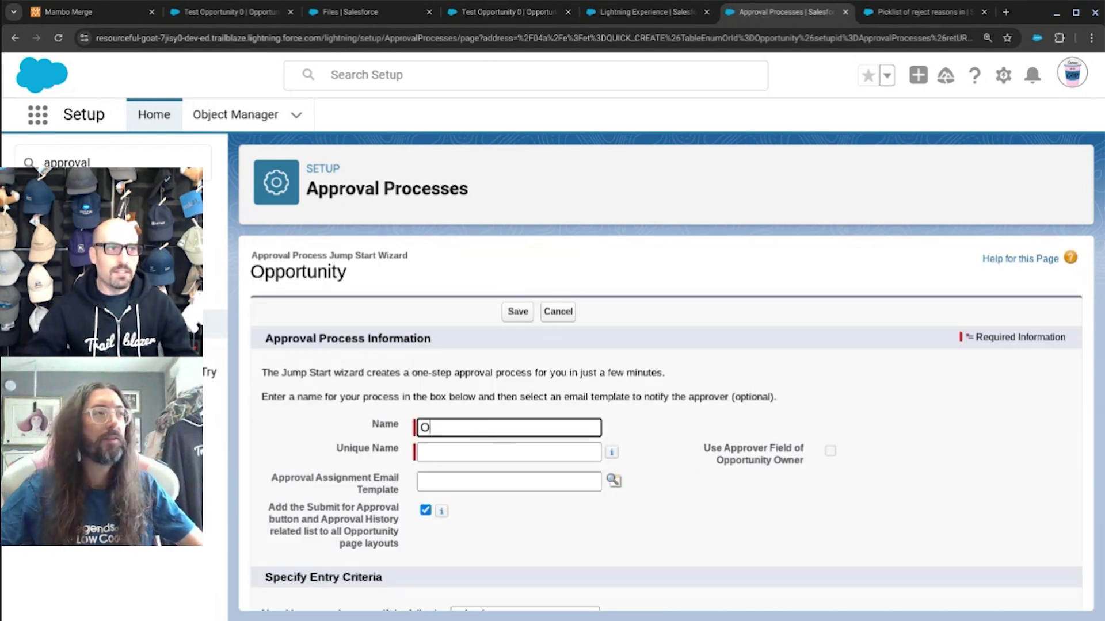
text(pportunity App)
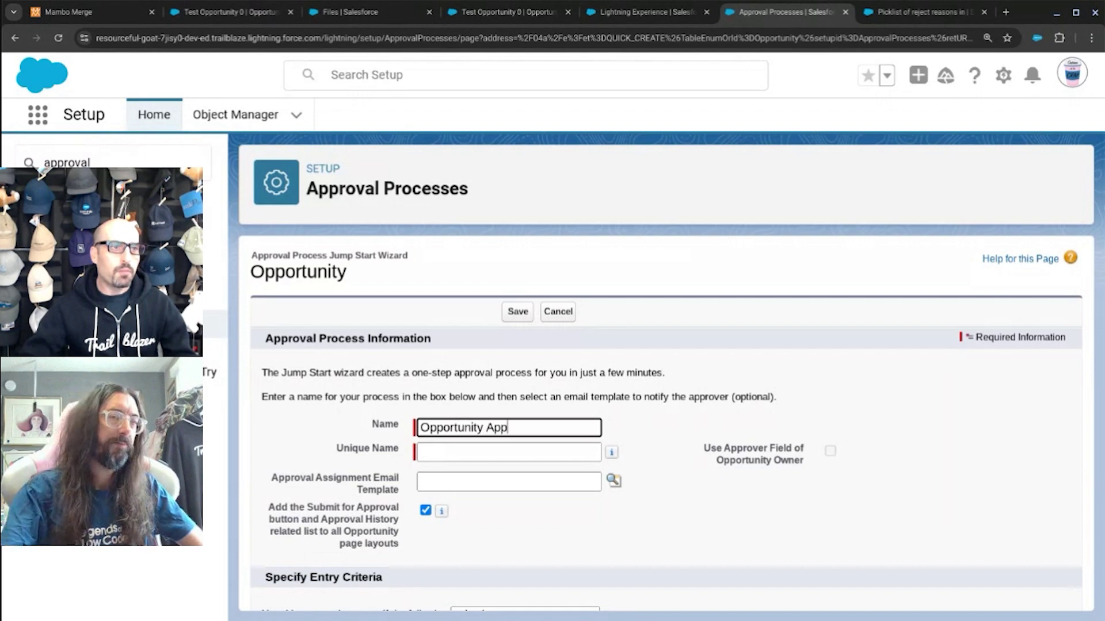
text(roval Process)
key(Tab)
key(Tab)
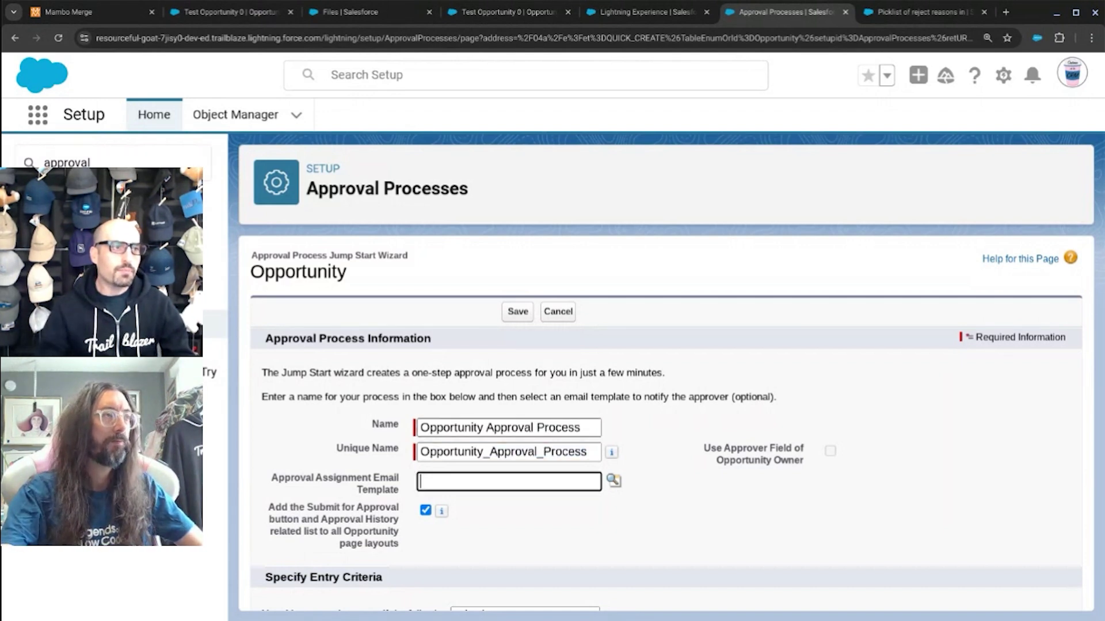
Save the approval process without entry criteria, letting the submitter choose the approver manually
scroll(495, 518, down, 2)
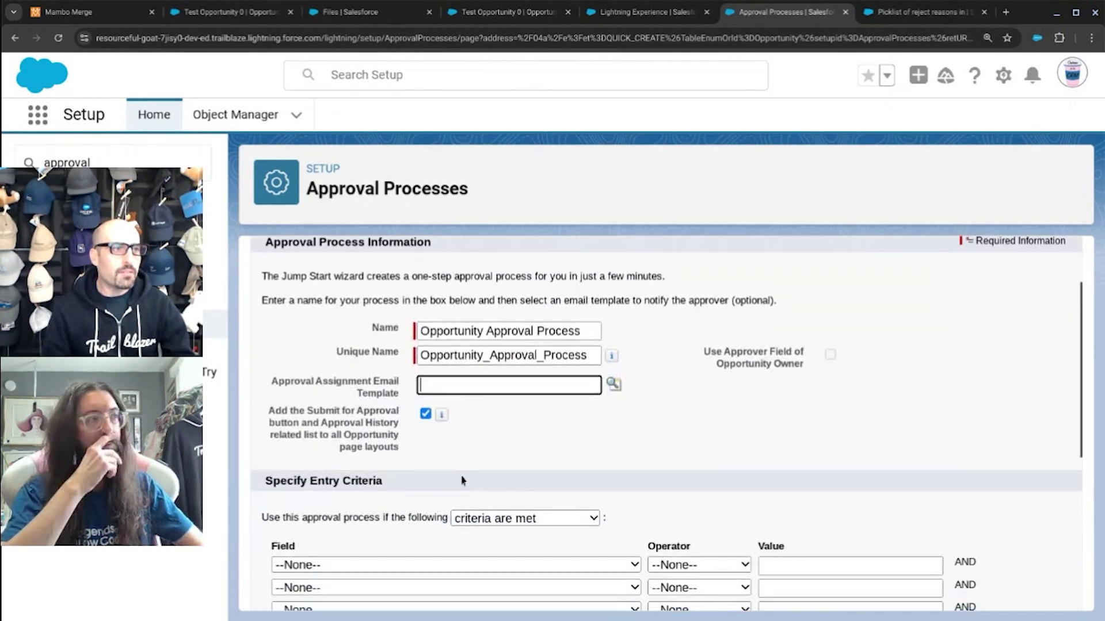
scroll(391, 414, down, 1)
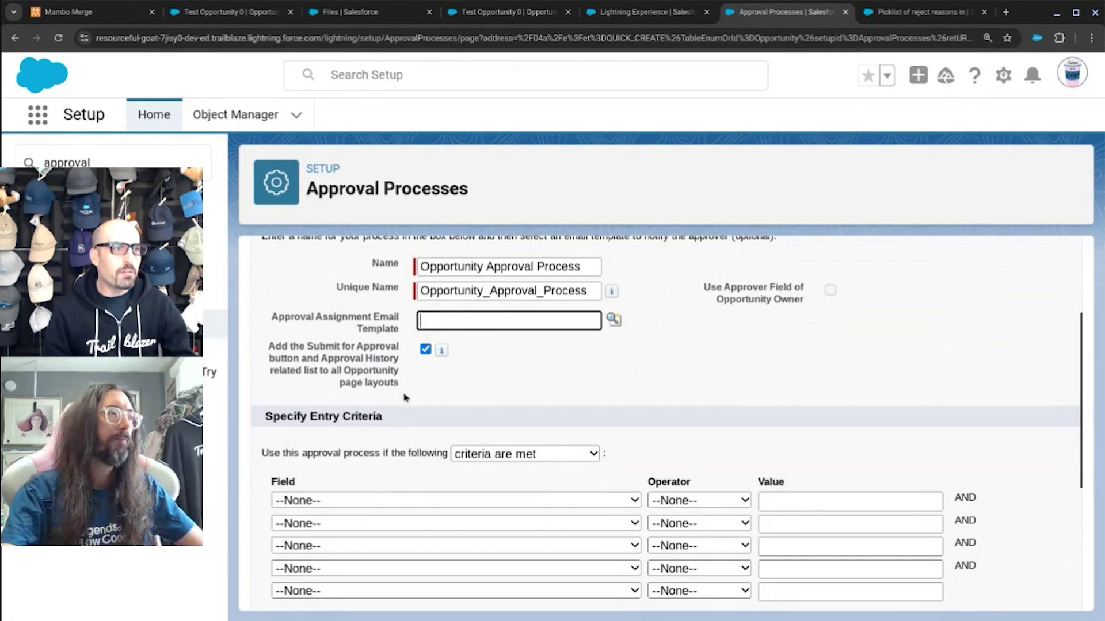
scroll(402, 403, down, 3)
scroll(401, 433, down, 1)
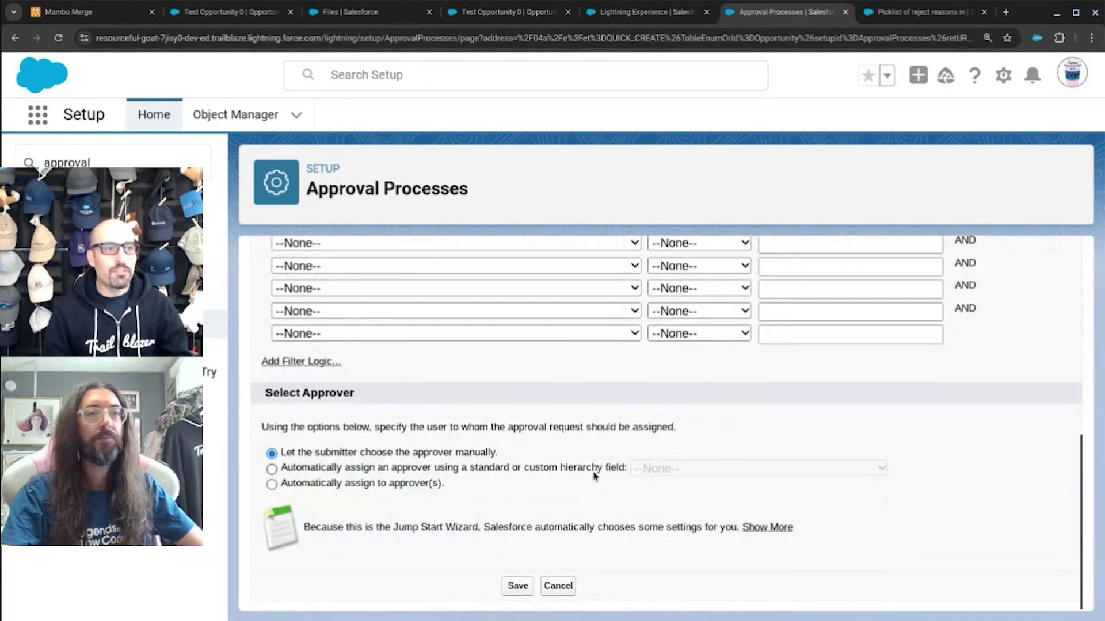
click(514, 586)
click(654, 140)
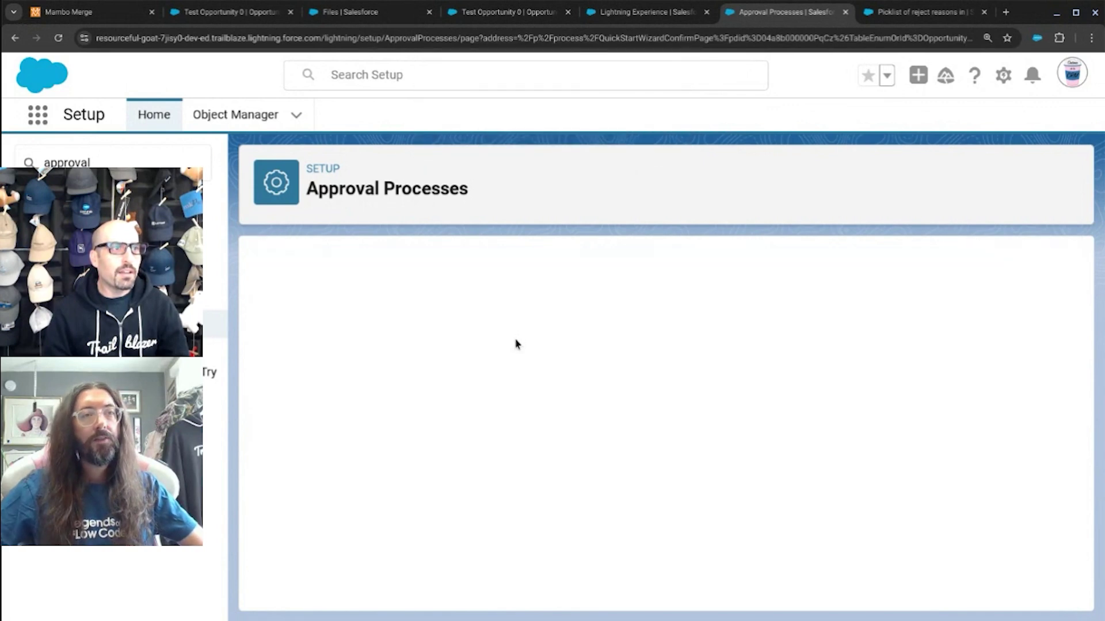
Read through the suggested follow-up steps and open the detail page of the new approval process
scroll(478, 386, down, 2)
scroll(478, 387, up, 1)
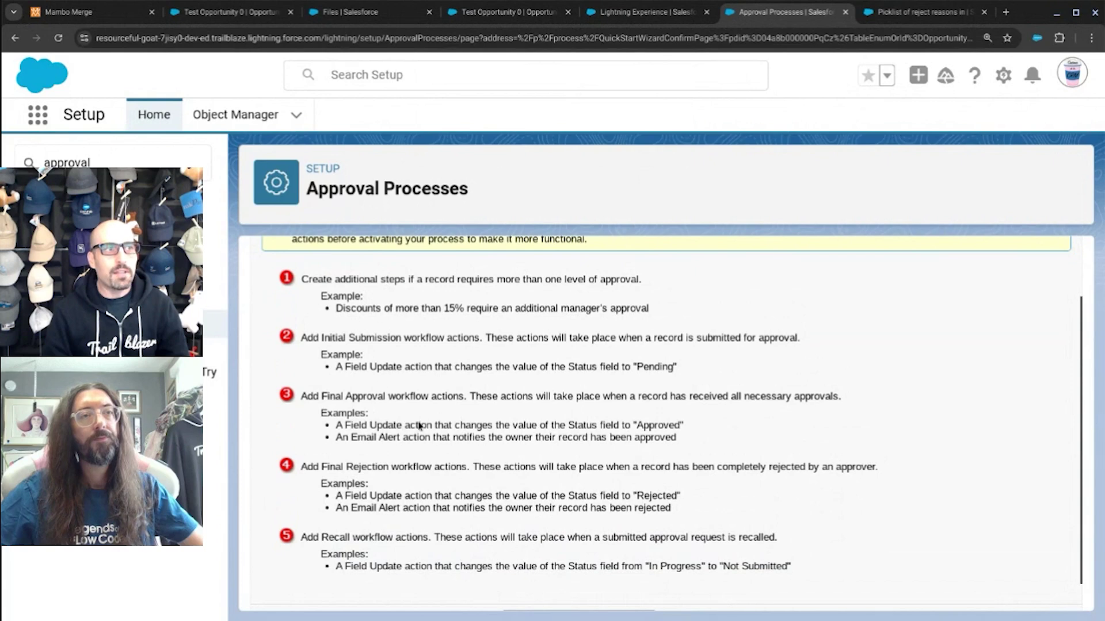
scroll(419, 426, down, 1)
click(536, 584)
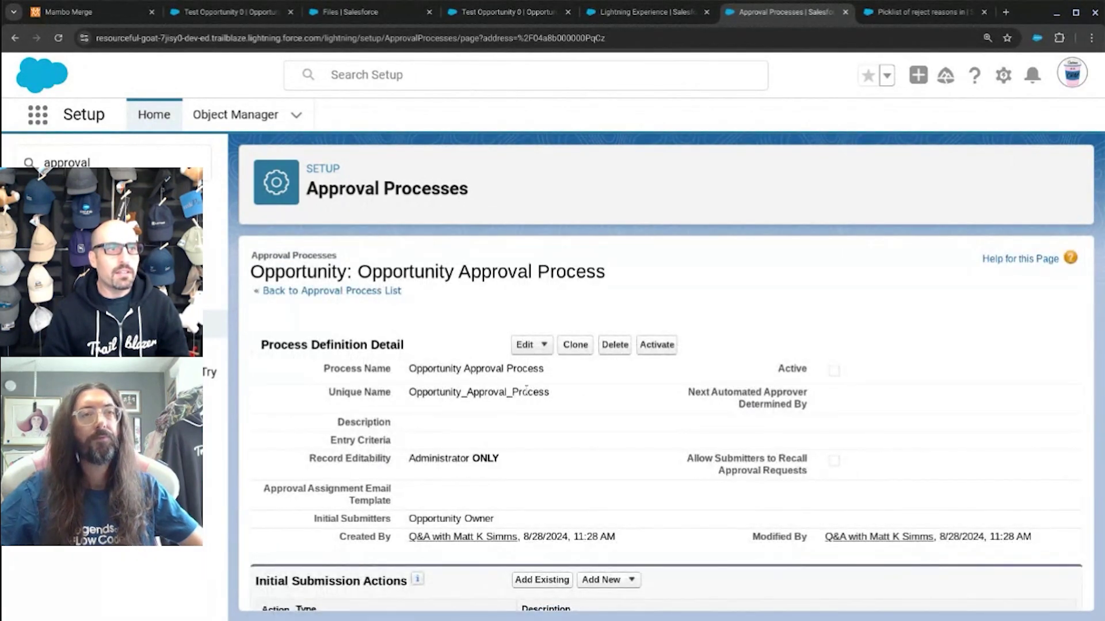
Examine the process's initial submission, approval step, final approval, final rejection and recall sections, including the options for adding a new rejection action
scroll(526, 390, down, 3)
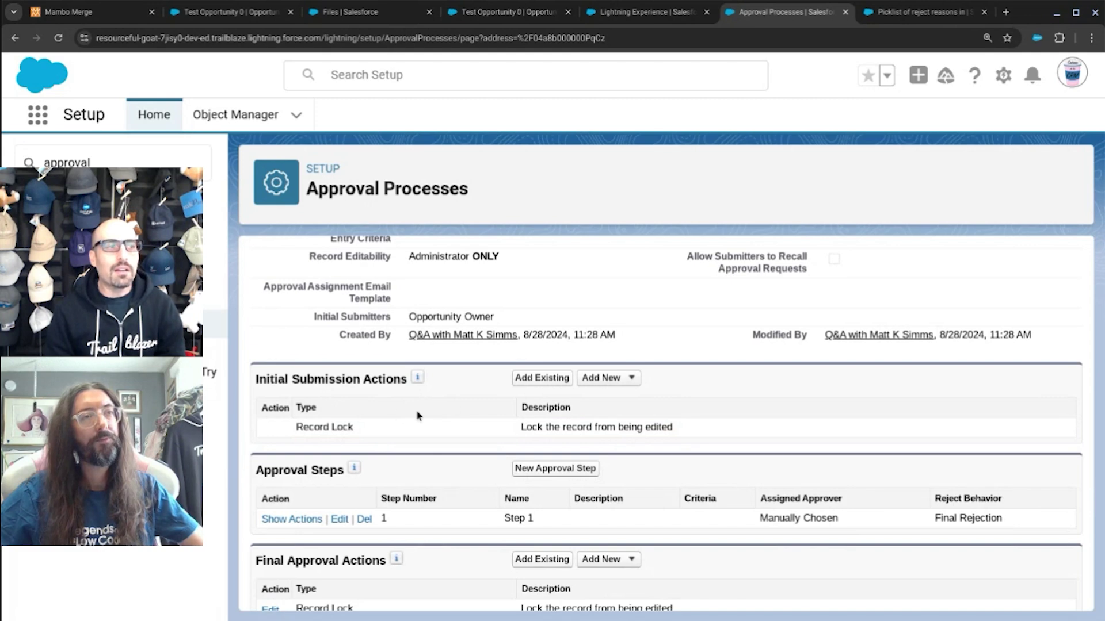
scroll(418, 415, down, 3)
scroll(447, 365, up, 1)
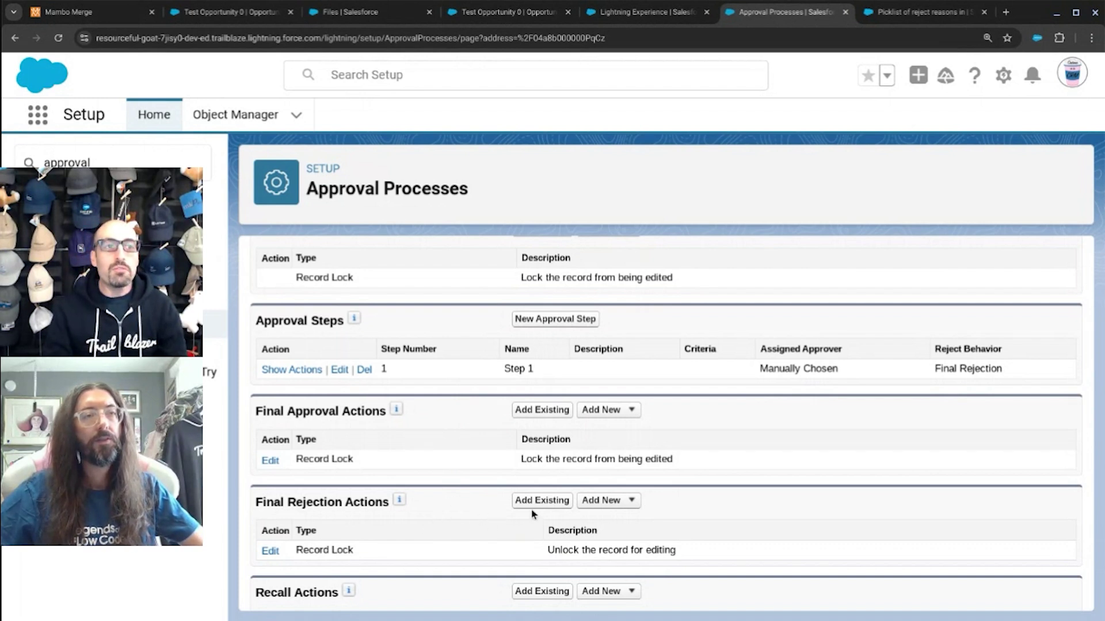
click(593, 501)
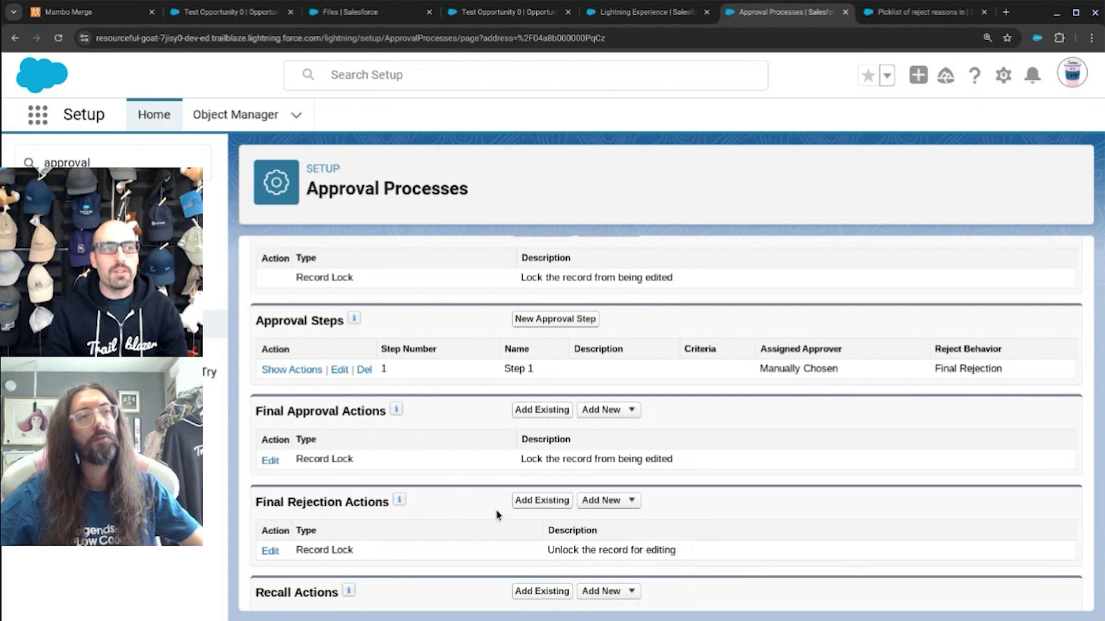
scroll(498, 515, down, 2)
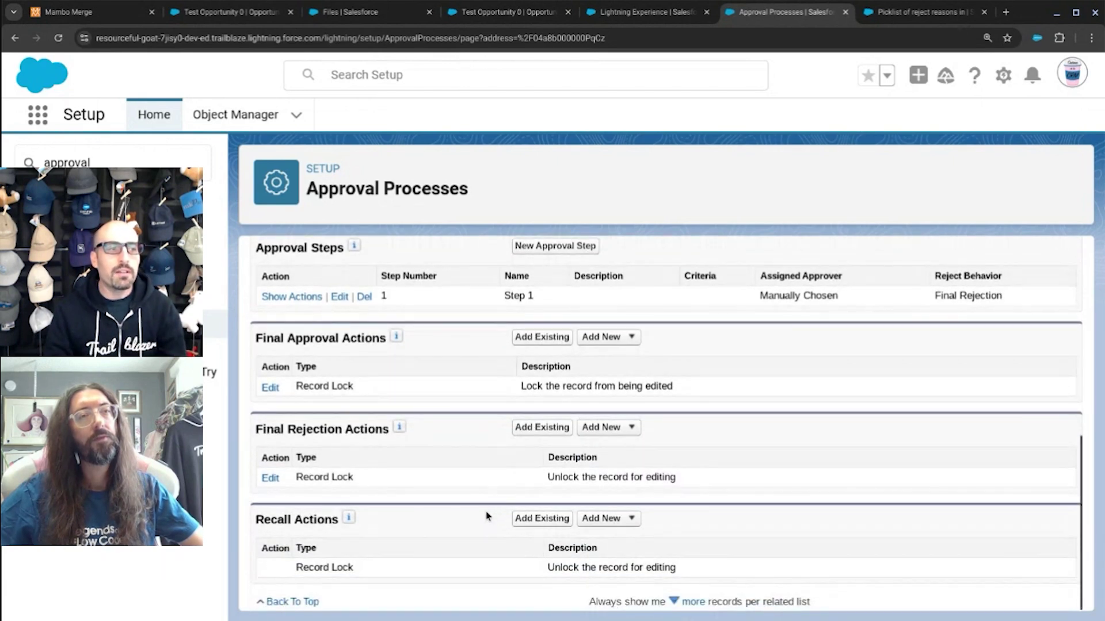
scroll(480, 514, up, 1)
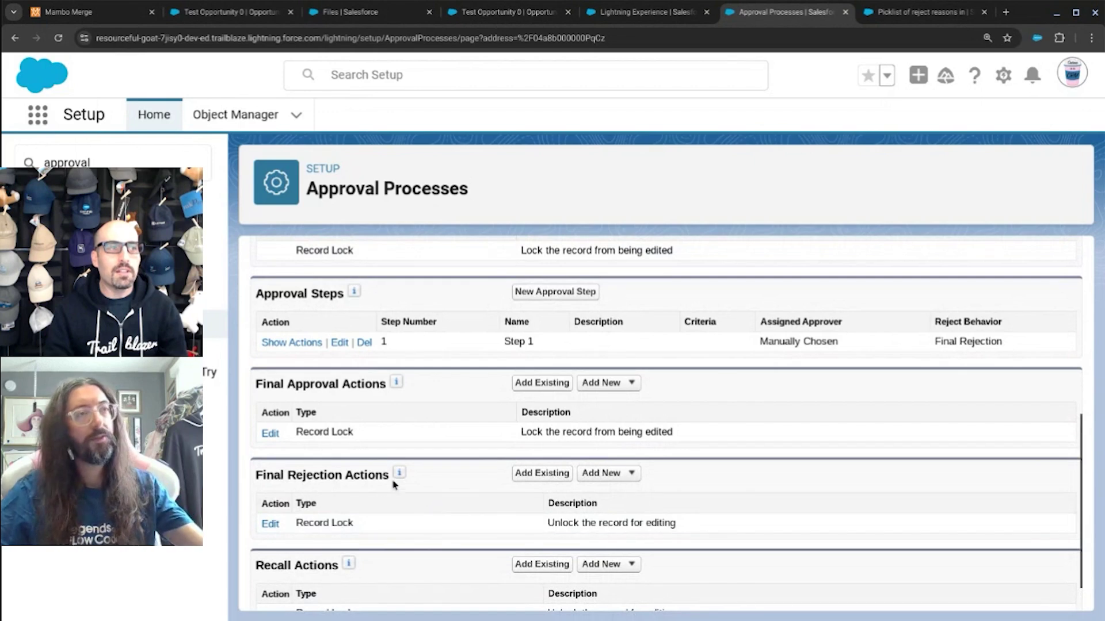
scroll(387, 501, up, 1)
scroll(380, 519, up, 5)
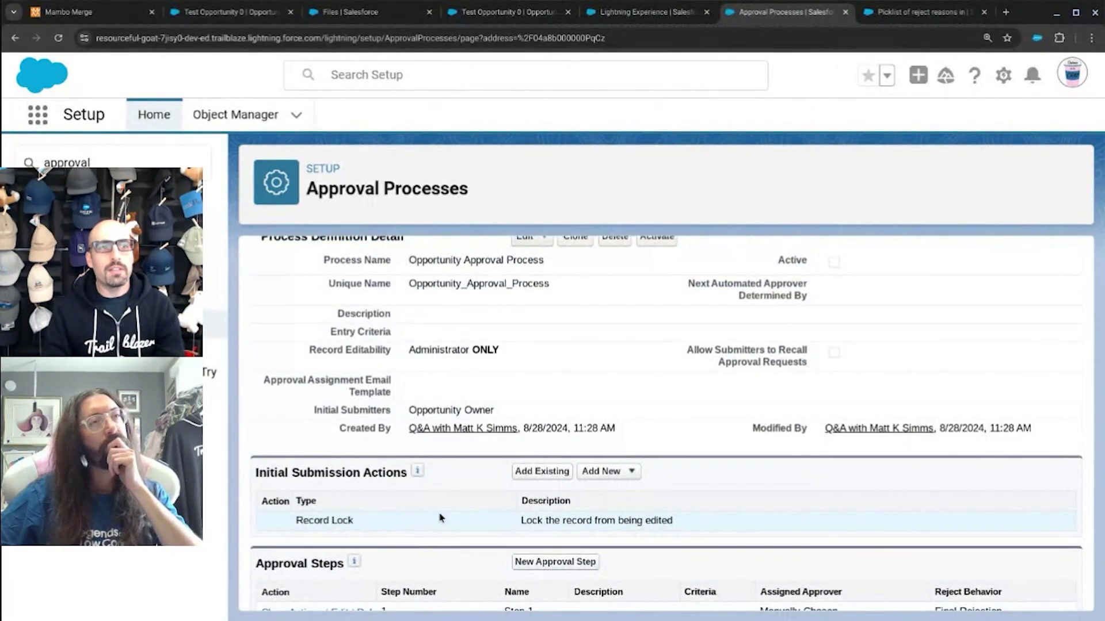
scroll(440, 517, down, 5)
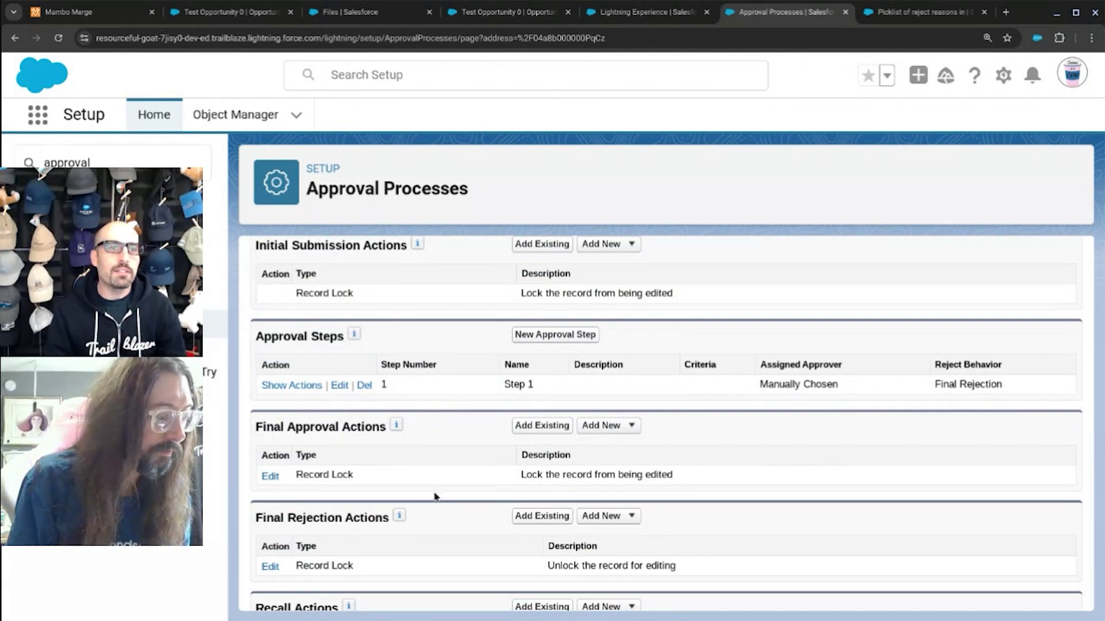
scroll(444, 478, down, 2)
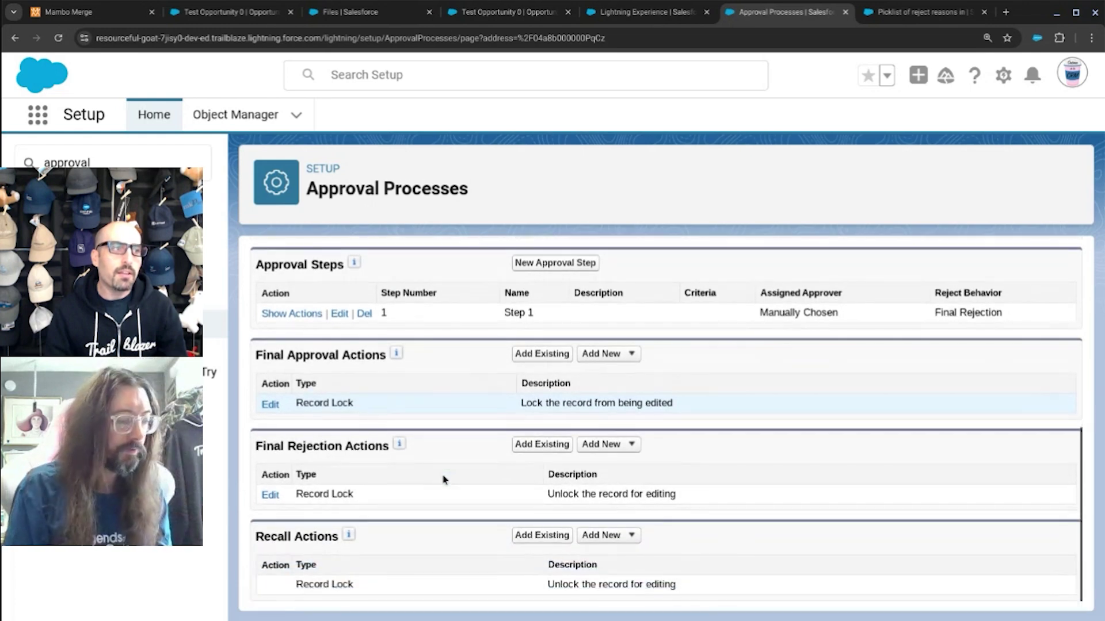
scroll(445, 478, up, 1)
scroll(444, 477, up, 2)
Open the Opportunity object's fields and relationships in Object Manager and search them for "reject"
click(206, 114)
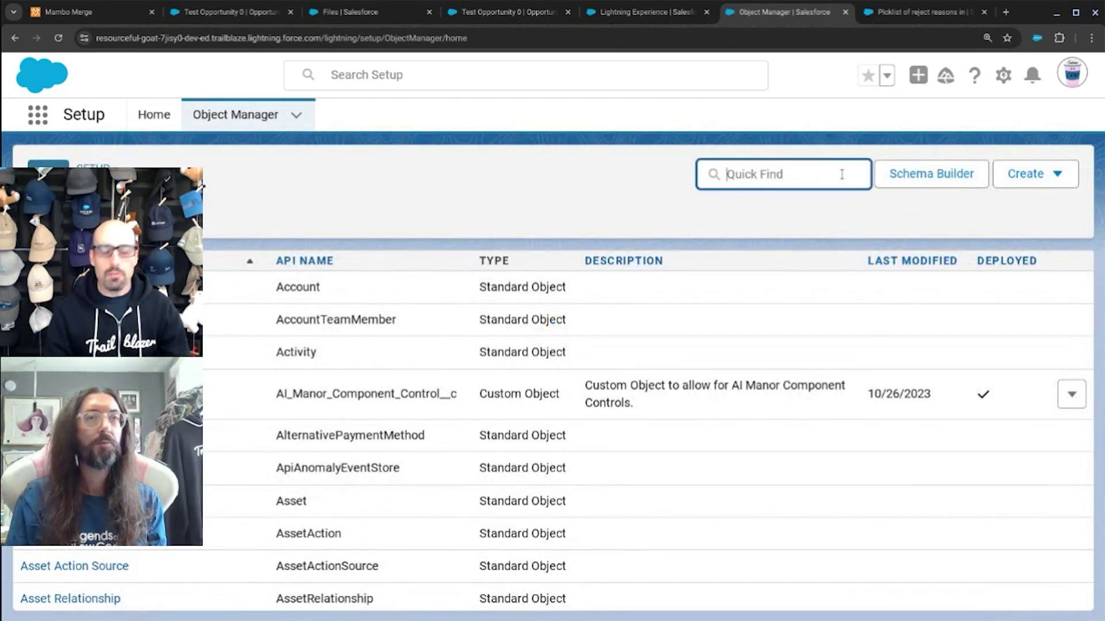
click(842, 174)
text(opp)
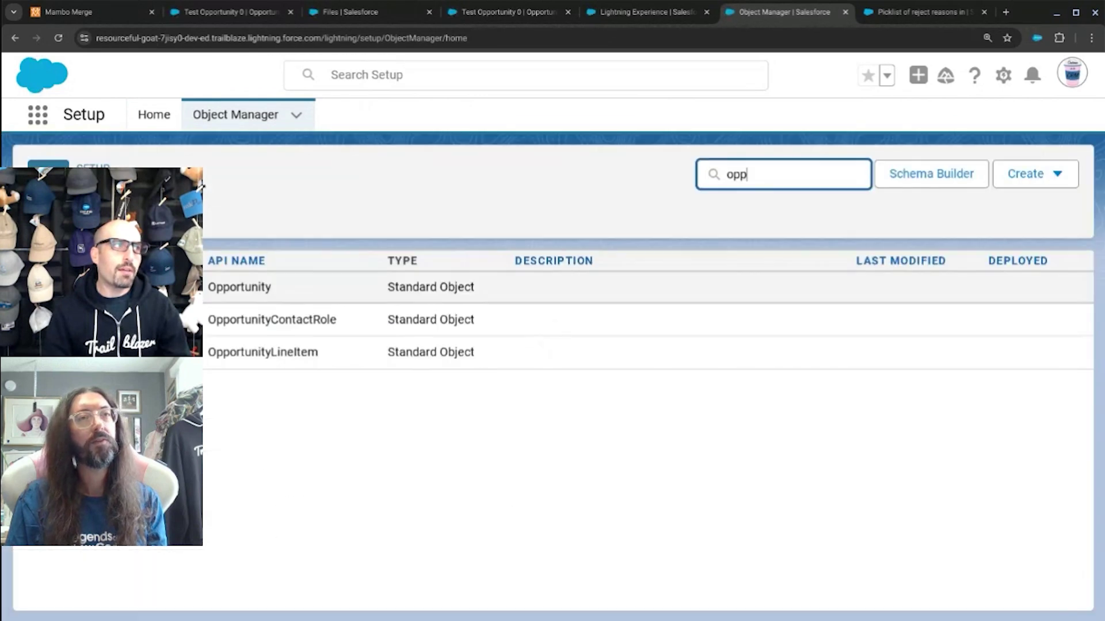
click(52, 287)
click(138, 292)
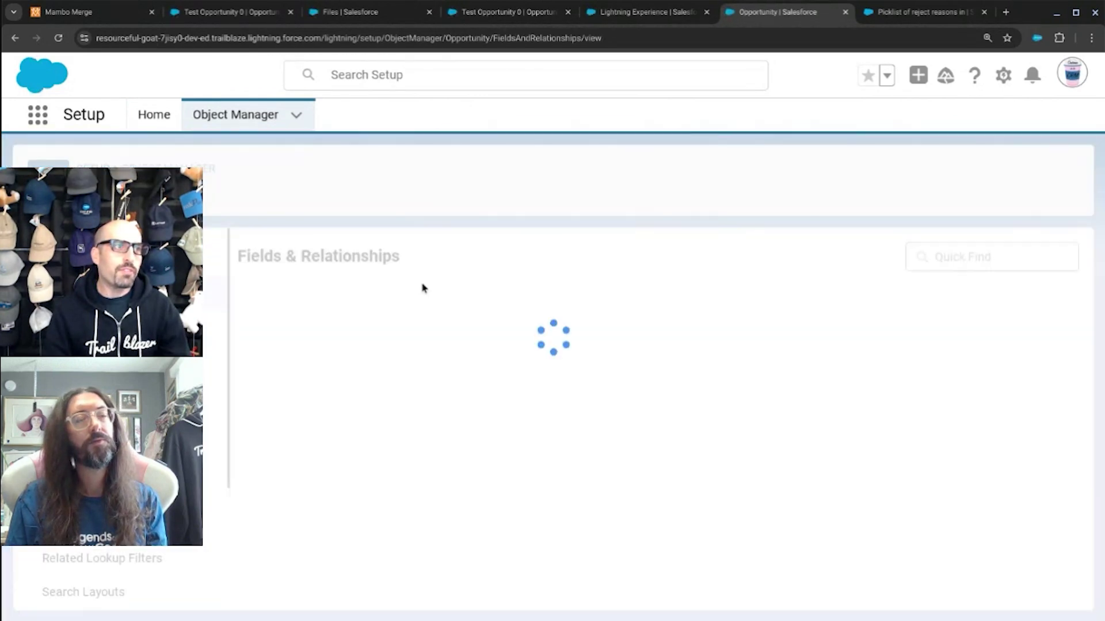
click(522, 259)
text(reject)
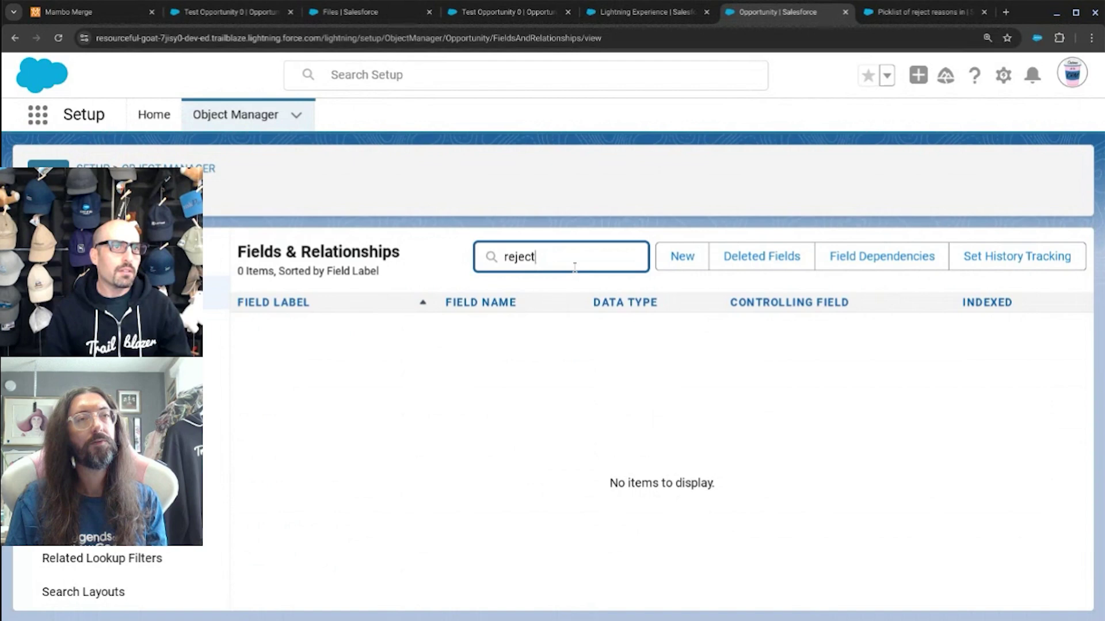
Start a new custom field on Opportunity with the Picklist data type and continue to its details
click(661, 259)
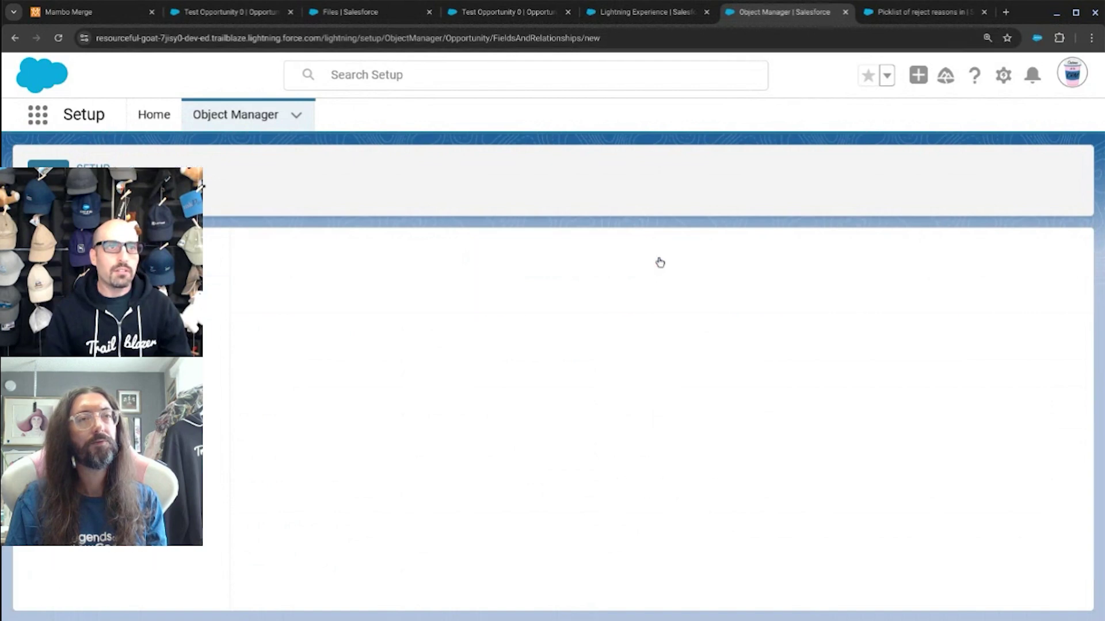
scroll(347, 446, down, 4)
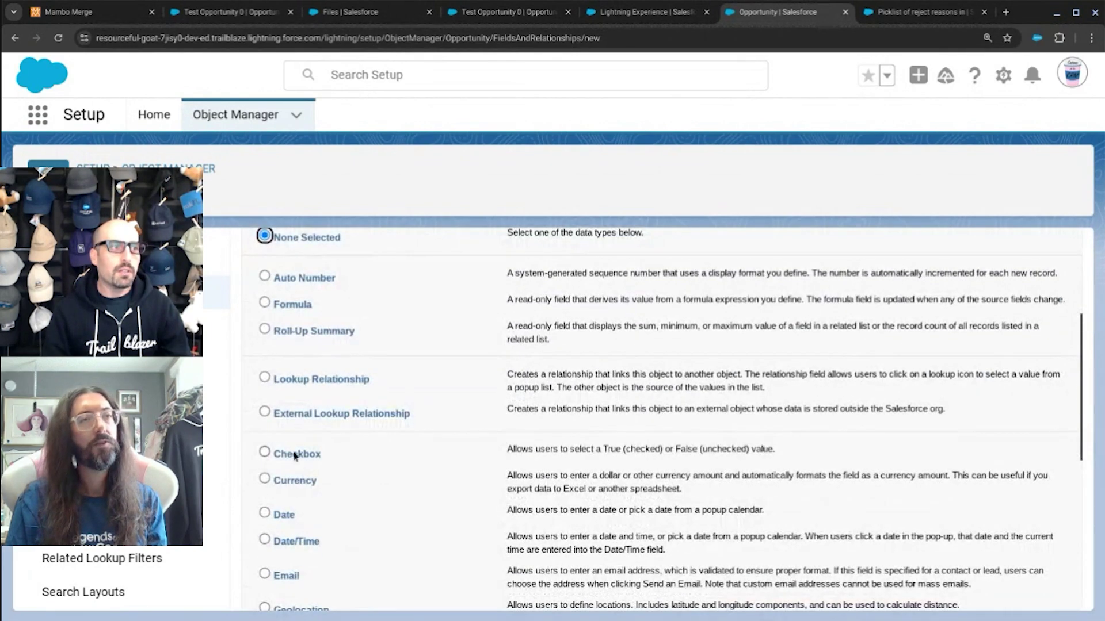
scroll(290, 471, down, 3)
click(289, 539)
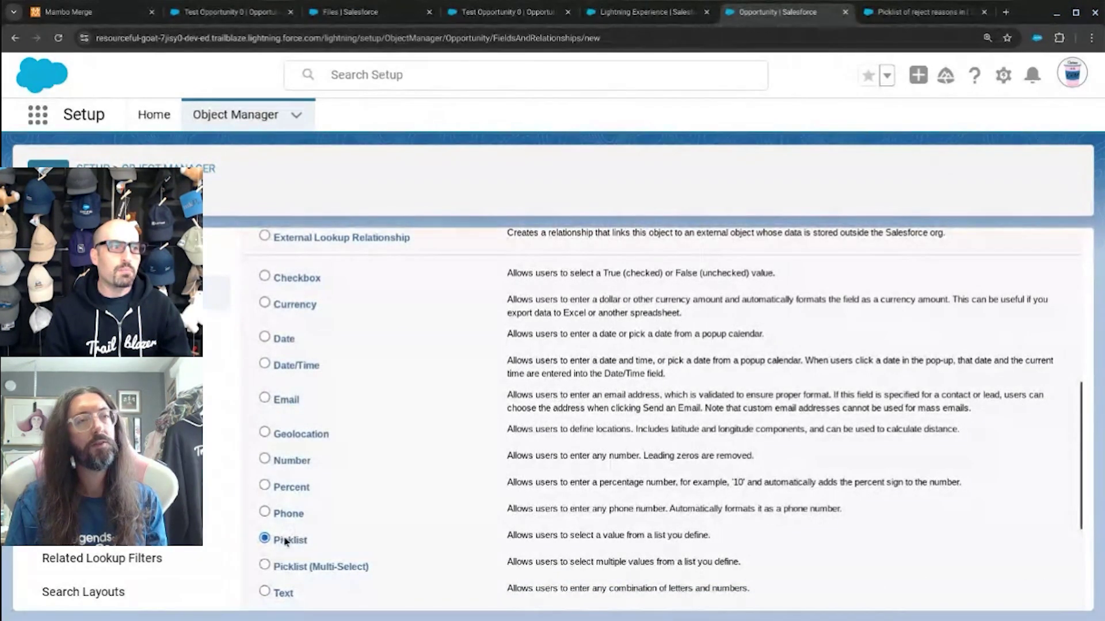
scroll(289, 539, down, 4)
click(1020, 590)
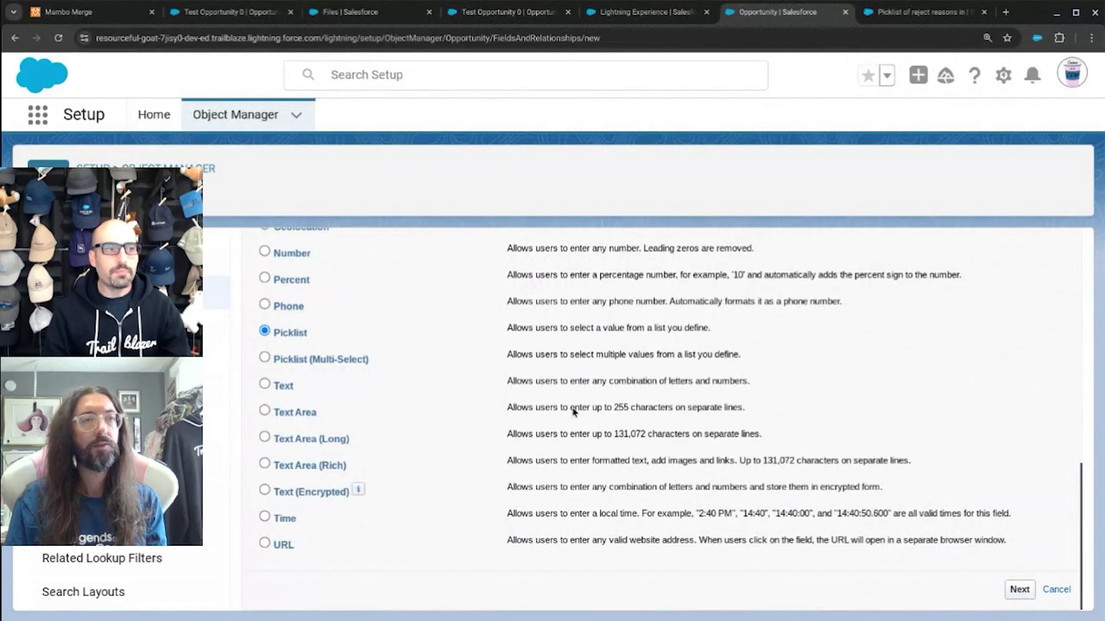
Label the picklist field "Approval Rejected Reason" and let the field name fill in from it
text(Rej)
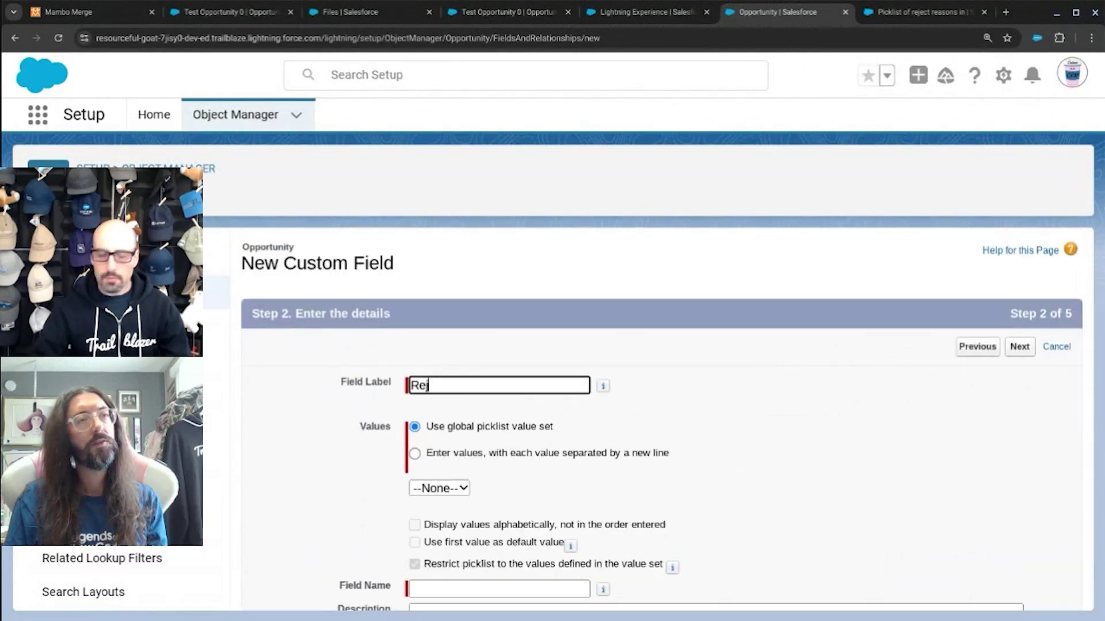
text(ected Reason)
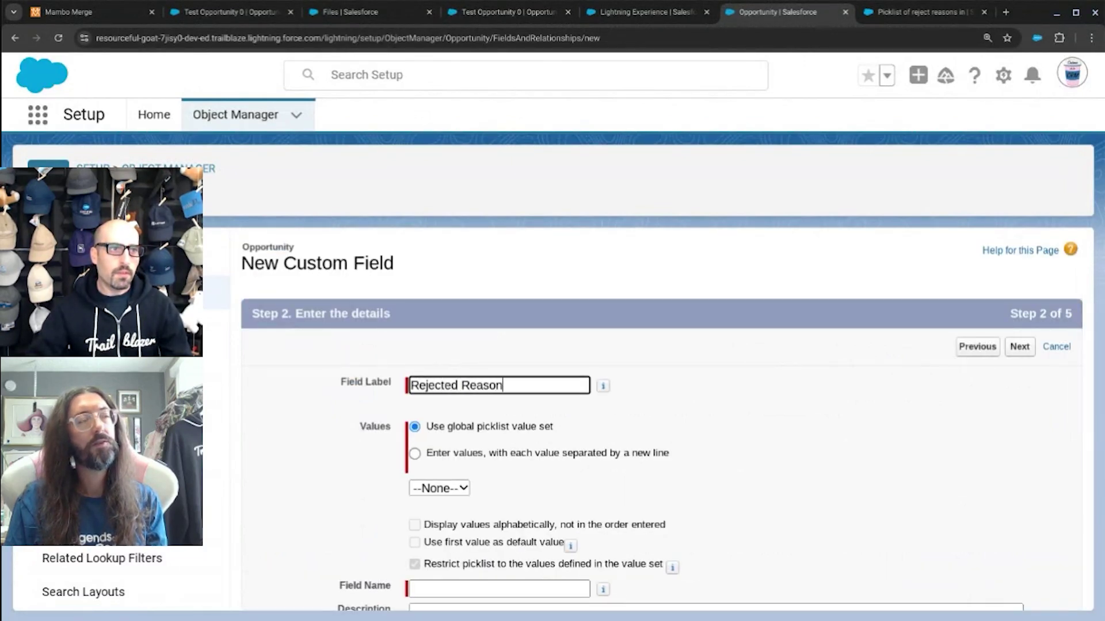
text(Approval)
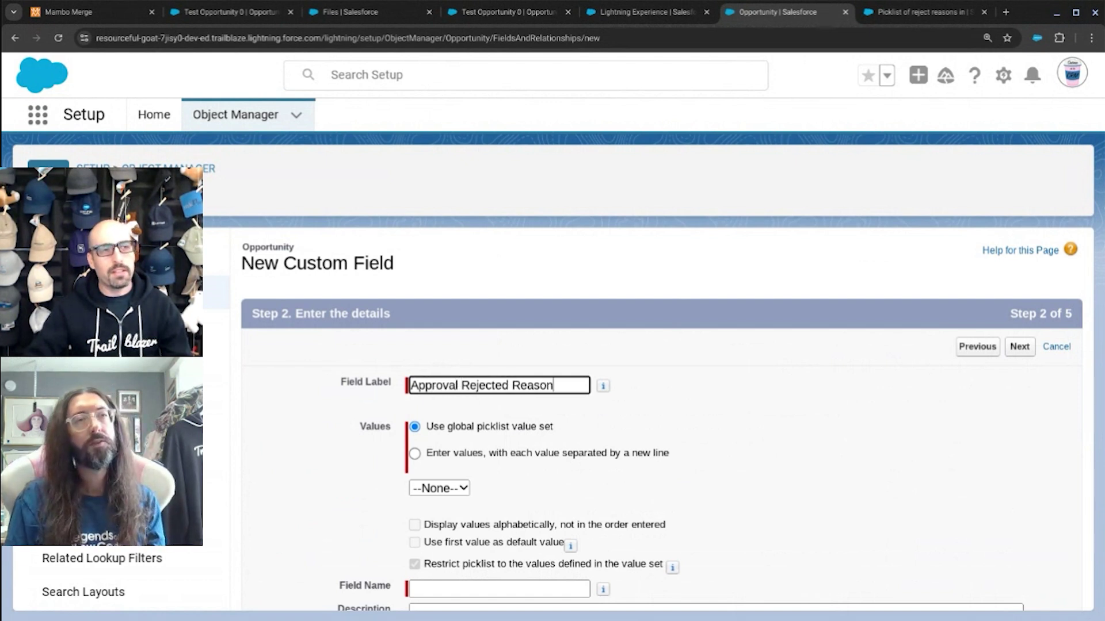
key(Tab)
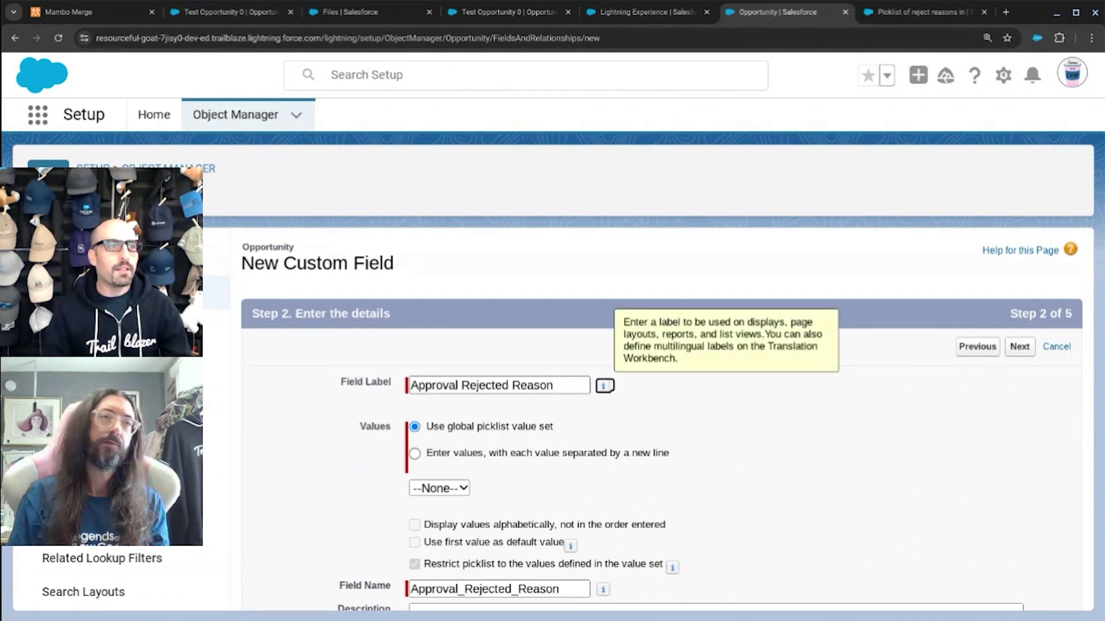
Choose manually entered picklist values and add "Too High Price" and "Too Low Price" on separate lines
click(484, 456)
click(467, 520)
text(To)
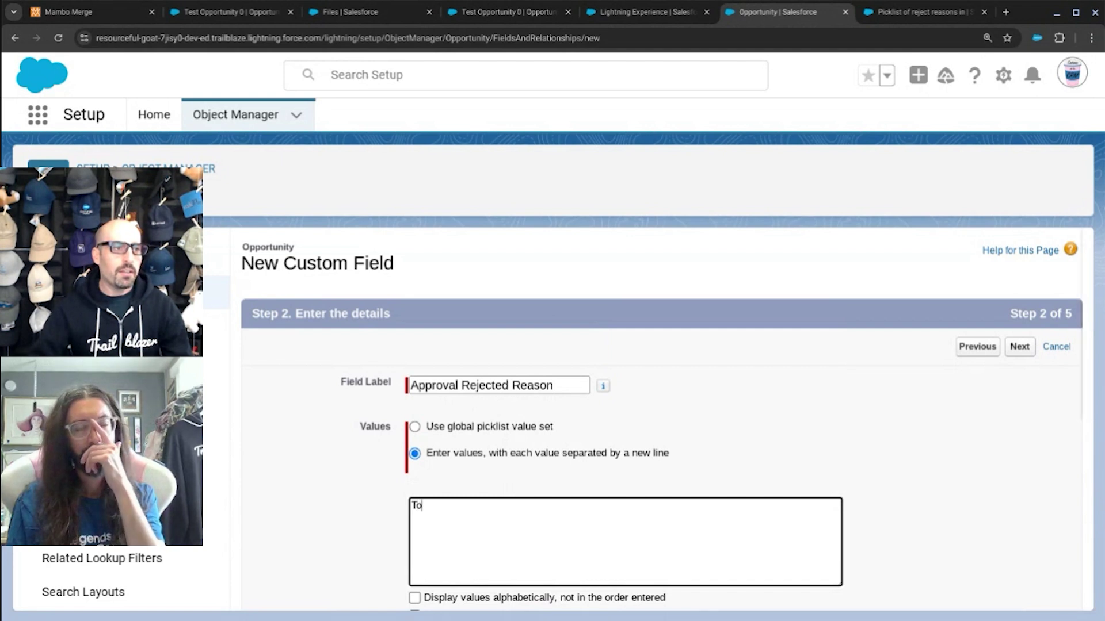
text(o High)
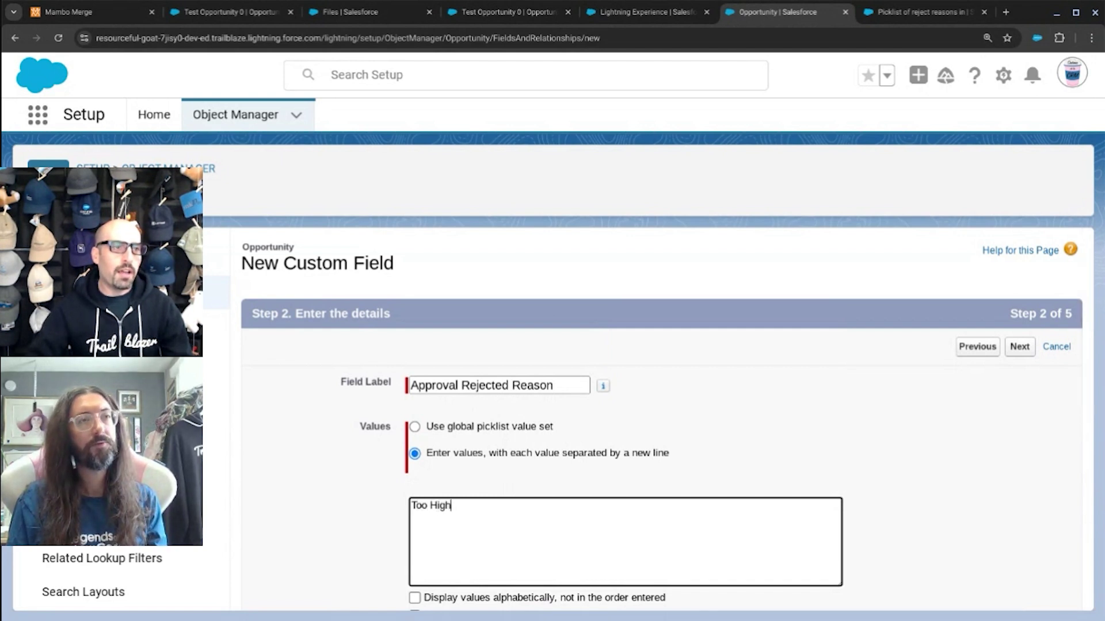
text( Price)
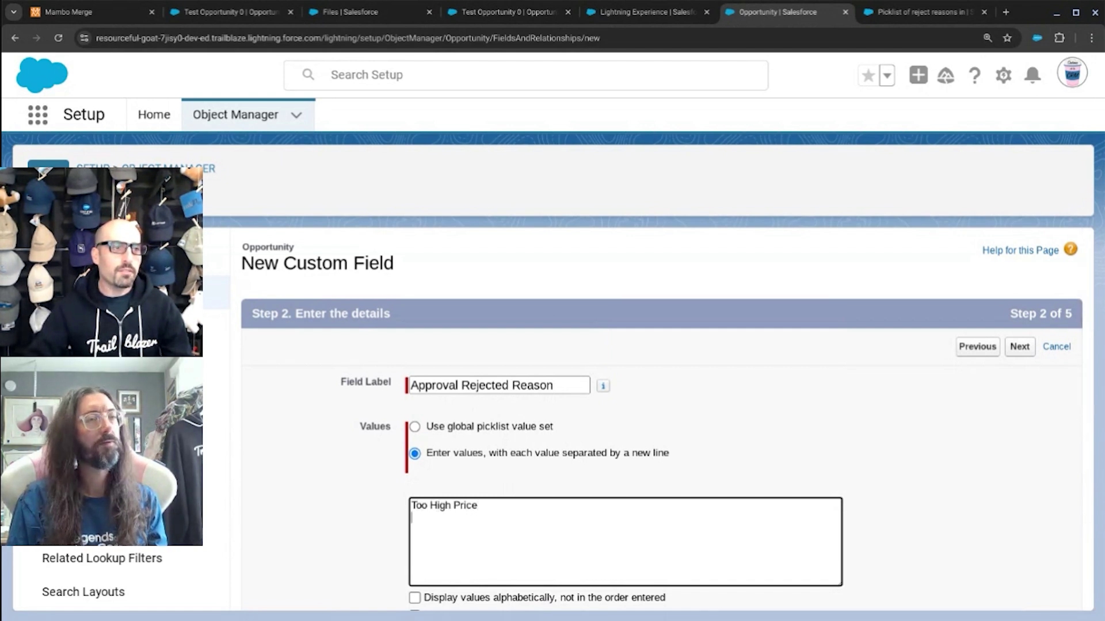
key(Return)
text(Too Low)
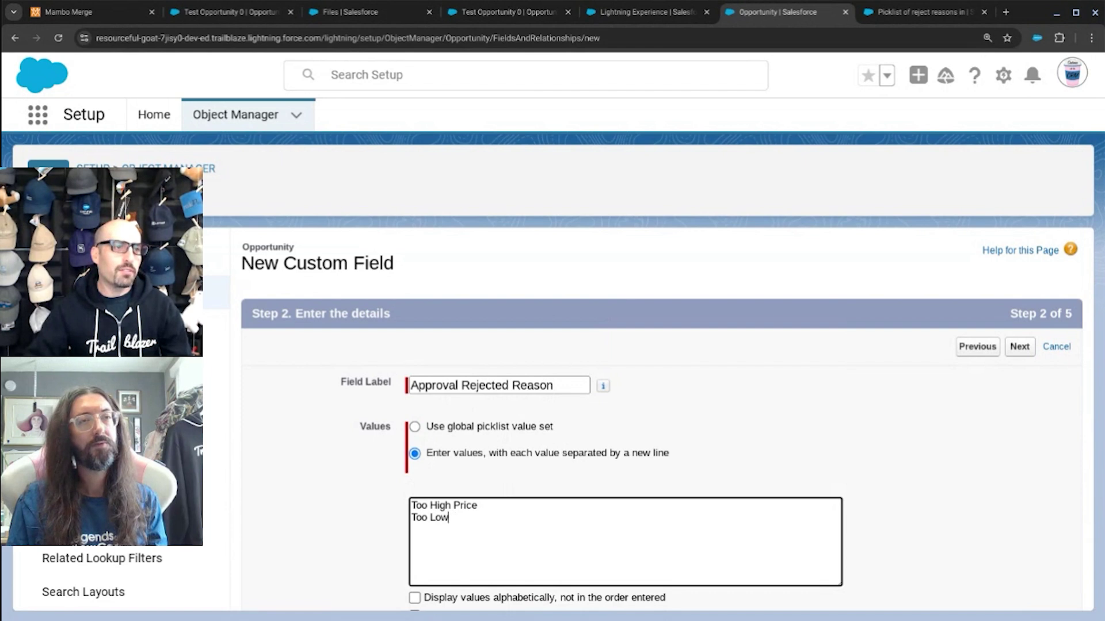
text( Price)
key(Return)
Add the picklist values "Not Enough Products", "Too Many Products" and "Date too soon", each on its own line
text(Not)
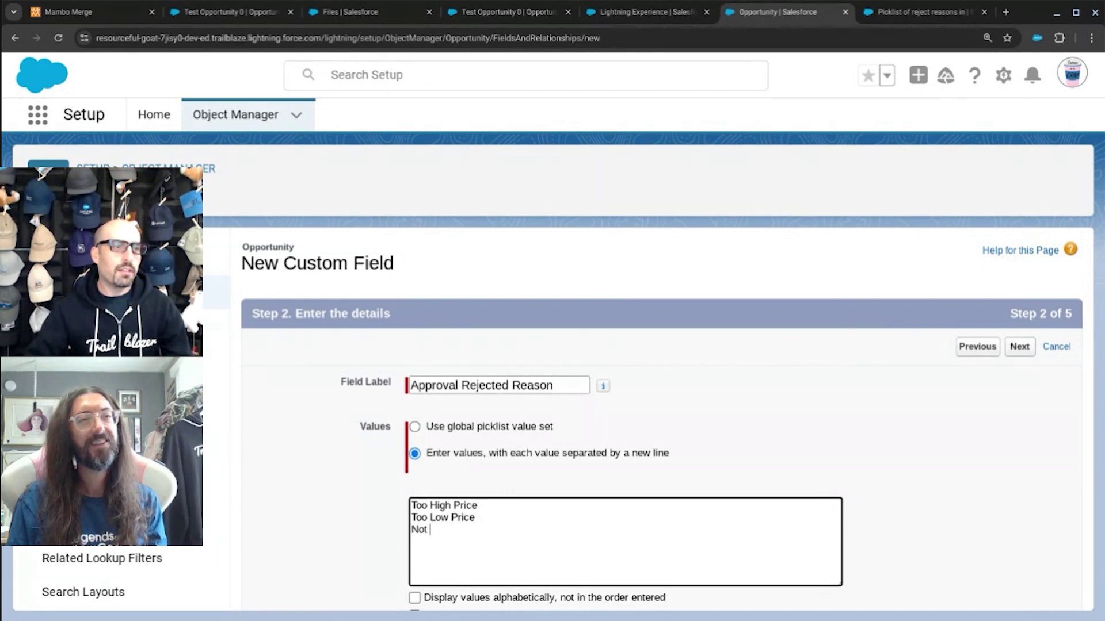
text( Enough)
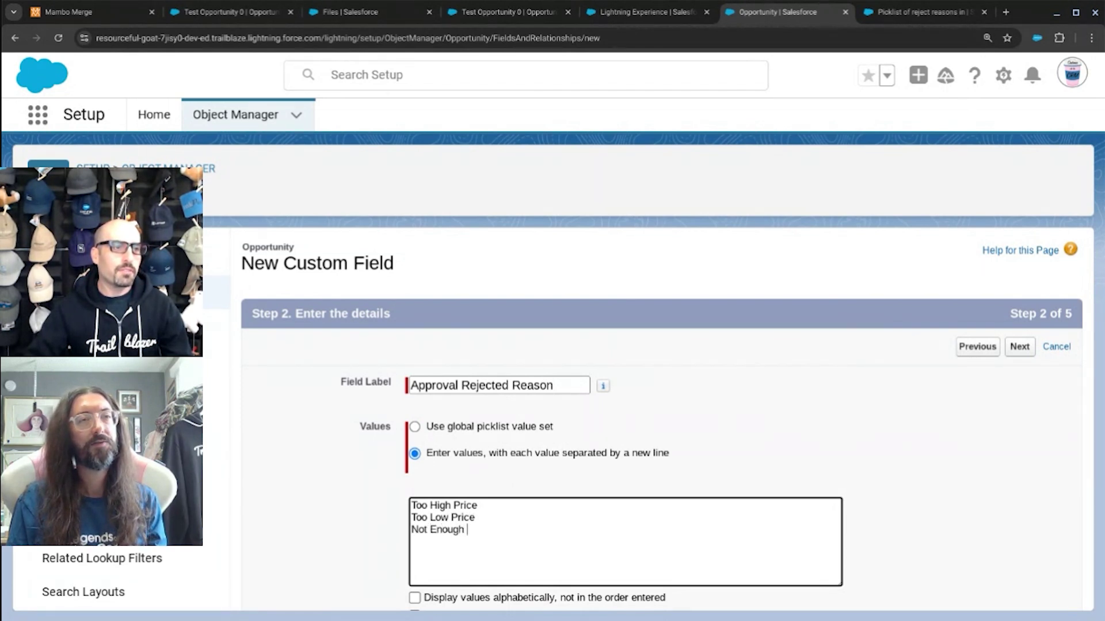
text( Time)
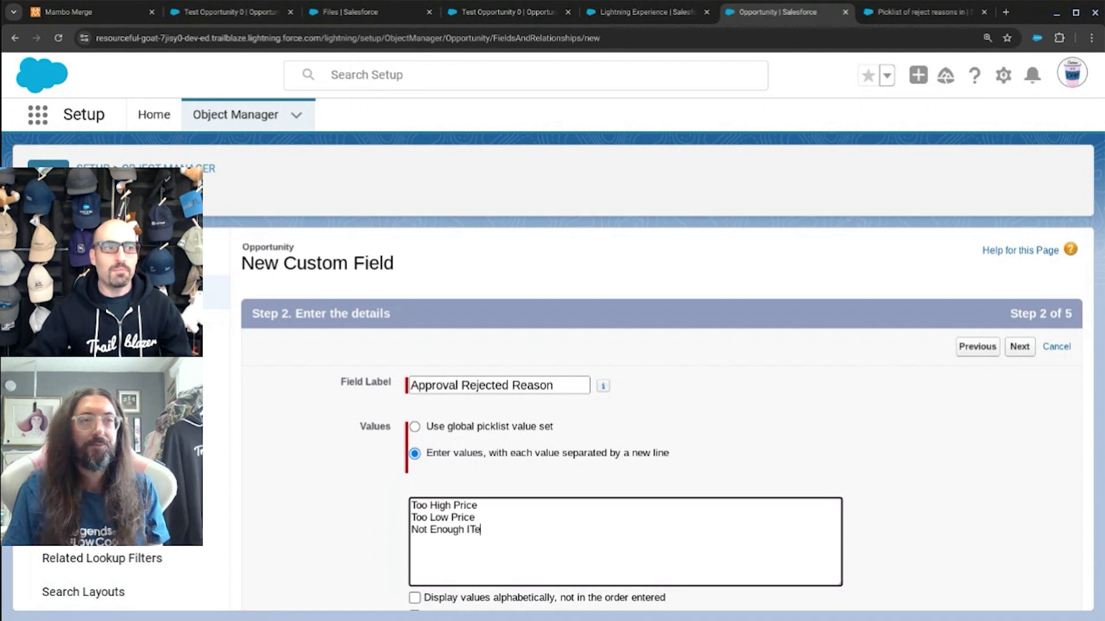
key(BackSpace)
key(BackSpace)
key(BackSpace)
key(BackSpace)
text(Products)
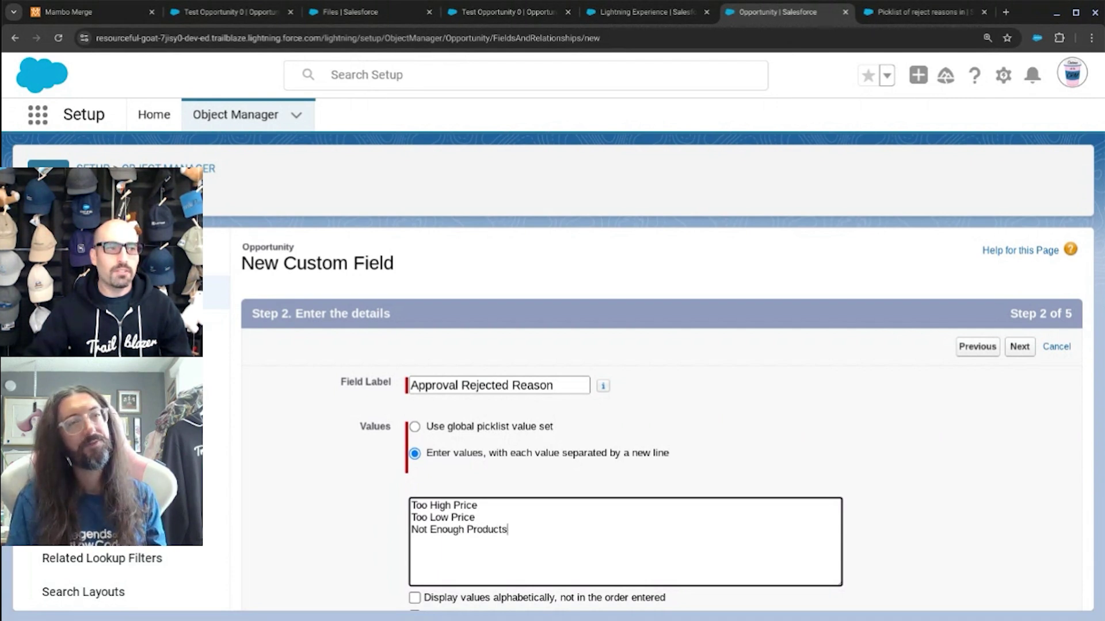
key(Return)
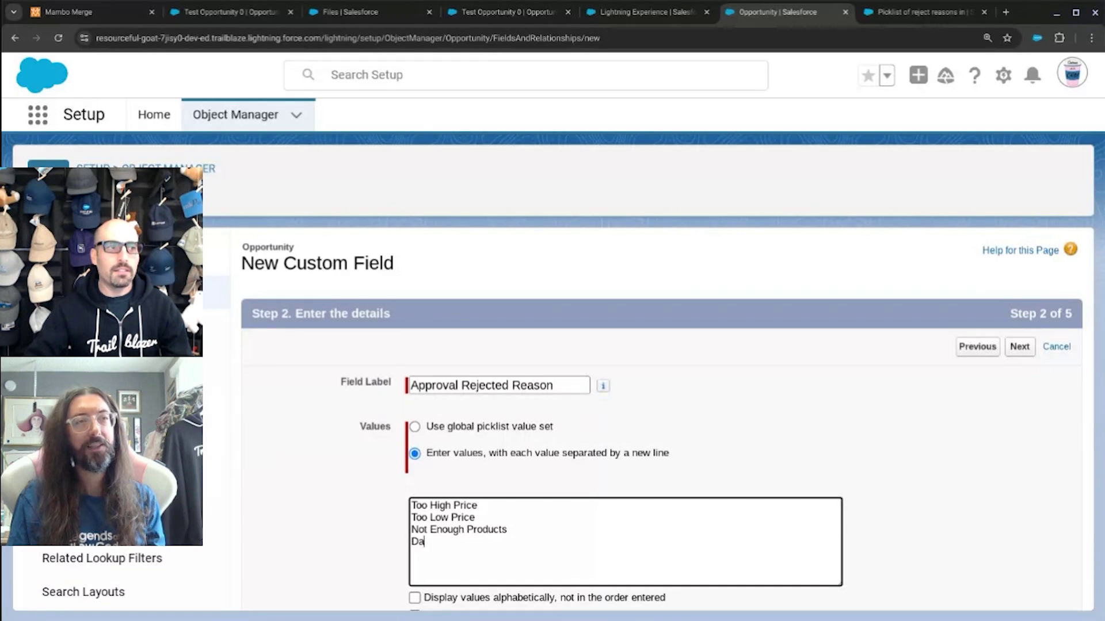
text(Too Many Products)
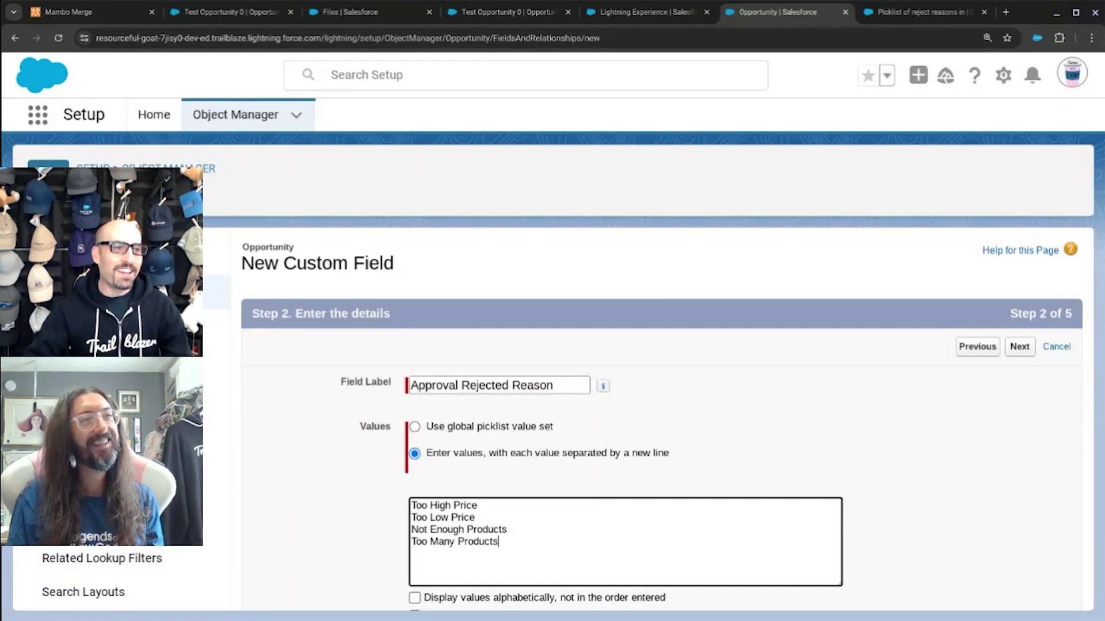
key(Return)
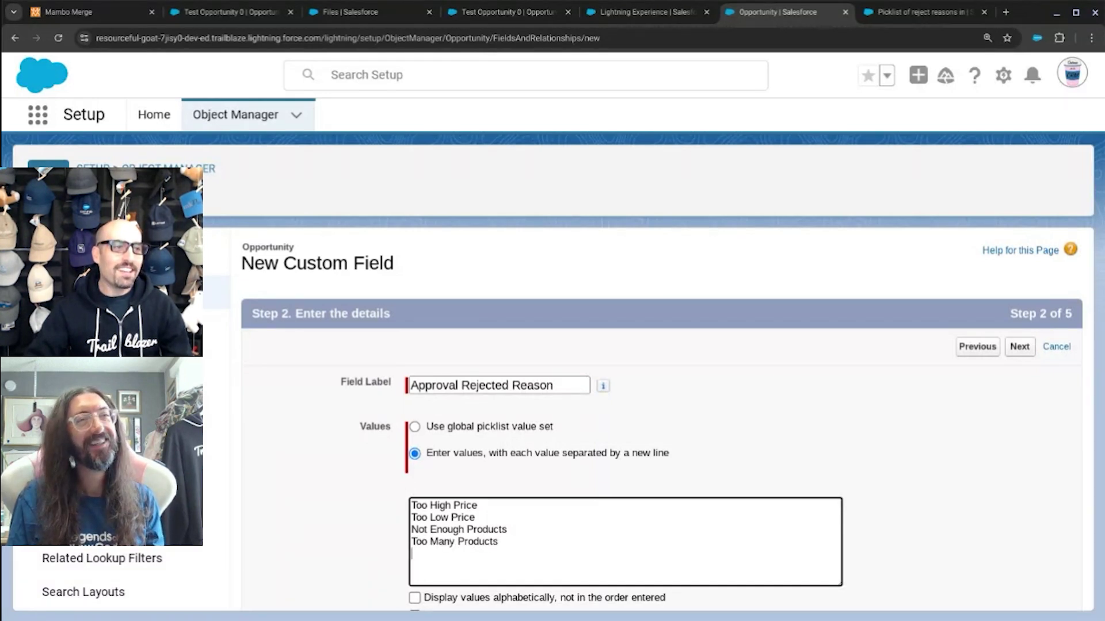
text(Date too soon)
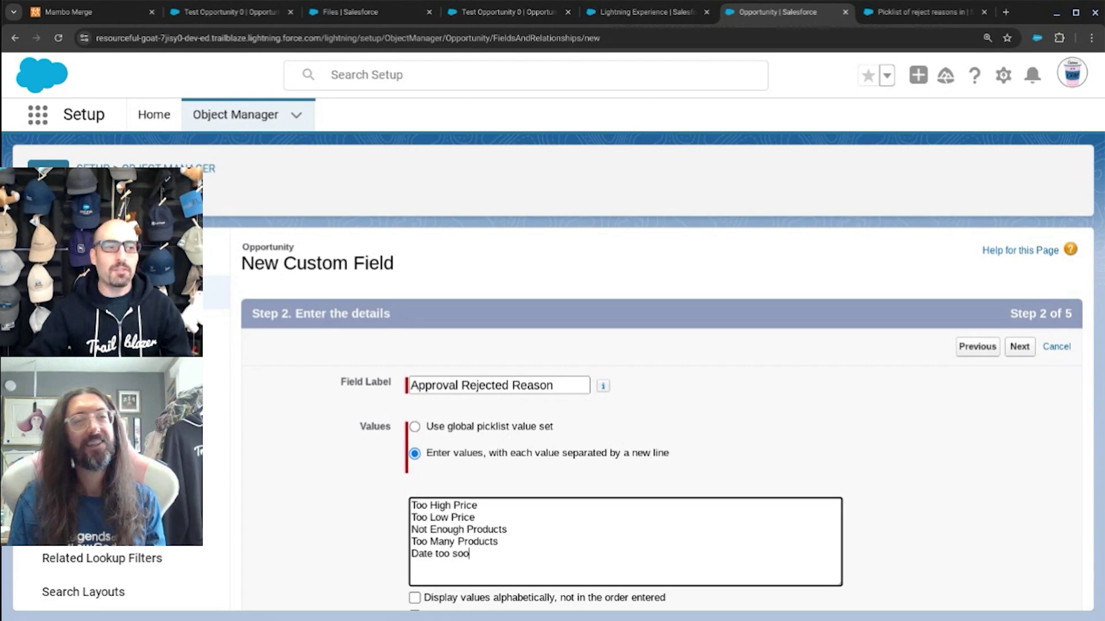
click(828, 410)
Save the field with the default settings, including it on Opportunity Record Page and Opportunity Layout, and start another custom field
scroll(828, 410, down, 3)
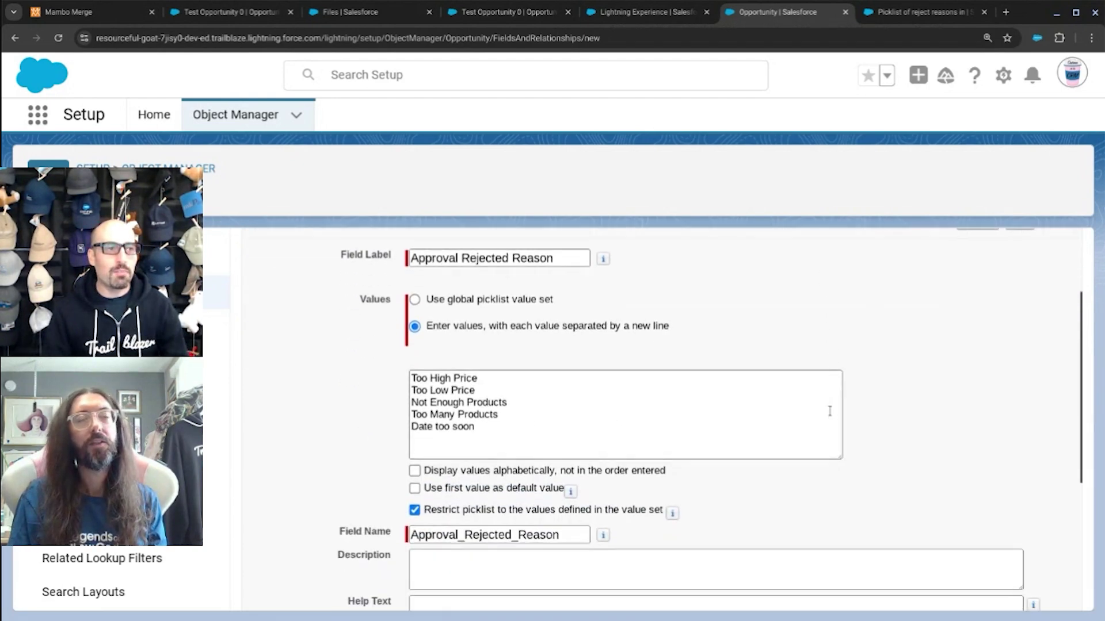
scroll(747, 449, up, 2)
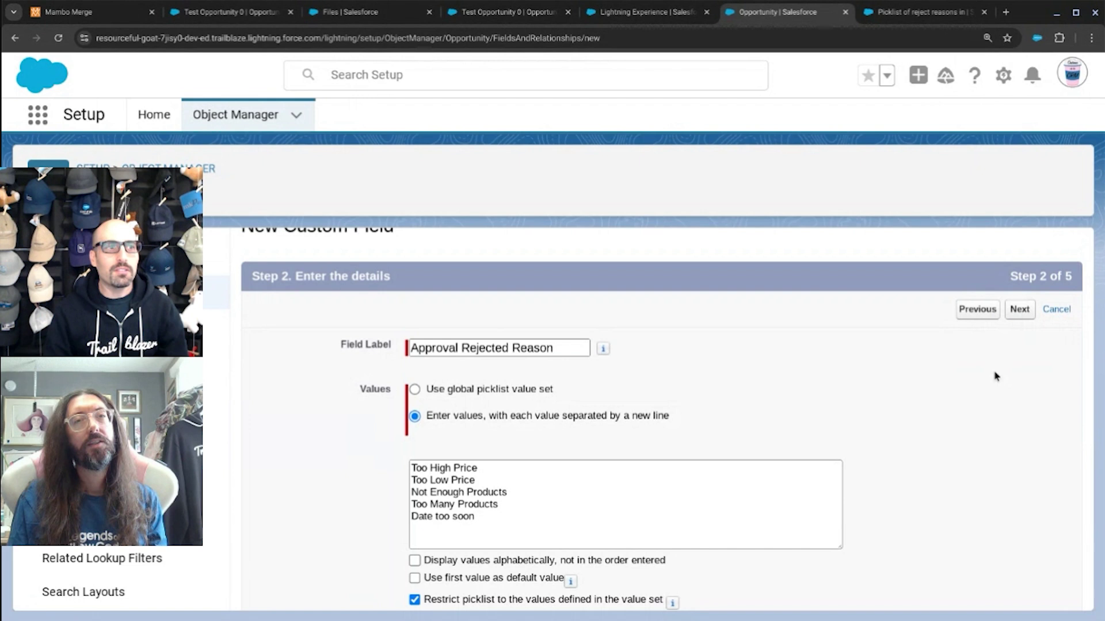
click(1014, 314)
click(1018, 352)
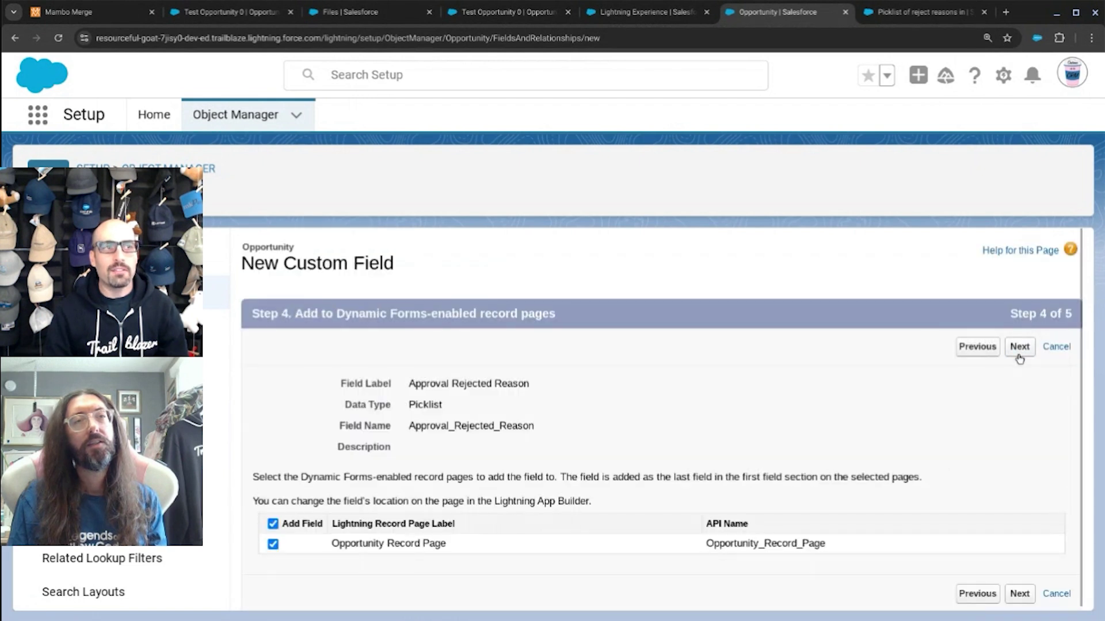
click(1019, 347)
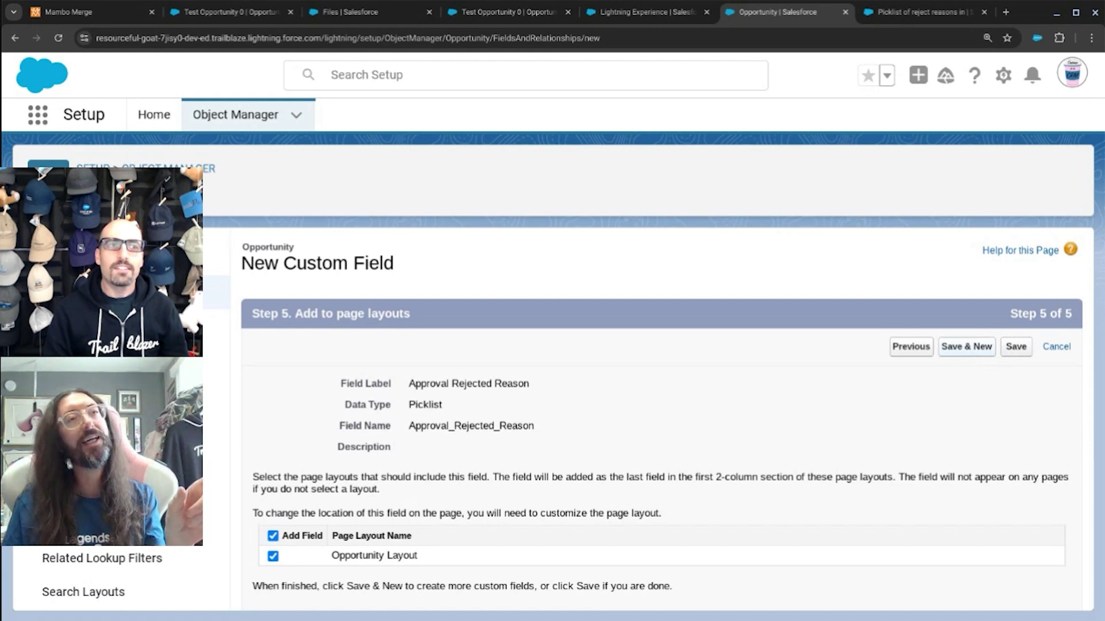
click(971, 348)
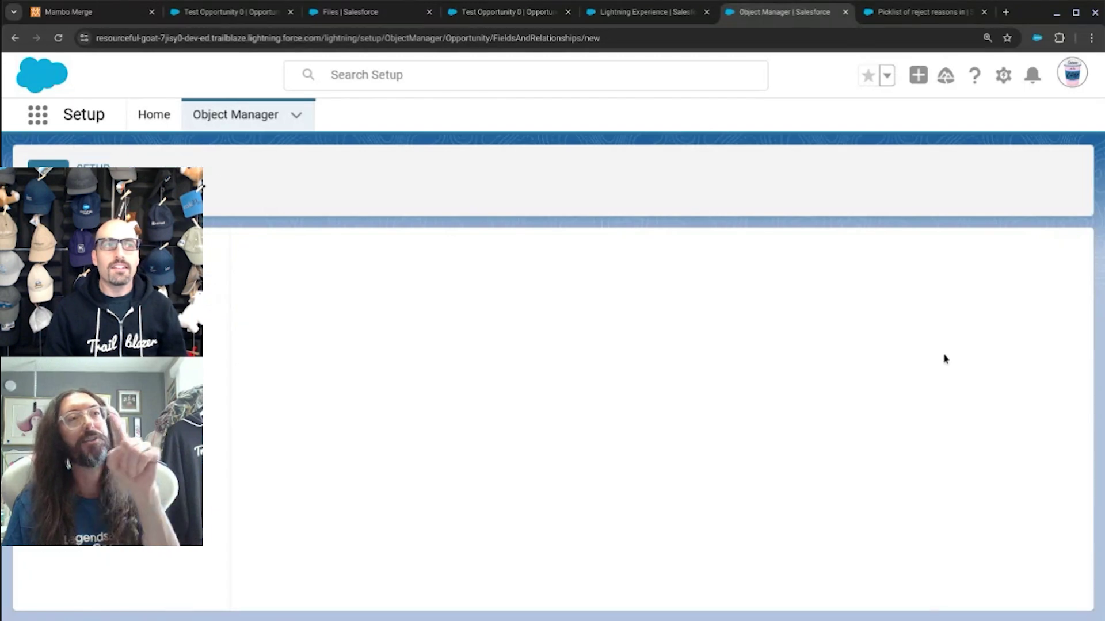
Choose Picklist as the data type for the new Opportunity custom field and continue to its details
scroll(403, 475, down, 2)
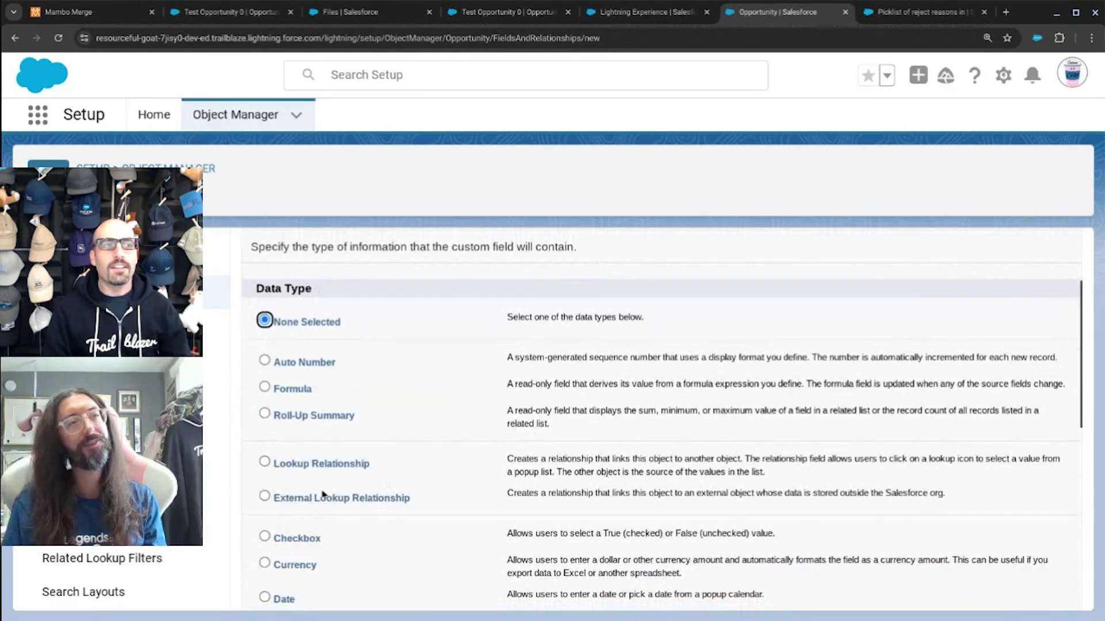
scroll(319, 491, down, 1)
scroll(309, 437, down, 1)
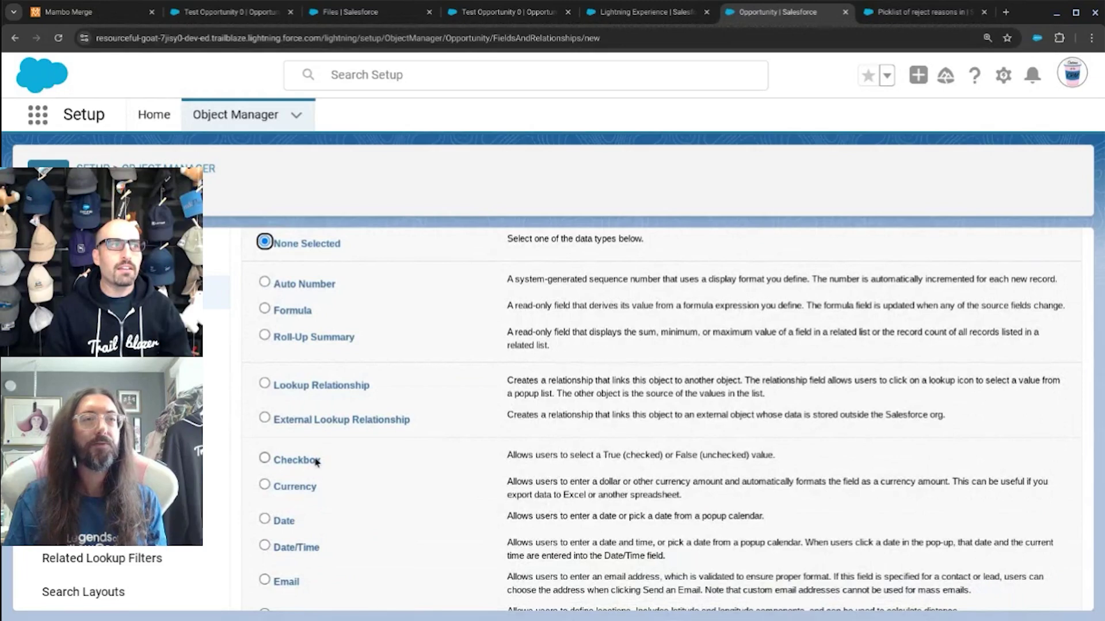
scroll(312, 458, up, 1)
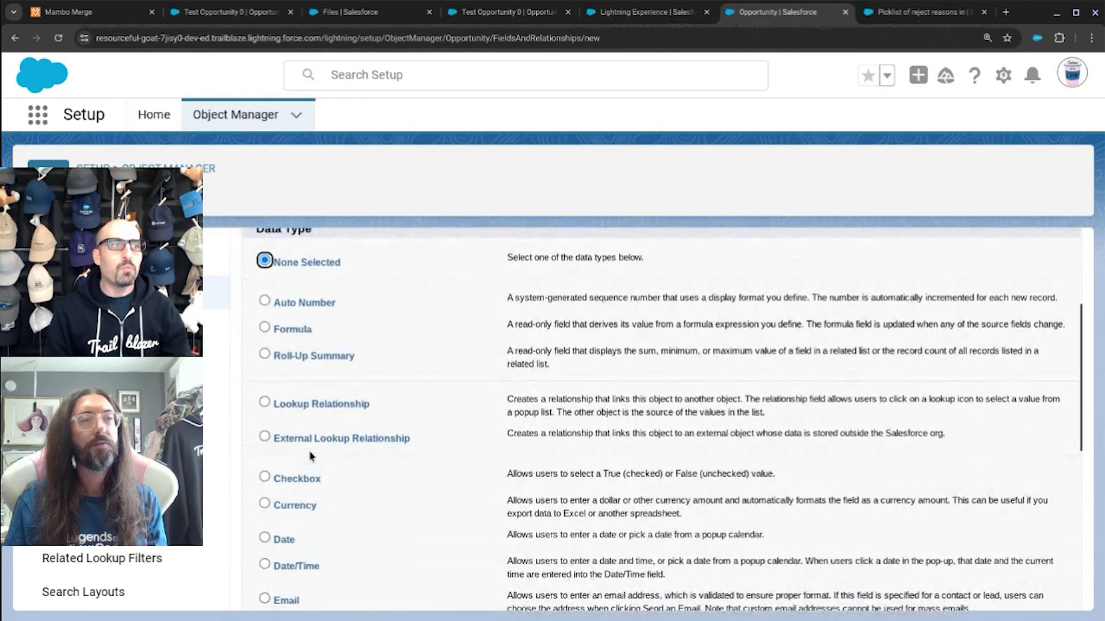
scroll(306, 326, down, 6)
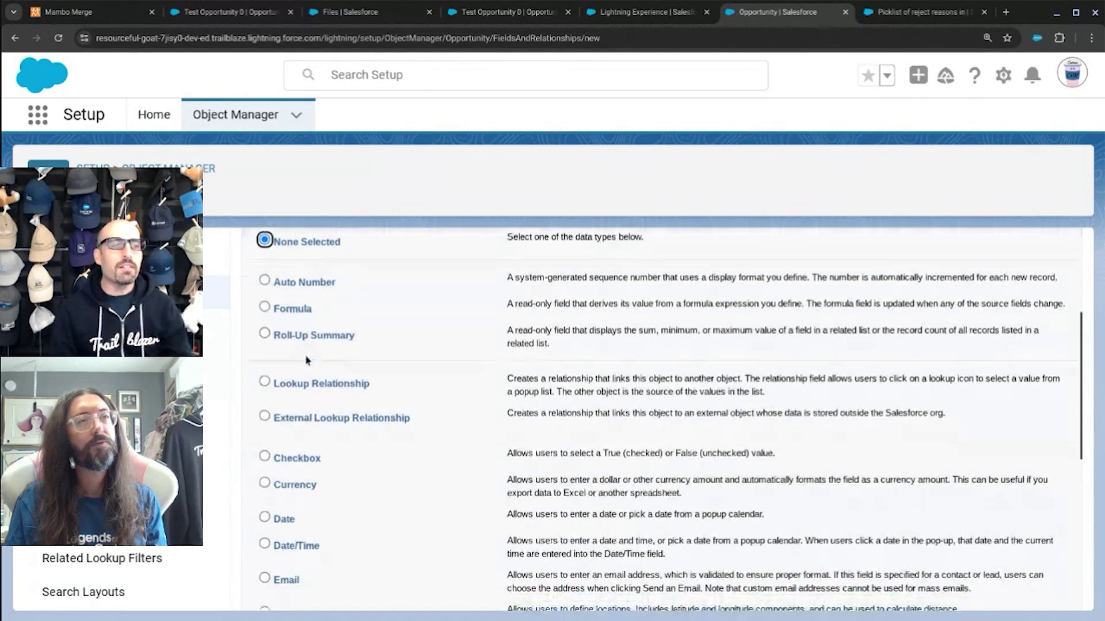
click(295, 386)
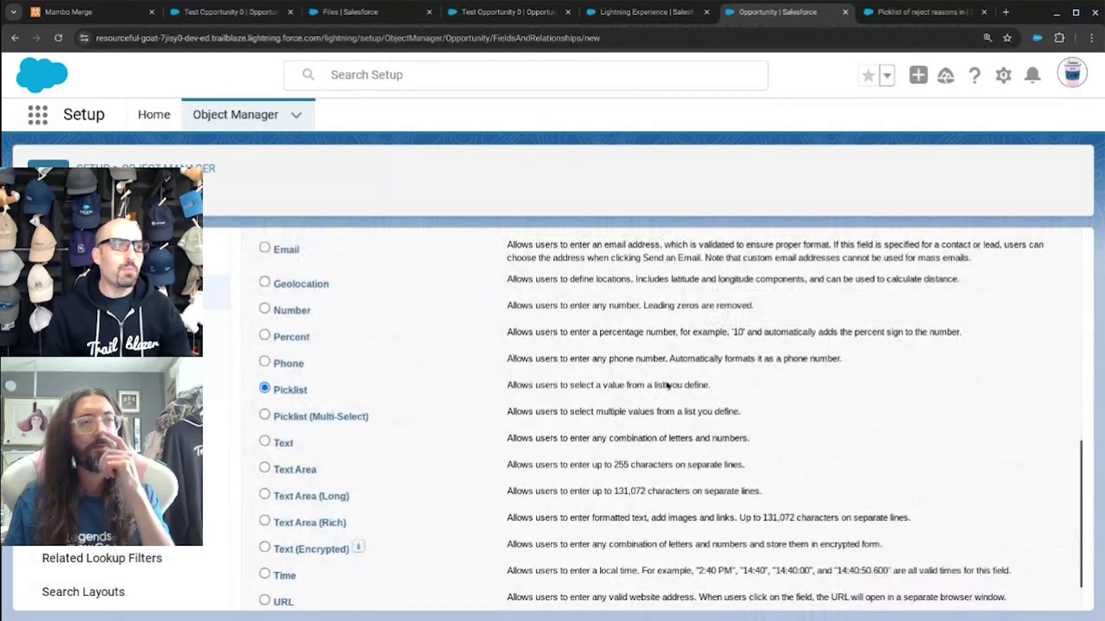
scroll(666, 387, up, 6)
click(1015, 306)
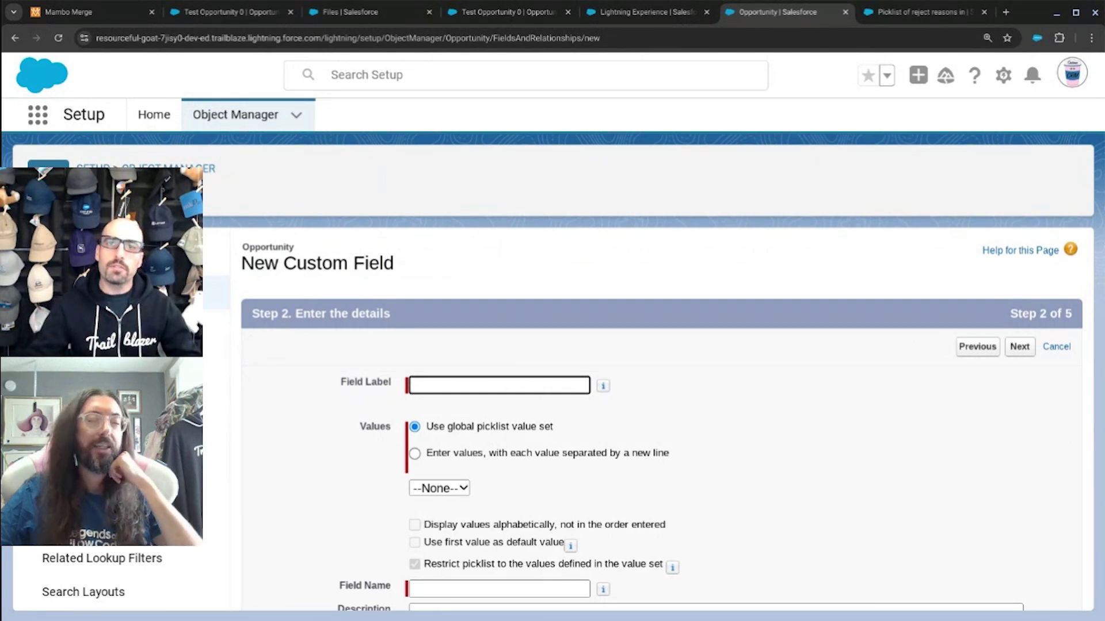
Label the picklist field "Approval Status"
text(Approval)
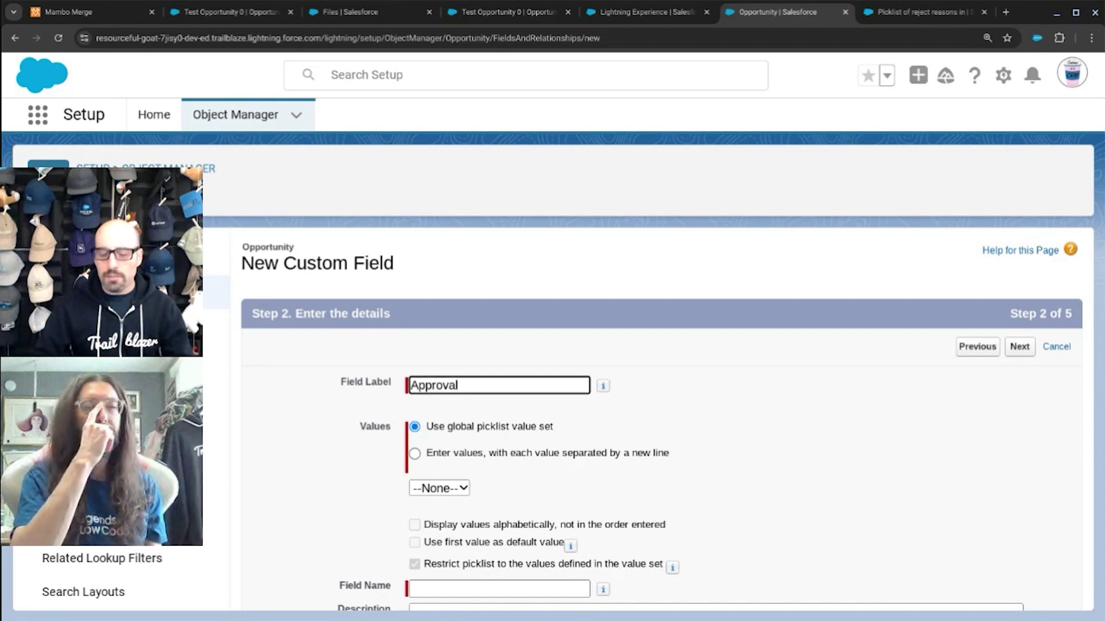
text(Status)
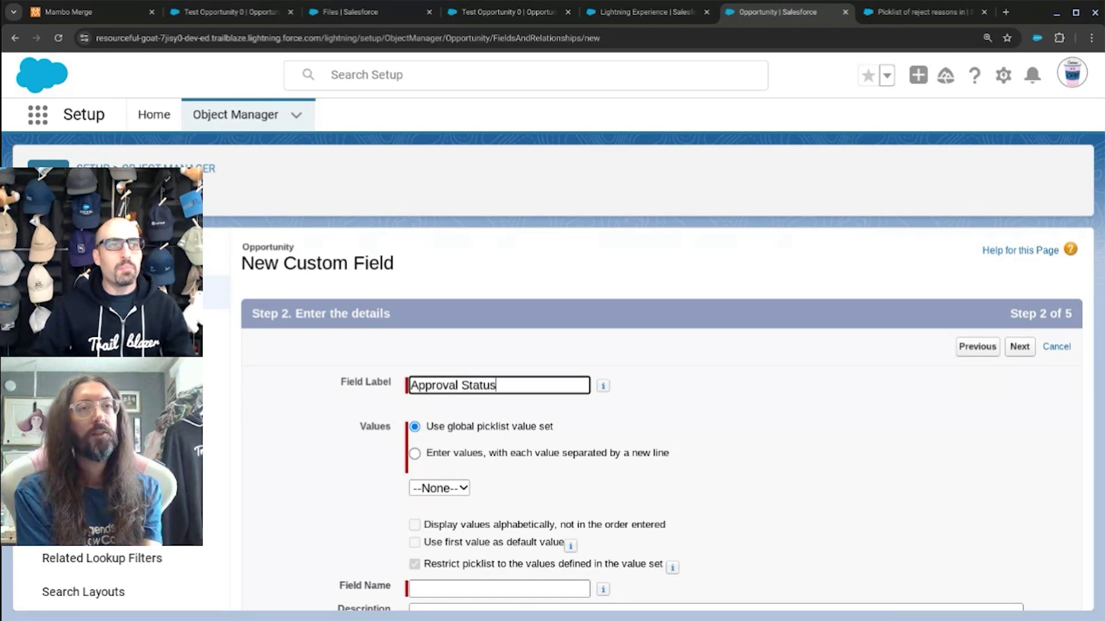
key(Tab)
Choose manually entered picklist values and add "Approved" and "Rejected" on separate lines
click(480, 457)
click(414, 506)
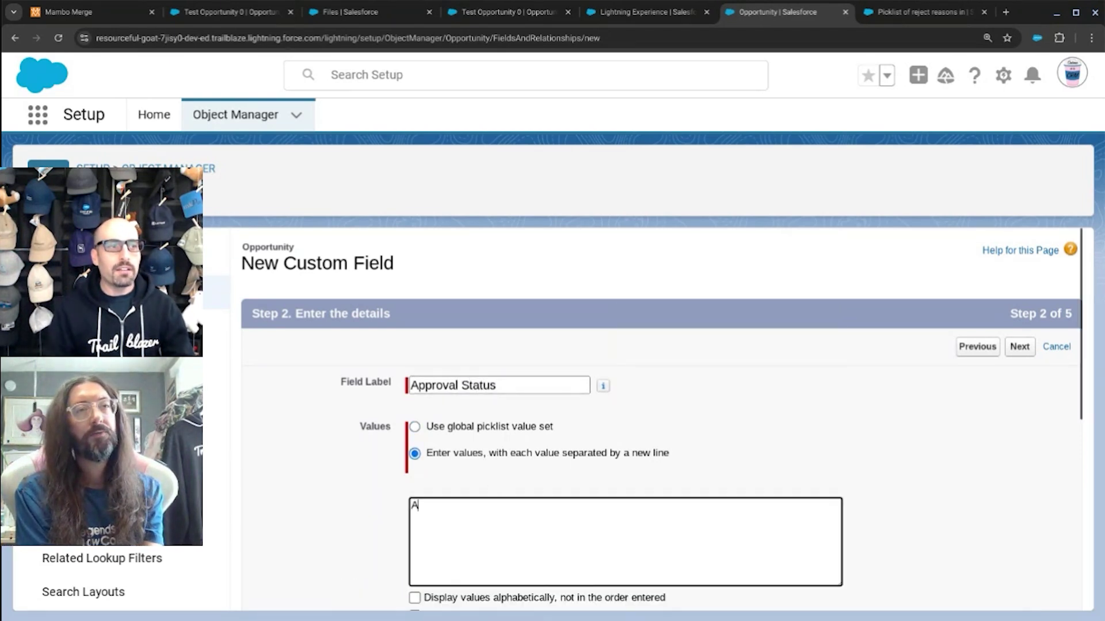
text(Approved)
key(Return)
text(Rejected)
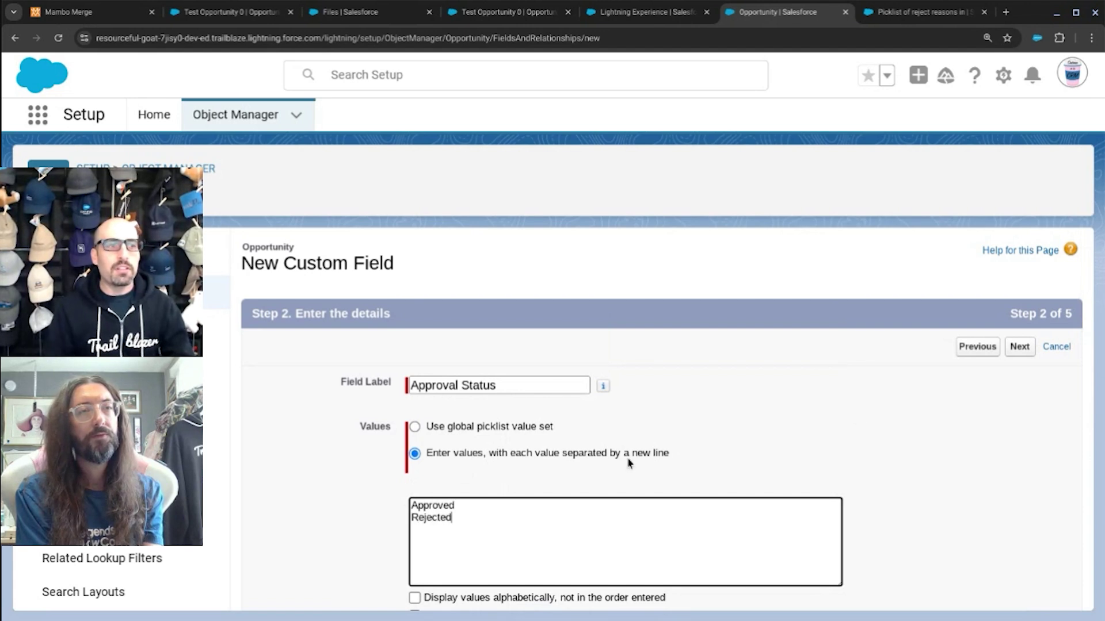
click(820, 425)
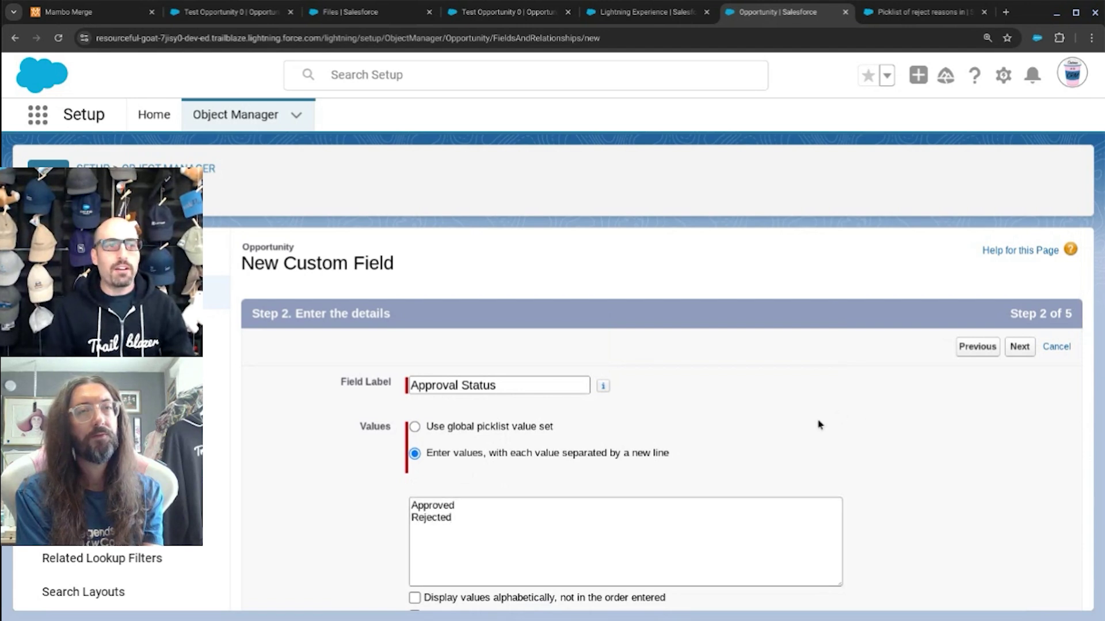
Accept the default field-level security and page layouts for the Approval Status field and save it
click(1018, 349)
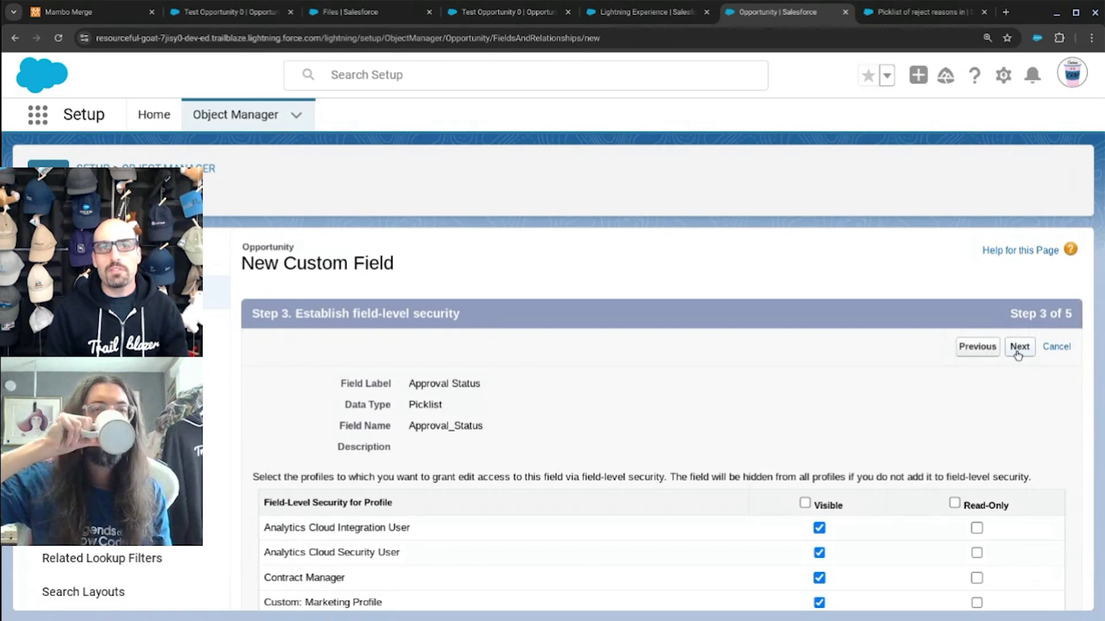
click(1018, 347)
click(1019, 348)
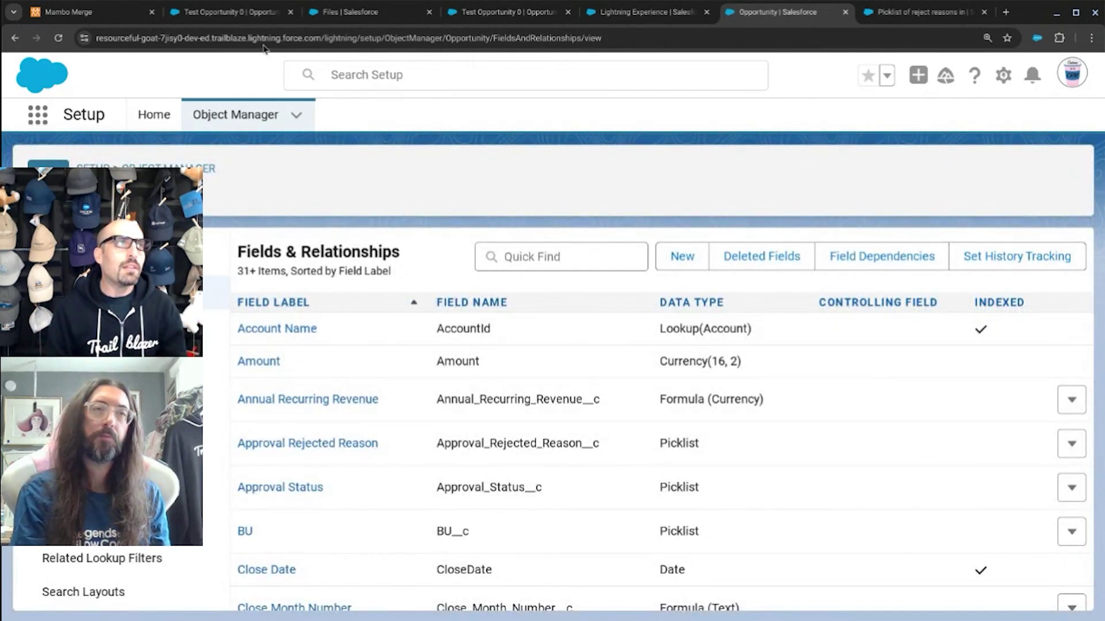
Examine the fields and related lists on the Test Opportunity 0 record page
click(230, 12)
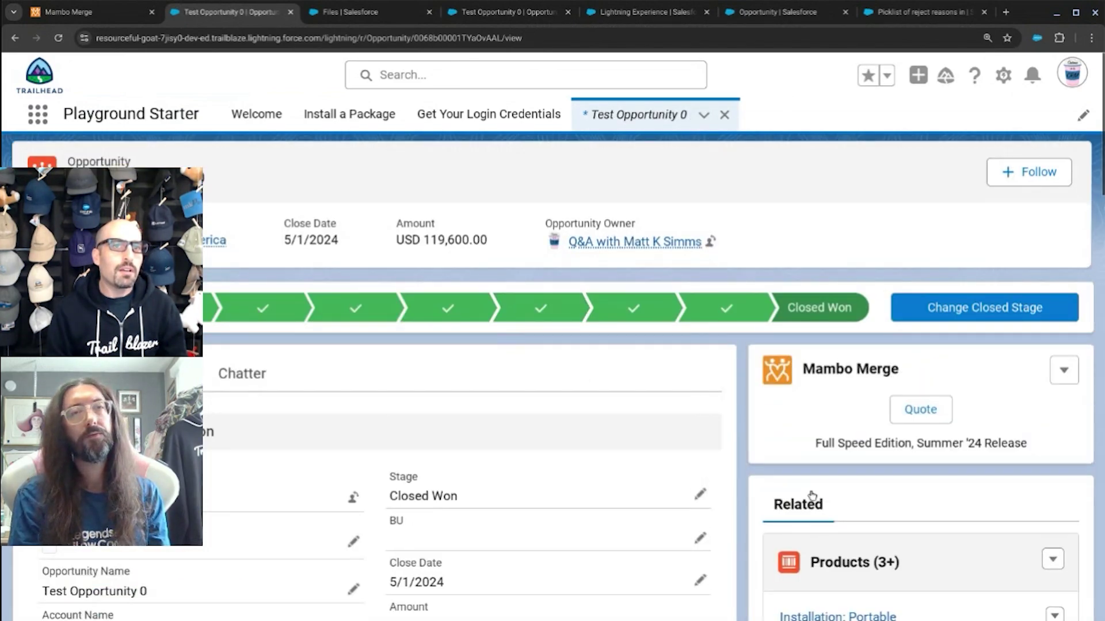
scroll(815, 485, down, 3)
scroll(816, 485, down, 15)
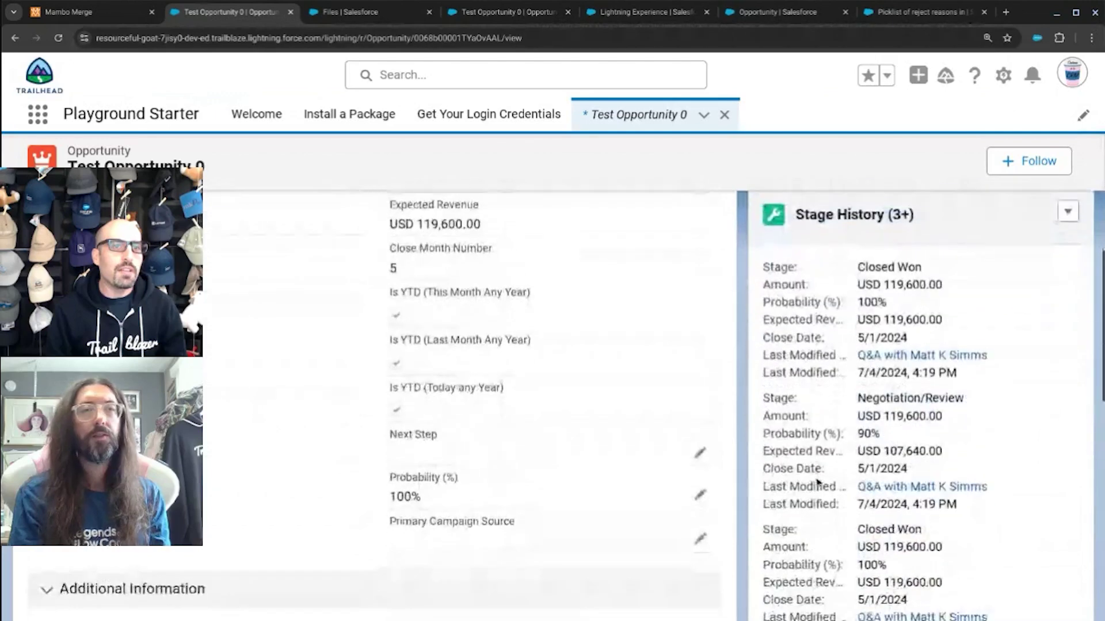
scroll(816, 477, up, 15)
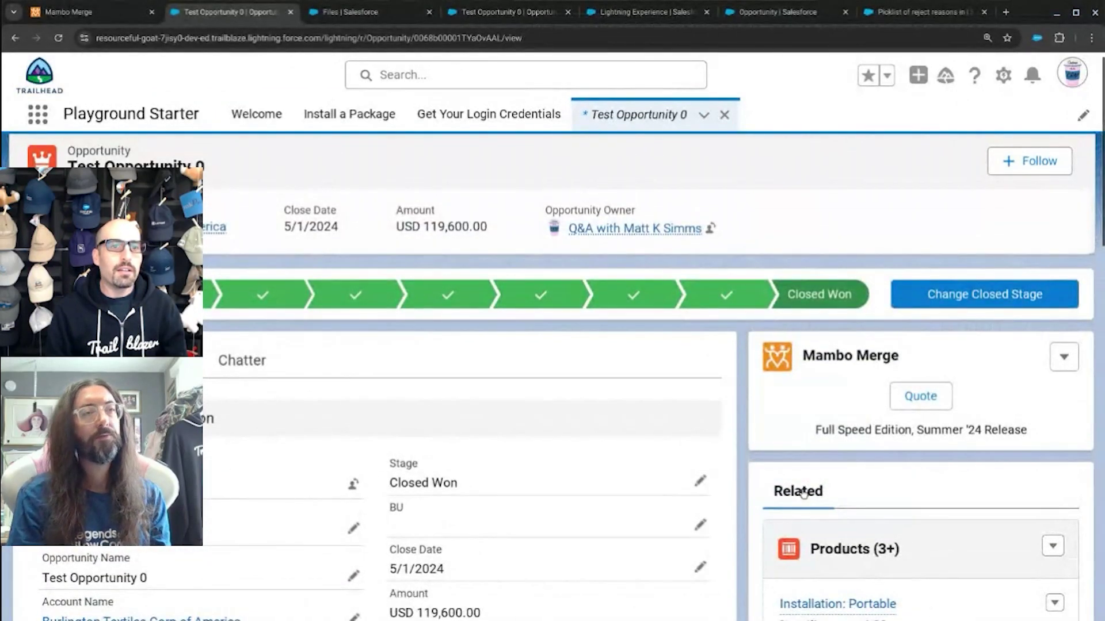
scroll(803, 494, down, 9)
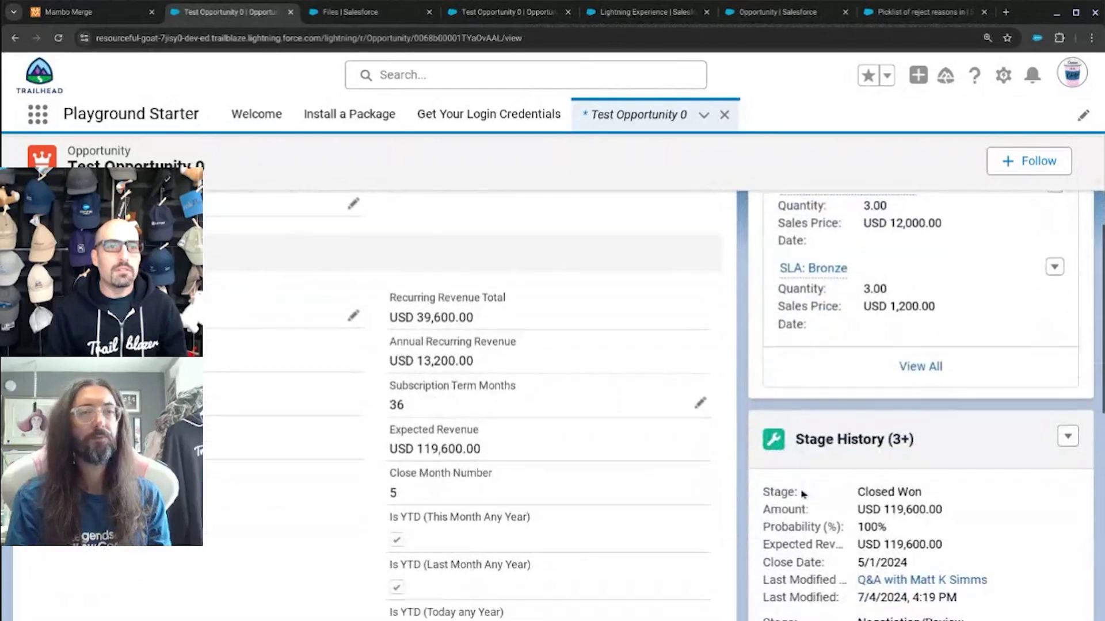
scroll(802, 494, down, 8)
scroll(802, 492, up, 7)
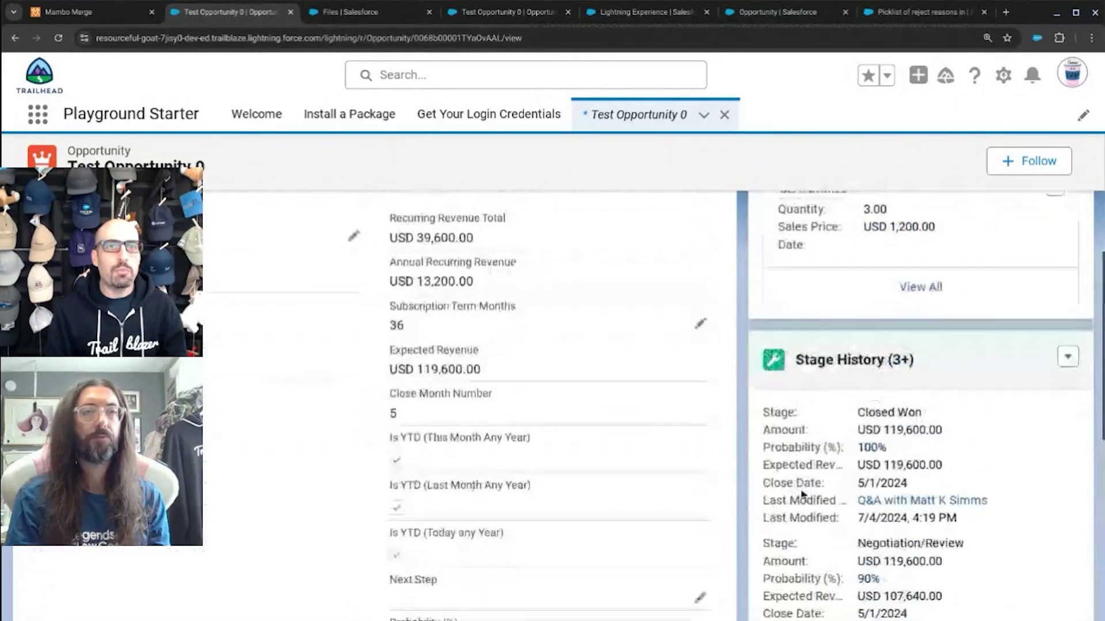
scroll(802, 494, up, 10)
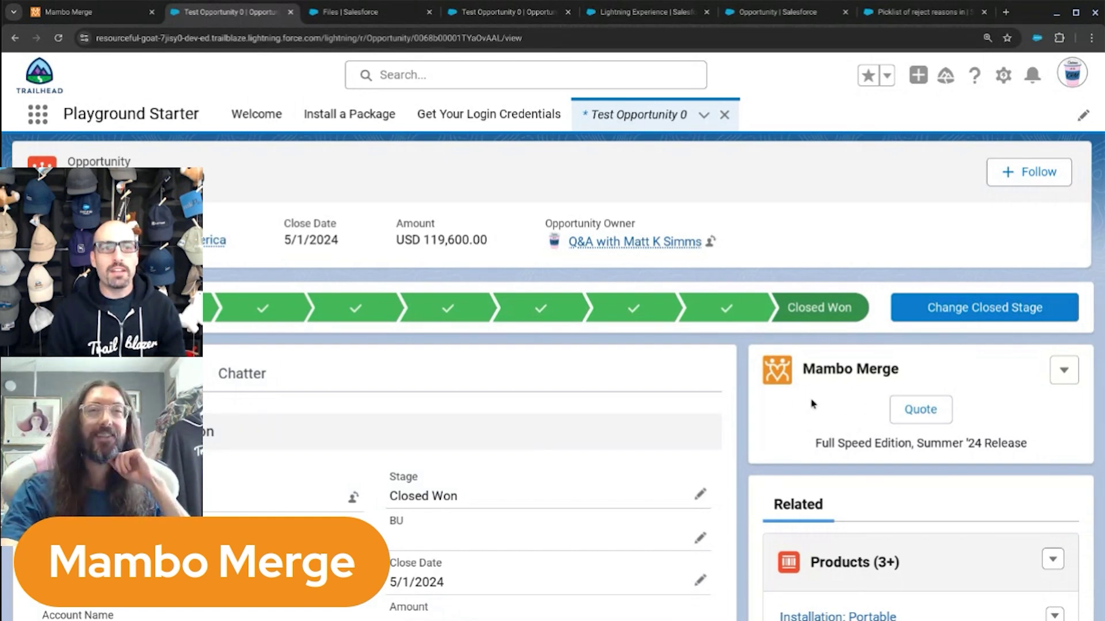
Read through the Mambo Merge website's home page and open its pricing page
key(ctrl+1)
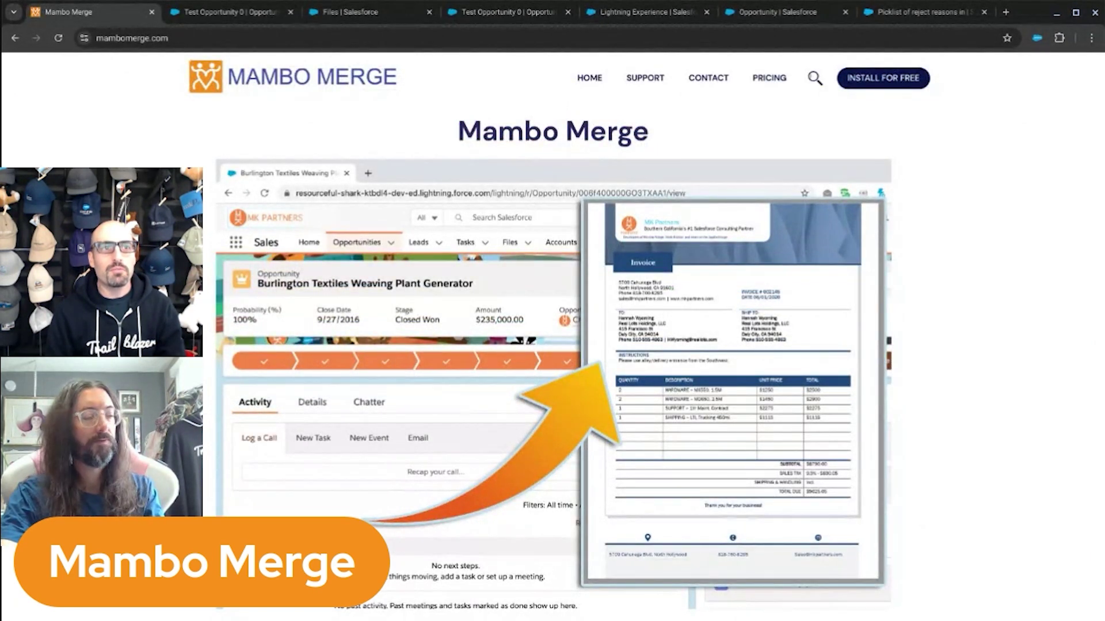
scroll(552, 346, down, 2)
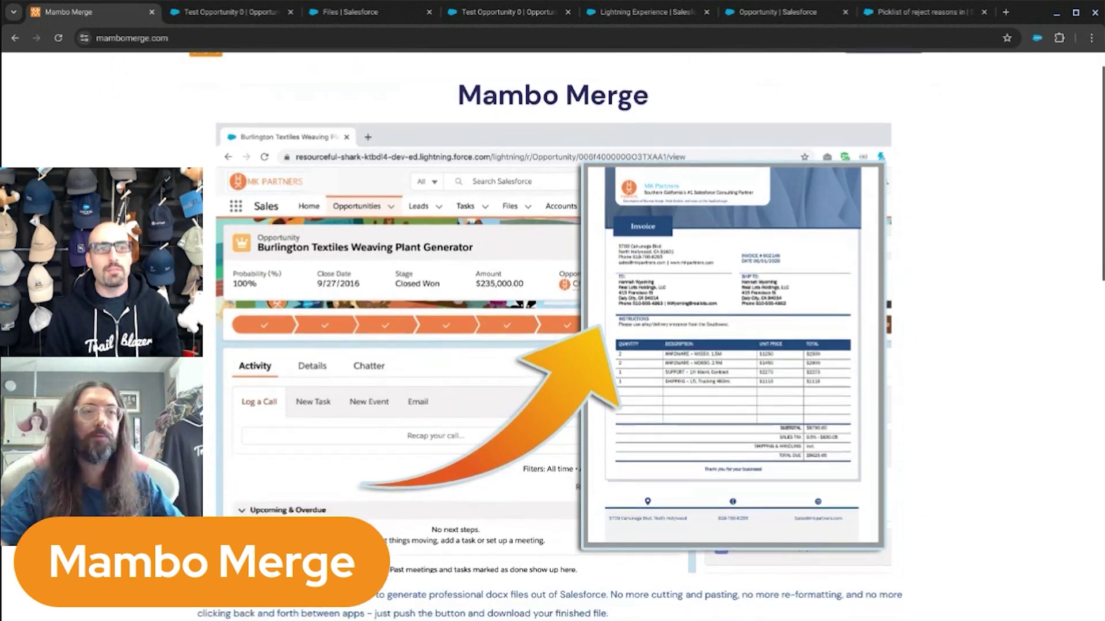
scroll(553, 345, down, 3)
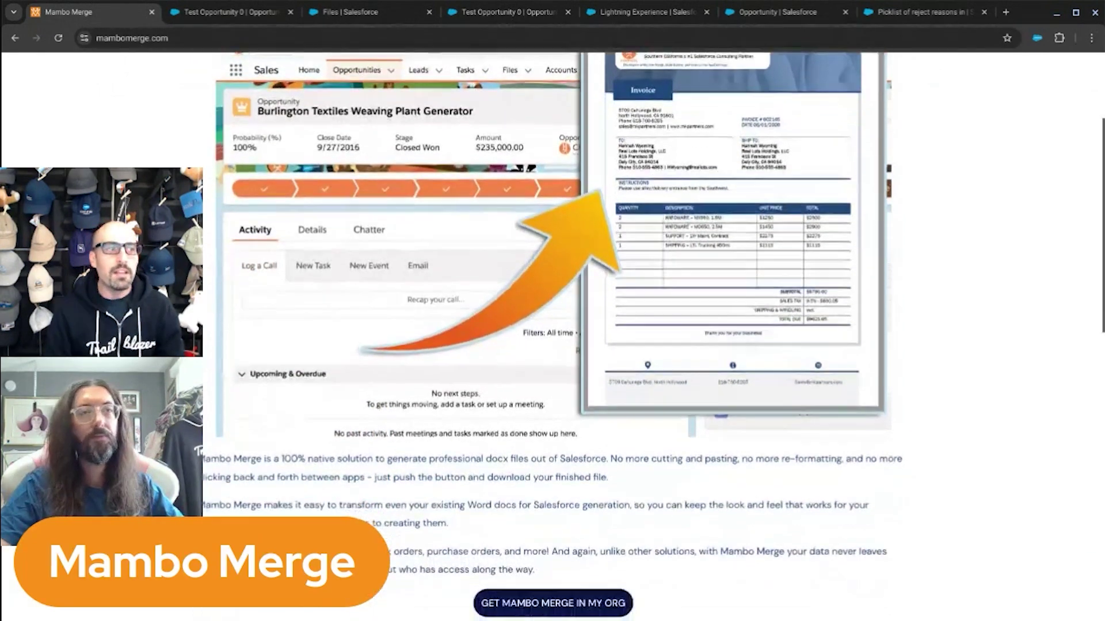
scroll(553, 345, down, 1)
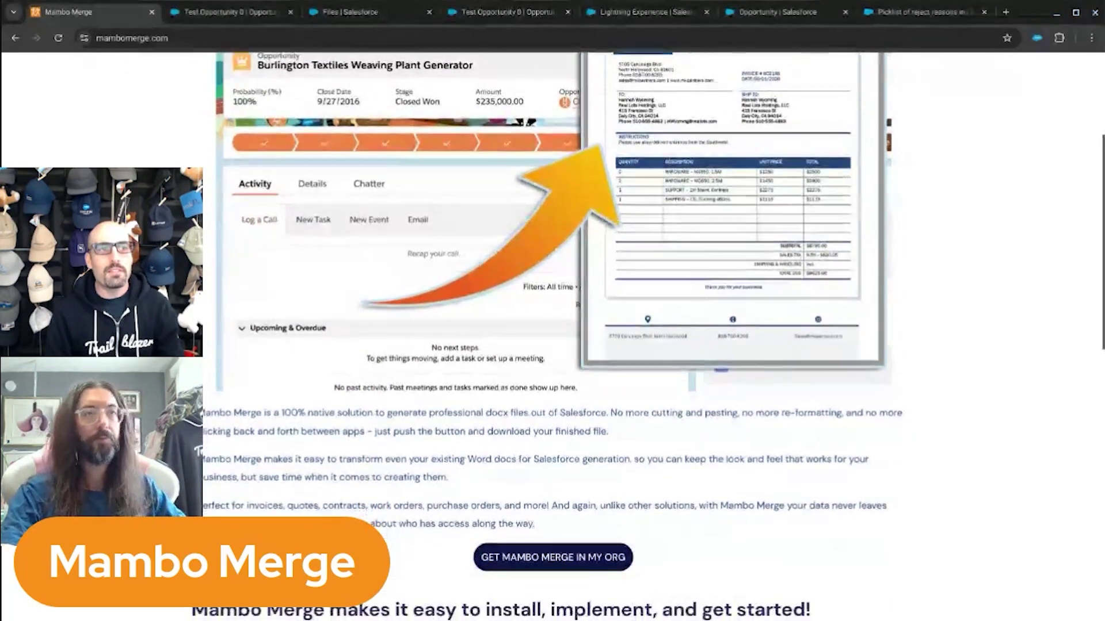
scroll(552, 345, down, 3)
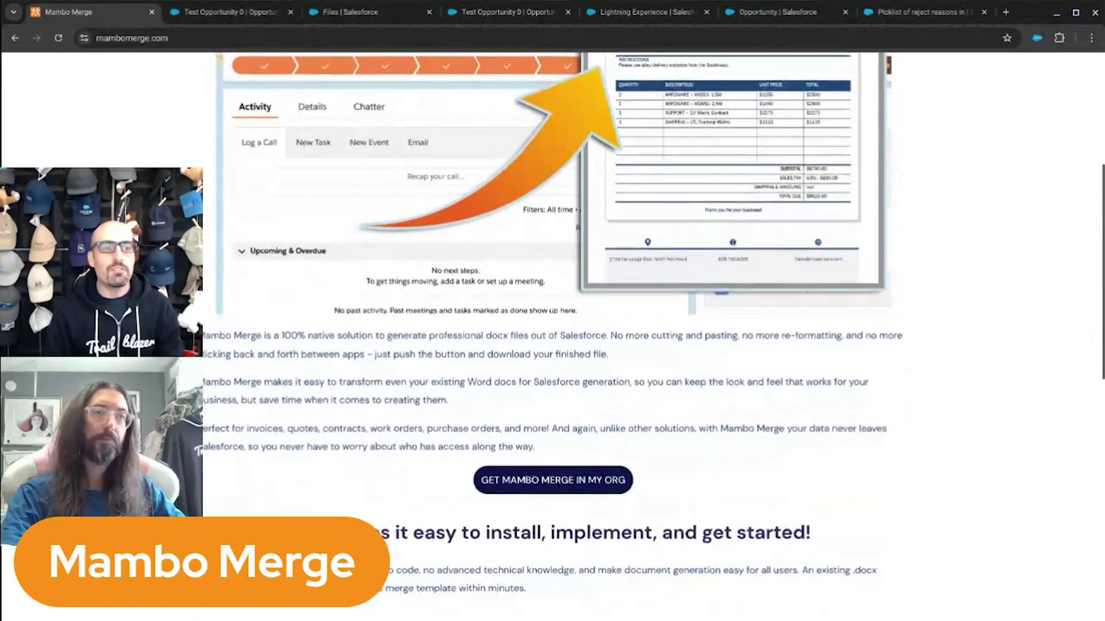
scroll(164, 350, down, 6)
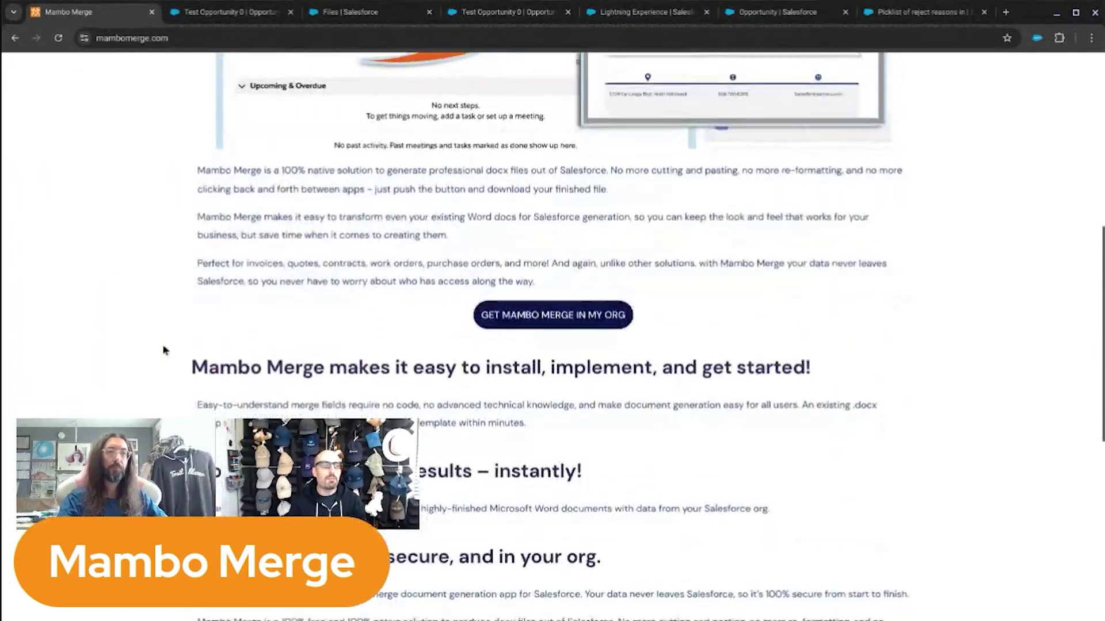
scroll(164, 350, down, 4)
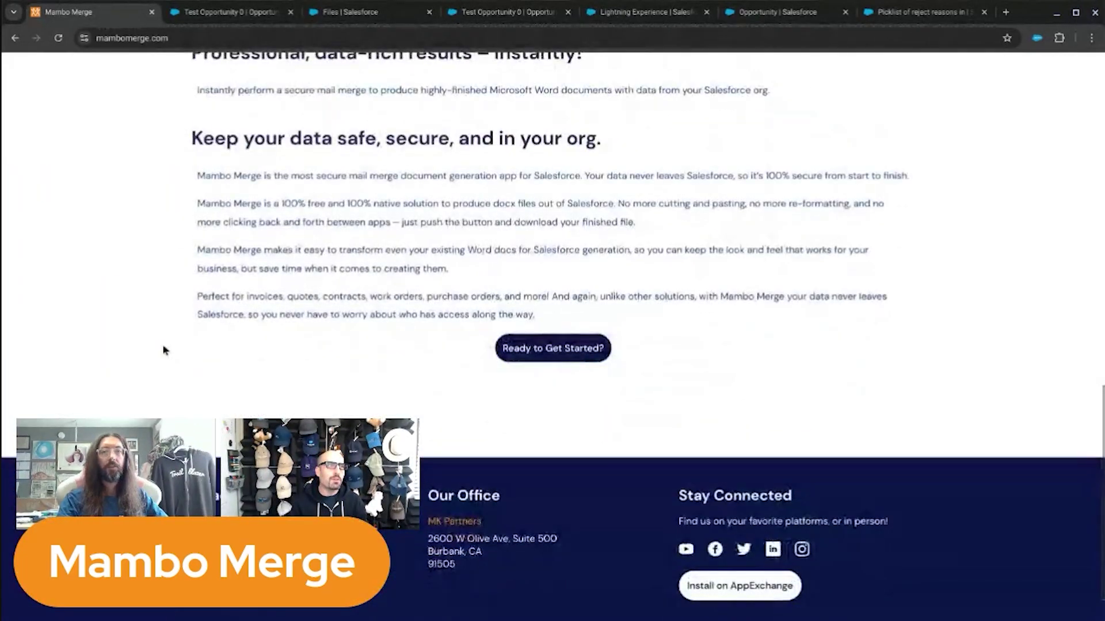
scroll(162, 348, up, 15)
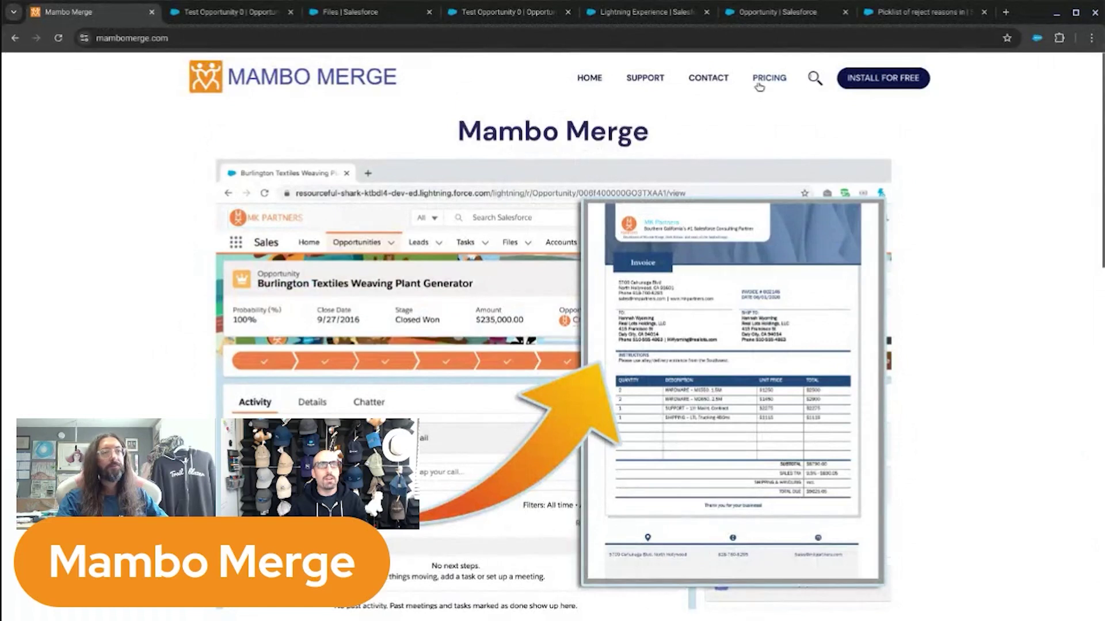
click(759, 86)
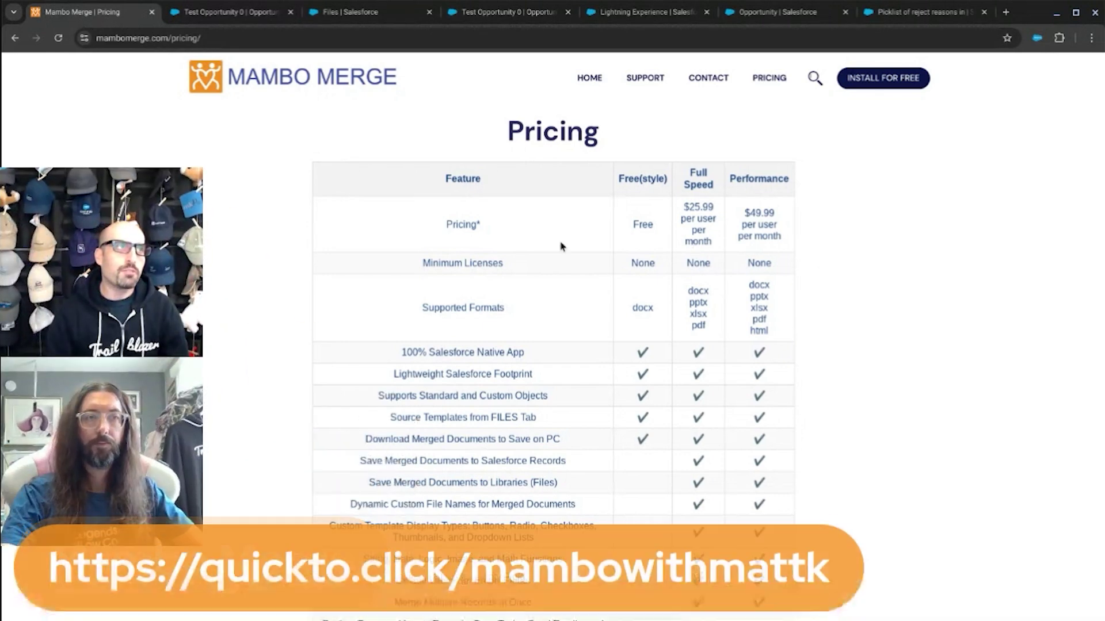
Look over the Mambo Merge component on Test Opportunity 0, the Sample Opportunity Template file and the merged document preview
click(243, 21)
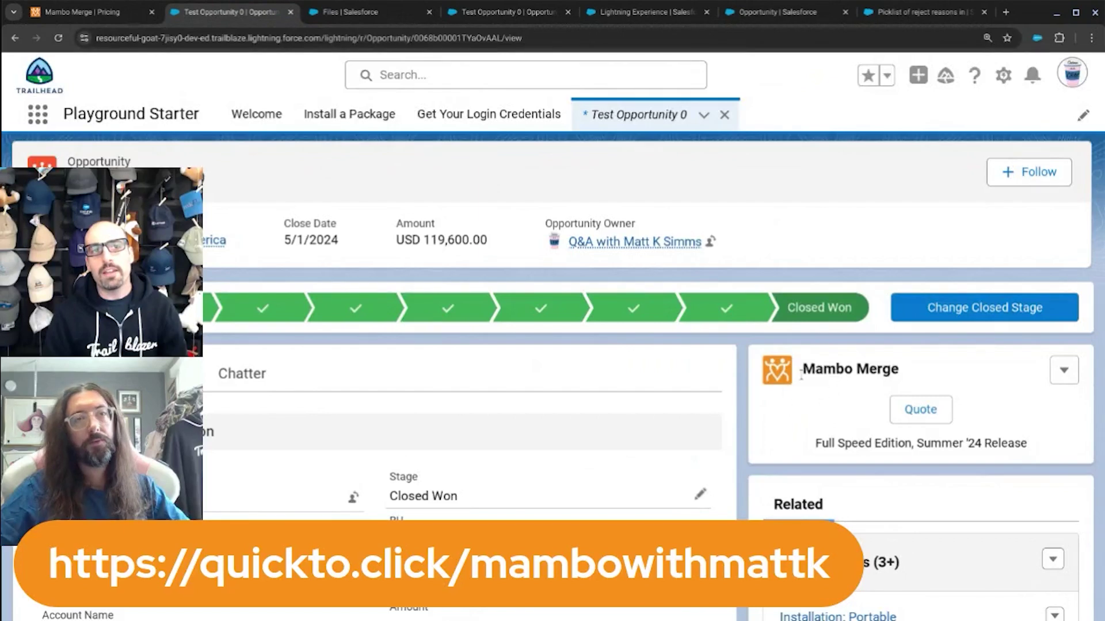
click(371, 20)
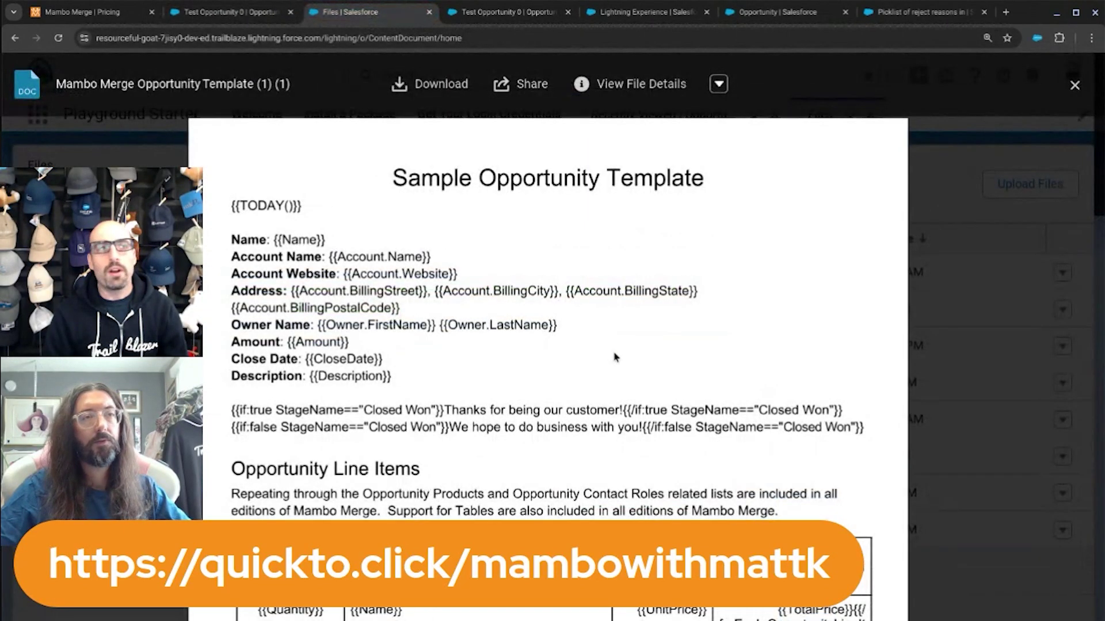
click(496, 14)
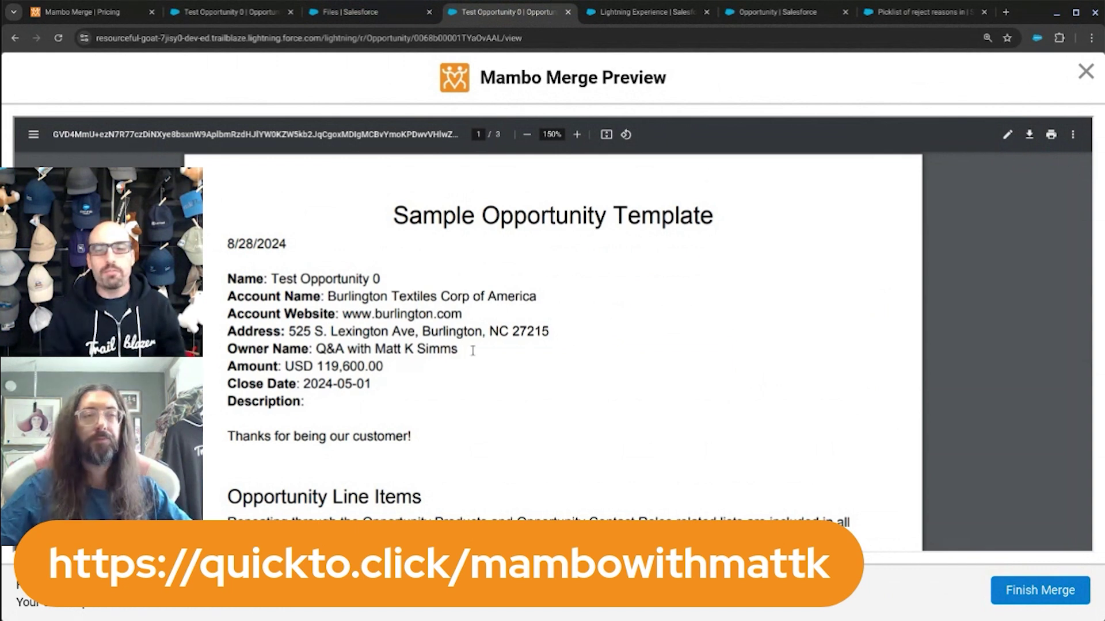
Close the Mambo Merge pricing page and open Test Opportunity 0's Lightning record page for editing
click(249, 18)
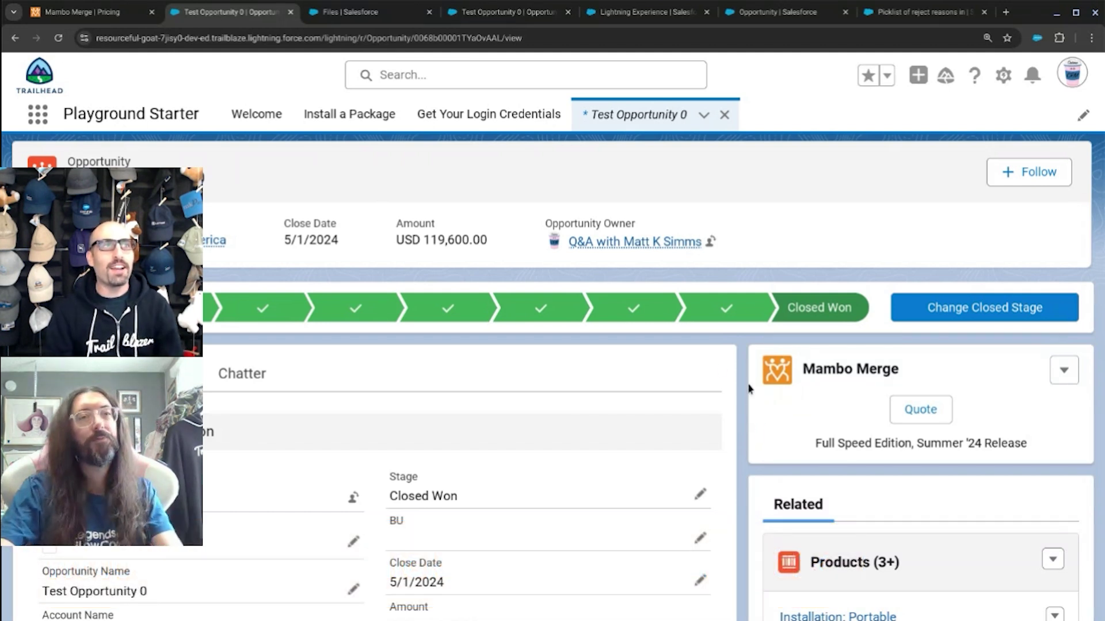
click(151, 12)
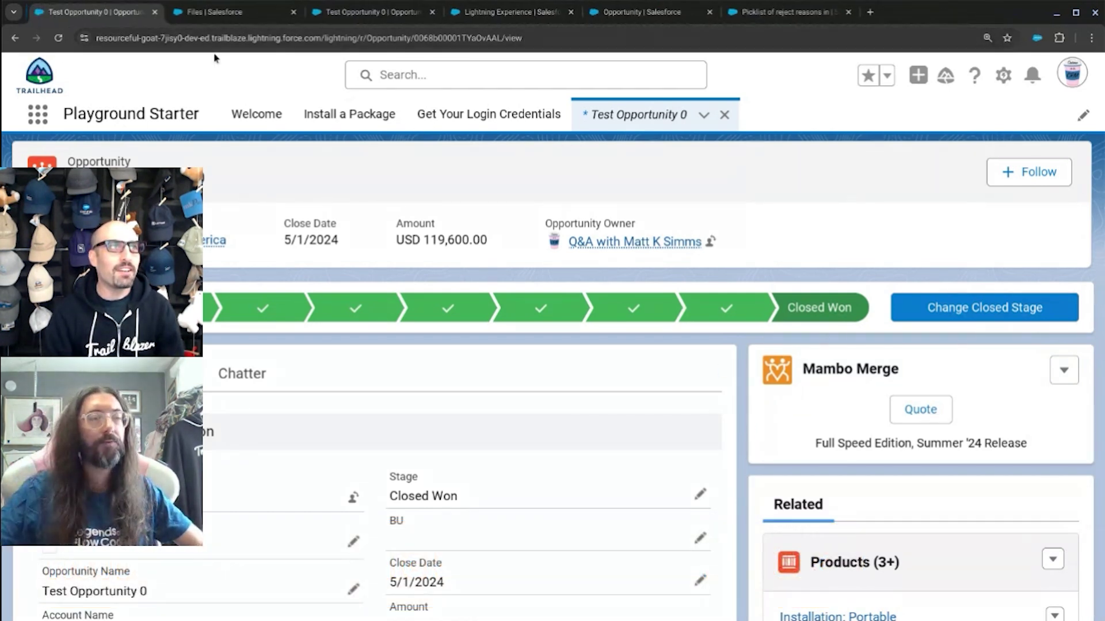
click(1003, 74)
click(955, 285)
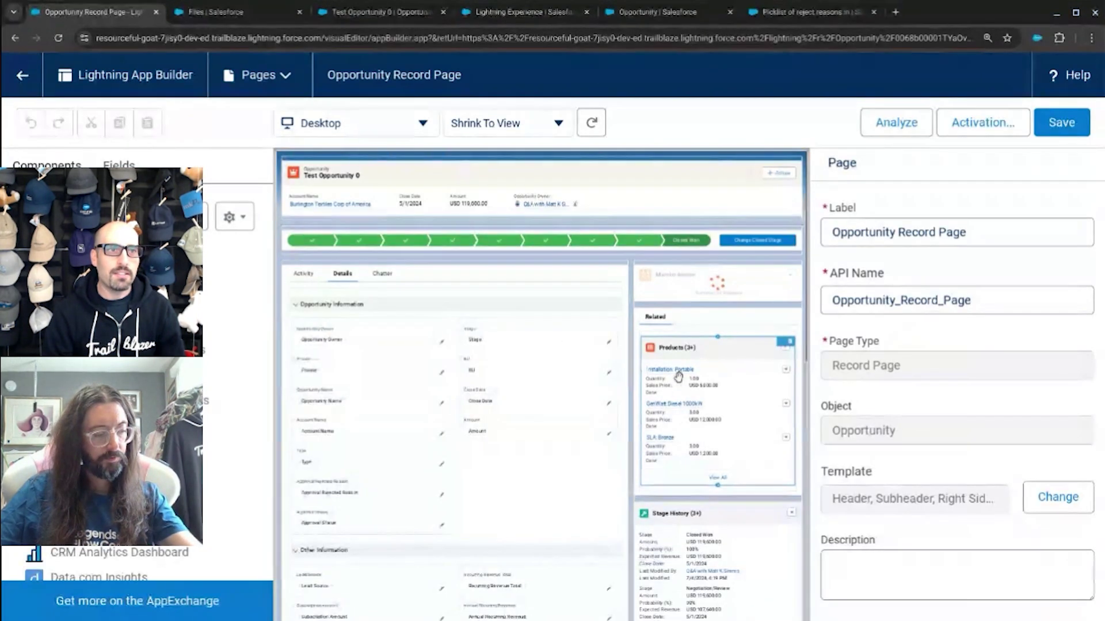
Add a Related List - Single component between the Products and Stage History lists on the Opportunity Record Page
click(671, 386)
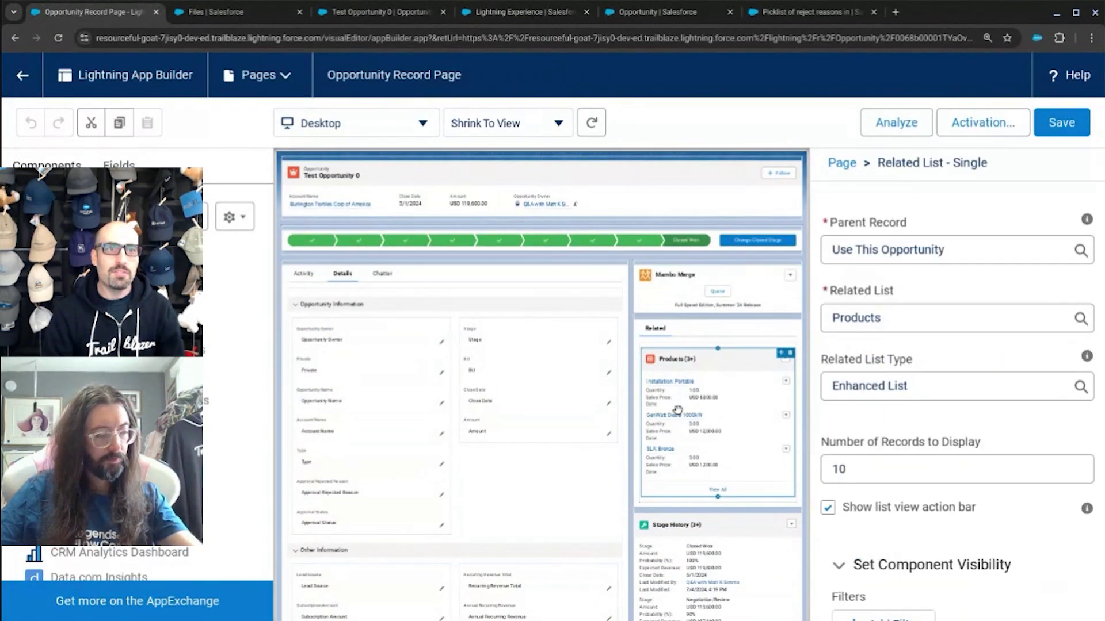
click(693, 535)
drag(694, 535, 695, 500)
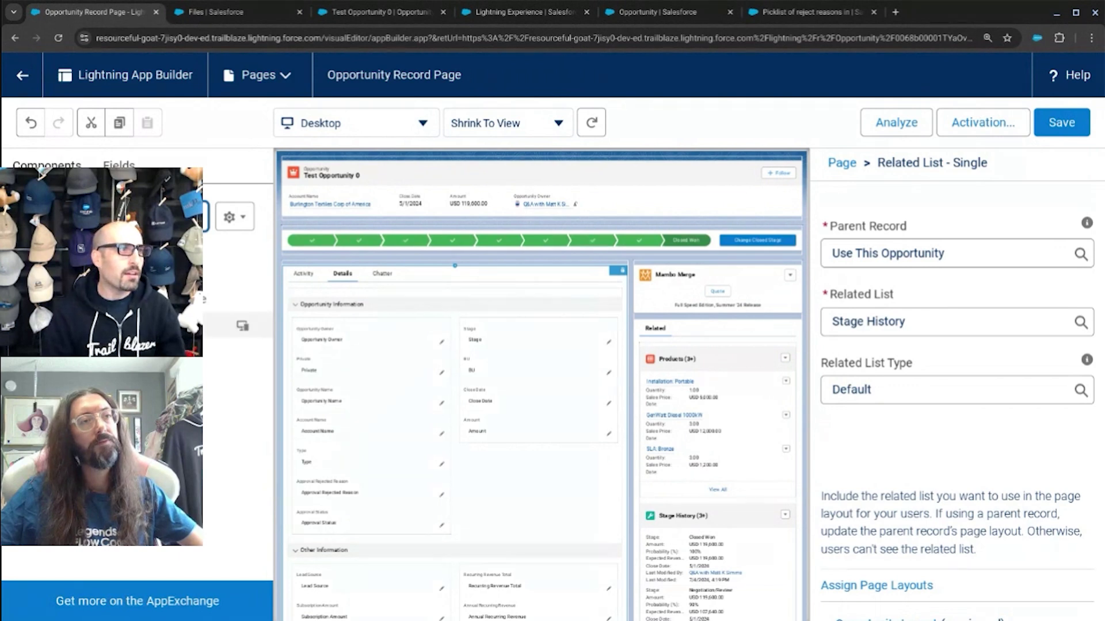
drag(230, 320, 693, 518)
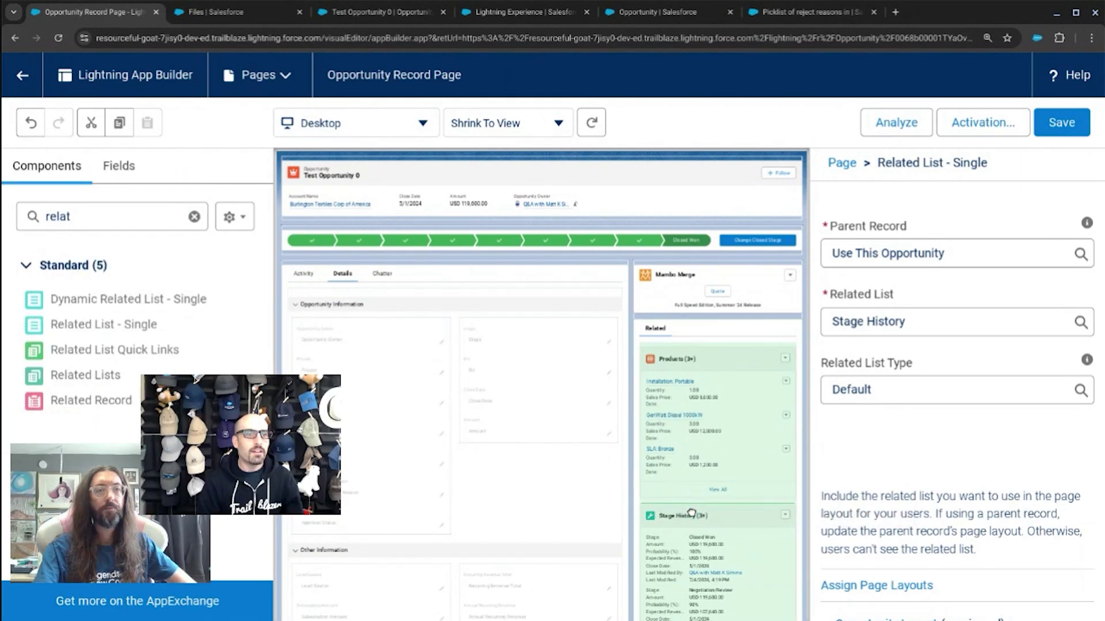
Set the new component's related list to Approval History and save the Opportunity Record Page
click(903, 319)
scroll(912, 365, down, 1)
scroll(912, 368, down, 4)
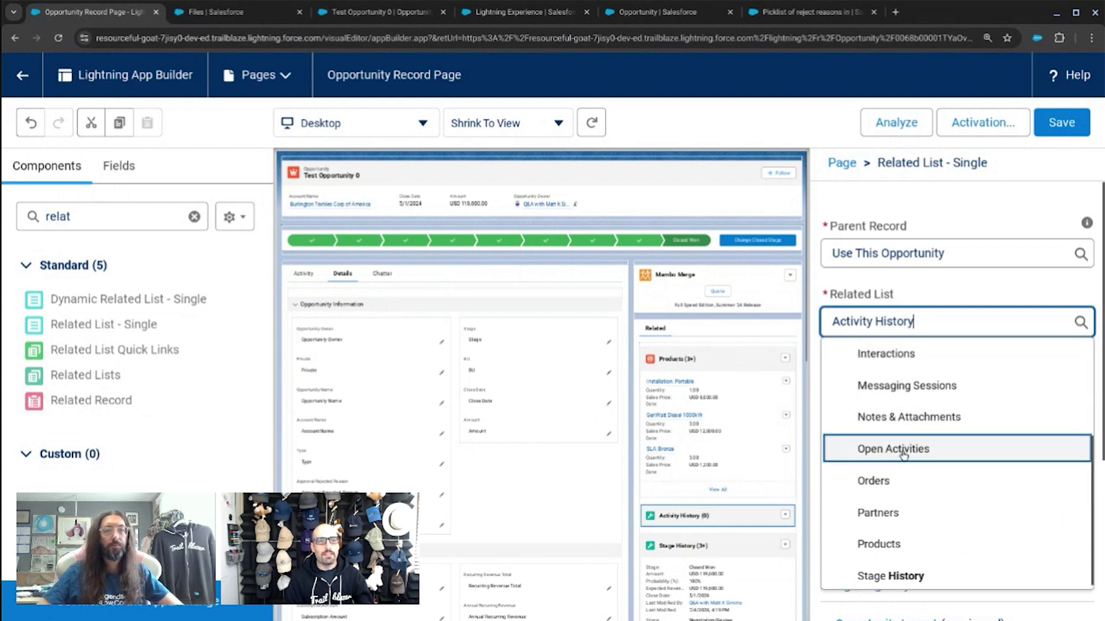
scroll(906, 451, up, 5)
click(908, 396)
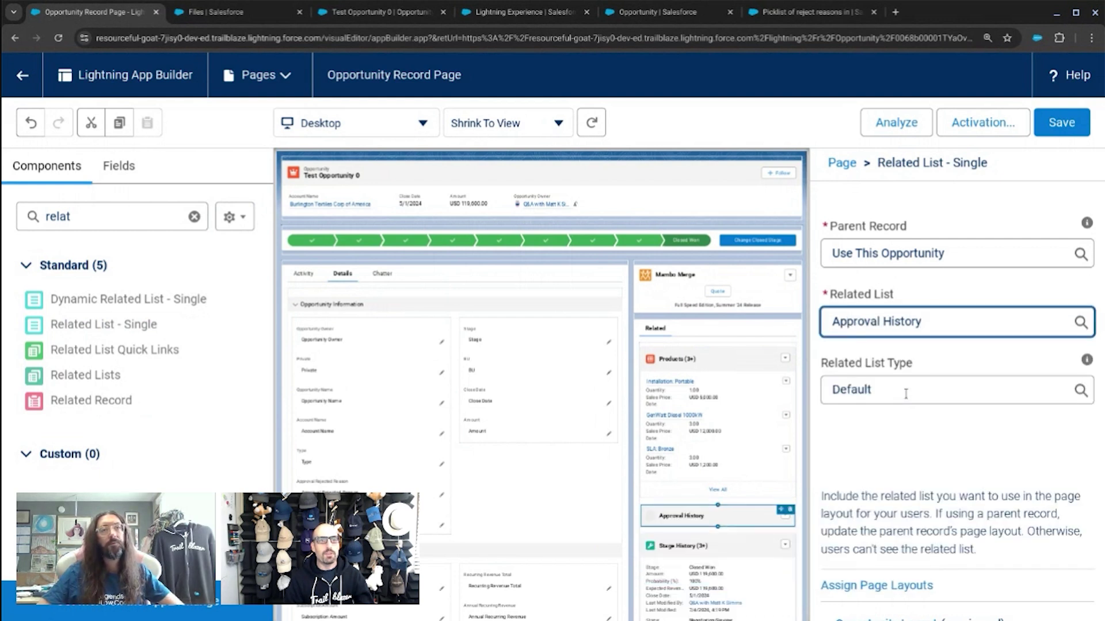
click(1061, 123)
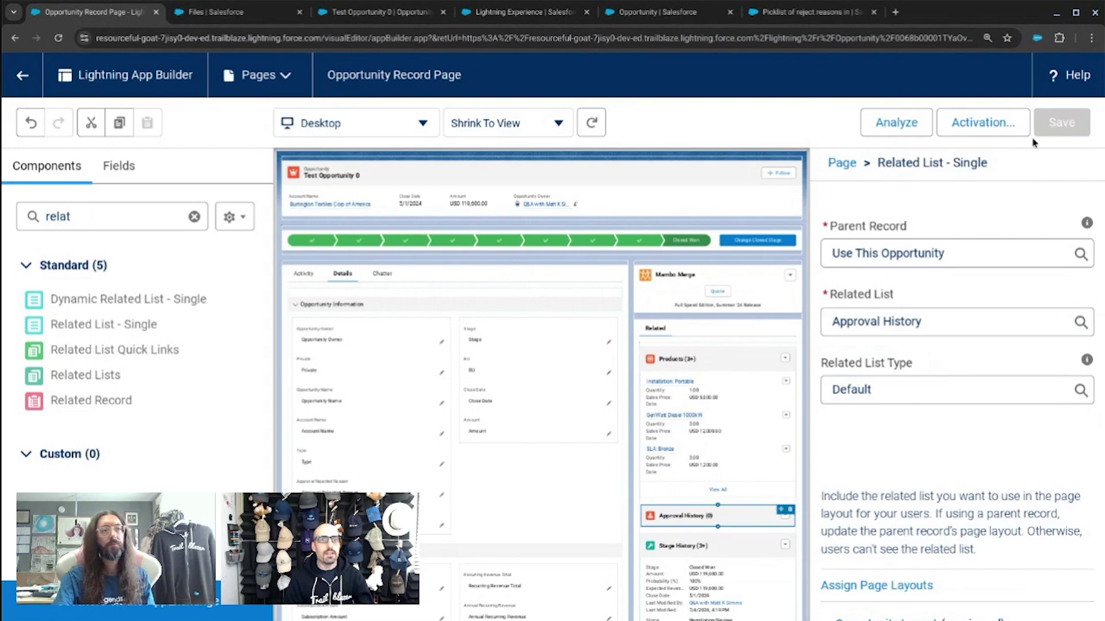
click(799, 422)
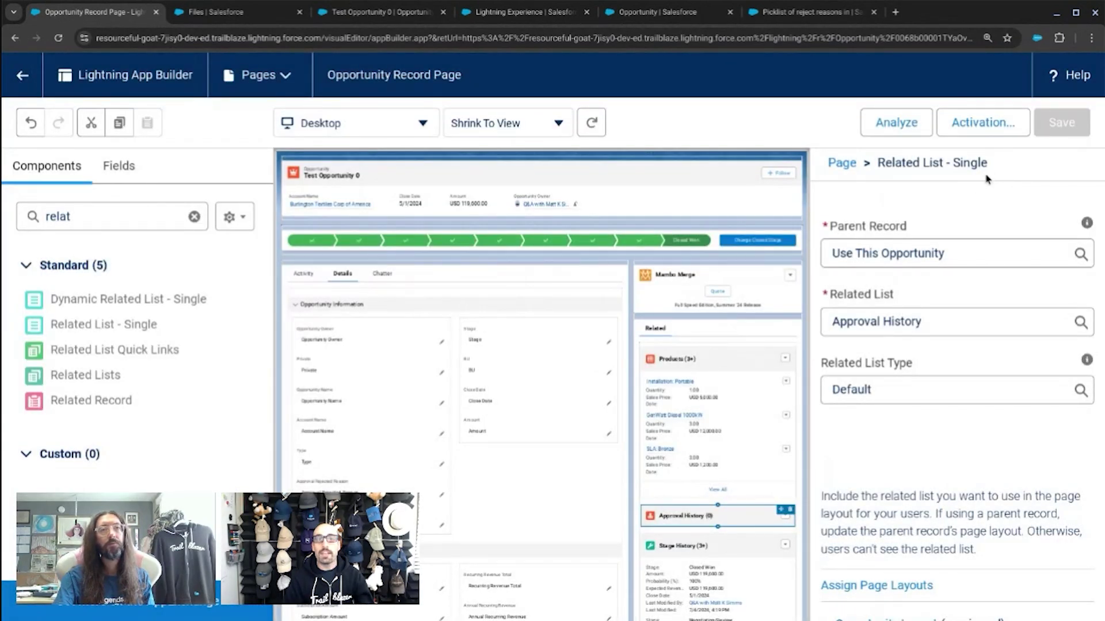
Return to Test Opportunity 0 and check the Approval History related list and its available actions
click(28, 81)
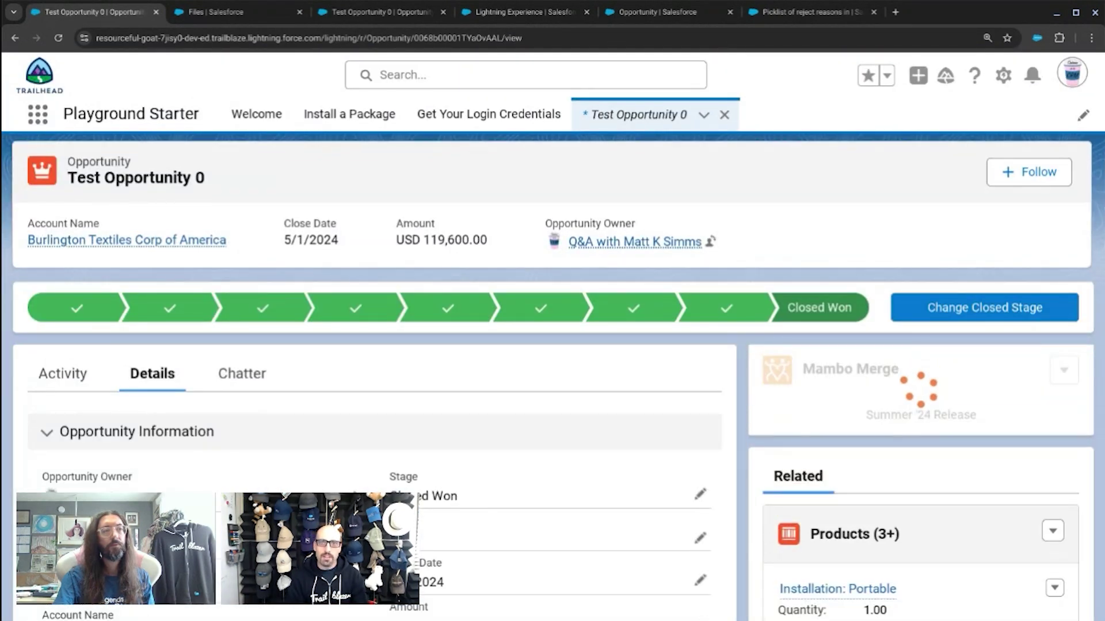
scroll(598, 424, down, 10)
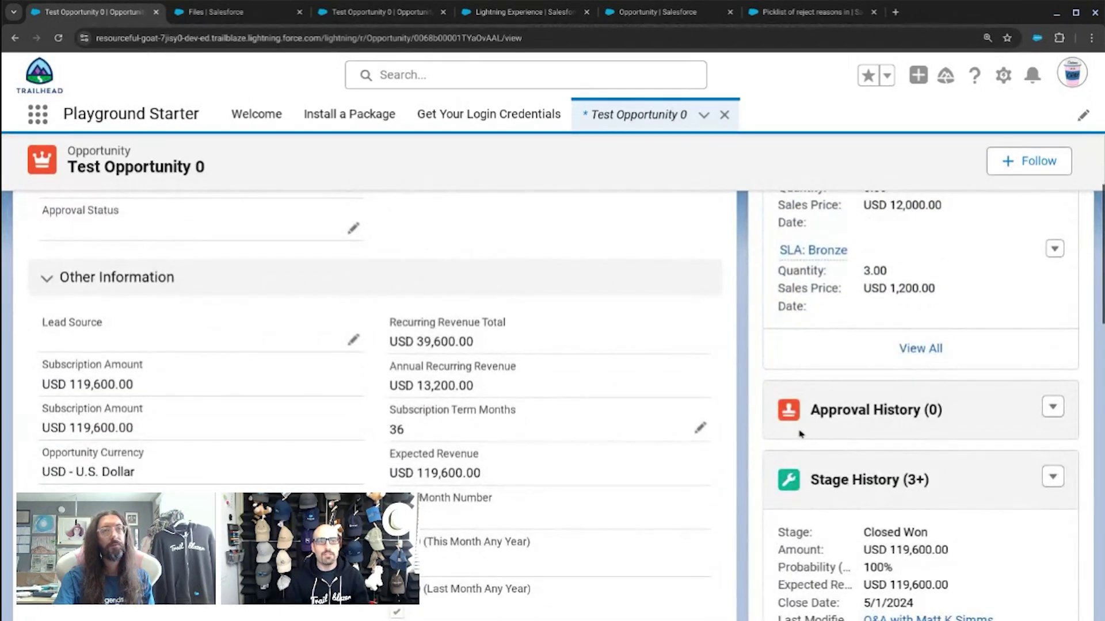
click(1050, 408)
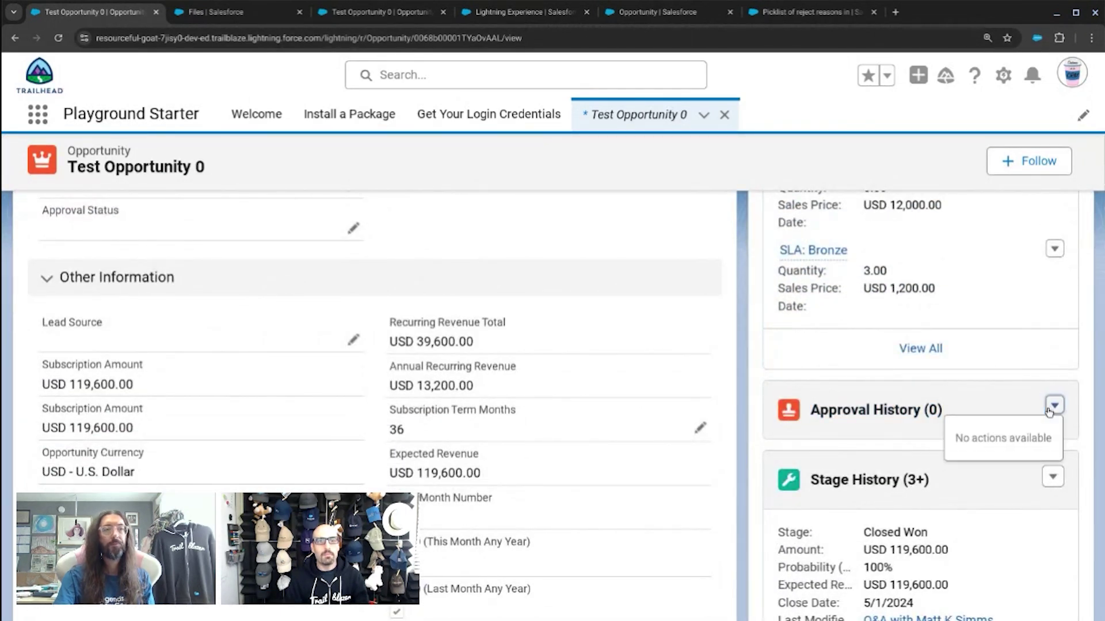
click(1001, 415)
scroll(1001, 414, up, 10)
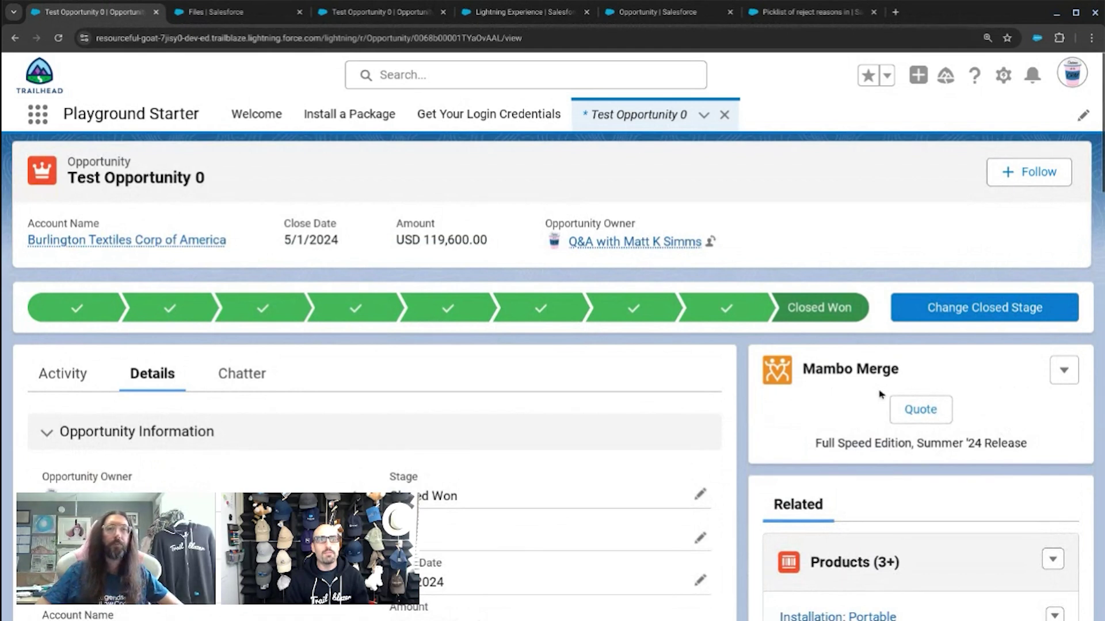
Reopen the Opportunity Record Page for editing, reload the editor and close the Files browser page
click(1003, 81)
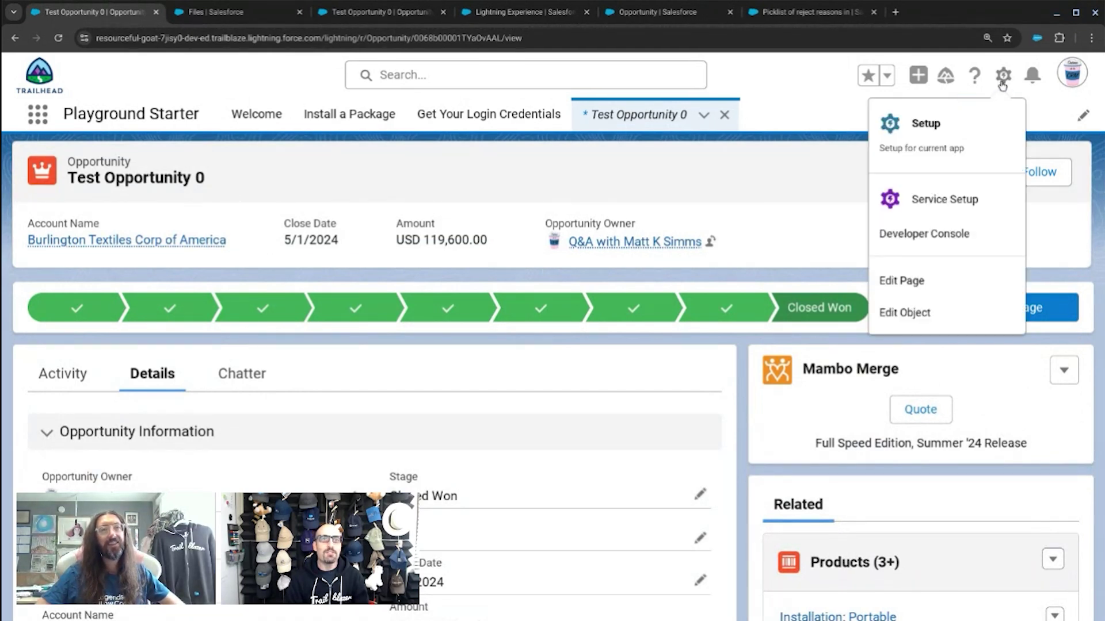
click(915, 279)
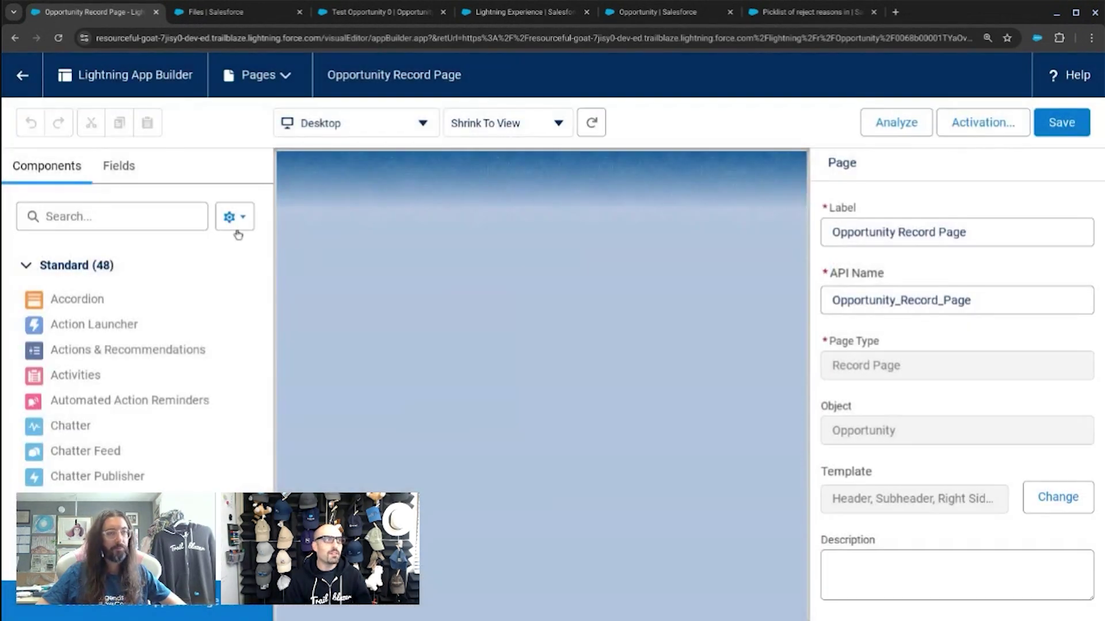
click(204, 38)
key(Return)
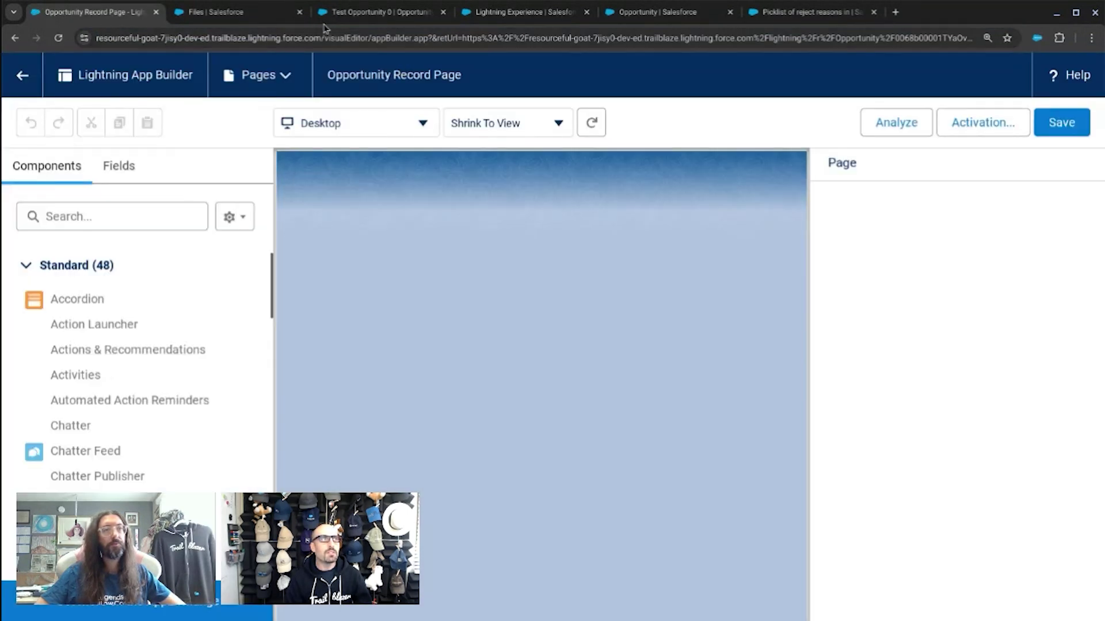
click(299, 12)
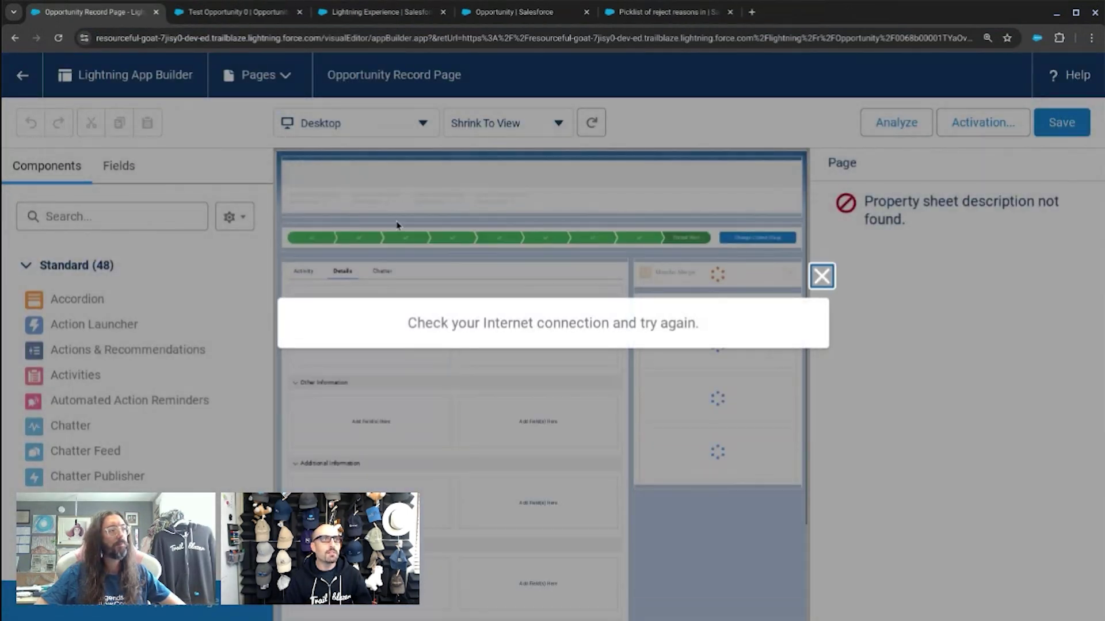
click(820, 278)
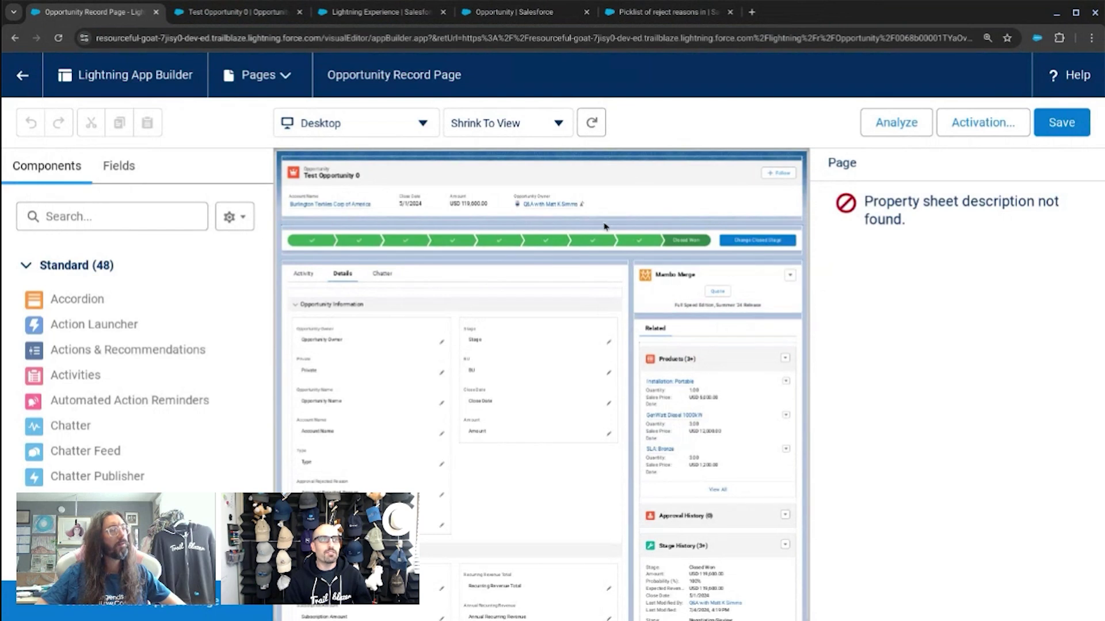
Add the Submit for Approval action to the Highlights Panel without any visibility filter
click(670, 205)
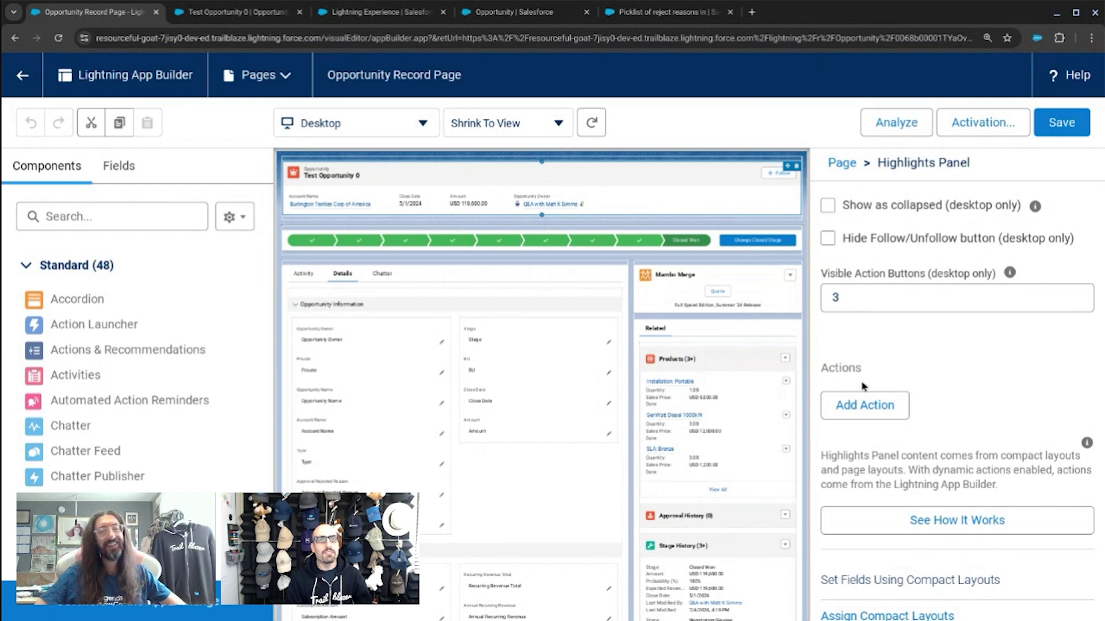
click(851, 402)
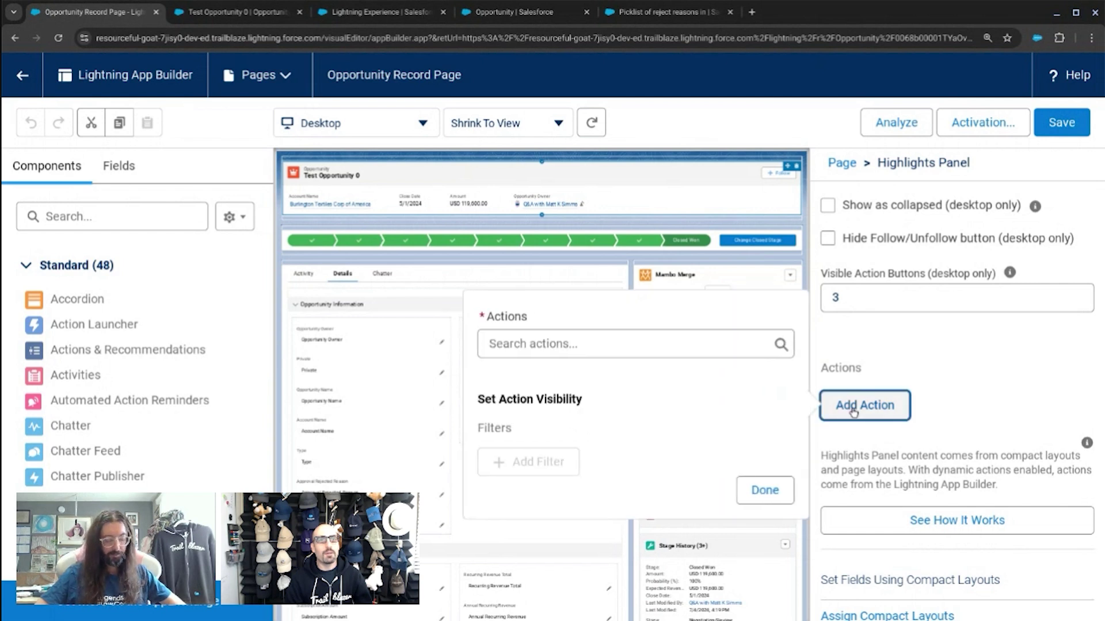
click(610, 340)
text(submit)
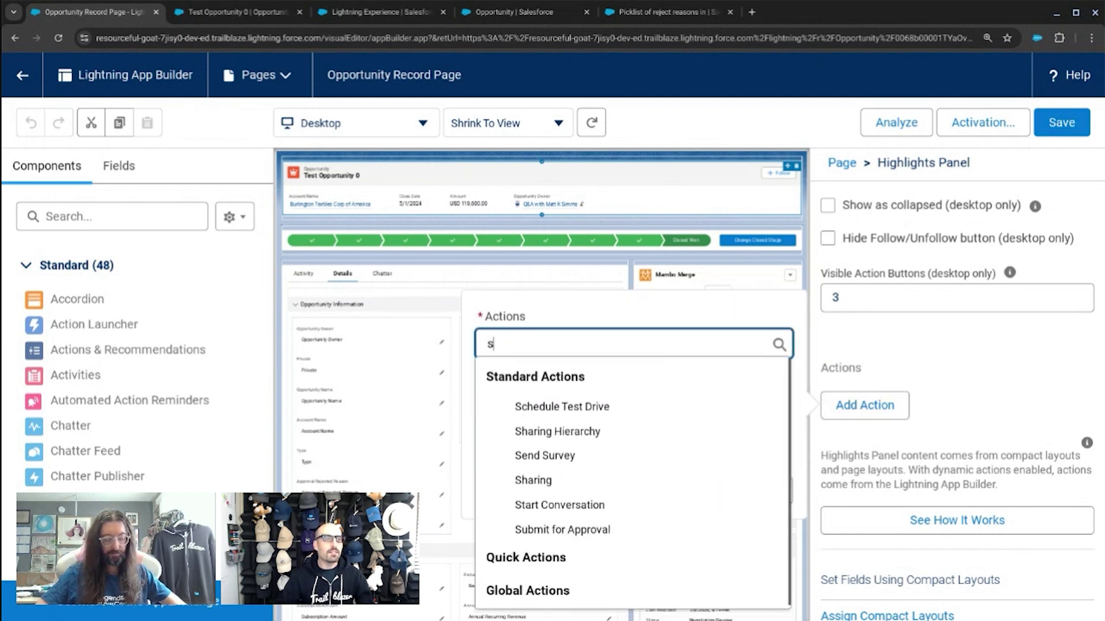
click(615, 407)
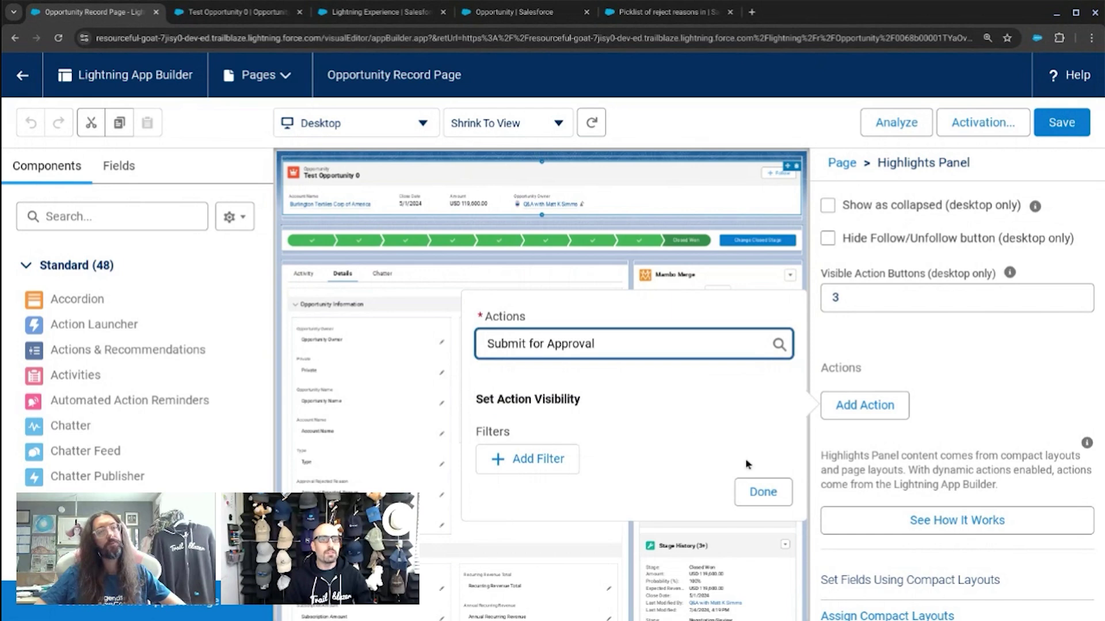
click(758, 489)
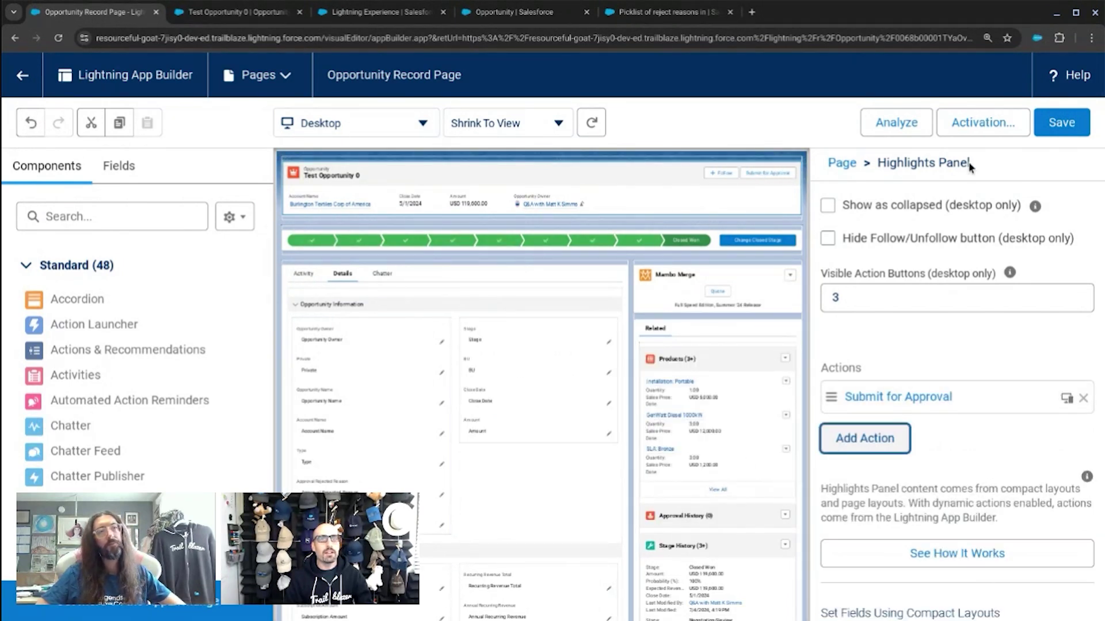
Save the Opportunity Record Page without the missing required field and return to the Test Opportunity 0 record
click(1061, 123)
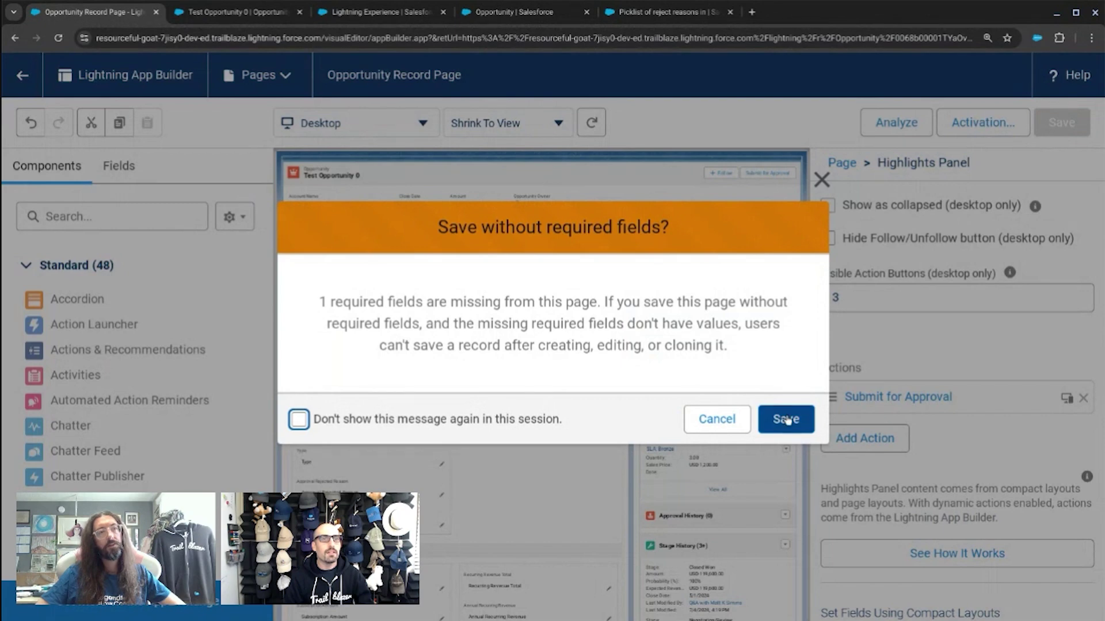
click(786, 420)
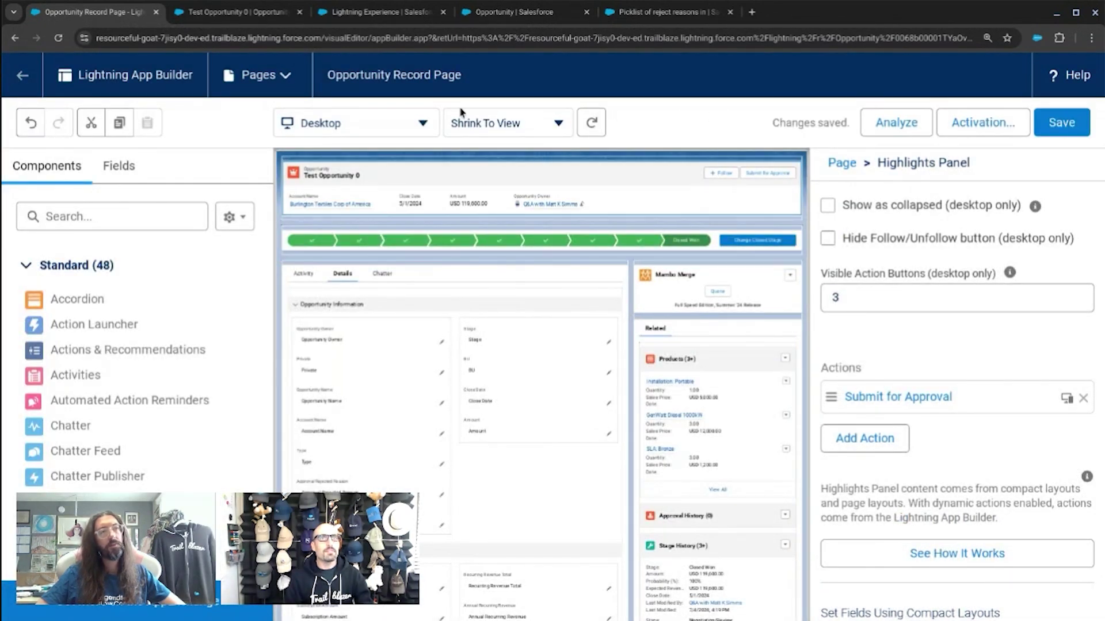
click(22, 75)
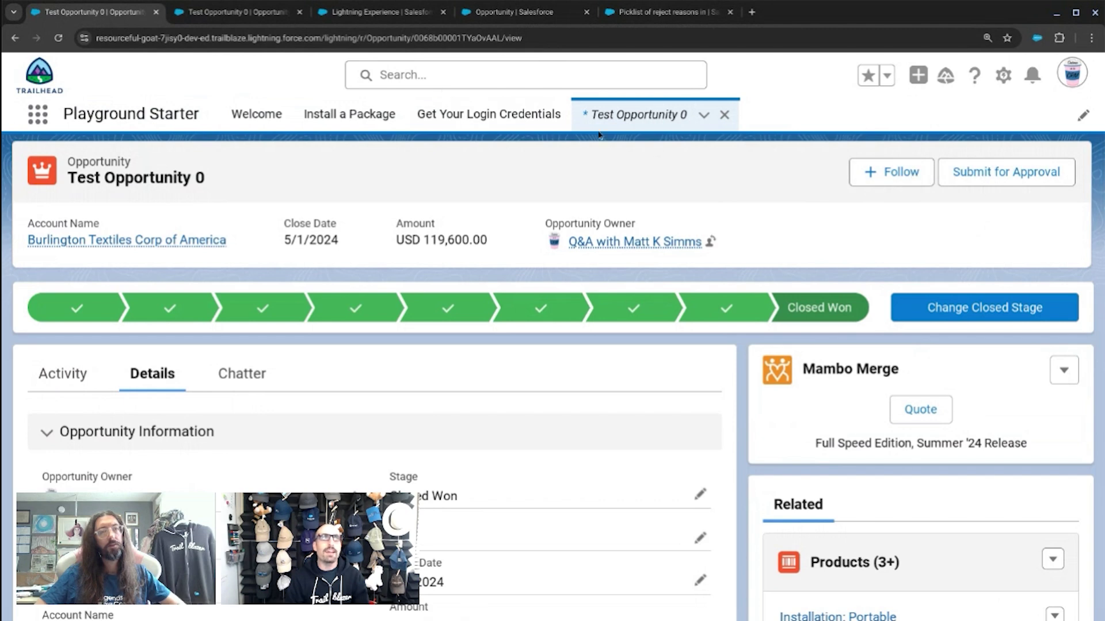
Find Approval Processes in Setup and activate the Opportunity Approval Process
click(379, 12)
click(487, 14)
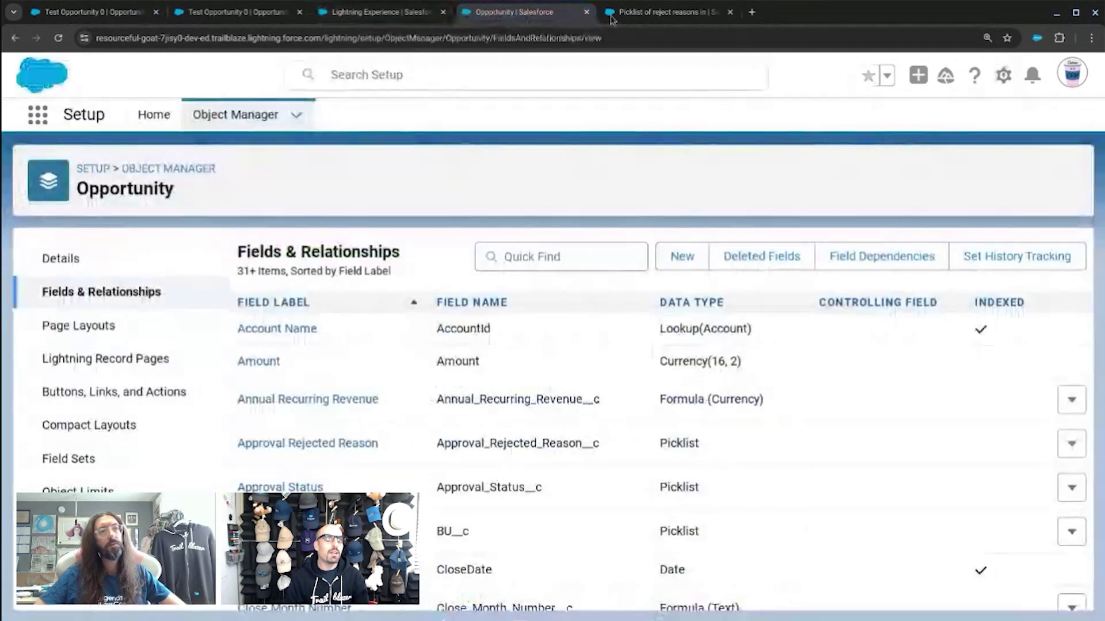
click(668, 12)
click(512, 12)
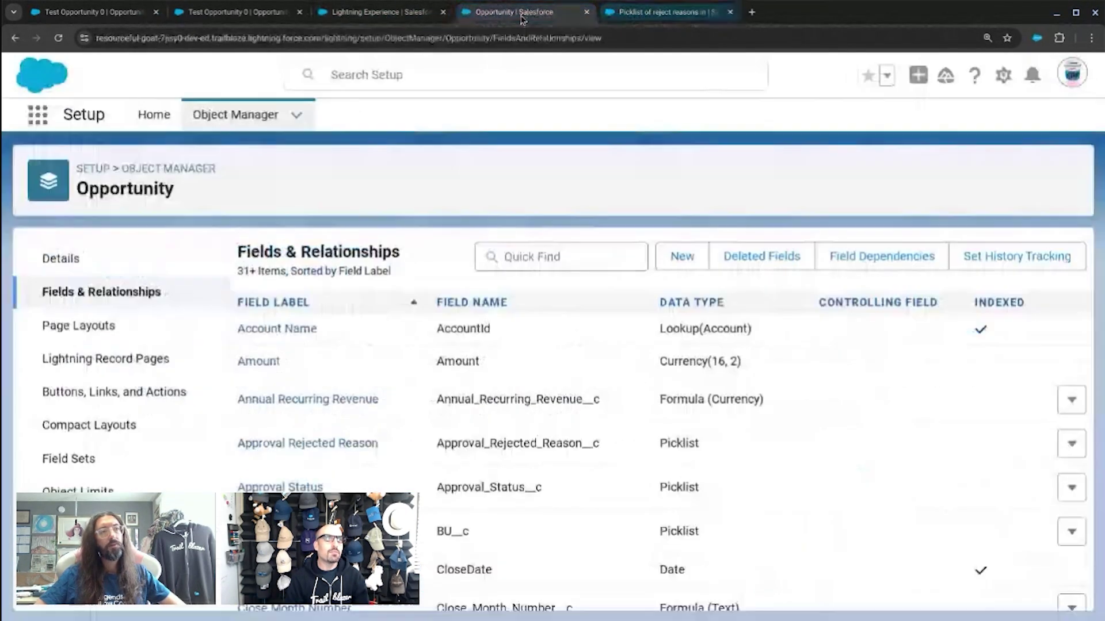
click(148, 129)
click(136, 326)
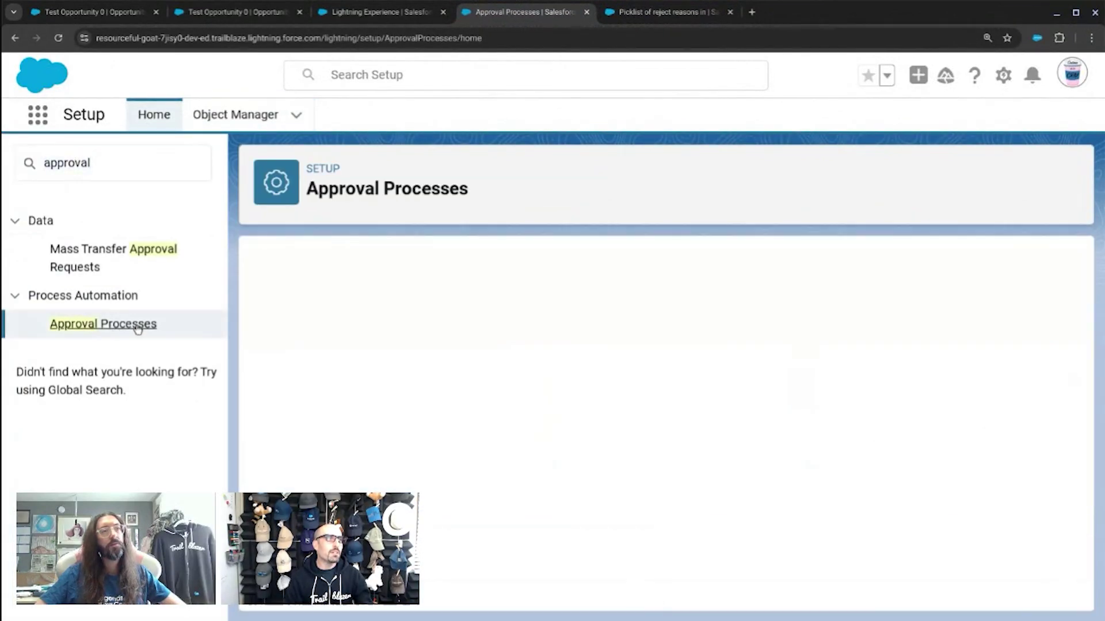
scroll(417, 274, down, 2)
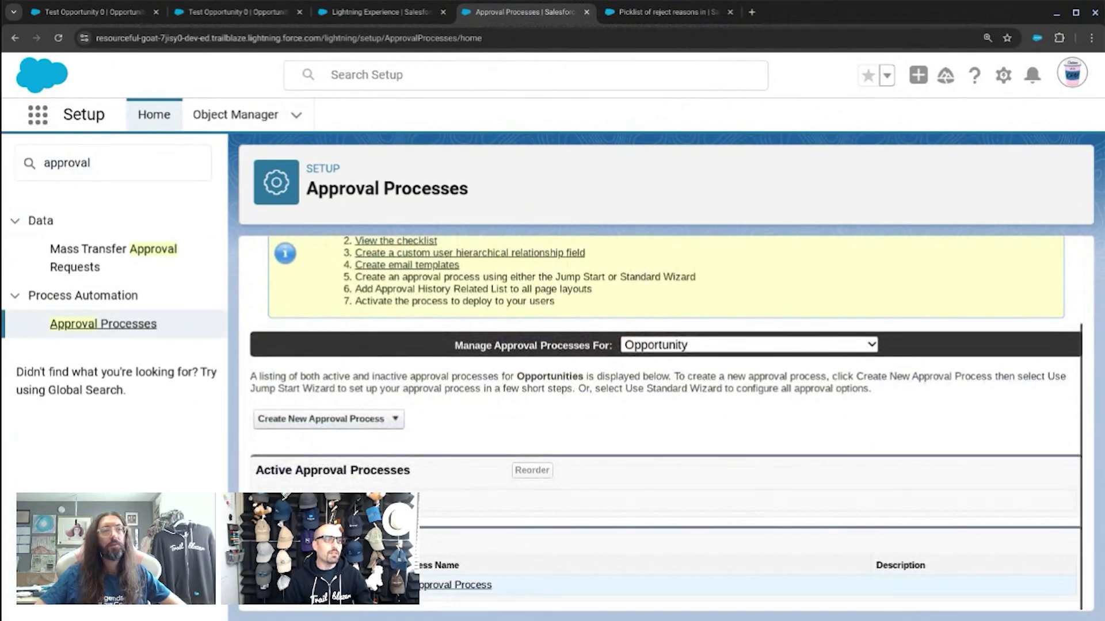
click(650, 153)
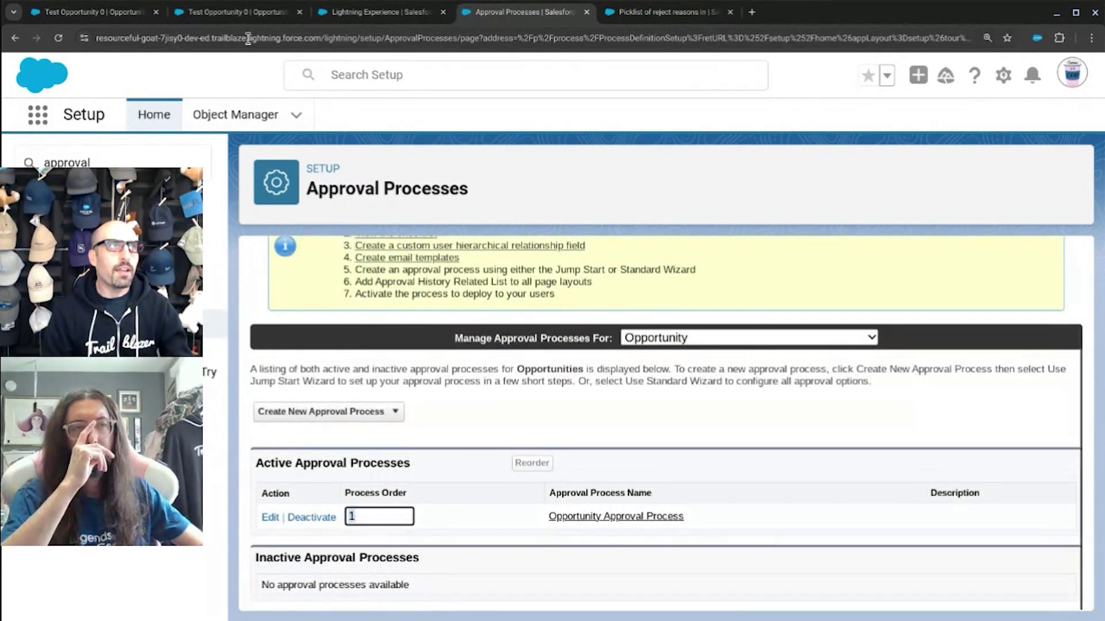
Submit Test Opportunity 0 for approval with the comment "Test 1" and the suggested user as next approver
click(111, 17)
click(1006, 172)
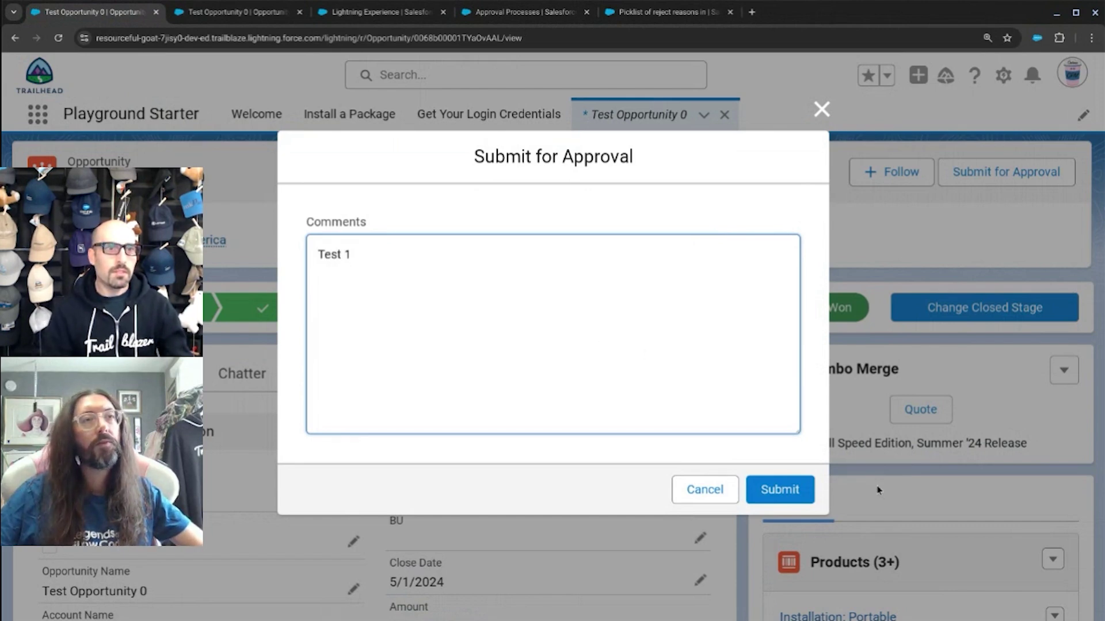
click(780, 489)
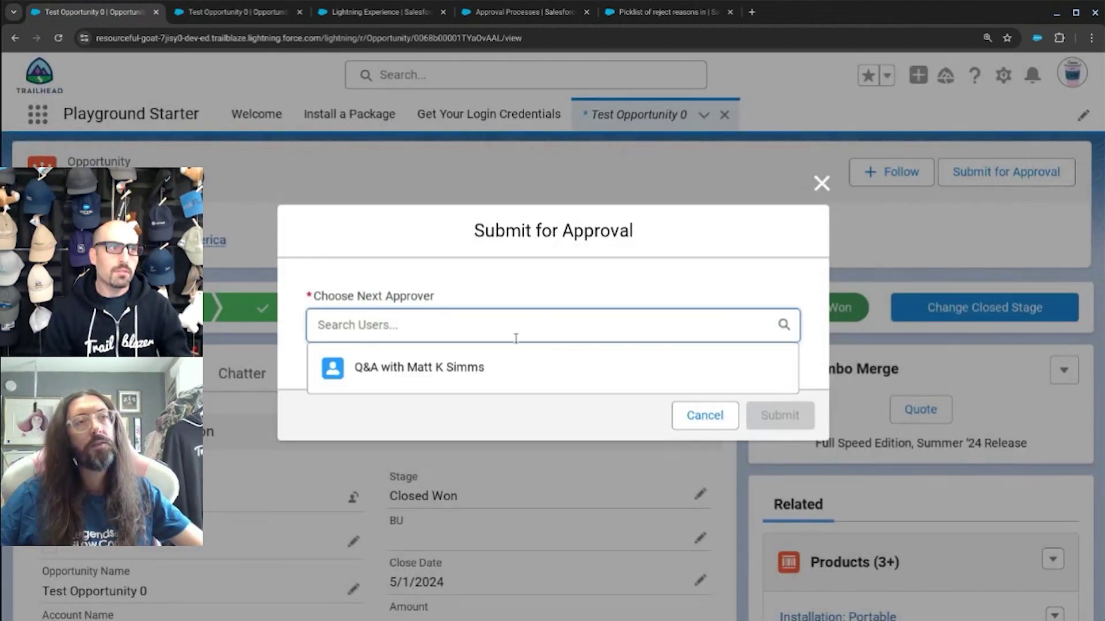
click(519, 368)
click(774, 416)
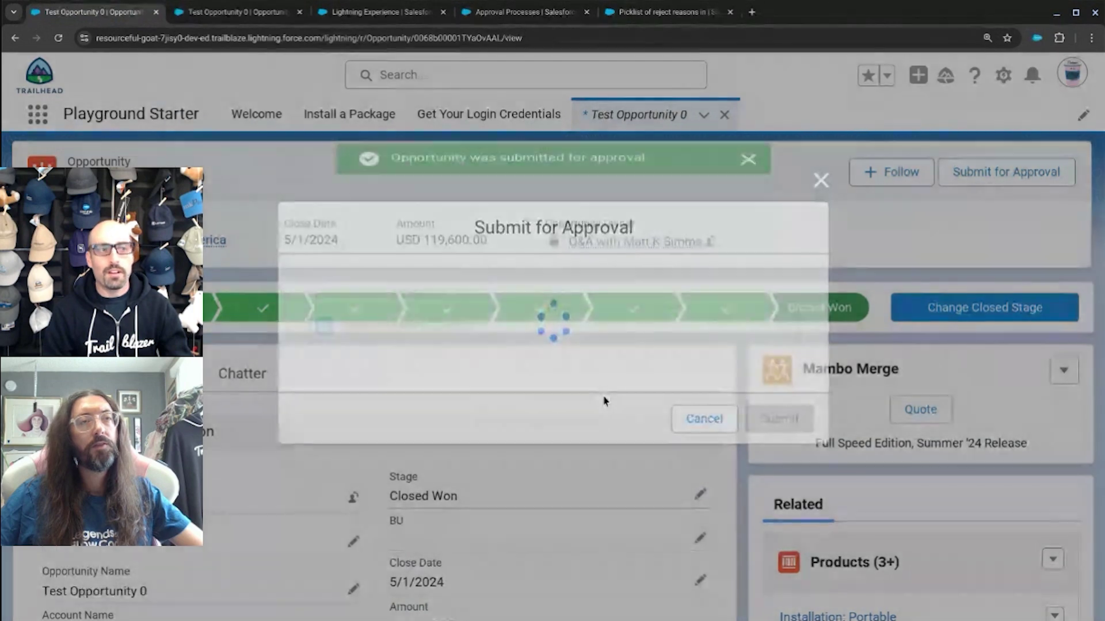
Reject the pending approval request from the record's Approval History with the comment "Rejected Test 1"
scroll(796, 405, down, 10)
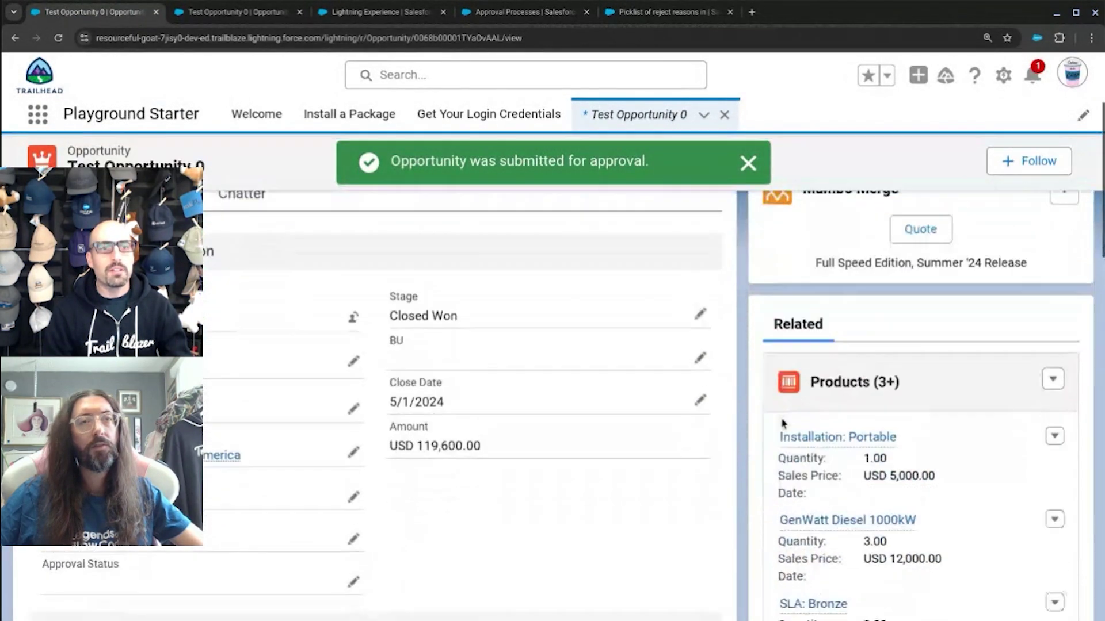
scroll(774, 432, down, 3)
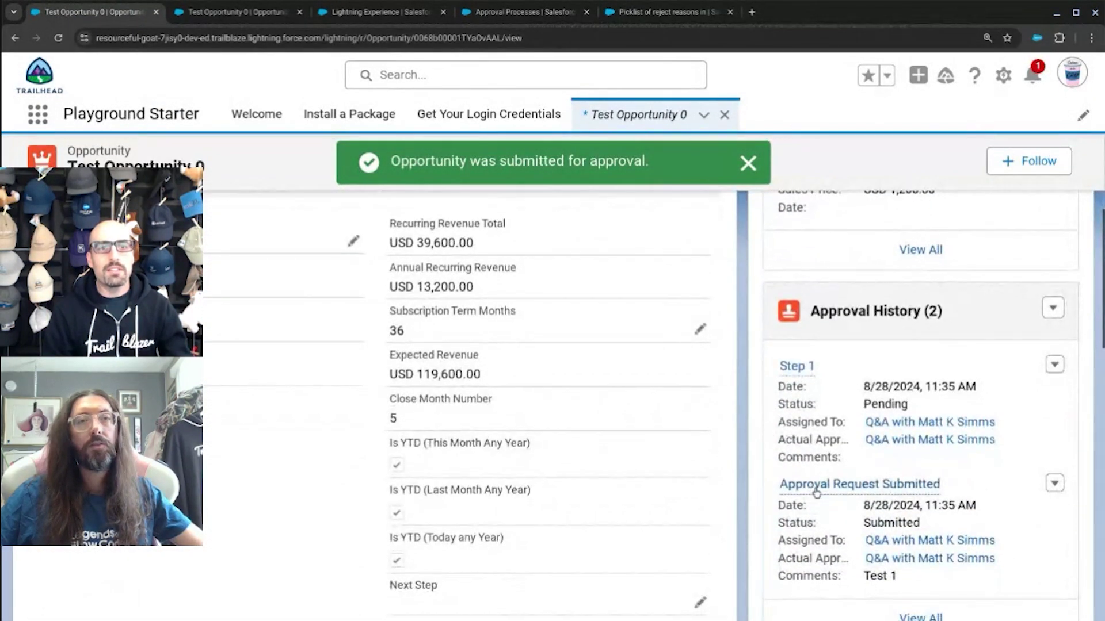
scroll(788, 437, down, 1)
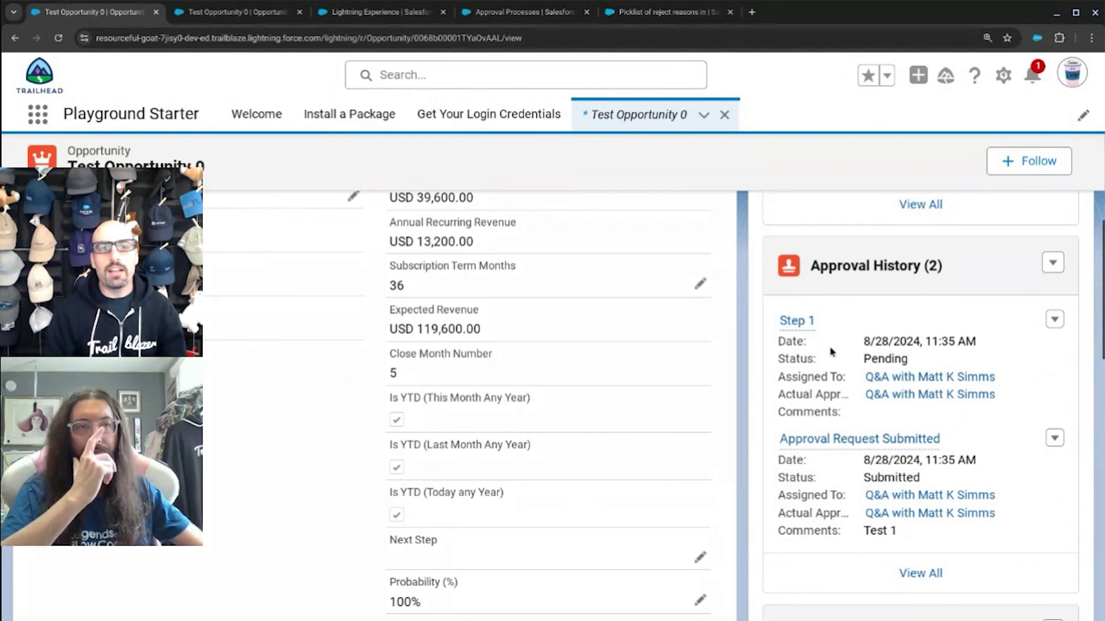
click(1052, 264)
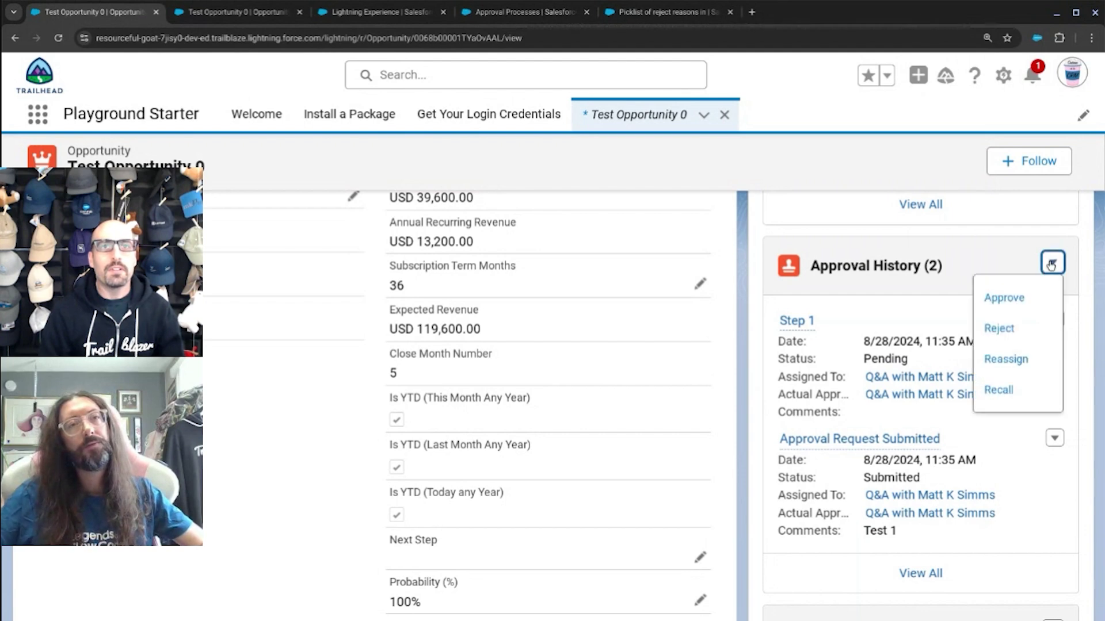
click(1000, 330)
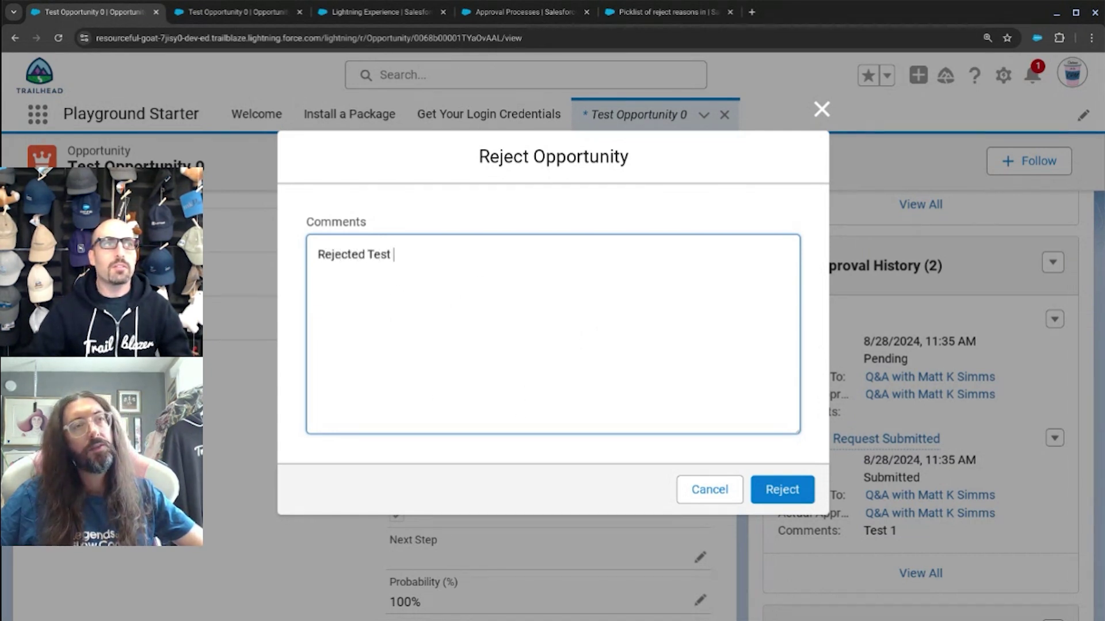
click(789, 489)
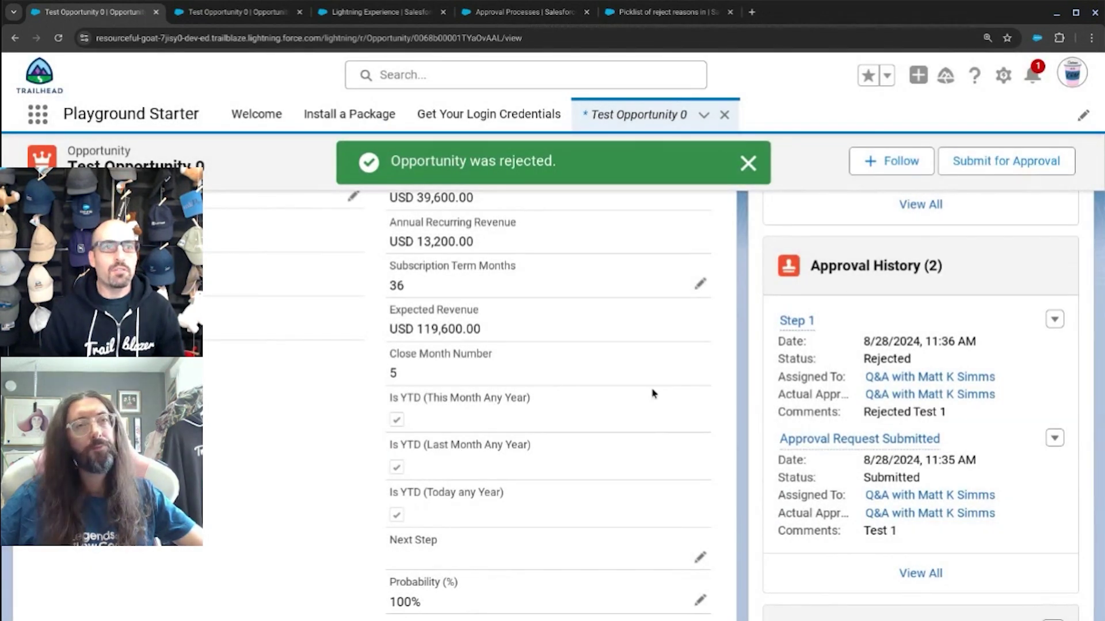
Return to the Opportunity Approval Process in Setup, cancel its open editor, and start a new field update under Final Rejection Actions
scroll(652, 393, up, 5)
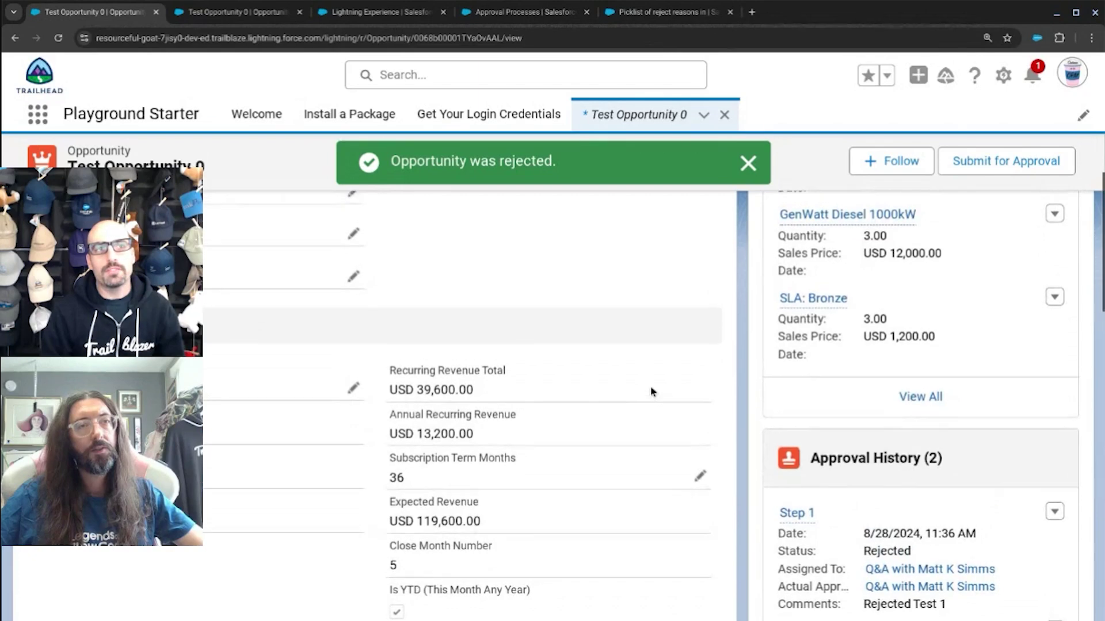
scroll(650, 389, up, 3)
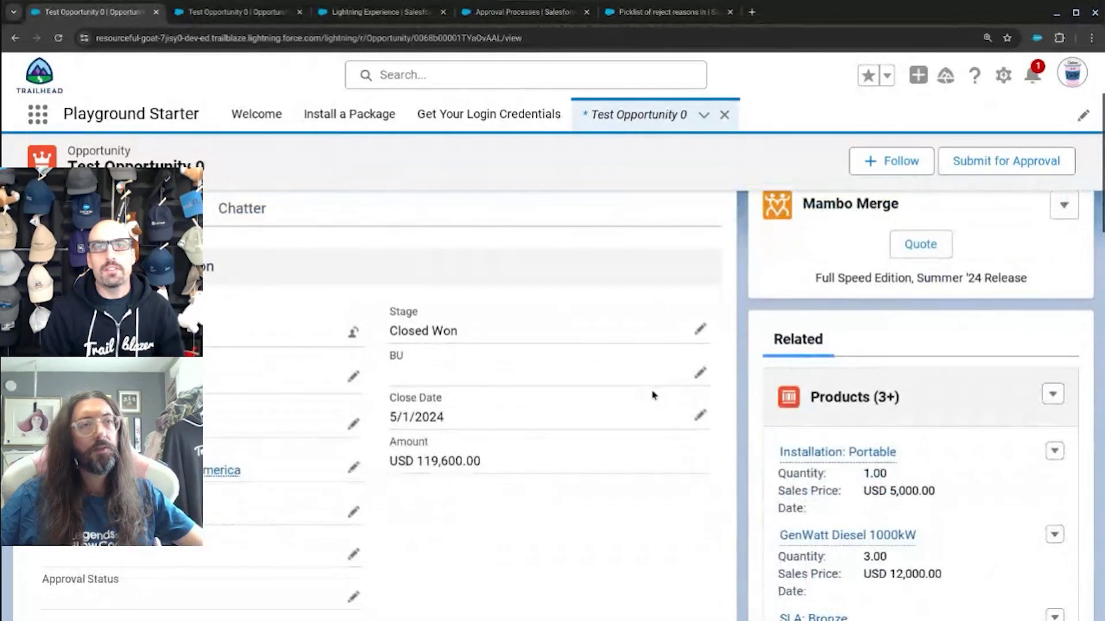
scroll(648, 444, down, 2)
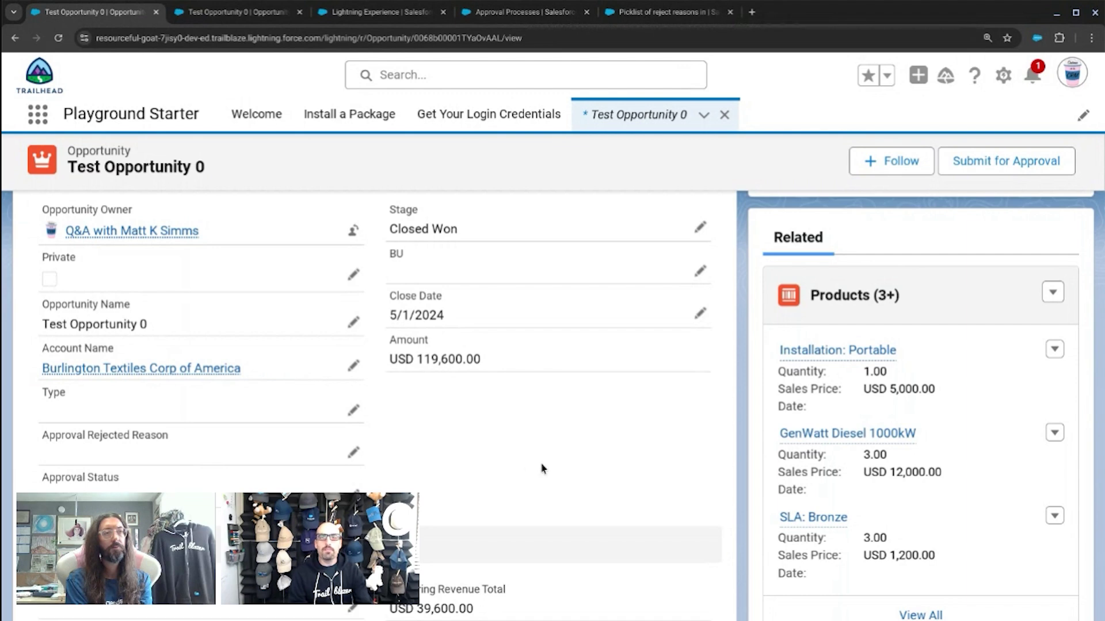
click(511, 13)
click(270, 516)
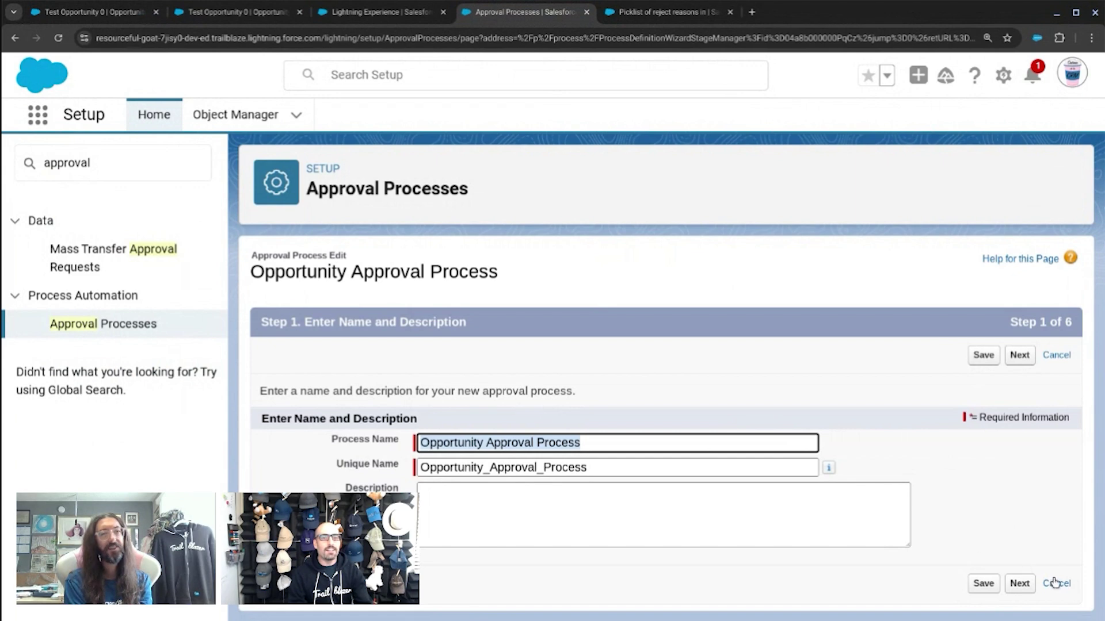
click(1054, 583)
scroll(397, 479, down, 2)
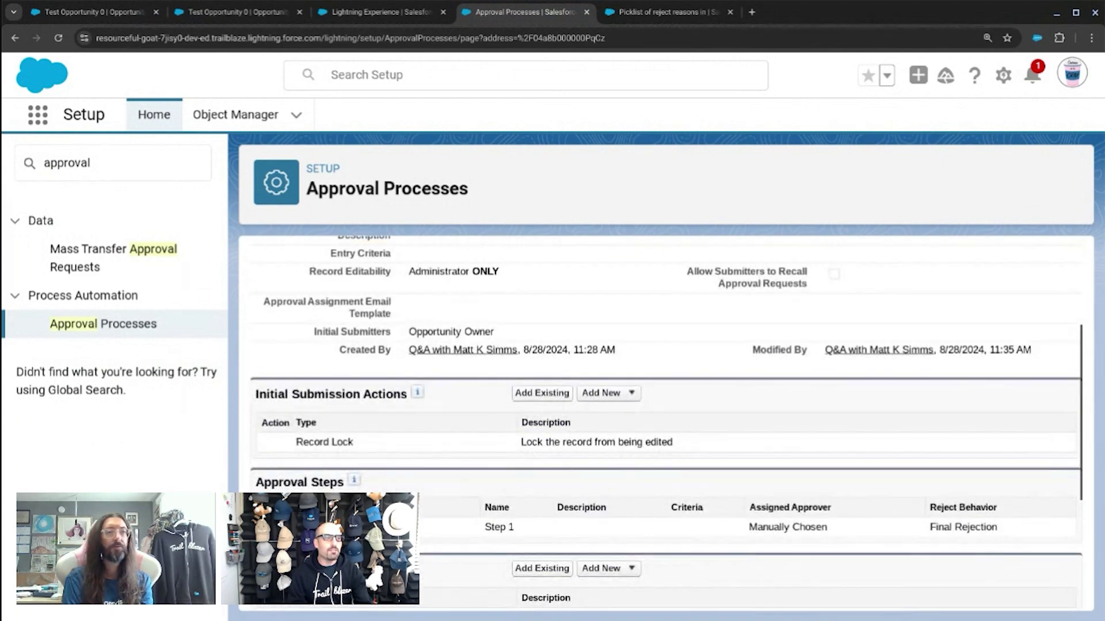
scroll(395, 479, down, 4)
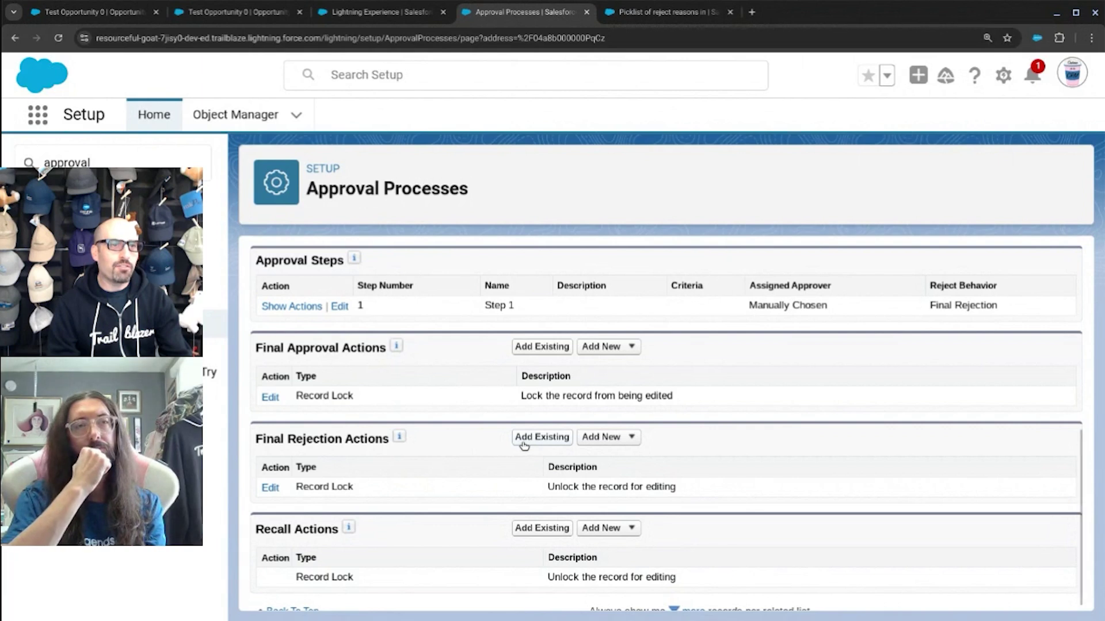
click(603, 438)
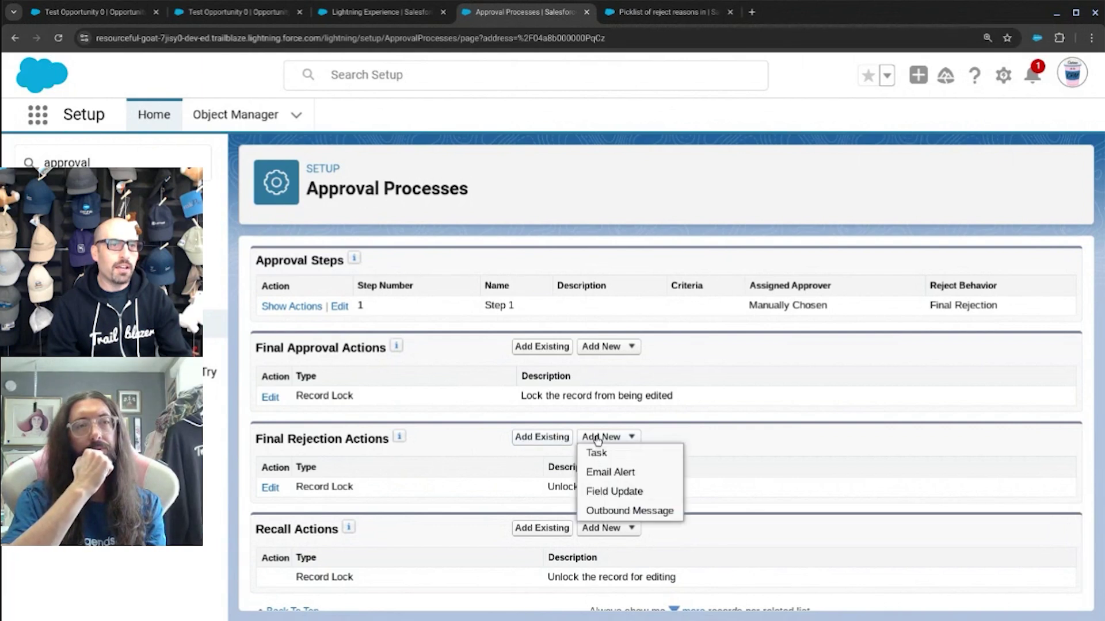
click(606, 492)
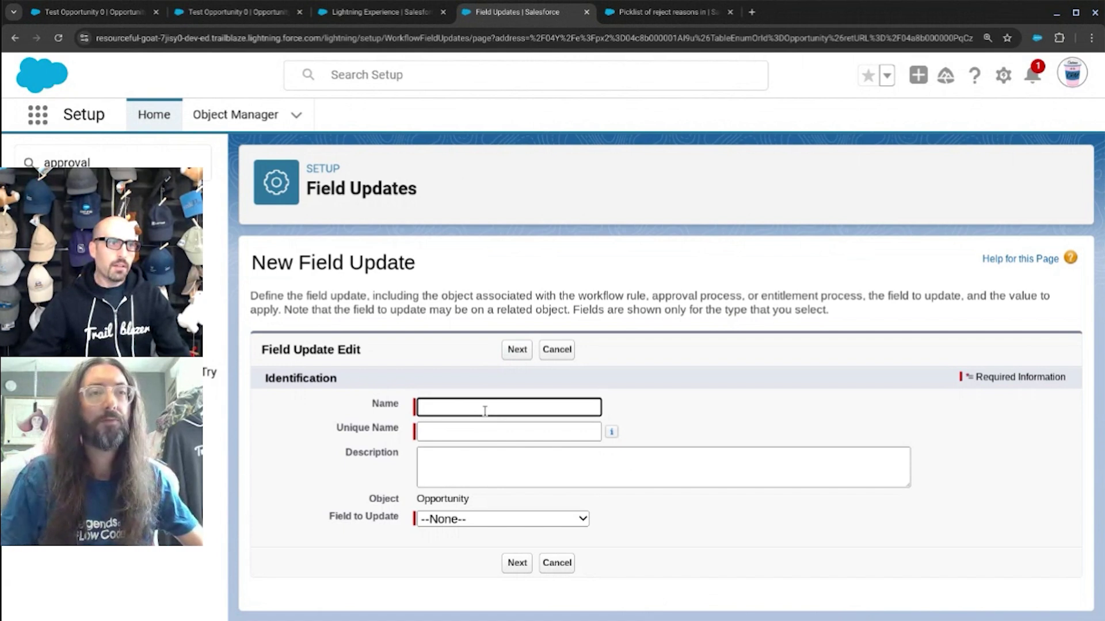
Name the field update "Set Status to Rejected", have it set Approval Status to a specific value, and save it
text(Set Status)
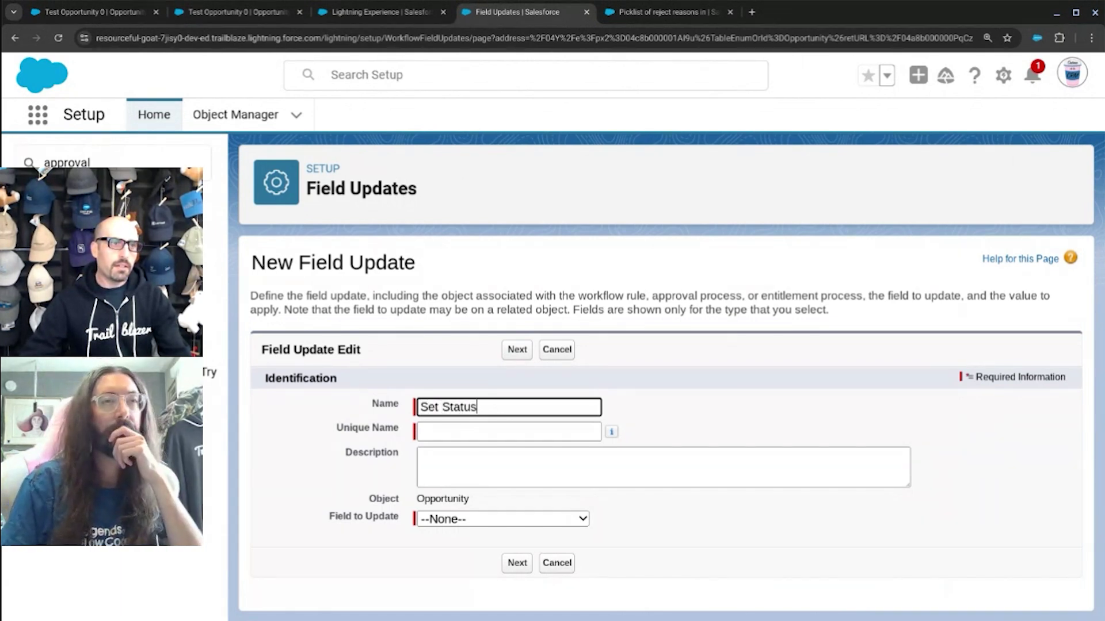
text( to Rejected)
key(Tab)
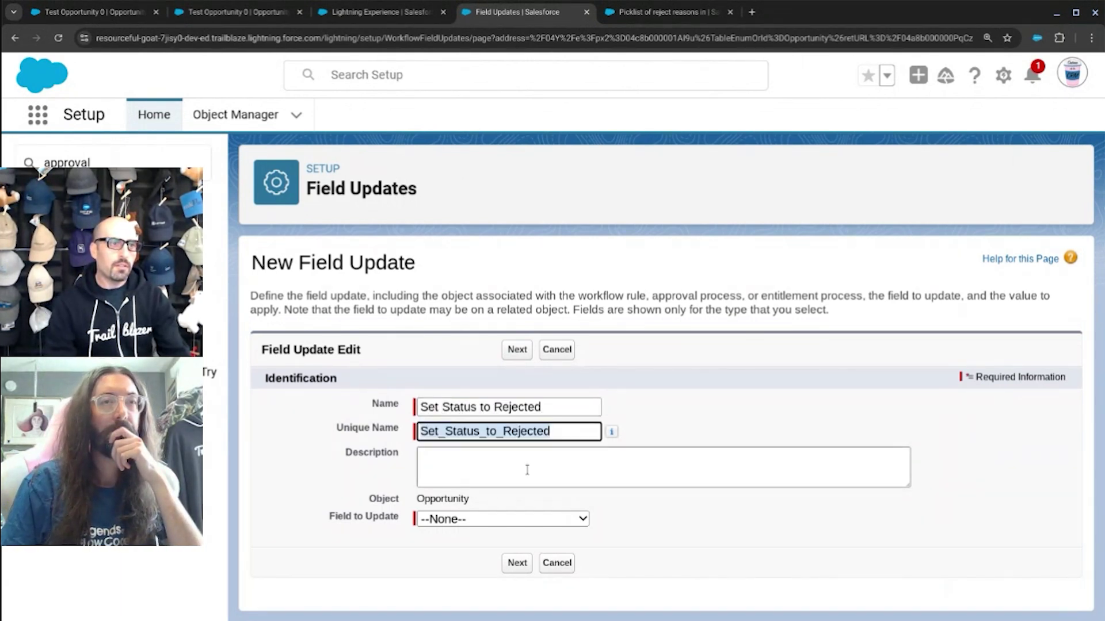
click(507, 423)
scroll(462, 527, down, 2)
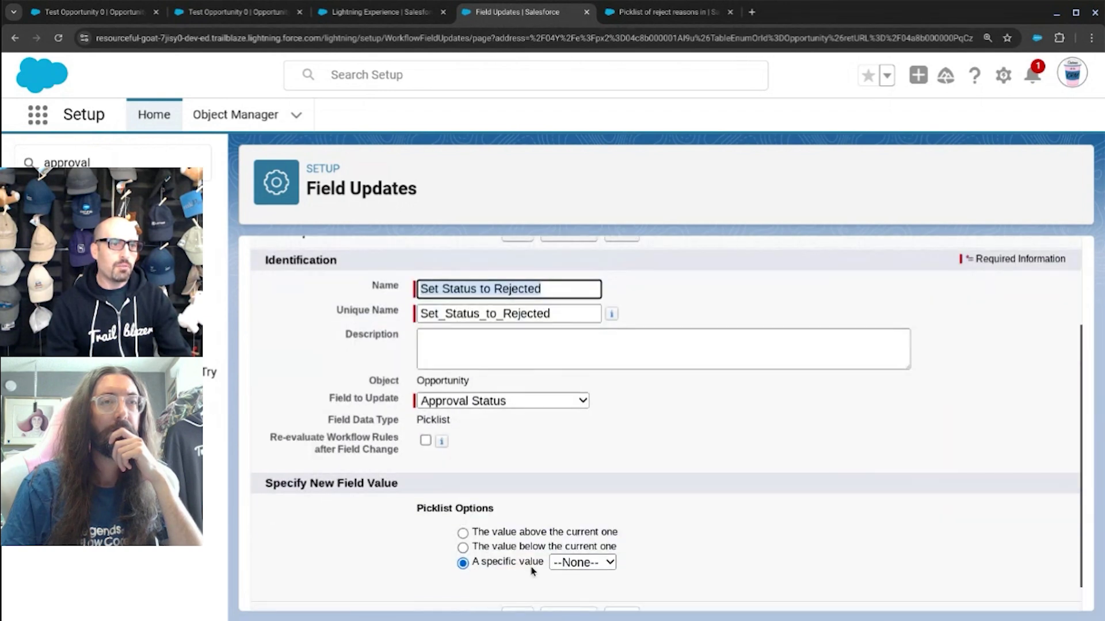
click(588, 563)
scroll(741, 533, down, 1)
click(516, 585)
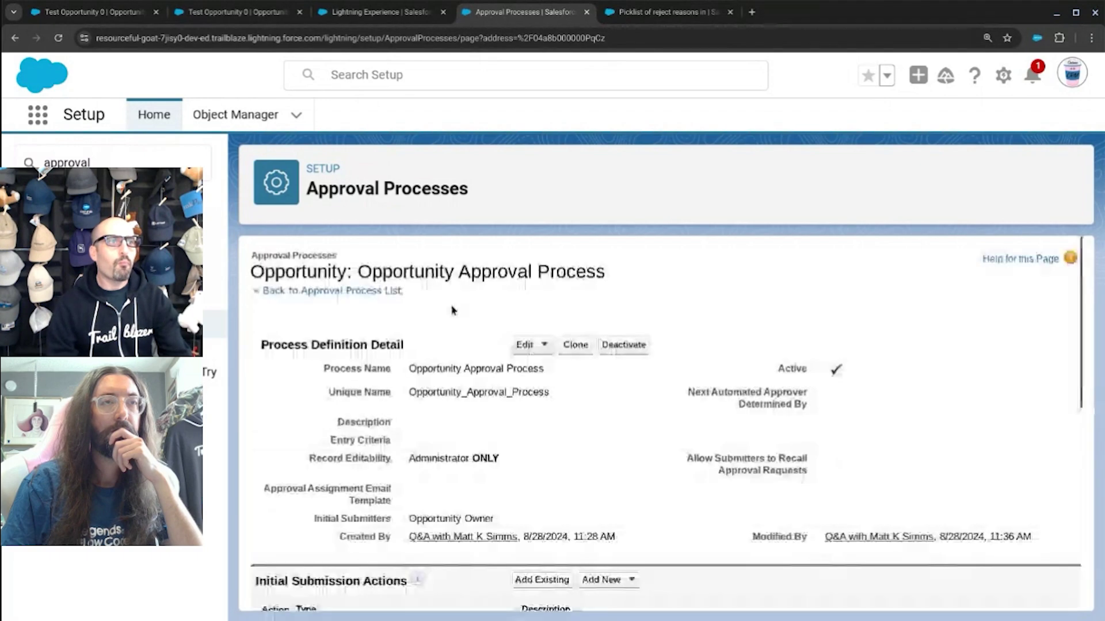
scroll(439, 365, down, 6)
scroll(363, 458, down, 1)
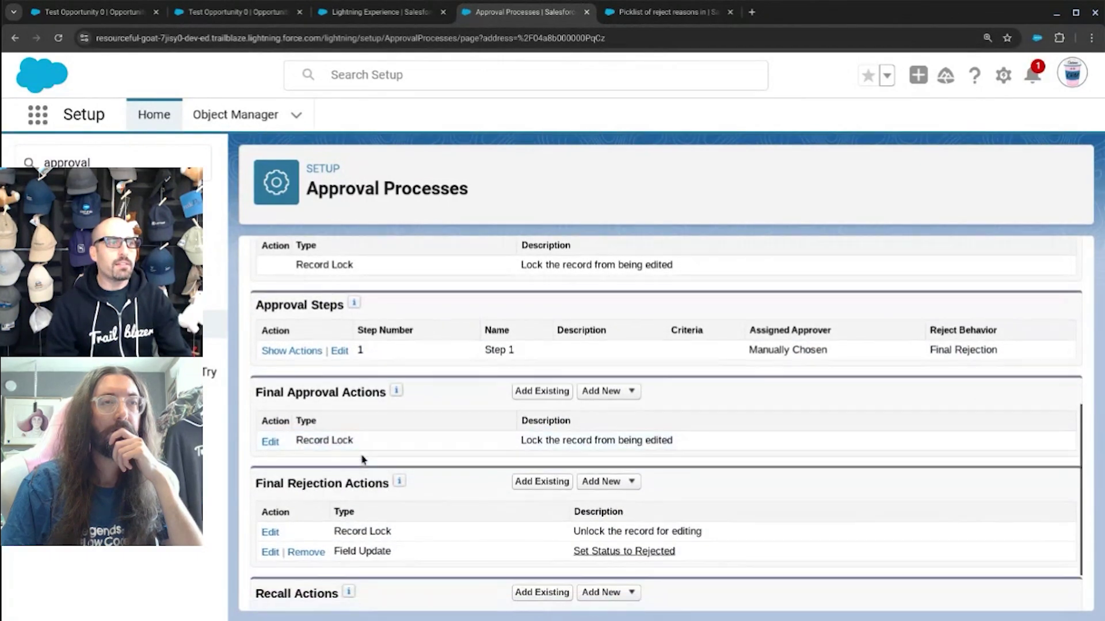
scroll(492, 550, up, 7)
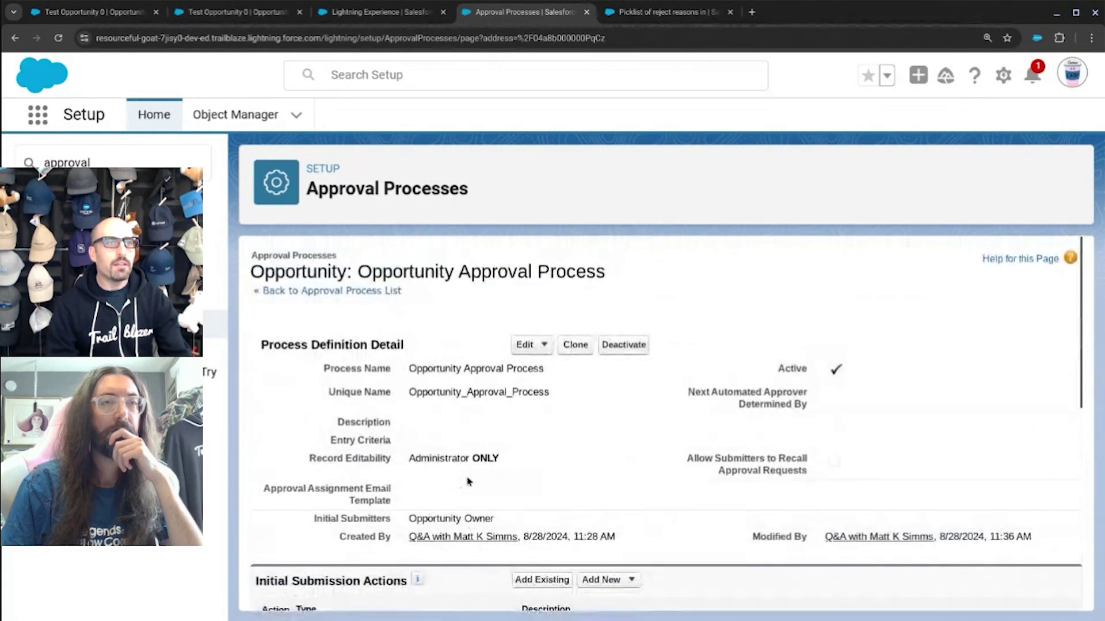
Create a new validation rule on the Opportunity object named "Rejected Reason is Required"
click(210, 113)
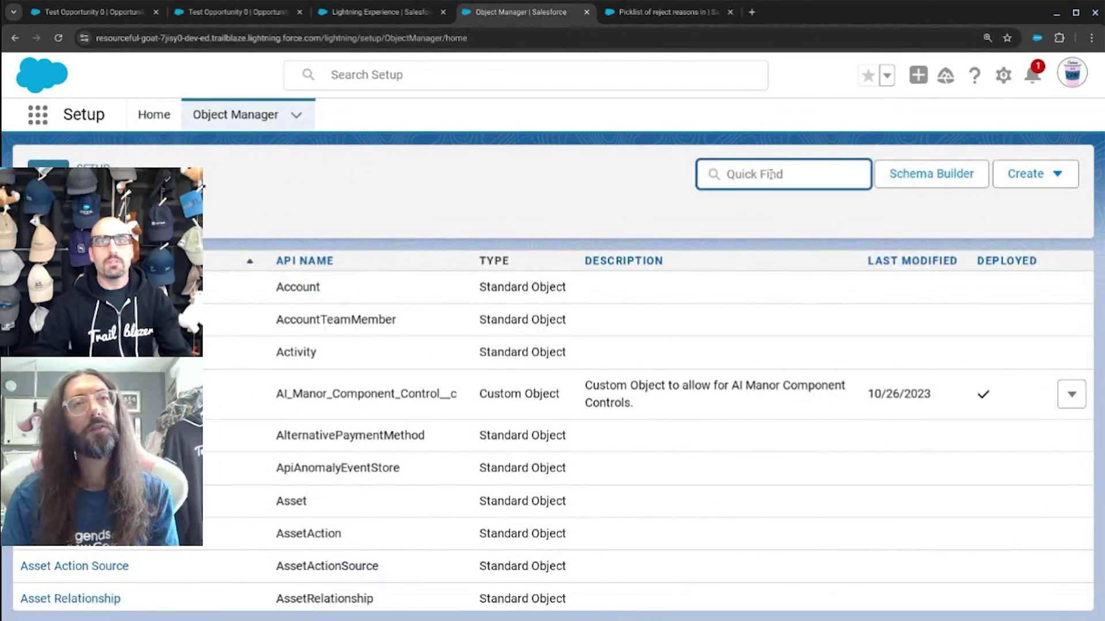
text(opp)
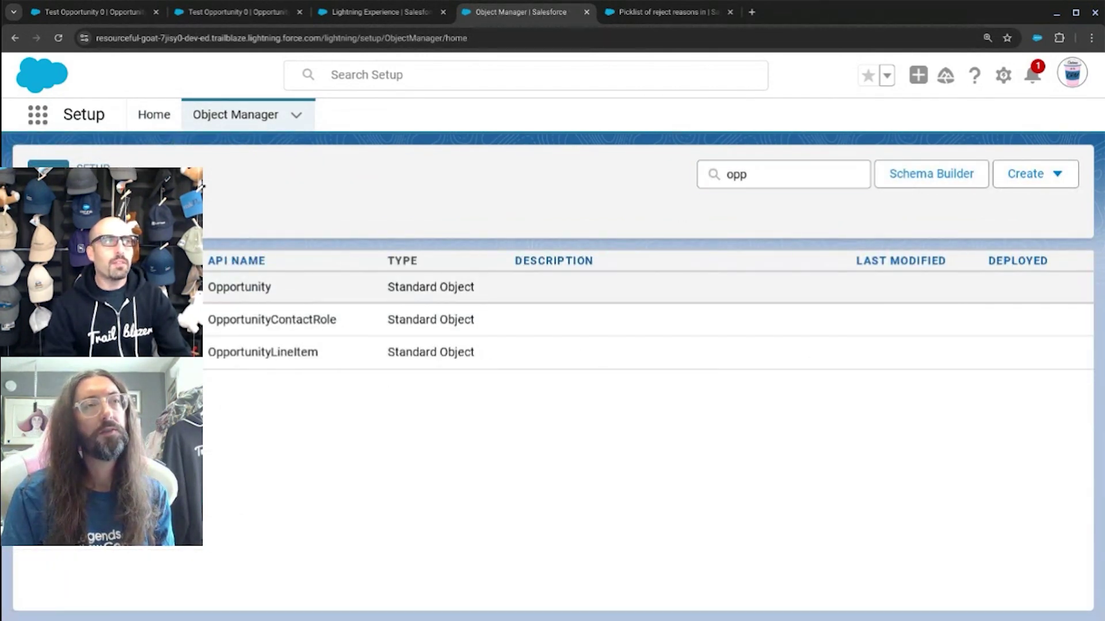
click(59, 287)
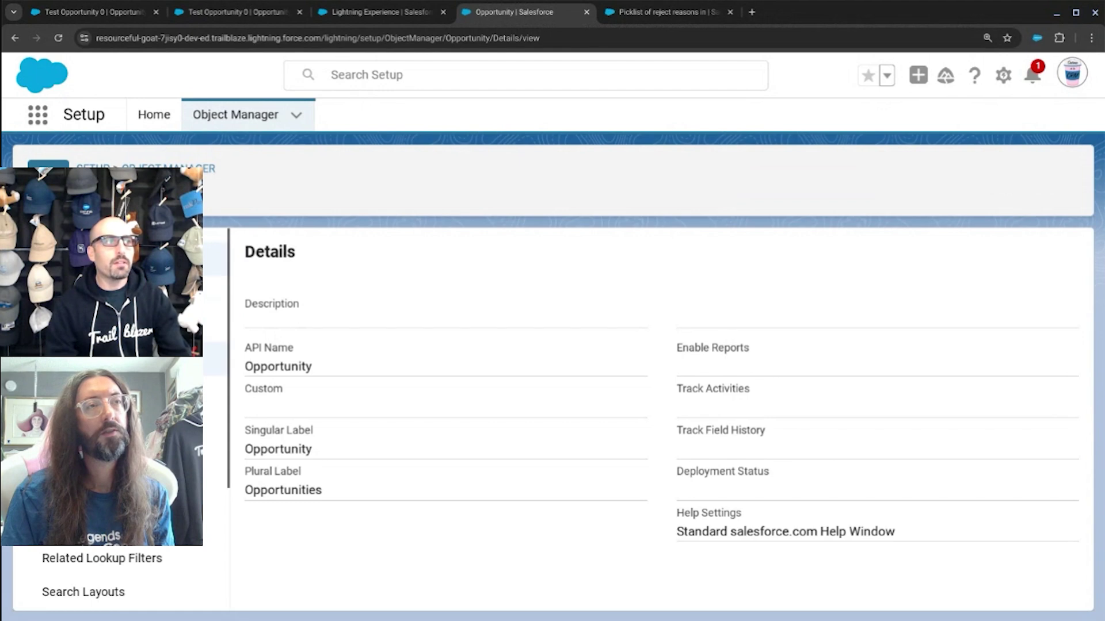
scroll(89, 582, down, 5)
click(89, 581)
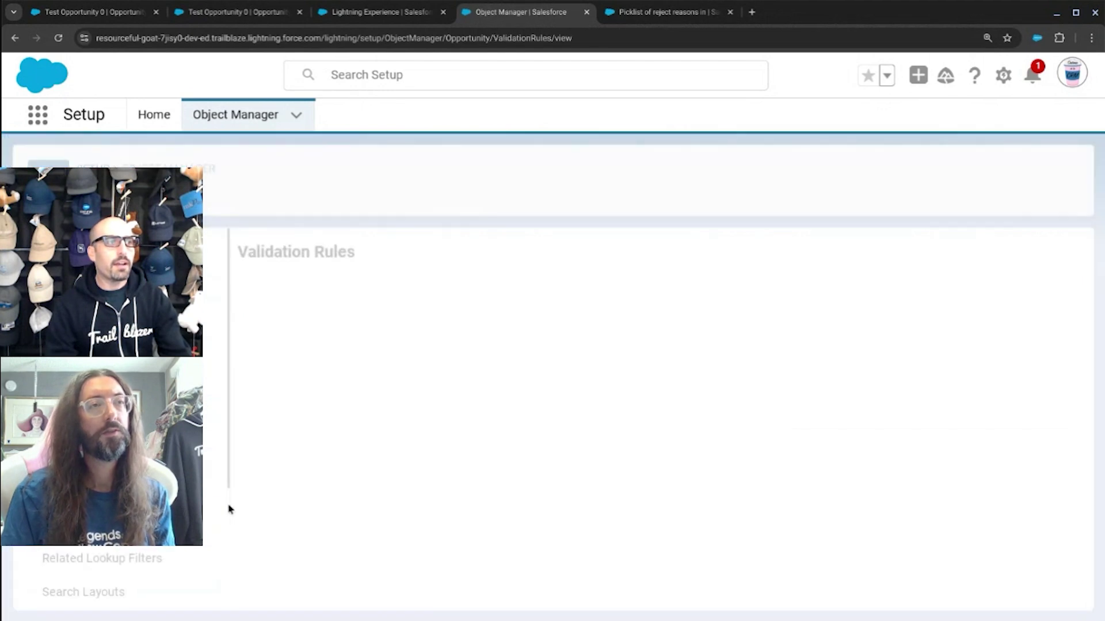
click(1053, 254)
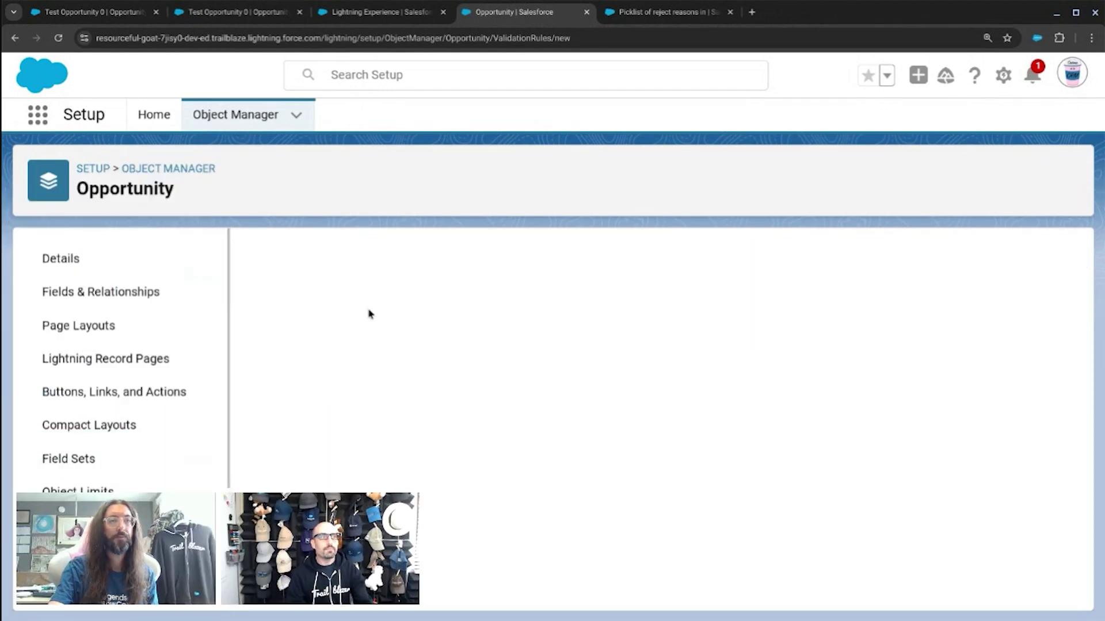
text(Rejected Reason is Required)
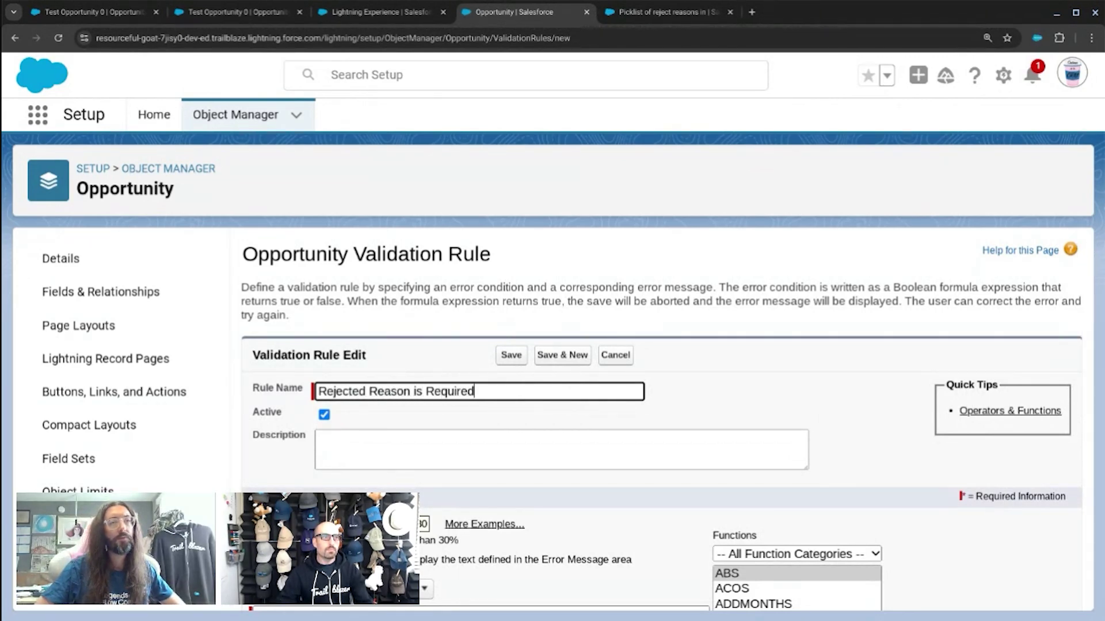
Insert the Approval Rejected Reason and Approval Status fields into the validation rule's error condition formula
scroll(376, 455, down, 5)
click(288, 265)
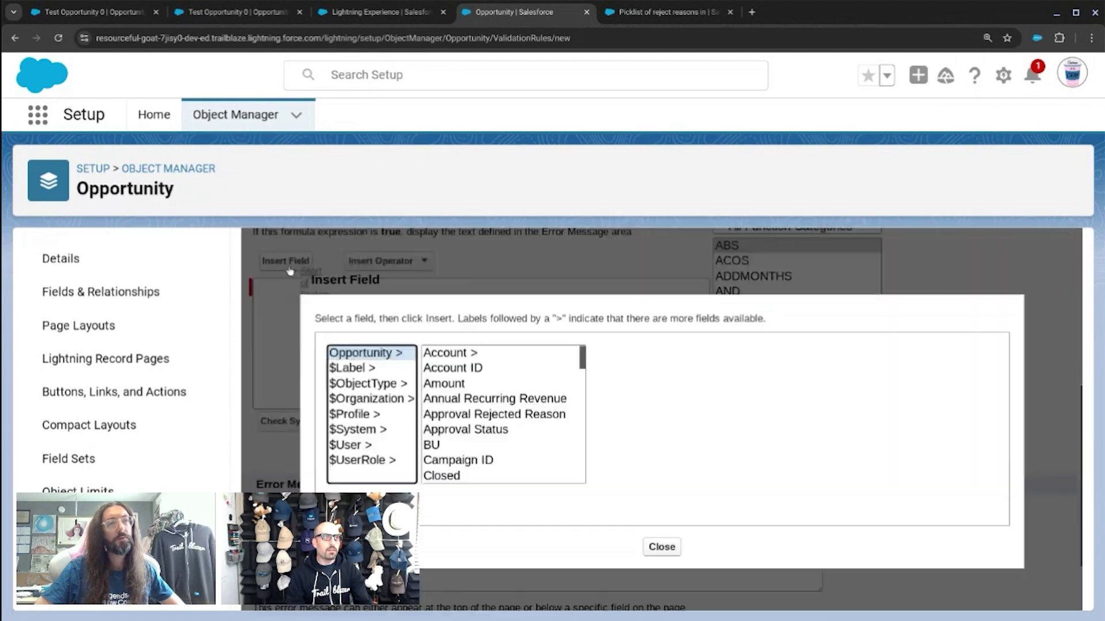
click(503, 421)
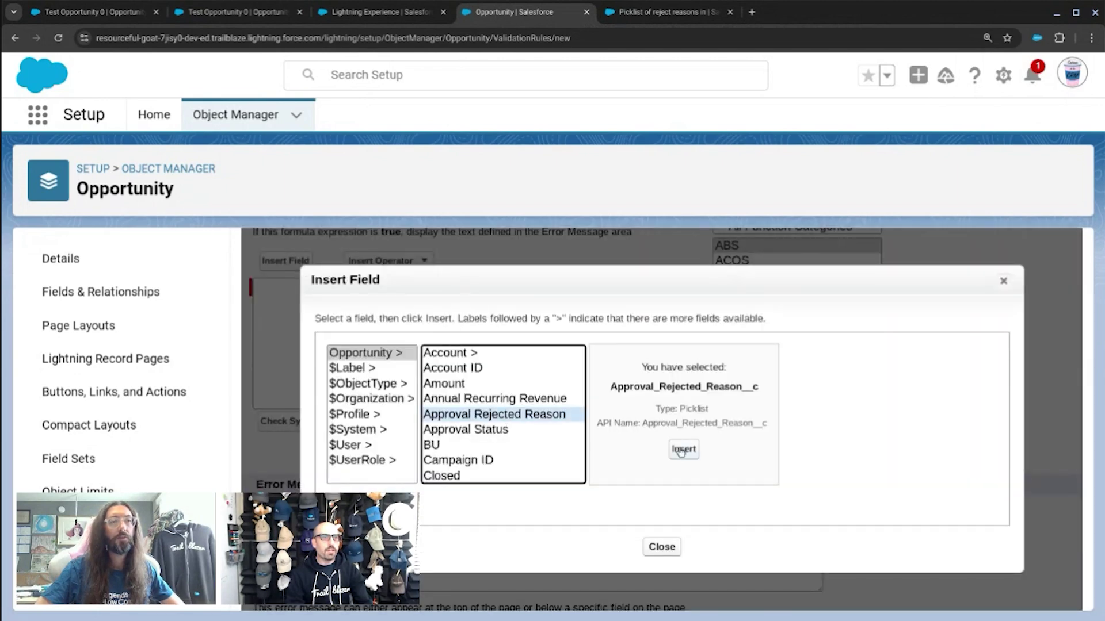
click(683, 450)
click(288, 261)
click(476, 433)
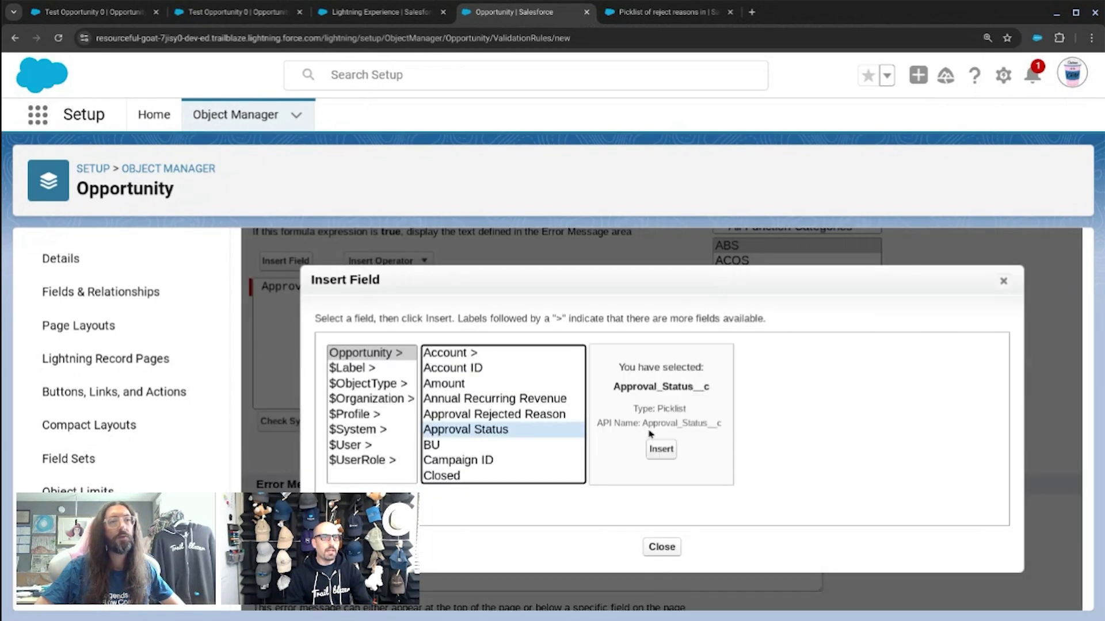
click(660, 449)
Start the error condition formula with AND( and an ISPICKVAL test that Approval_Status__c is "Rejected", placed before Approval_Rejected_Reason__c
double_click(496, 291)
key(BackSpace)
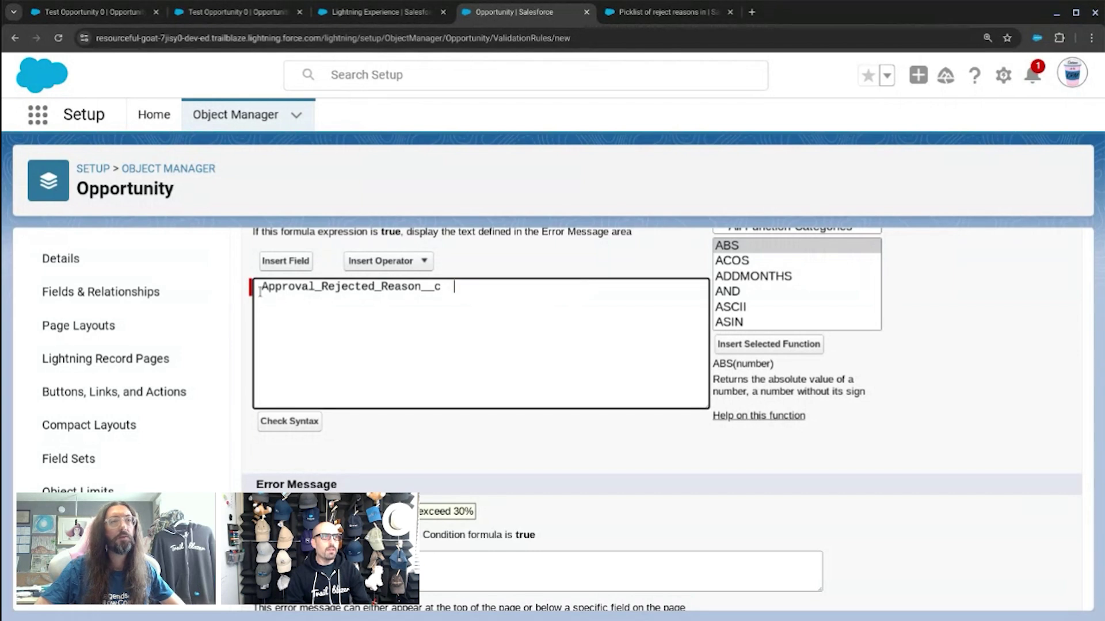
text(AND()
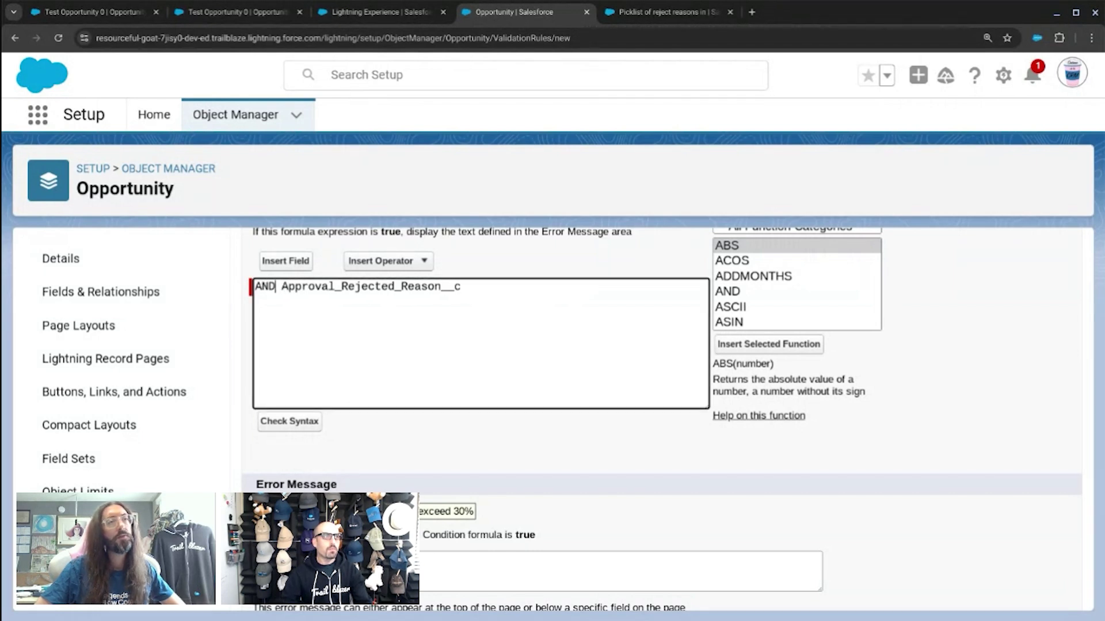
key(Return)
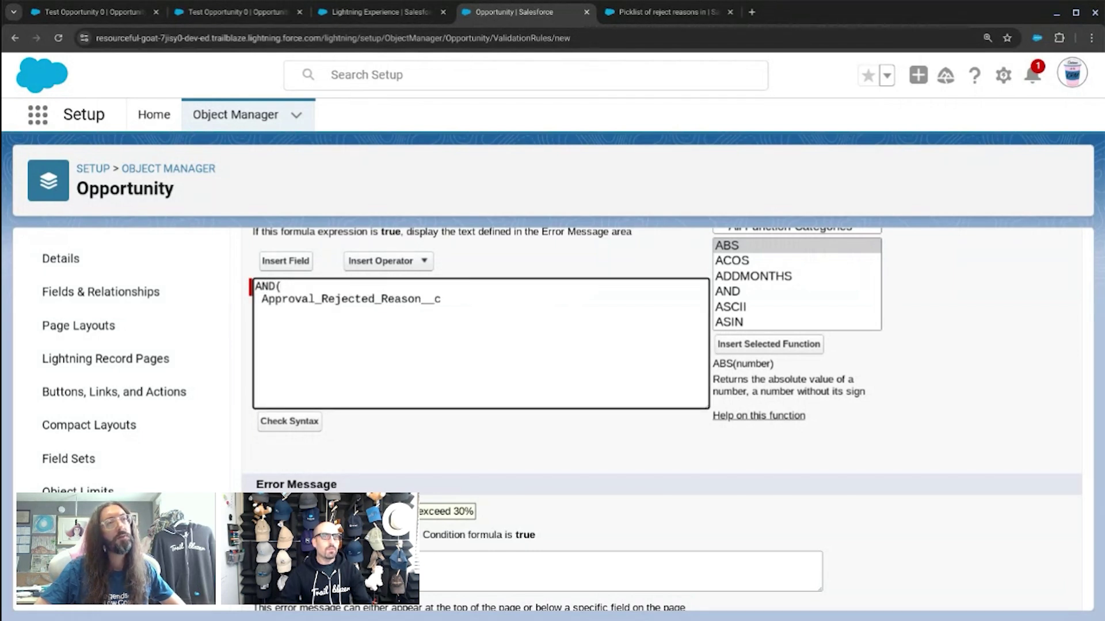
text(ISPICKVA)
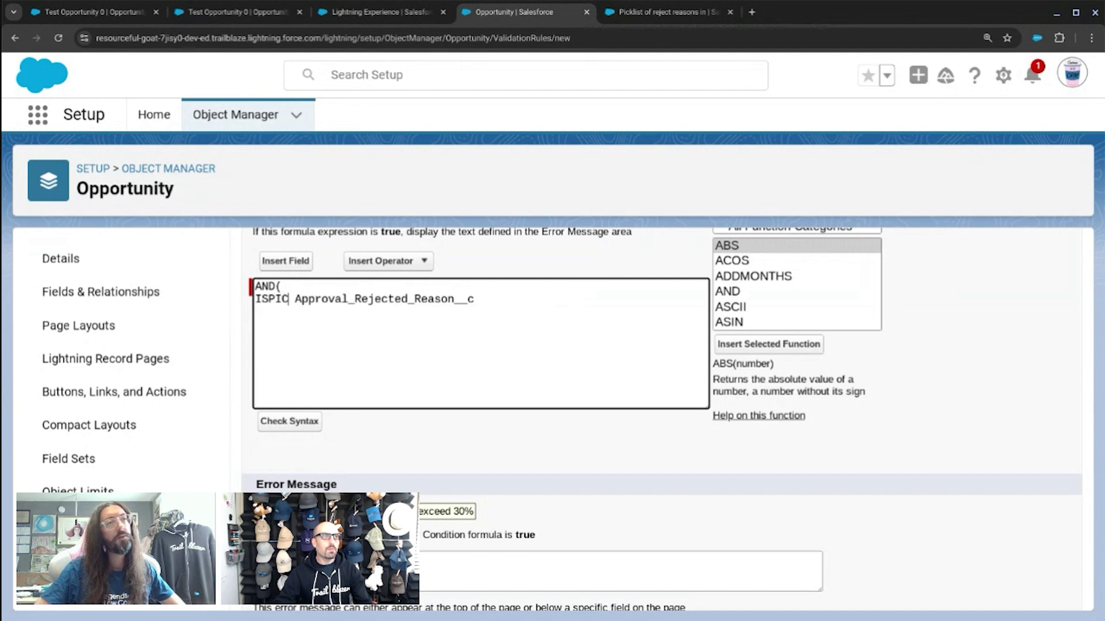
text(L(Approval_Status__c,)
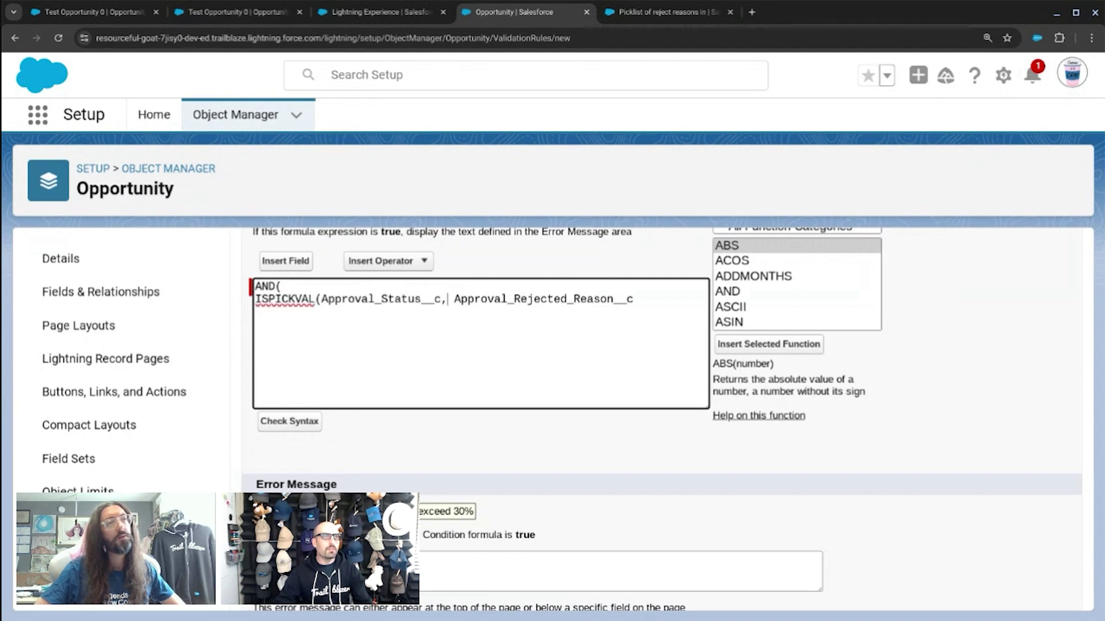
text(ejcted)
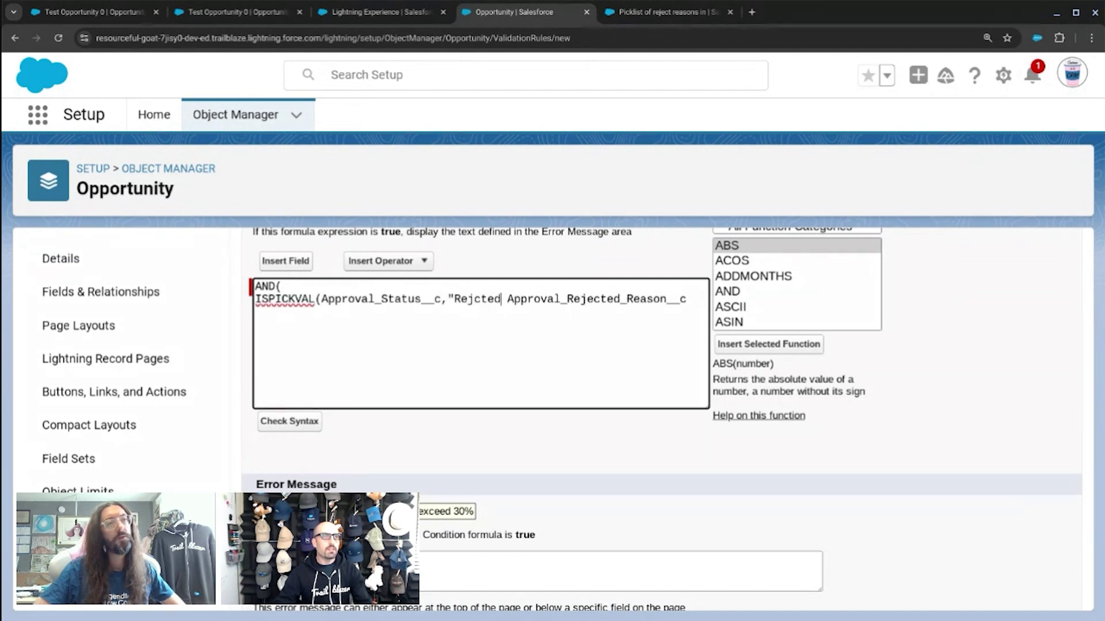
key(BackSpace)
key(BackSpace)
key(BackSpace)
text(d"))
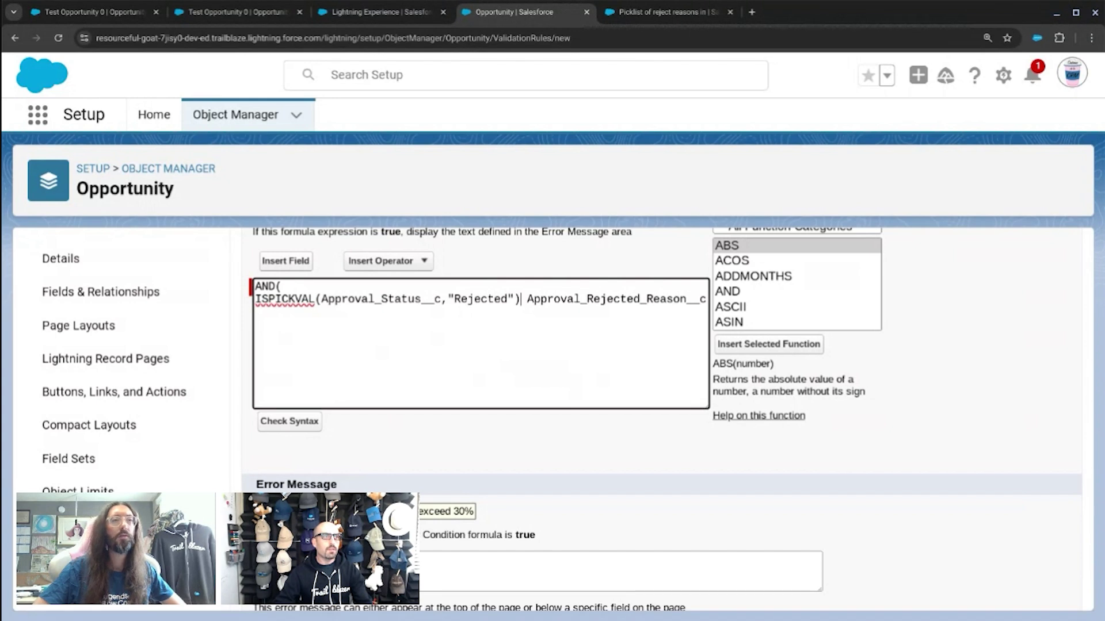
Wrap Approval_Rejected_Reason__c in a blank check as the second AND condition and close the formula's parentheses
text(,)
key(Return)
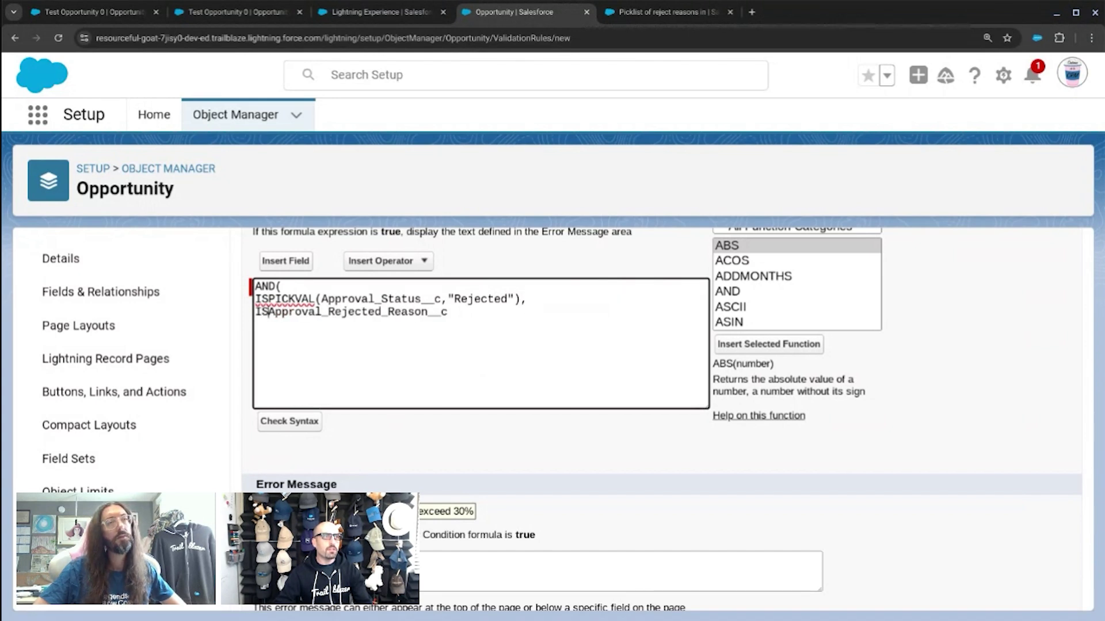
text(IS BLANK()
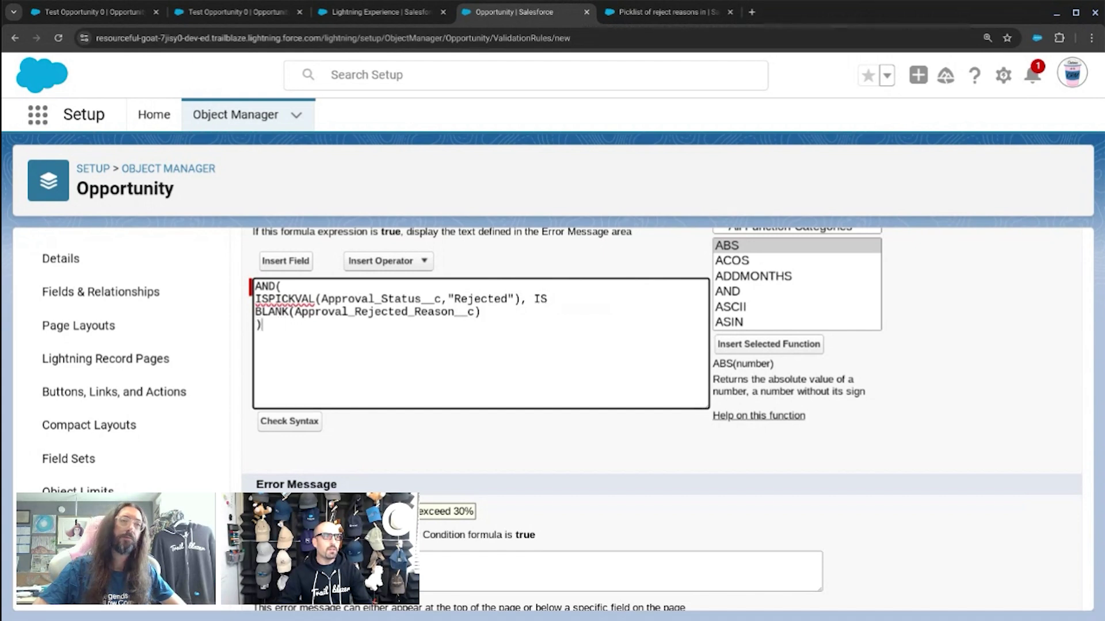
Set the validation rule's error message to "Rejected Reason is Required"
scroll(264, 372, up, 1)
click(345, 577)
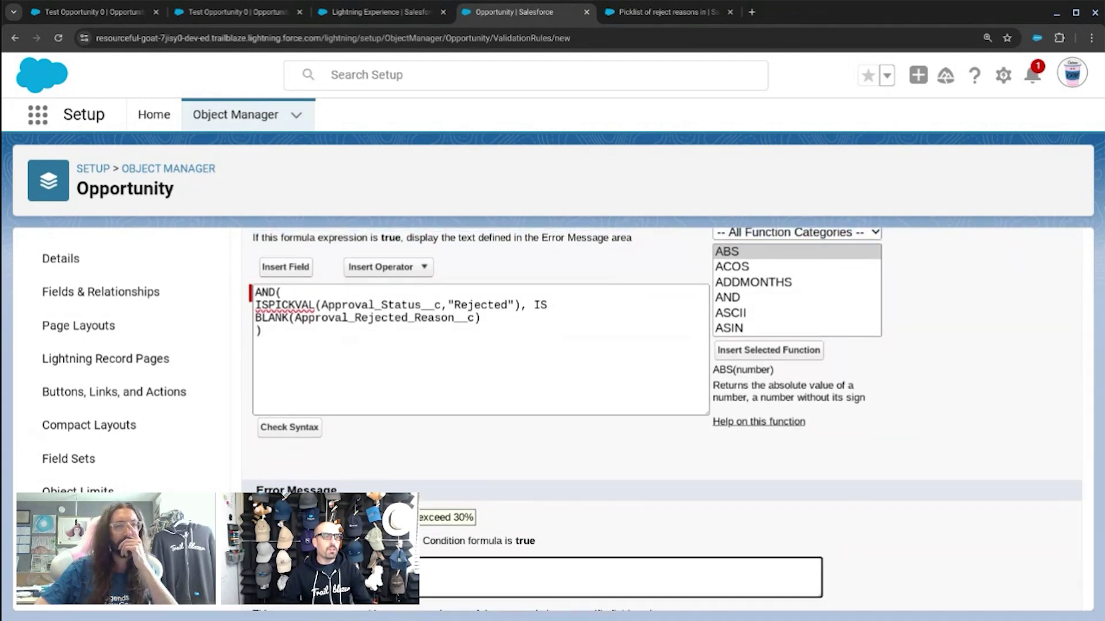
text(Rejected)
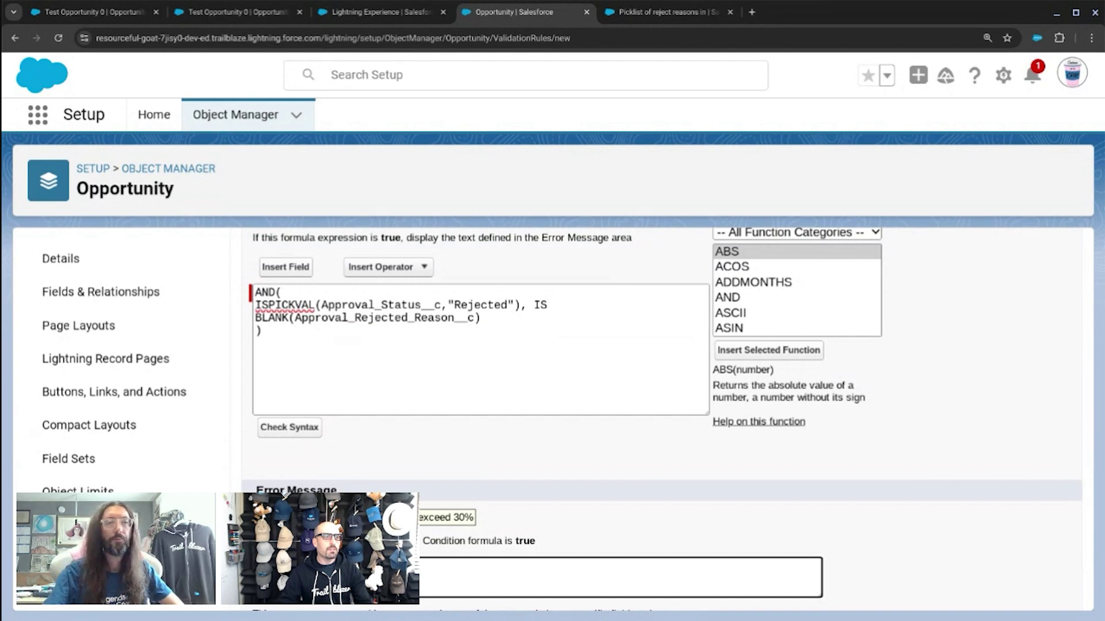
text( Reason is Require)
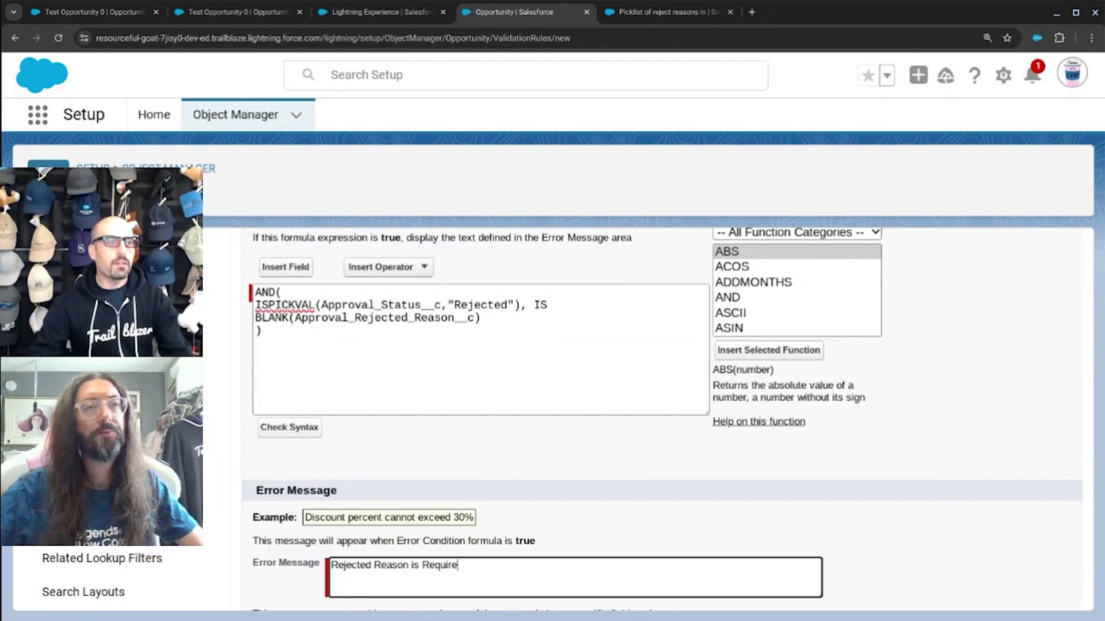
text(d)
Move the blank check onto its own line, correct its function name to ISBLANK, and check the formula's syntax
click(561, 428)
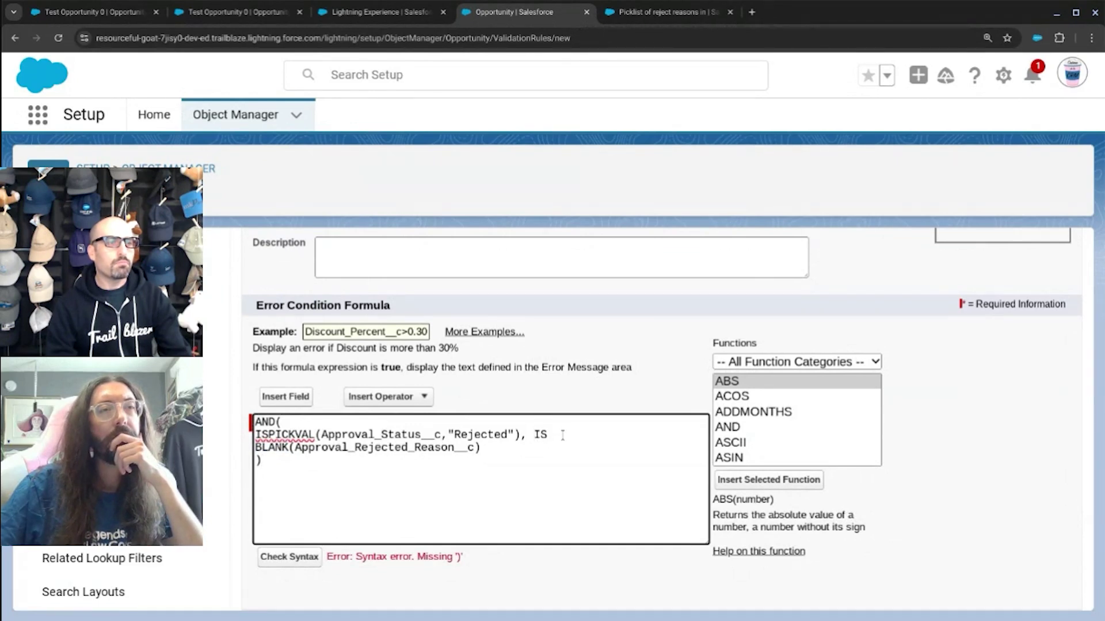
key(Return)
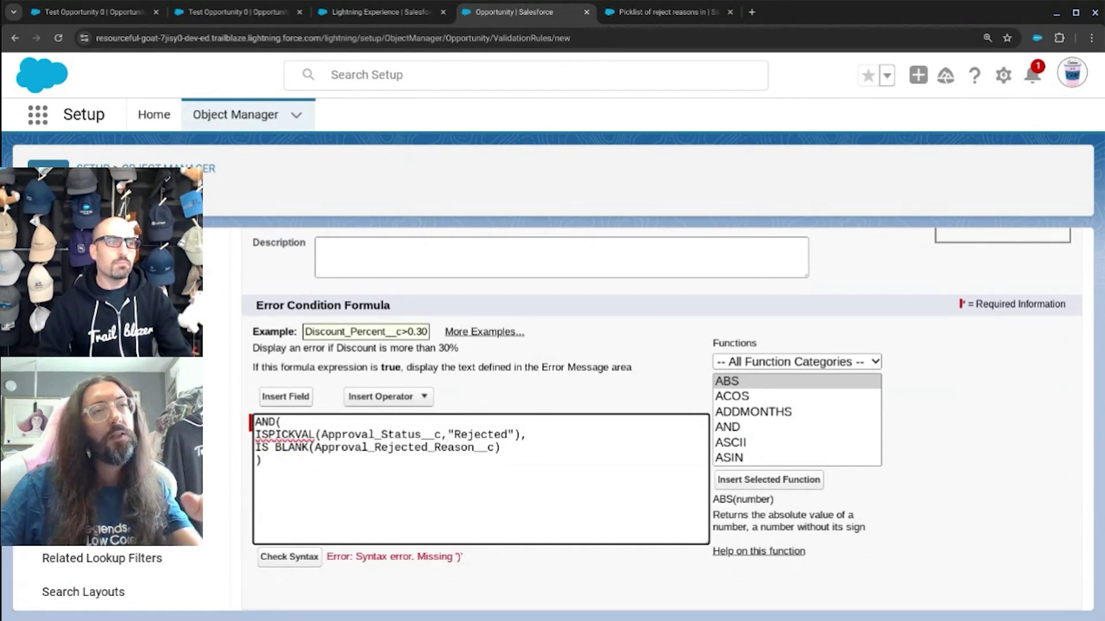
key(Delete)
click(285, 557)
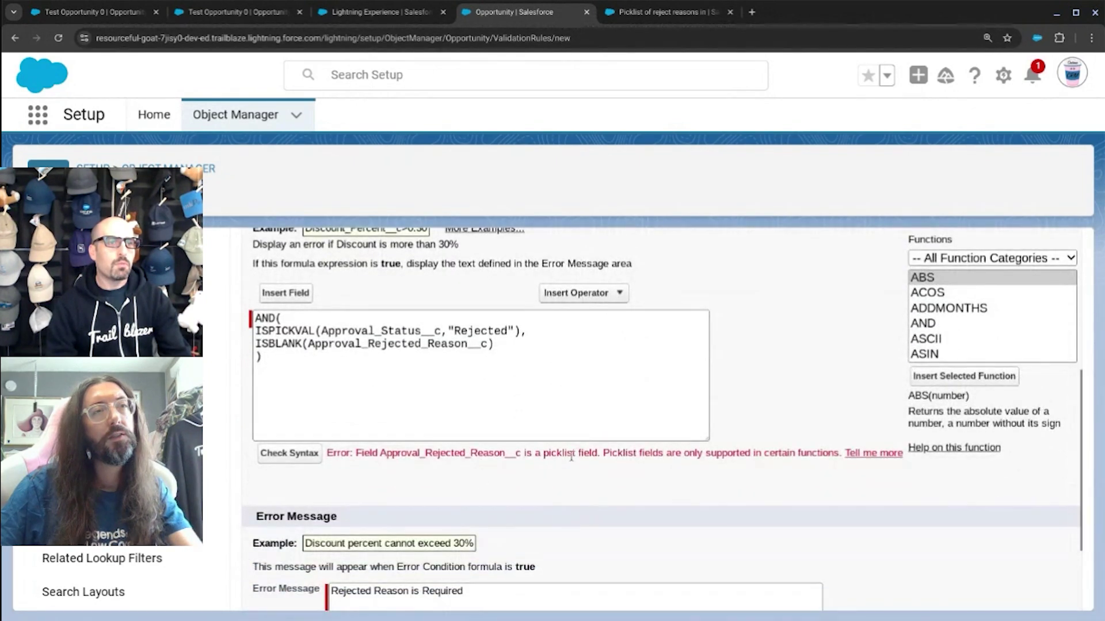
Replace ISBLANK with ISPICKVAL, compare Approval_Rejected_Reason__c to an empty string "", and recheck the formula's syntax
double_click(285, 351)
double_click(284, 330)
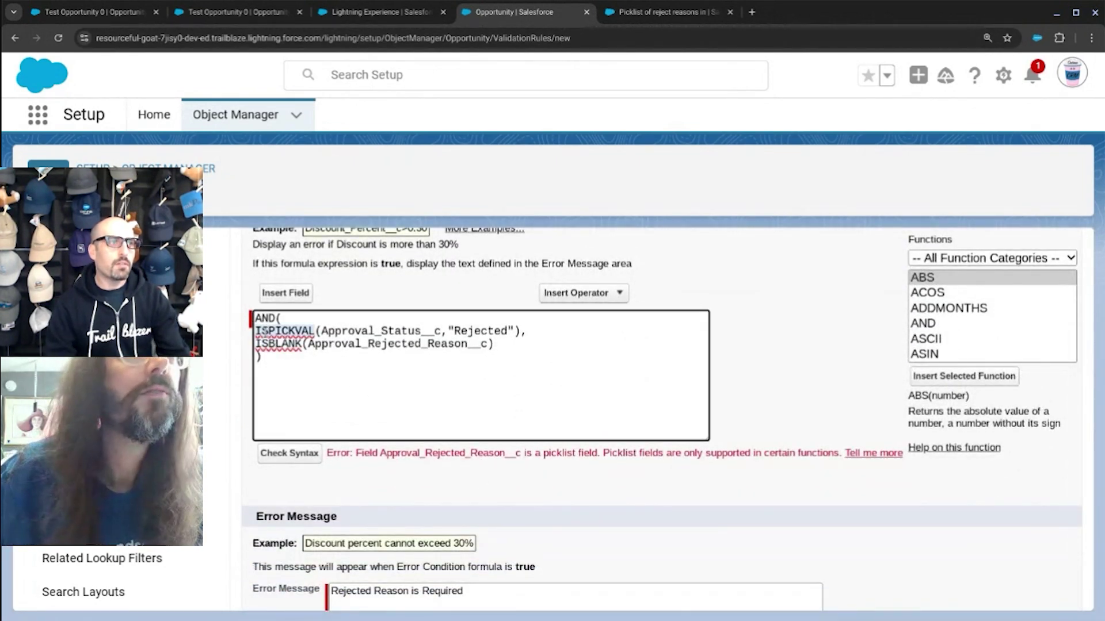
key(ctrl+c)
double_click(278, 343)
key(ctrl+v)
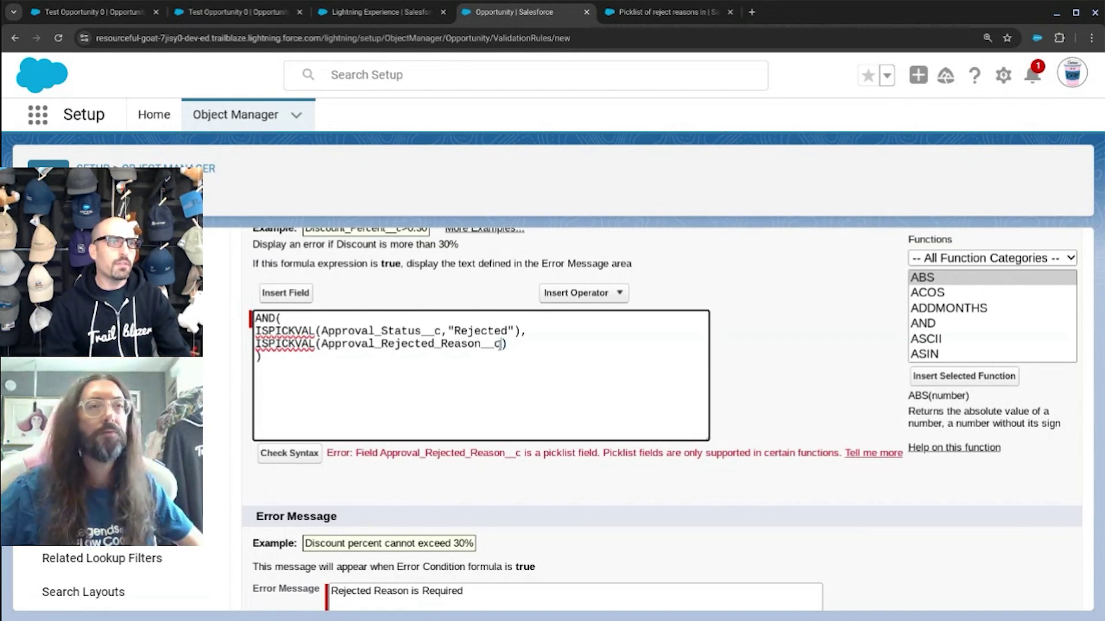
click(288, 459)
Review the rule's name, formula and error message, and save the validation rule
scroll(427, 459, down, 5)
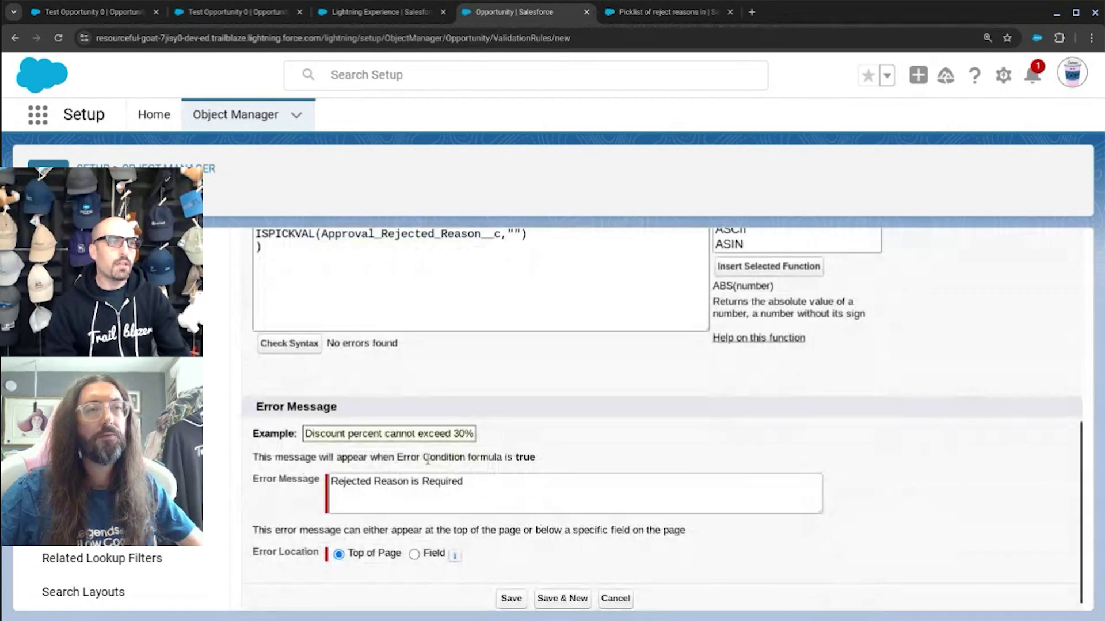
scroll(427, 458, up, 5)
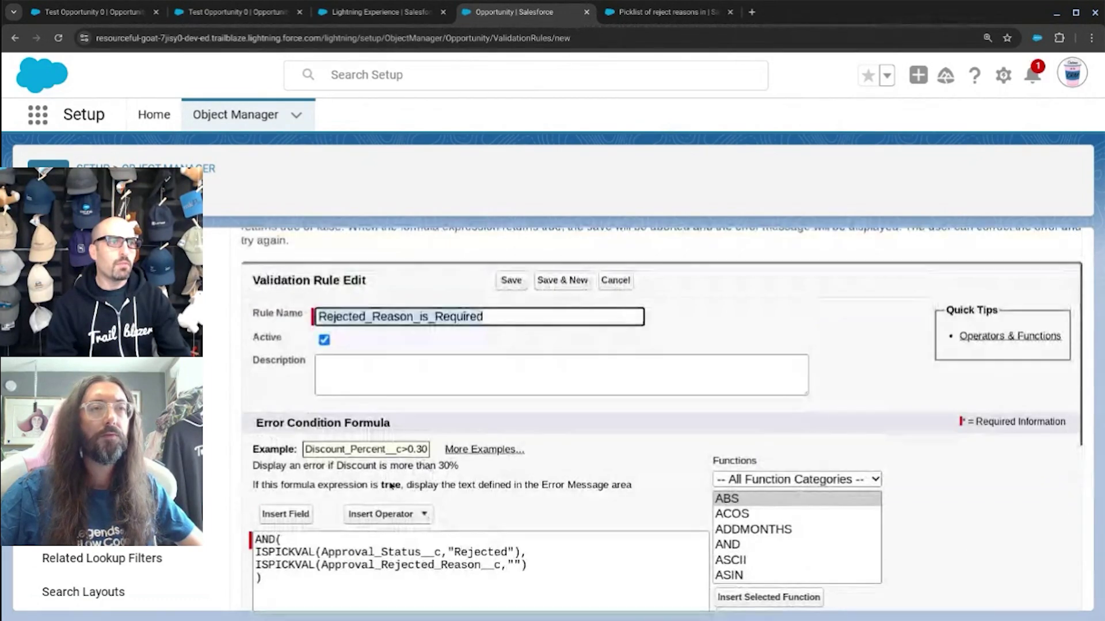
scroll(403, 500, down, 2)
scroll(437, 518, up, 4)
scroll(451, 530, down, 2)
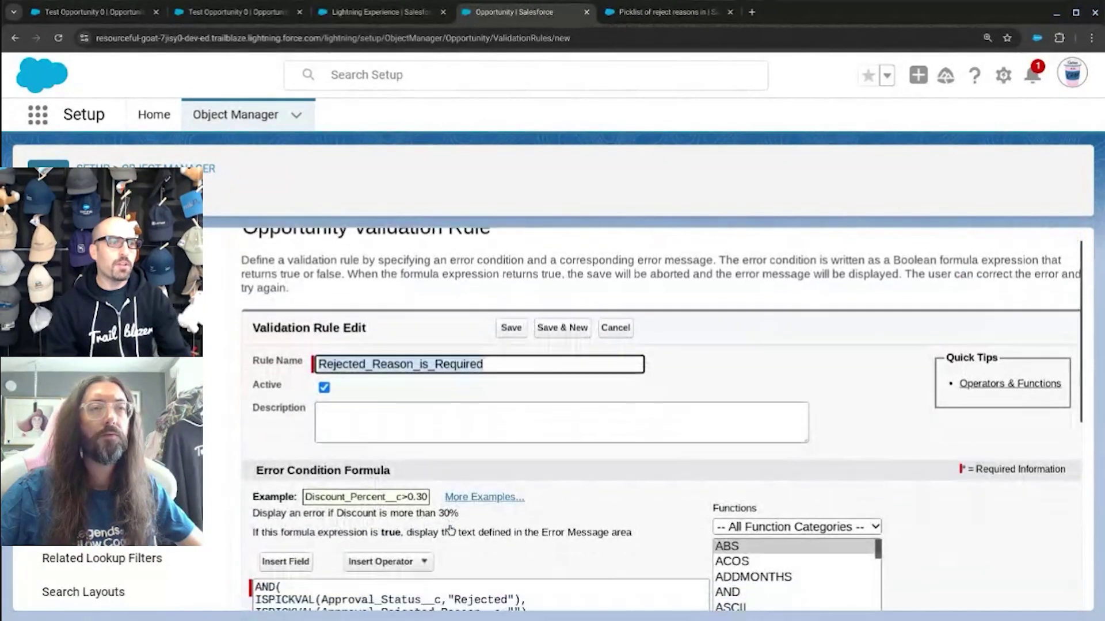
scroll(446, 521, down, 7)
scroll(487, 499, up, 7)
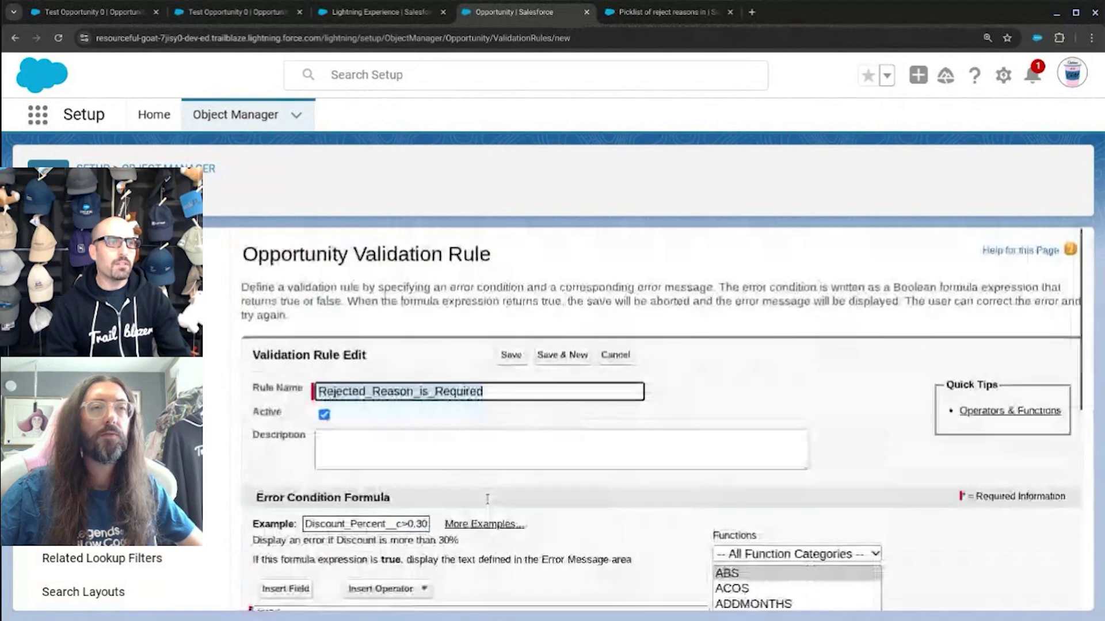
click(511, 355)
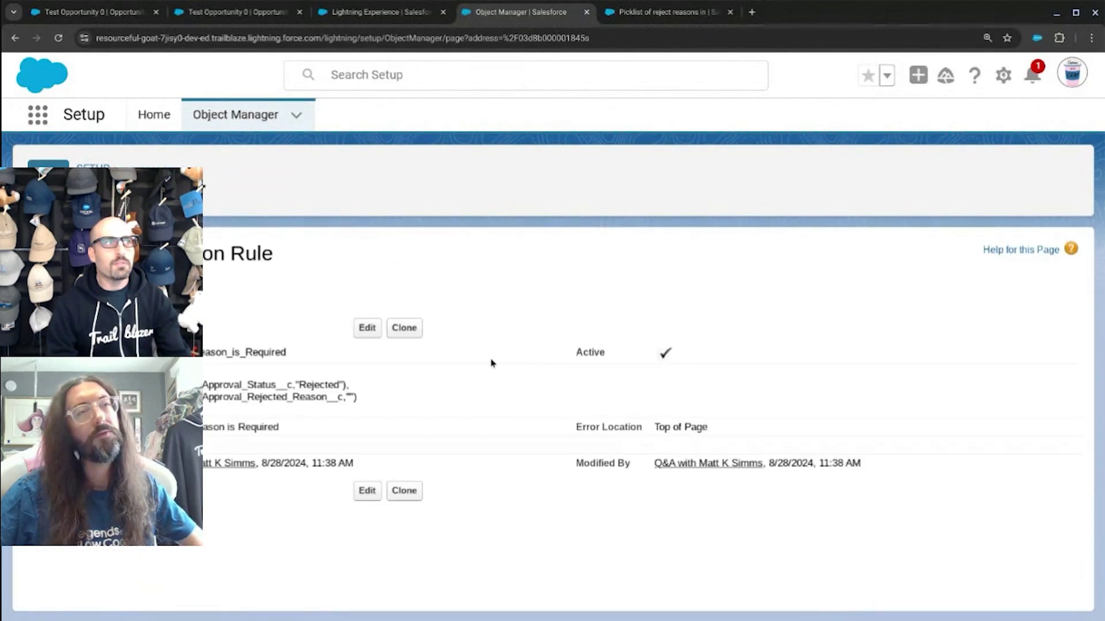
Close the browser tab with the Mambo Merge preview and return to the Test Opportunity 0 record
click(236, 12)
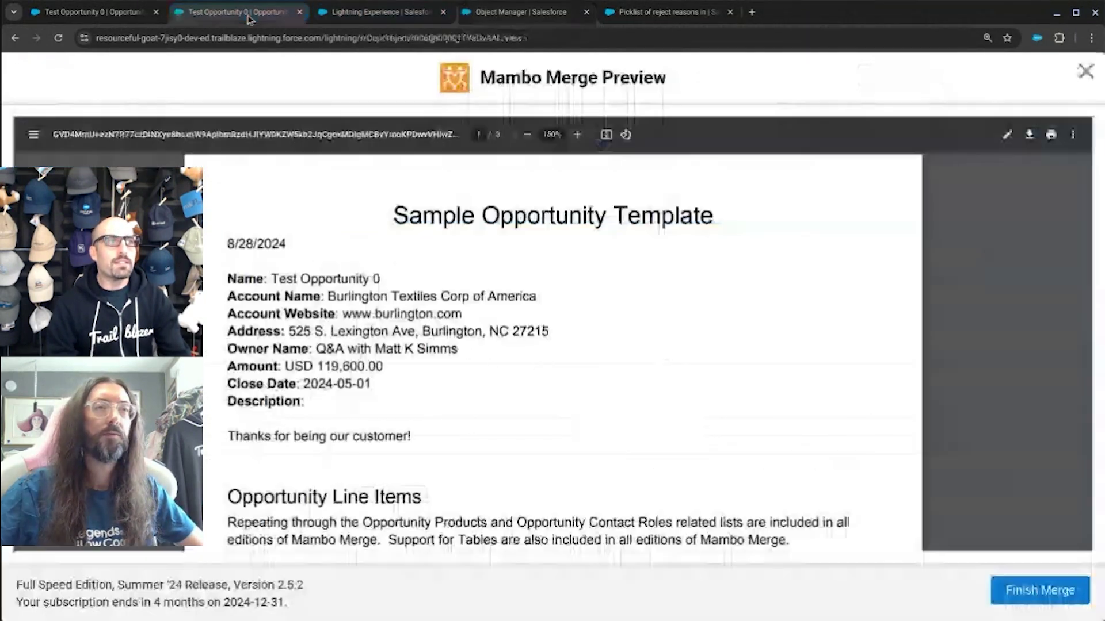
click(114, 17)
click(300, 12)
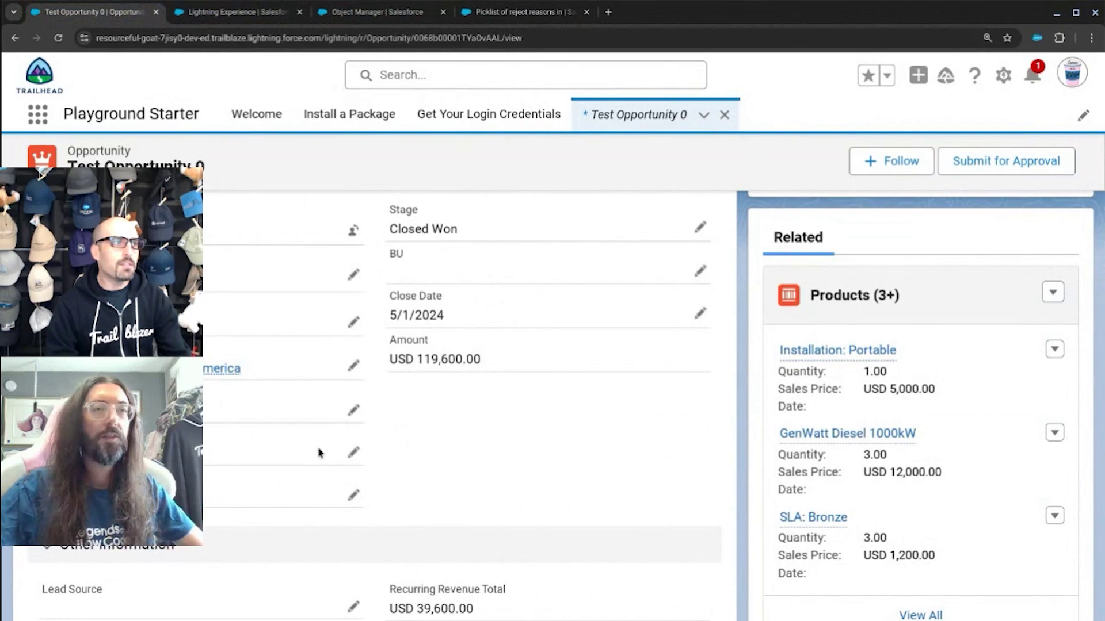
Try to save Test Opportunity 0 with Approval Status set to Rejected and no Approval Rejected Reason, and cancel the edit
click(353, 495)
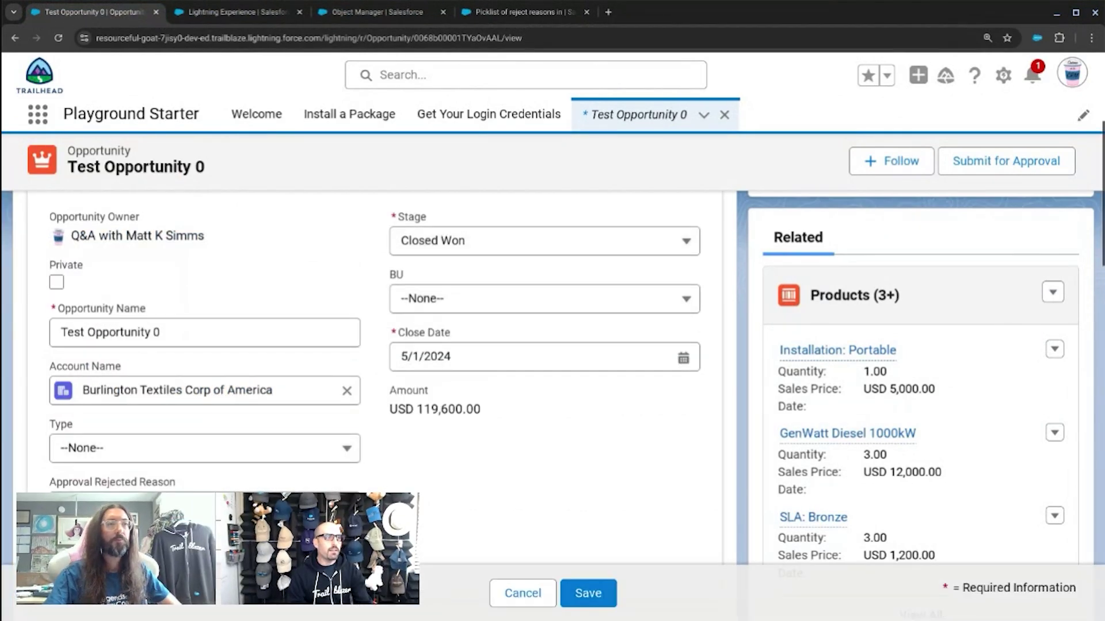
click(288, 497)
click(242, 593)
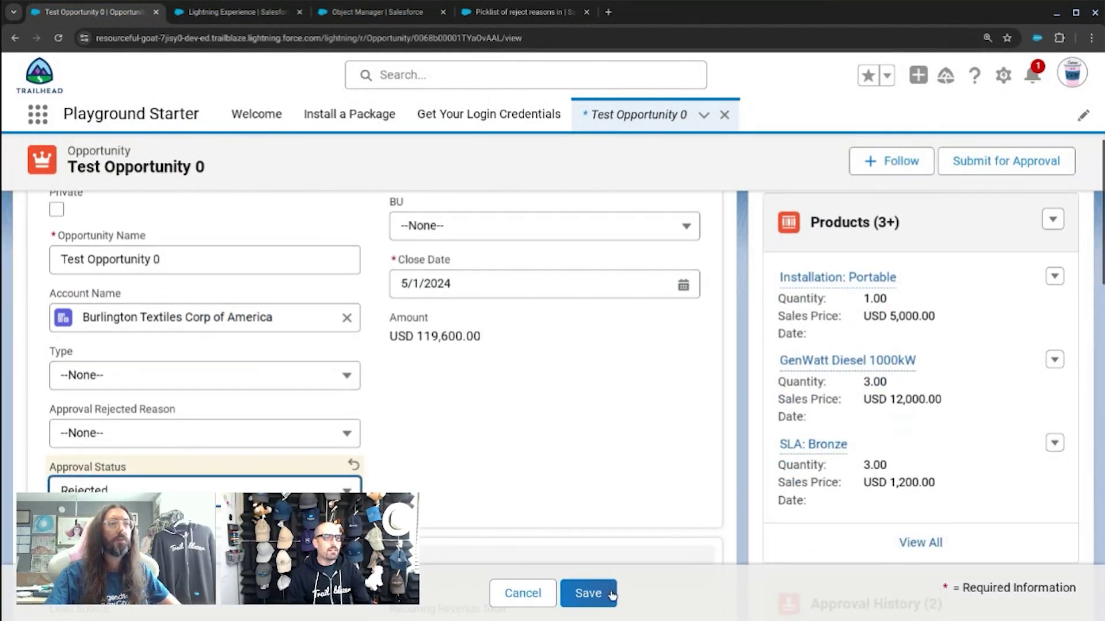
click(588, 594)
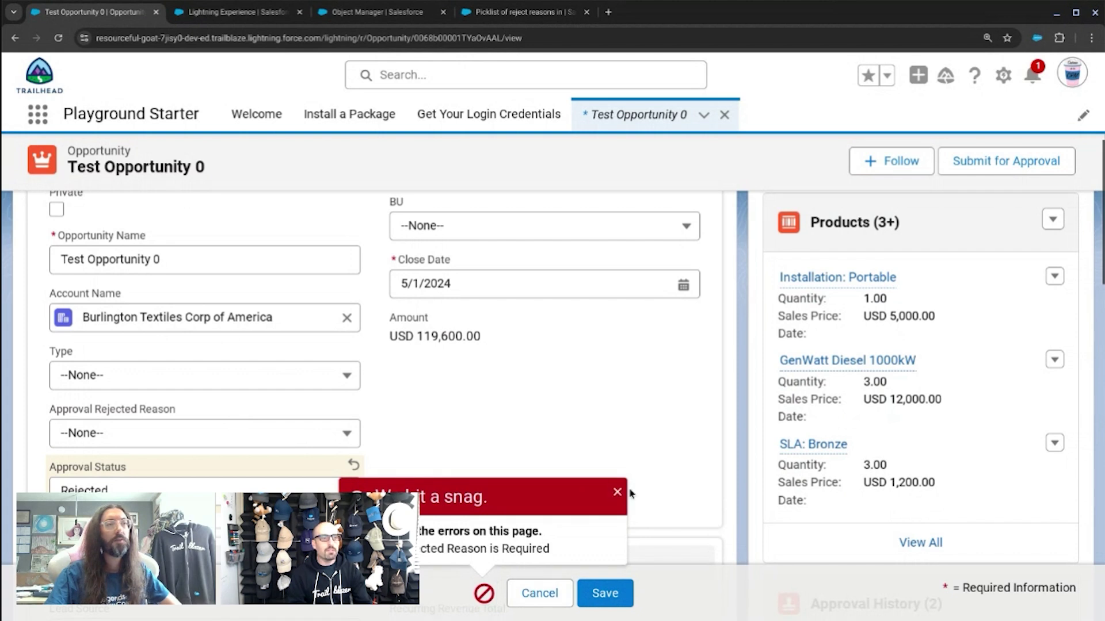
click(540, 593)
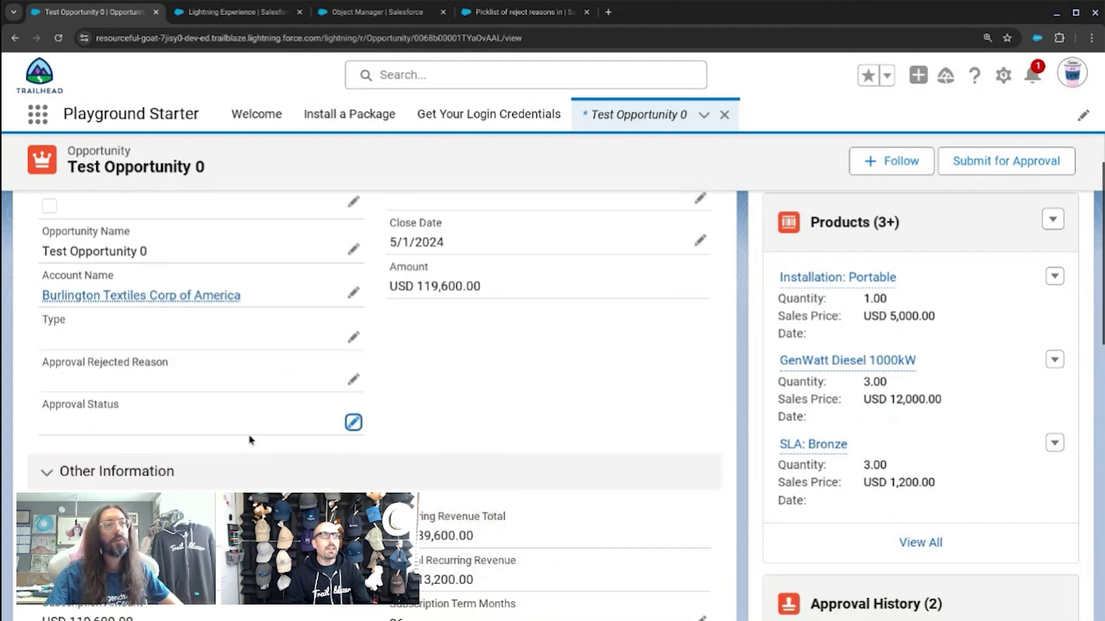
Edit the validation rule so its error location is the Approval Rejected Reason field, and save it
click(383, 11)
click(367, 328)
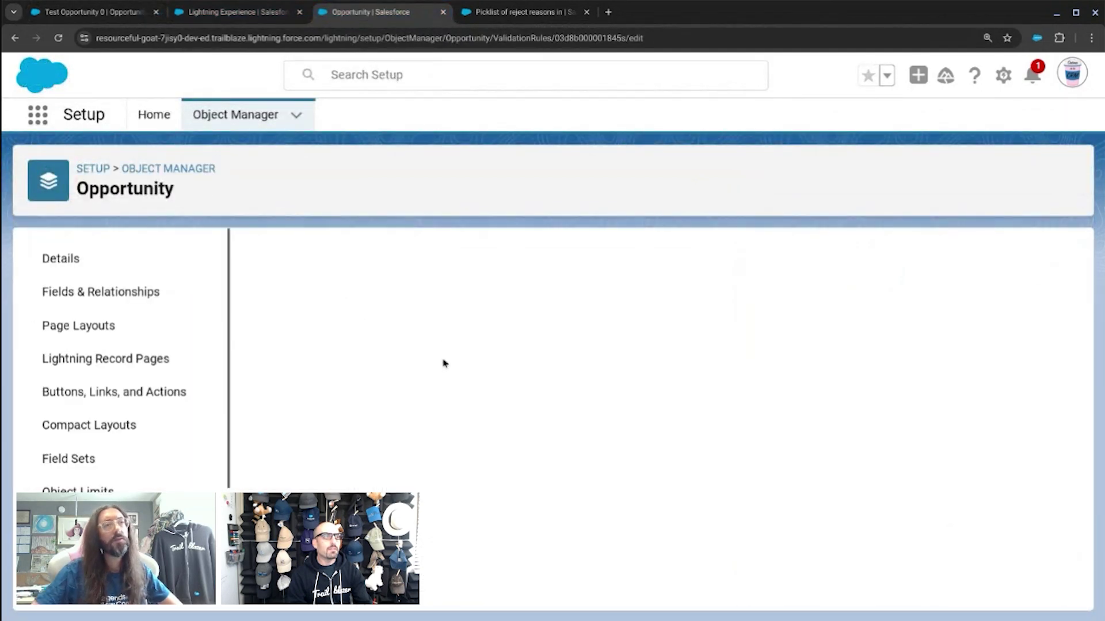
scroll(439, 382, down, 2)
scroll(440, 383, down, 5)
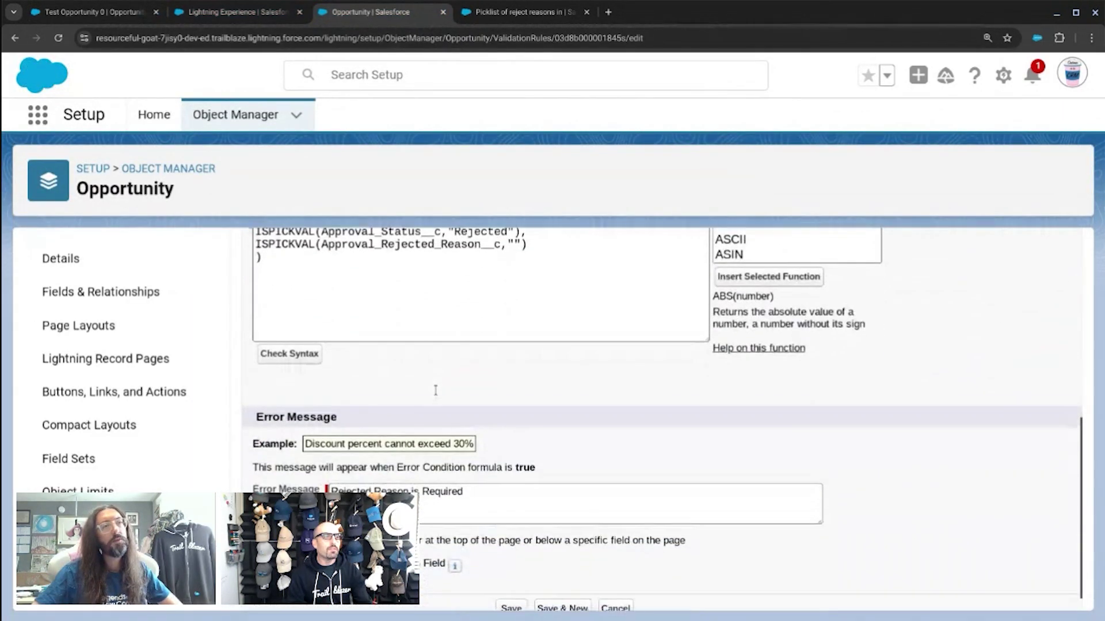
click(420, 544)
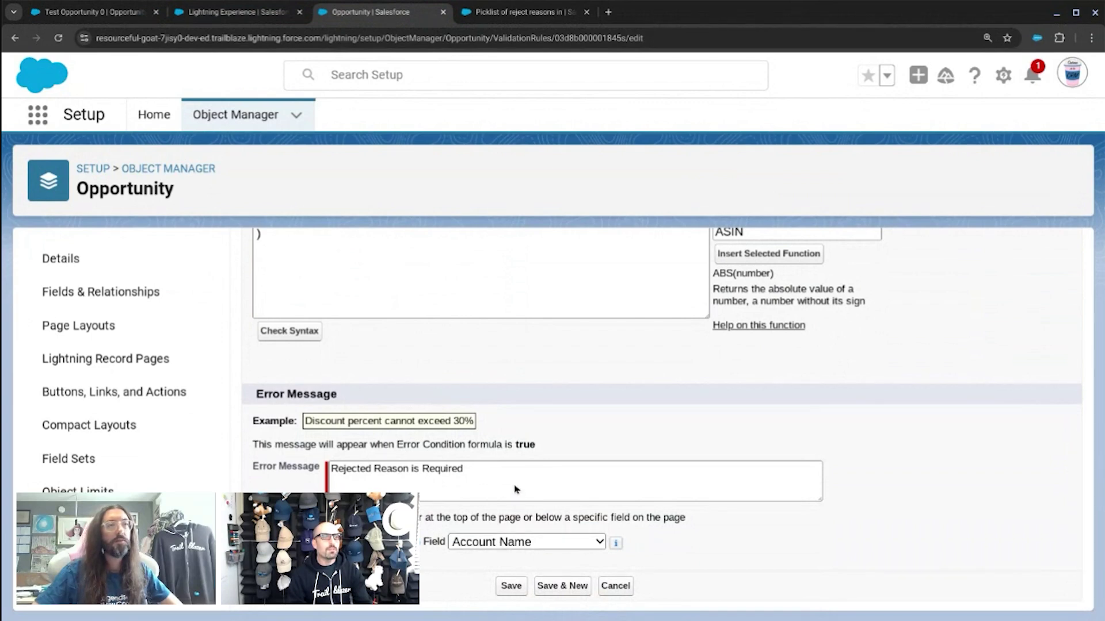
click(523, 198)
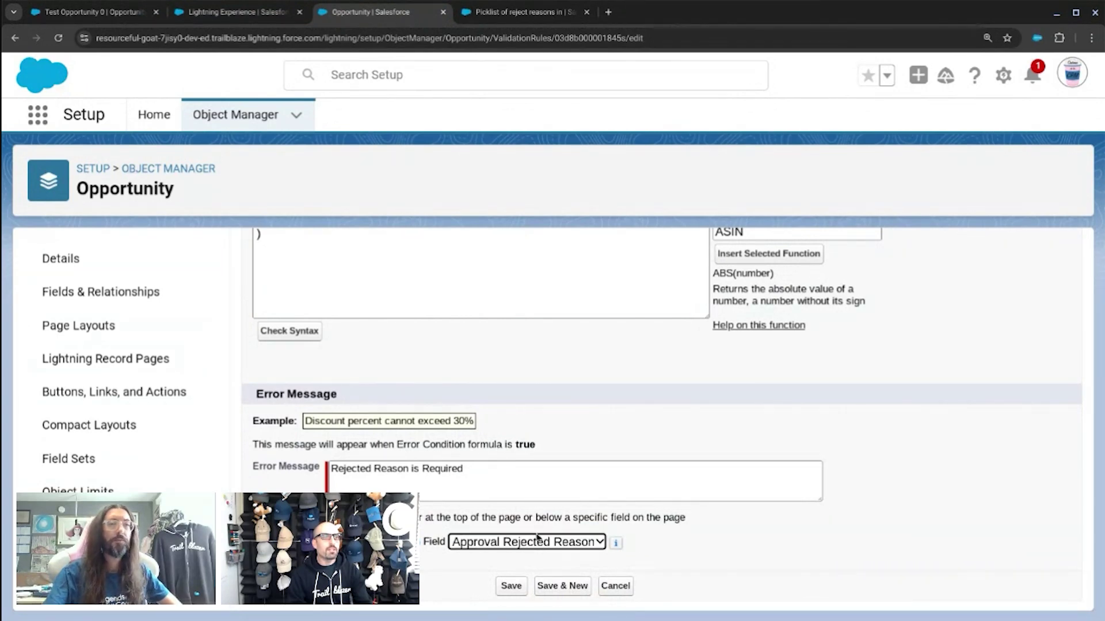
click(509, 585)
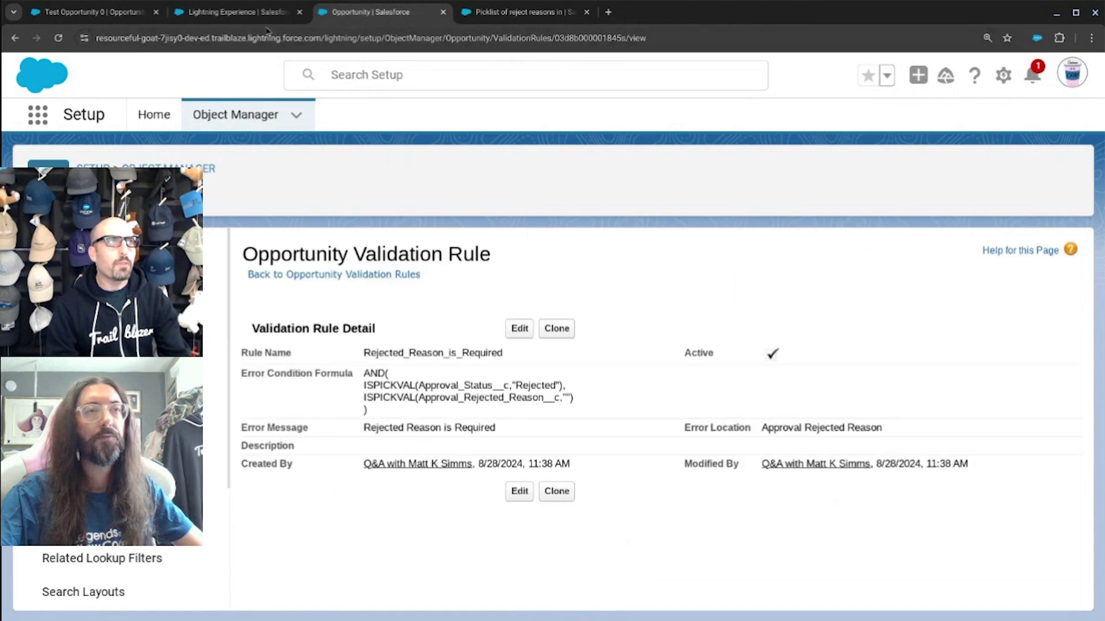
Close the spare setup tab, try to save Test Opportunity 0 with Approval Status Rejected and no Approval Rejected Reason, and cancel the edit
key(ctrl+shift+Tab)
click(299, 12)
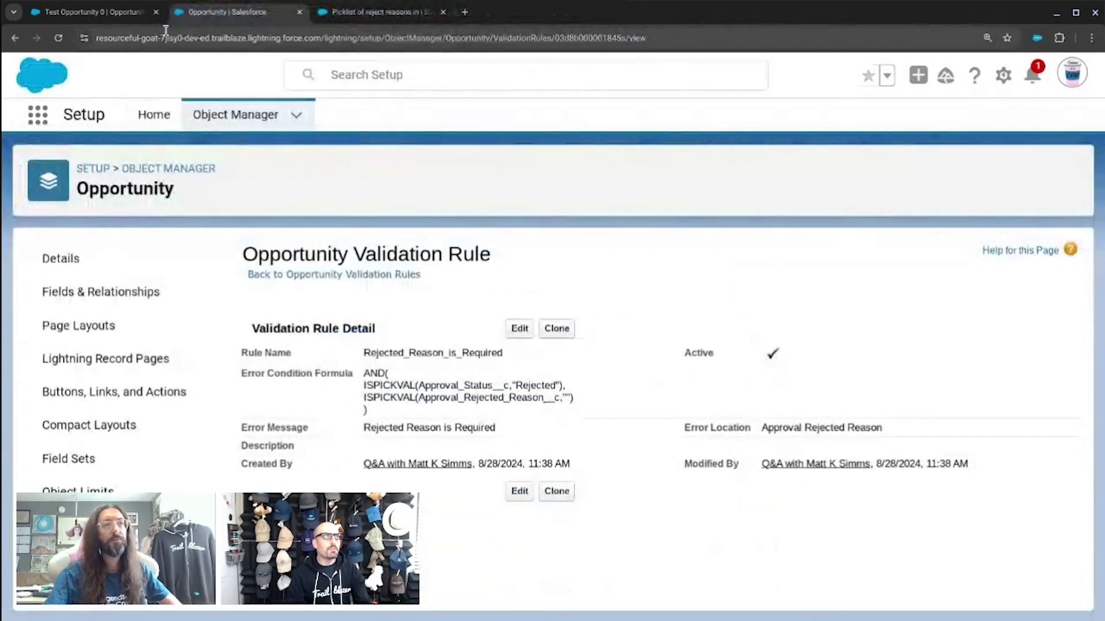
click(127, 14)
click(352, 421)
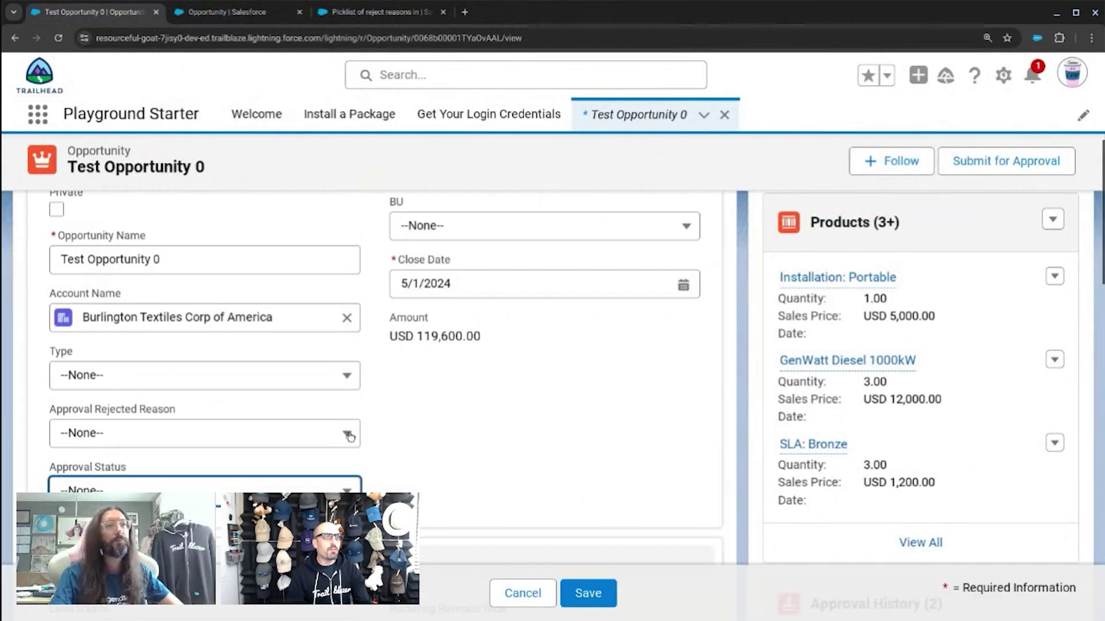
click(300, 493)
click(247, 587)
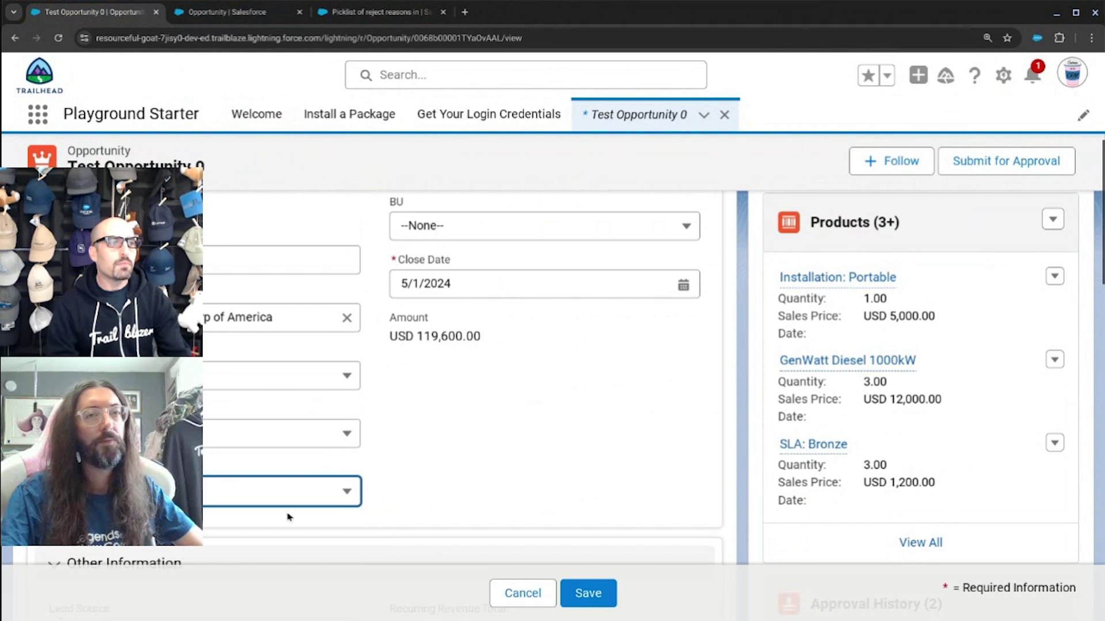
click(585, 593)
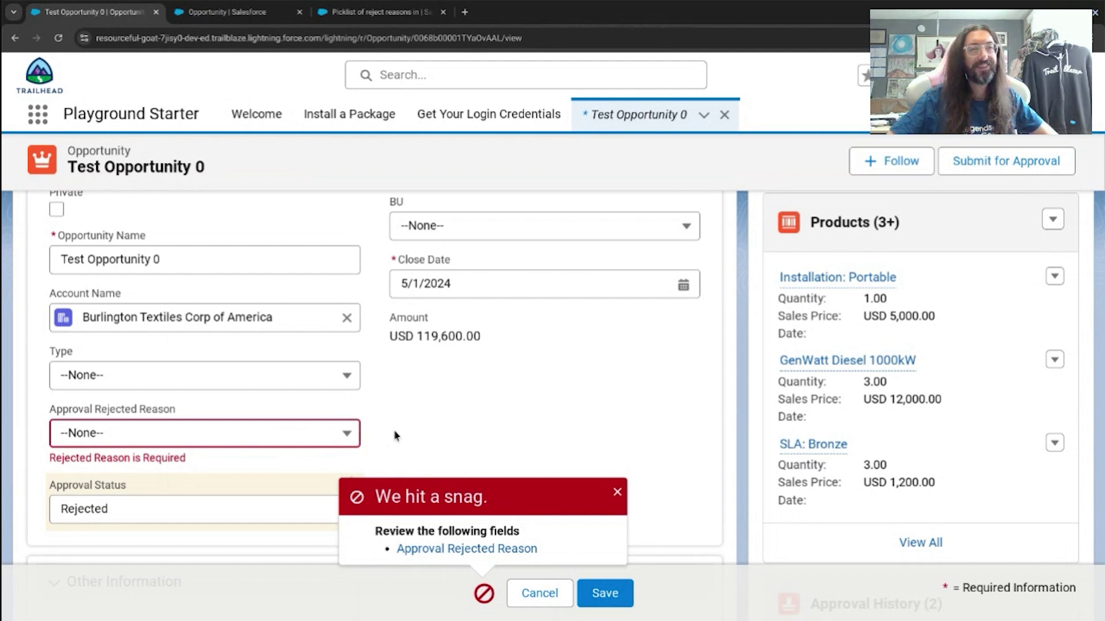
click(616, 493)
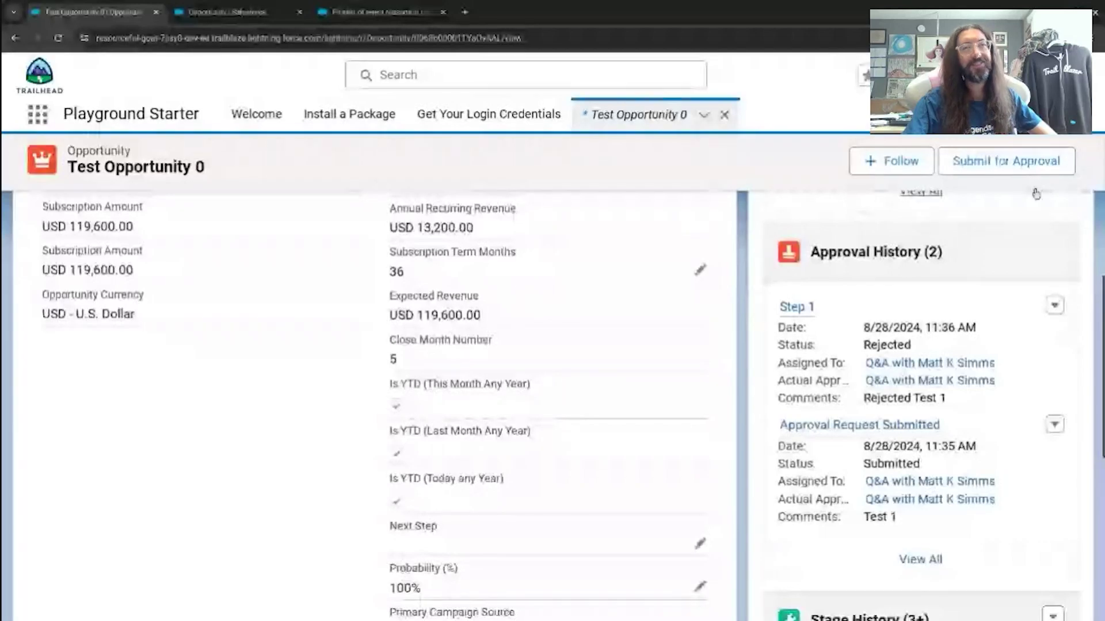
Submit Test Opportunity 0 for approval with the comment "Test 2" and the preselected next approver
click(1033, 161)
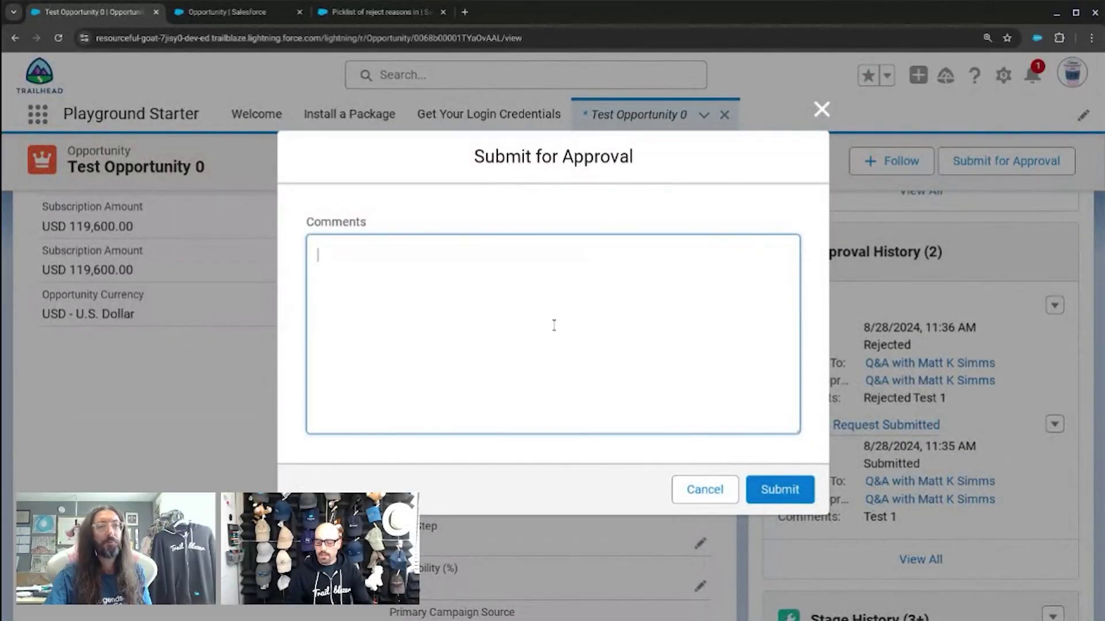
click(779, 489)
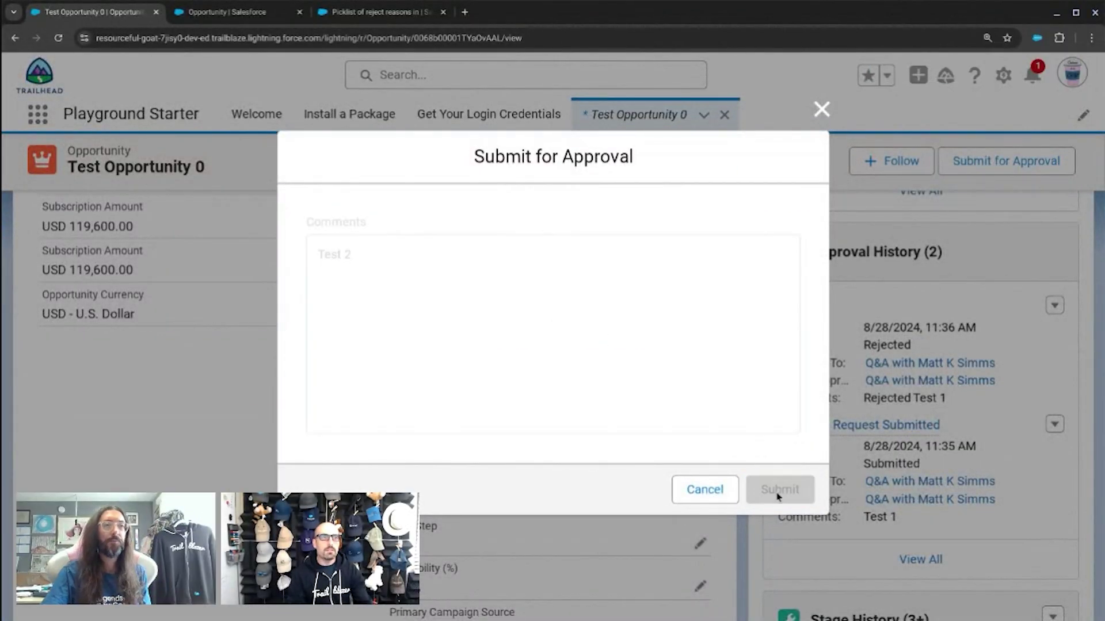
click(537, 326)
click(503, 367)
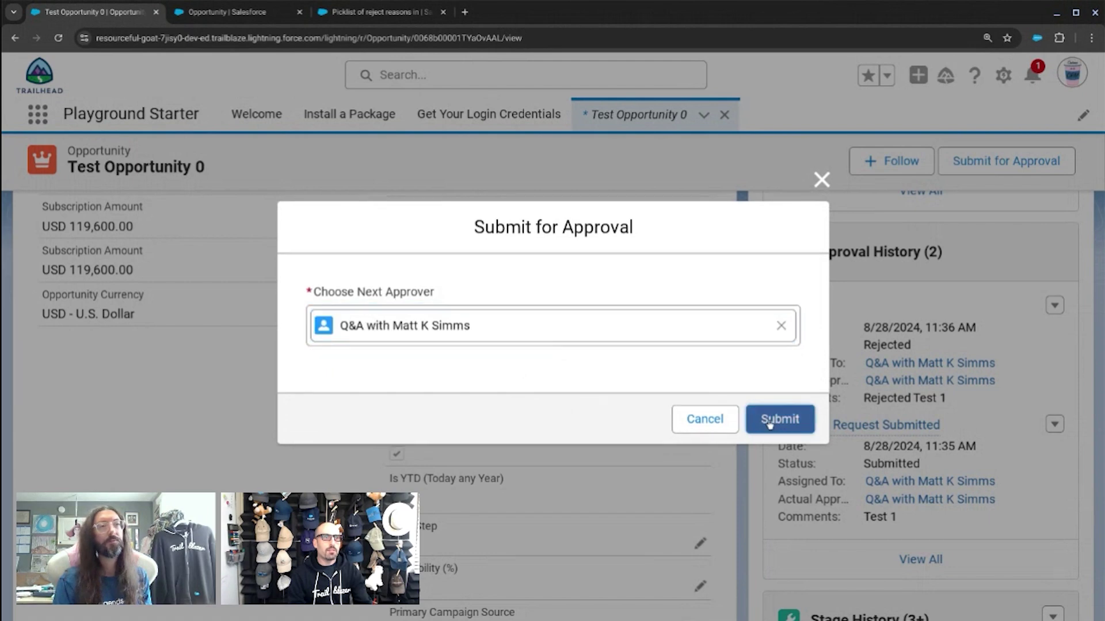
click(780, 415)
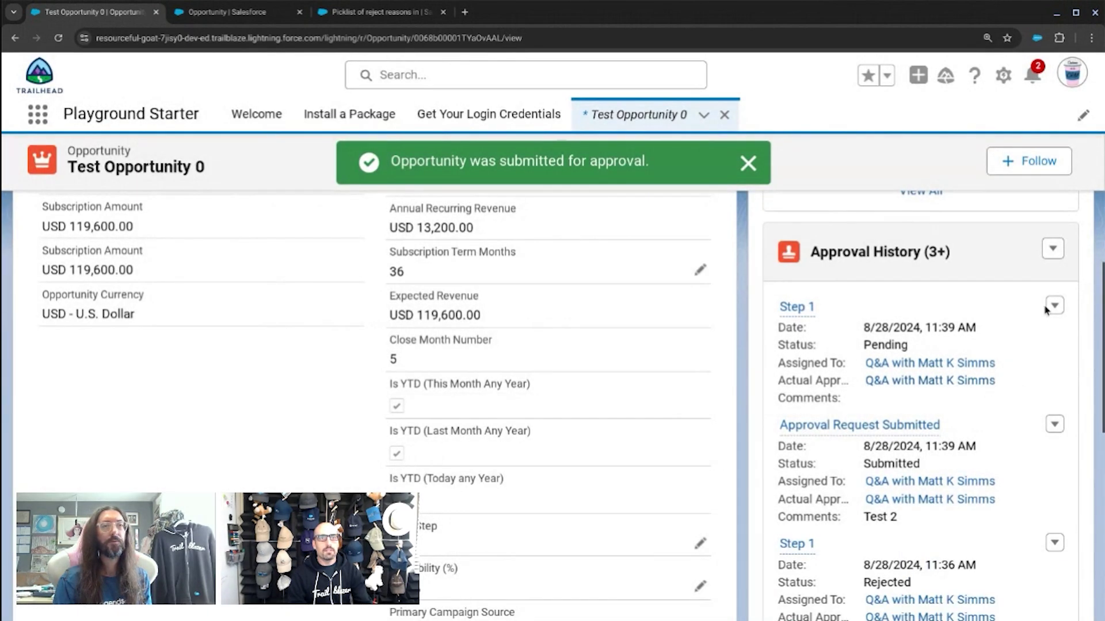
Reject the pending approval request for Test Opportunity 0 with the comment "Rejection 2 with Validation Rule on"
click(1053, 252)
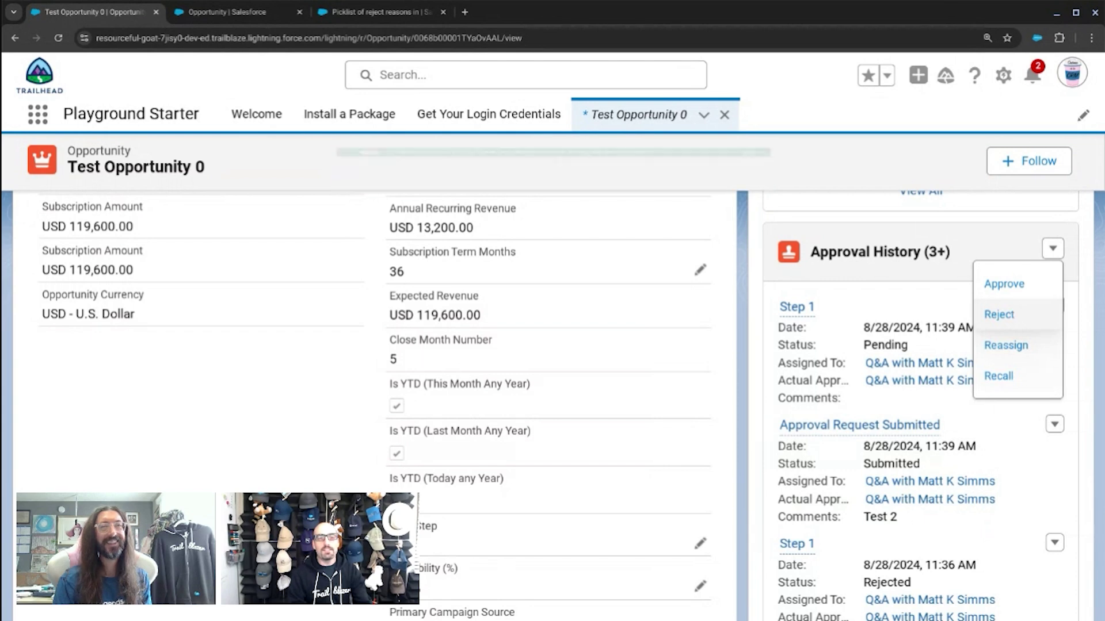
click(1016, 314)
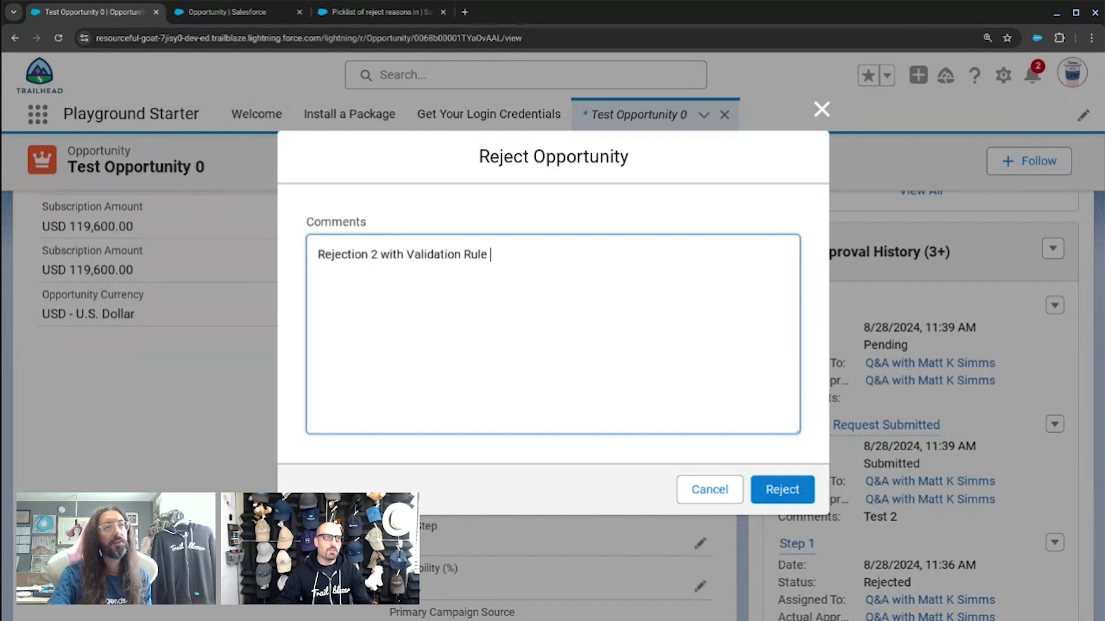
click(784, 489)
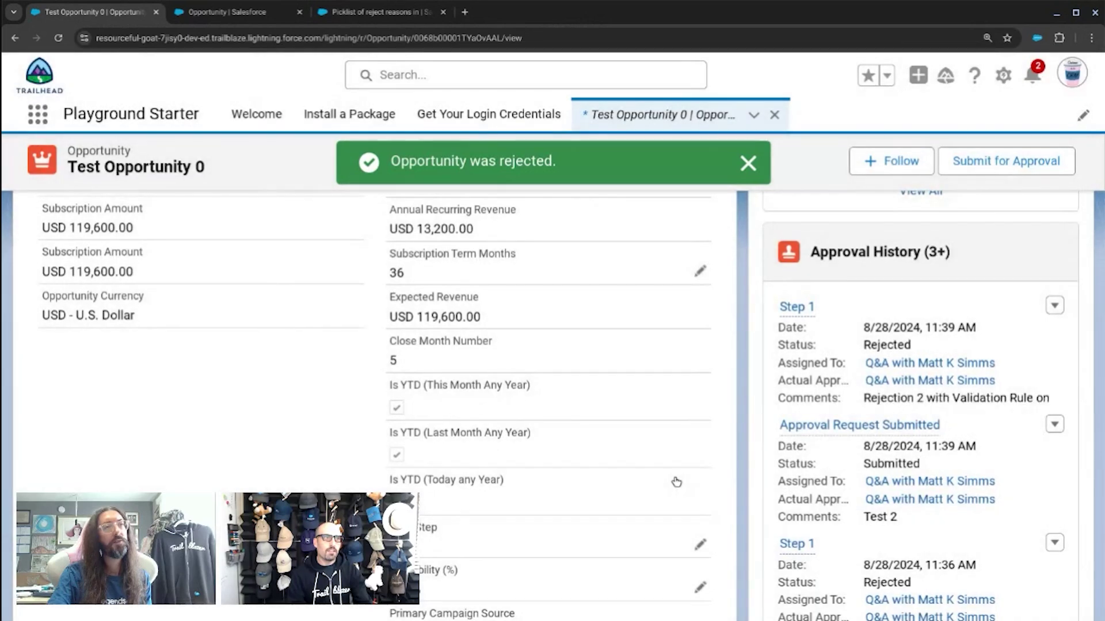
Check the record's Approval Status and Approval Rejected Reason, and try to re-save it in edit mode with the reason left blank
scroll(655, 478, up, 6)
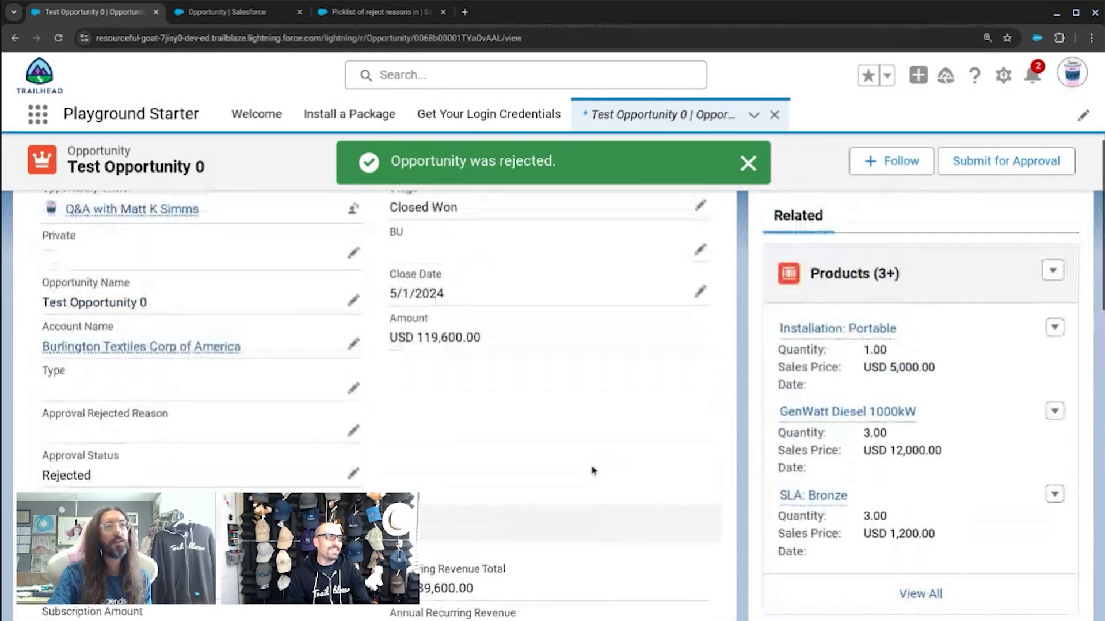
scroll(186, 471, up, 3)
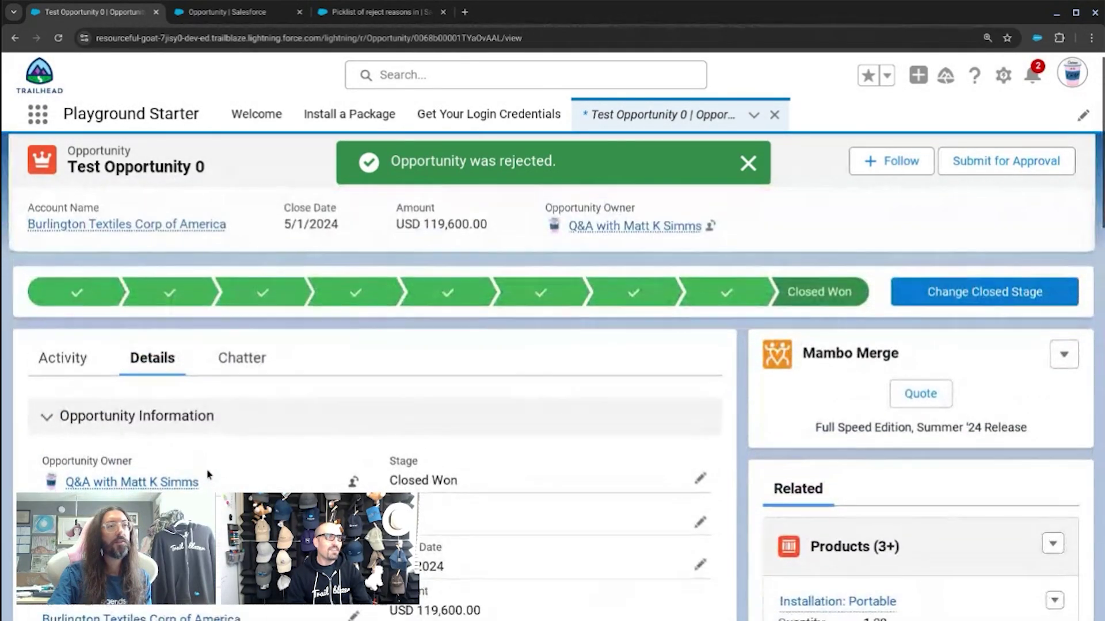
scroll(207, 476, down, 4)
scroll(345, 420, down, 1)
scroll(353, 399, up, 2)
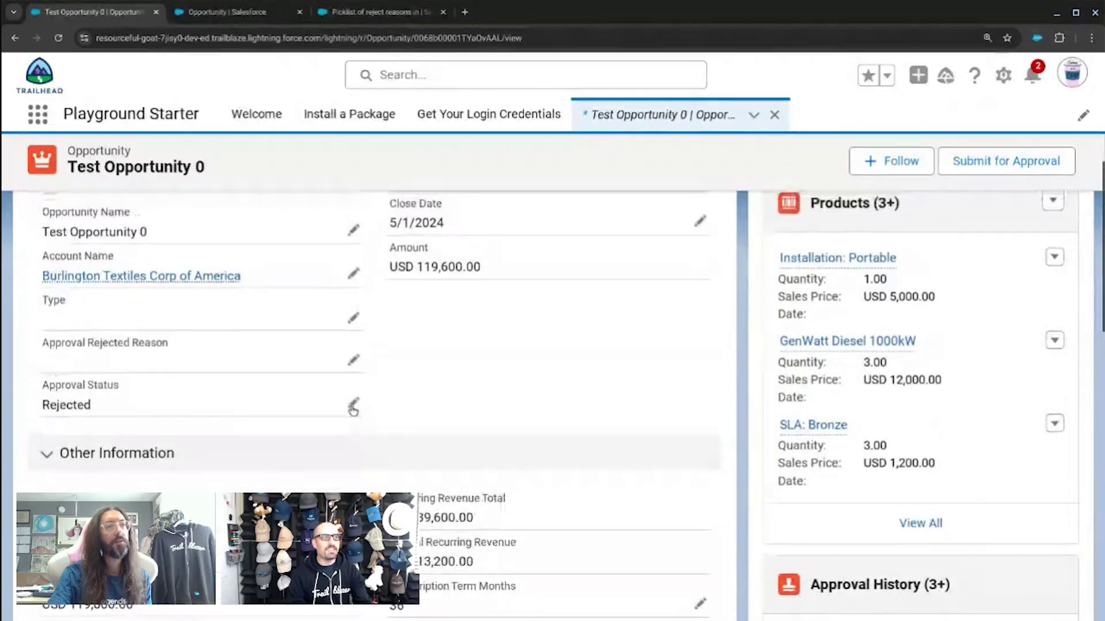
scroll(444, 424, up, 4)
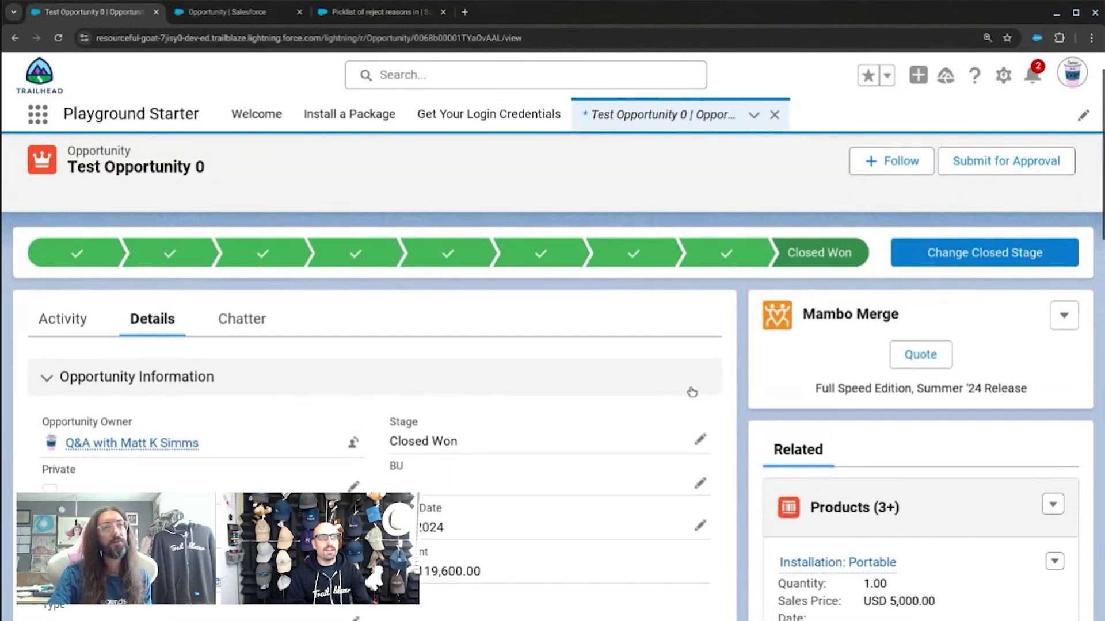
scroll(696, 382, down, 1)
click(698, 380)
click(585, 593)
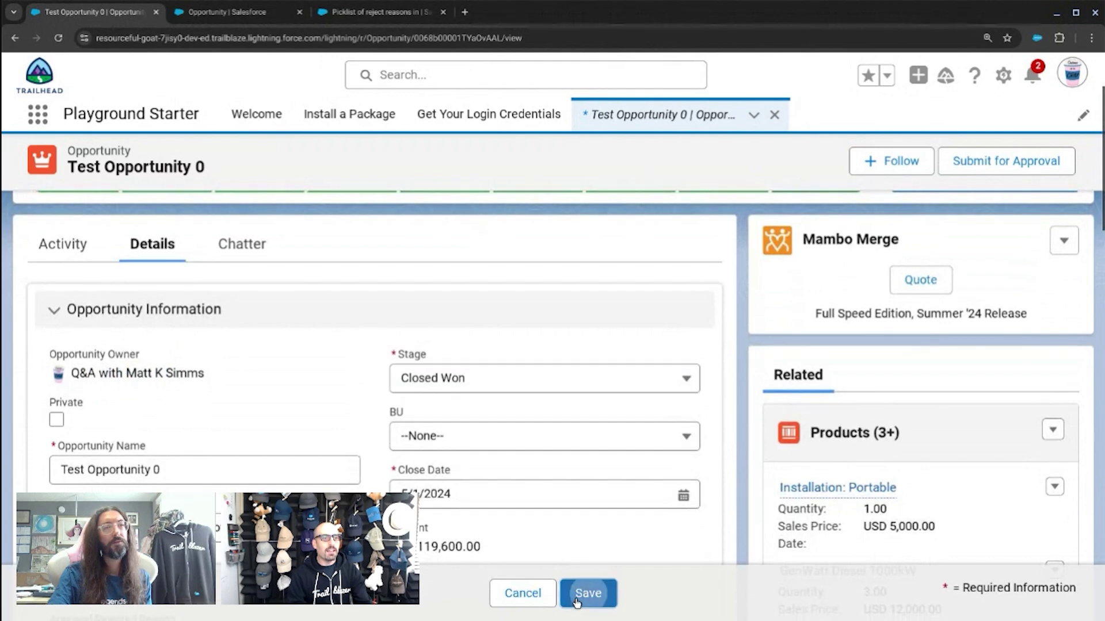
click(617, 491)
scroll(598, 488, down, 4)
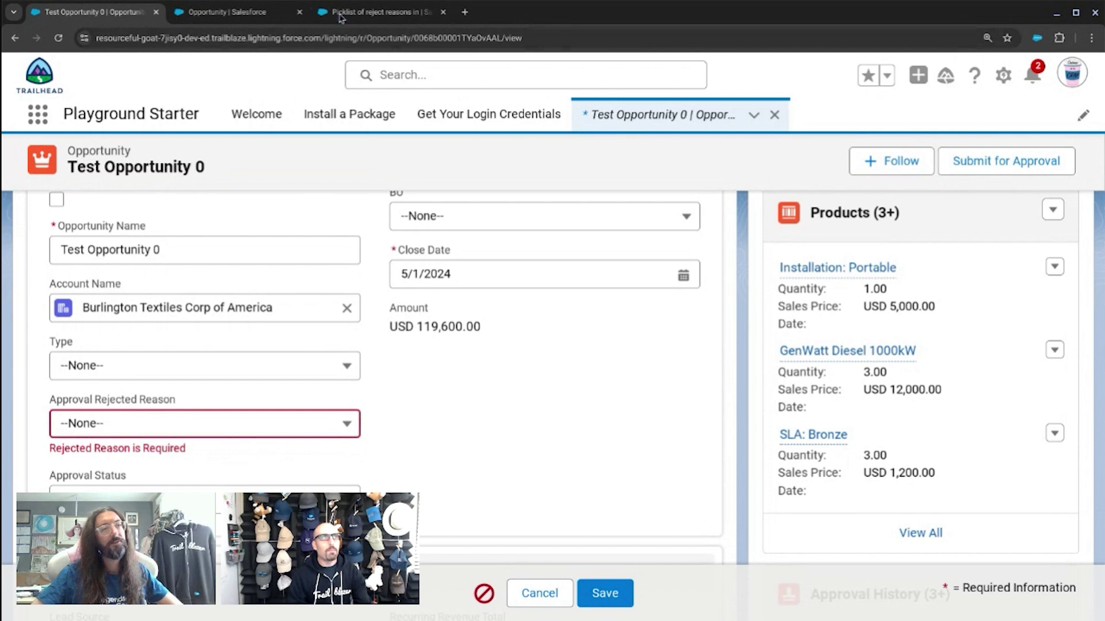
Return to the Setup browser tab, search Setup for "flow", and open the Flows page
click(374, 12)
click(259, 16)
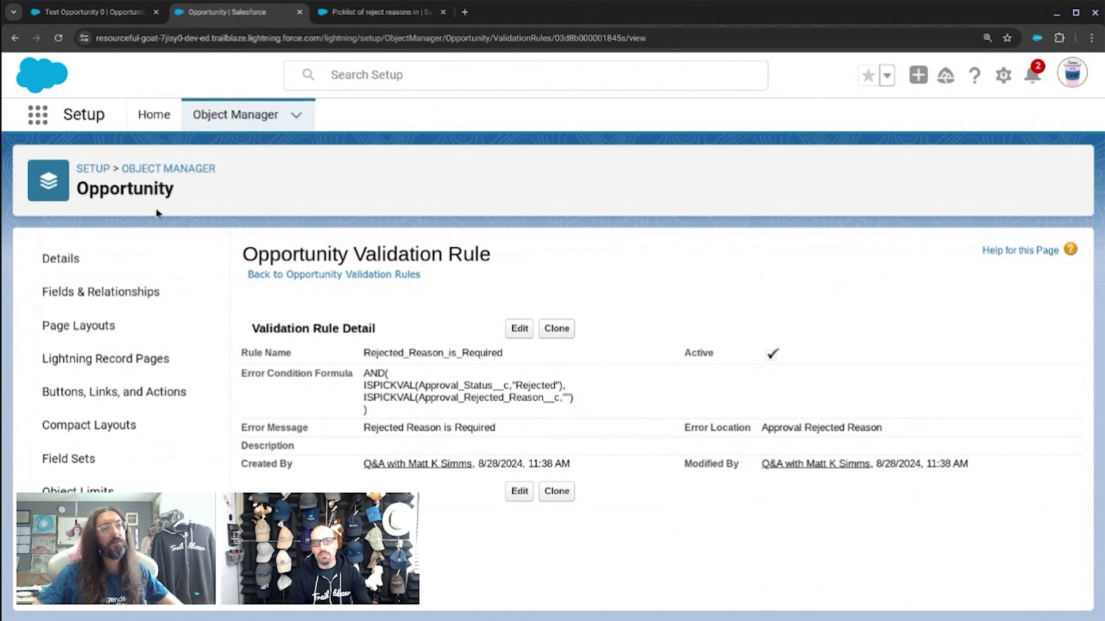
click(148, 121)
click(109, 157)
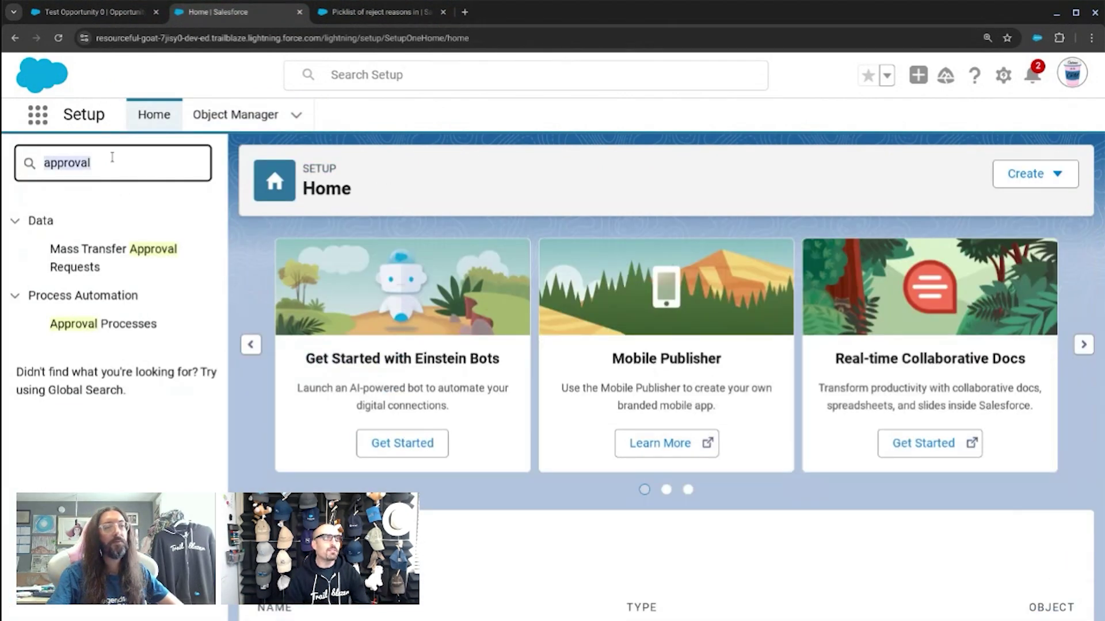
text(flow)
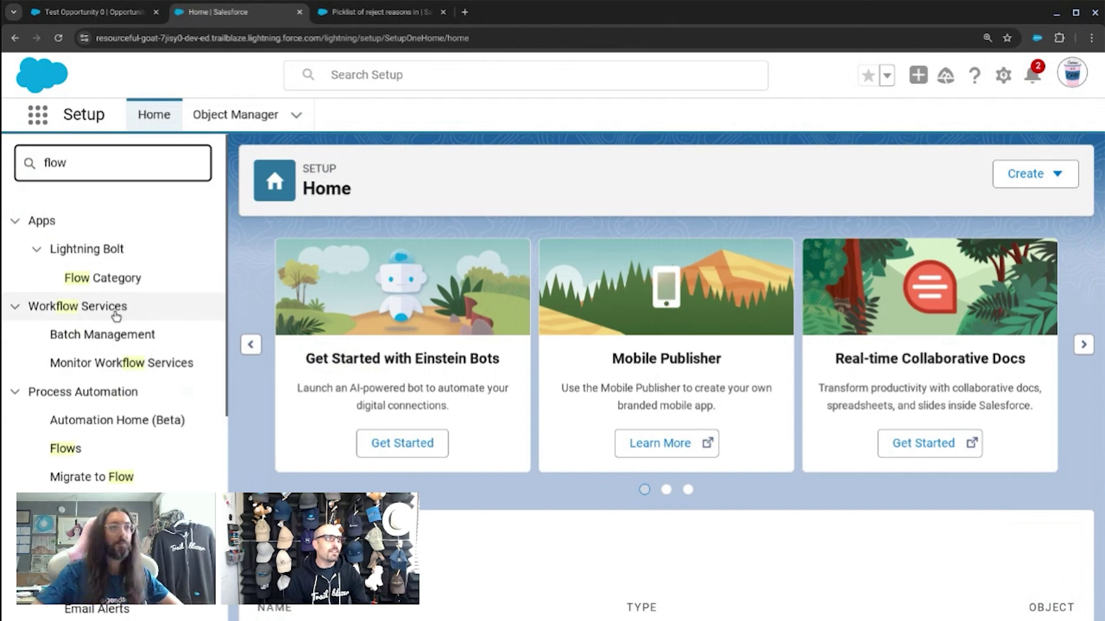
scroll(86, 374, down, 1)
click(65, 404)
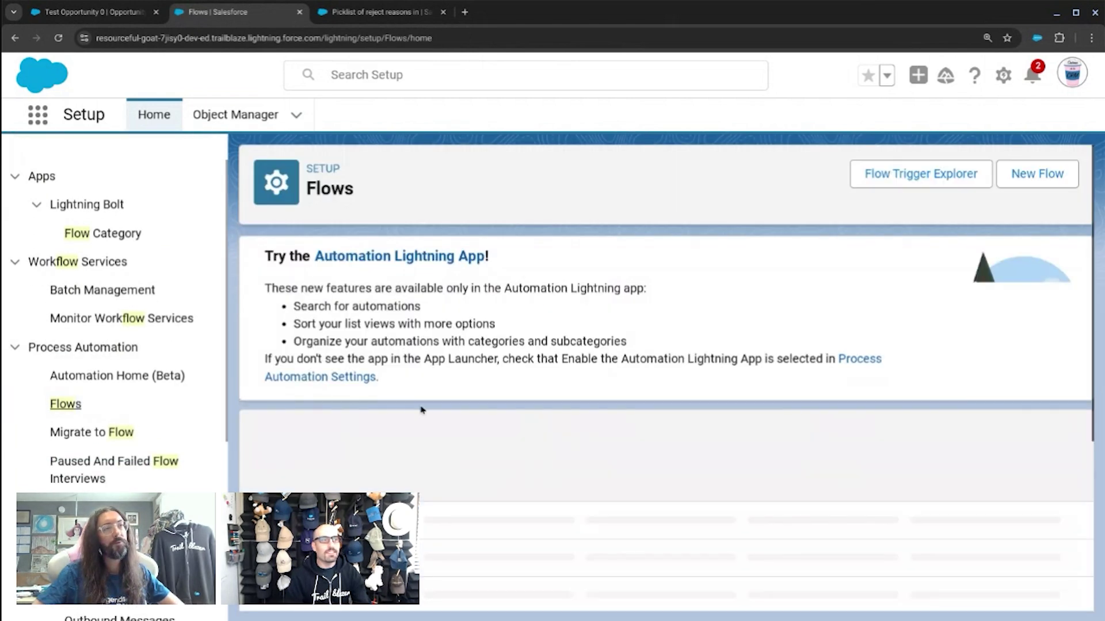
Sort the All Flows list by Flow Label
scroll(515, 432, down, 1)
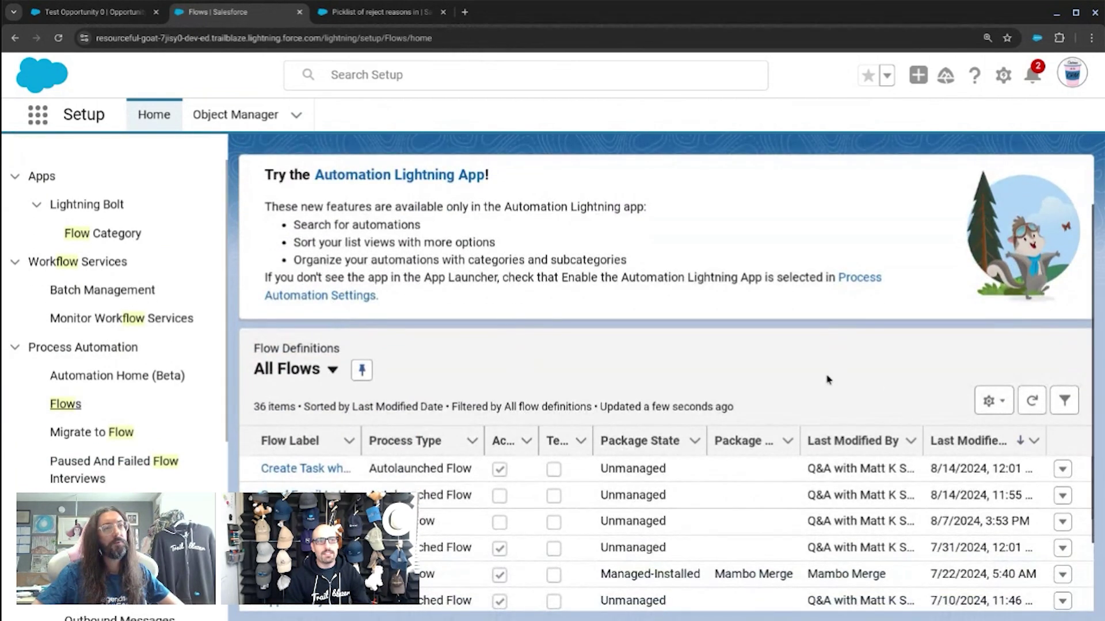
click(324, 441)
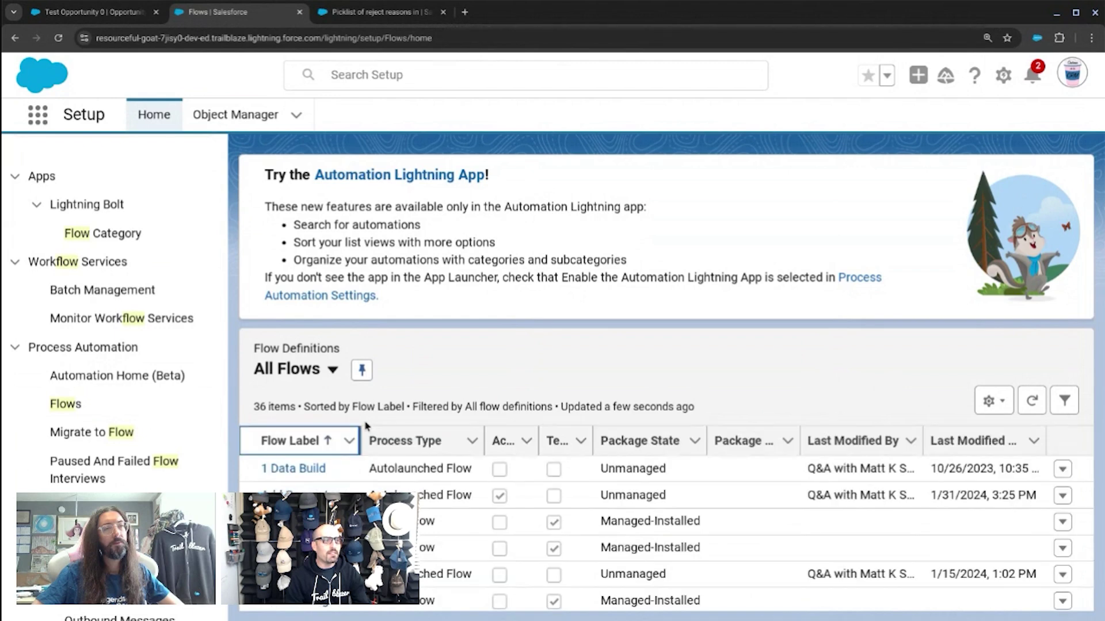
scroll(628, 342, up, 1)
scroll(628, 341, up, 1)
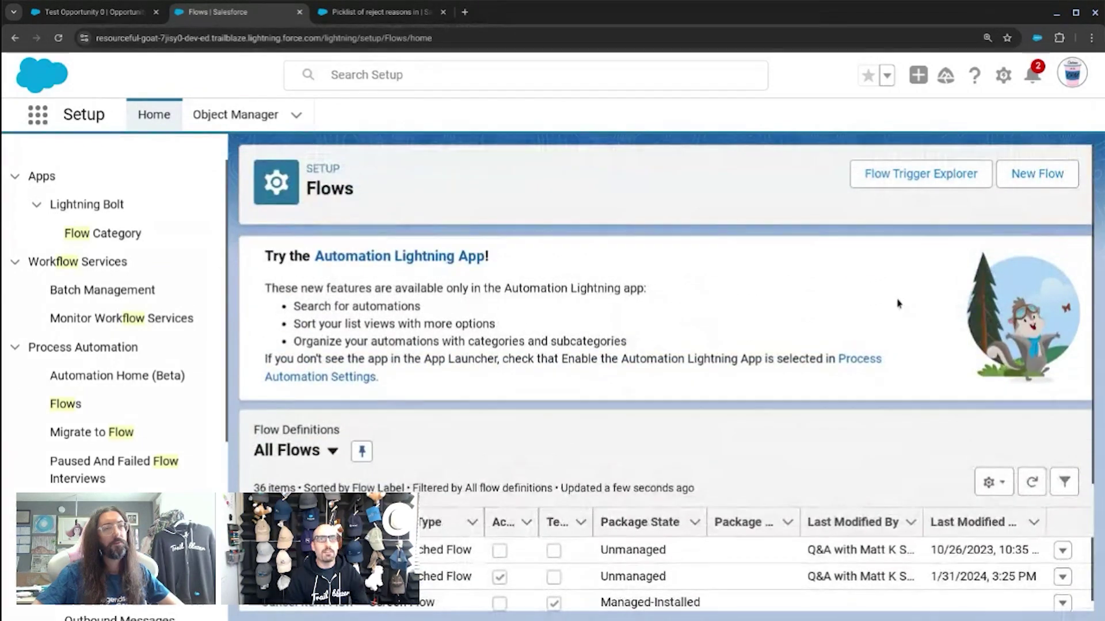
Start a new flow from a template, search all flow templates for approval, and leave the template selection
click(1045, 174)
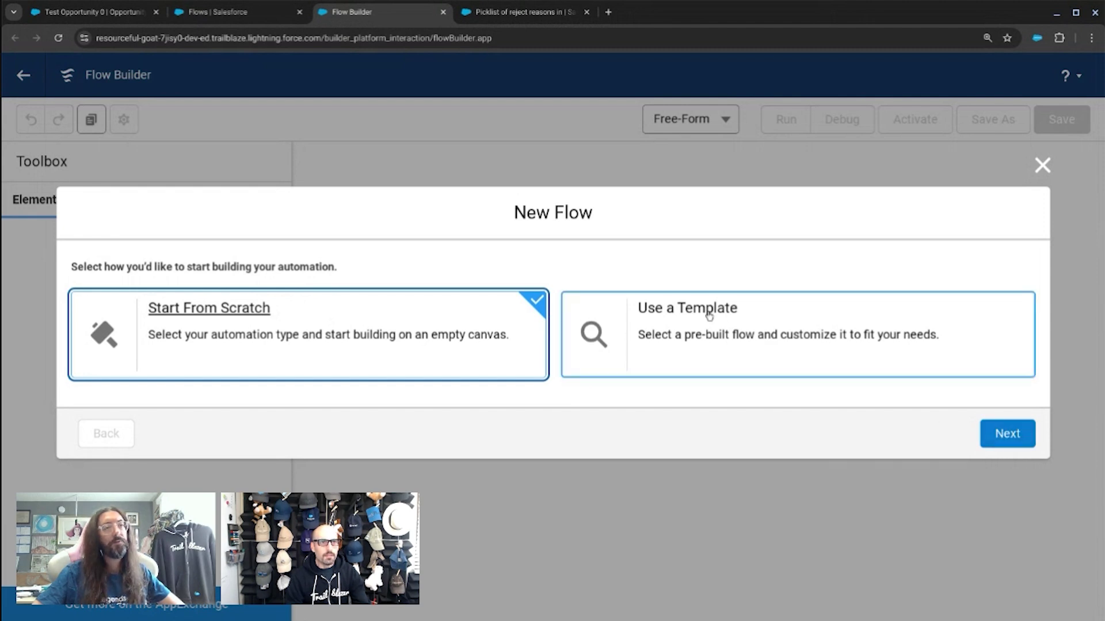
click(714, 314)
click(1008, 435)
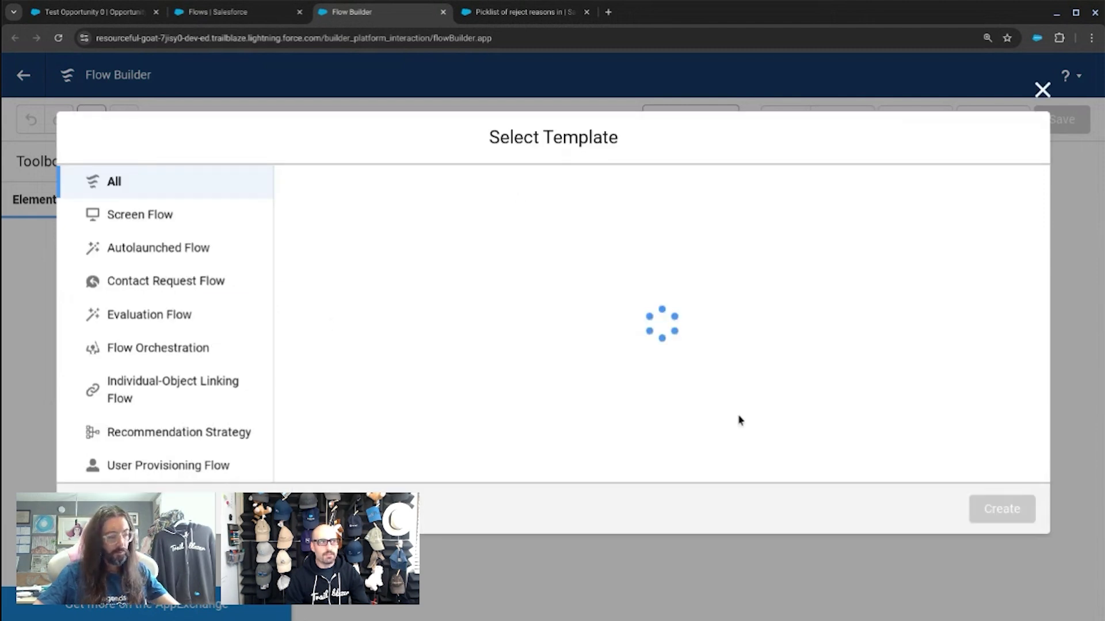
text(approva)
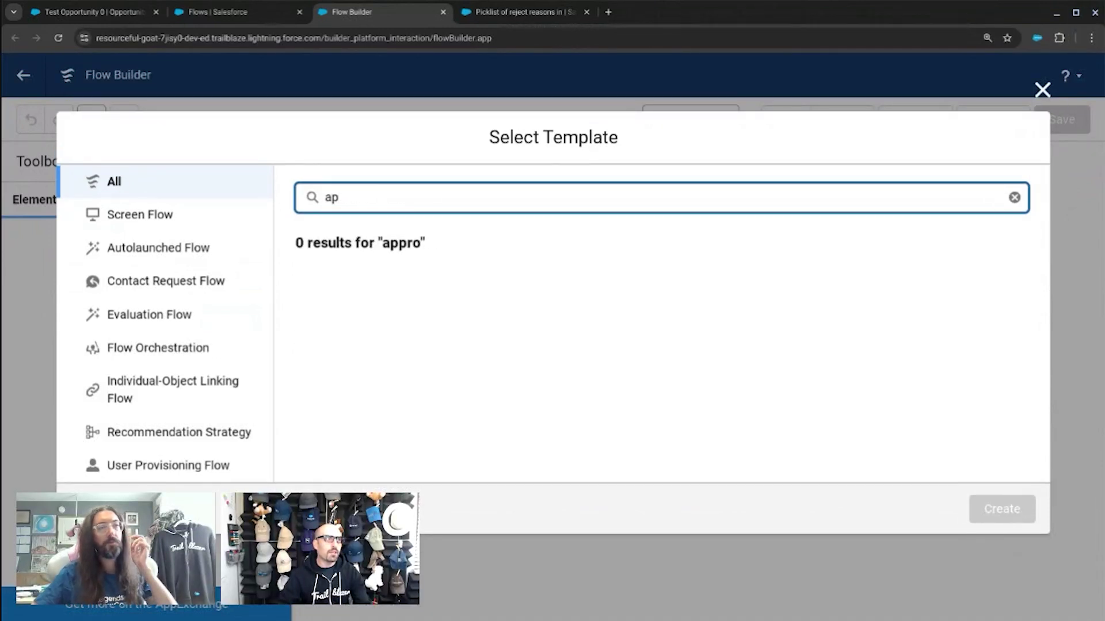
key(BackSpace)
key(BackSpace)
key(Escape)
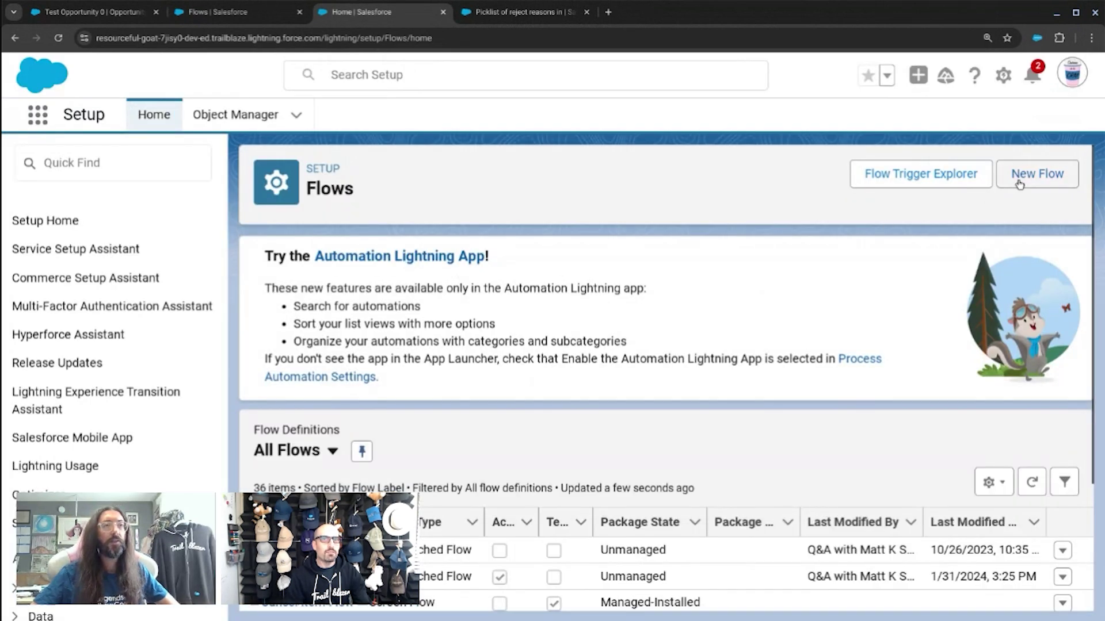
Create a new Screen Flow from scratch
click(1019, 183)
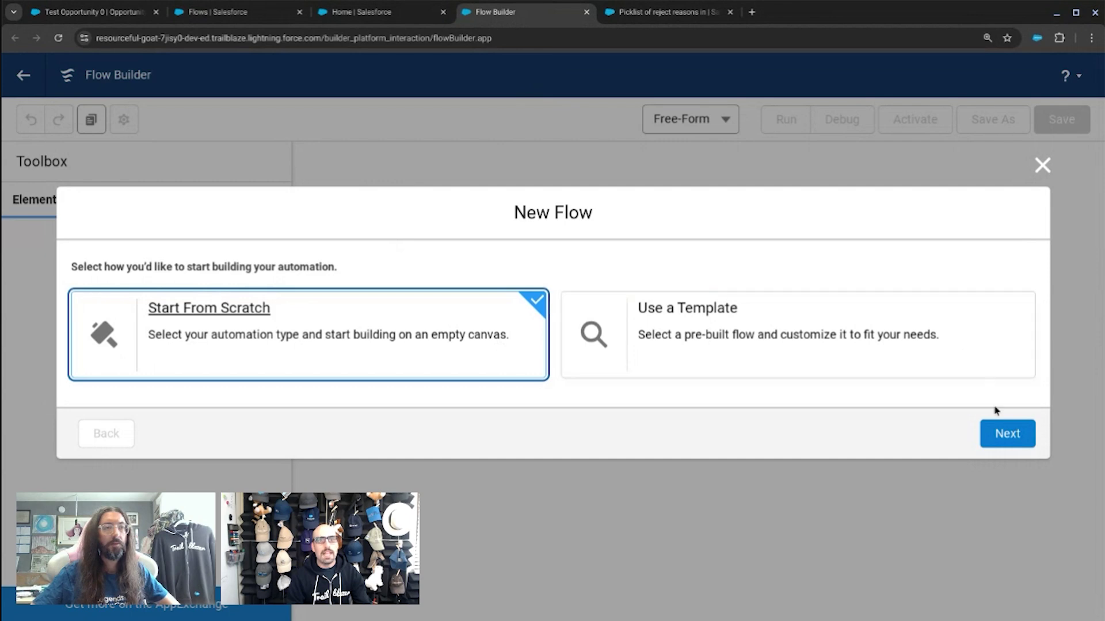
click(1001, 430)
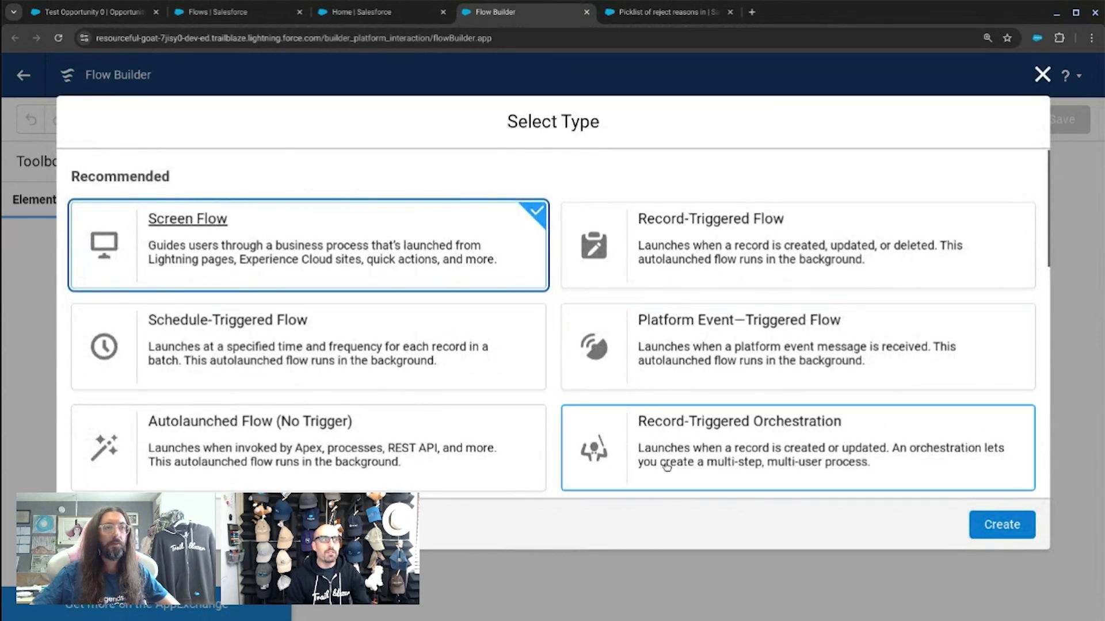
click(1001, 524)
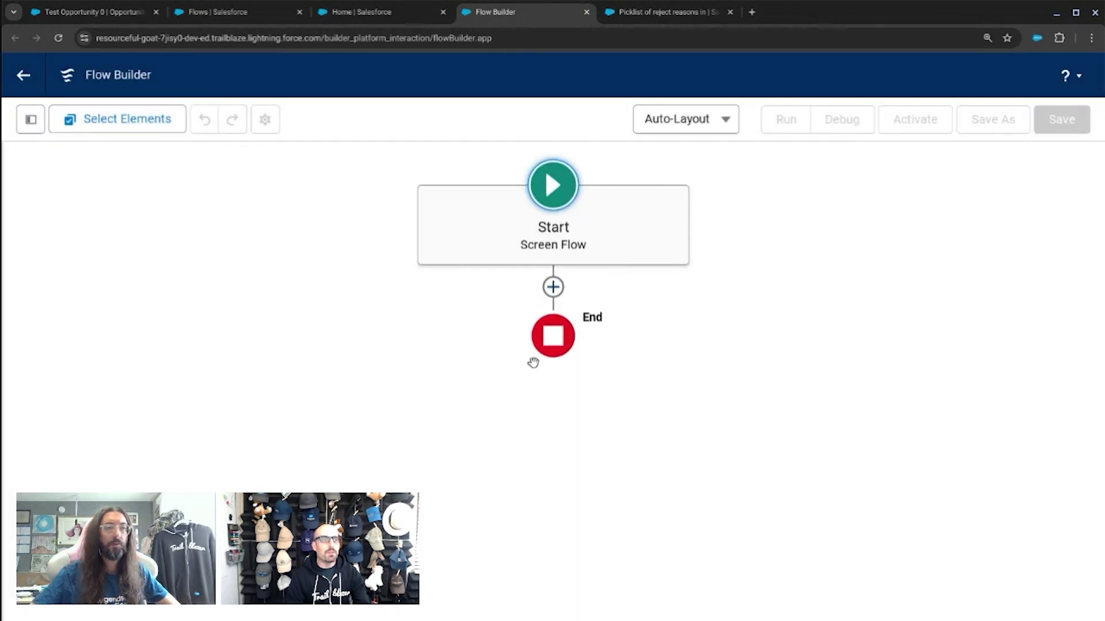
Show the Toolbox and add an Action element between Start and End in the screen flow
click(552, 286)
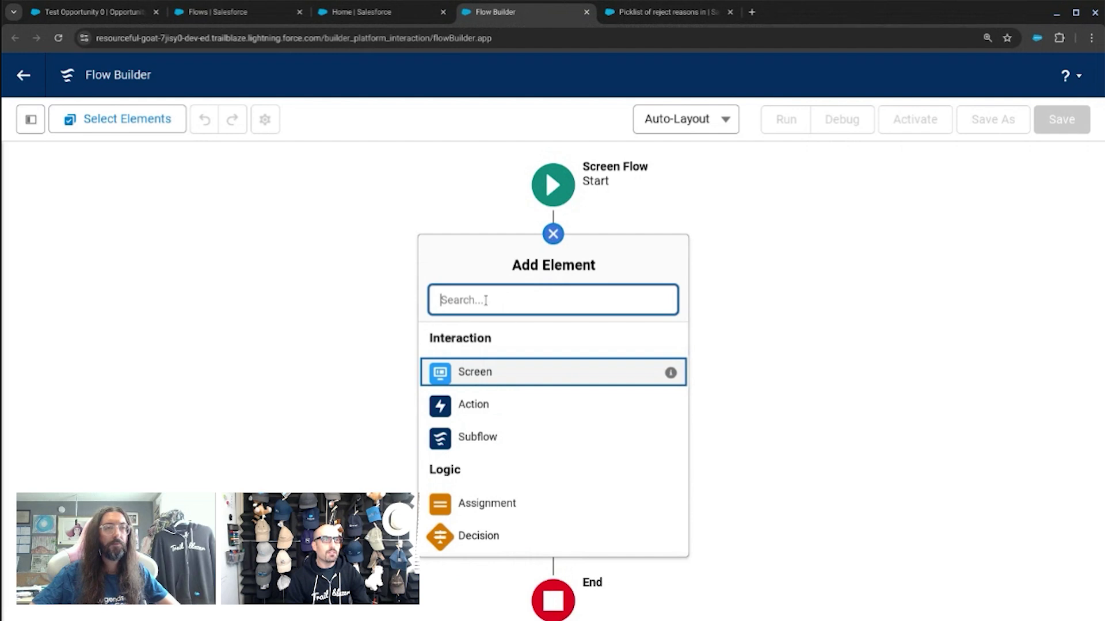
click(30, 119)
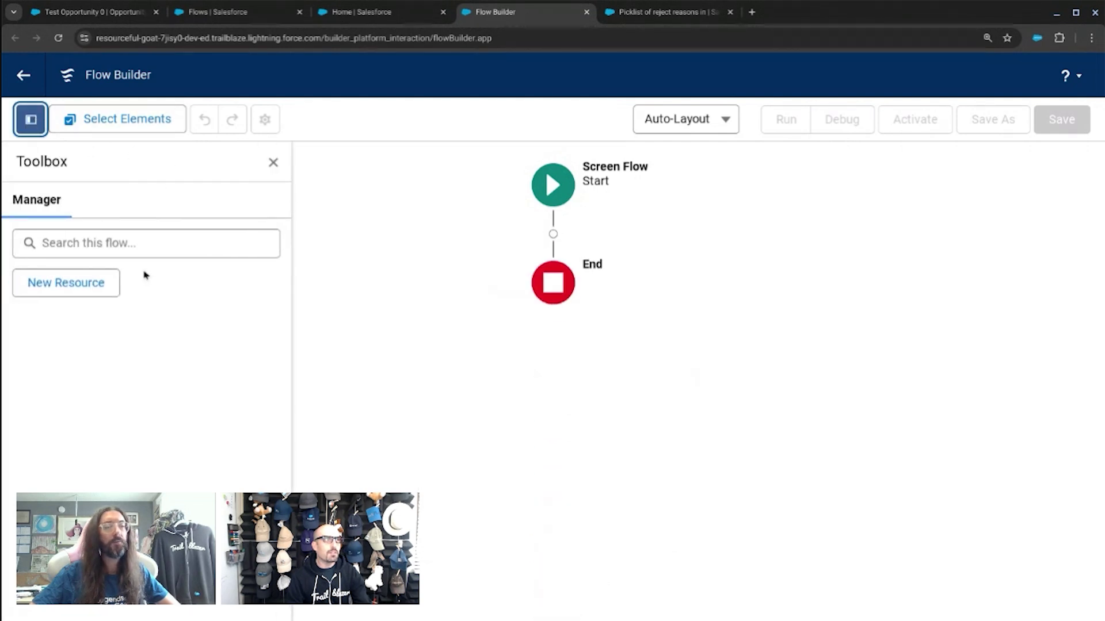
click(551, 234)
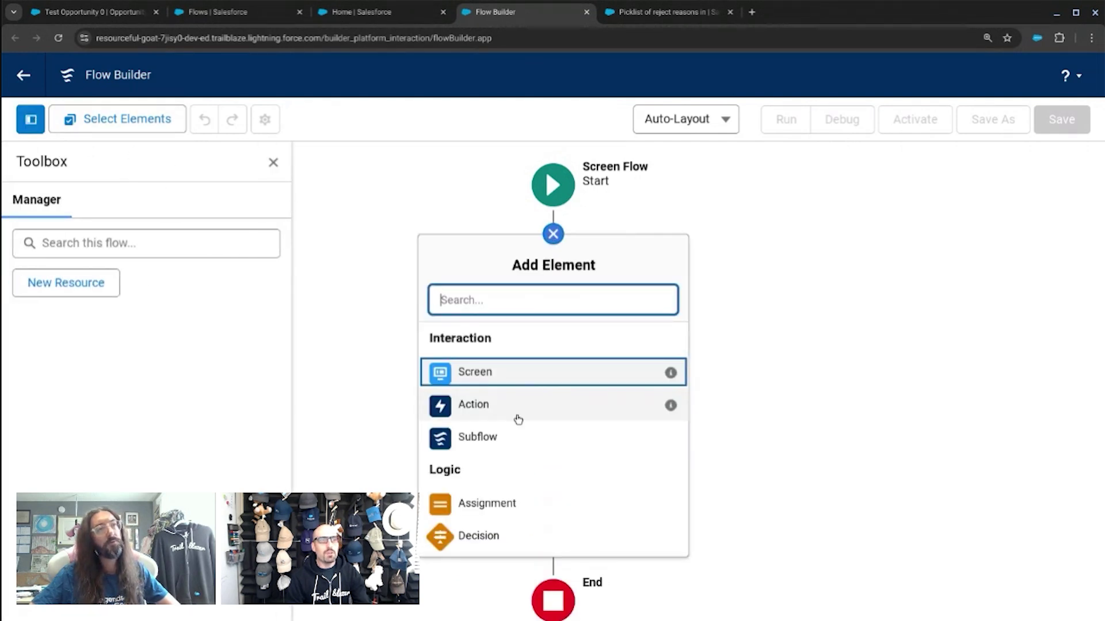
scroll(517, 420, down, 2)
scroll(518, 420, down, 4)
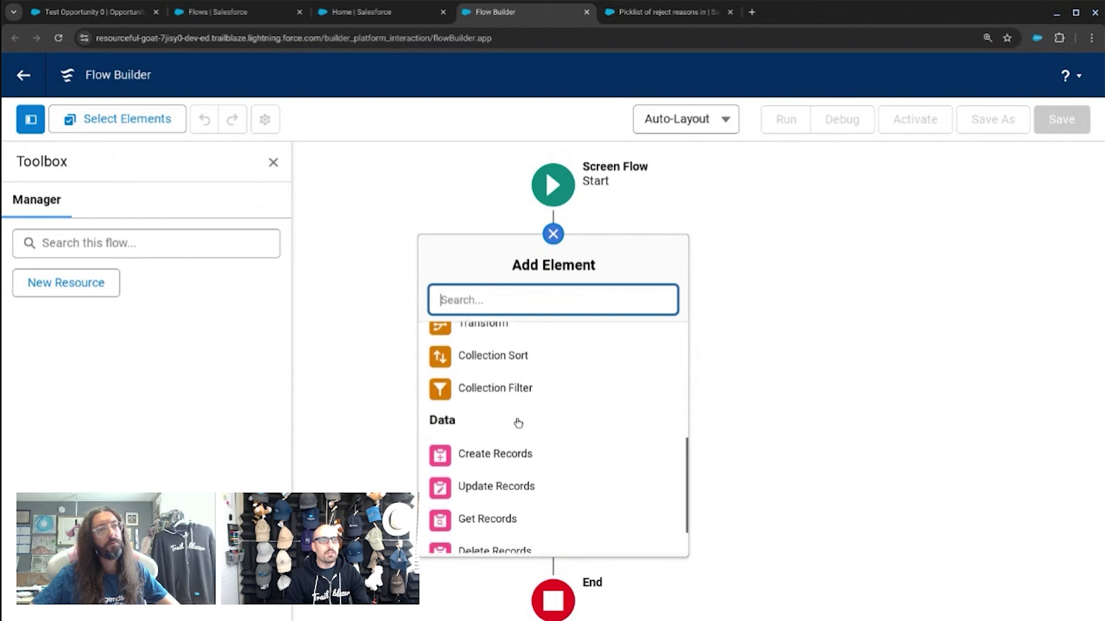
click(508, 309)
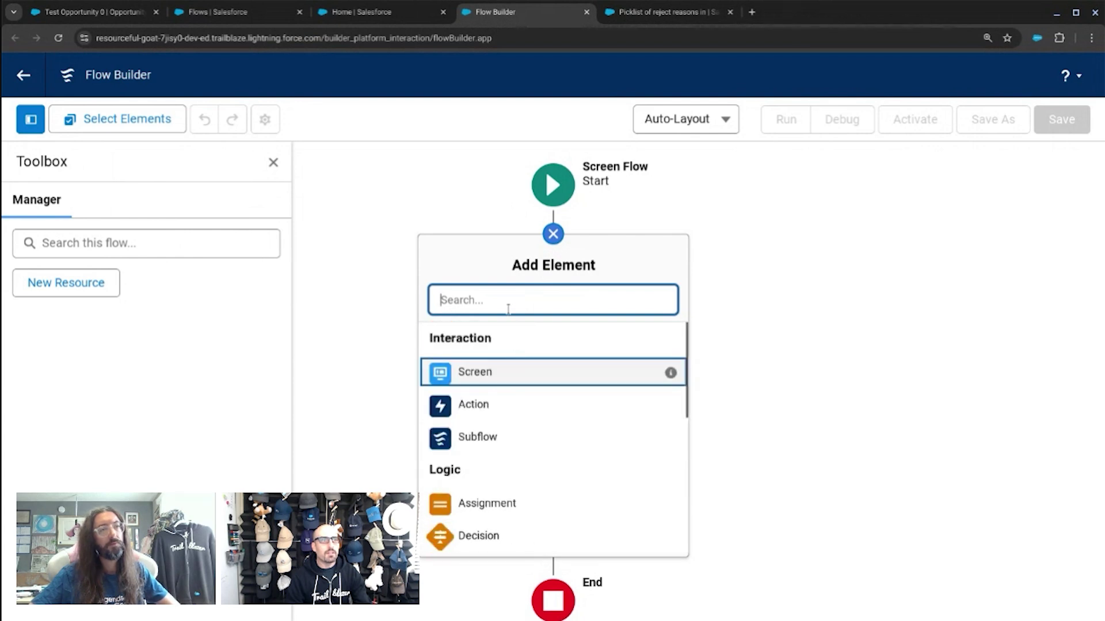
click(488, 404)
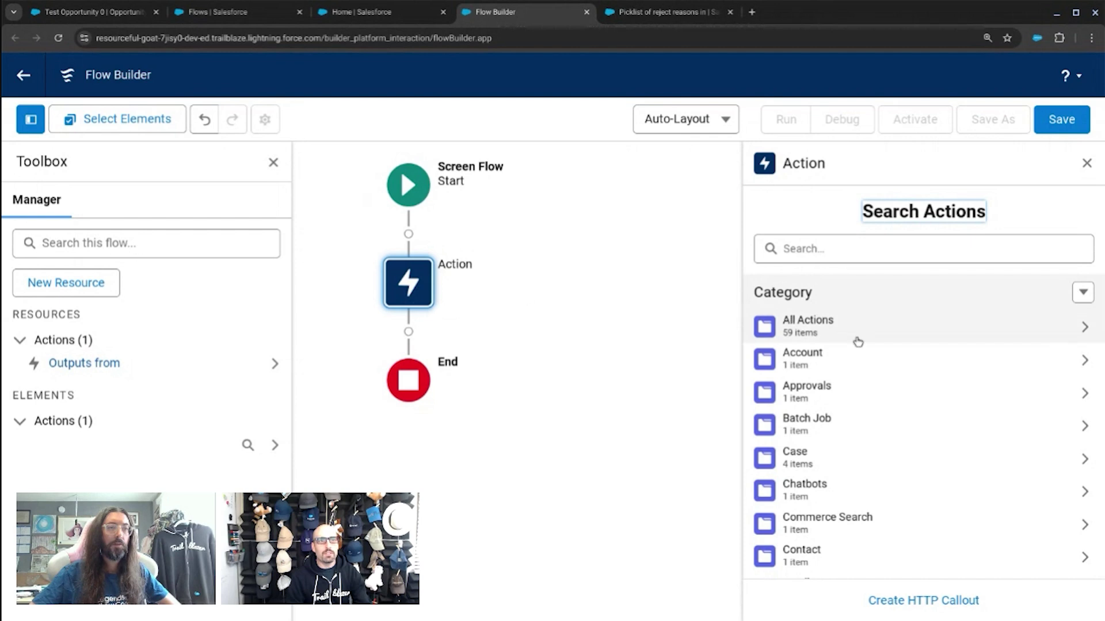
Search the available flow actions for "appr" and for "reject", and clear the search
click(819, 242)
text(appr)
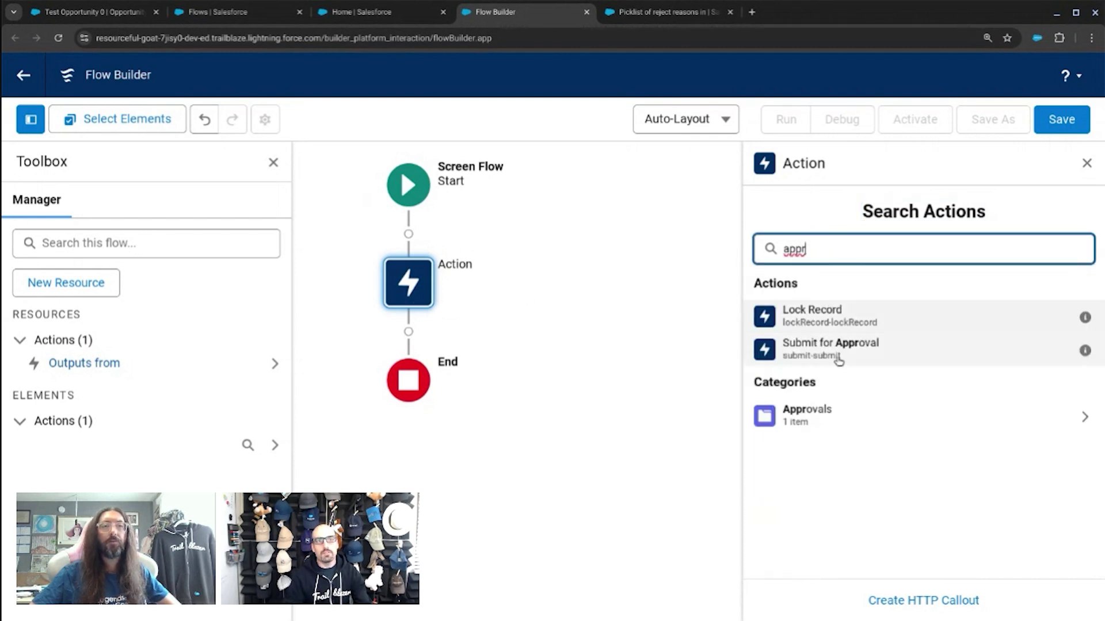
drag(819, 247, 732, 253)
text(re)
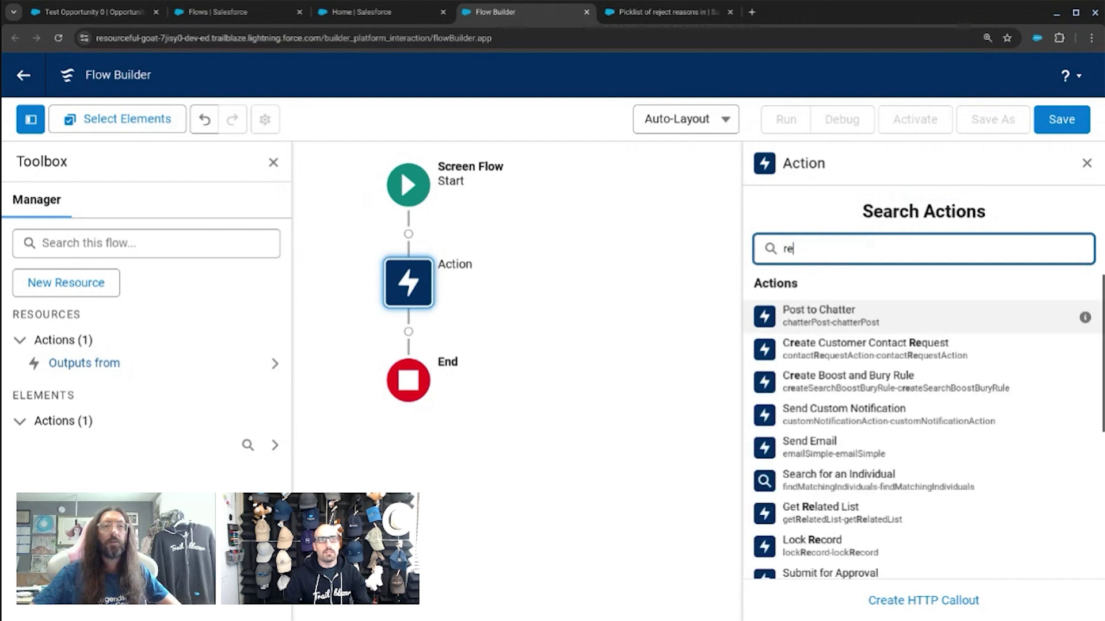
text(ject)
key(BackSpace)
key(BackSpace)
key(BackSpace)
key(BackSpace)
key(BackSpace)
key(BackSpace)
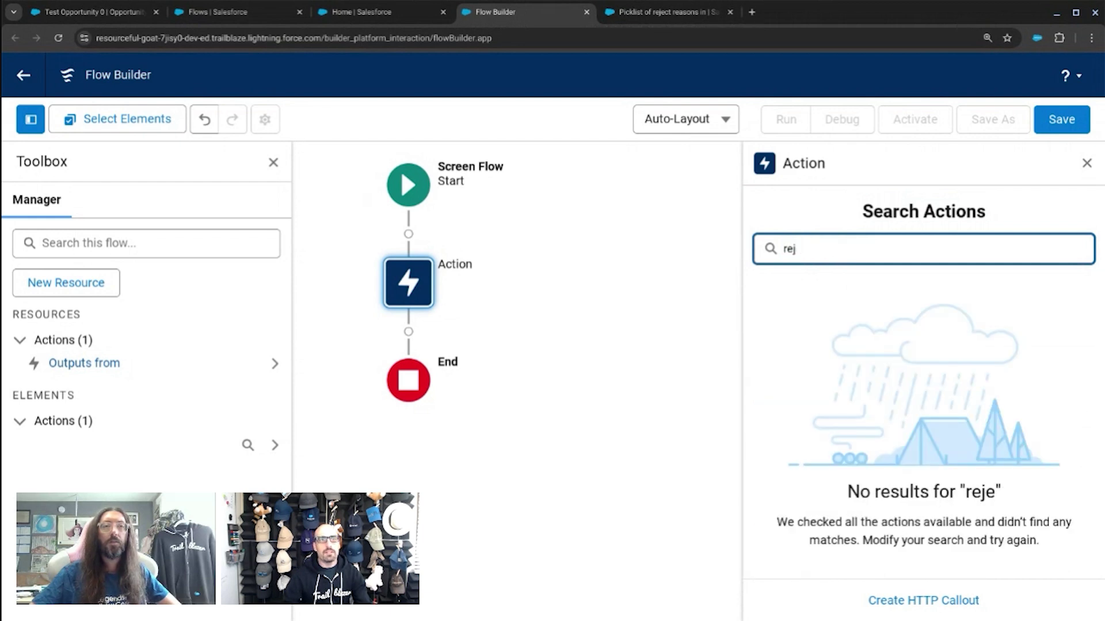
Search the flow actions for "approv" and open the Approvals category
text(app)
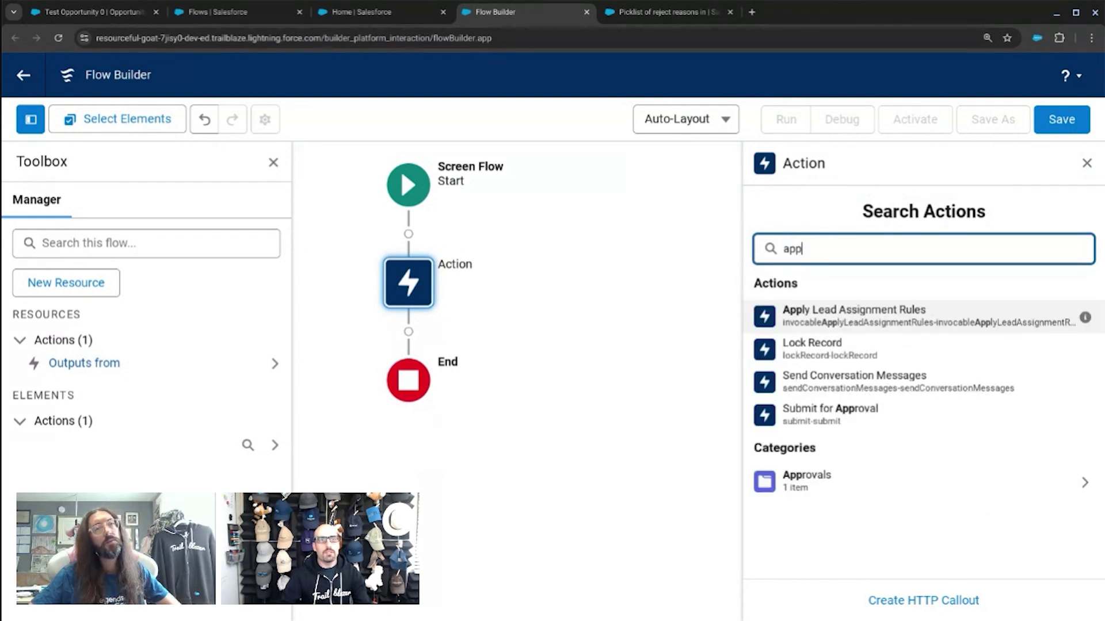
text(rove)
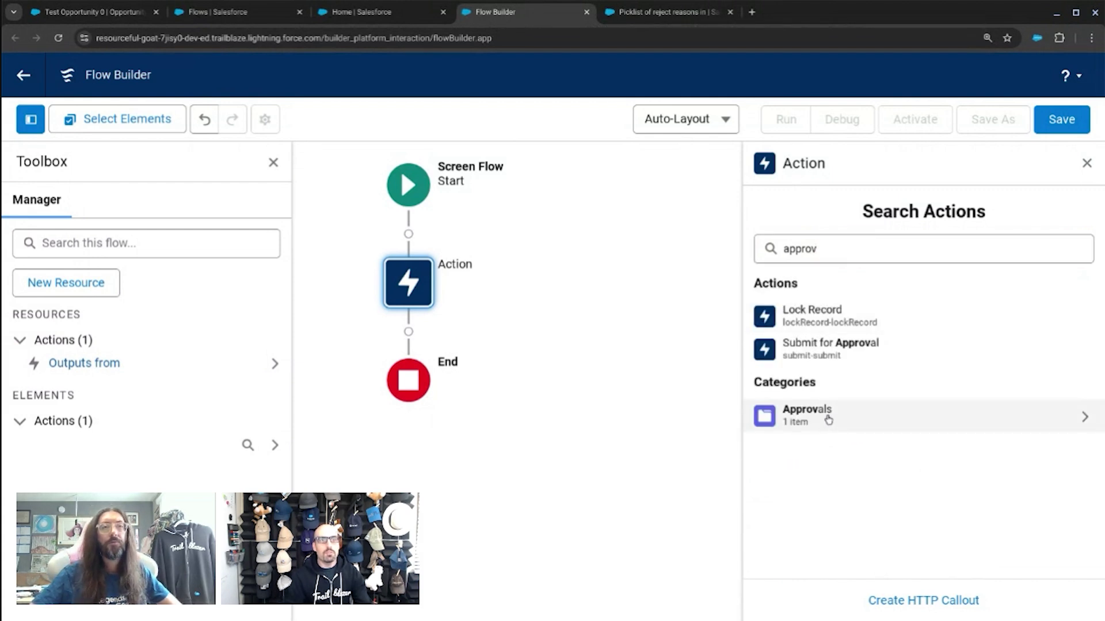
click(759, 418)
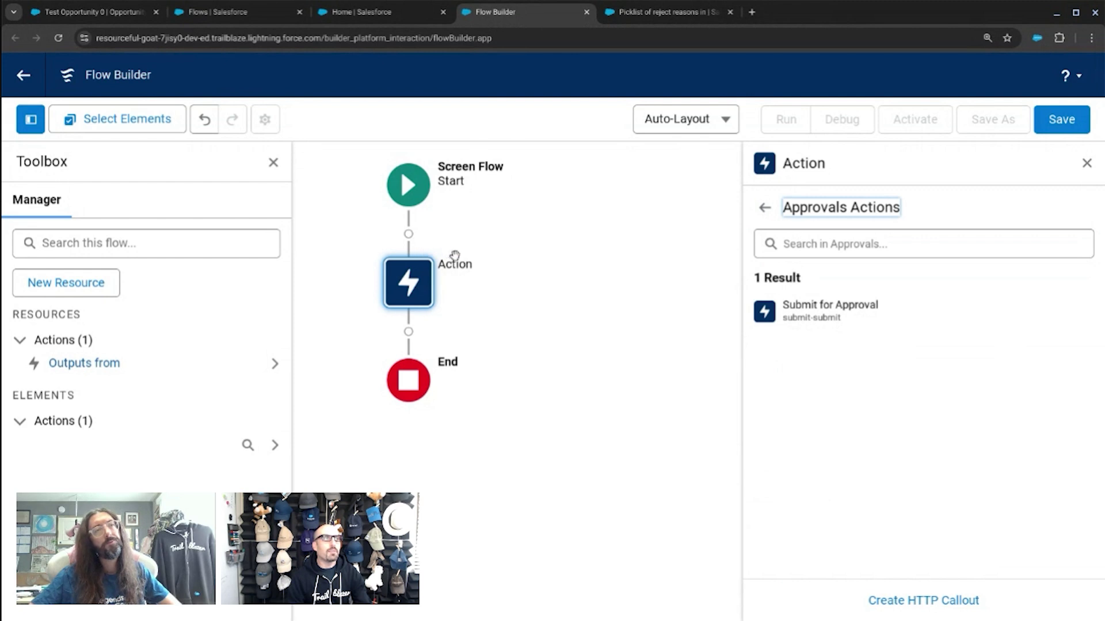
Browse the interaction, logic and data elements that can follow the Action element, and dismiss the list without adding one
click(408, 332)
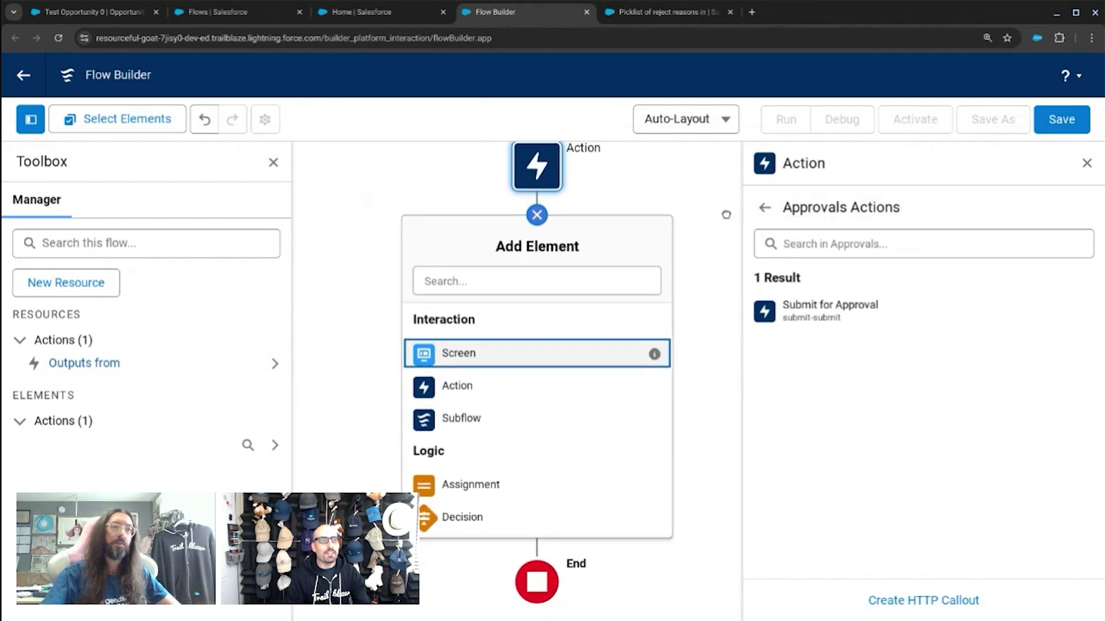
scroll(499, 415, down, 3)
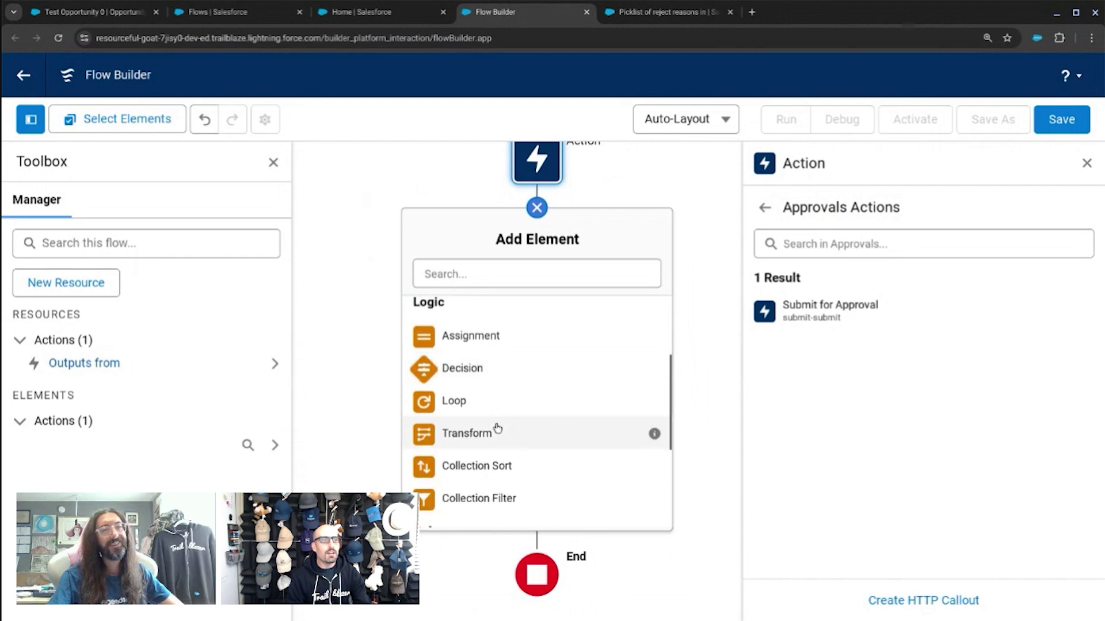
scroll(499, 426, down, 3)
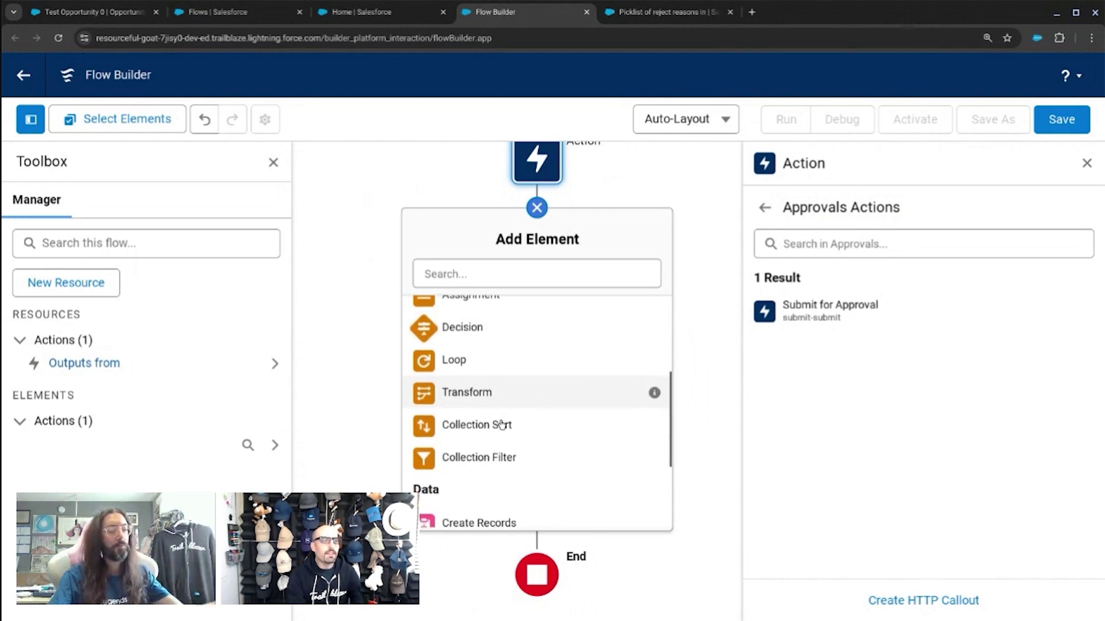
scroll(501, 424, down, 1)
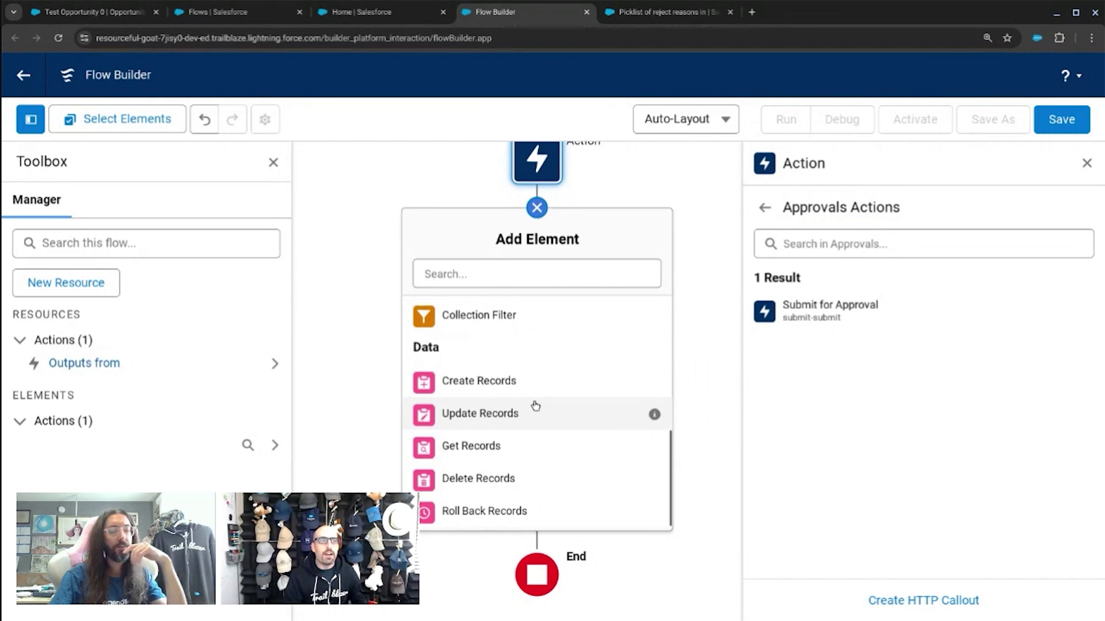
scroll(535, 406, up, 2)
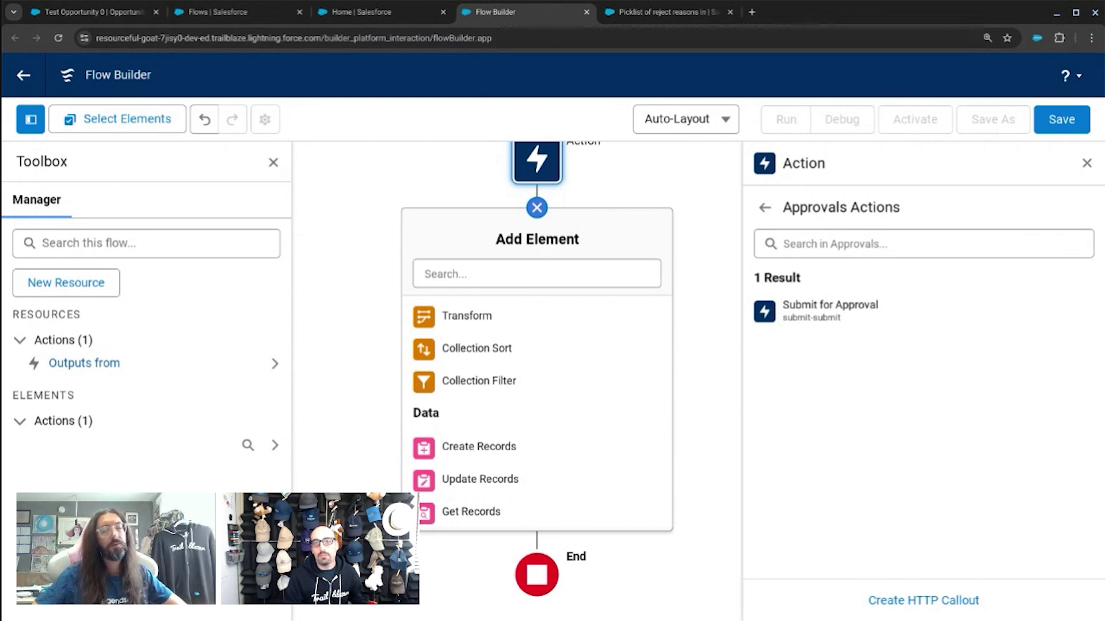
click(695, 217)
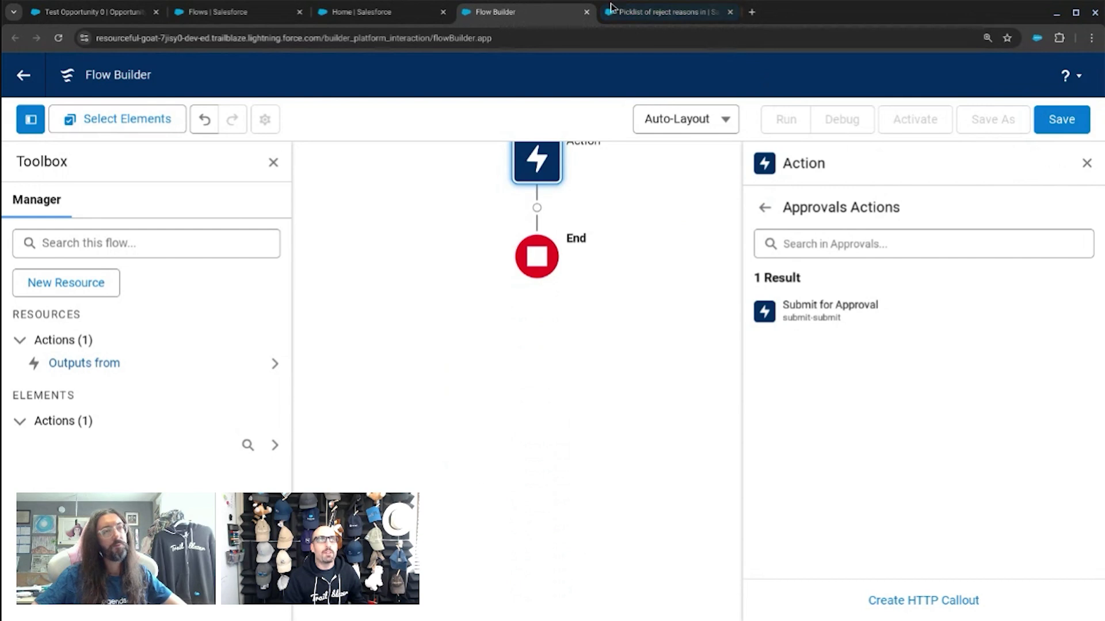
Switch to the Setup browser tab, find Approval Processes by searching "approval", and open the Opportunity Approval Process for editing
click(361, 17)
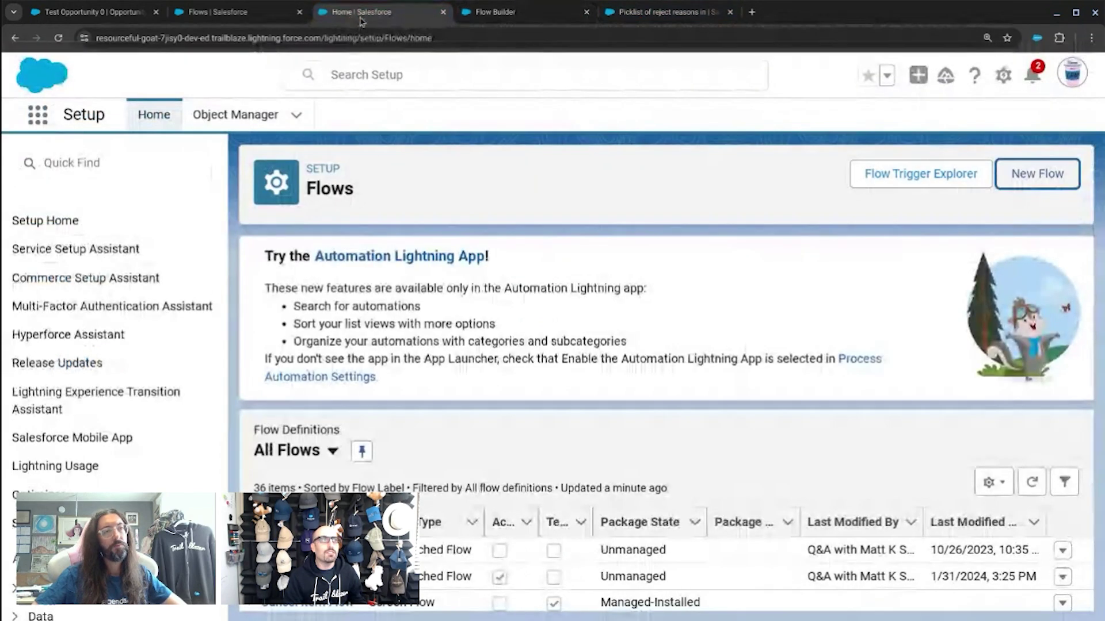
click(180, 166)
text(approval)
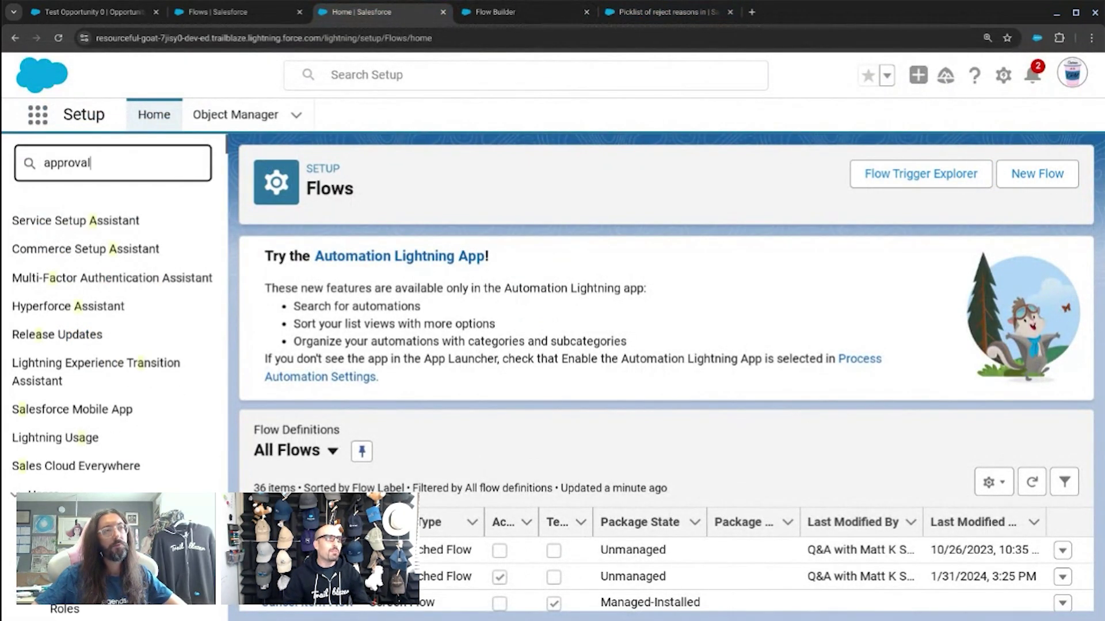
click(102, 324)
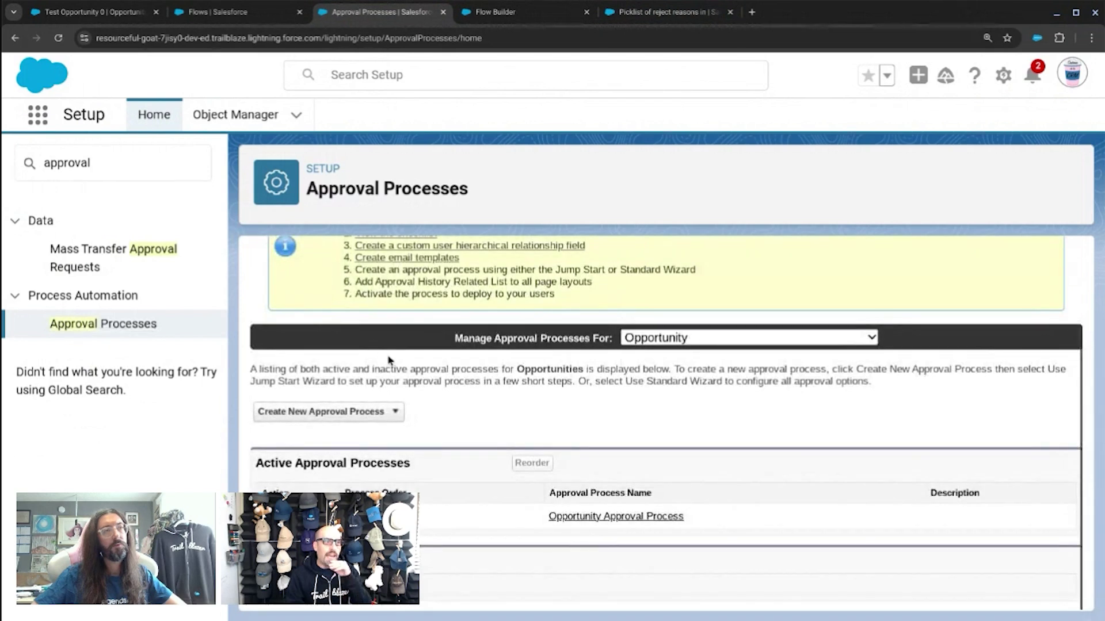
click(268, 516)
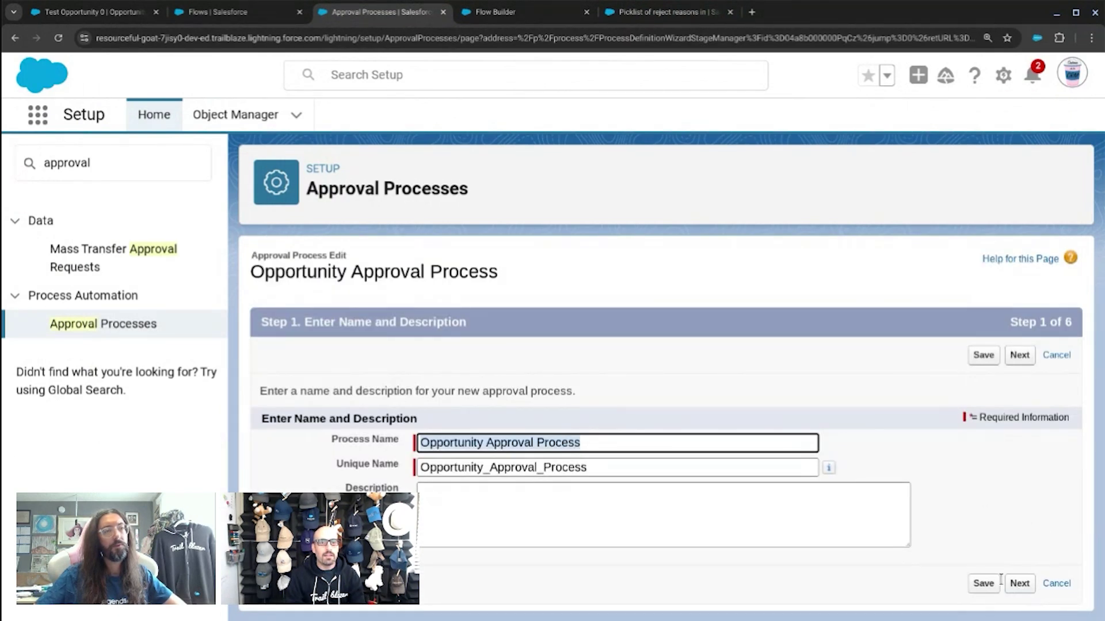
Review the entry criteria, record editability, notification, approval page and submitter settings of the Opportunity Approval Process, and leave without saving
click(1017, 583)
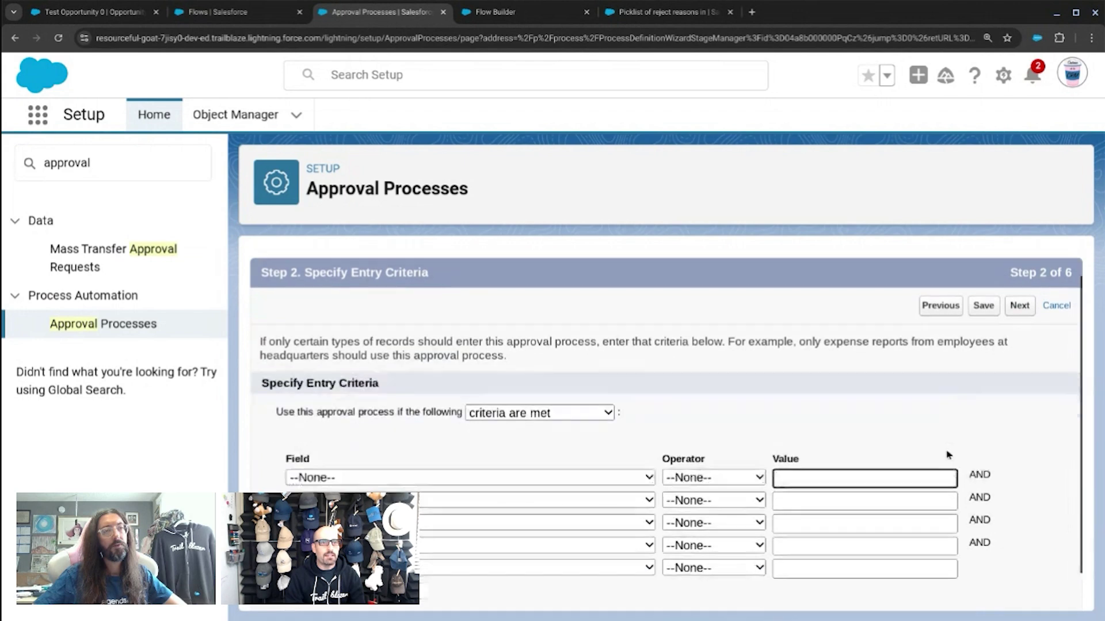
scroll(948, 455, down, 1)
click(1019, 592)
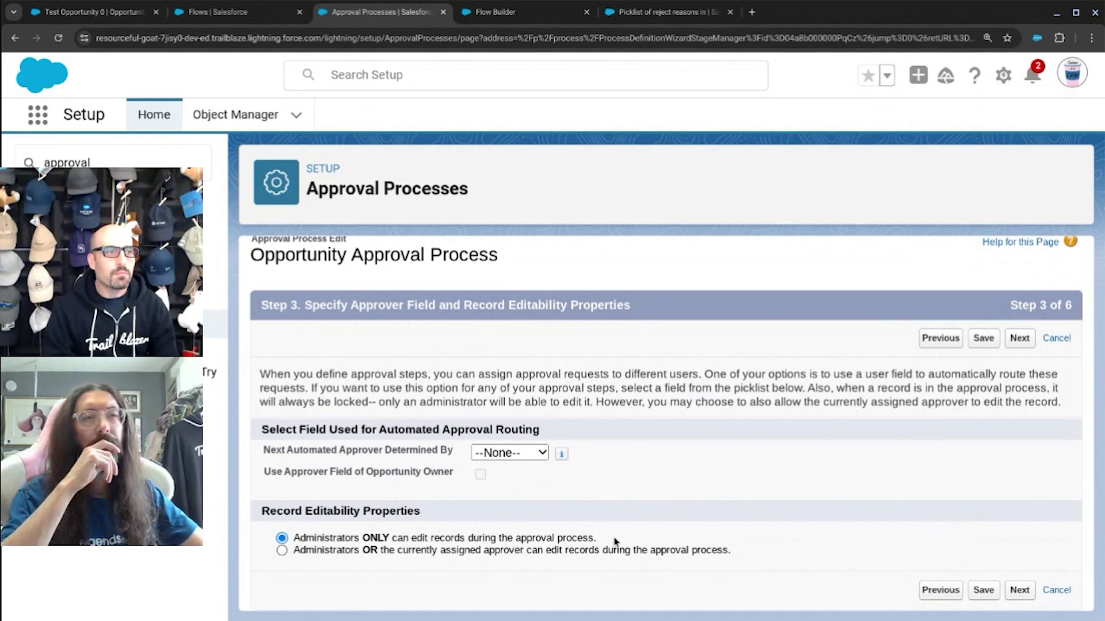
click(1020, 589)
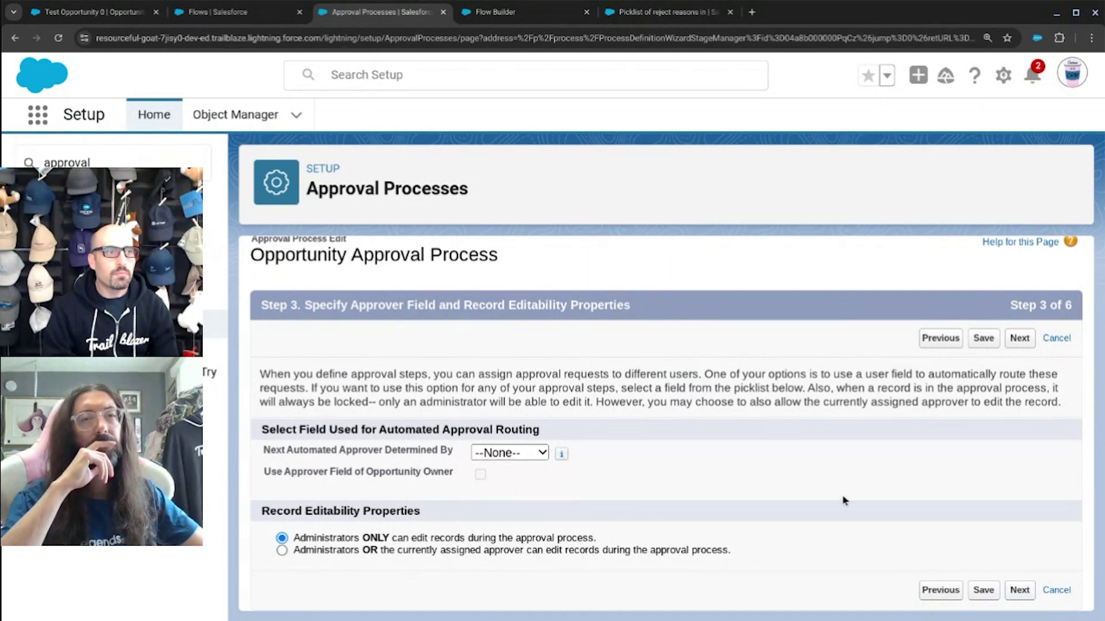
click(1019, 504)
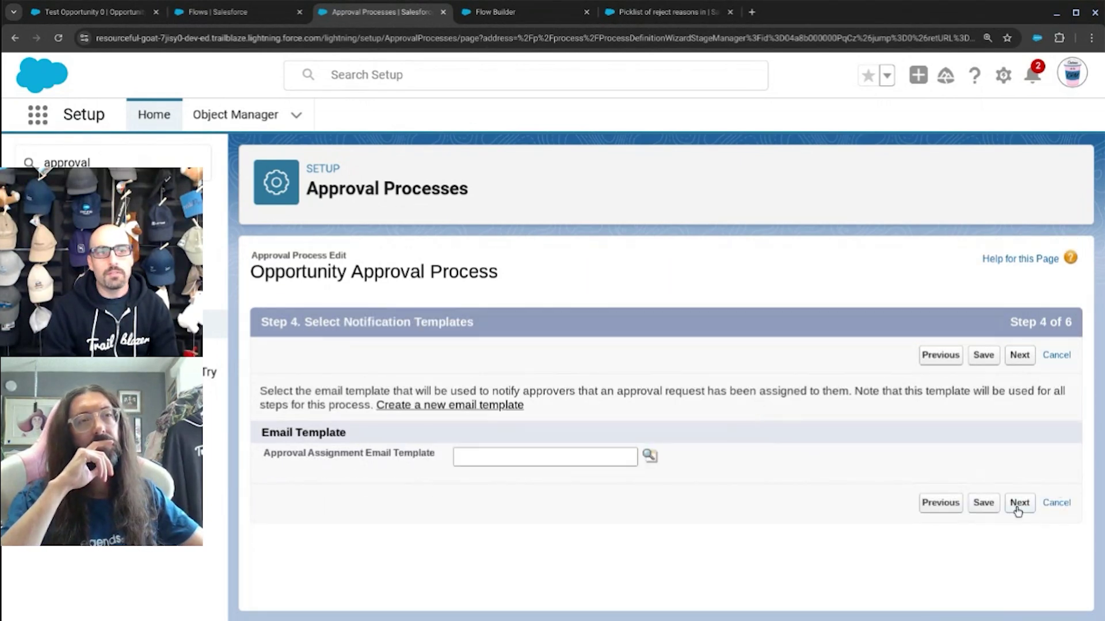
scroll(748, 440, down, 2)
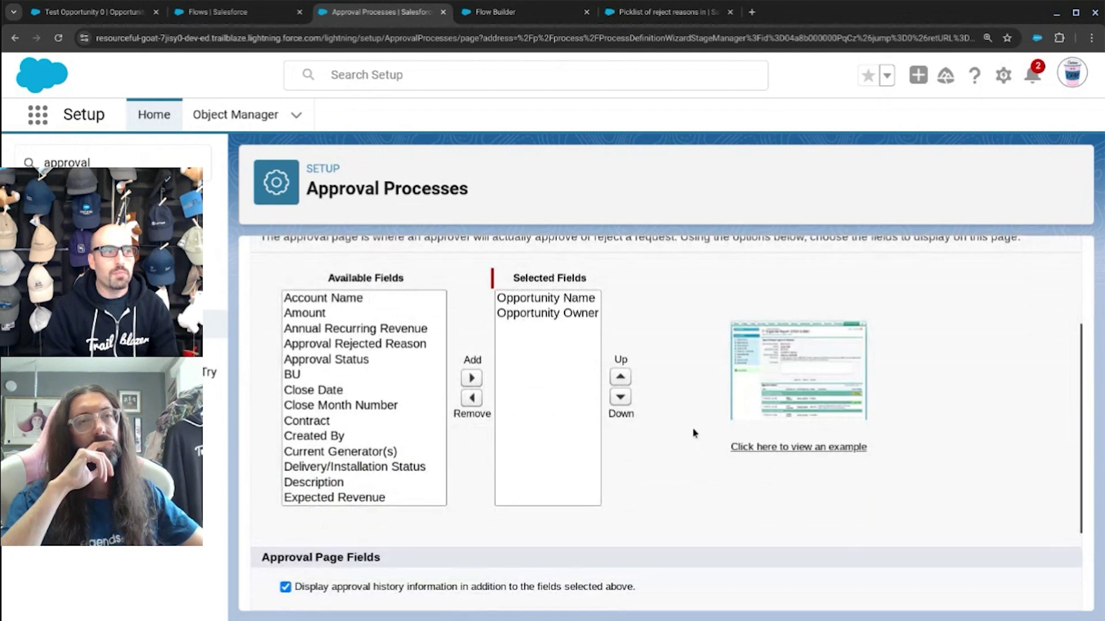
scroll(693, 432, down, 2)
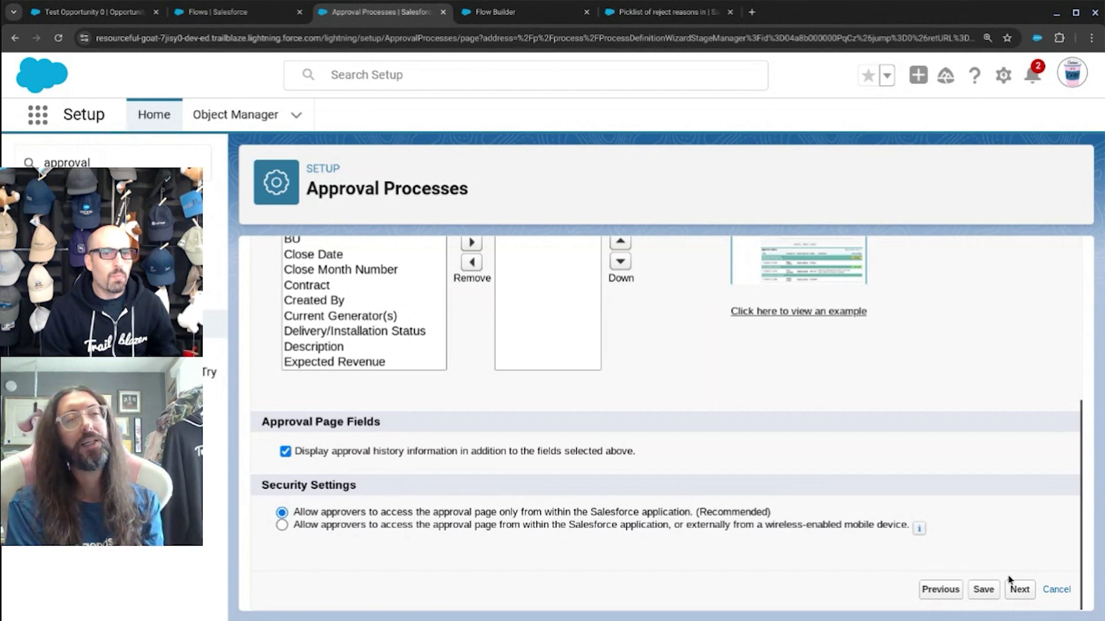
click(1019, 590)
scroll(834, 444, down, 3)
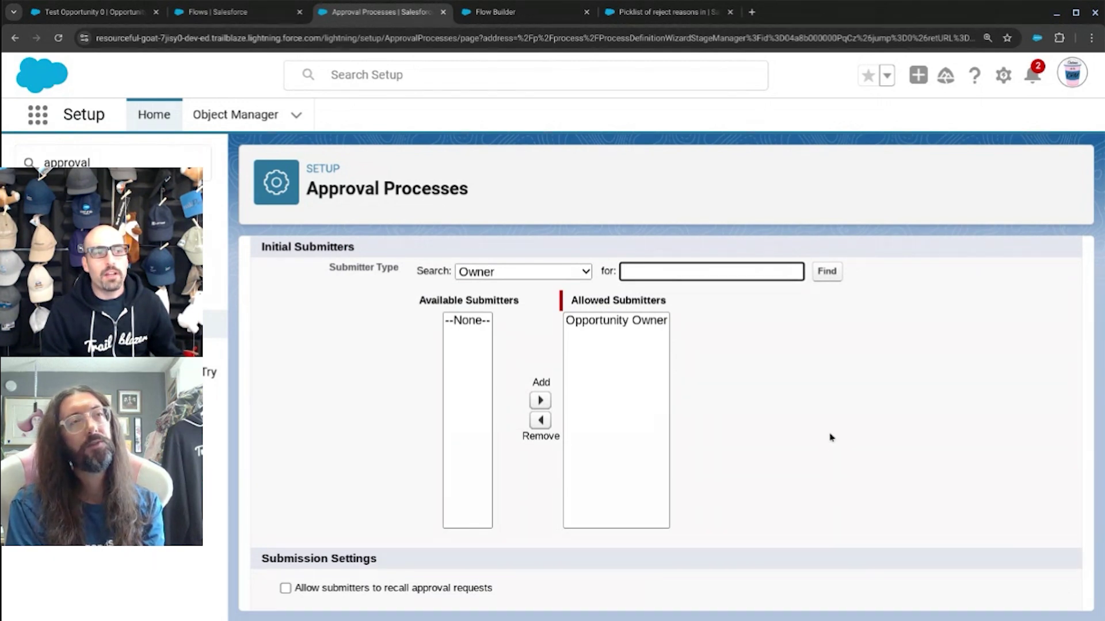
scroll(830, 440, down, 2)
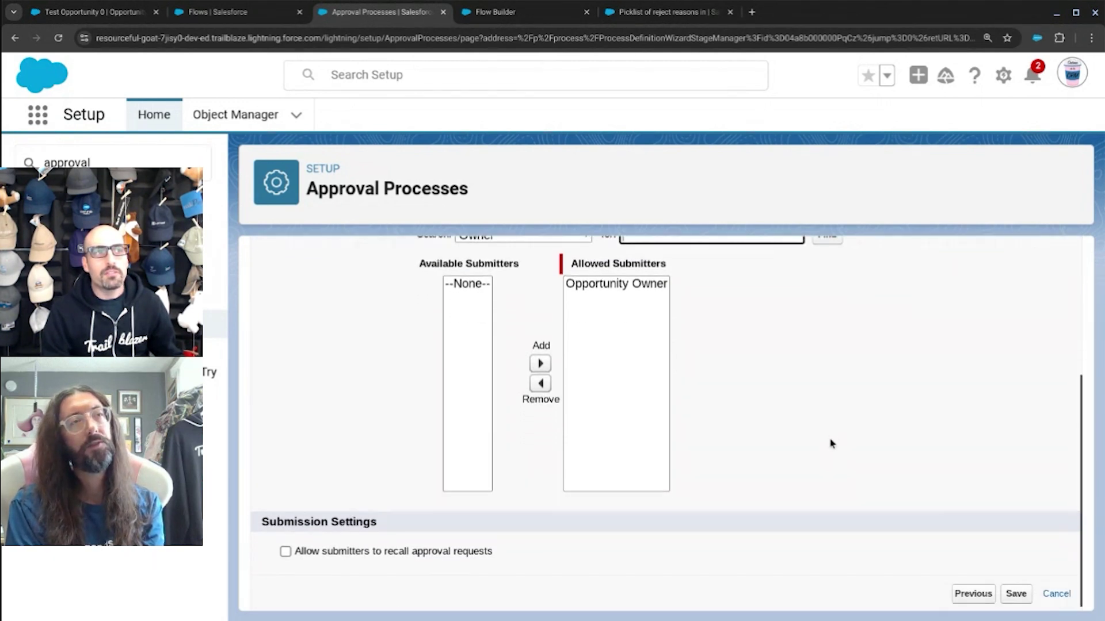
click(1056, 589)
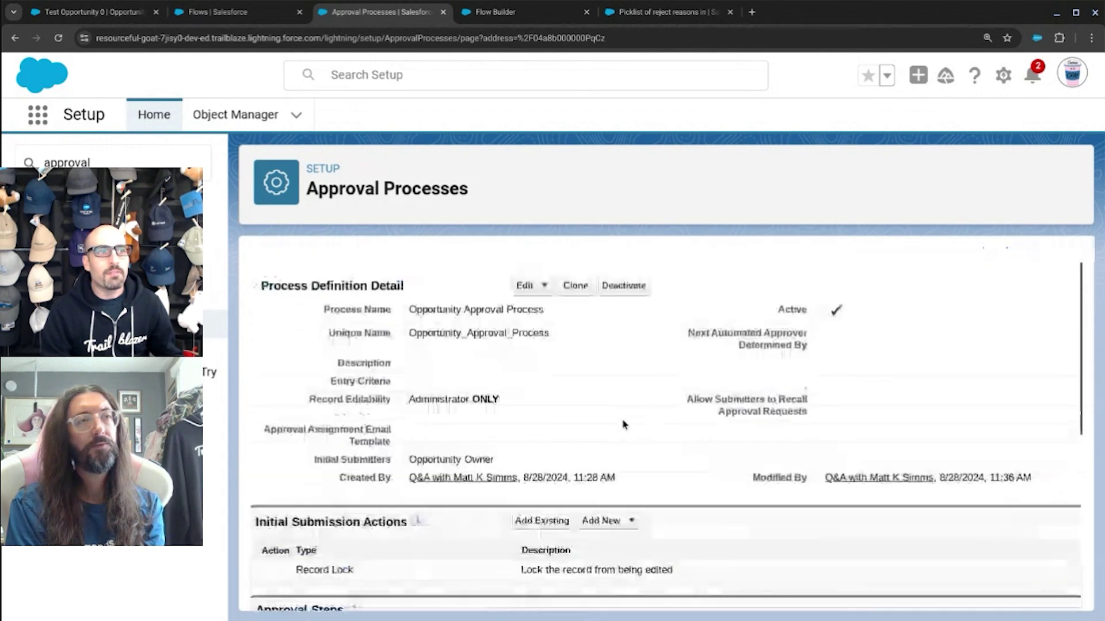
Review the approval process's steps, final approval, final rejection and recall actions, and open approval Step 1 for editing
scroll(624, 425, down, 2)
scroll(624, 404, down, 3)
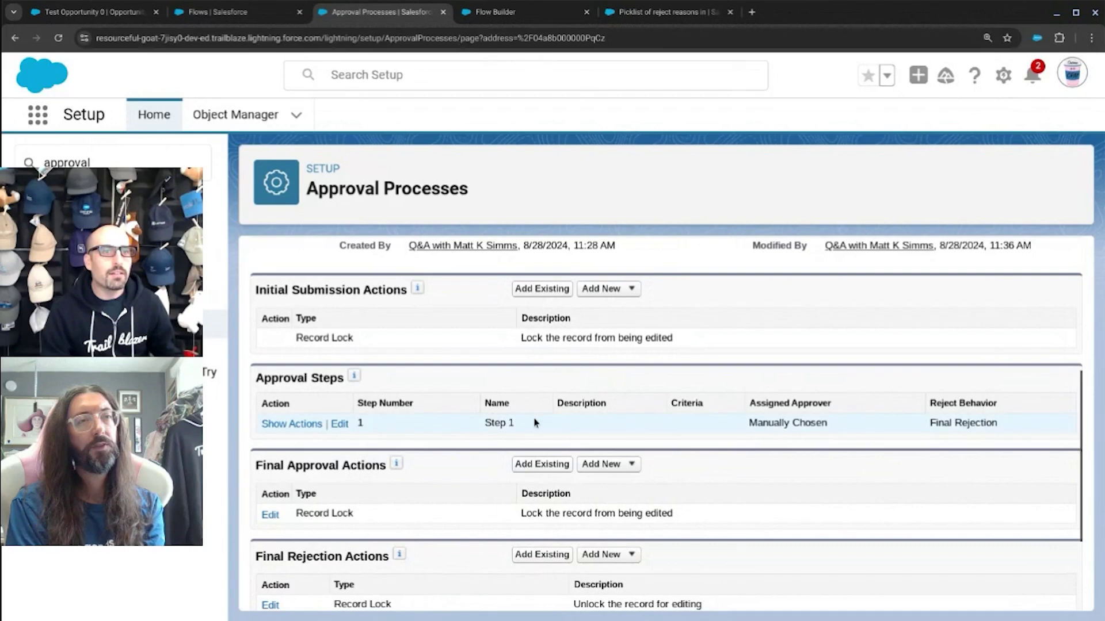
scroll(626, 429, down, 1)
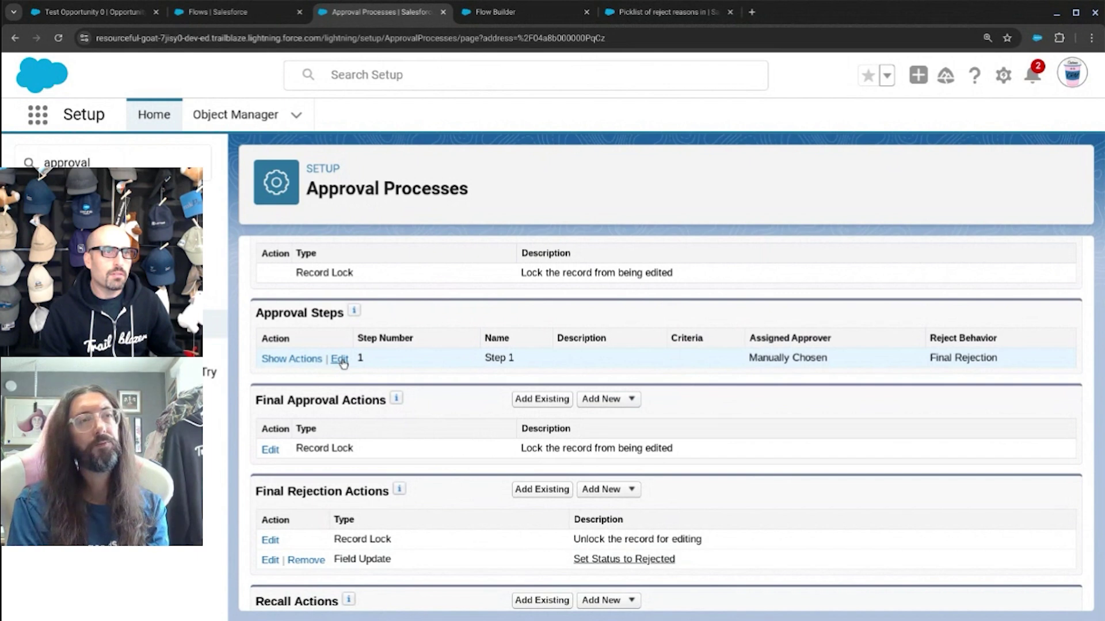
scroll(349, 371, down, 2)
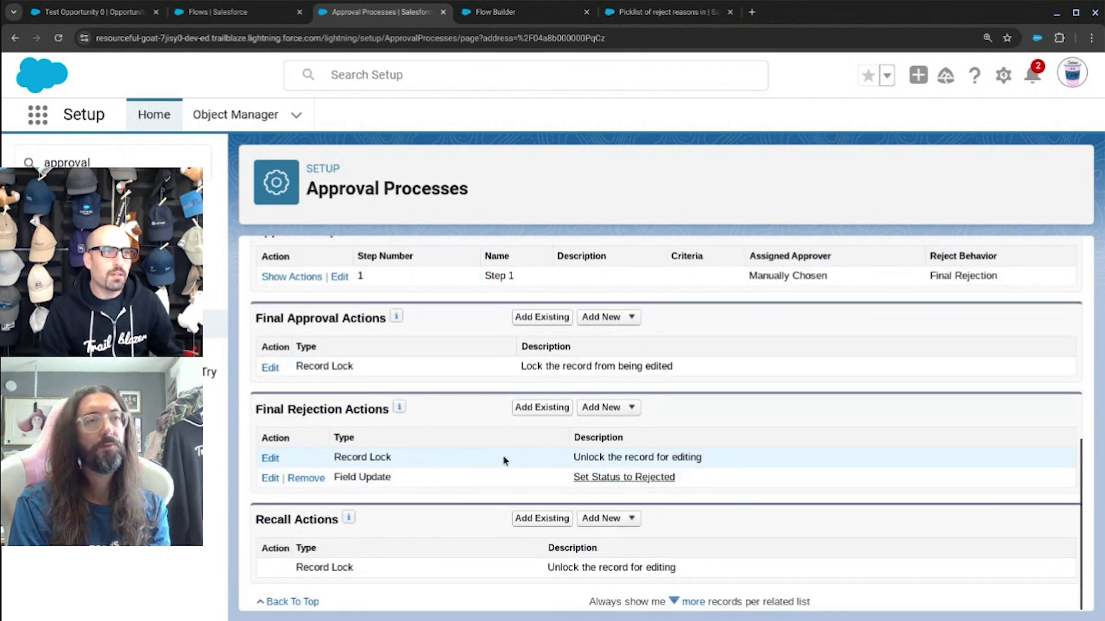
scroll(407, 387, up, 2)
click(337, 316)
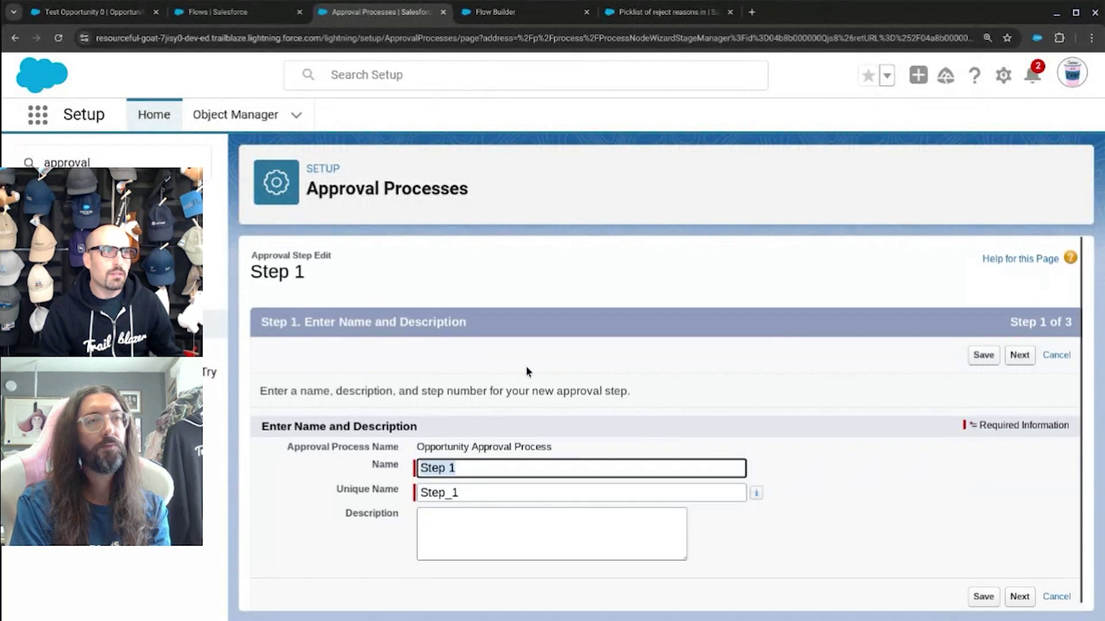
Review the entry criteria and assigned approver settings of approval Step 1, and save the step without changing them
click(1023, 598)
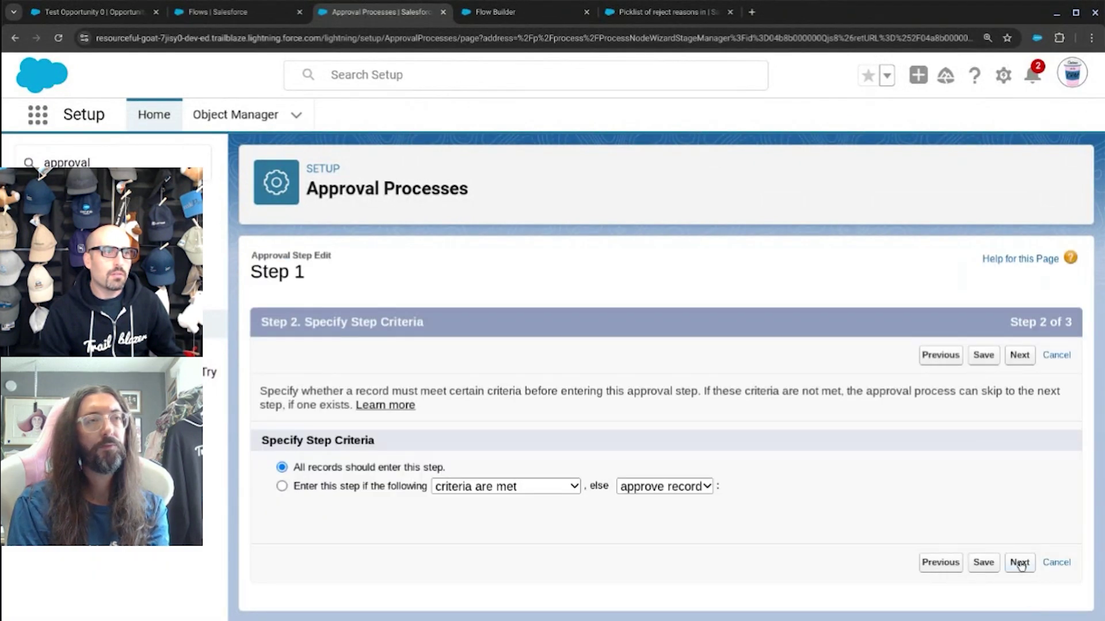
click(1020, 562)
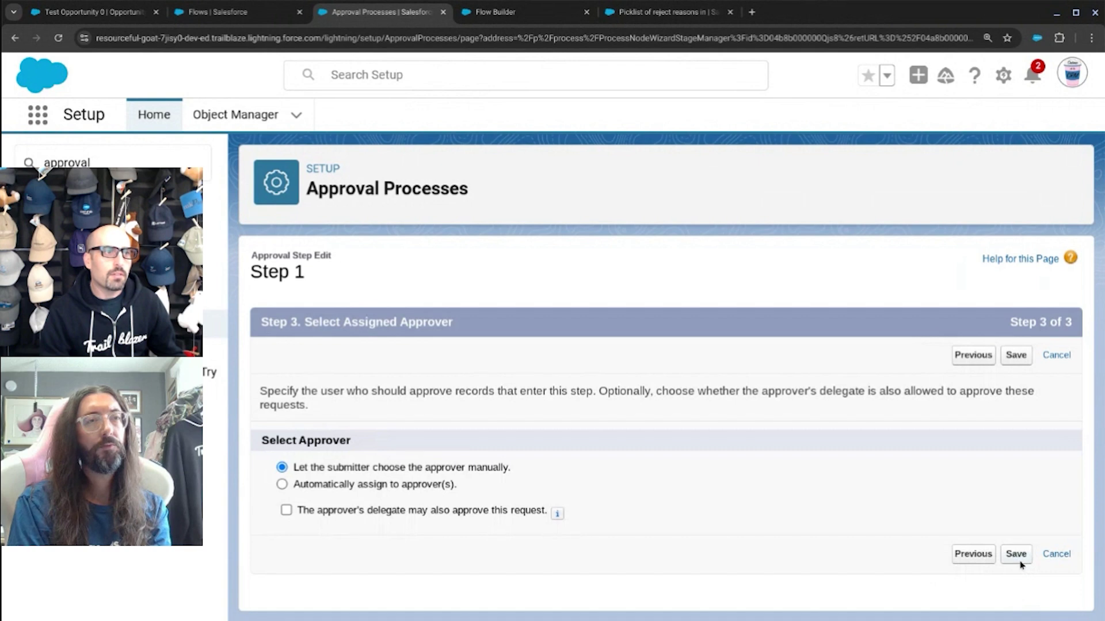
click(1017, 555)
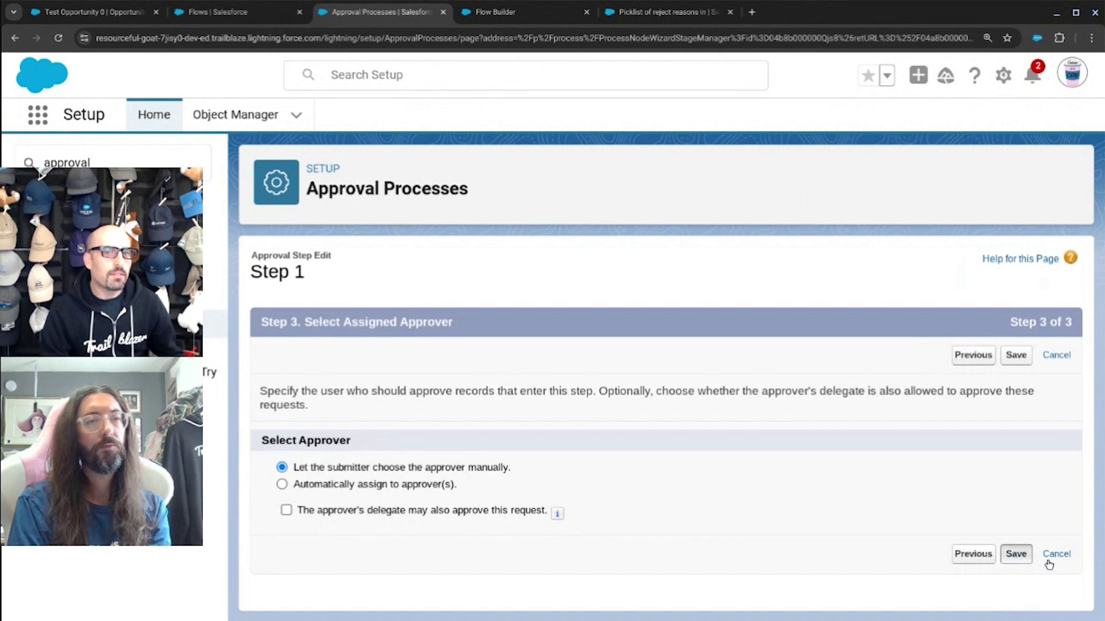
Look through the approval process's definition, its editable parts, and its submission, approval, rejection and recall action sections
scroll(732, 461, down, 4)
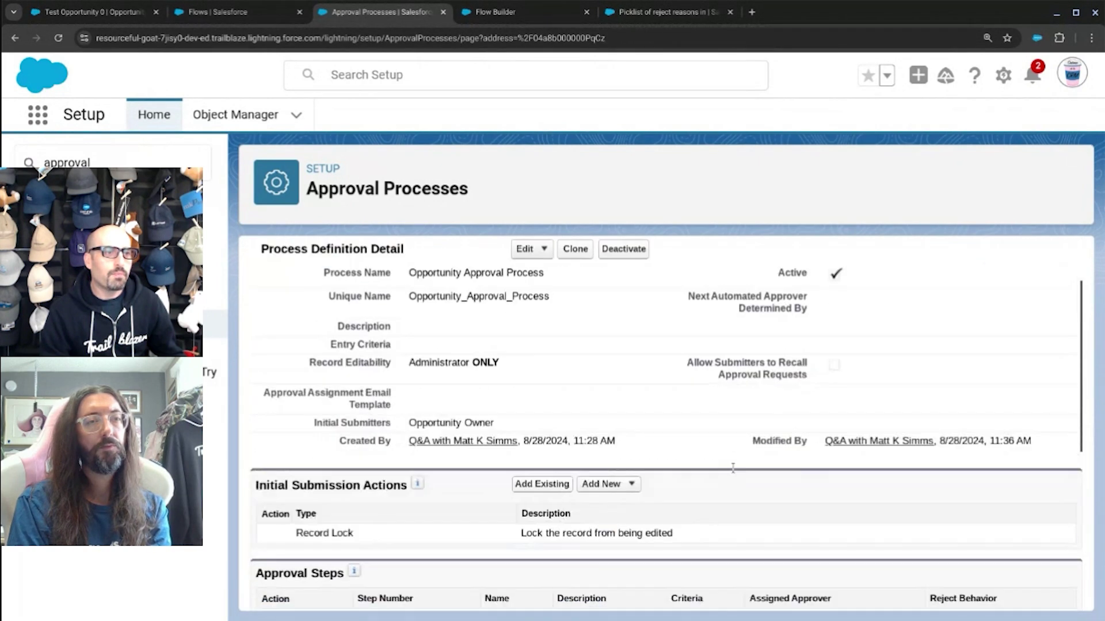
scroll(484, 451, down, 2)
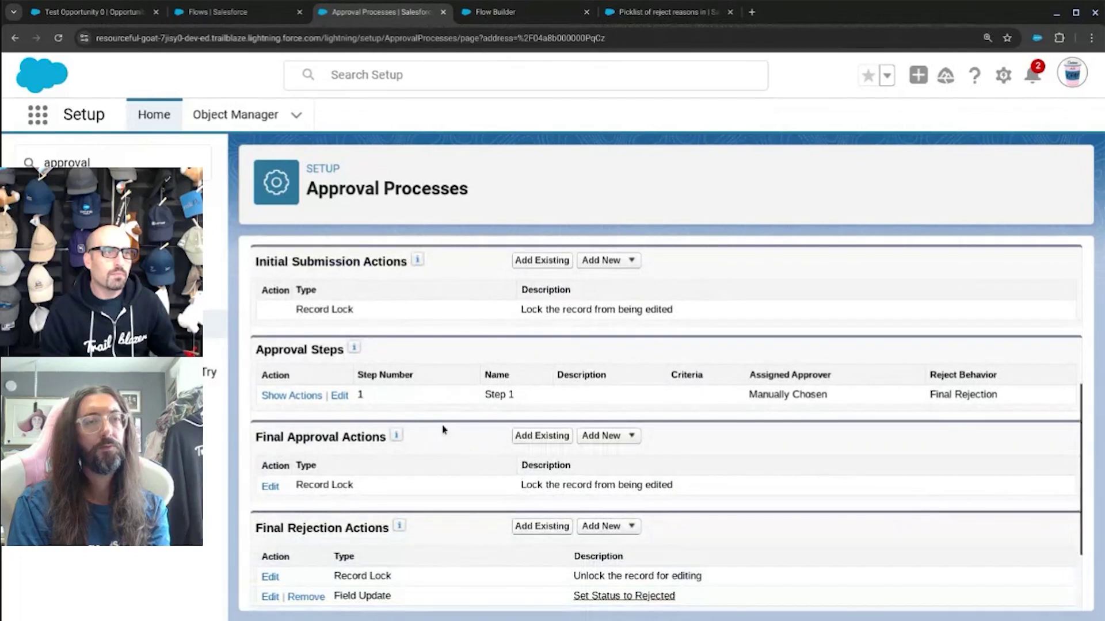
scroll(446, 419, up, 5)
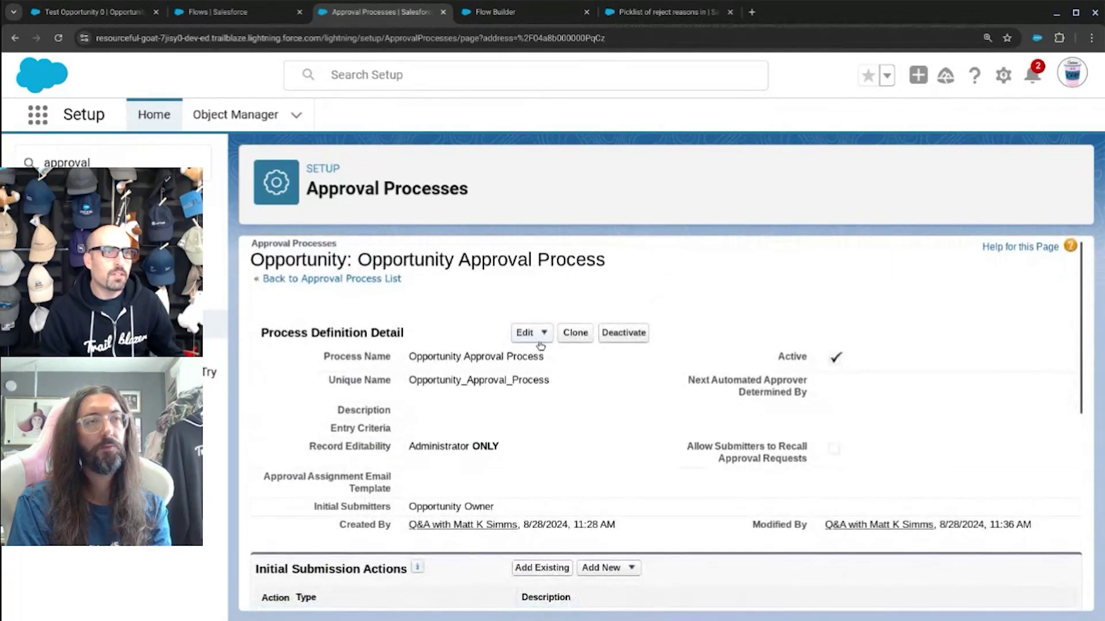
click(542, 335)
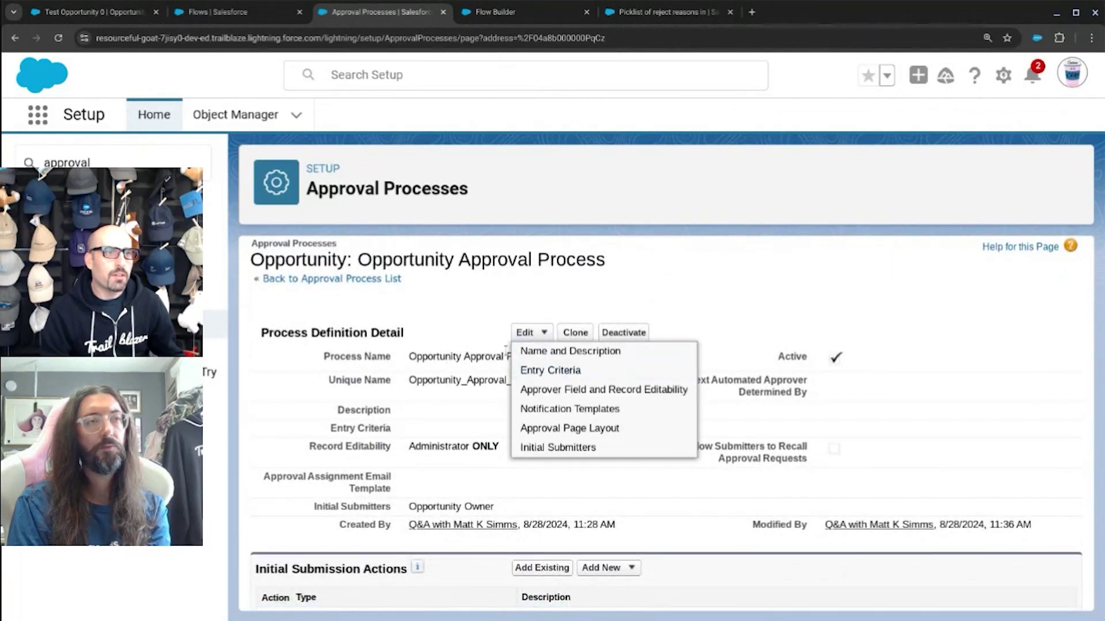
scroll(469, 311, down, 5)
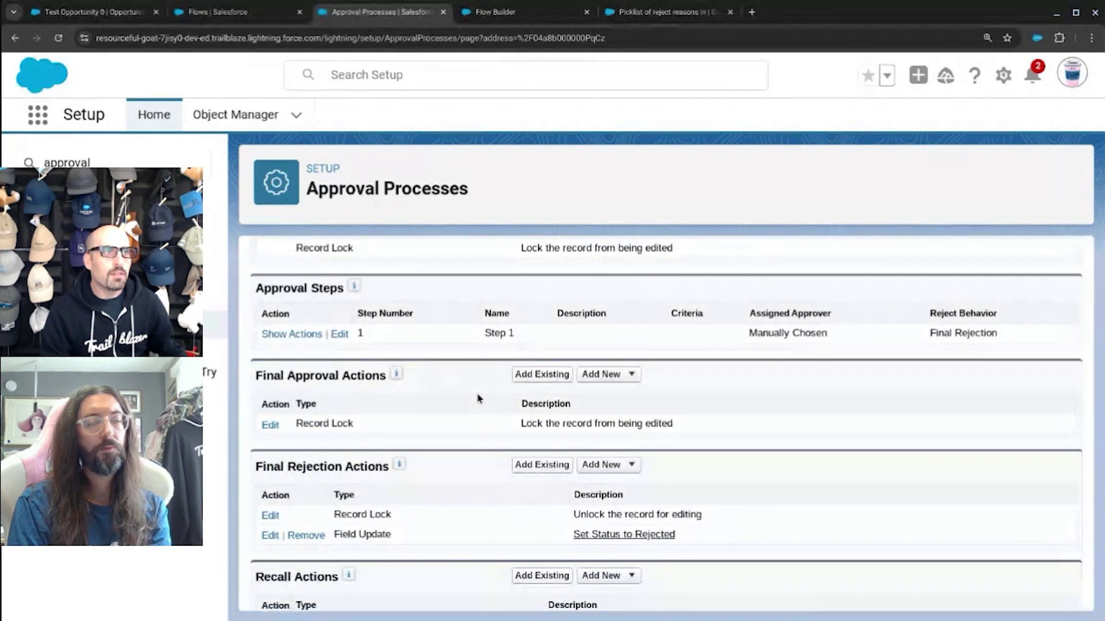
scroll(478, 398, up, 3)
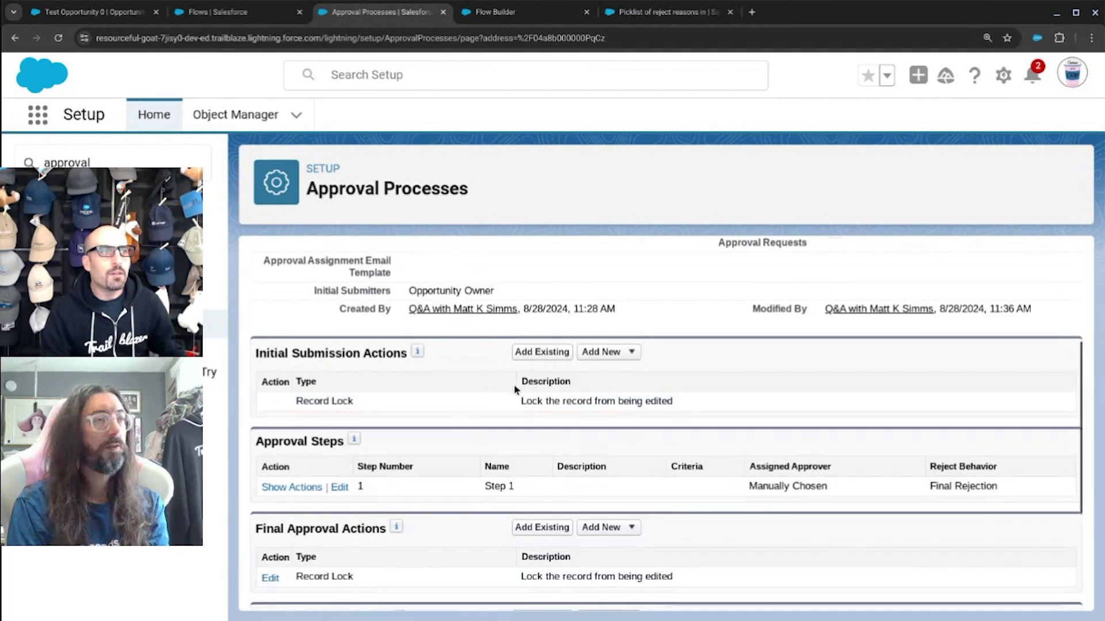
Check the options for new initial submission actions, the final rejection actions and the editable definition settings for a rejected-reason requirement
click(626, 352)
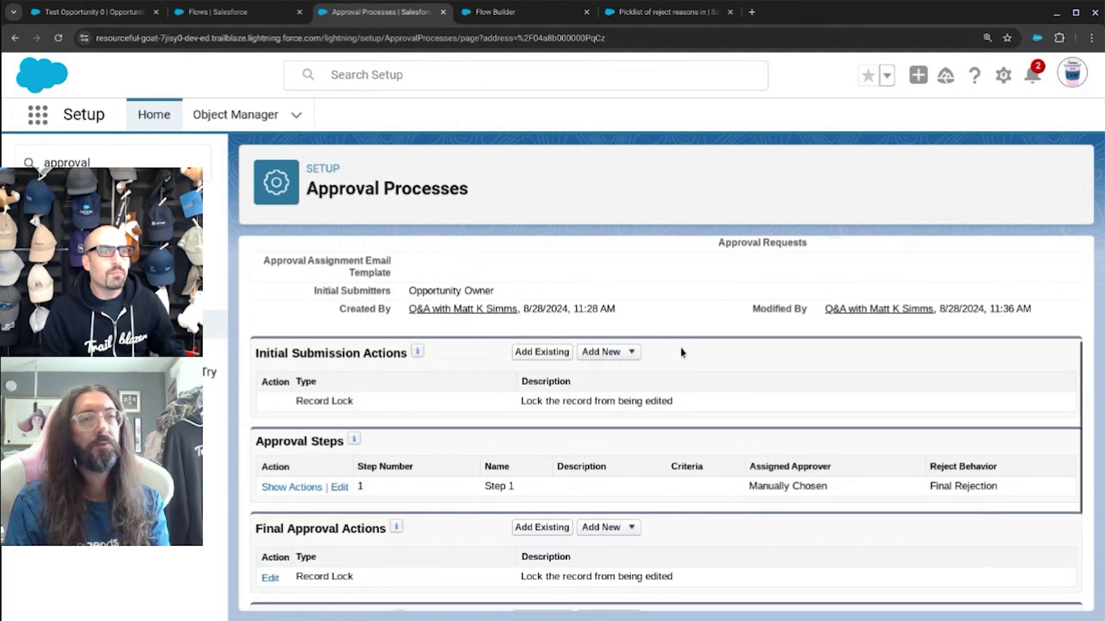
scroll(634, 434, down, 2)
scroll(634, 434, down, 2)
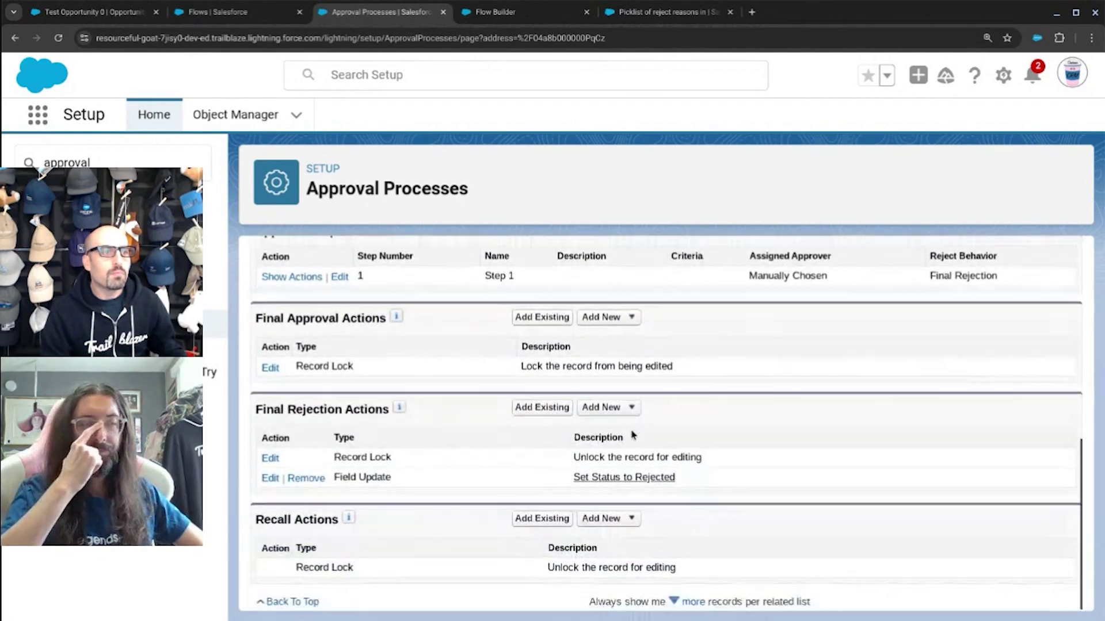
scroll(514, 410, up, 7)
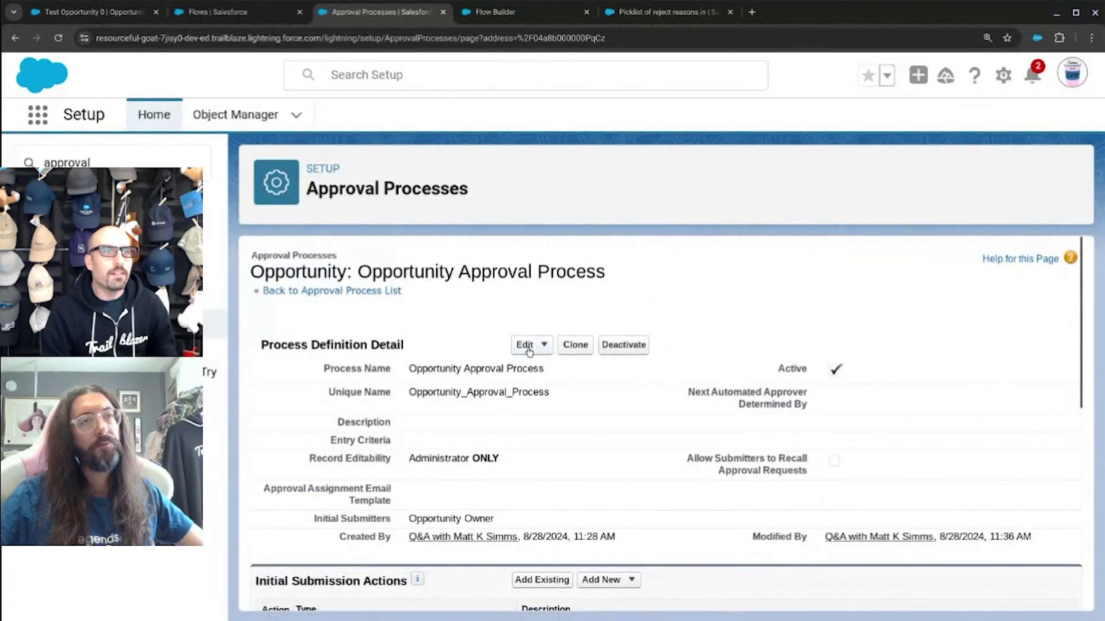
click(526, 345)
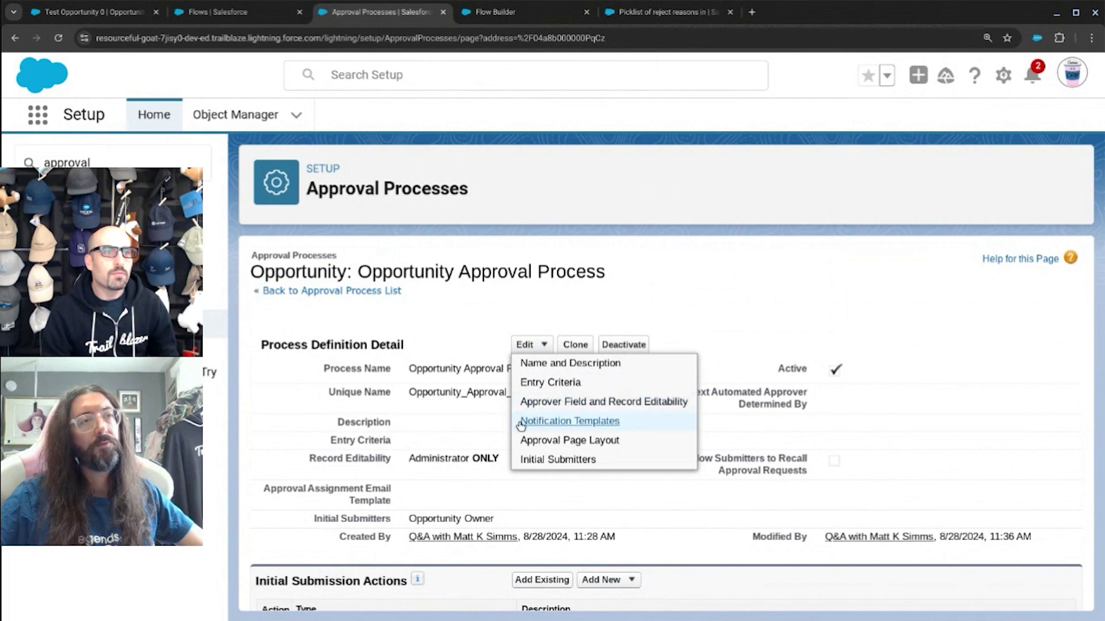
scroll(475, 443, down, 3)
scroll(473, 444, down, 1)
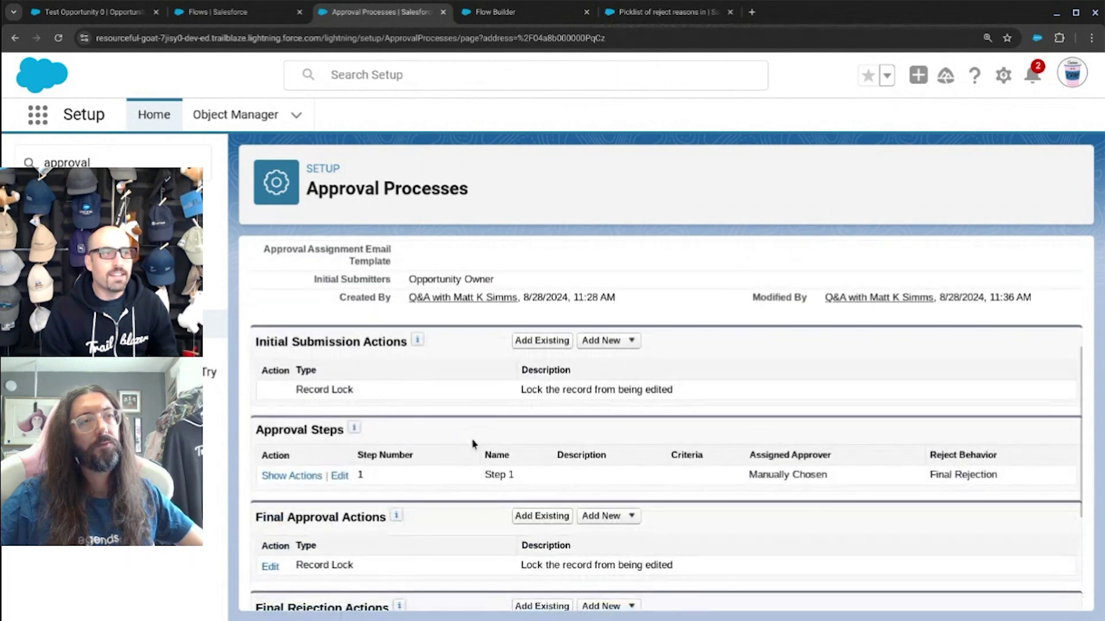
Reopen approval Step 1 for editing, check its name, criteria and approver settings again, and cancel without saving
click(341, 478)
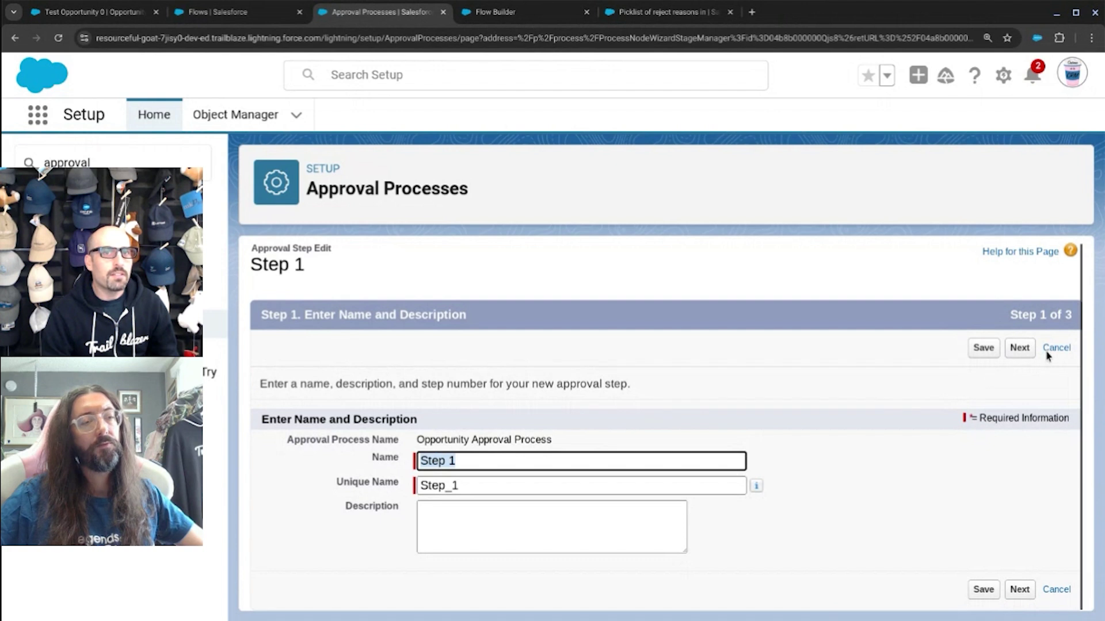
click(1027, 354)
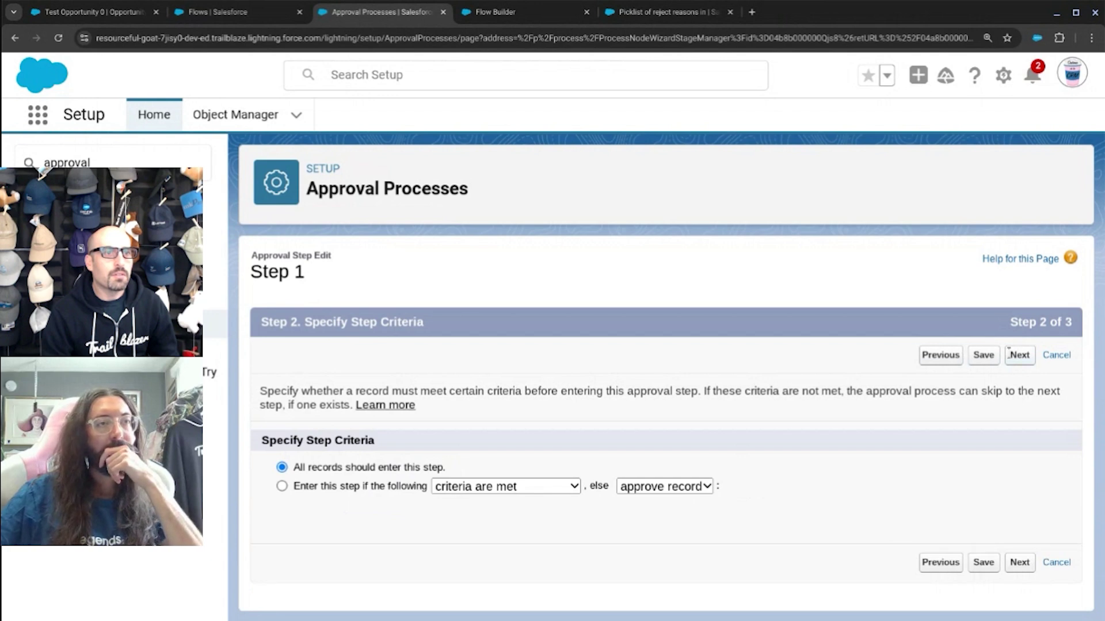
click(1019, 355)
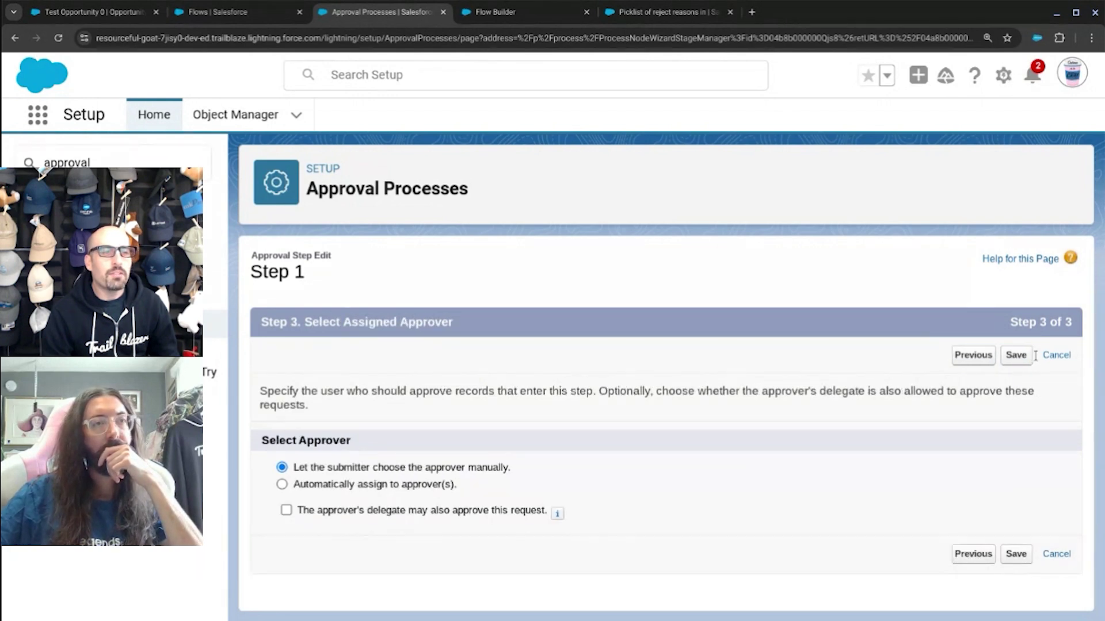
click(1059, 355)
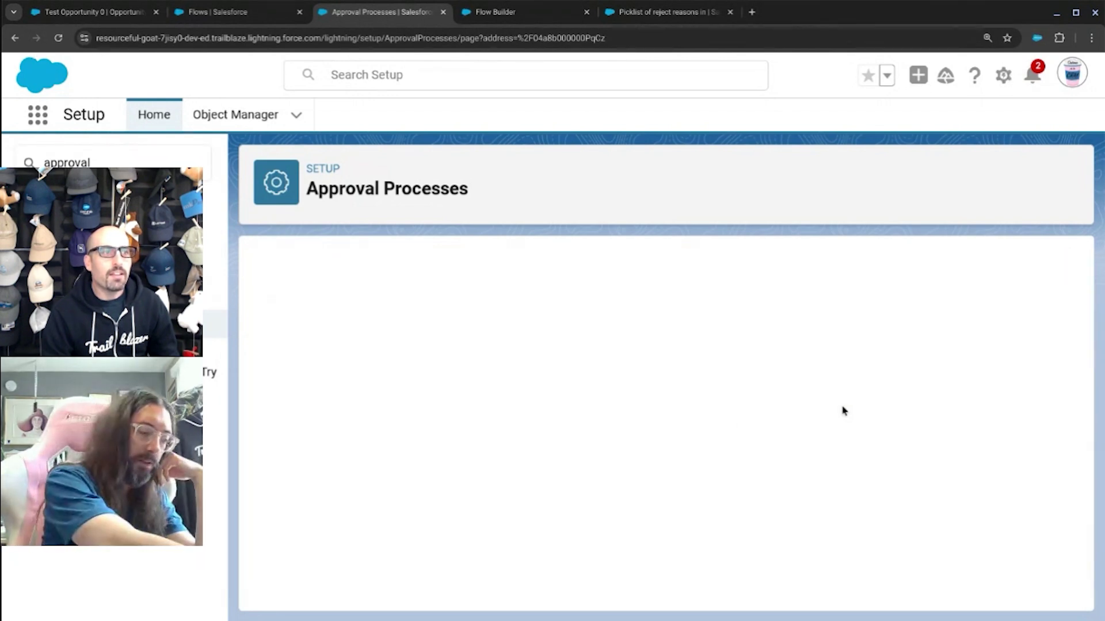
Deactivate the Opportunity Approval Process and show the approval and rejection actions of Step 1
click(606, 354)
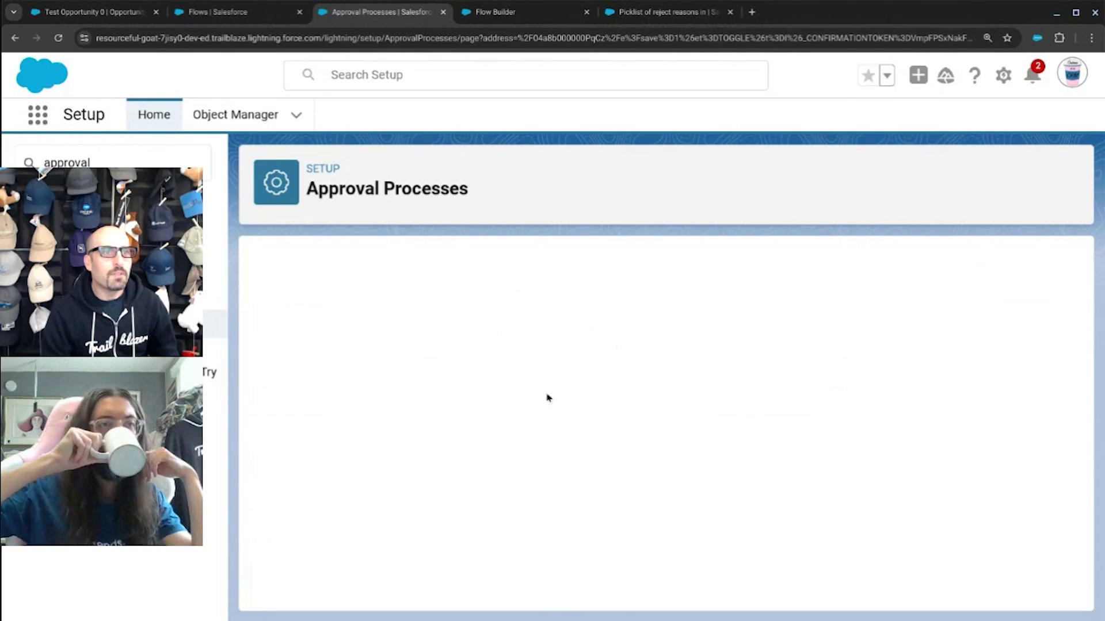
scroll(509, 412, down, 5)
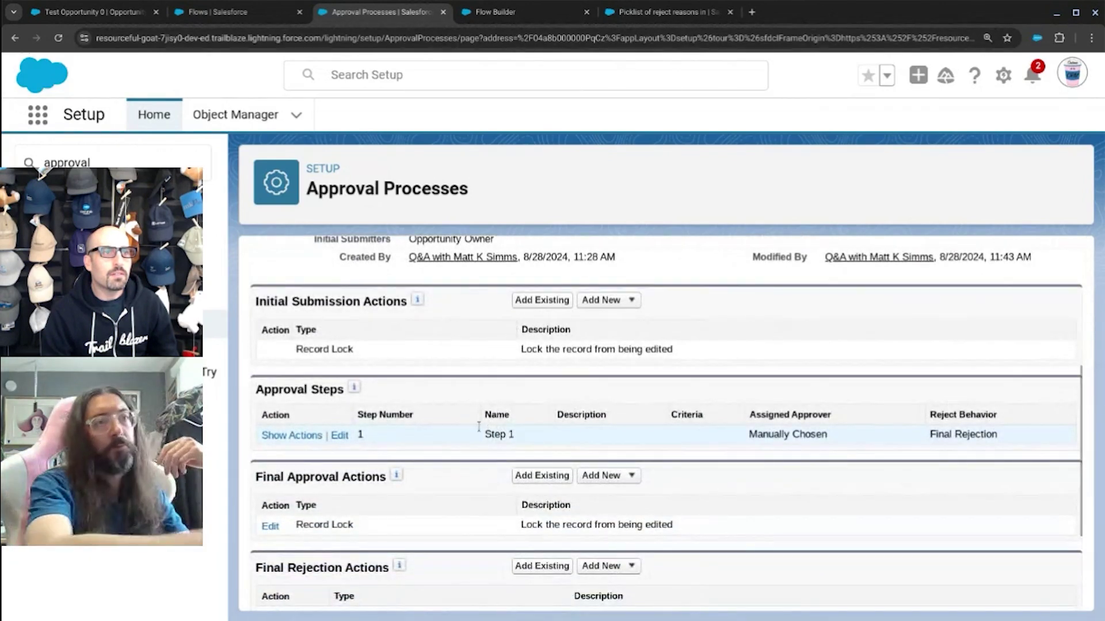
click(276, 436)
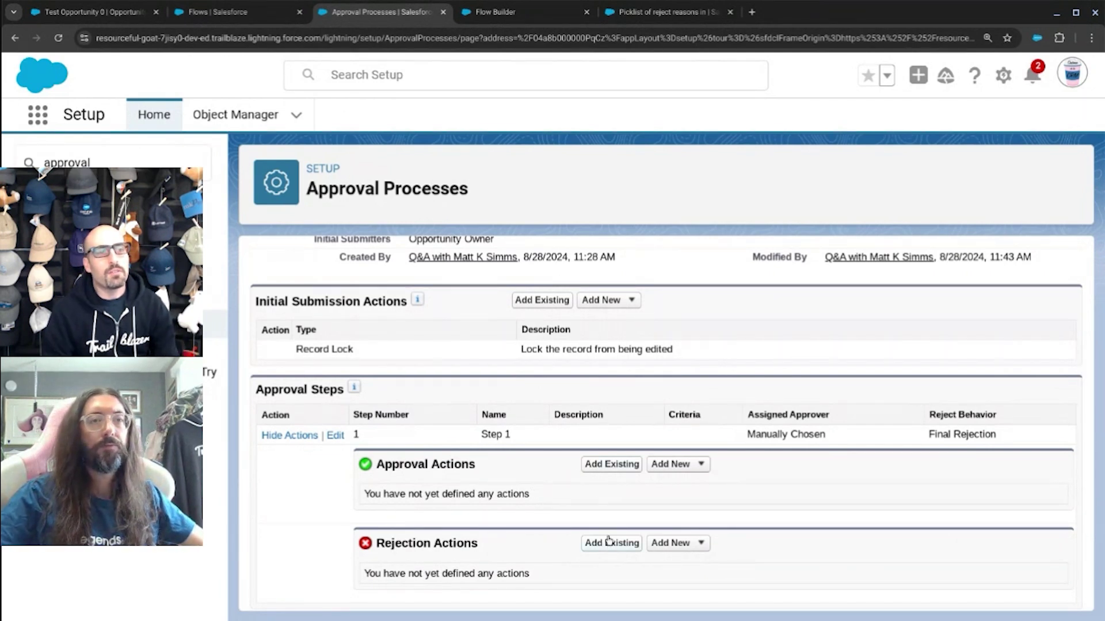
Examine which new and existing actions can be added to Step 1's rejection actions, and leave without adding one
scroll(608, 541, down, 2)
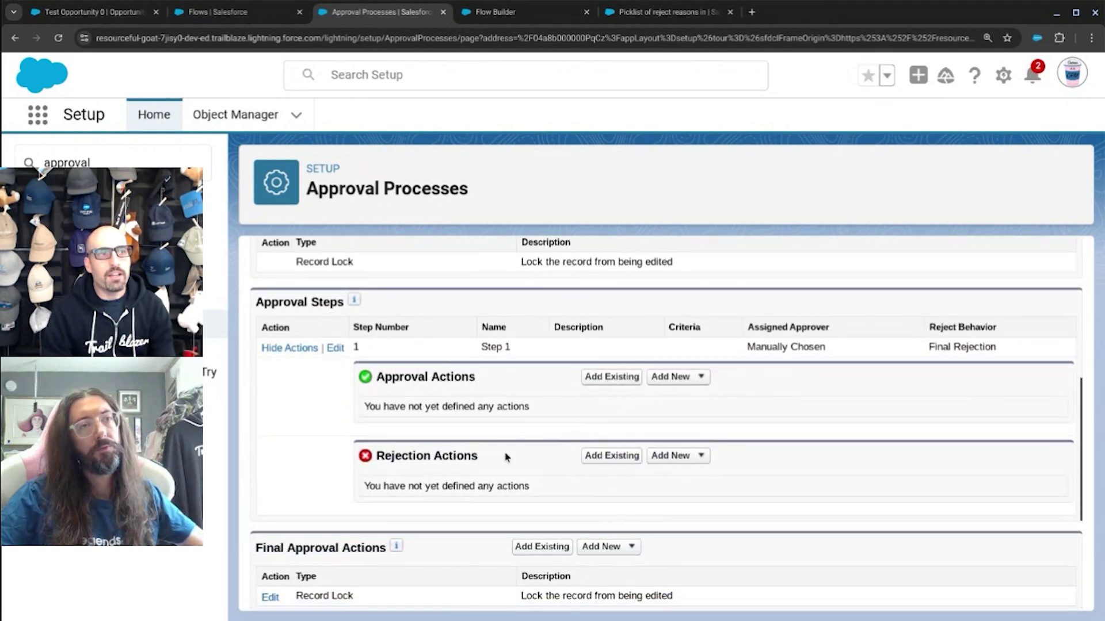
click(670, 456)
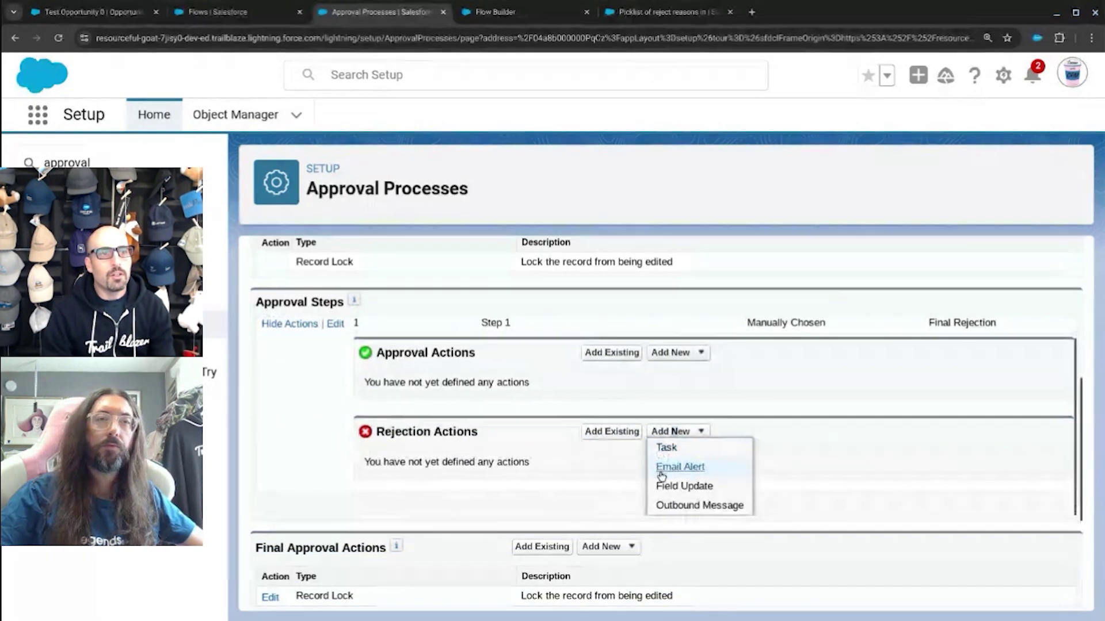
scroll(621, 467, down, 1)
click(618, 456)
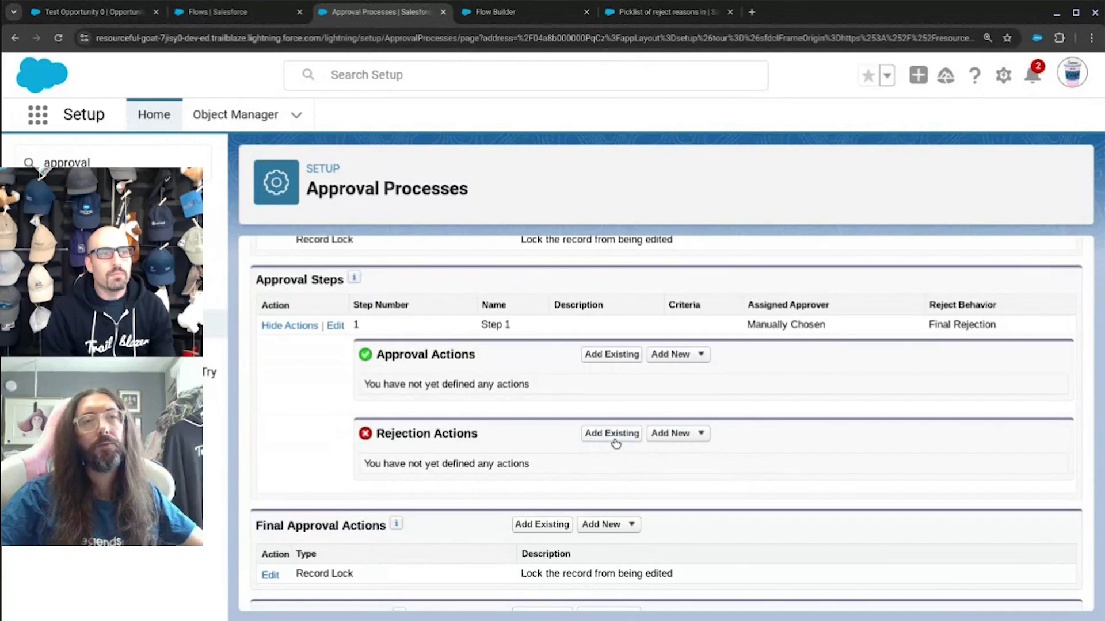
scroll(615, 443, down, 3)
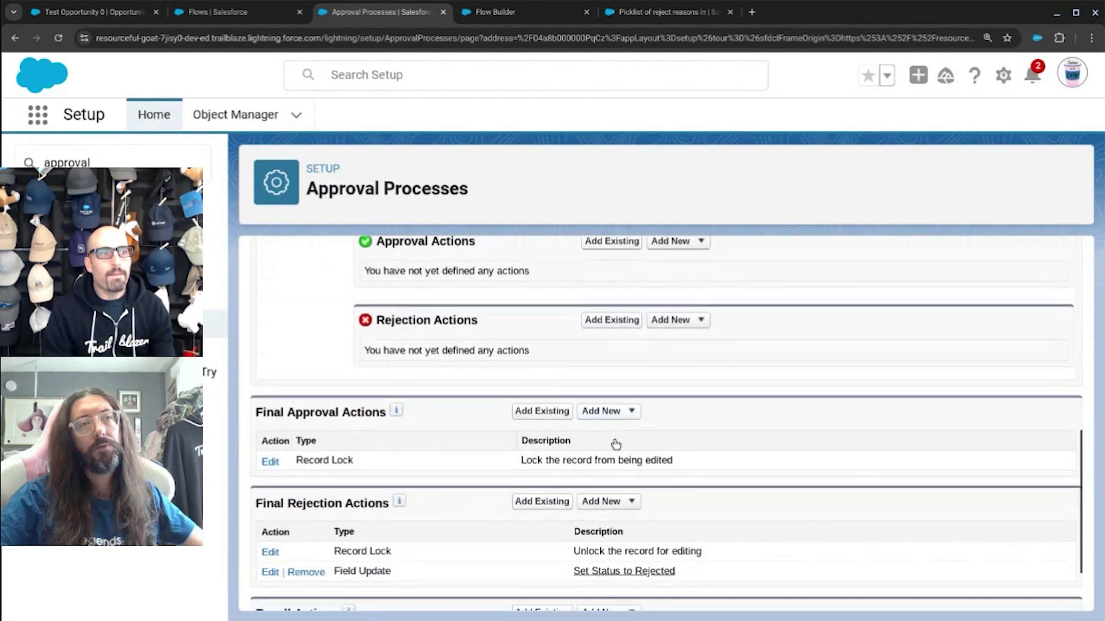
scroll(614, 443, up, 1)
scroll(615, 432, up, 1)
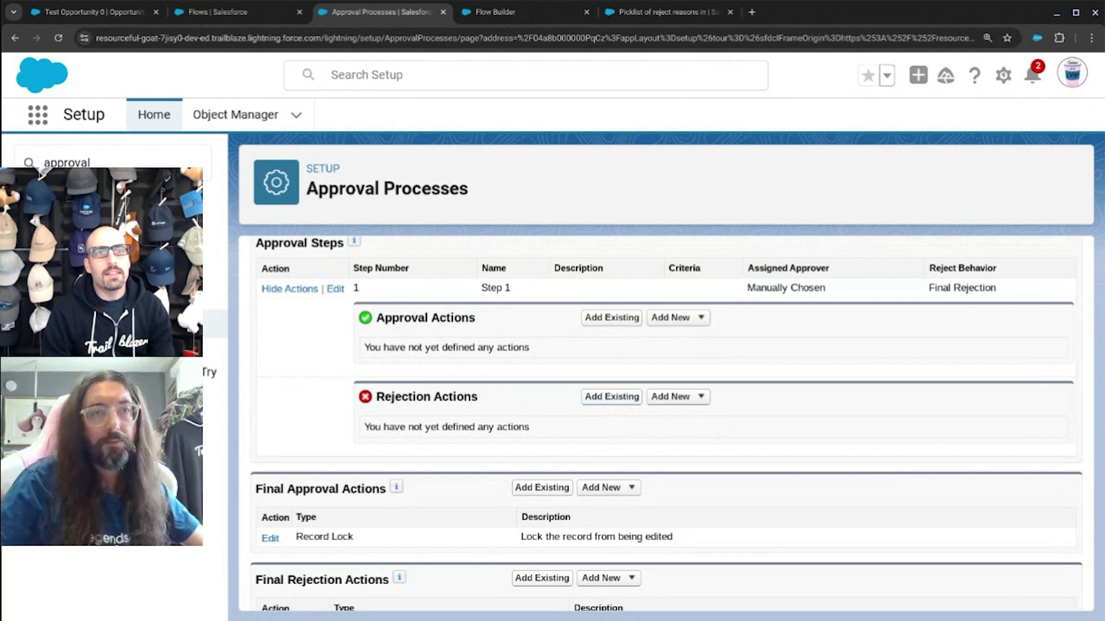
click(616, 402)
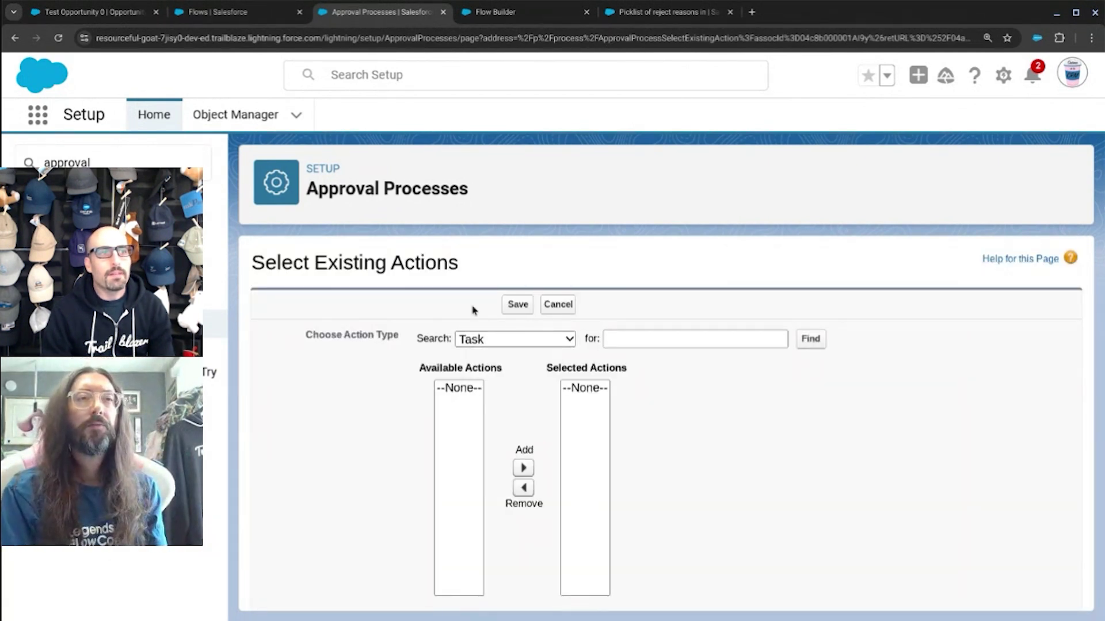
click(550, 307)
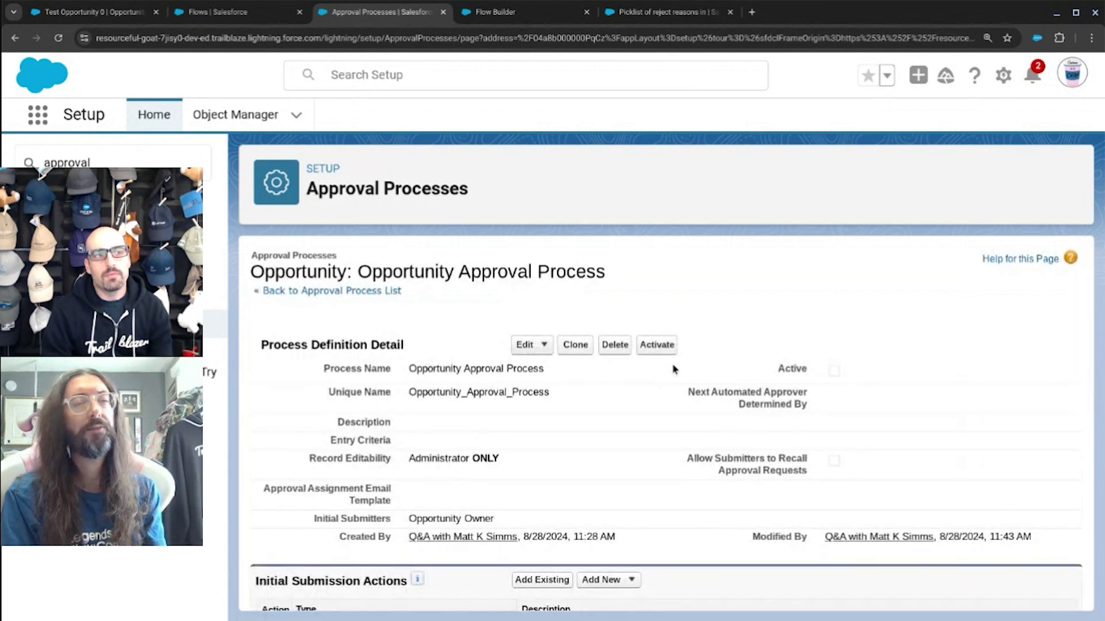
Review the process's Final Rejection Actions and the types of new action that can be added there
scroll(637, 419, down, 4)
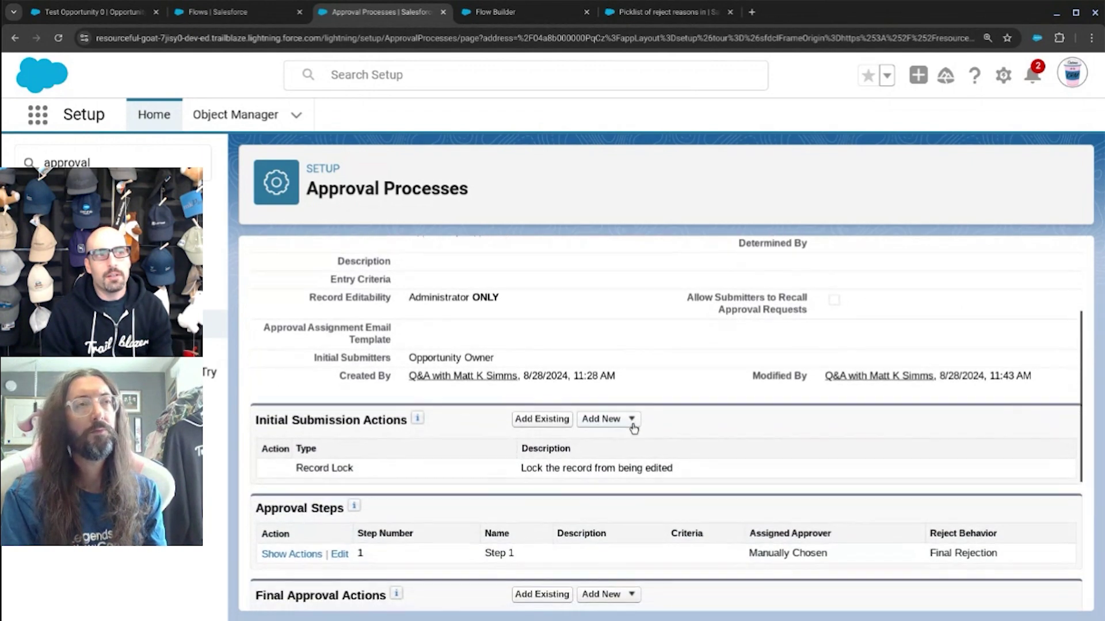
scroll(633, 429, down, 4)
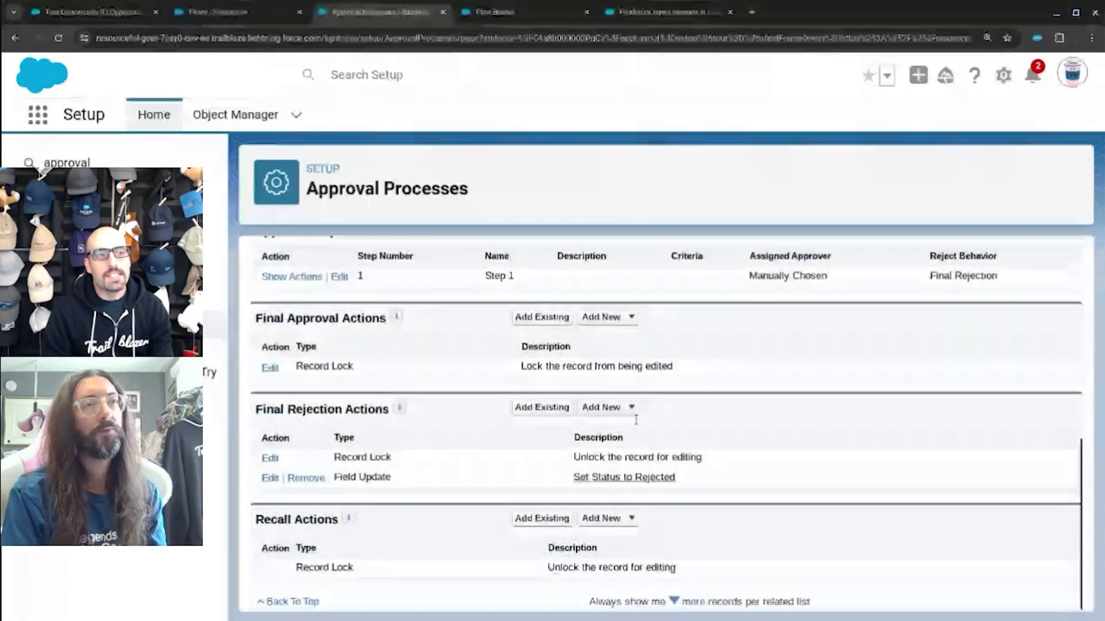
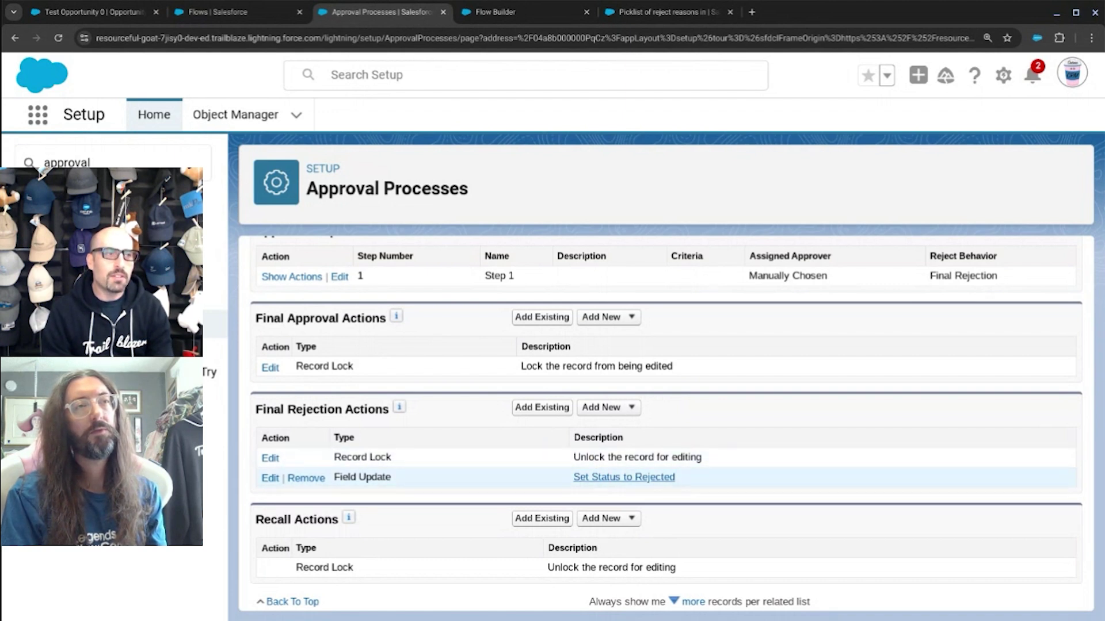
click(612, 408)
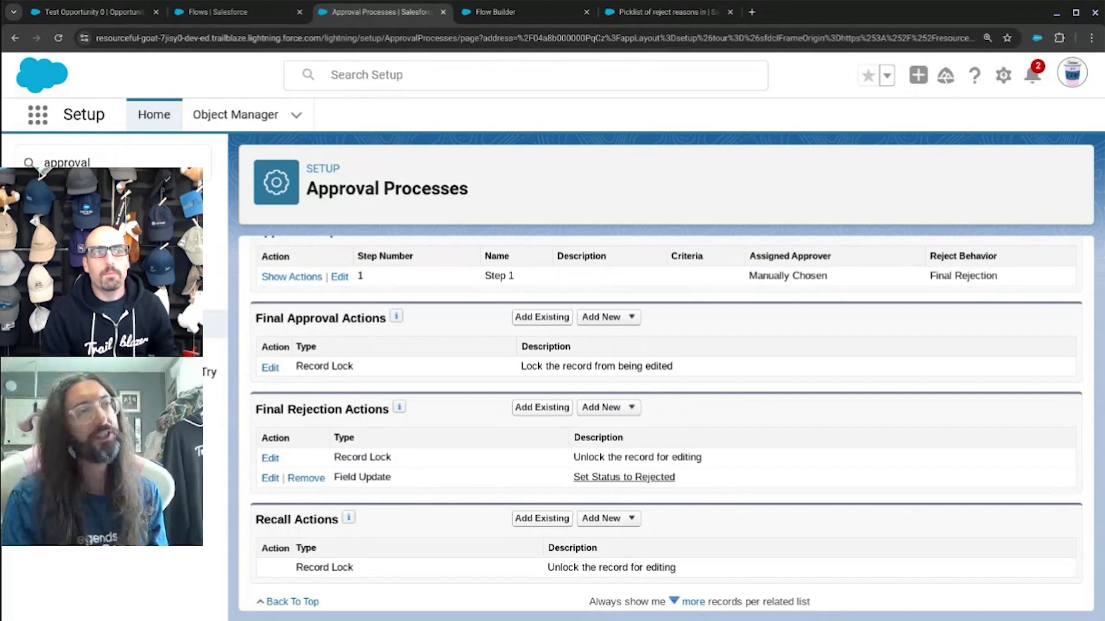
Show the actions of approval Step 1 and open the selection of existing actions for its rejection actions
scroll(665, 402, up, 1)
scroll(665, 401, up, 3)
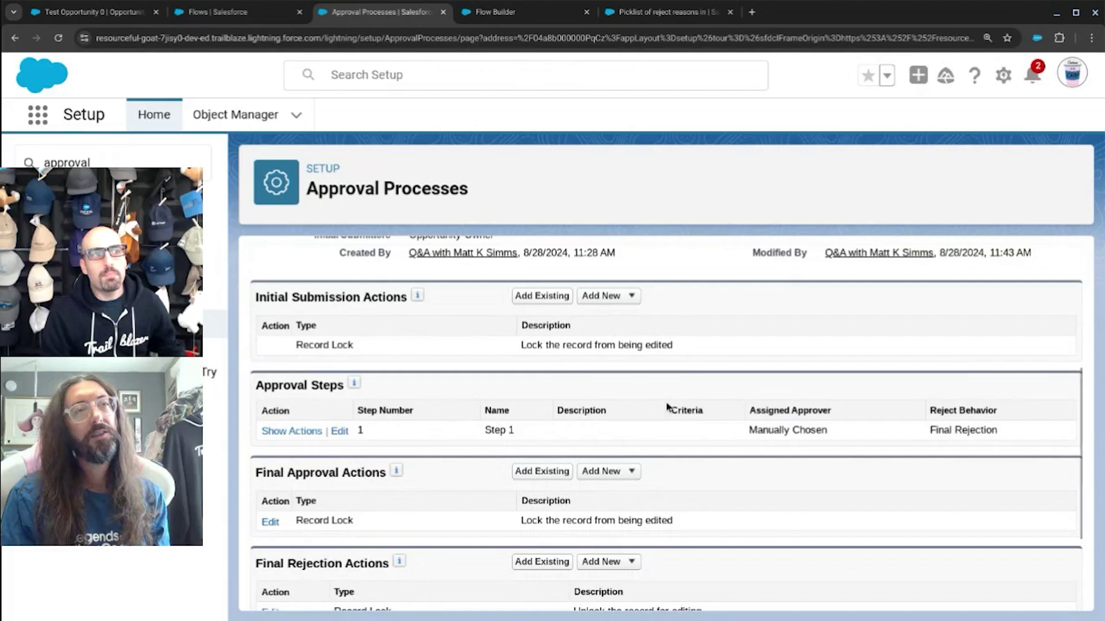
click(292, 430)
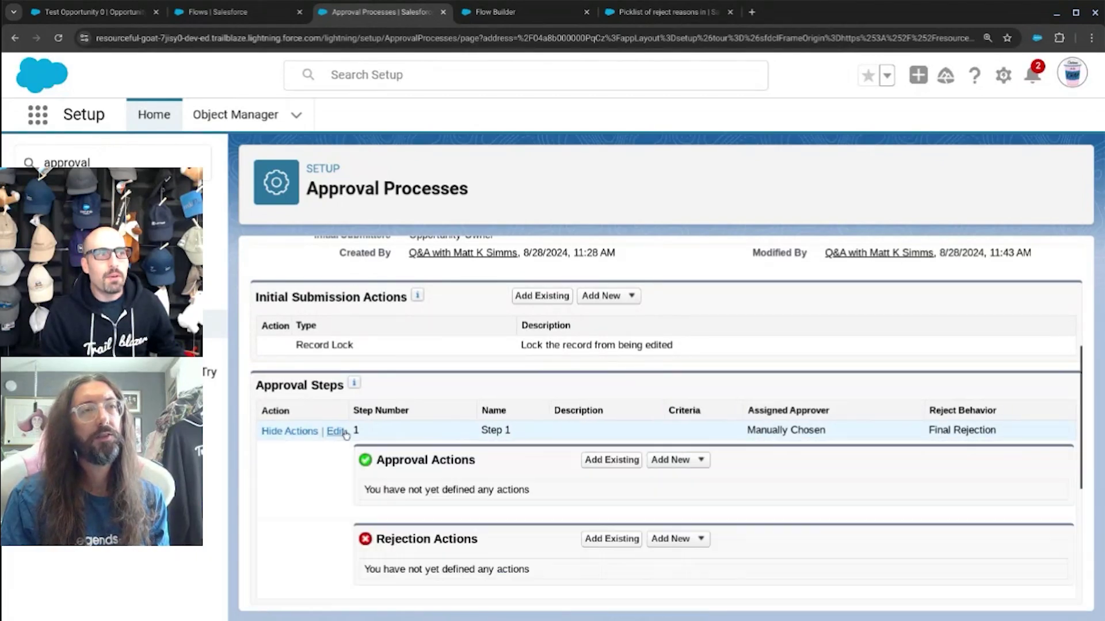
scroll(575, 449, down, 2)
click(598, 453)
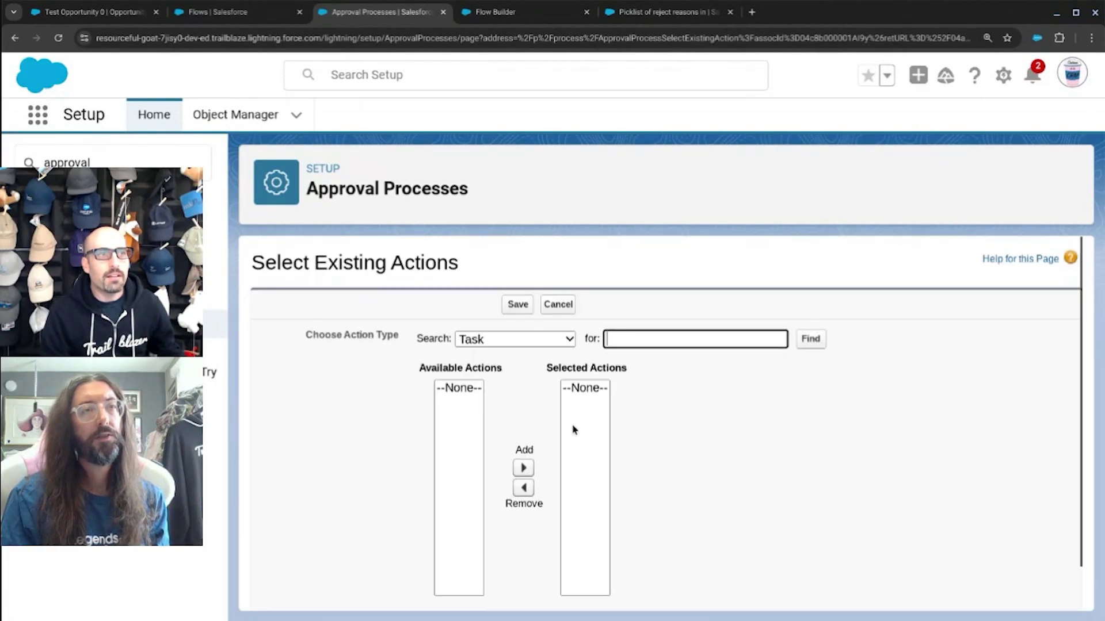
Add the existing field update Set Status to Rejected to Step 1's rejection actions and save
click(518, 339)
click(517, 374)
click(515, 388)
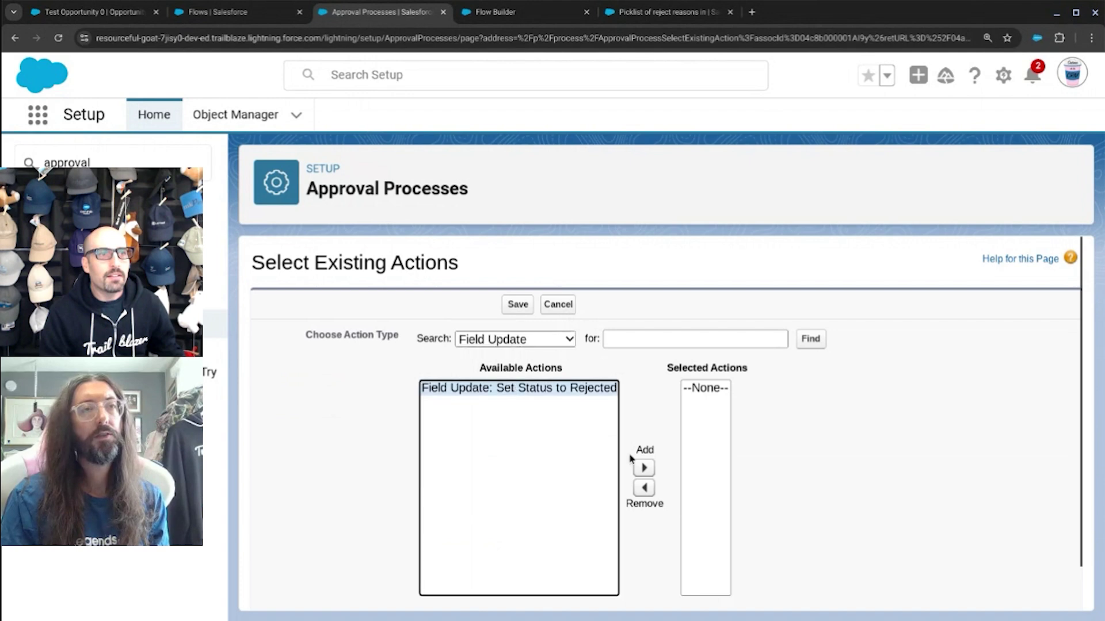
click(640, 469)
scroll(627, 495, down, 1)
click(518, 585)
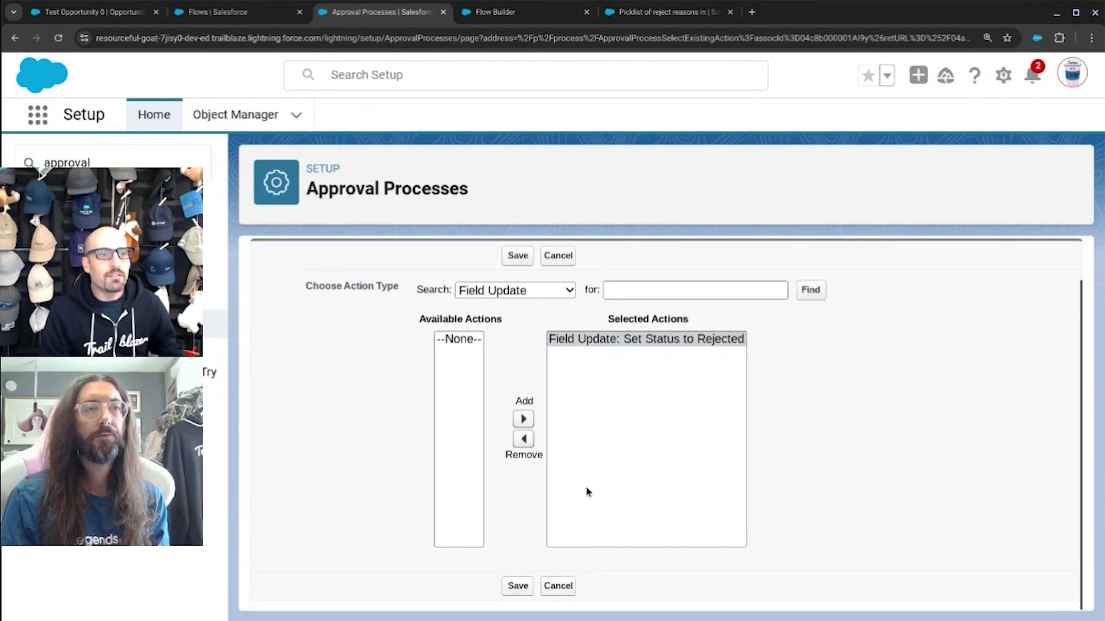
Remove the Set Status to Rejected field update from the Final Rejection Actions and activate the approval process
scroll(577, 391, down, 8)
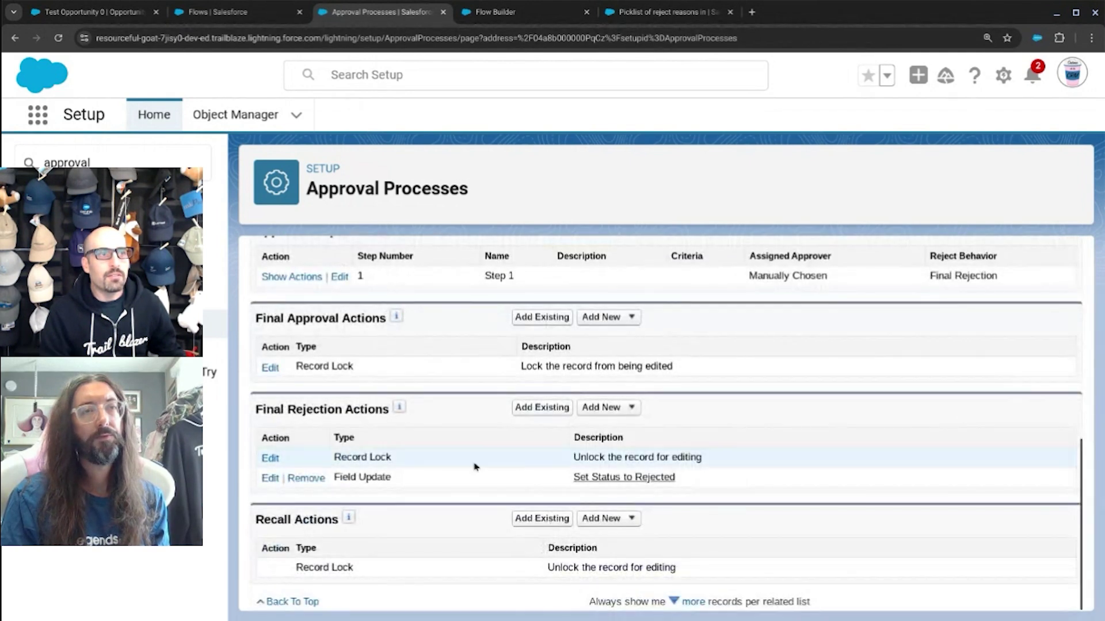
click(295, 481)
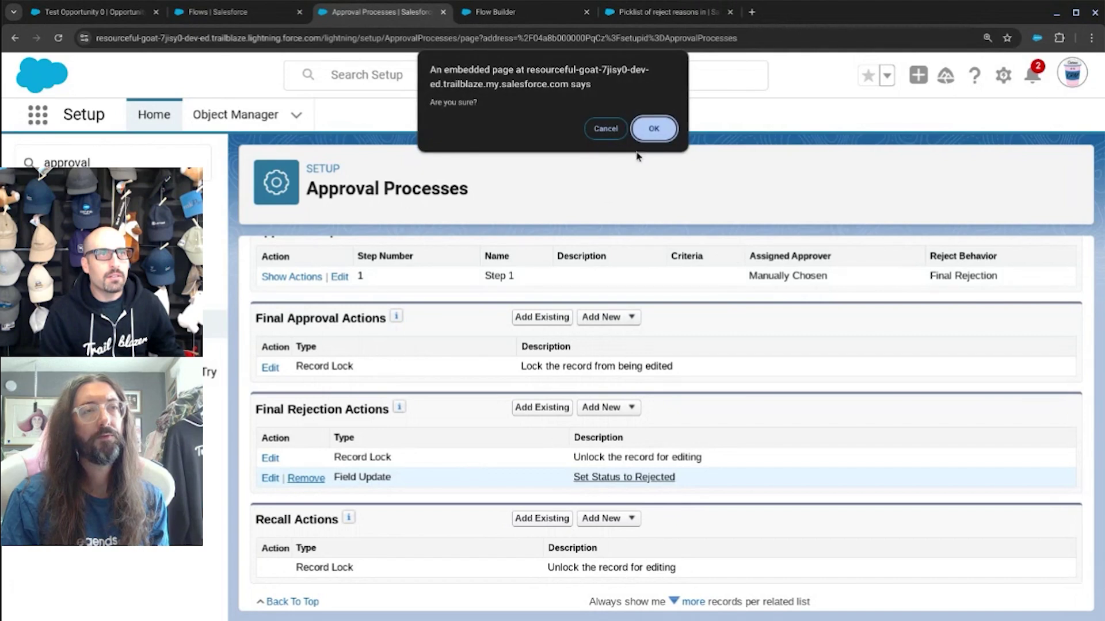
click(650, 128)
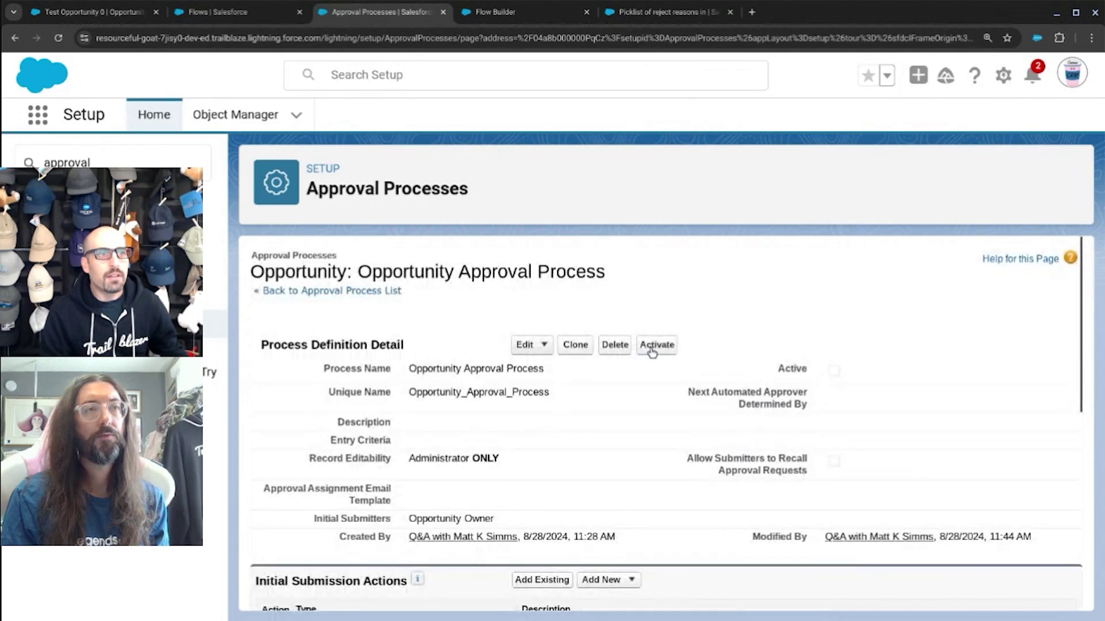
click(657, 345)
click(651, 152)
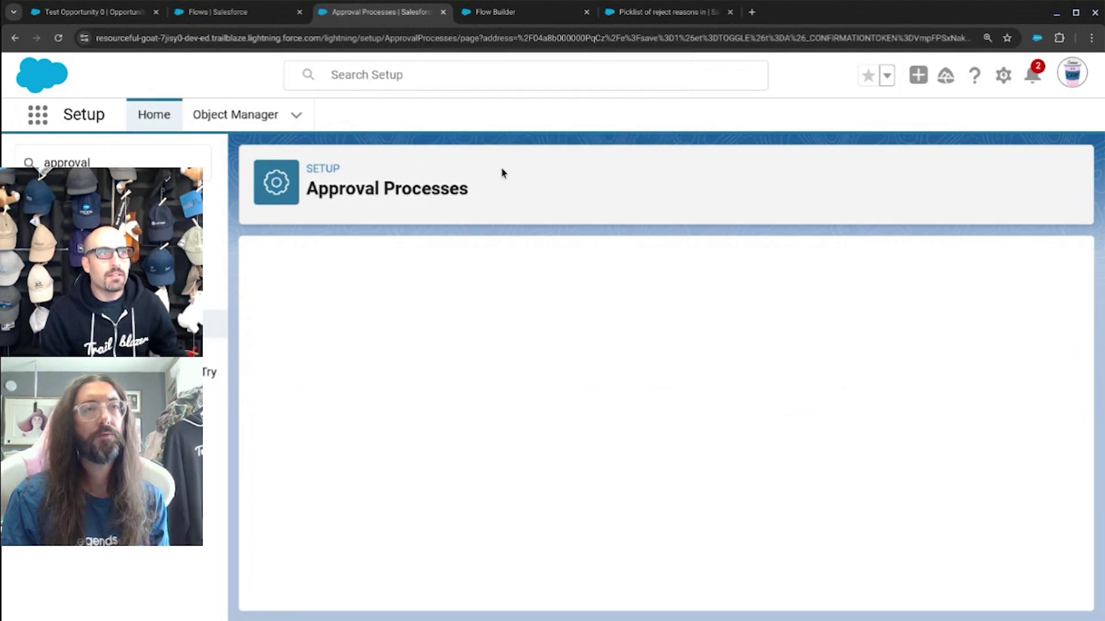
Reload the Test Opportunity 0 record without its unsaved edits and review its approval history
click(92, 11)
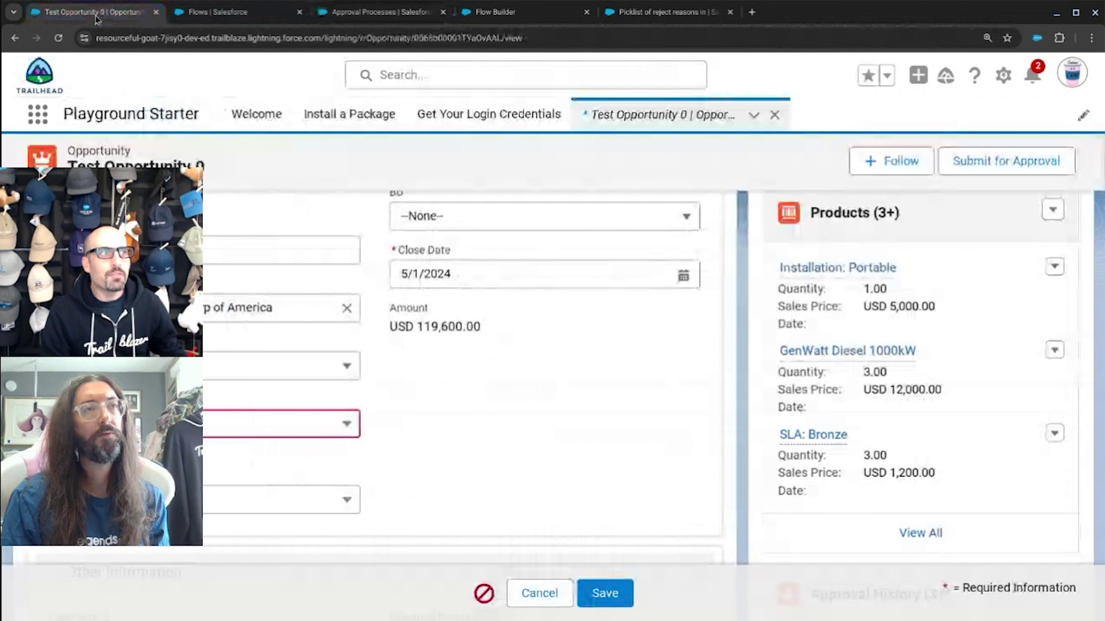
click(60, 38)
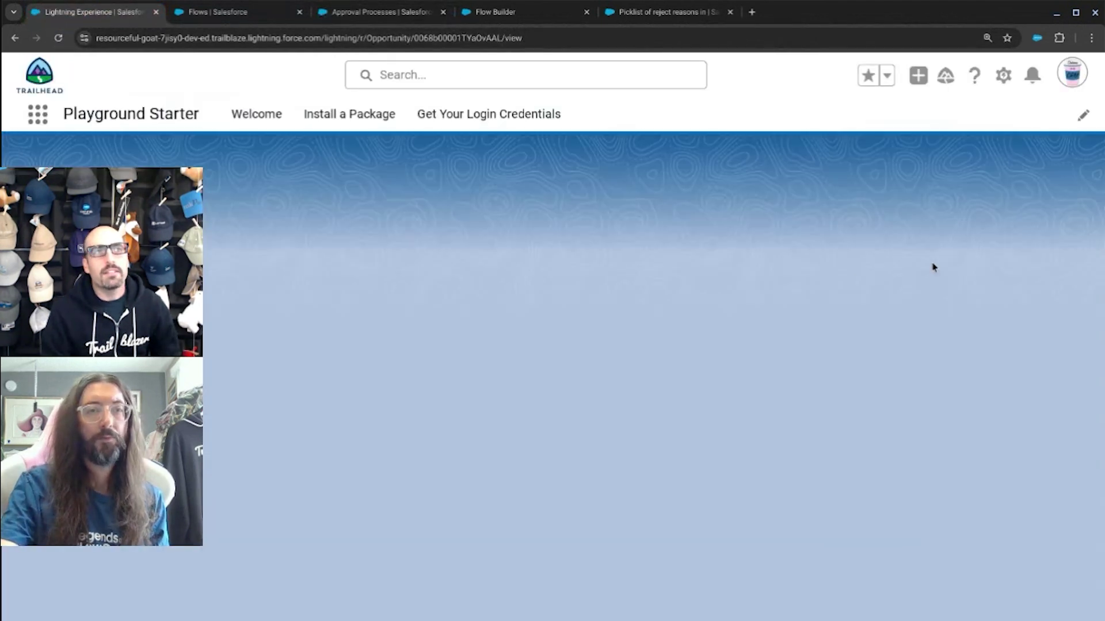
scroll(928, 370, down, 4)
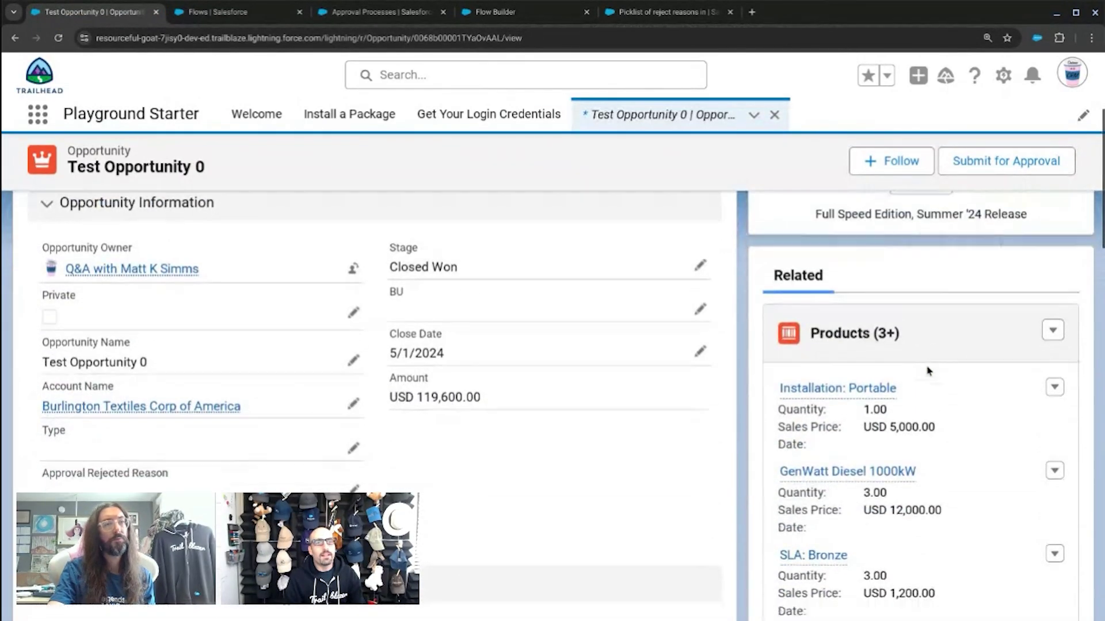
scroll(927, 371, down, 10)
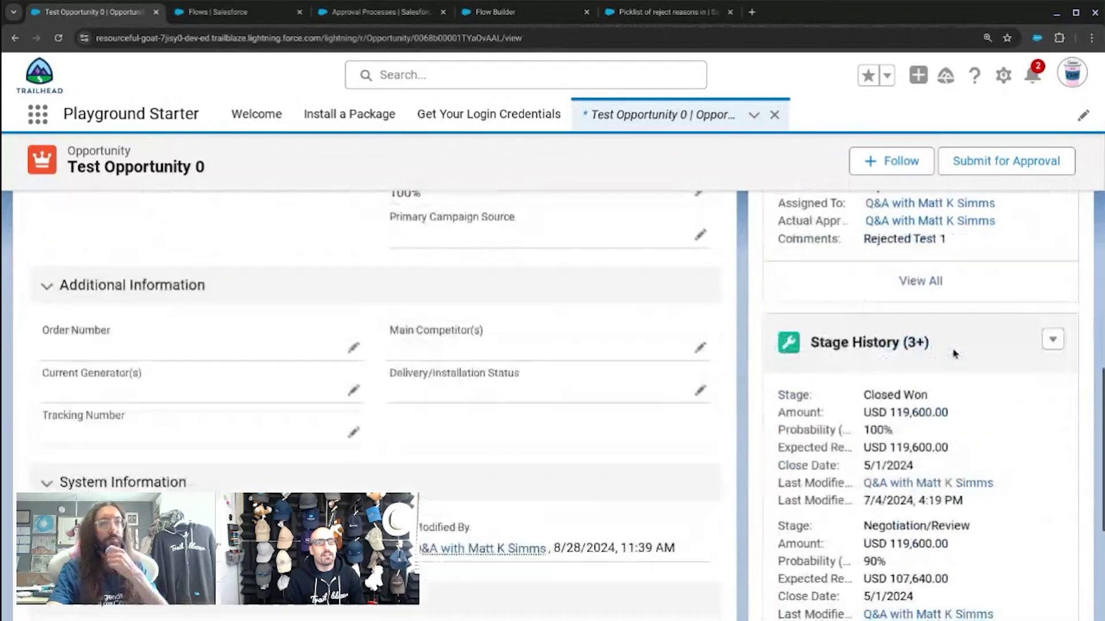
scroll(954, 355, up, 8)
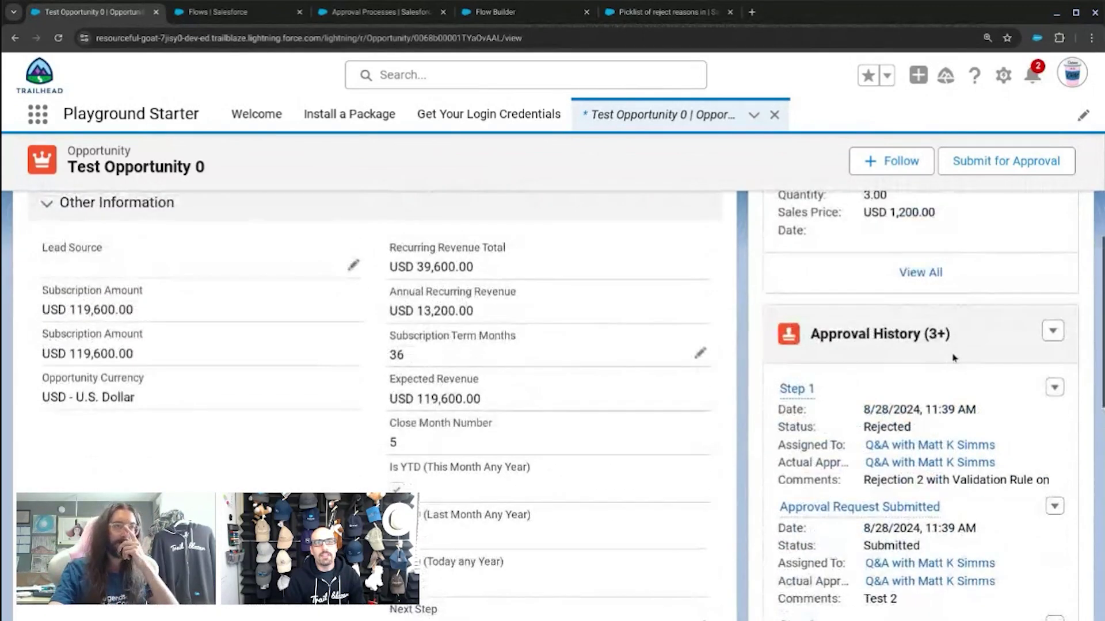
click(1052, 330)
click(1053, 330)
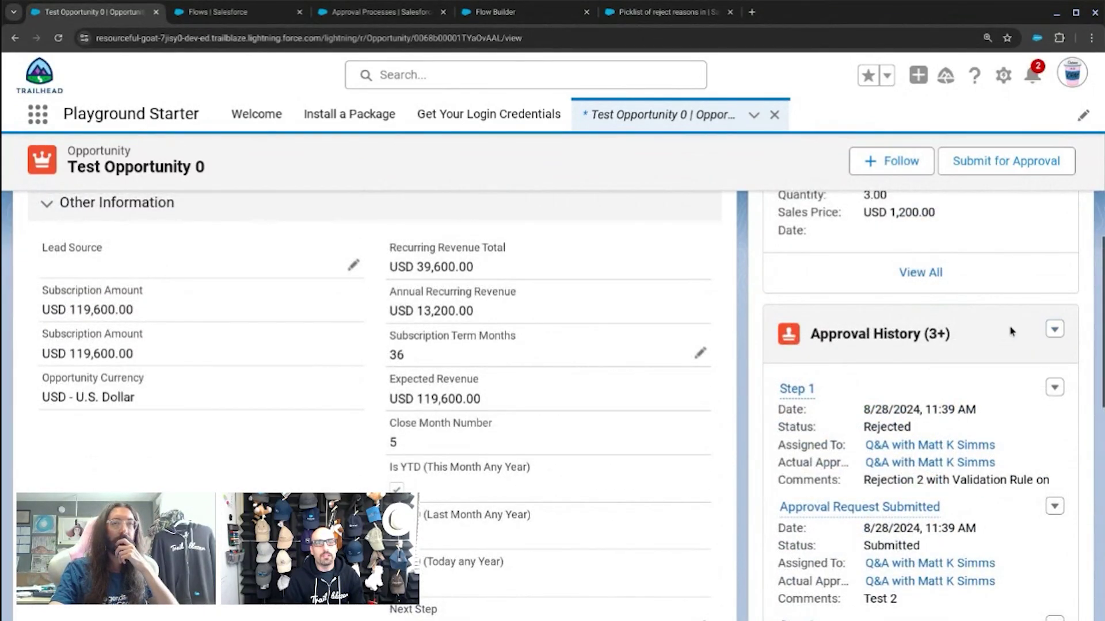
scroll(990, 288, up, 1)
Try to submit Test Opportunity 0 for approval with the comment "Test 3" and the opportunity owner as next approver
click(994, 161)
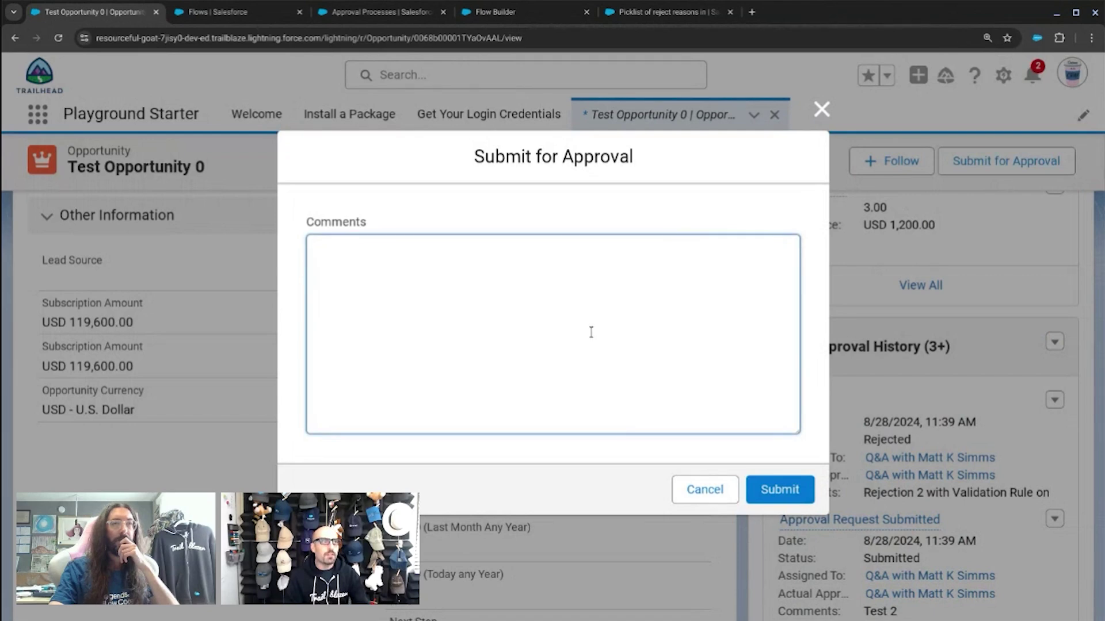
text(Test 3)
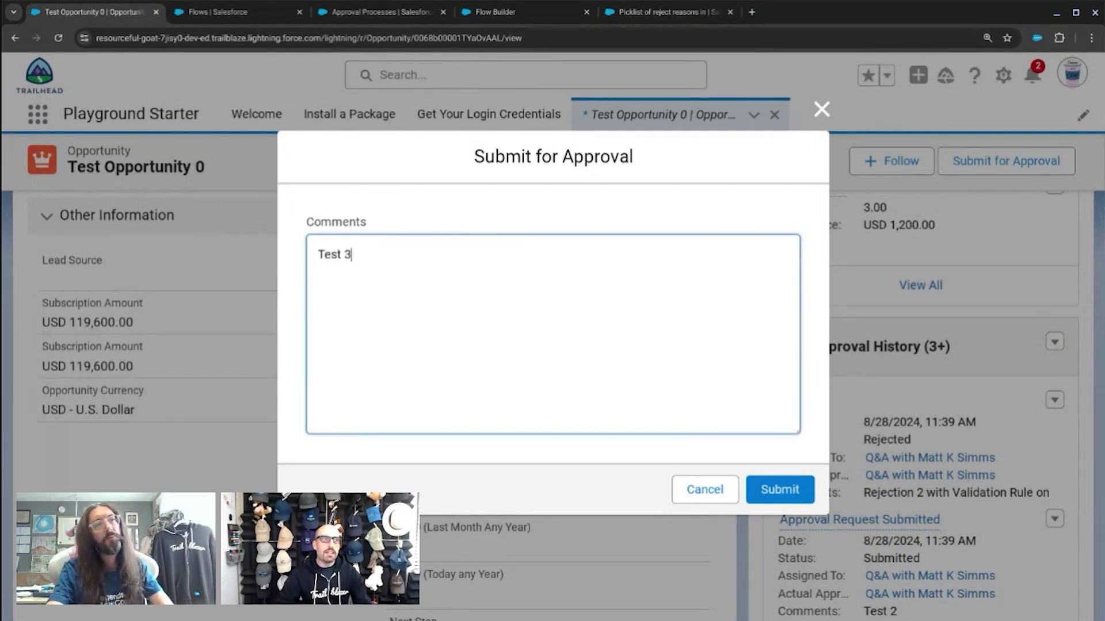
click(774, 488)
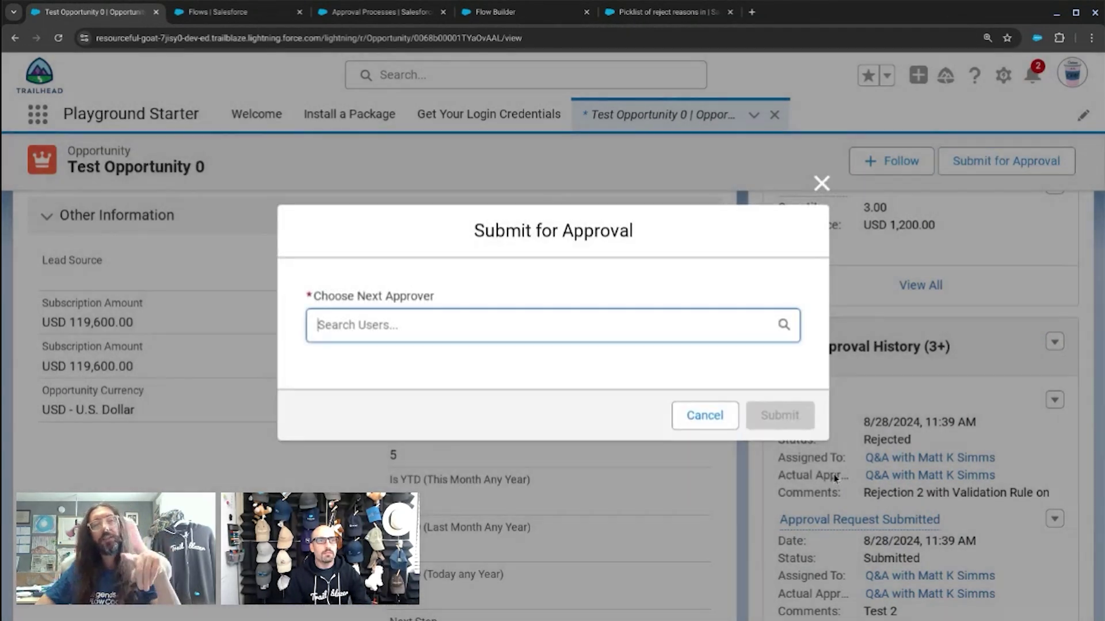
click(613, 325)
click(582, 366)
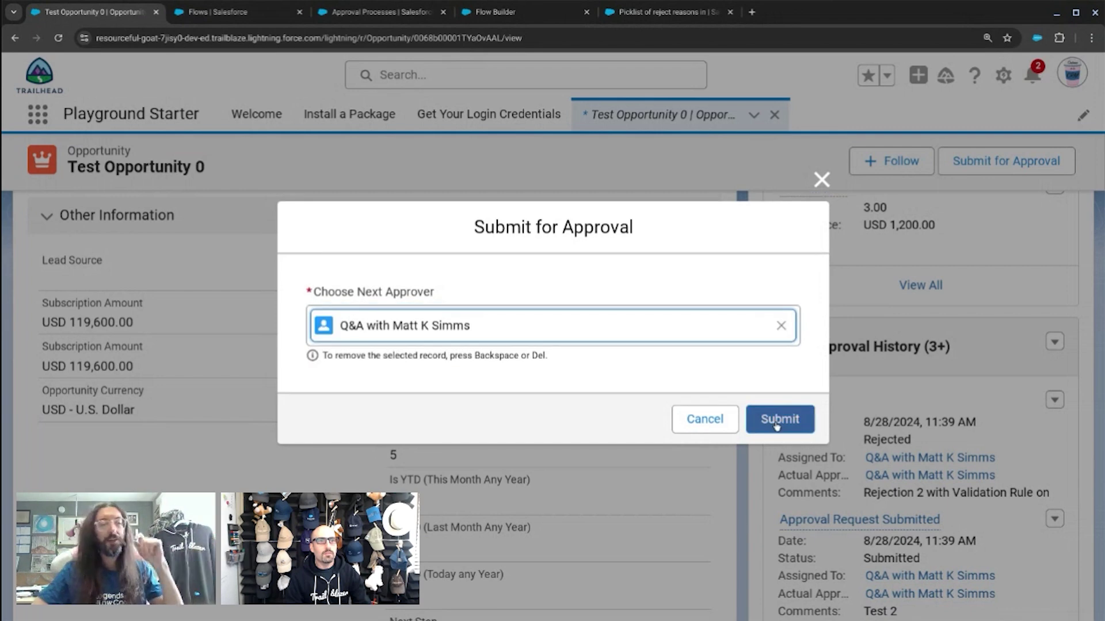
click(776, 420)
Set the opportunity's Approval Status to --None-- and save the record
scroll(360, 439, up, 7)
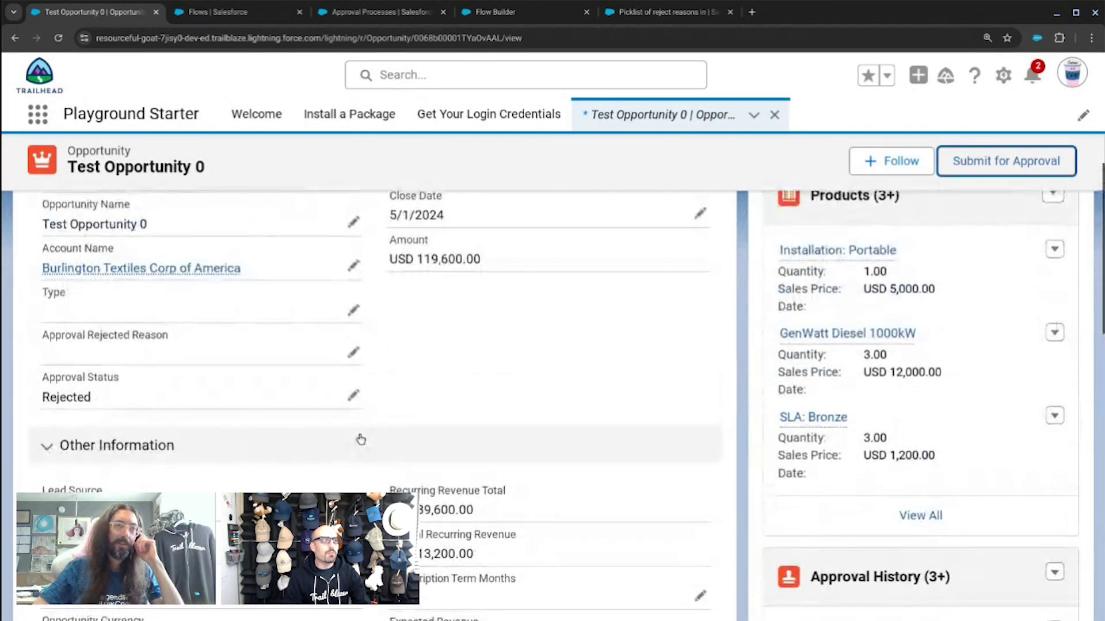
click(354, 565)
click(231, 347)
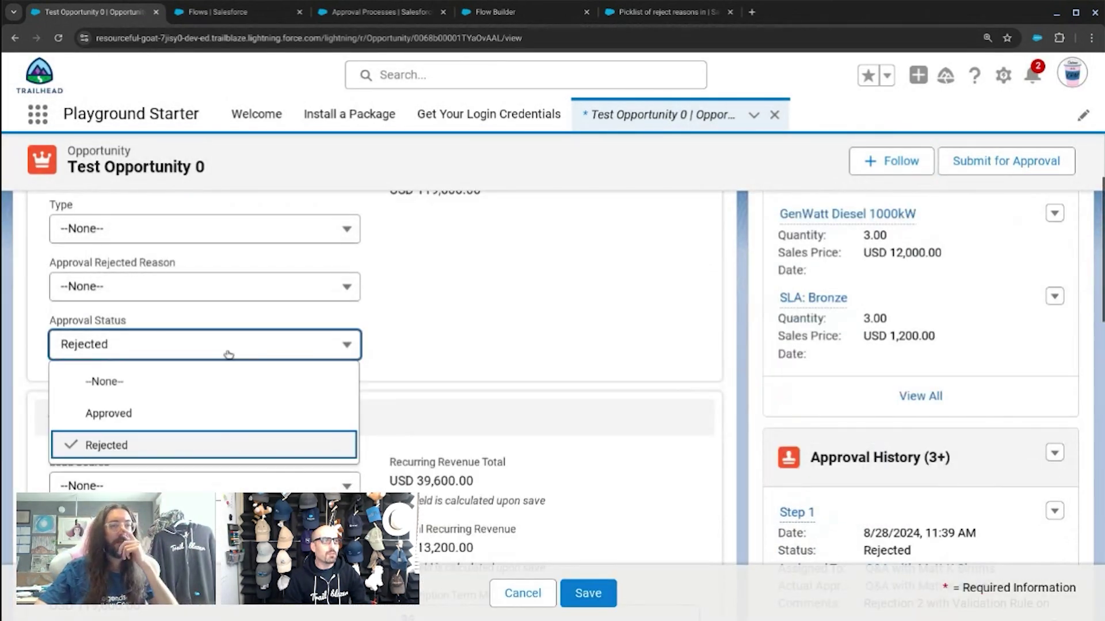
click(232, 381)
click(588, 593)
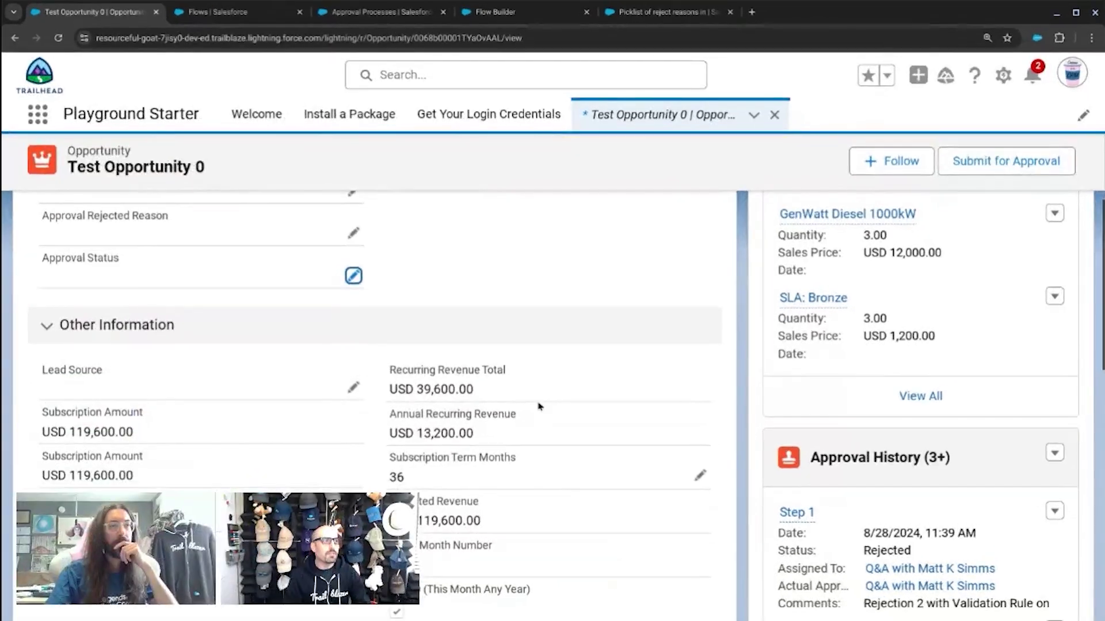
Set the opportunity's BU to Med Legal and save the record
scroll(660, 368, up, 10)
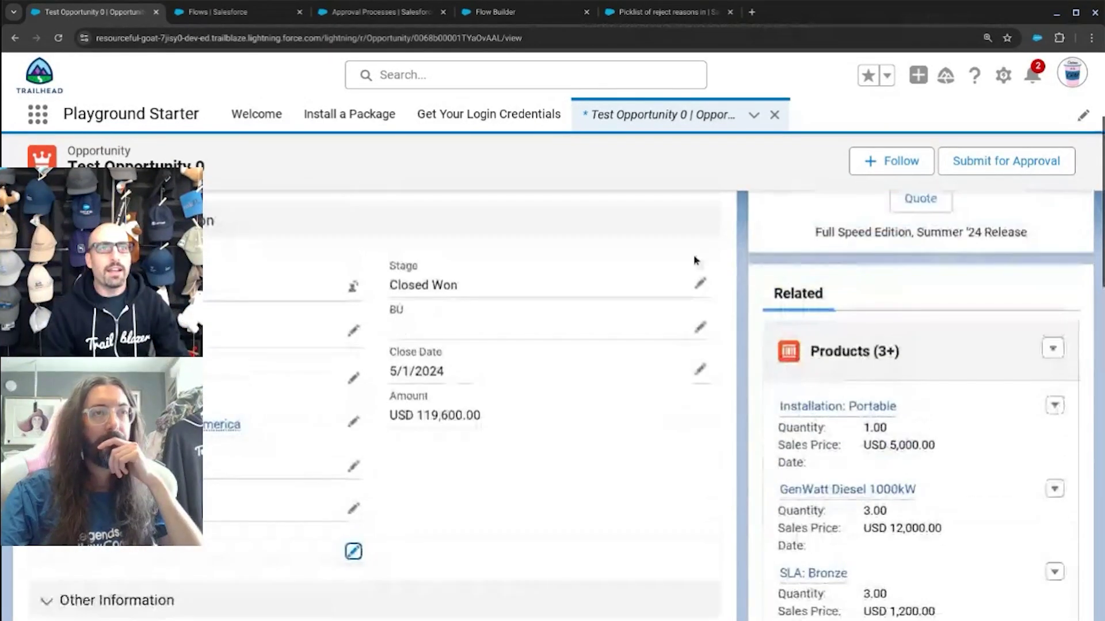
click(700, 493)
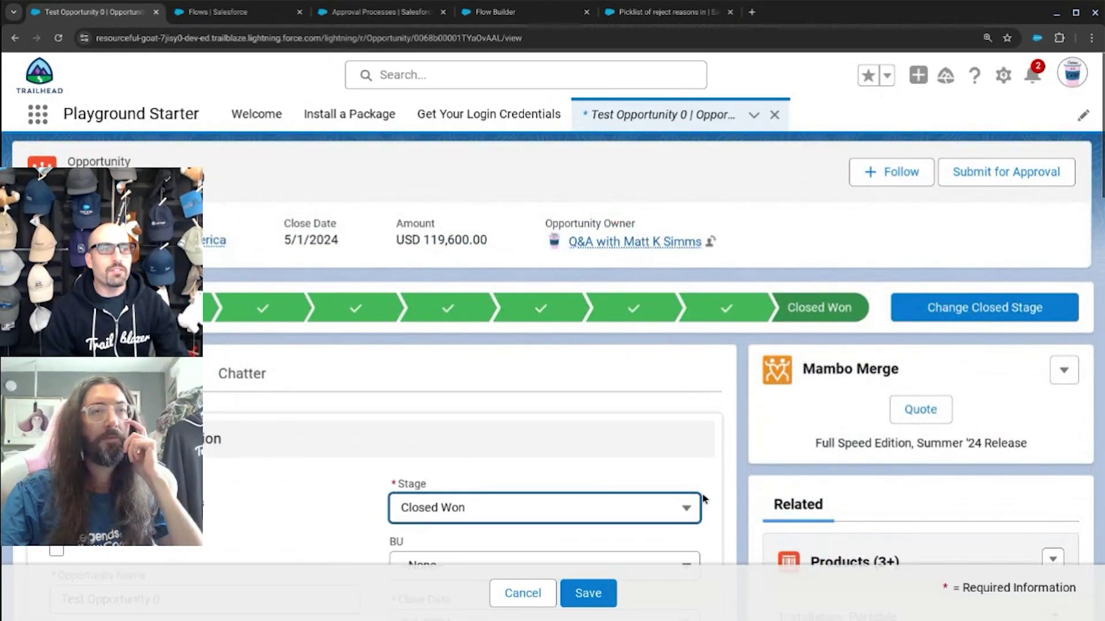
scroll(643, 473, down, 2)
click(557, 446)
click(520, 512)
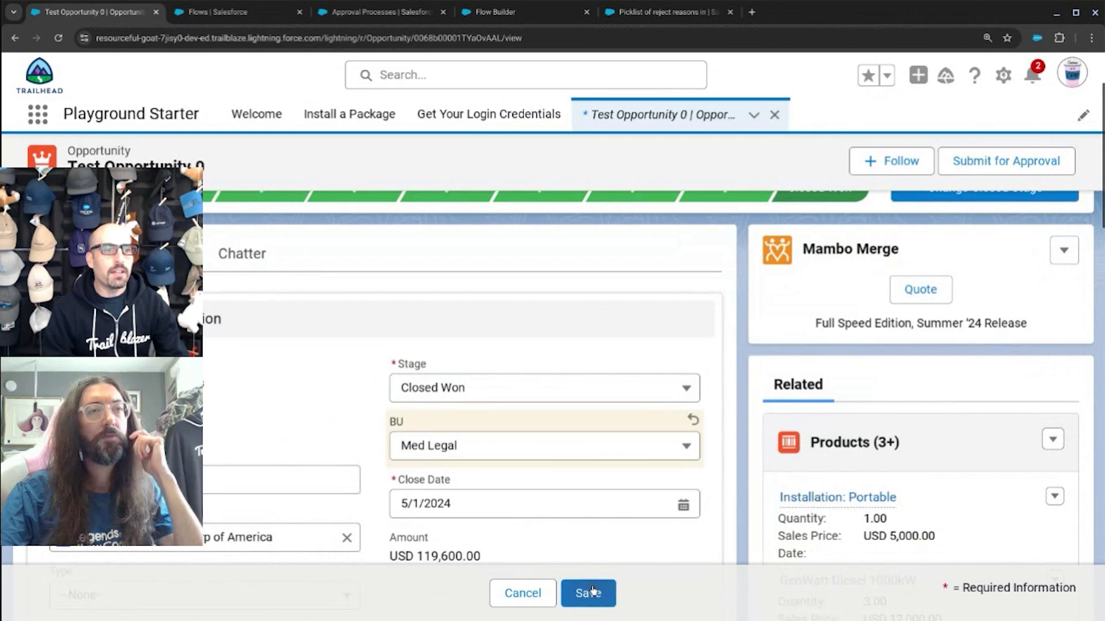
click(587, 594)
Submit the opportunity for approval with the comment "Test 3" and the opportunity owner as next approver
scroll(520, 506, down, 6)
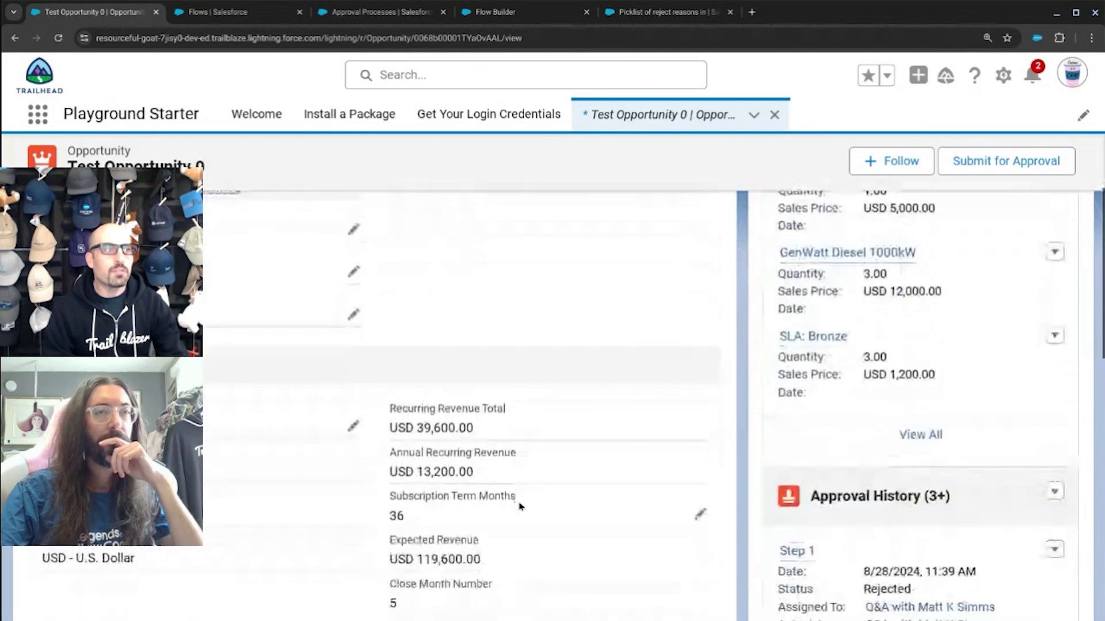
scroll(520, 505, up, 4)
click(1006, 162)
click(623, 355)
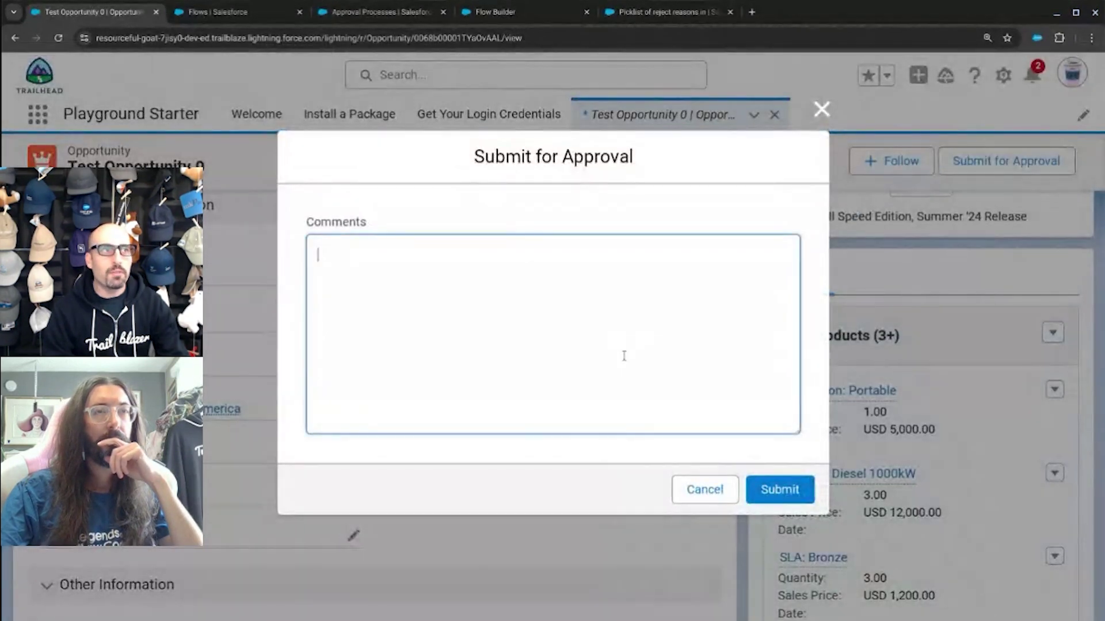
text(Test 2)
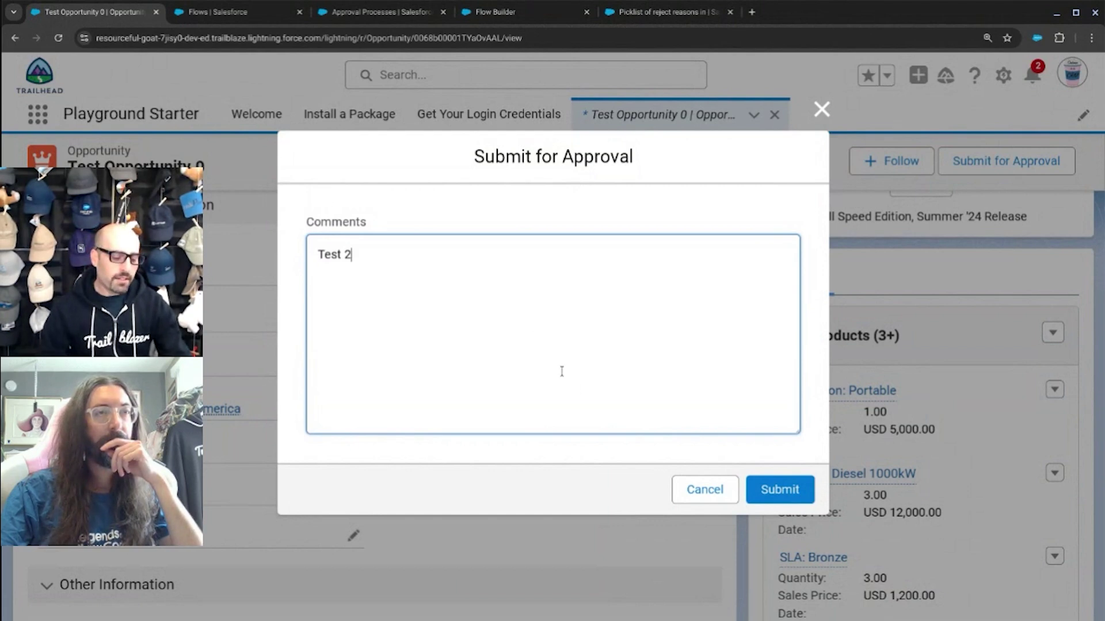
click(779, 490)
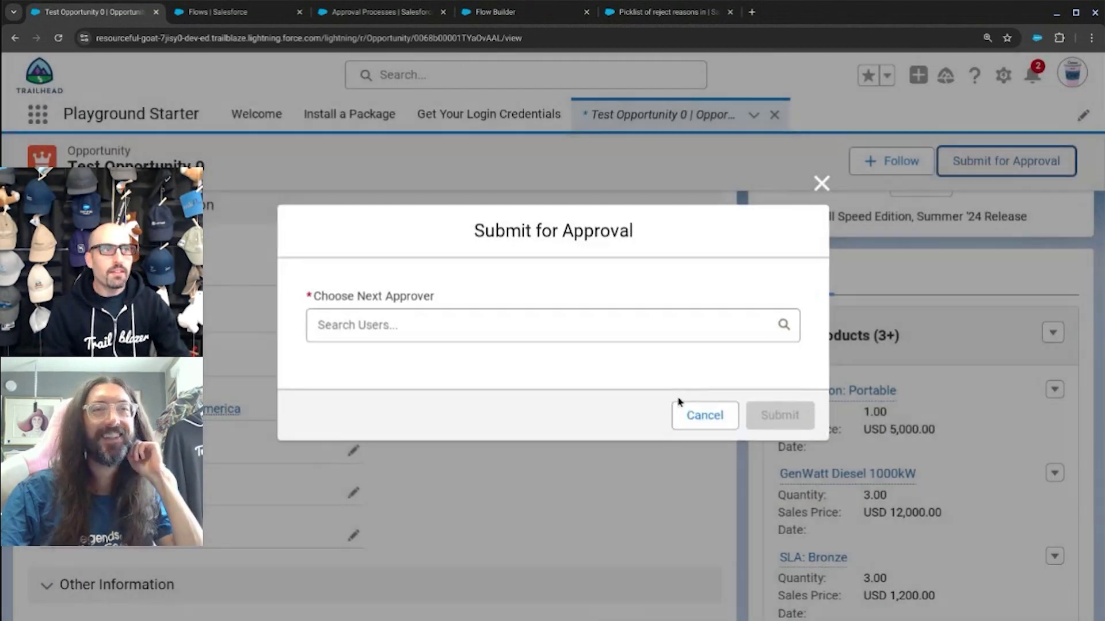
click(675, 374)
click(777, 415)
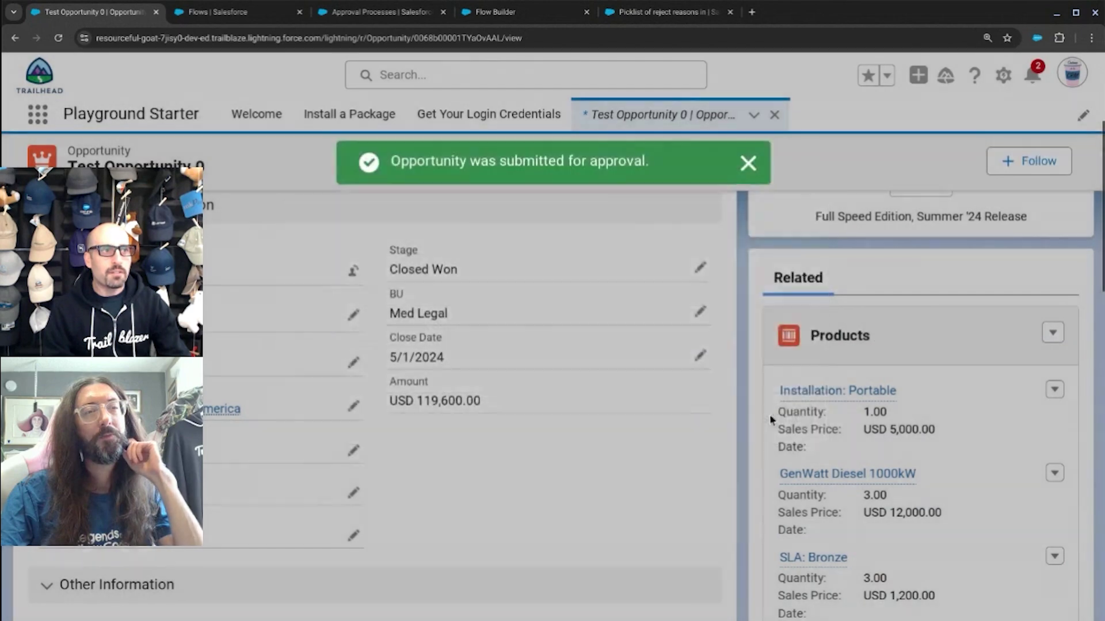
Reject the pending Step 1 approval request from the approval history with the comment "Rejection Test 3"
scroll(966, 429, down, 15)
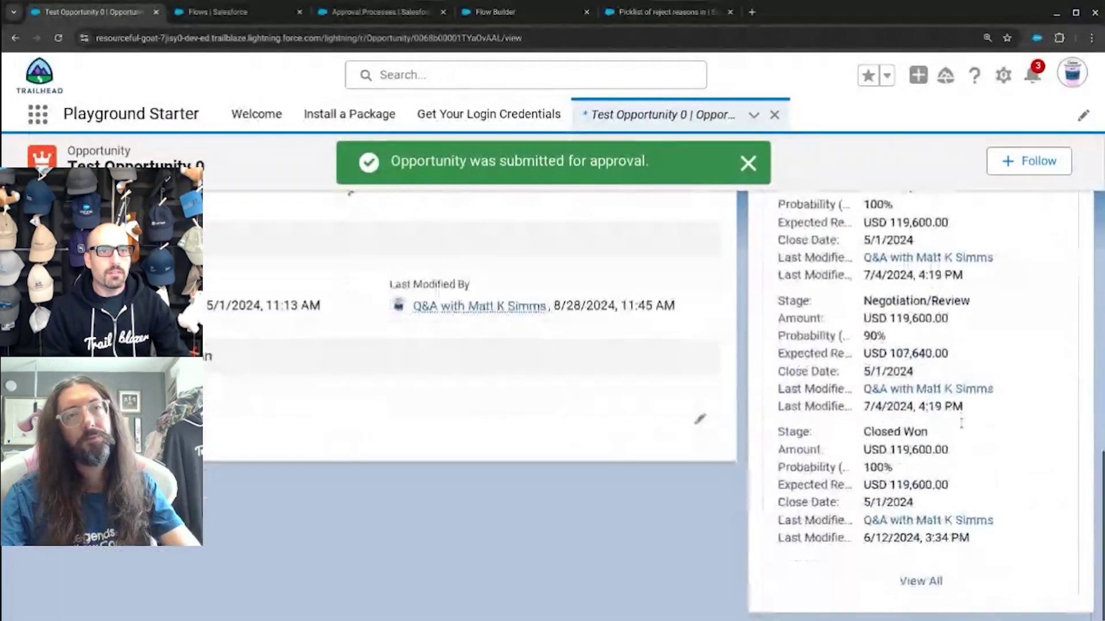
scroll(960, 423, up, 10)
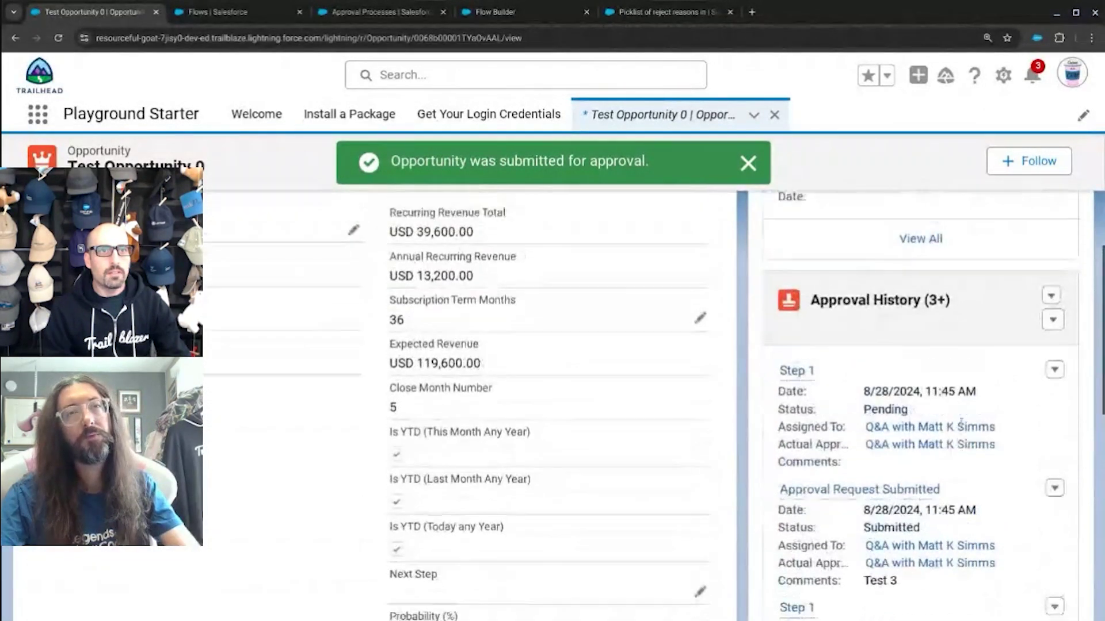
click(1051, 348)
click(1052, 371)
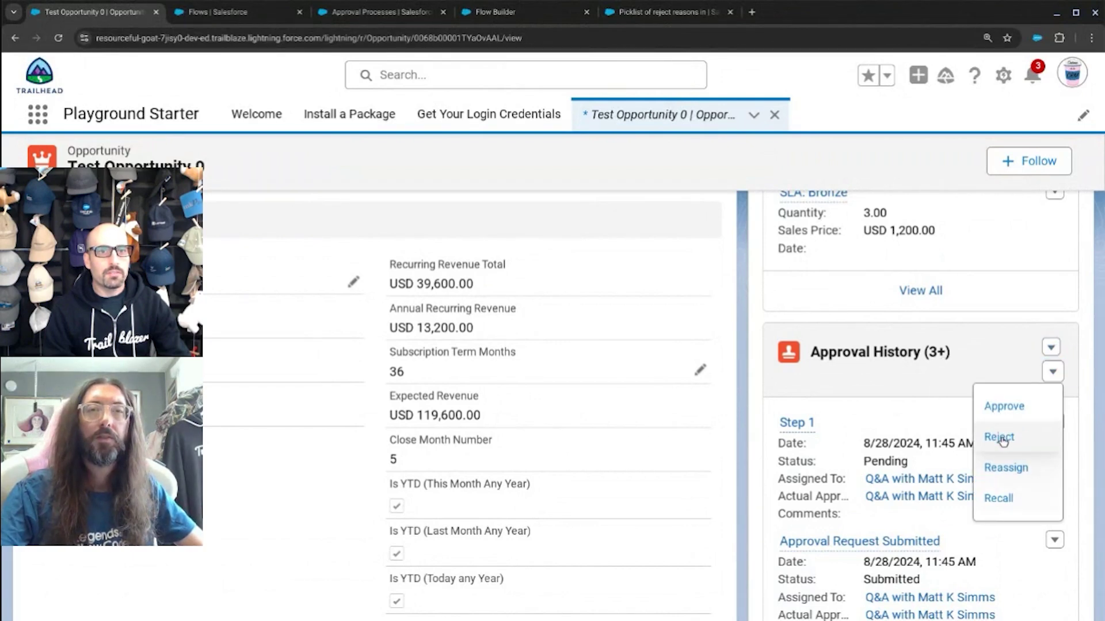
click(1001, 438)
click(495, 340)
text(Re)
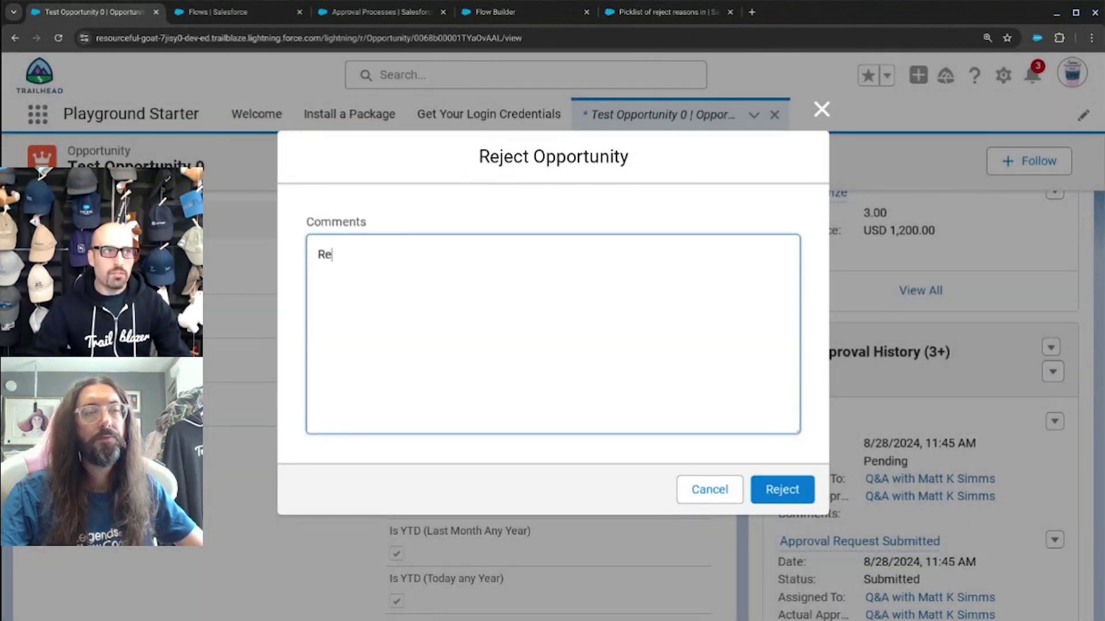
text(jection Test 3)
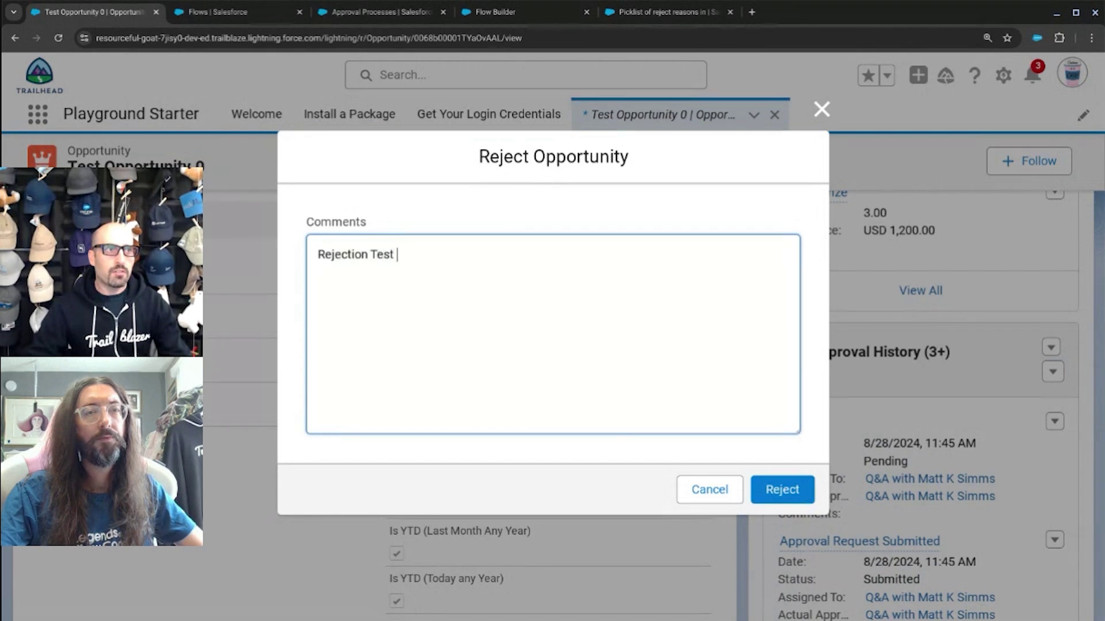
click(786, 487)
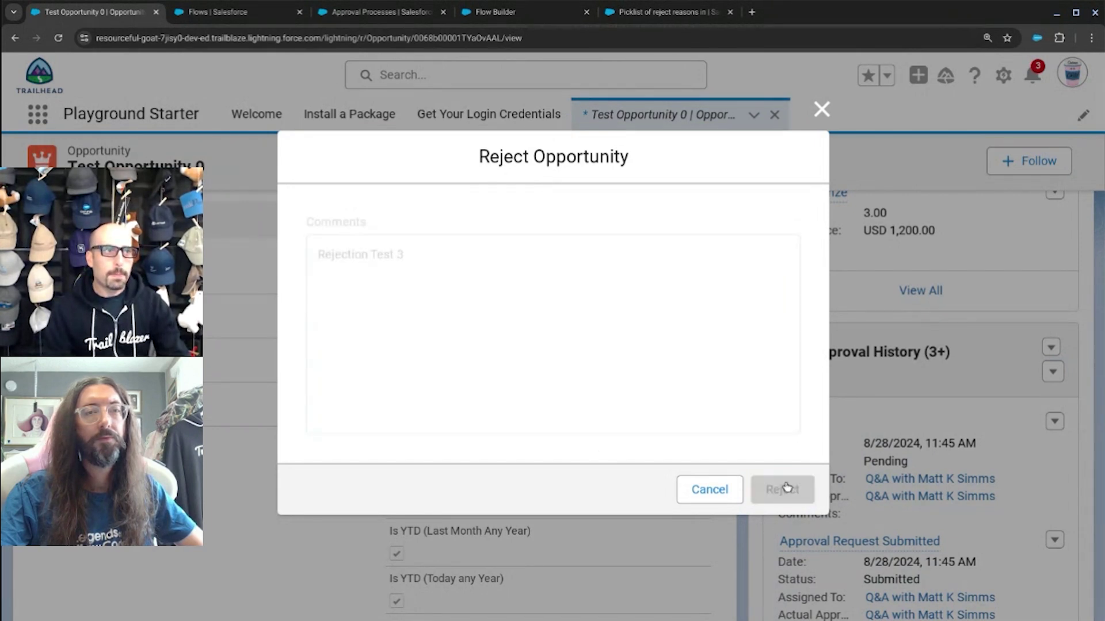
Check the opportunity's Approval Status and Approval Rejected Reason, and return to the Trailblazer Community question about reject reasons
scroll(541, 471, up, 5)
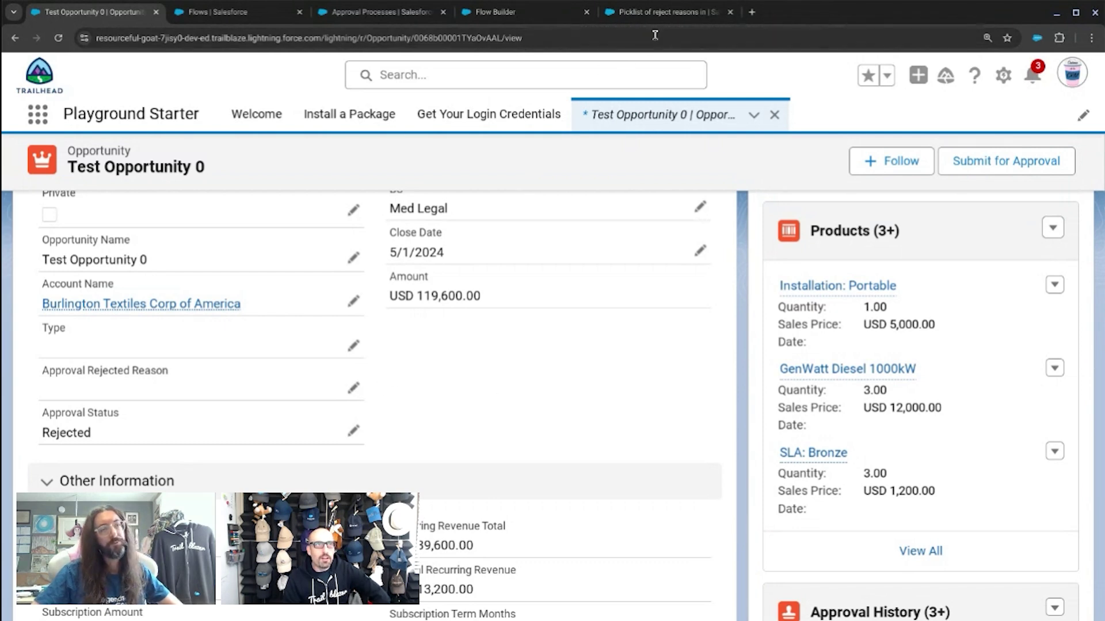
click(659, 11)
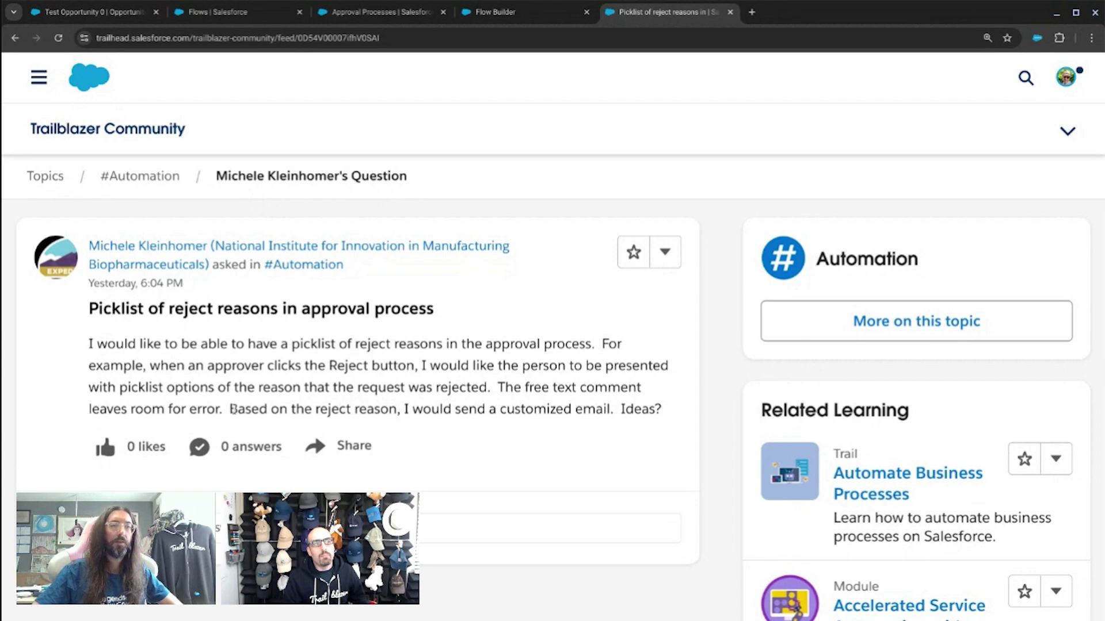
Reread the question's sentence about sending a customized email based on the reject reason
drag(231, 409, 394, 401)
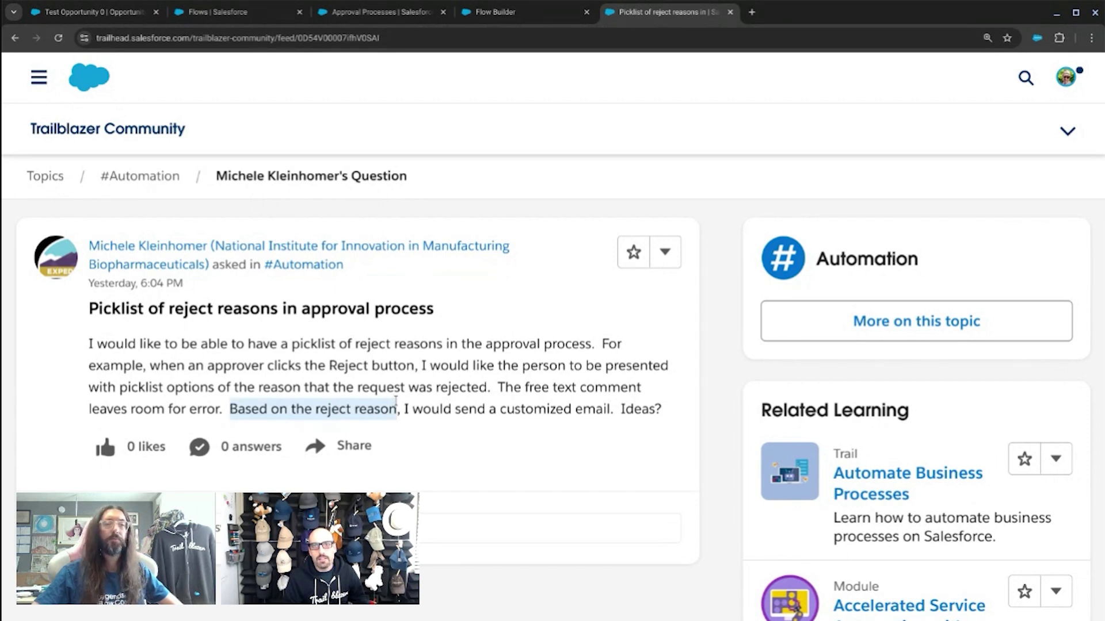
drag(396, 401, 404, 408)
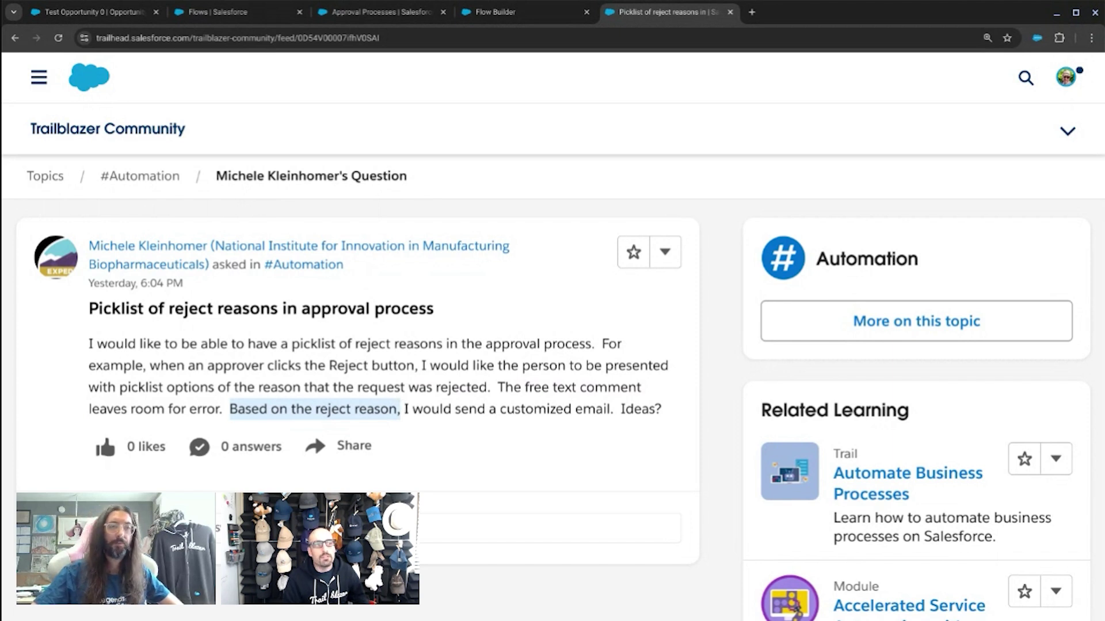
drag(401, 409, 597, 405)
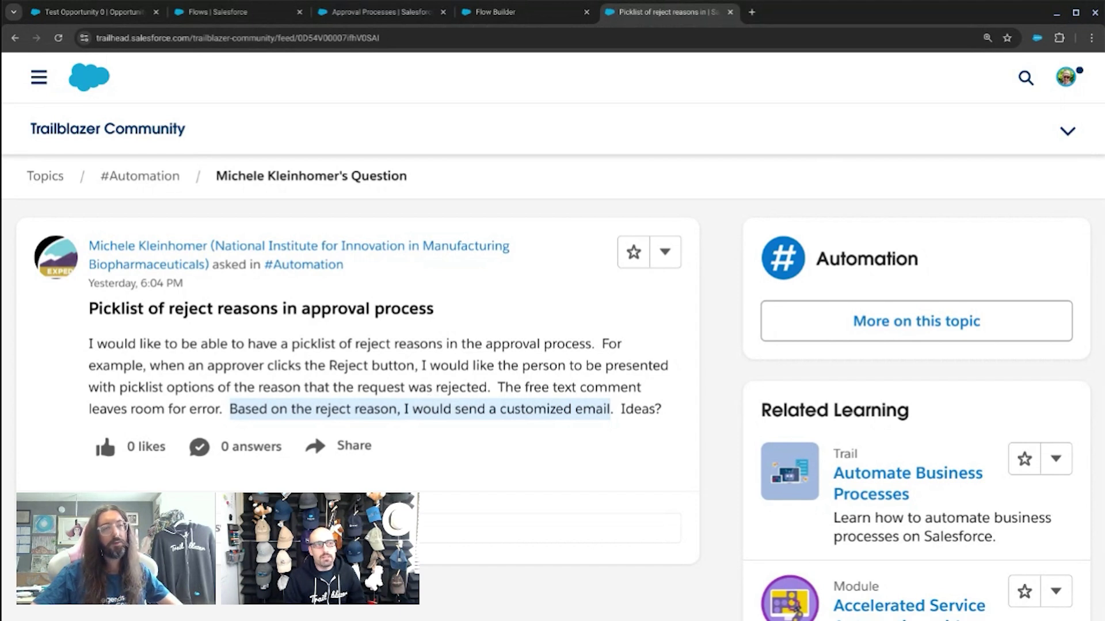
click(407, 408)
drag(227, 408, 418, 409)
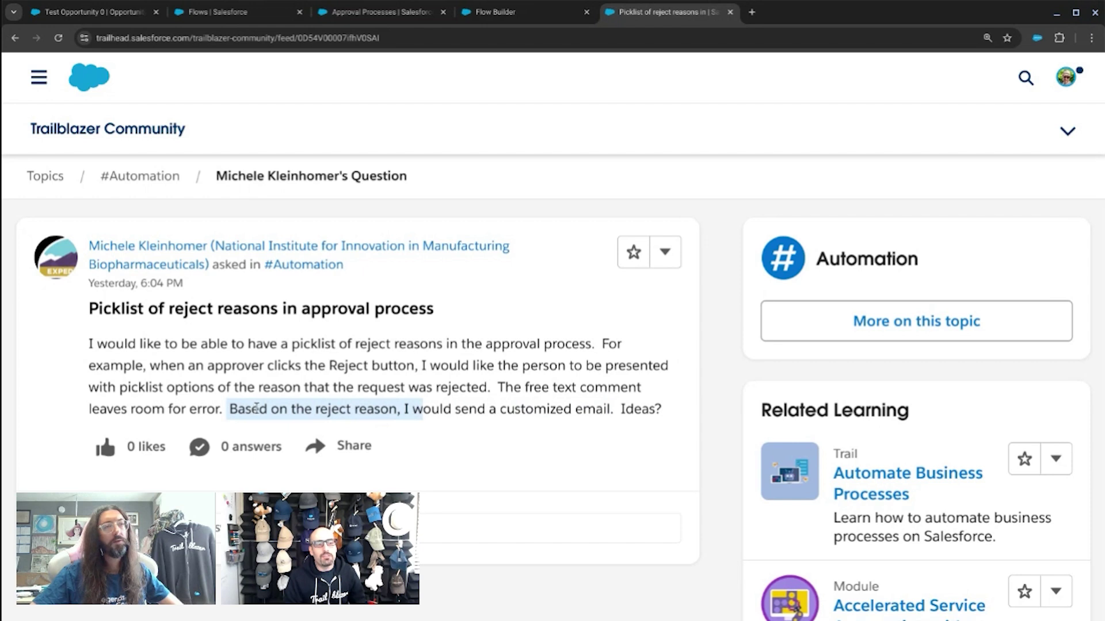
click(230, 410)
drag(230, 410, 314, 405)
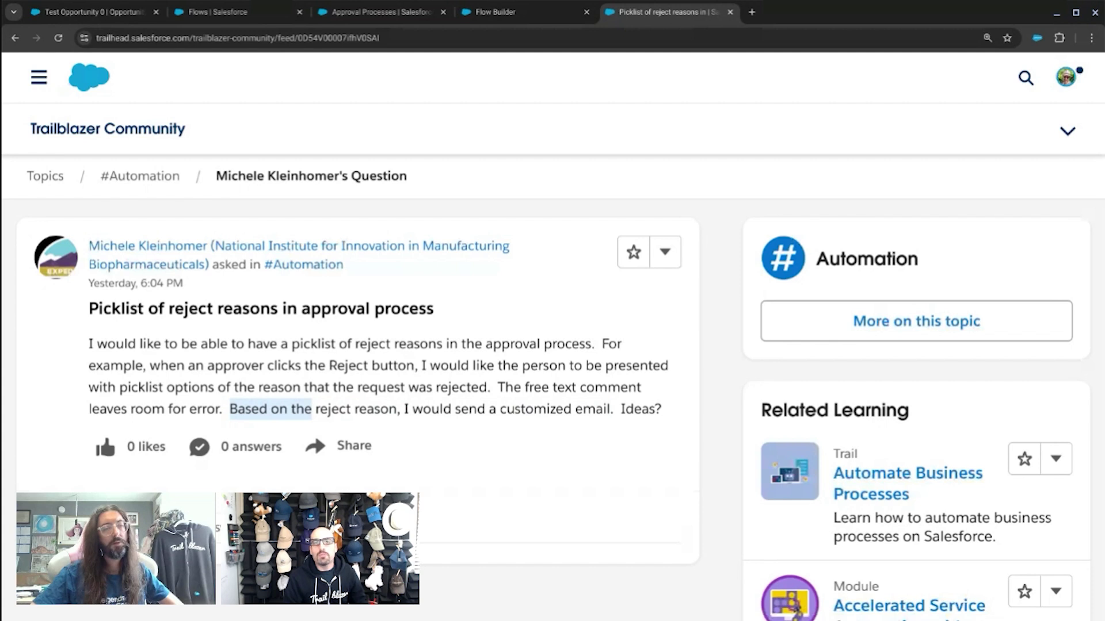
drag(314, 406, 451, 405)
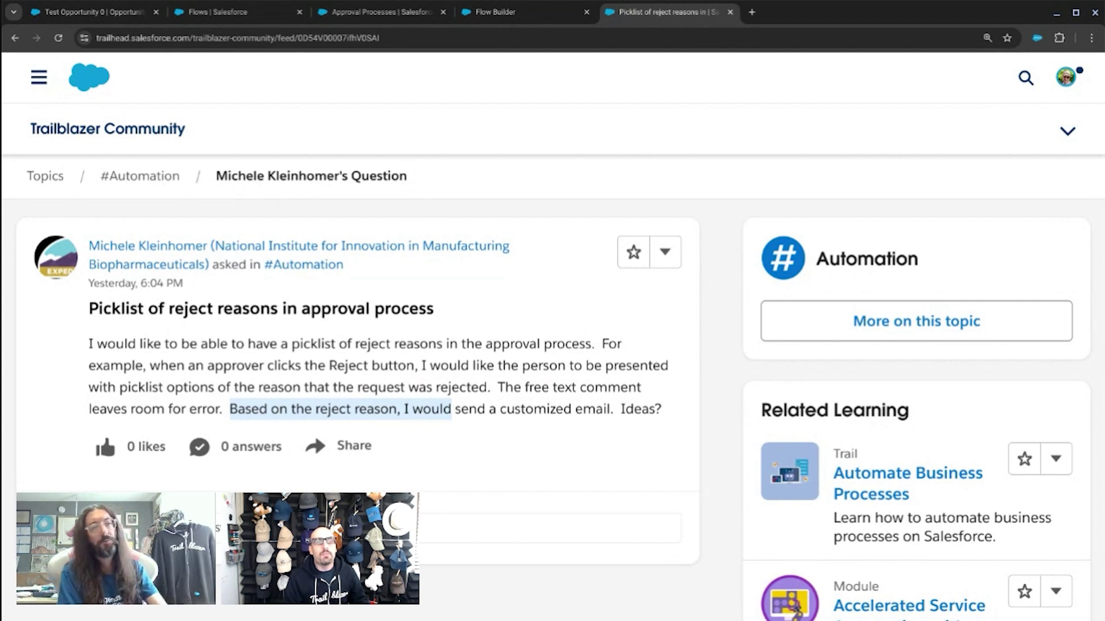
click(609, 409)
drag(609, 408, 237, 405)
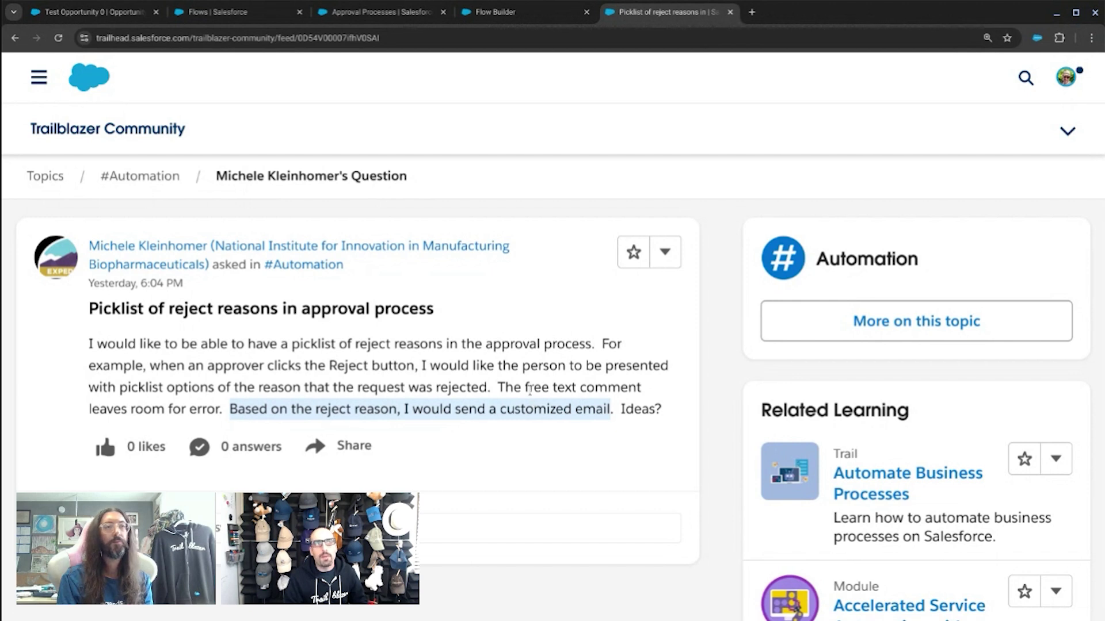
Switch to Flow Builder, close the action's settings without choosing an approval action, and leave the screen flow for the Flows list
click(525, 12)
drag(442, 311, 437, 403)
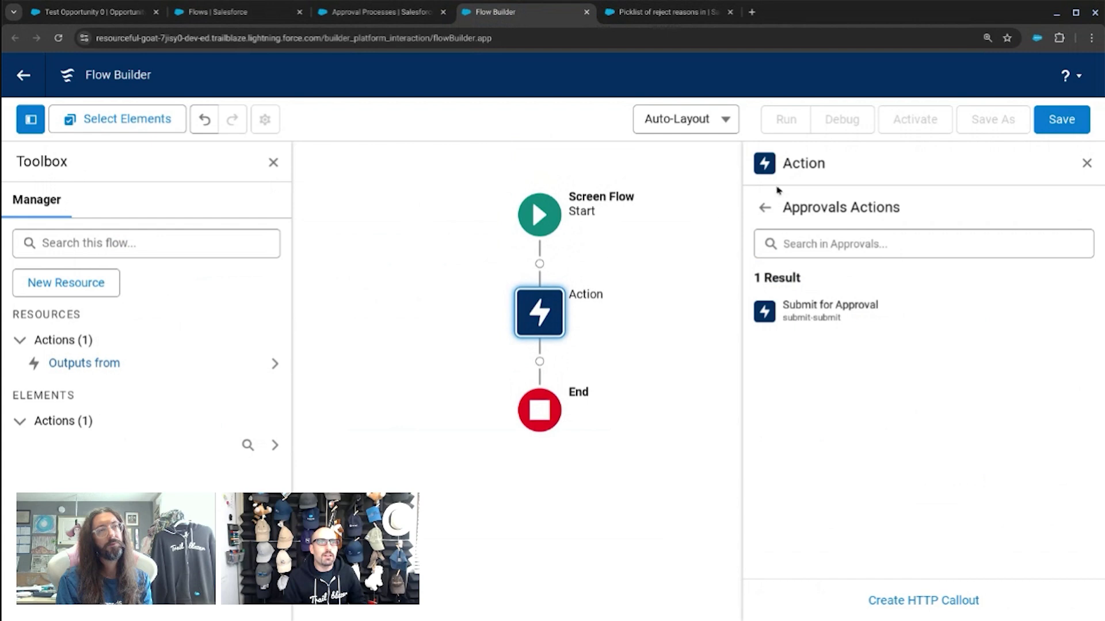
click(765, 207)
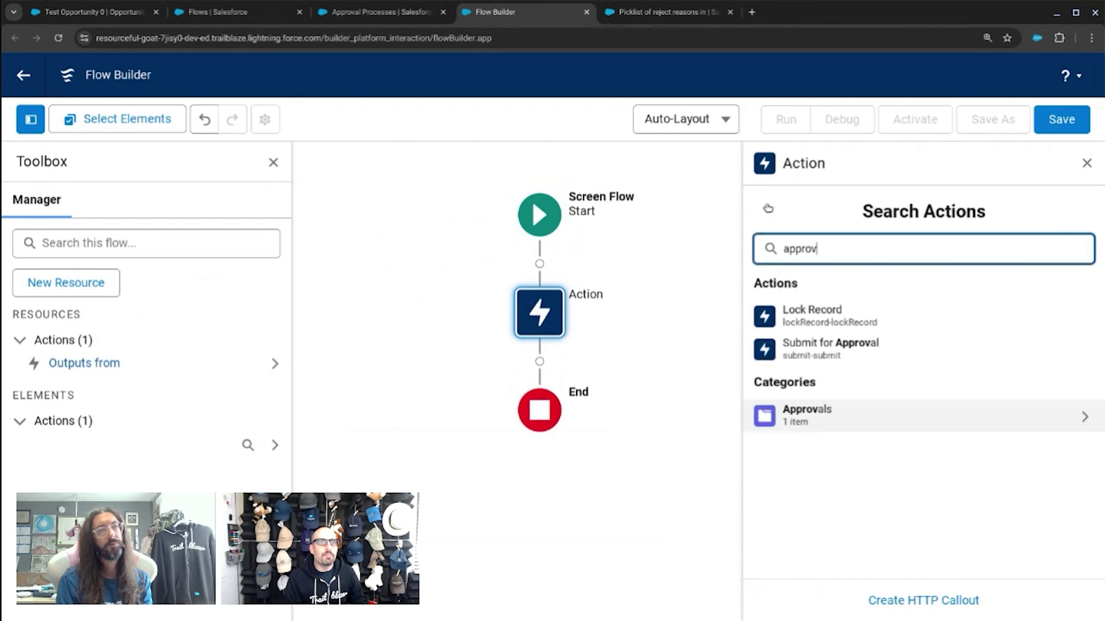
click(1086, 164)
click(557, 247)
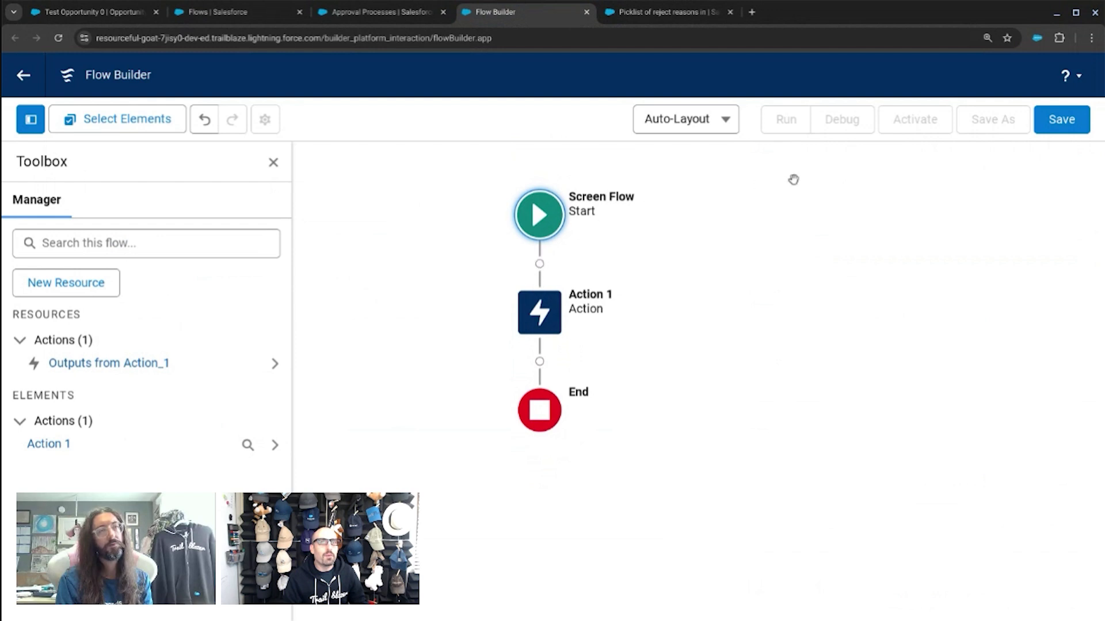
click(23, 75)
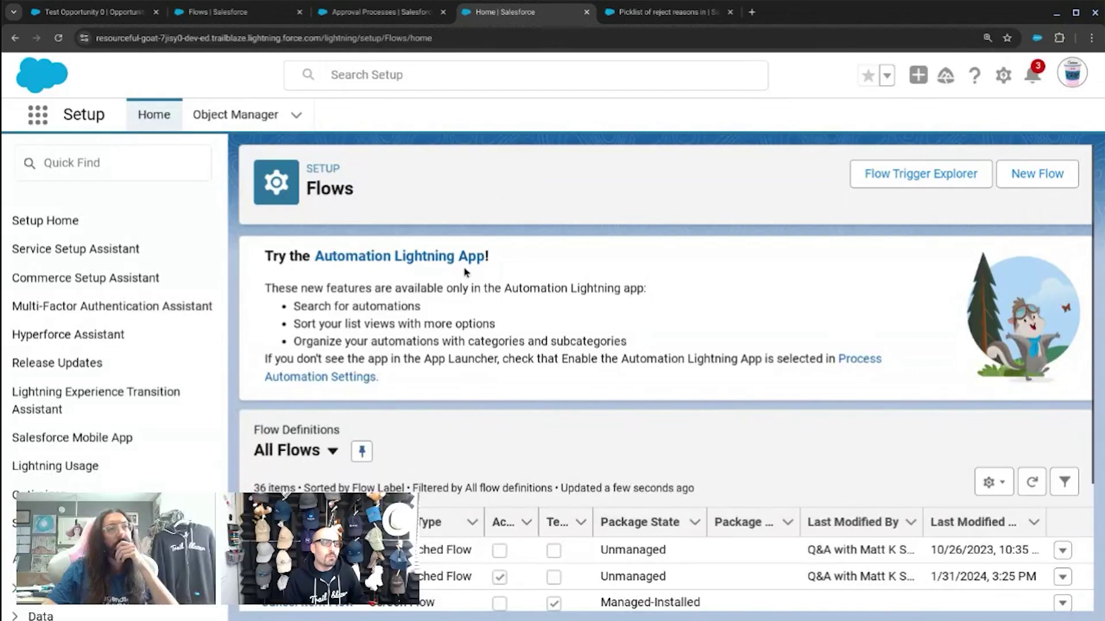
Create a new record-triggered flow from scratch
scroll(597, 326, down, 2)
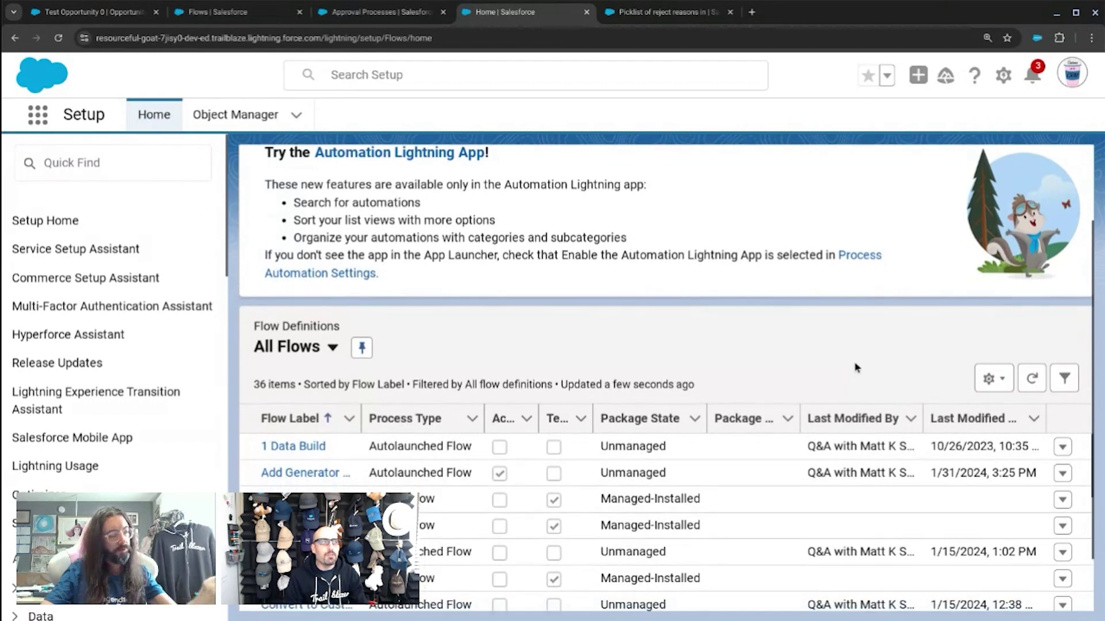
scroll(995, 225, up, 2)
click(1038, 187)
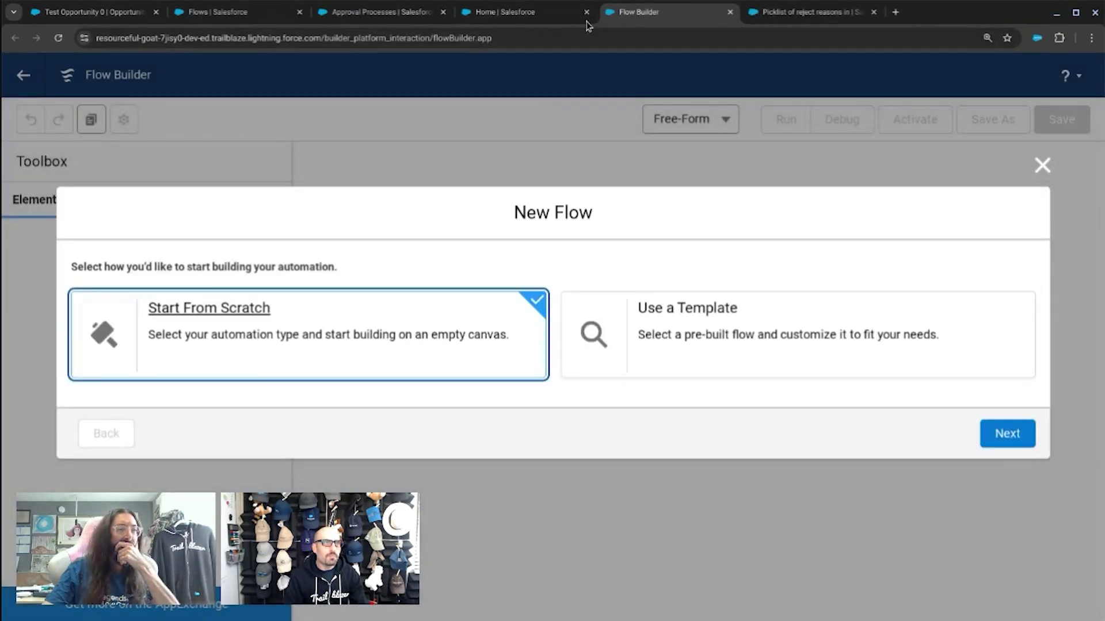
click(1007, 433)
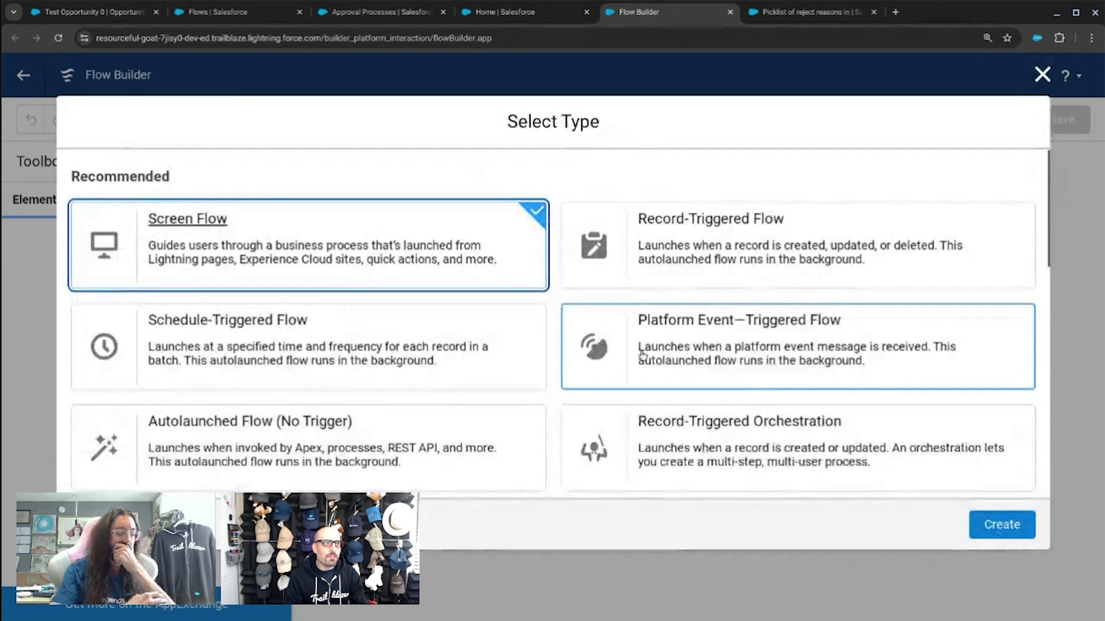
click(645, 245)
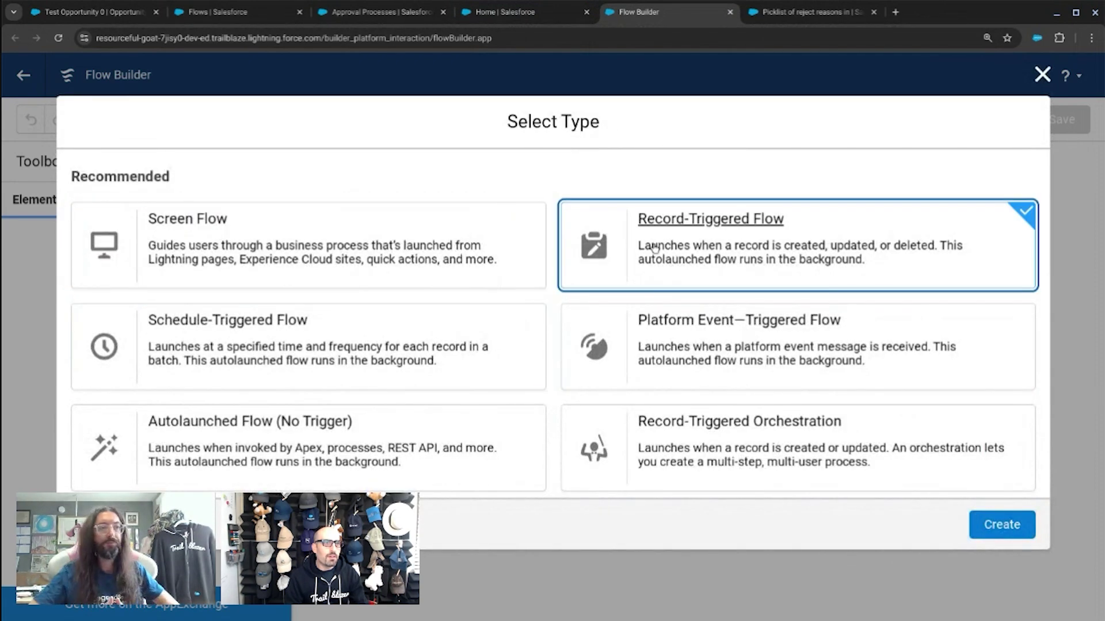
scroll(644, 270, down, 1)
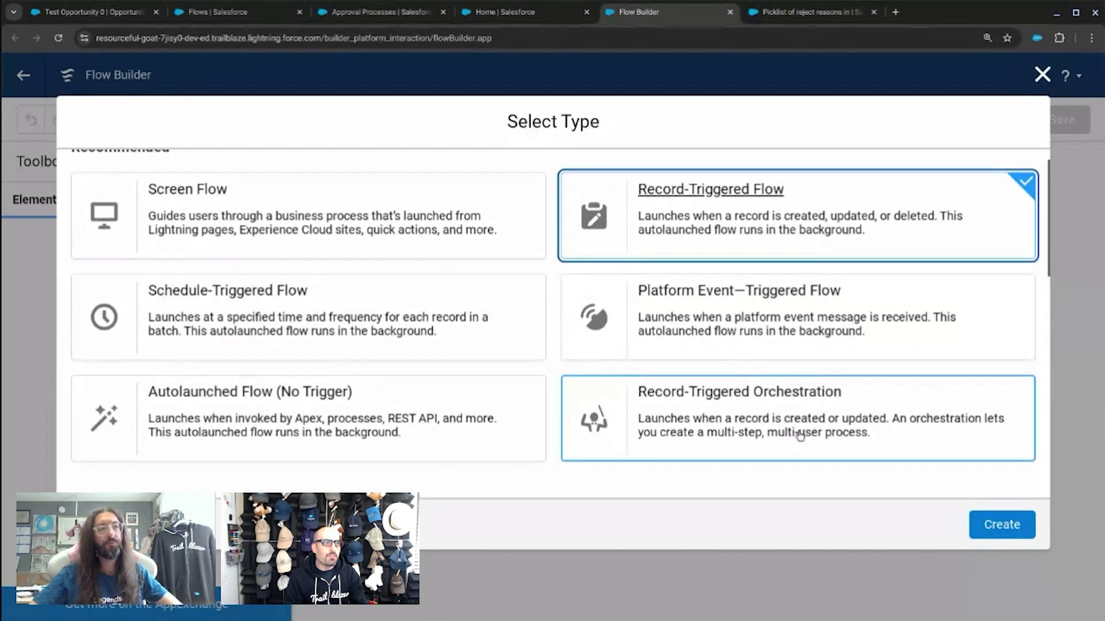
click(999, 525)
Search the flow's available trigger objects for "appro" and "action"
click(425, 315)
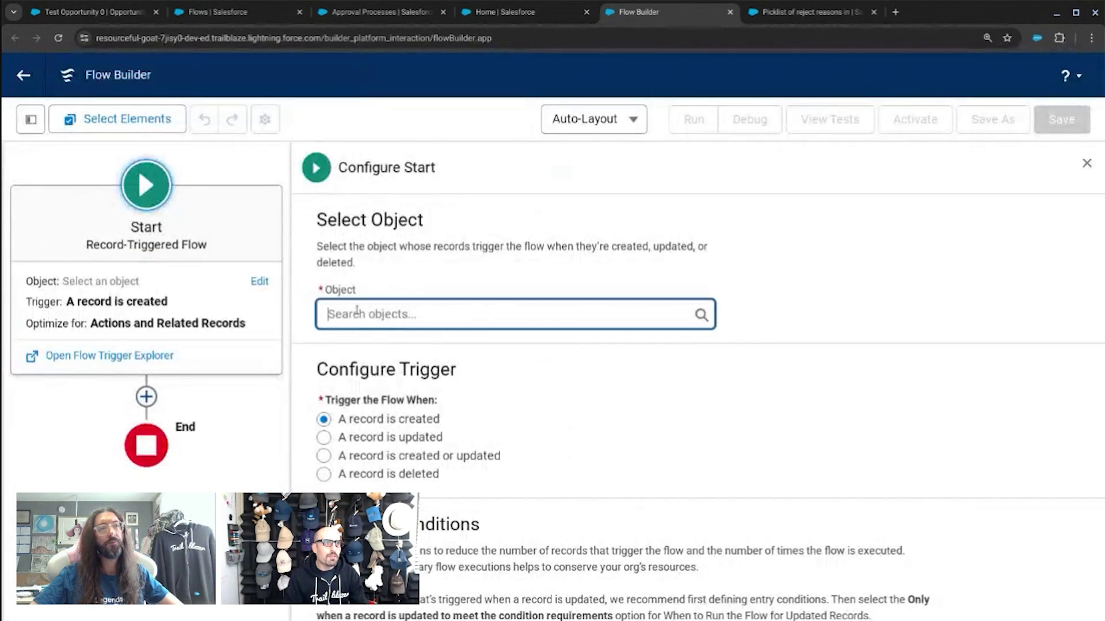
text(appro)
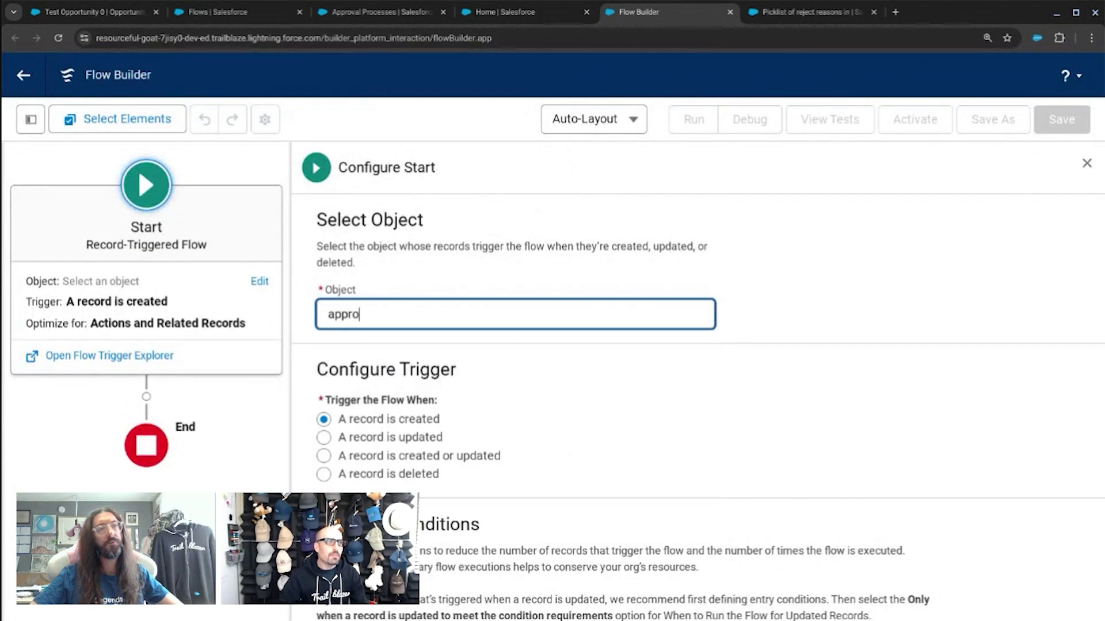
key(BackSpace)
key(BackSpace)
key(BackSpace)
key(BackSpace)
key(BackSpace)
text(action)
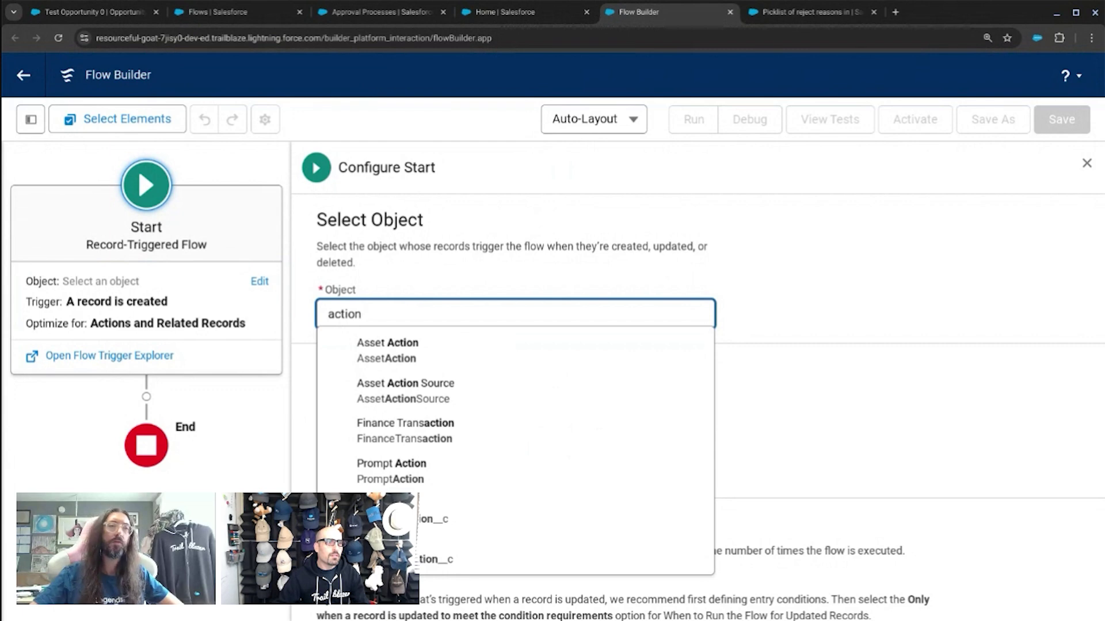
scroll(357, 424, down, 3)
scroll(365, 333, up, 5)
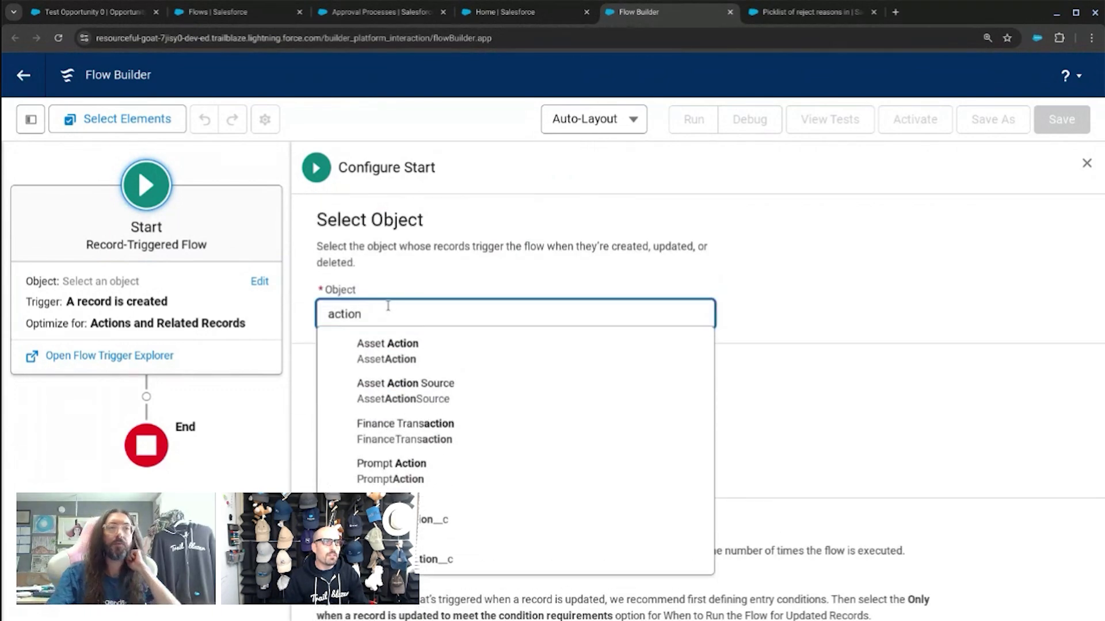
Try "work" as the trigger object search, browse the matching objects, and leave the field without picking one
key(BackSpace)
key(BackSpace)
key(BackSpace)
key(BackSpace)
key(BackSpace)
key(BackSpace)
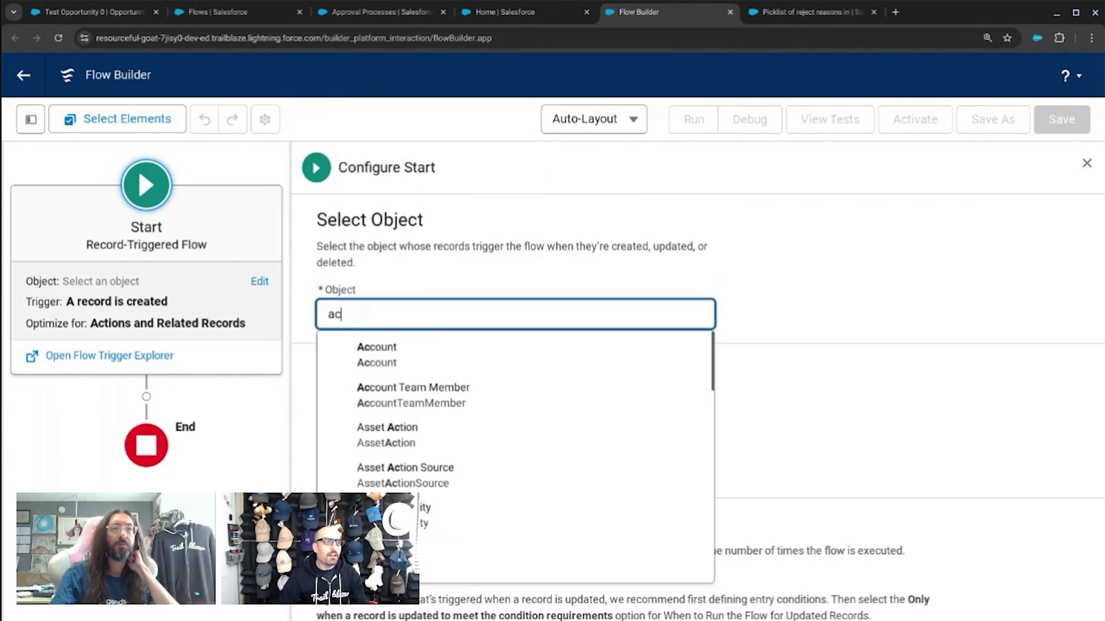
text(work)
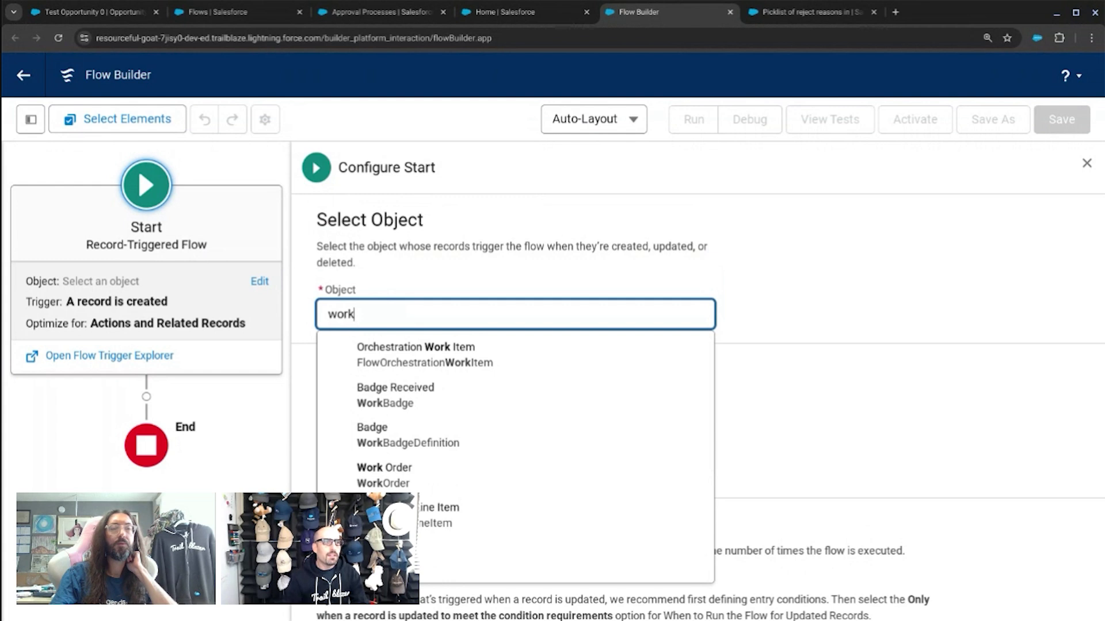
scroll(446, 443, down, 4)
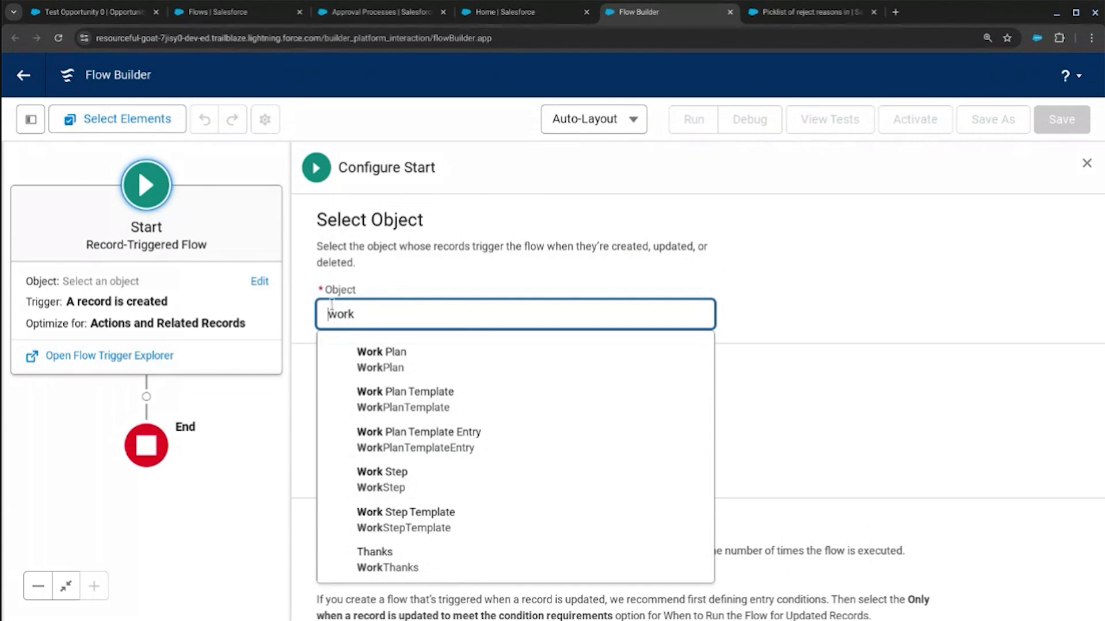
drag(329, 314, 357, 313)
click(417, 276)
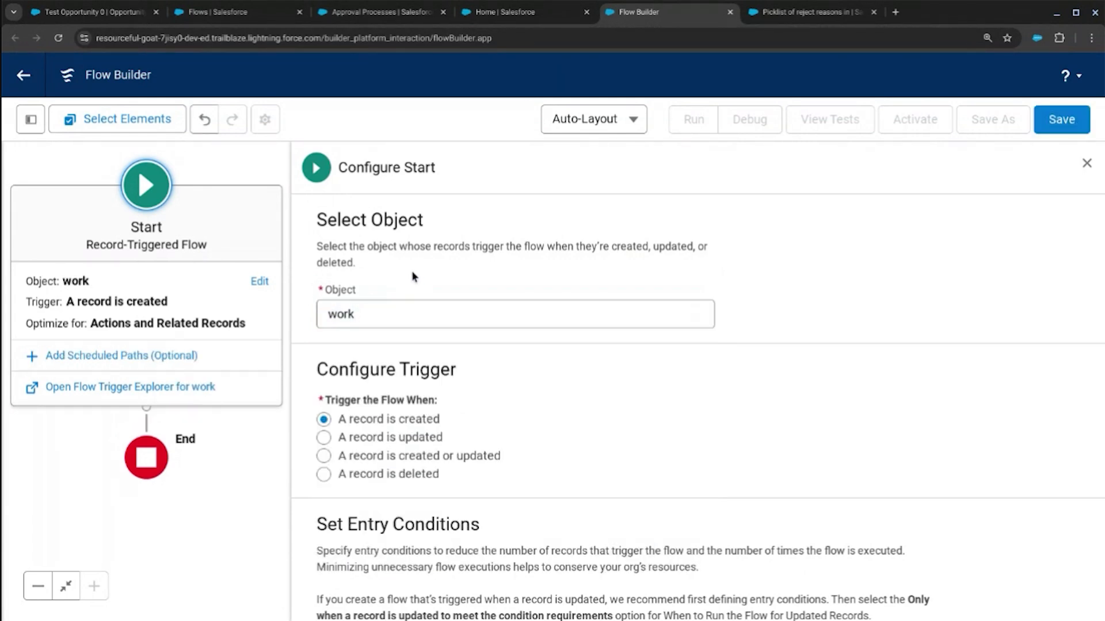
click(821, 205)
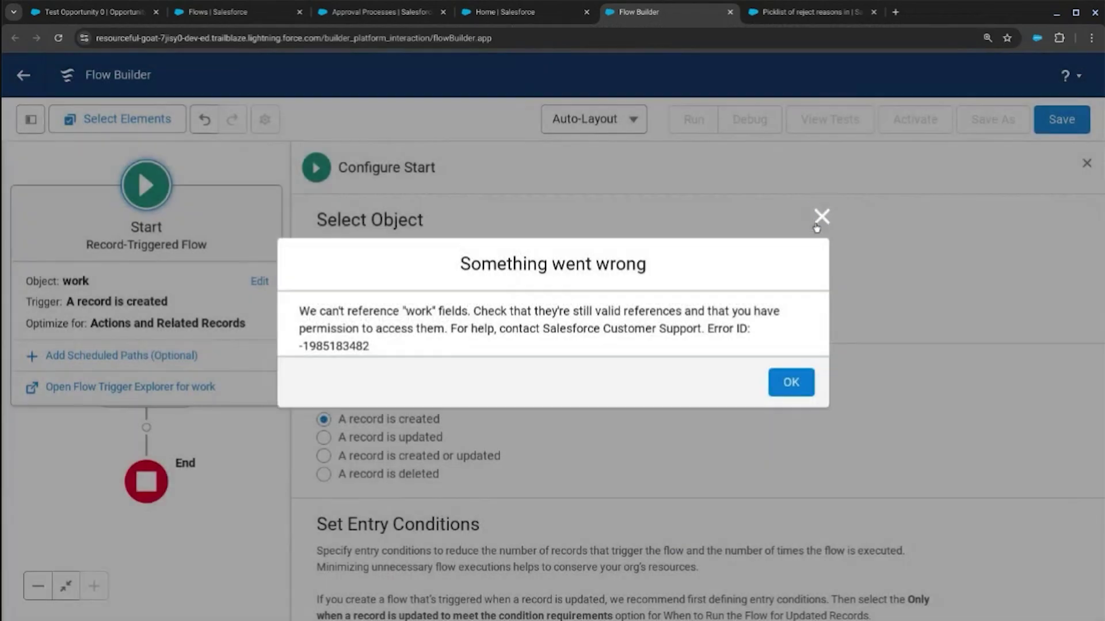
click(821, 217)
Search the web for the Salesforce object reference and open the Object Reference for the Salesforce Platform at a larger zoom
click(896, 12)
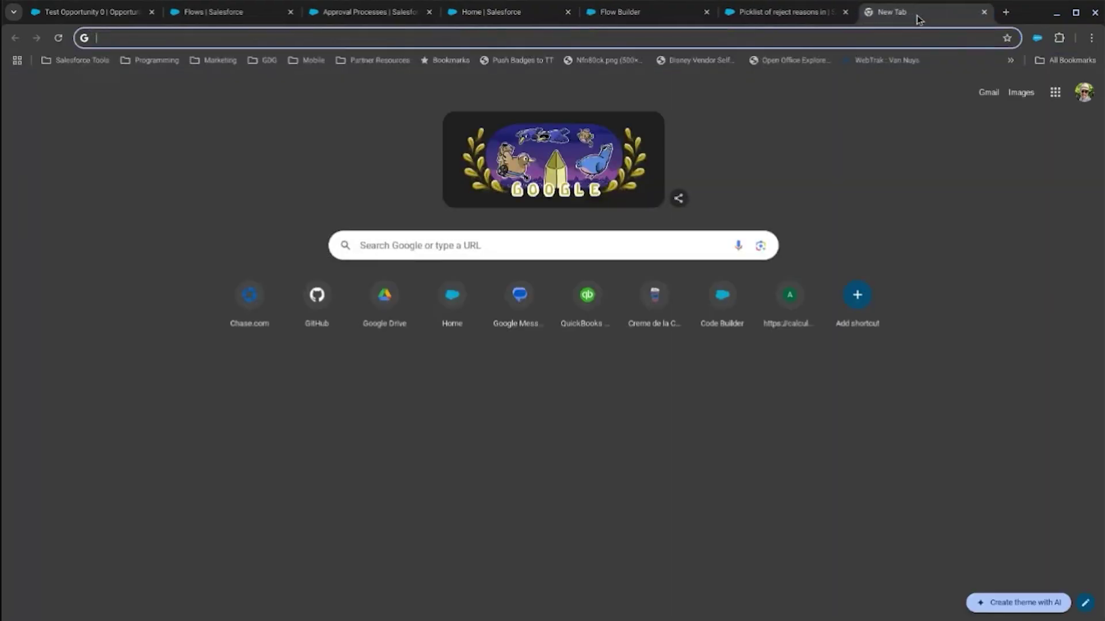
text(salesorce o)
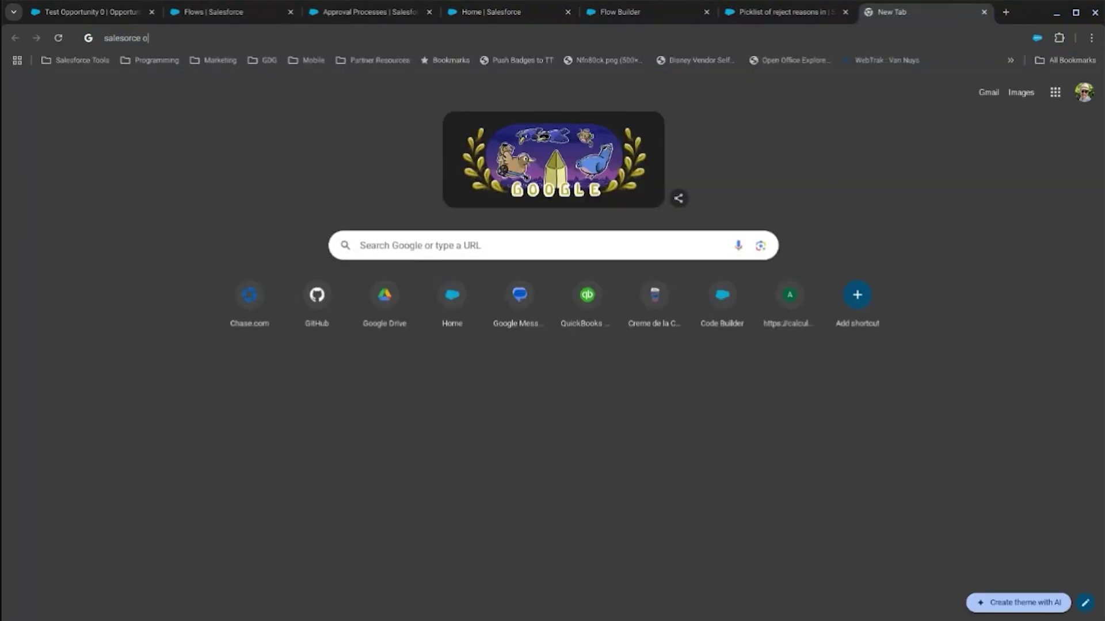
text(ject reference)
key(Return)
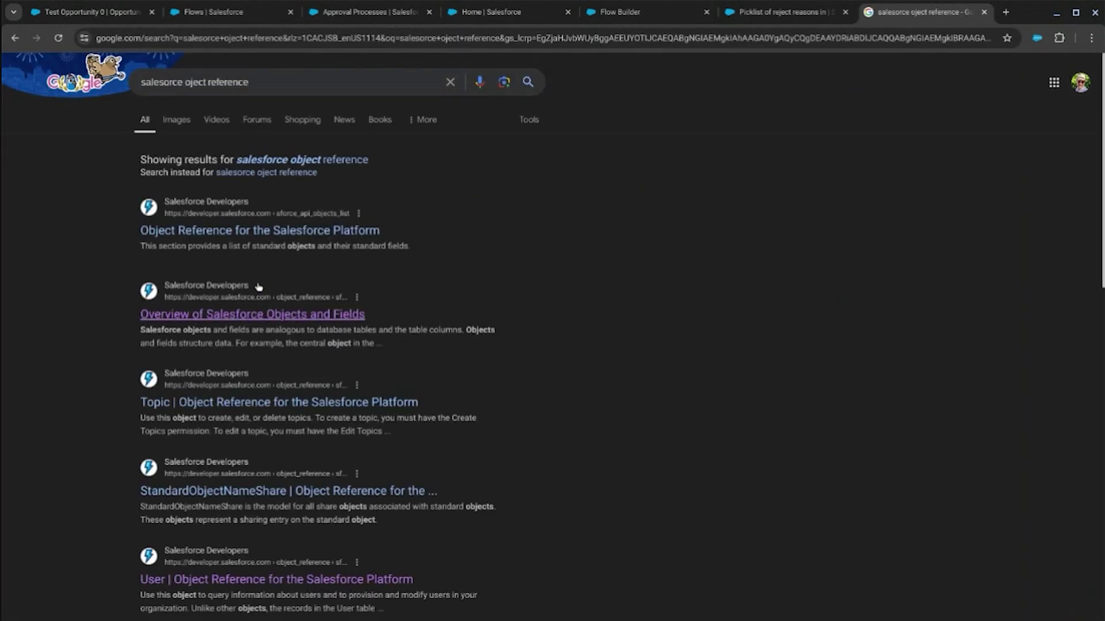
click(252, 232)
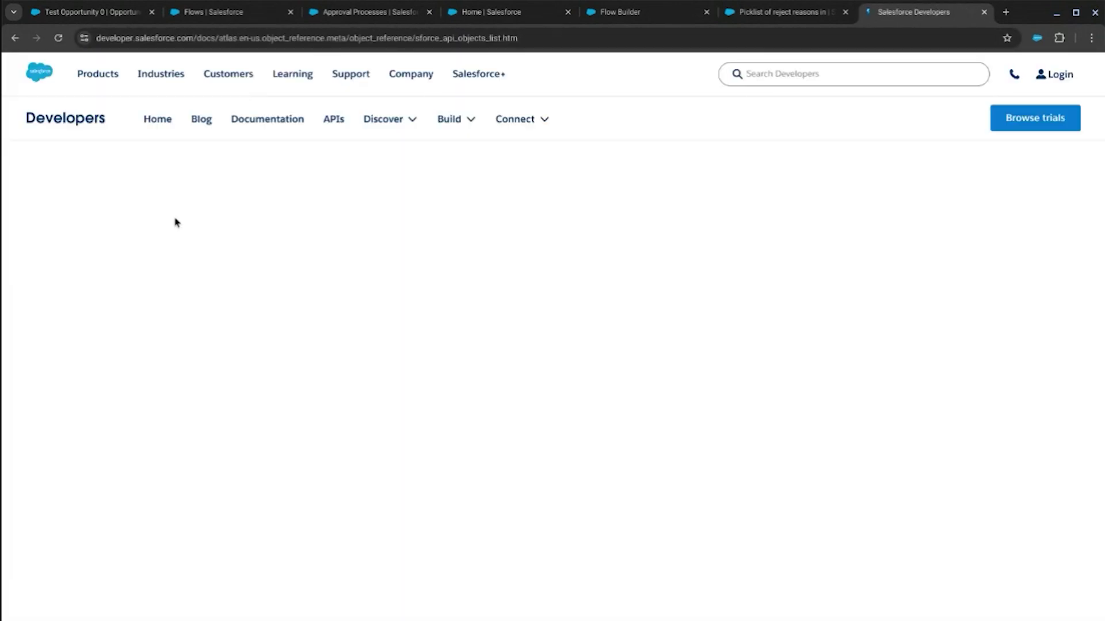
key(ctrl+plus)
key(ctrl+plus)
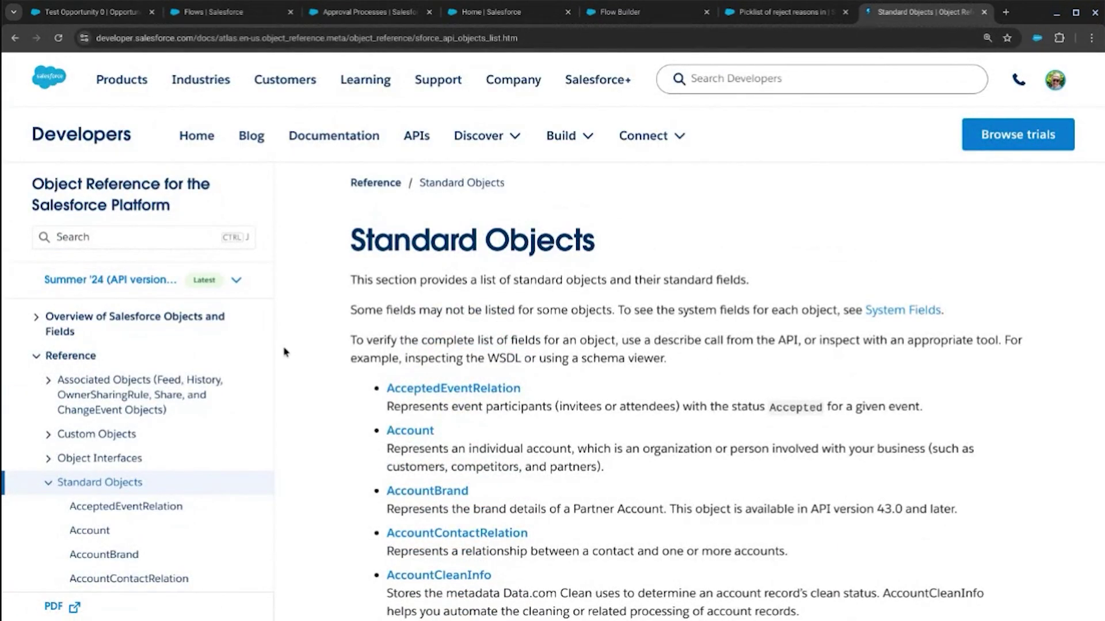
Find "approval" in the Standard Objects list and examine the ProcessInstance family of approval objects
scroll(321, 420, down, 5)
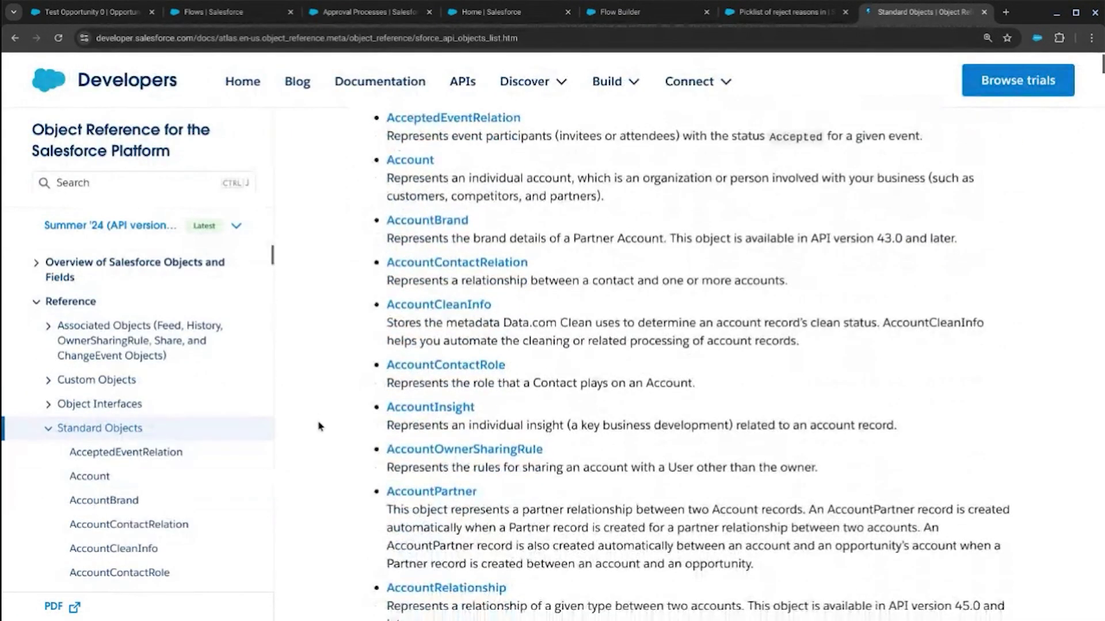
key(ctrl+f)
text(approval)
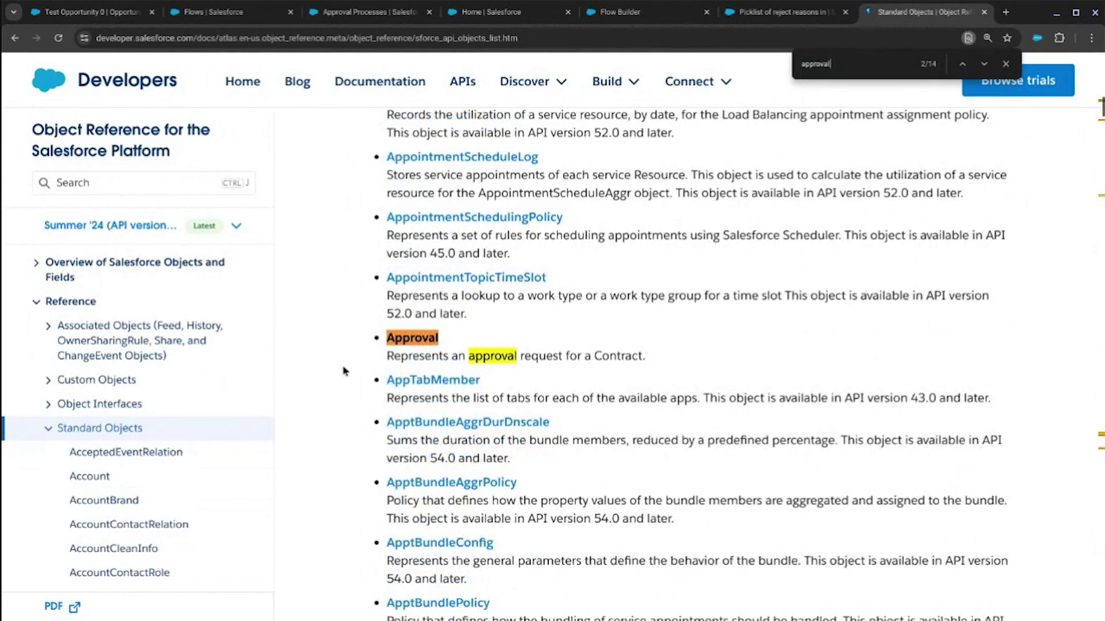
key(Return)
key(Return)
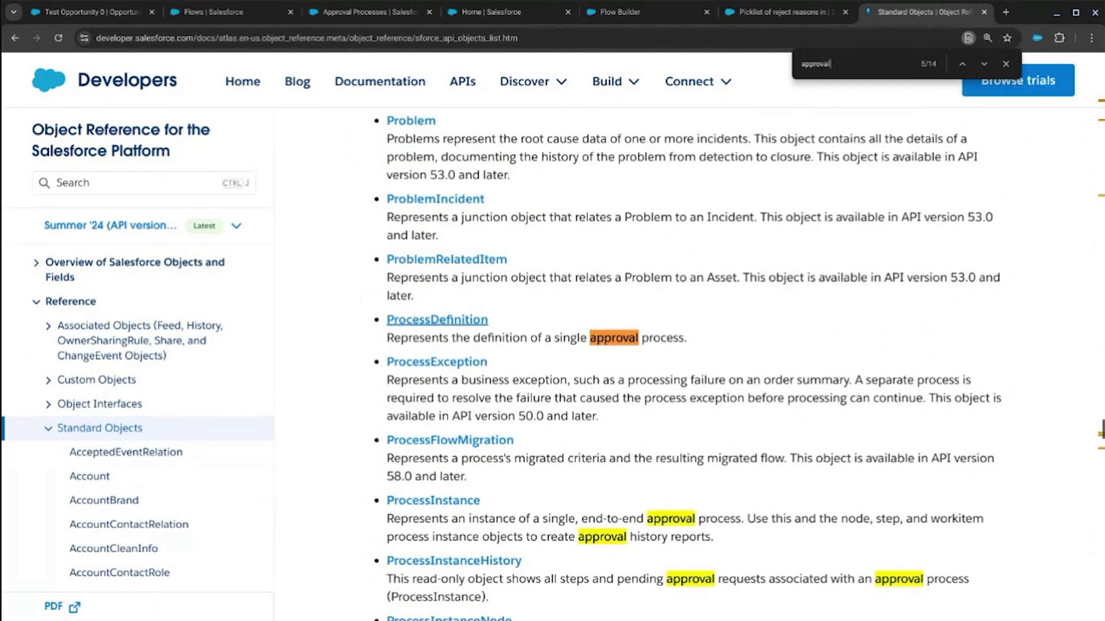
scroll(425, 467, down, 1)
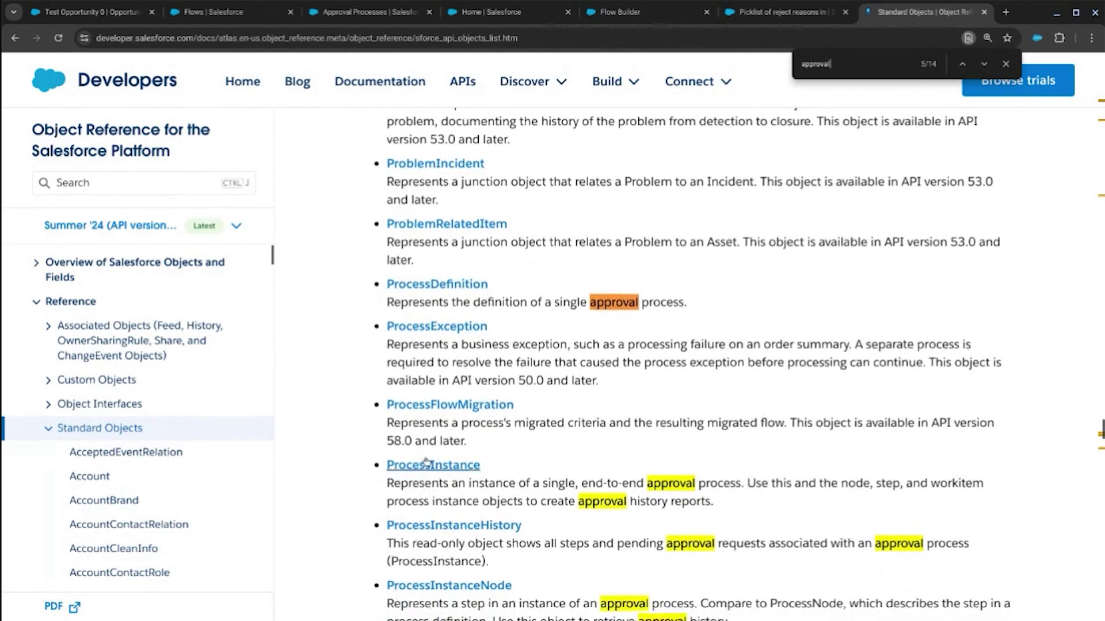
scroll(425, 467, down, 2)
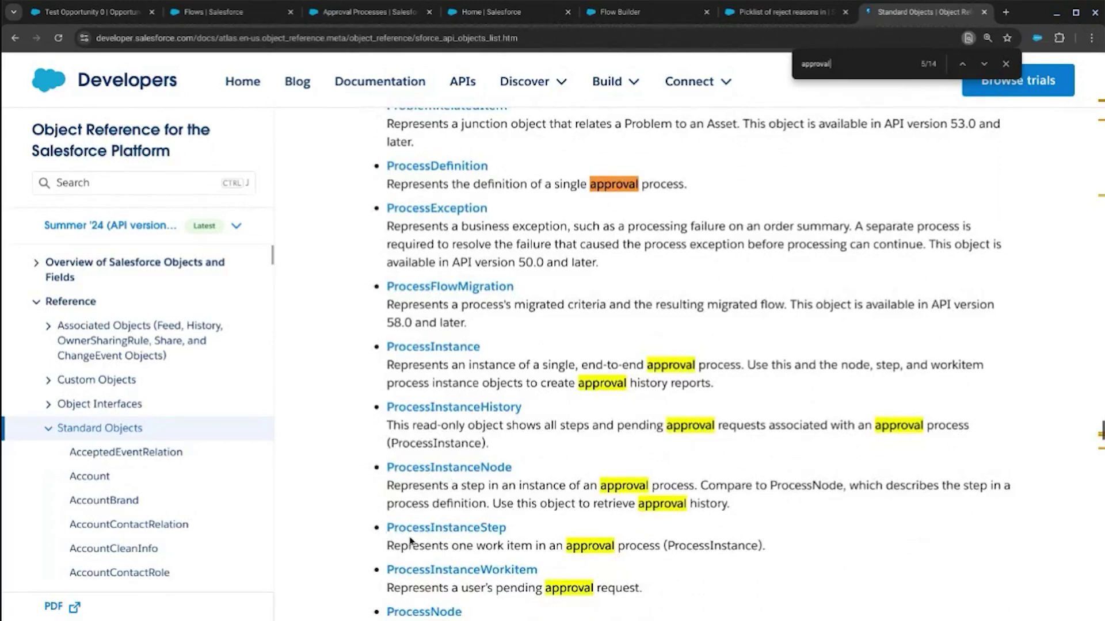
Return to Flow Builder and clear the record-triggered flow's object entry
click(619, 12)
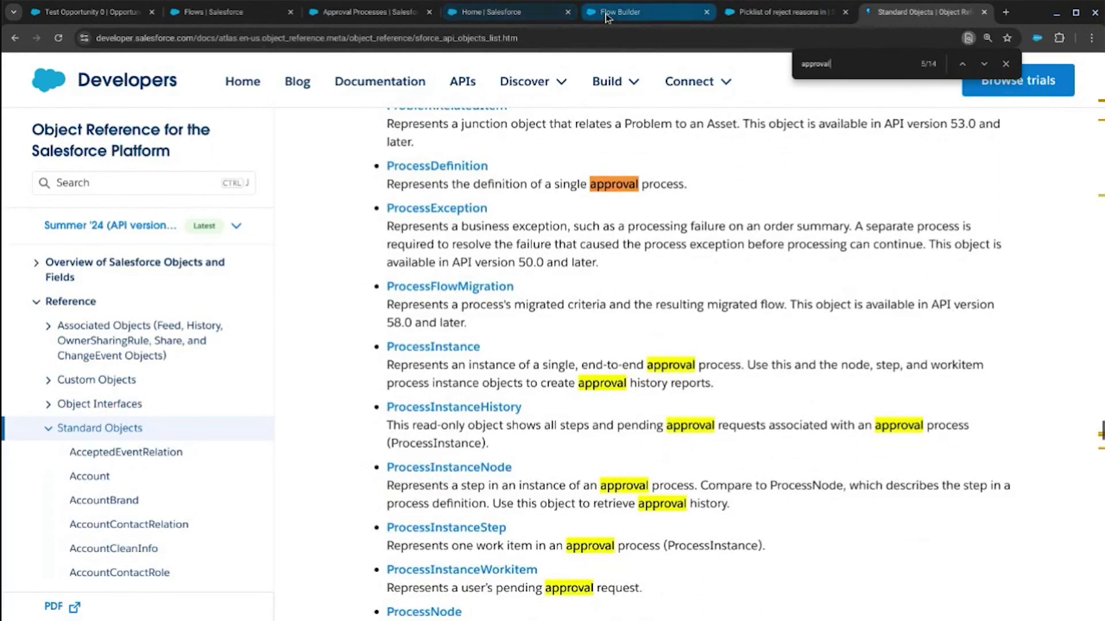
click(353, 314)
key(ctrl+a)
key(BackSpace)
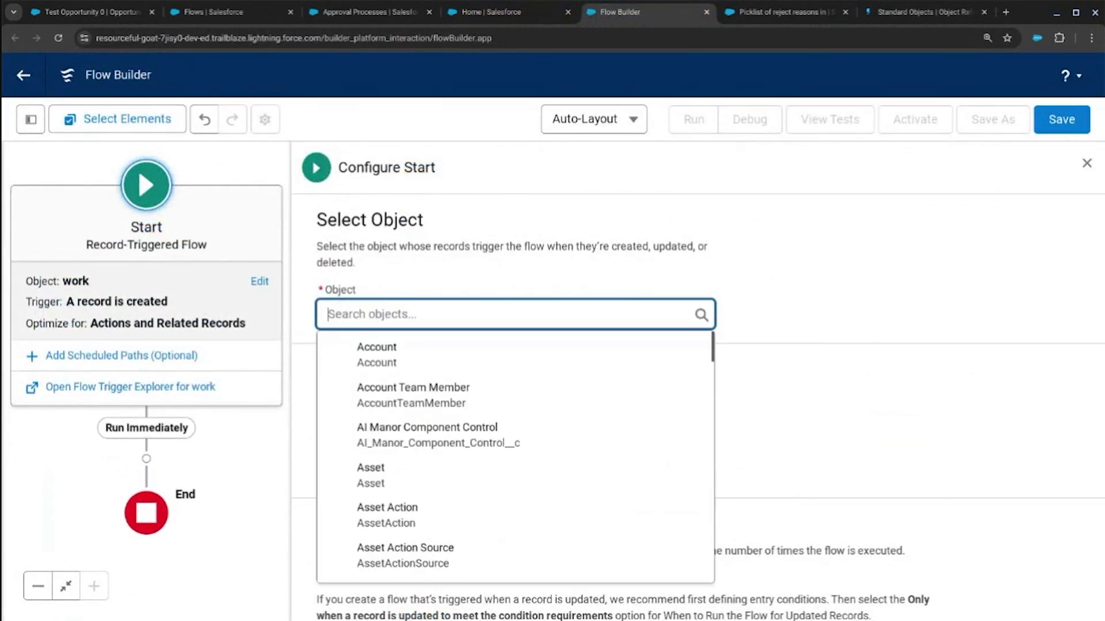
Search for "process" among the objects available to trigger the record-triggered flow
text(process)
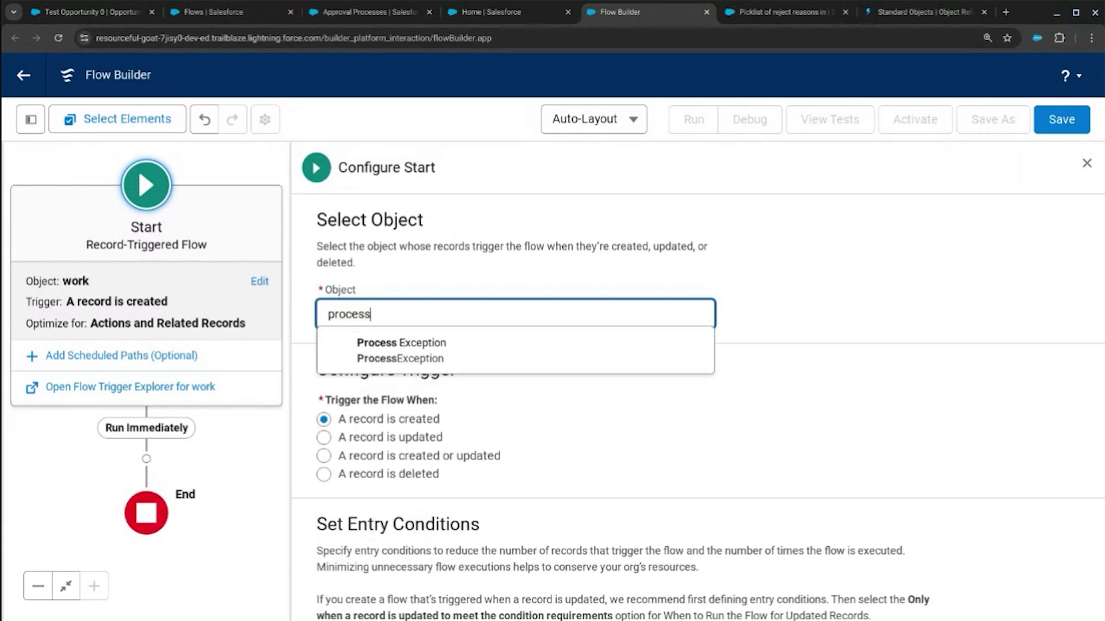
click(375, 314)
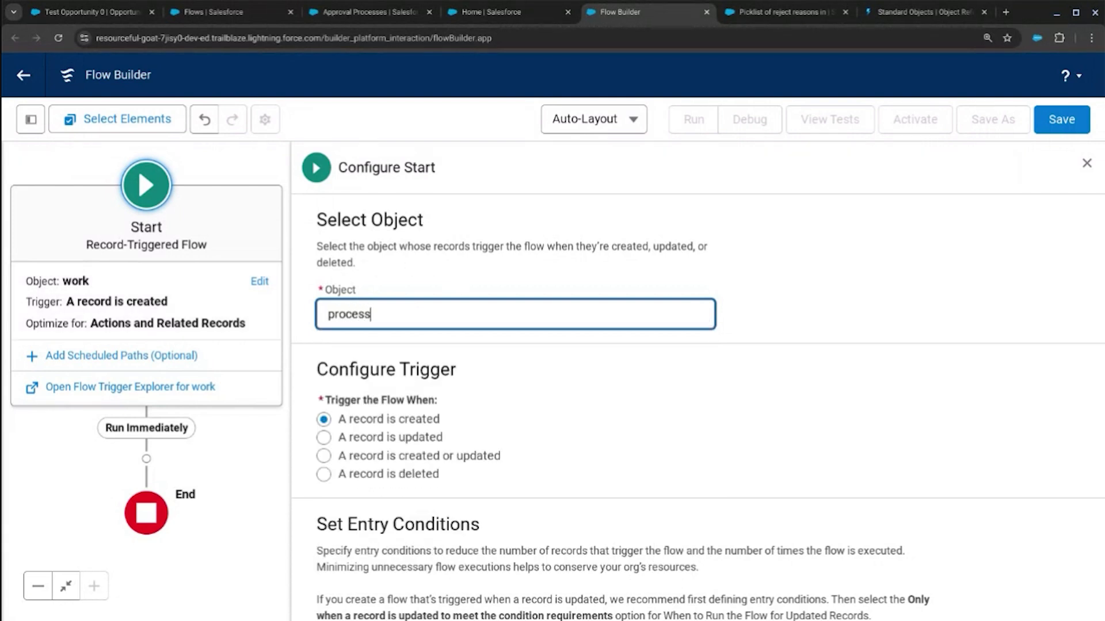
Review the Opportunity Approval Process definition down to the record lock in its initial submission actions
key(ctrl+Tab)
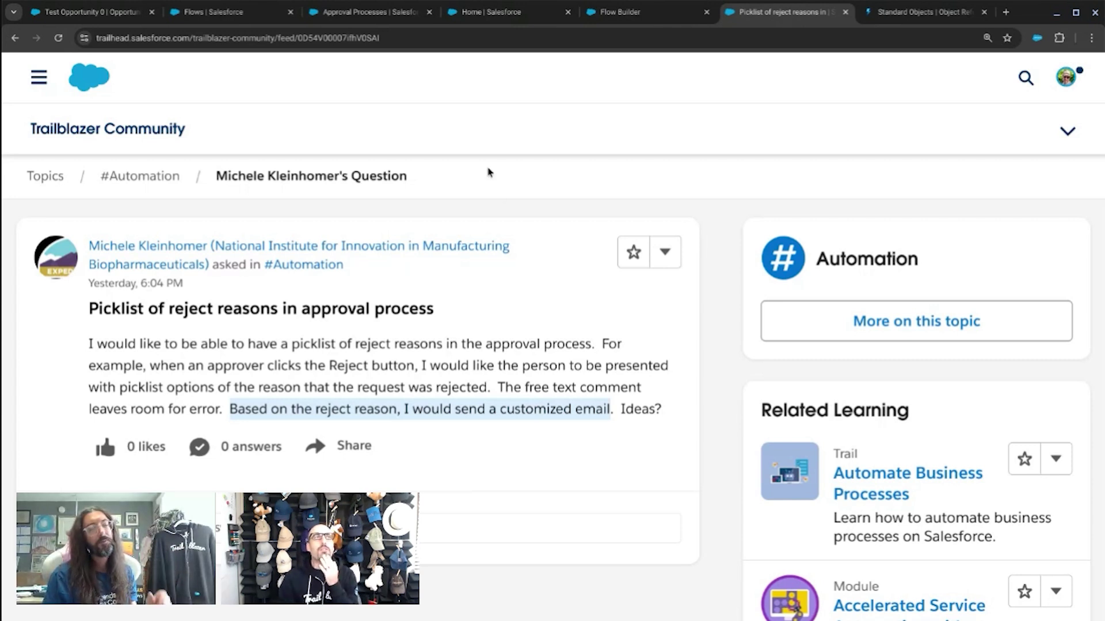
click(382, 20)
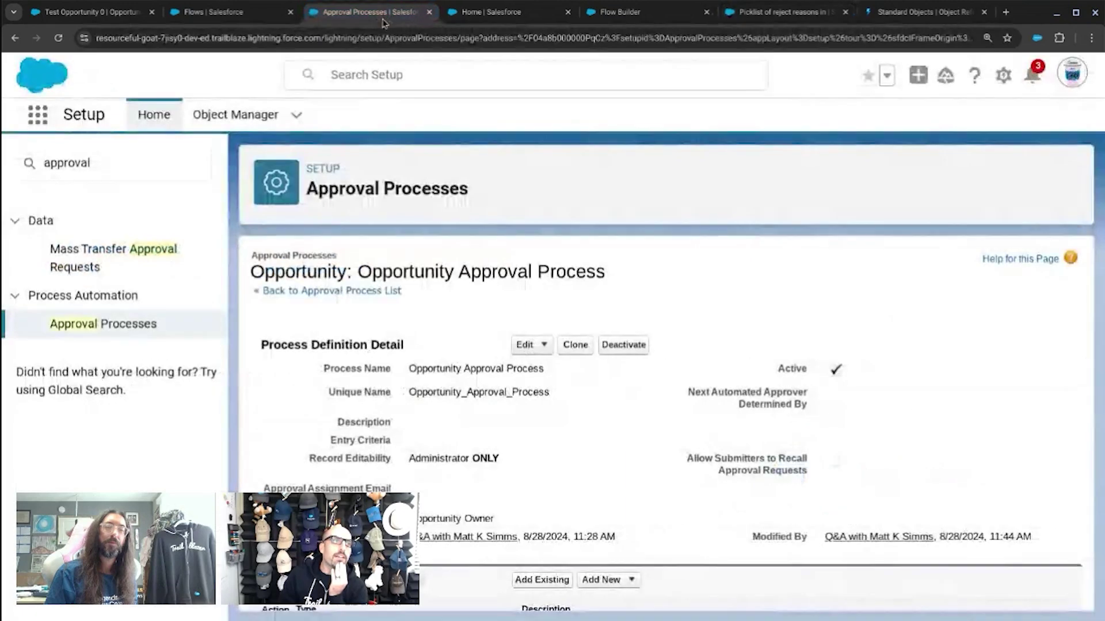
scroll(457, 249, down, 3)
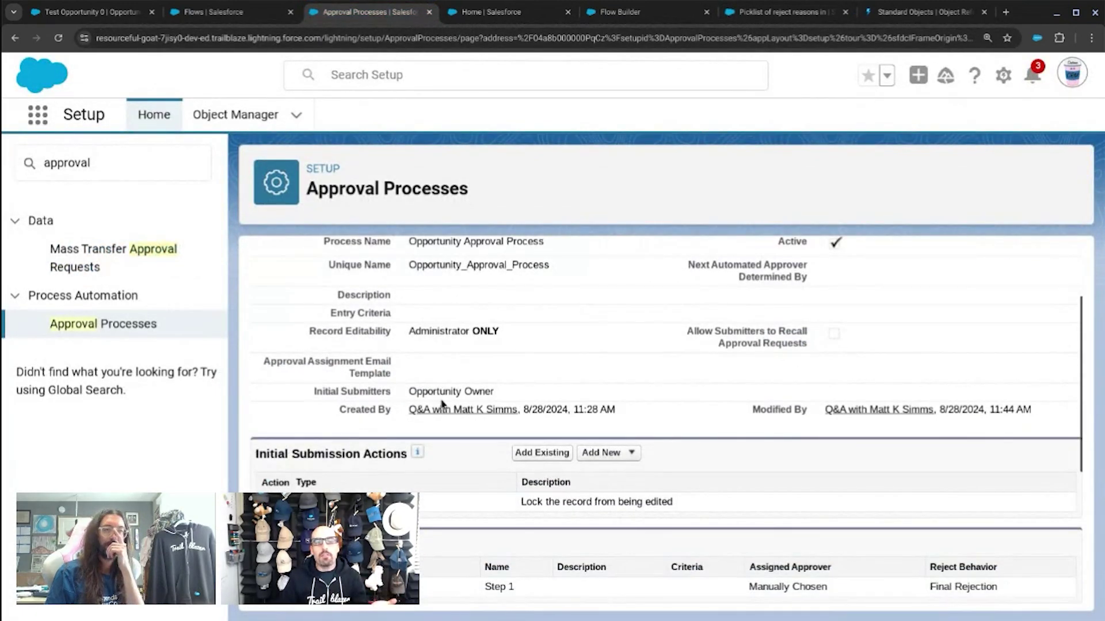
scroll(458, 495, down, 1)
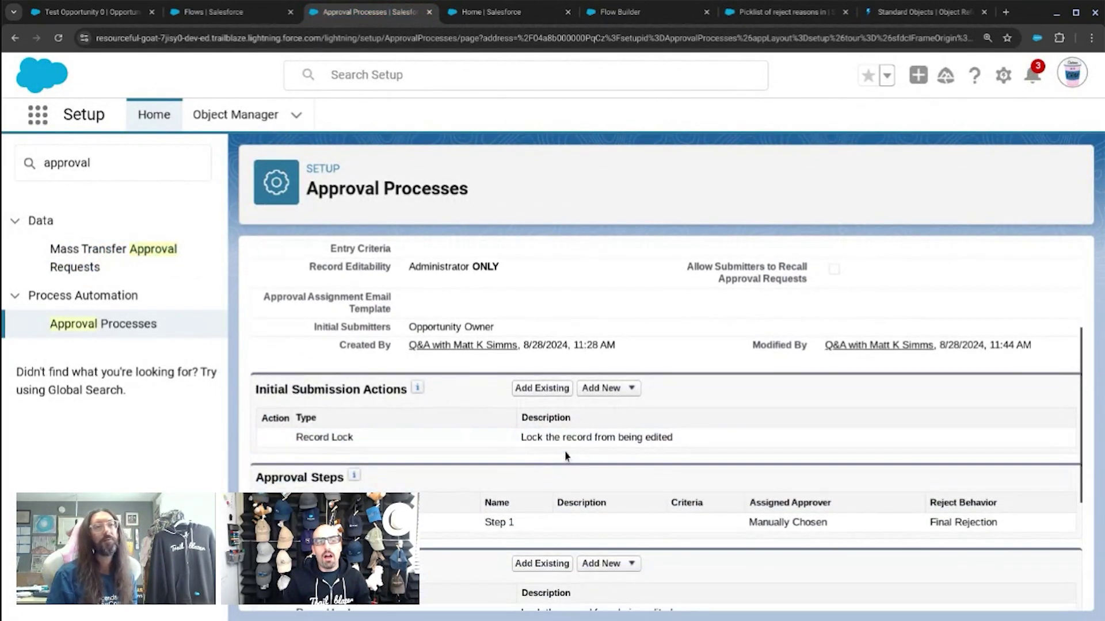
drag(683, 441, 524, 443)
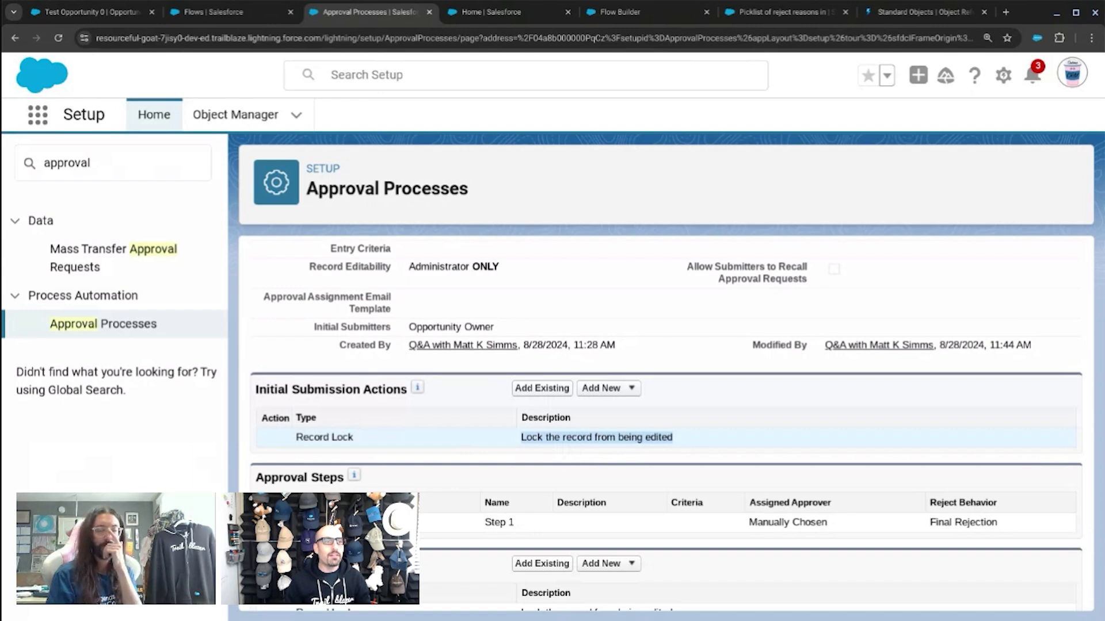
Submit Test Opportunity 0 for approval with the comment "Test 4" and the suggested user as next approver
click(86, 12)
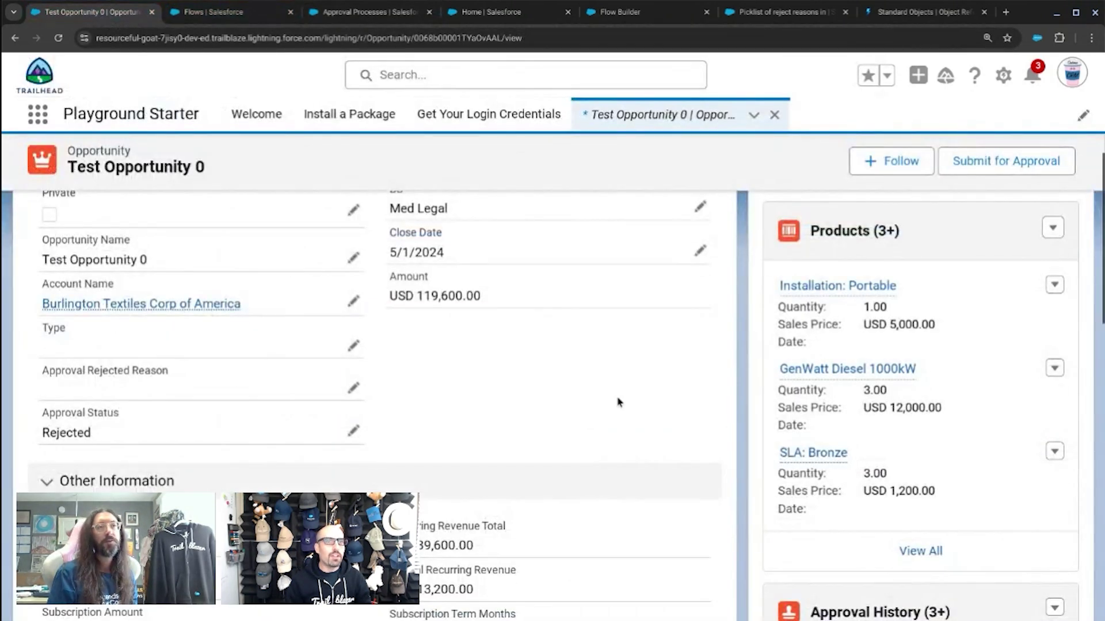
scroll(633, 397, up, 6)
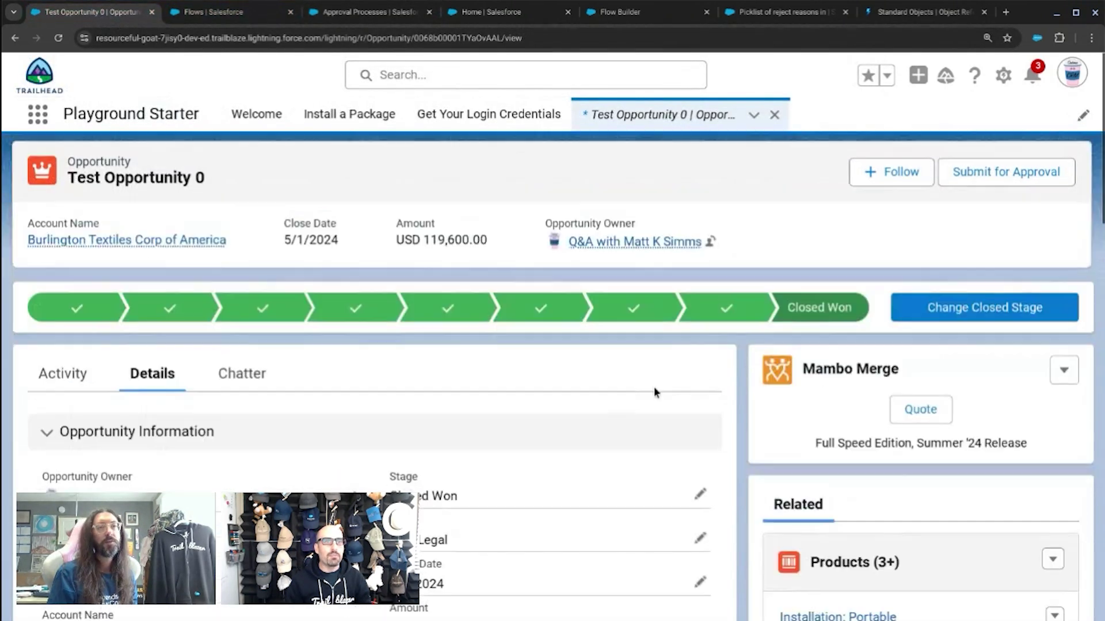
click(986, 173)
text(TGest)
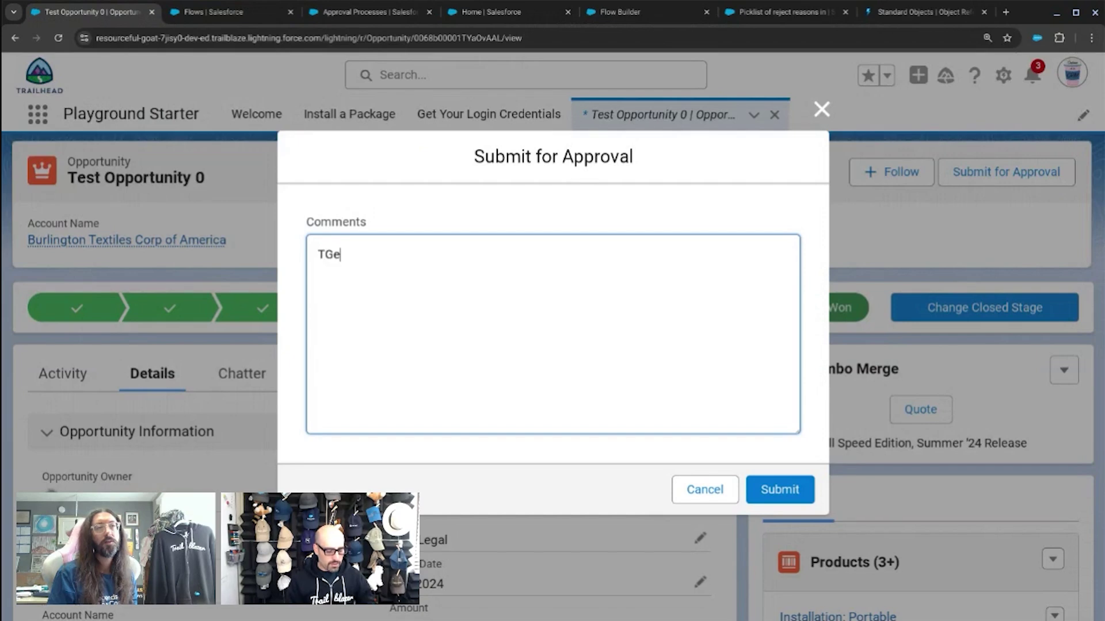
click(334, 254)
key(BackSpace)
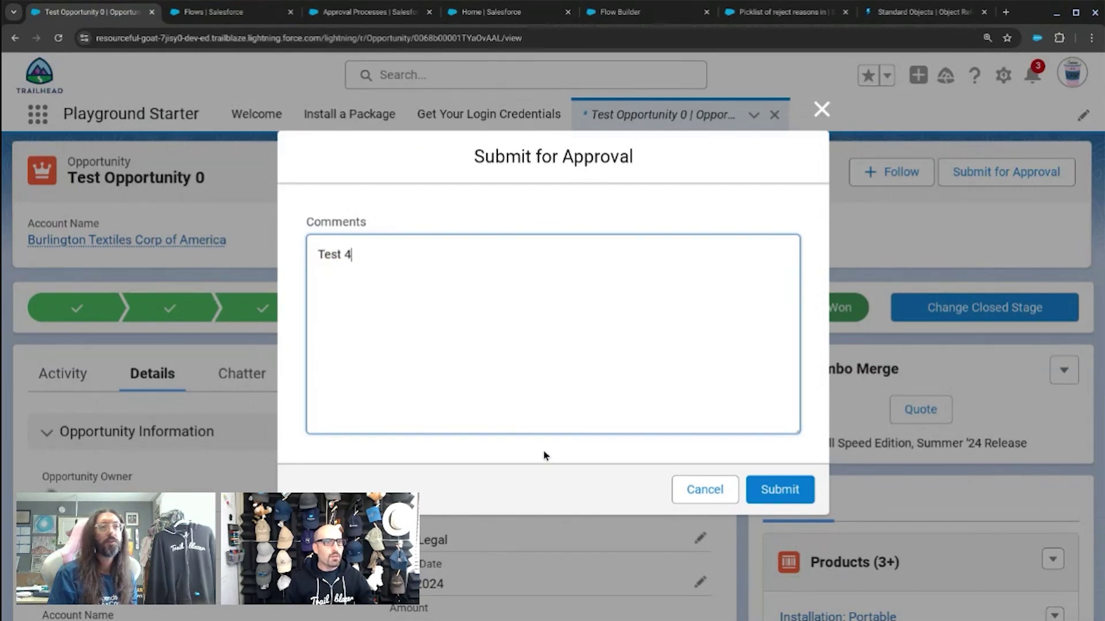
text(4)
click(780, 490)
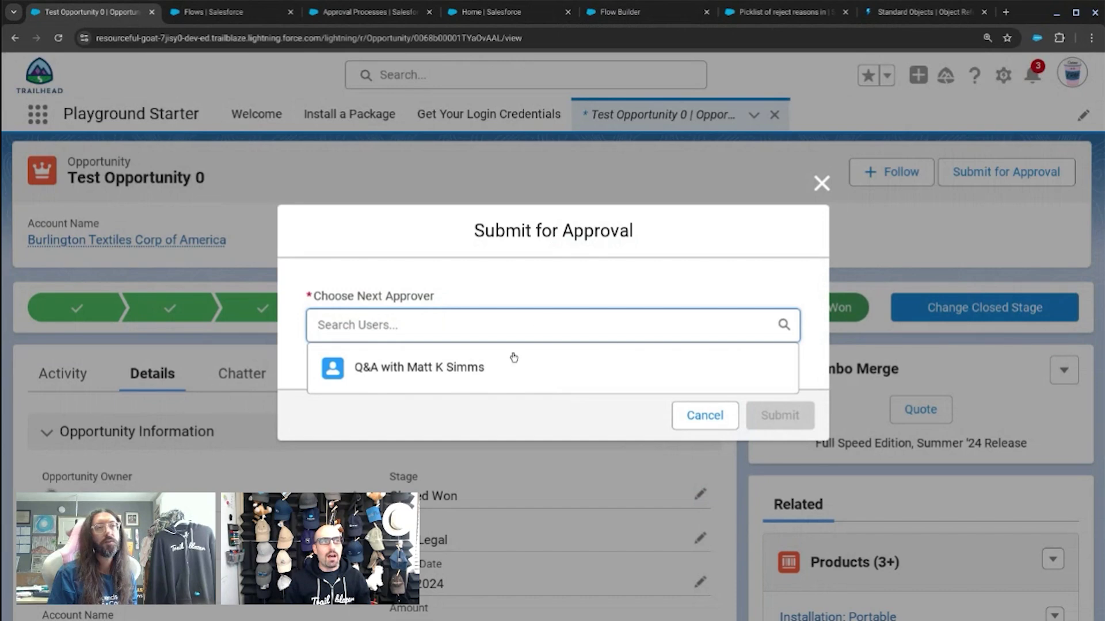
click(514, 358)
click(774, 415)
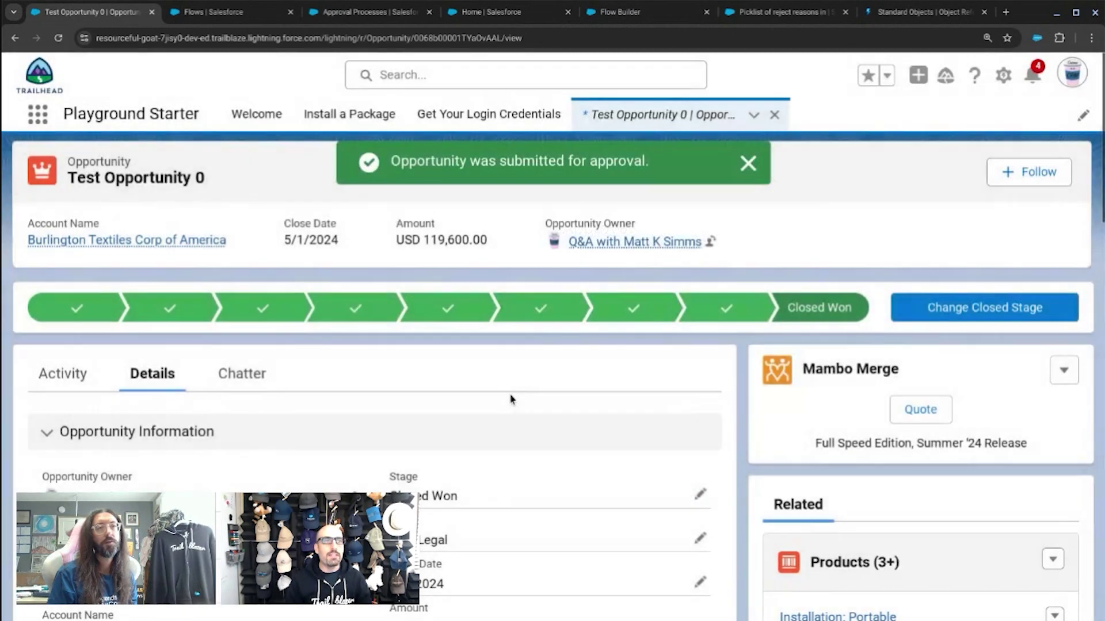
Reload Test Opportunity 0 and check its approval fields and approval history
click(209, 38)
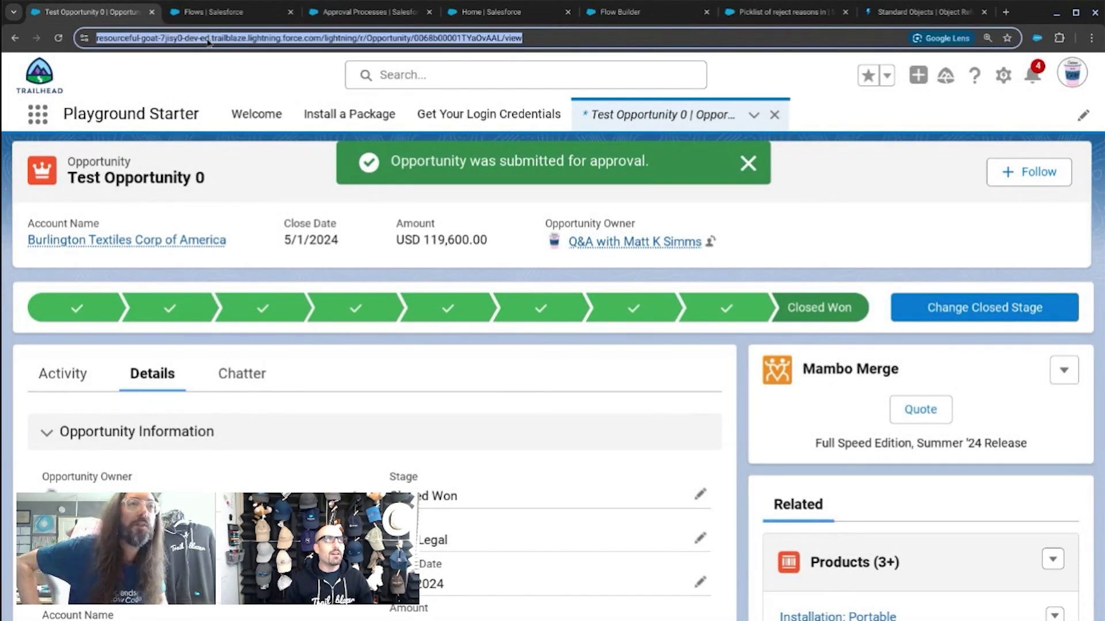
key(Return)
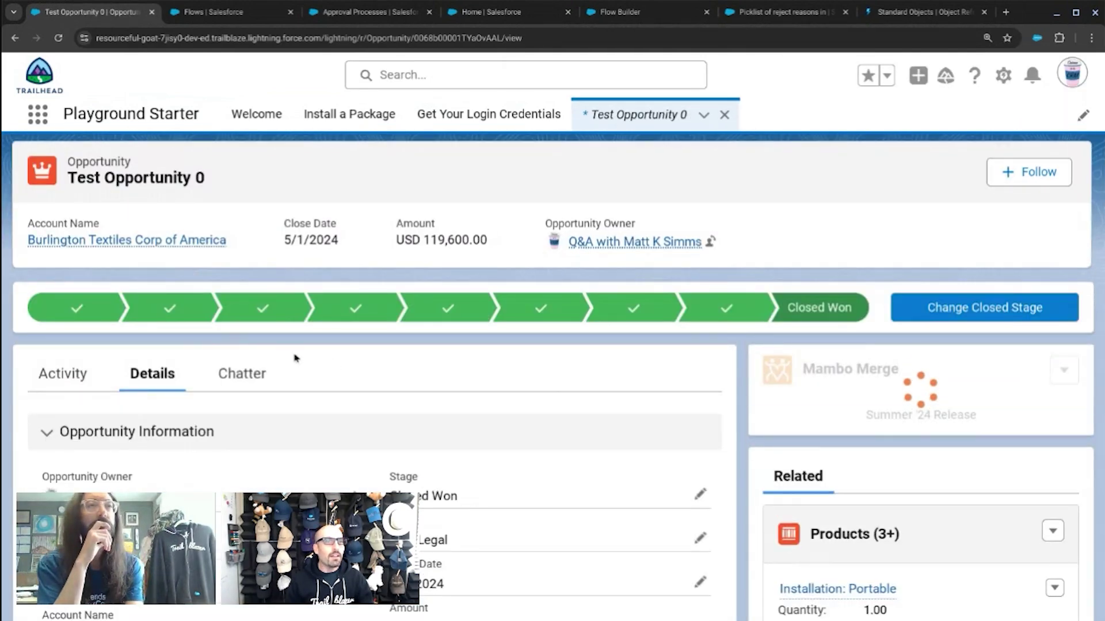
scroll(669, 412, down, 10)
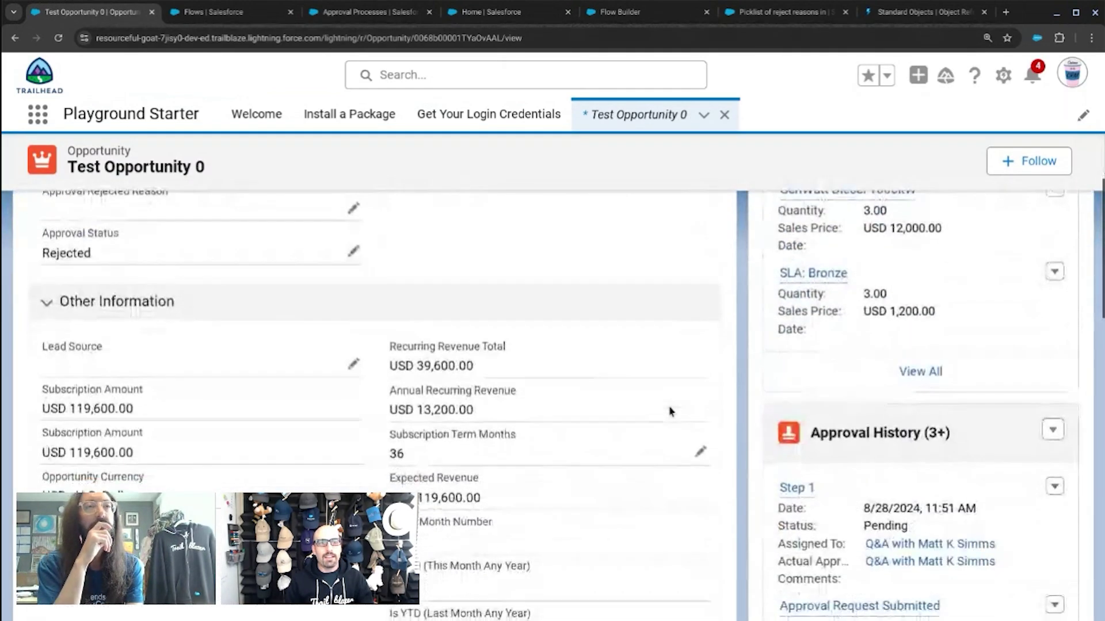
scroll(669, 412, down, 5)
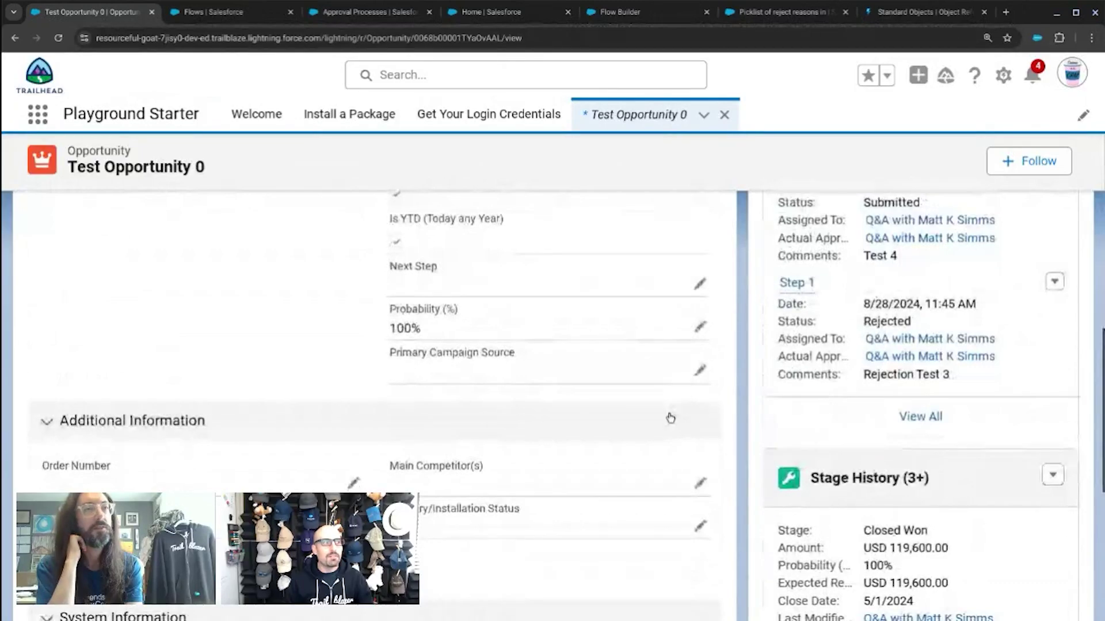
scroll(669, 414, up, 8)
scroll(670, 418, up, 10)
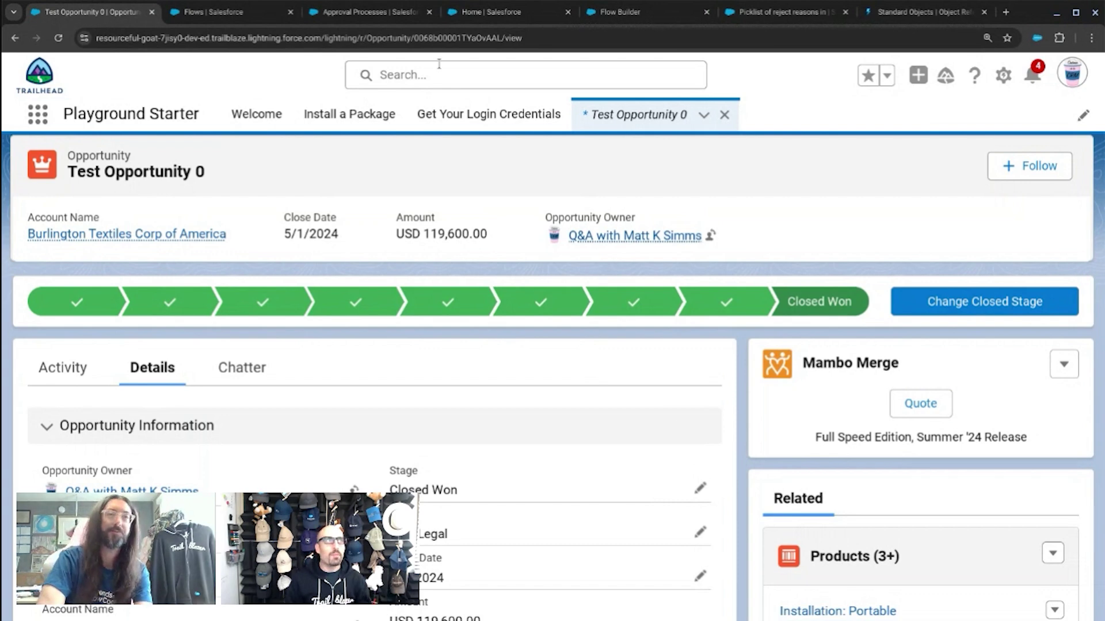
Deactivate the Opportunity Approval Process in Setup
key(ctrl+3)
scroll(403, 397, up, 1)
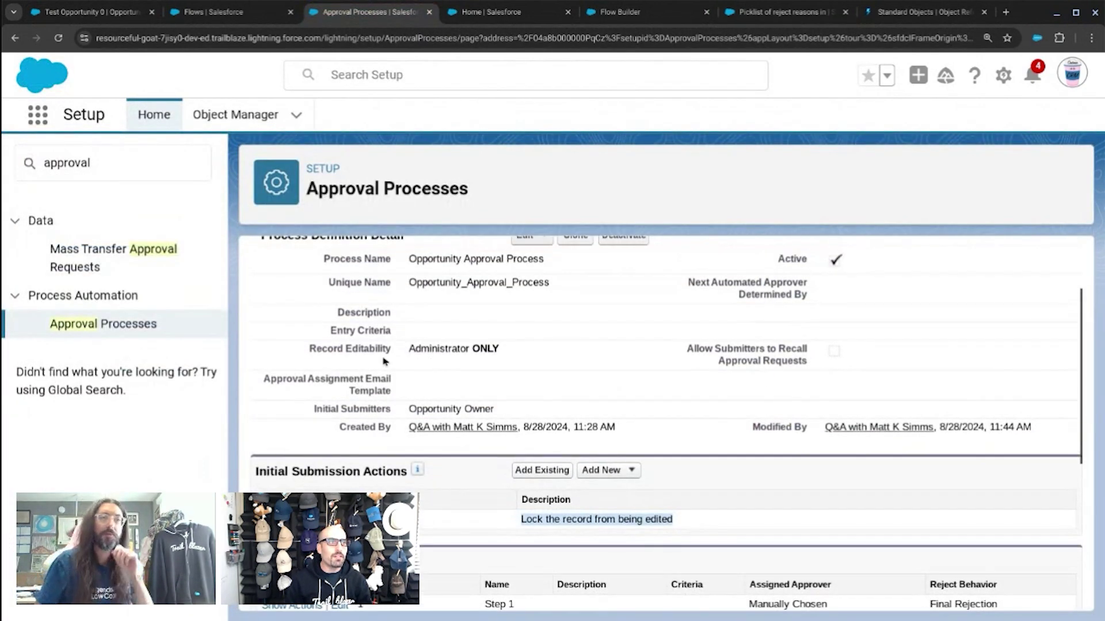
scroll(392, 357, up, 1)
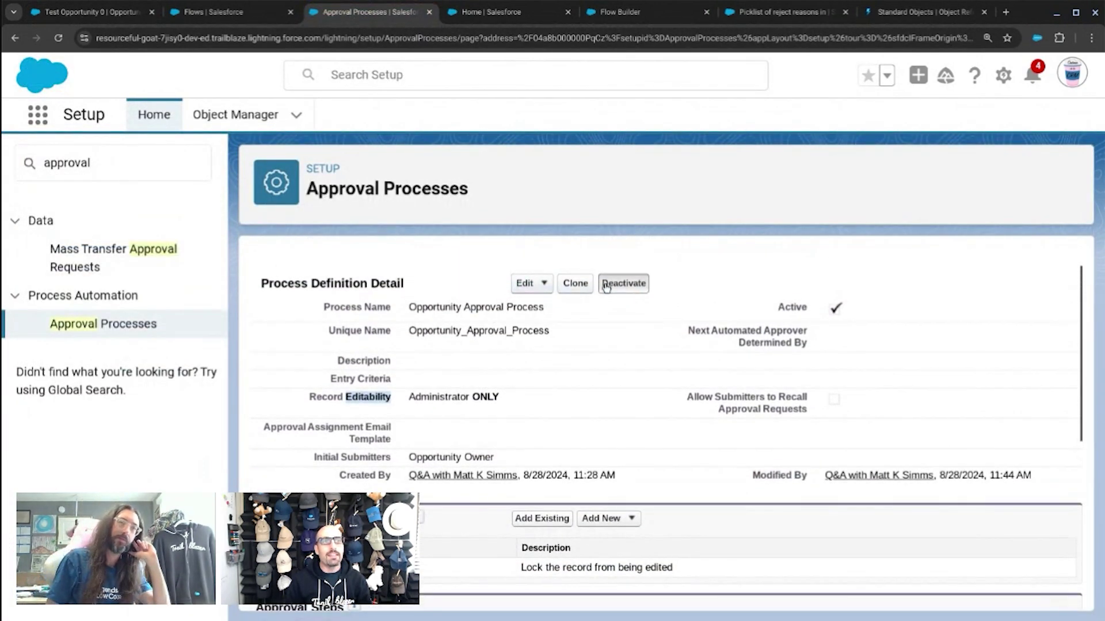
click(624, 281)
key(ctrl+1)
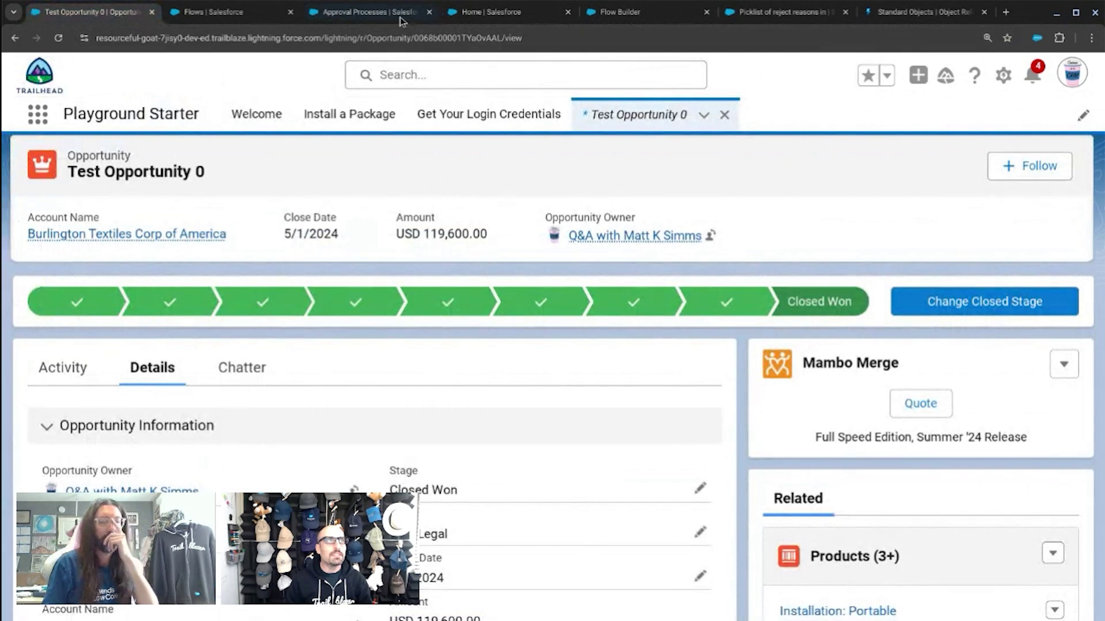
Set the approval process's record editability to administrators or the currently assigned approver, and save it
click(436, 9)
scroll(556, 417, down, 1)
click(526, 326)
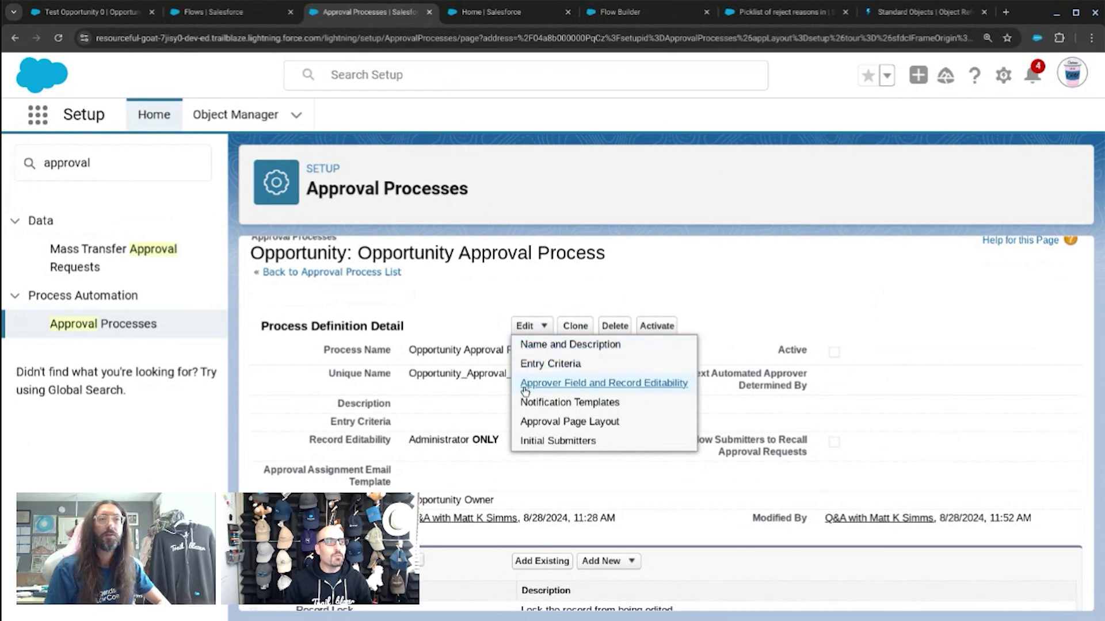
click(530, 347)
click(1020, 582)
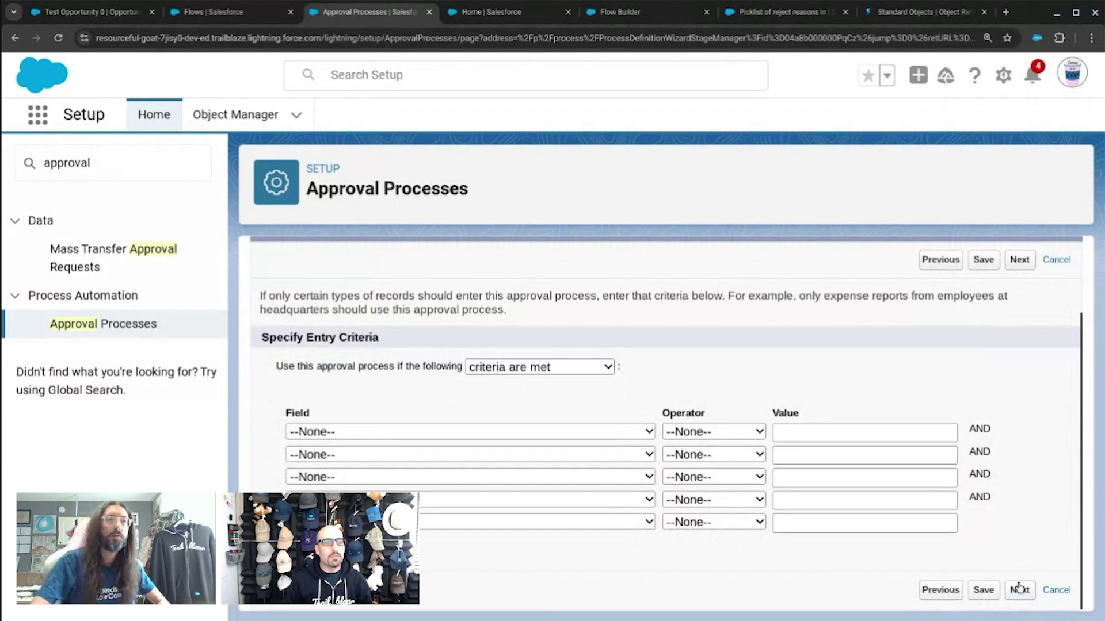
click(1018, 589)
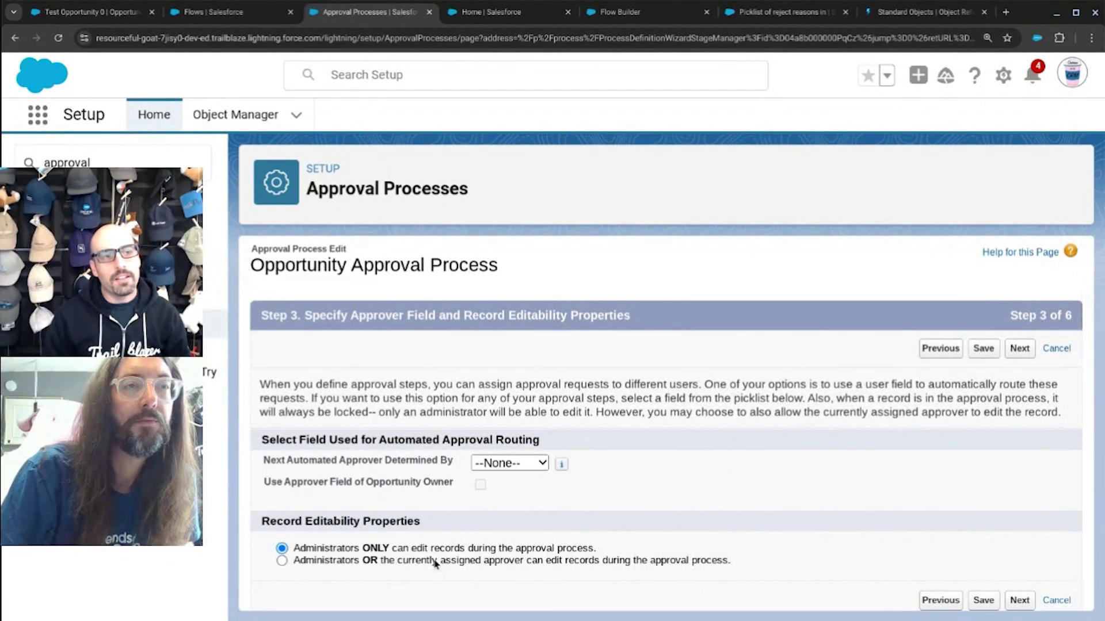
click(435, 561)
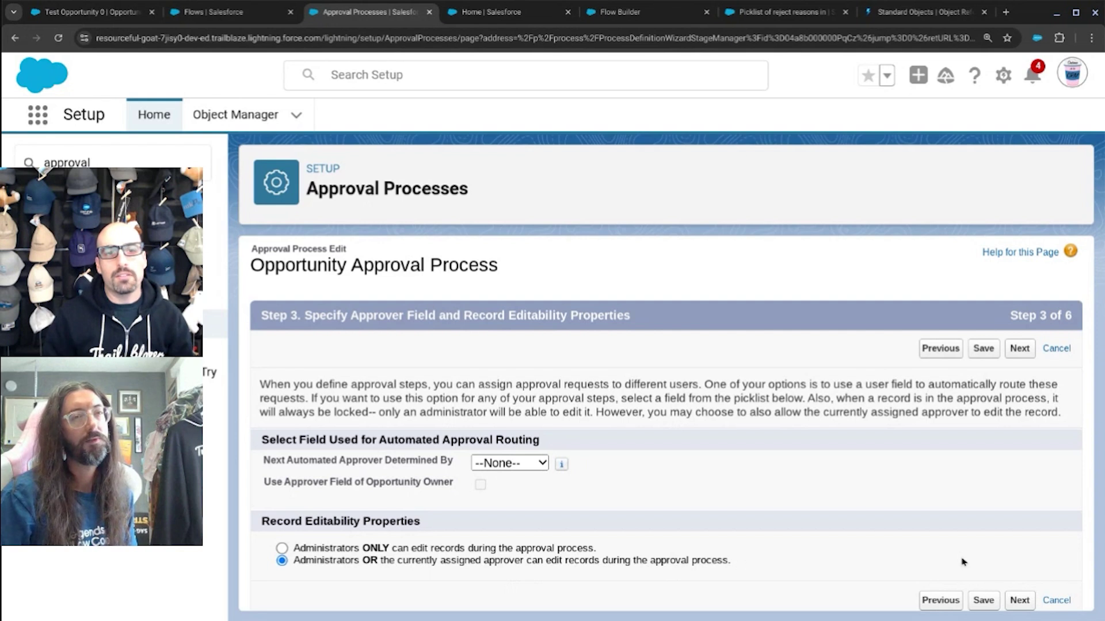
click(984, 599)
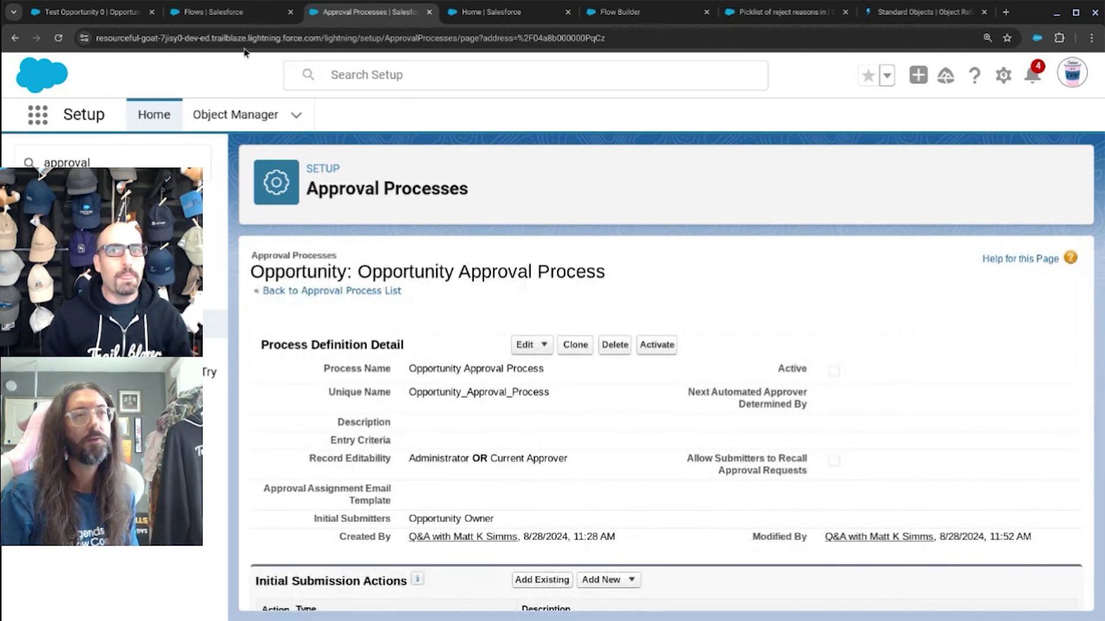
Set the Approval Status of Test Opportunity 0 to --None-- and save the record
click(88, 13)
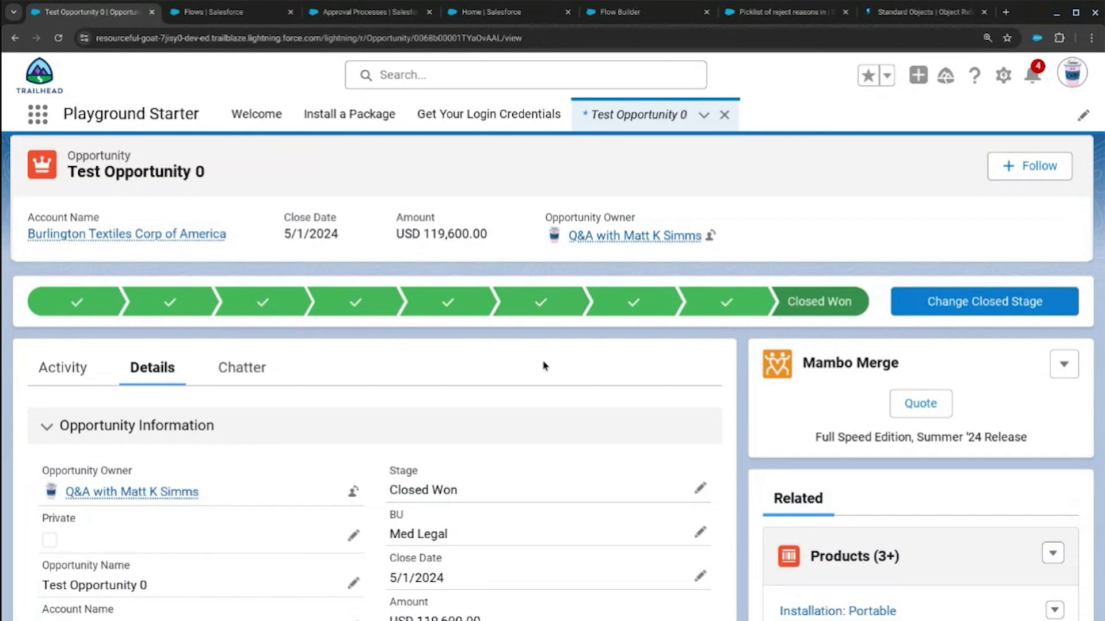
scroll(668, 361, down, 5)
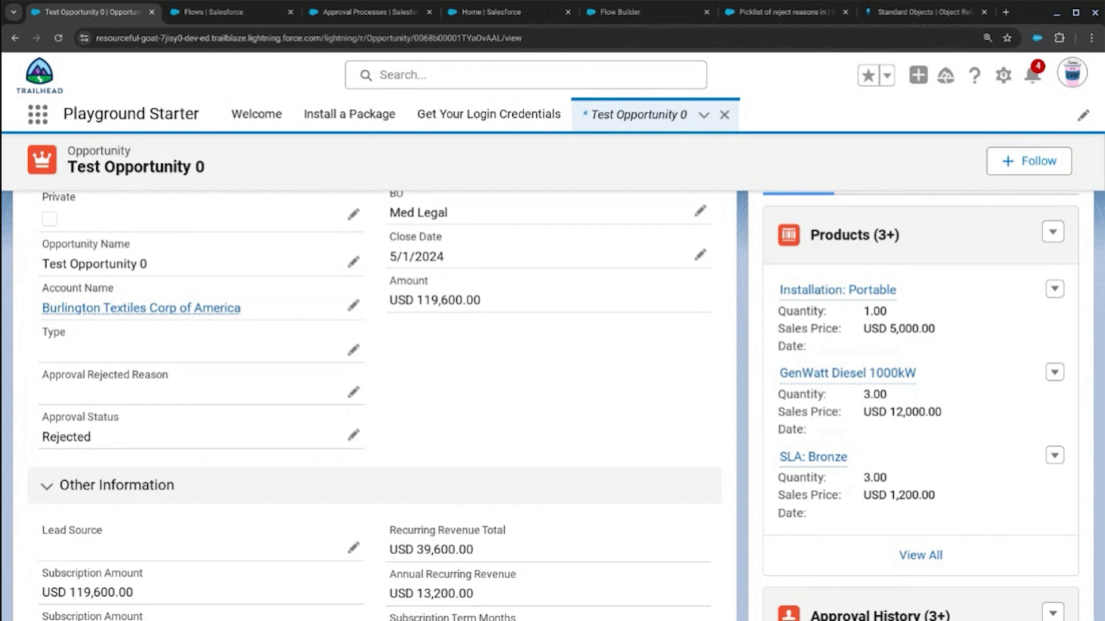
scroll(665, 404, down, 4)
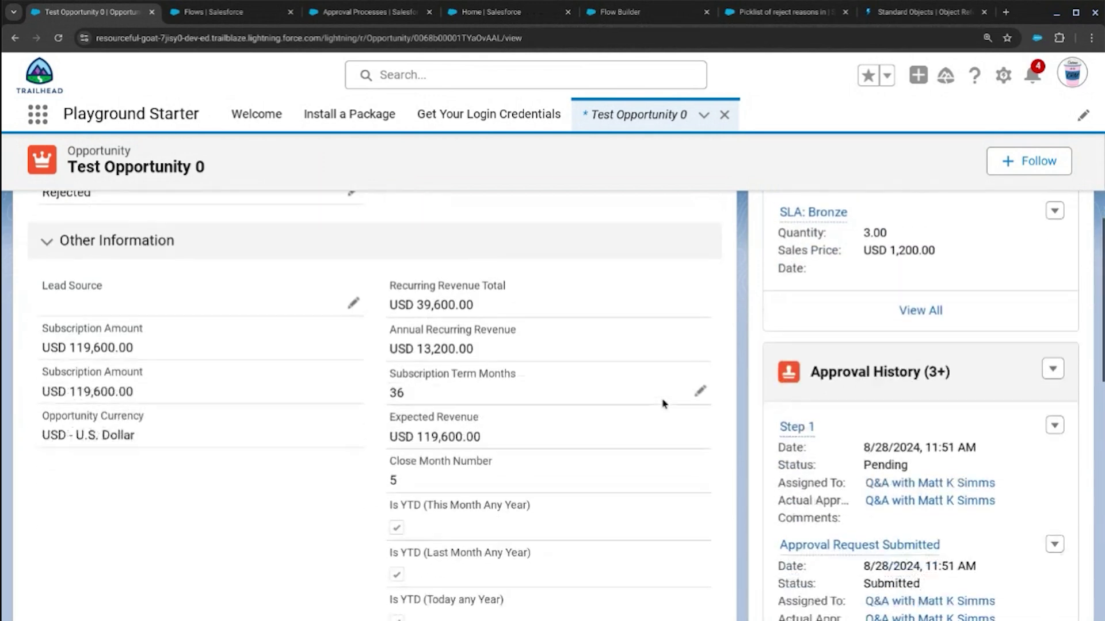
scroll(665, 401, up, 2)
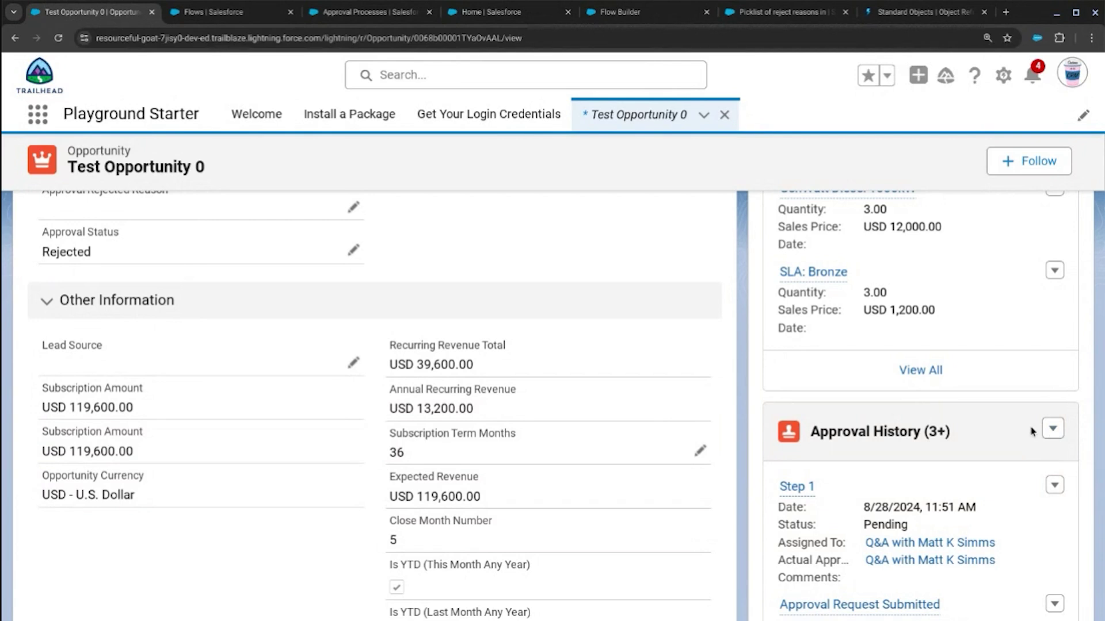
click(1004, 81)
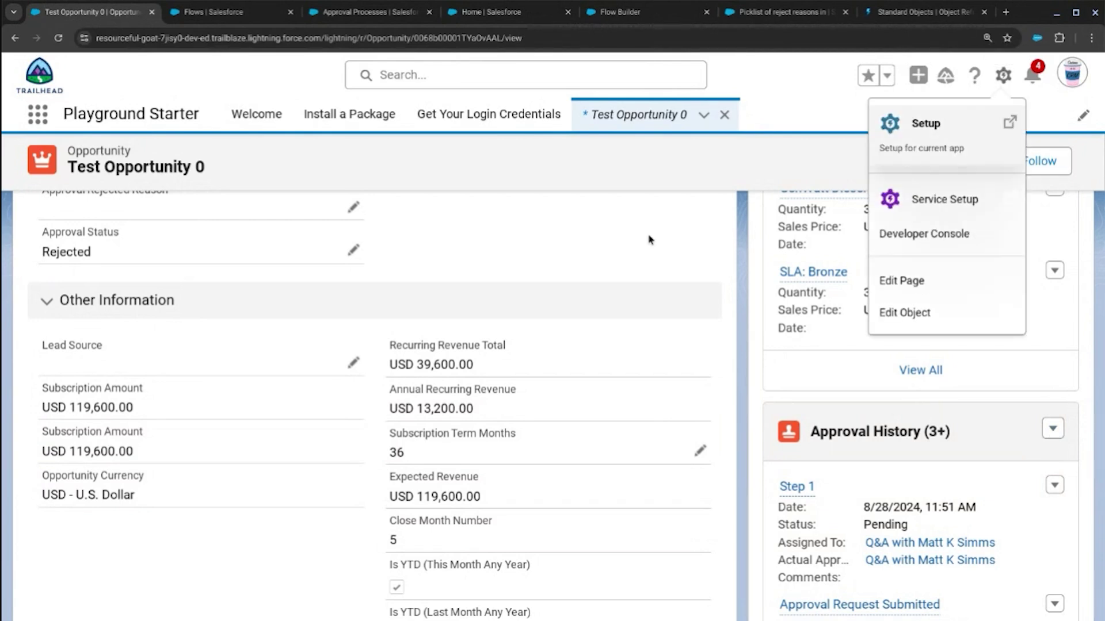
click(353, 250)
click(253, 324)
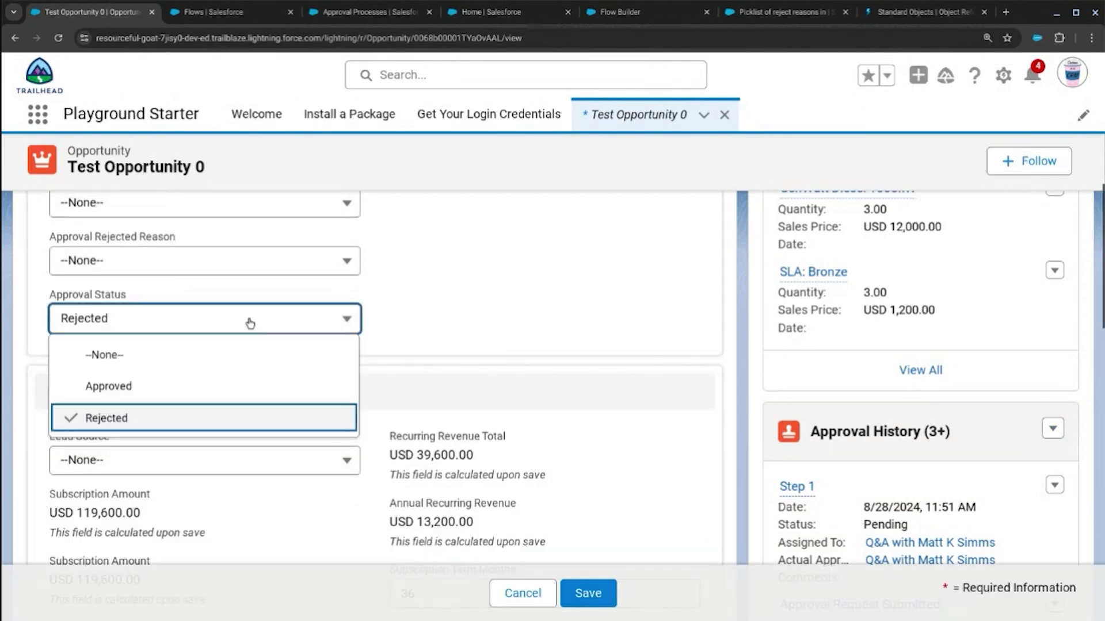
click(231, 354)
click(588, 593)
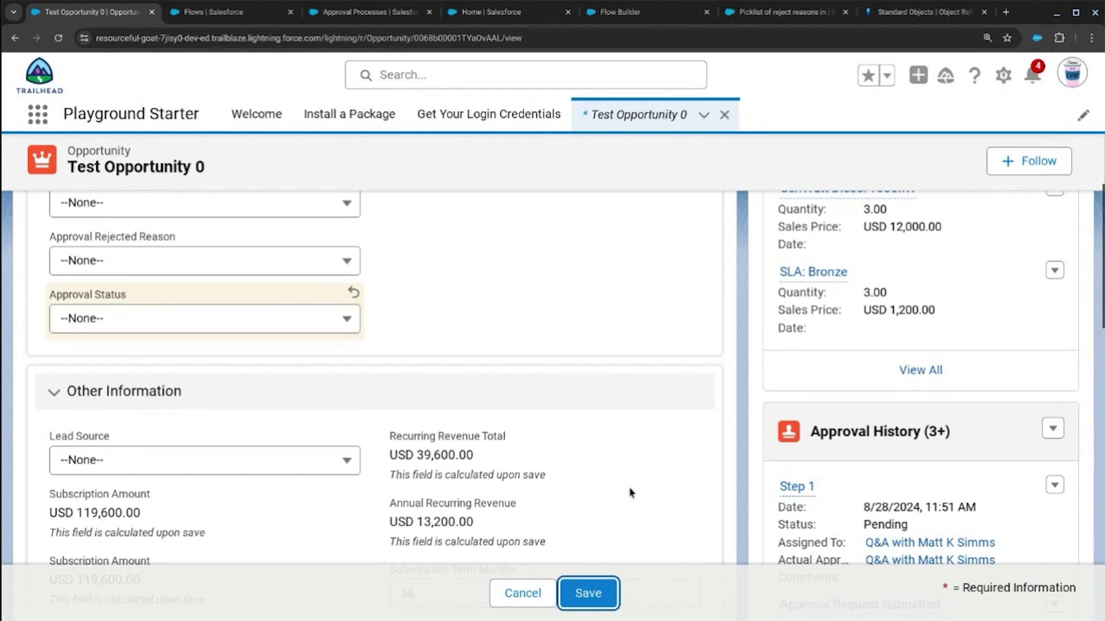
Open the Opportunity record page for editing in Lightning App Builder
scroll(748, 242, up, 3)
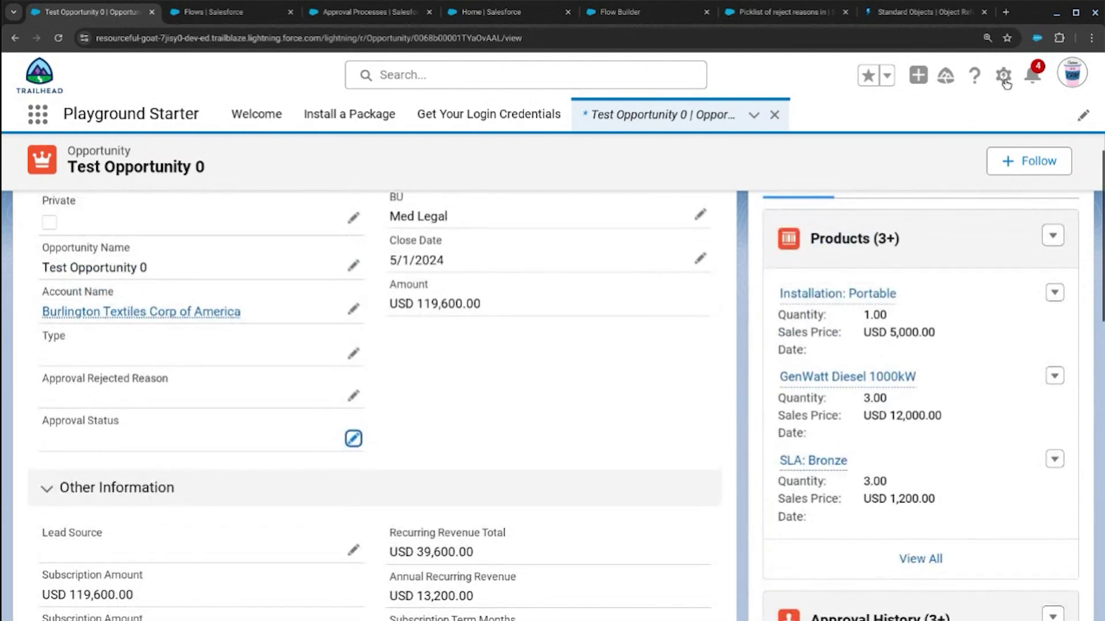
click(1005, 83)
click(911, 284)
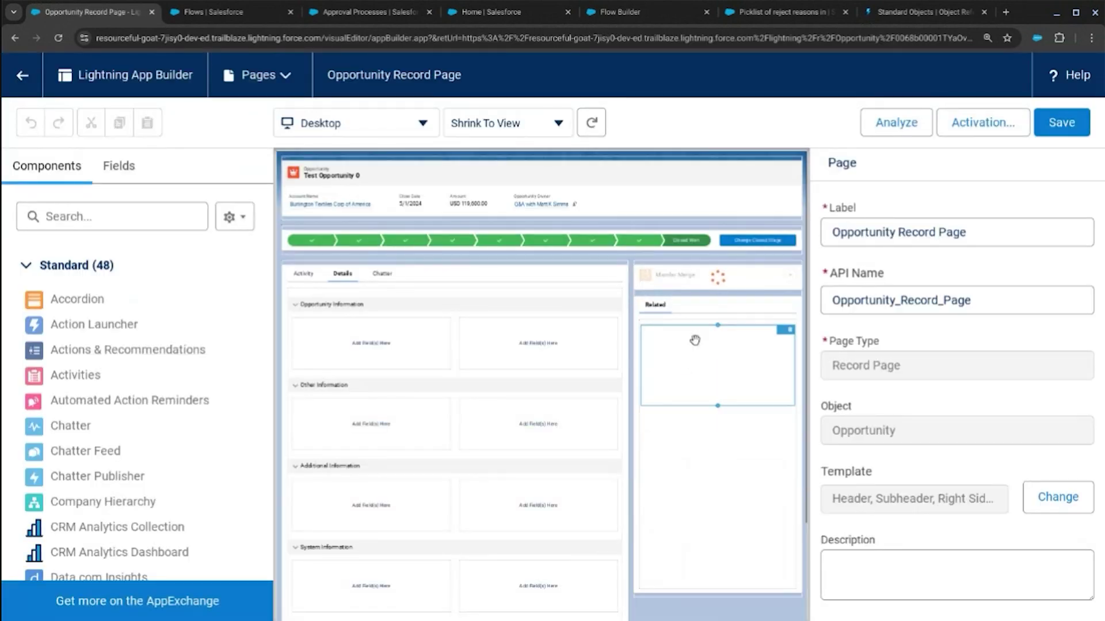
Select the Approval History related list on the page and add a component visibility filter to it
click(778, 453)
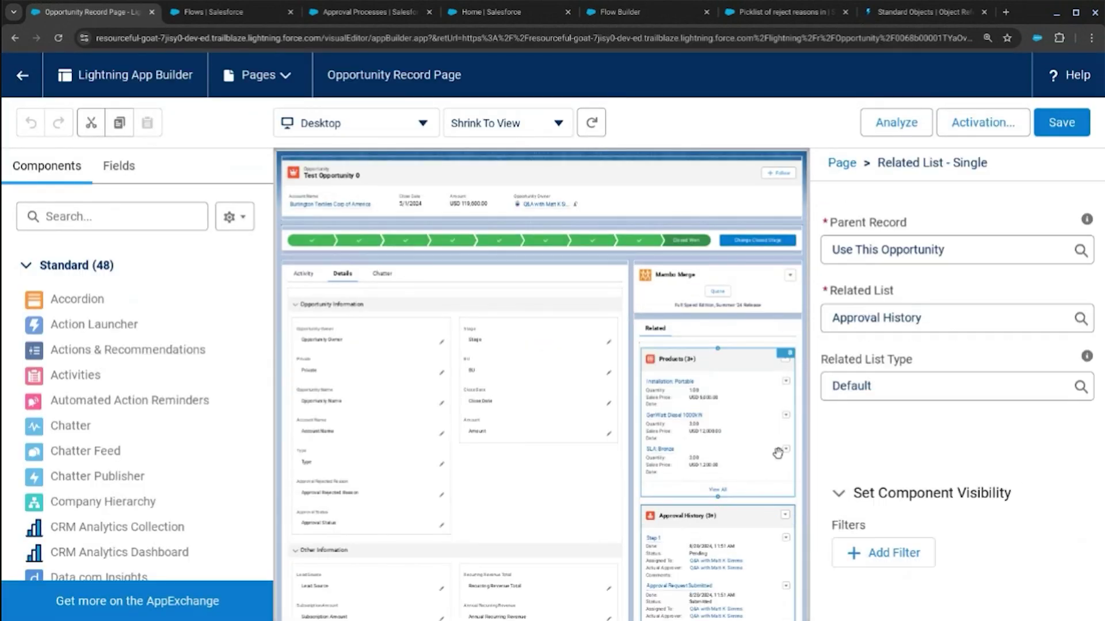
scroll(865, 457, down, 2)
scroll(865, 458, up, 2)
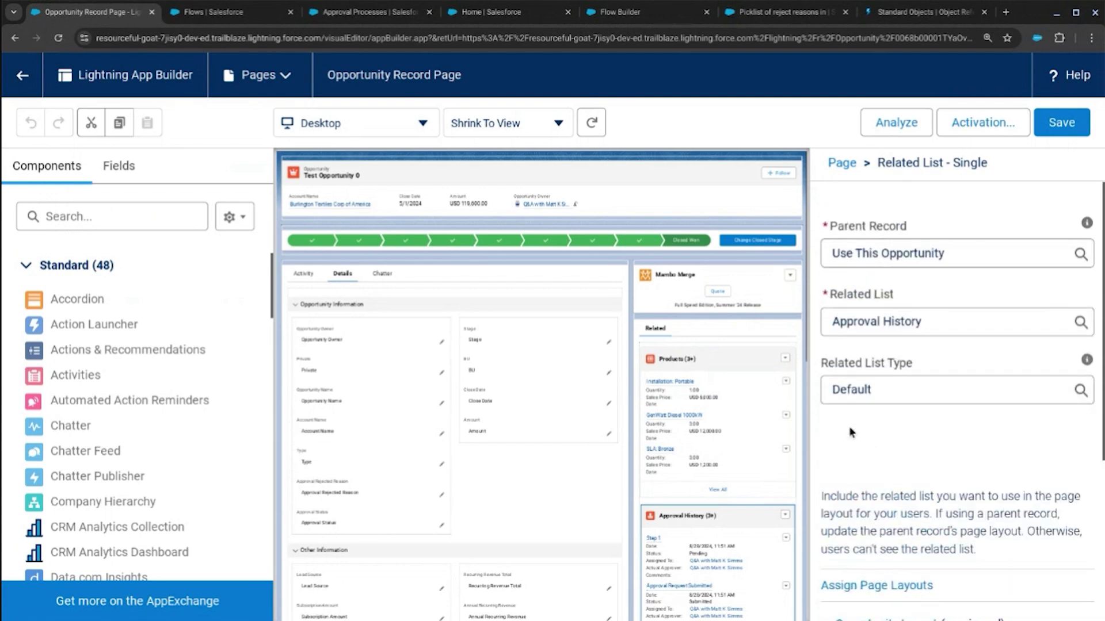
scroll(727, 487, down, 1)
scroll(877, 445, down, 5)
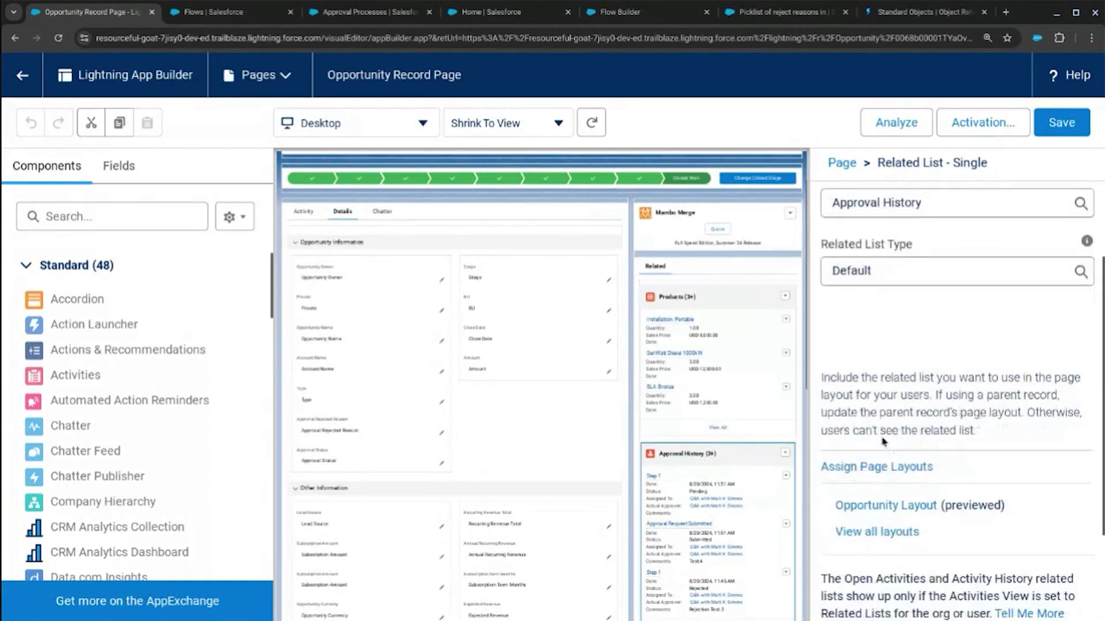
click(876, 581)
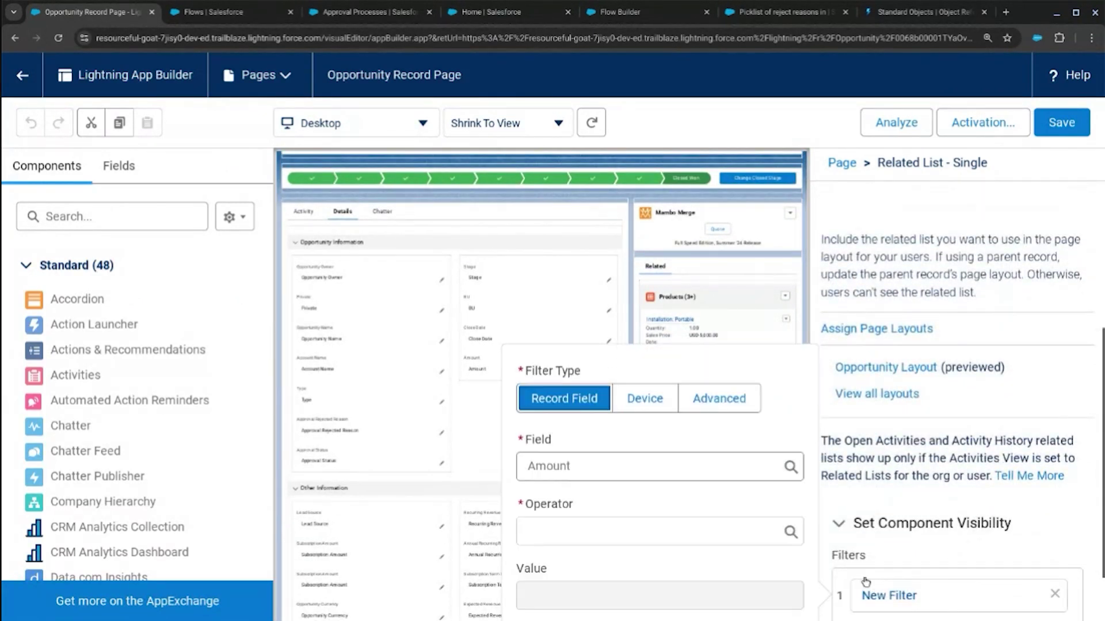
Try a Record Field filter on Approval Rejected Reason with the operator Not Equal and the value Too High Price
click(613, 461)
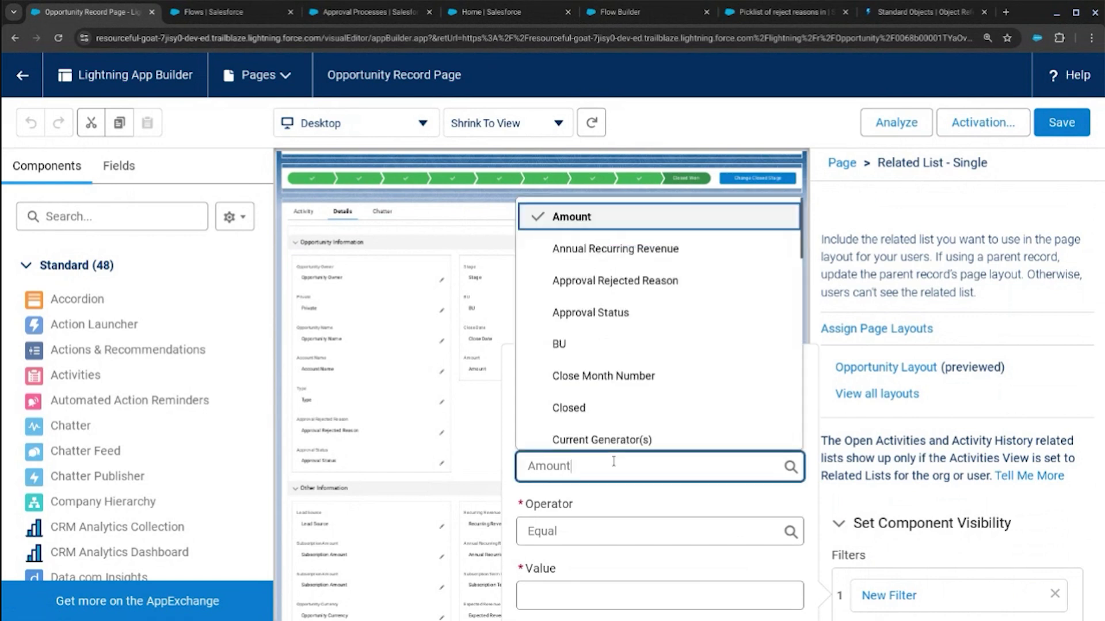
click(668, 280)
click(609, 538)
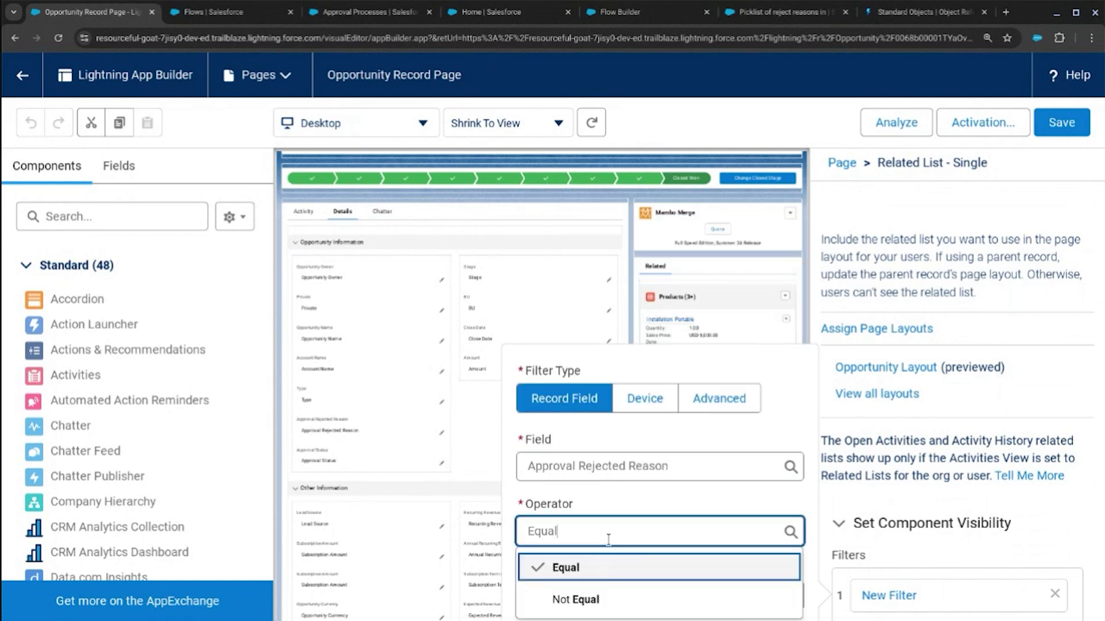
click(596, 599)
click(594, 556)
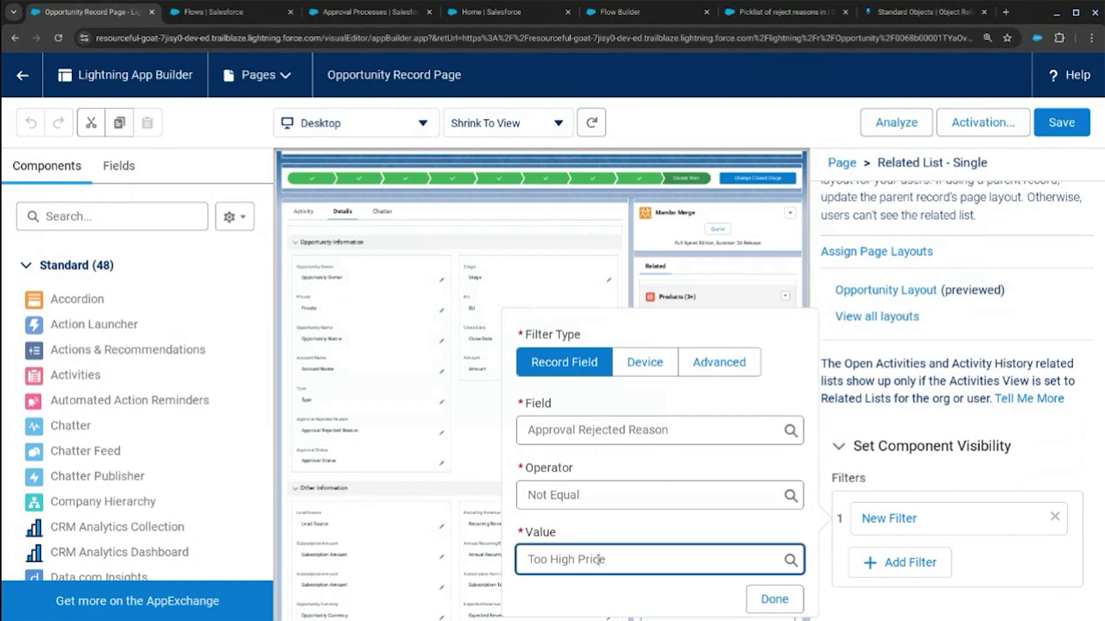
click(599, 544)
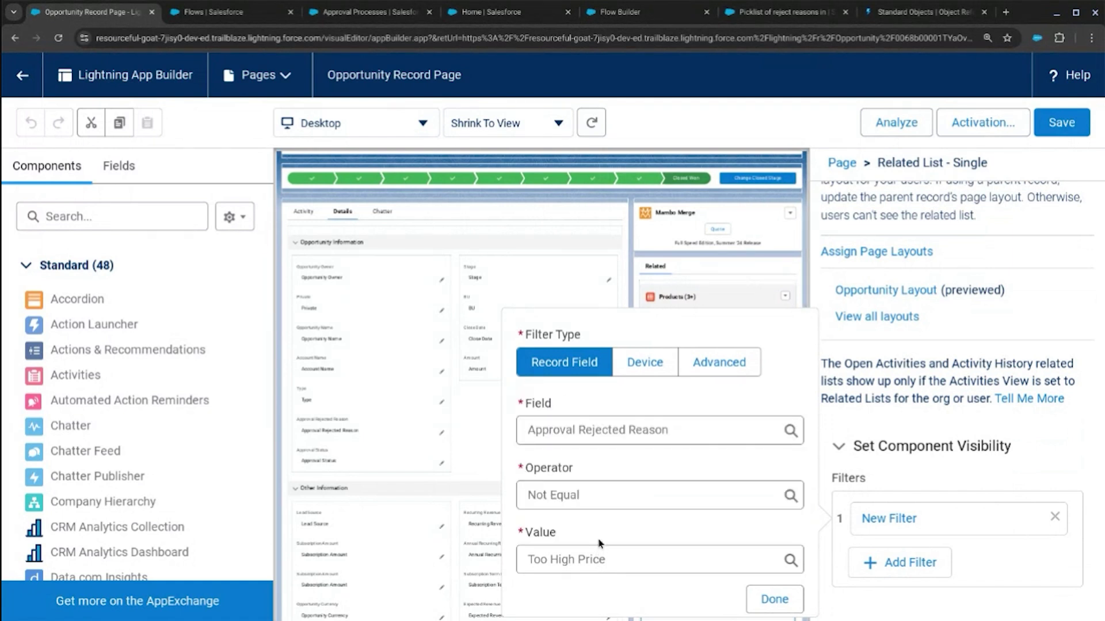
click(598, 557)
click(561, 558)
click(590, 496)
click(587, 431)
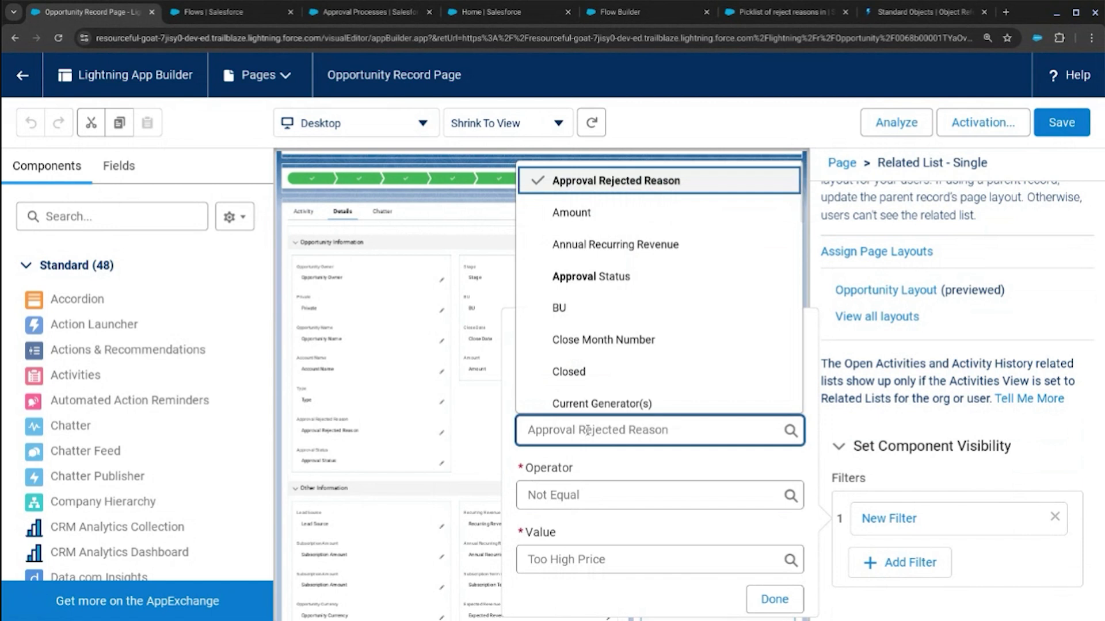
click(586, 460)
Try the operator Equal in the Approval Rejected Reason record-field filter and check its available values
click(581, 496)
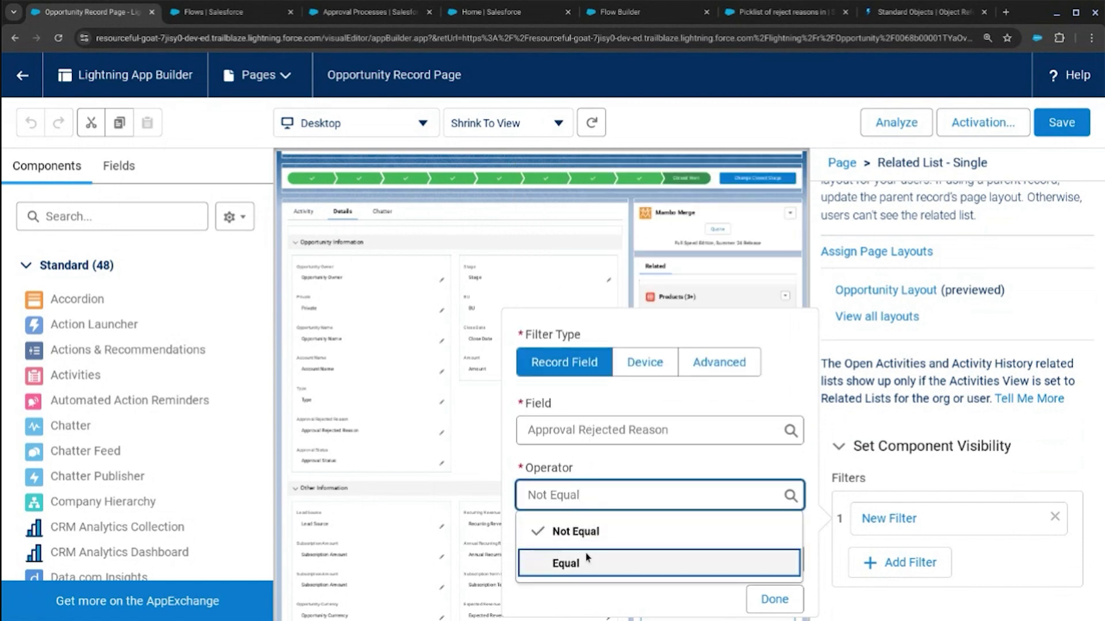
click(584, 560)
click(610, 559)
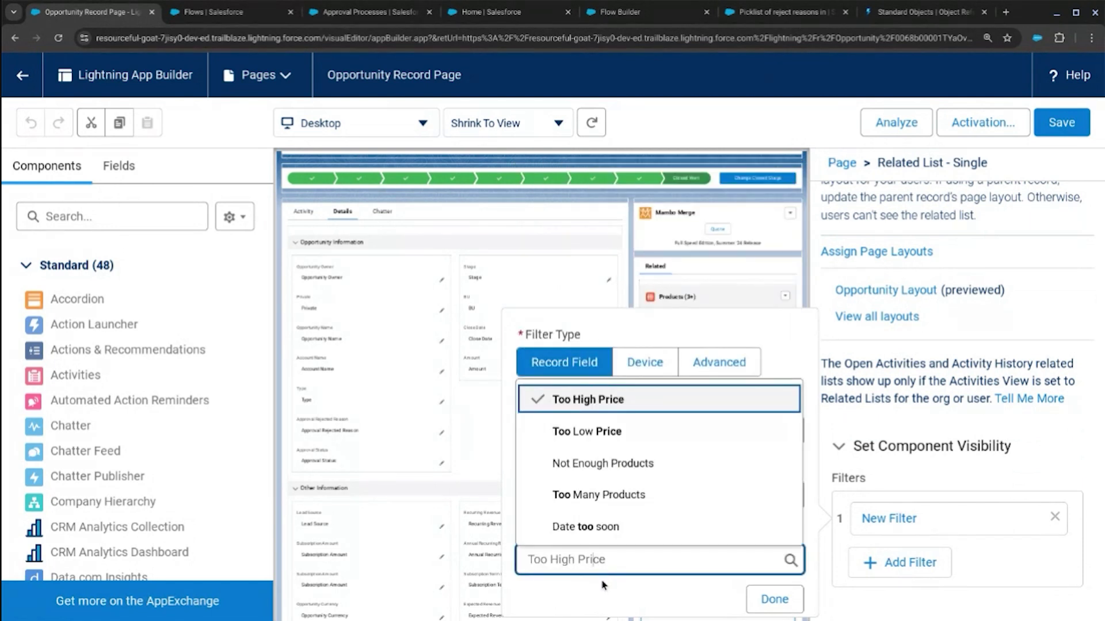
click(602, 579)
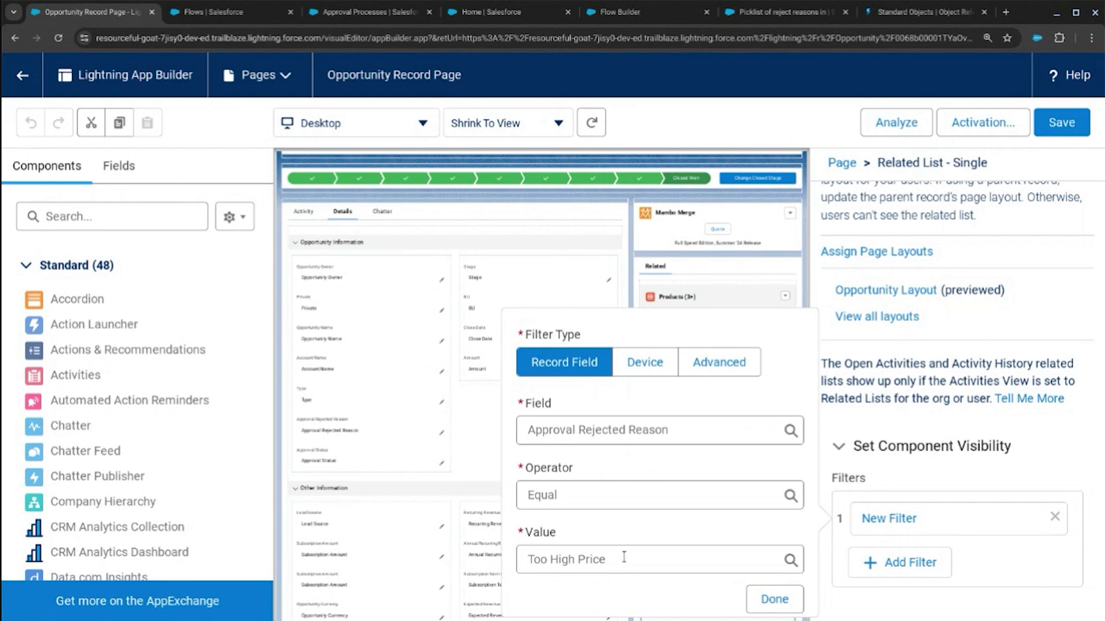
click(647, 429)
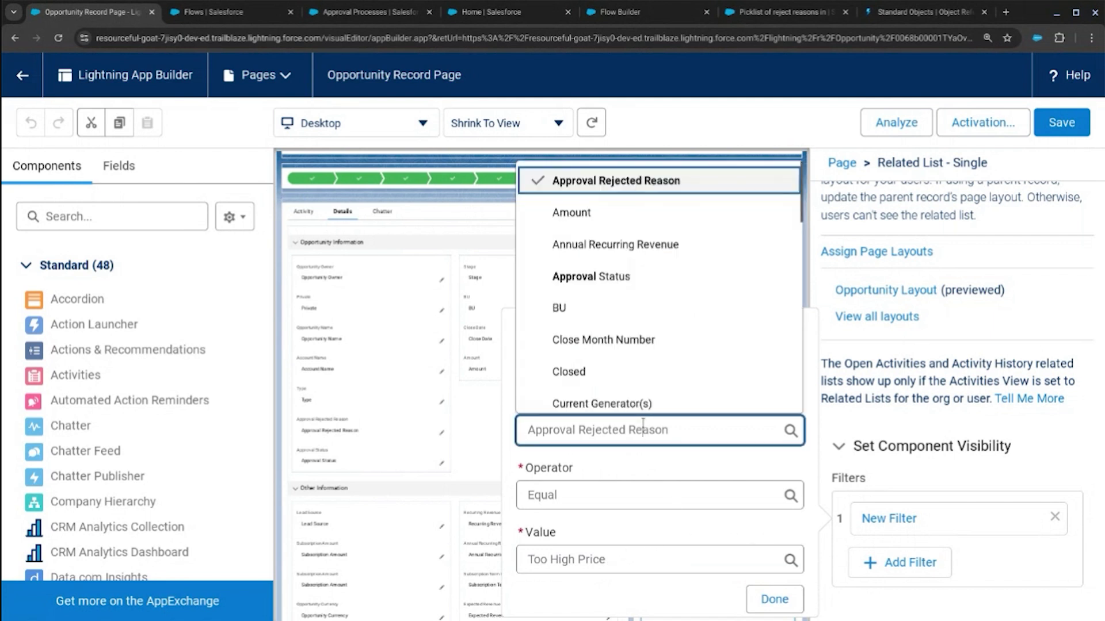
click(624, 468)
click(611, 502)
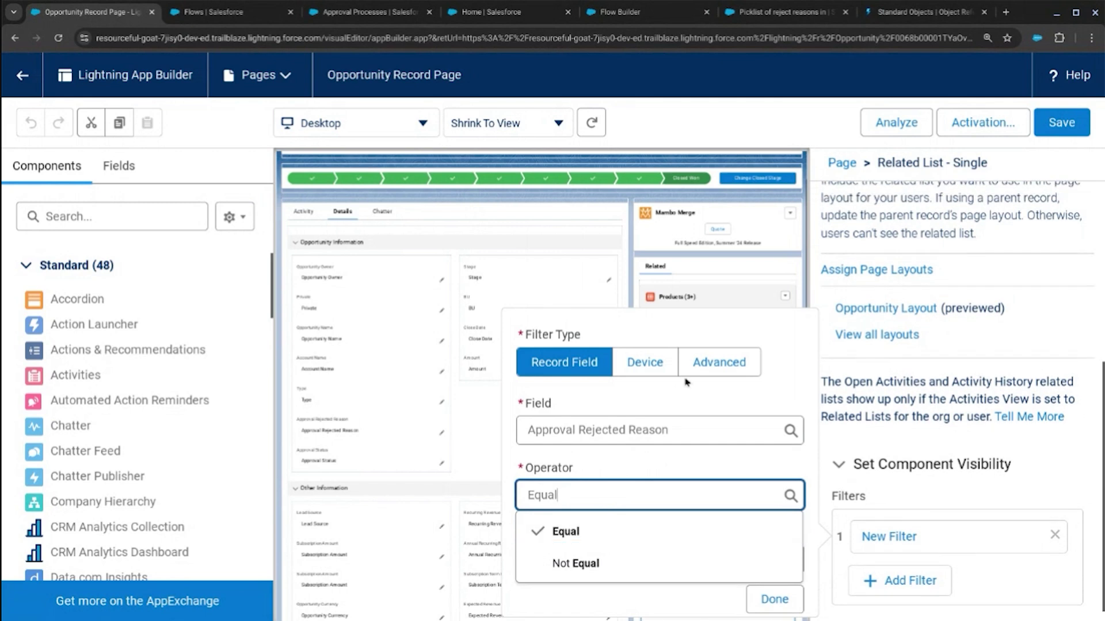
Switch the filter type to Advanced, with Record > Approval Rejected Reason as the field and Equal as the operator
click(719, 362)
click(554, 436)
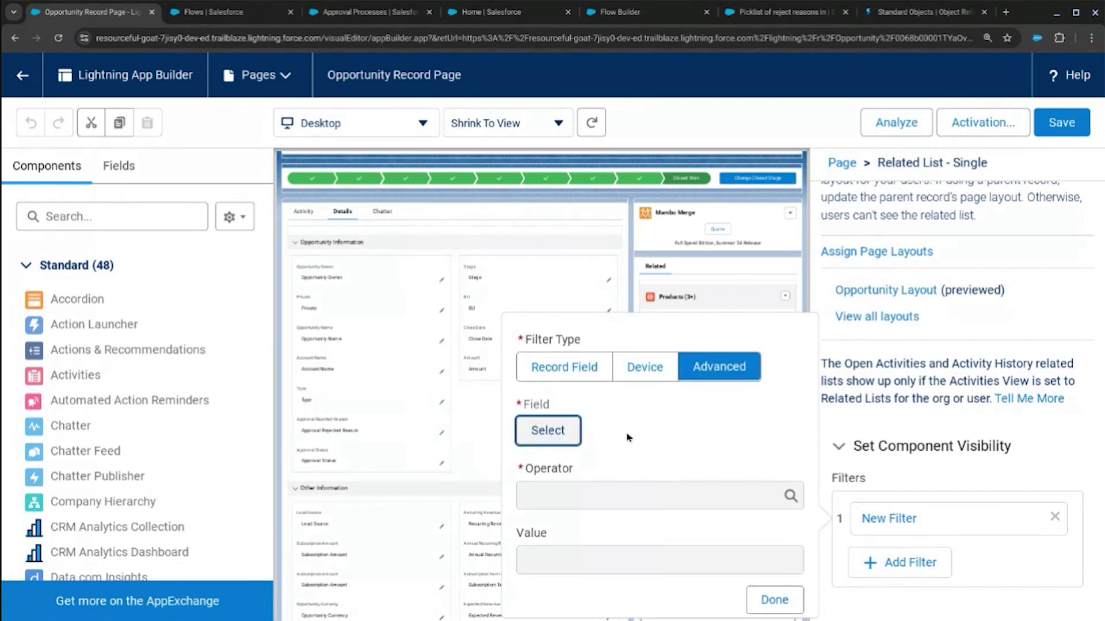
text(ap)
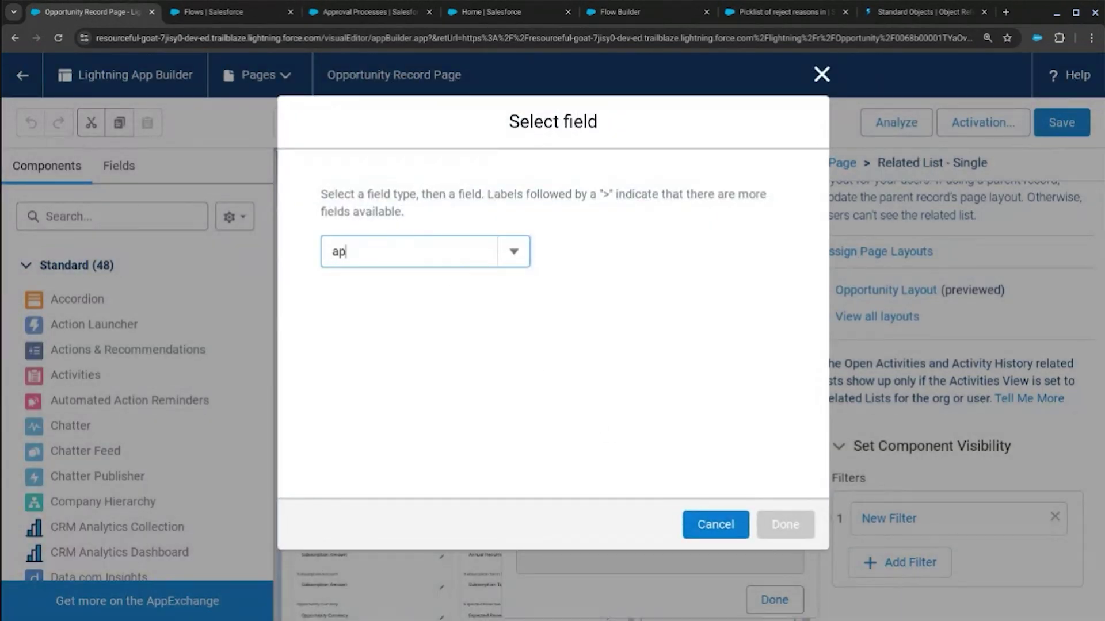
text(prov)
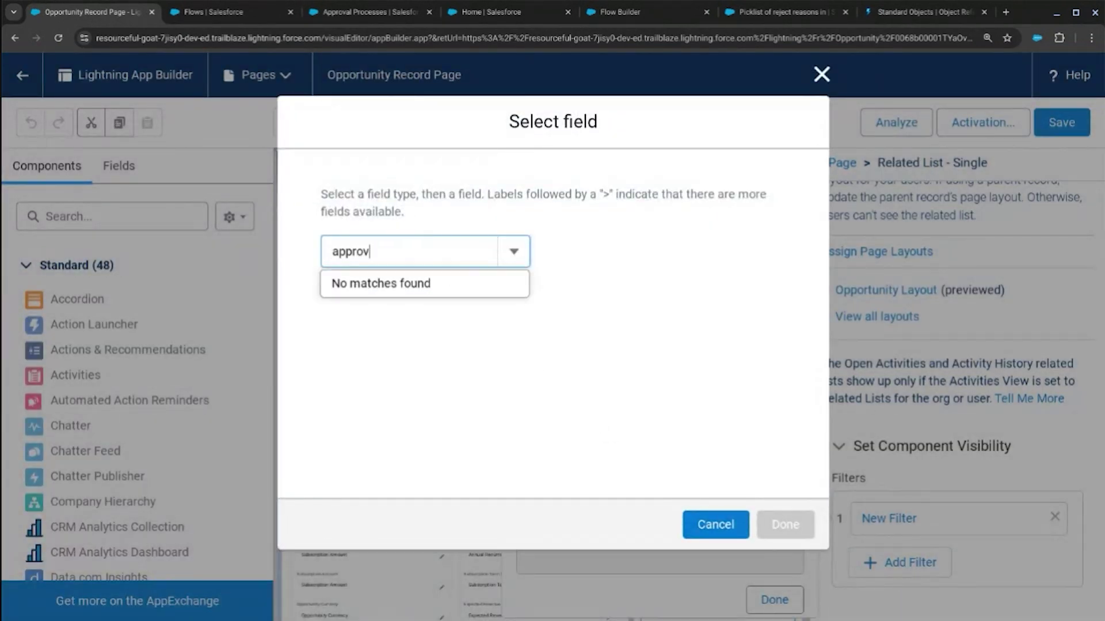
click(516, 262)
double_click(451, 251)
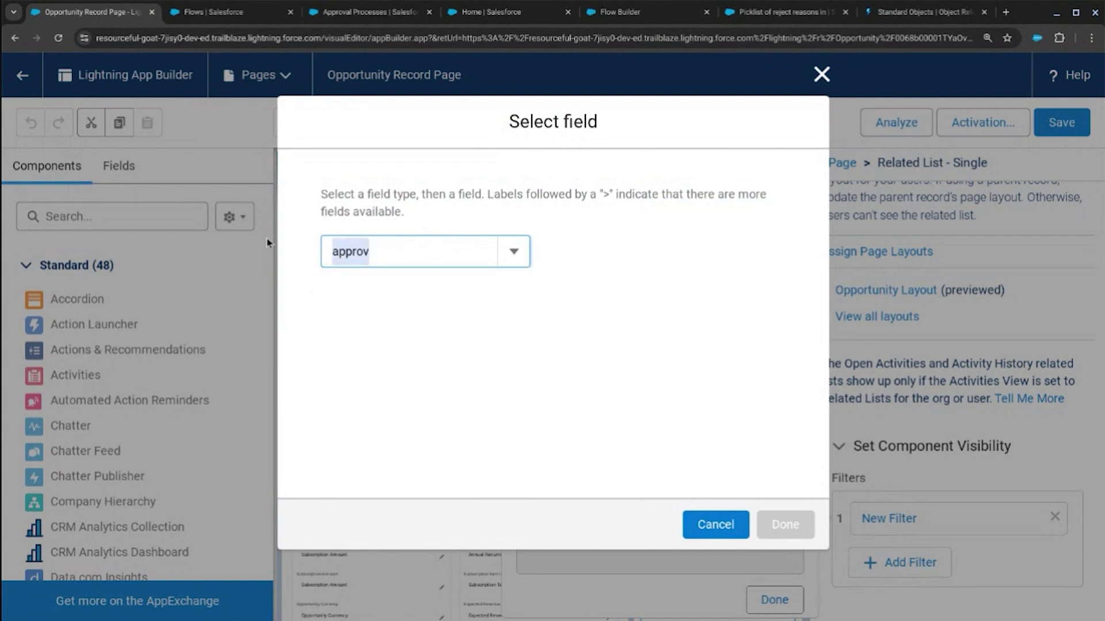
click(470, 247)
click(423, 368)
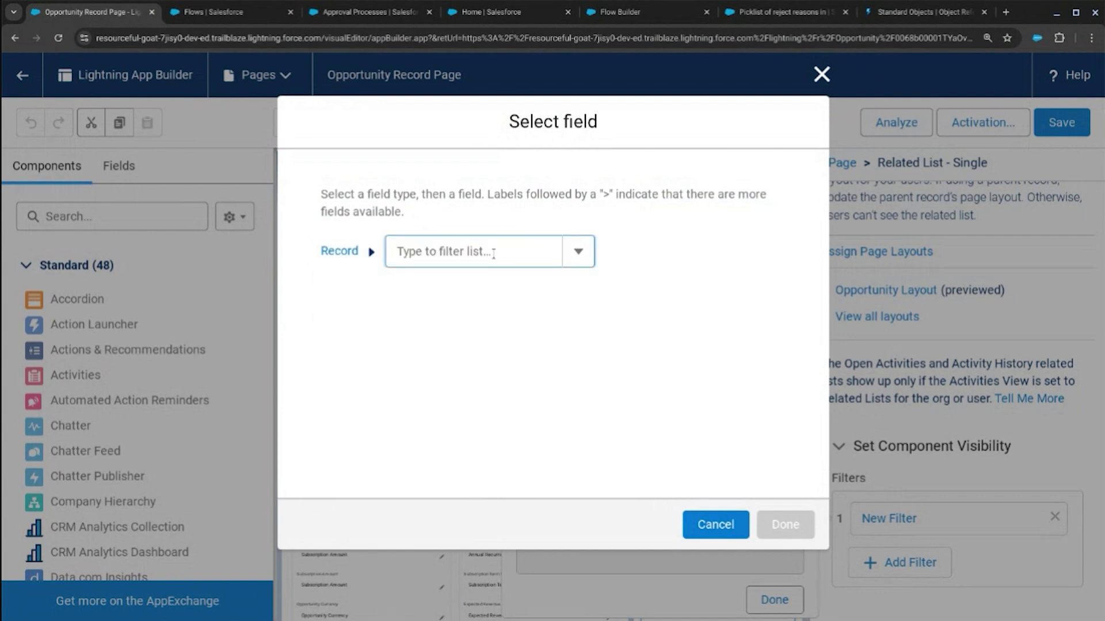
click(494, 253)
click(472, 366)
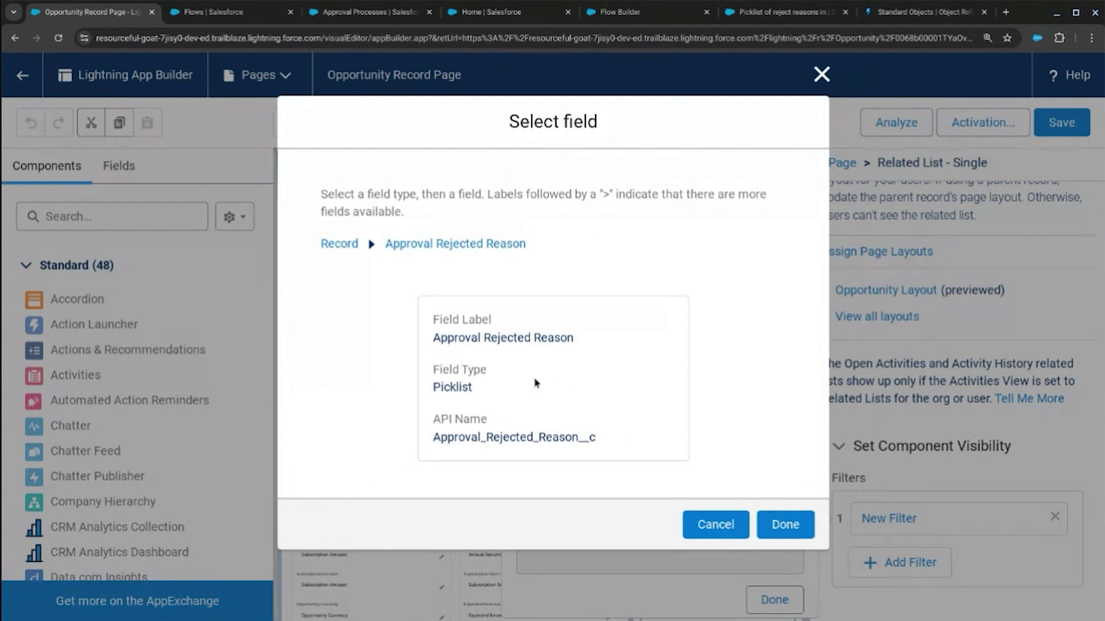
click(780, 524)
click(600, 494)
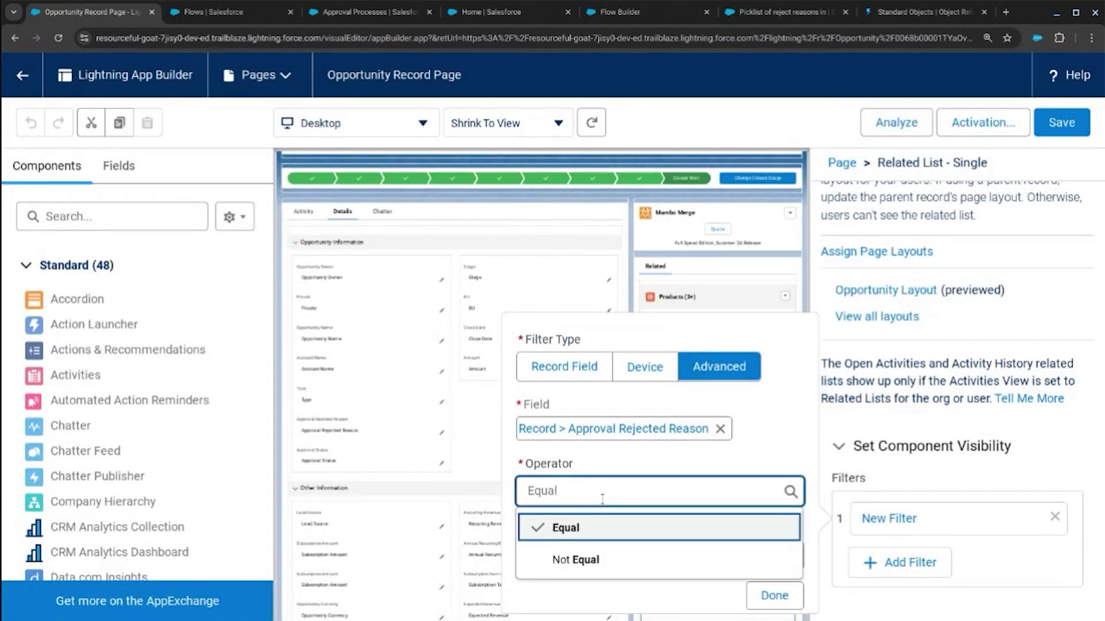
click(588, 527)
Try to finish the Approval Rejected Reason filter with an empty value
click(622, 557)
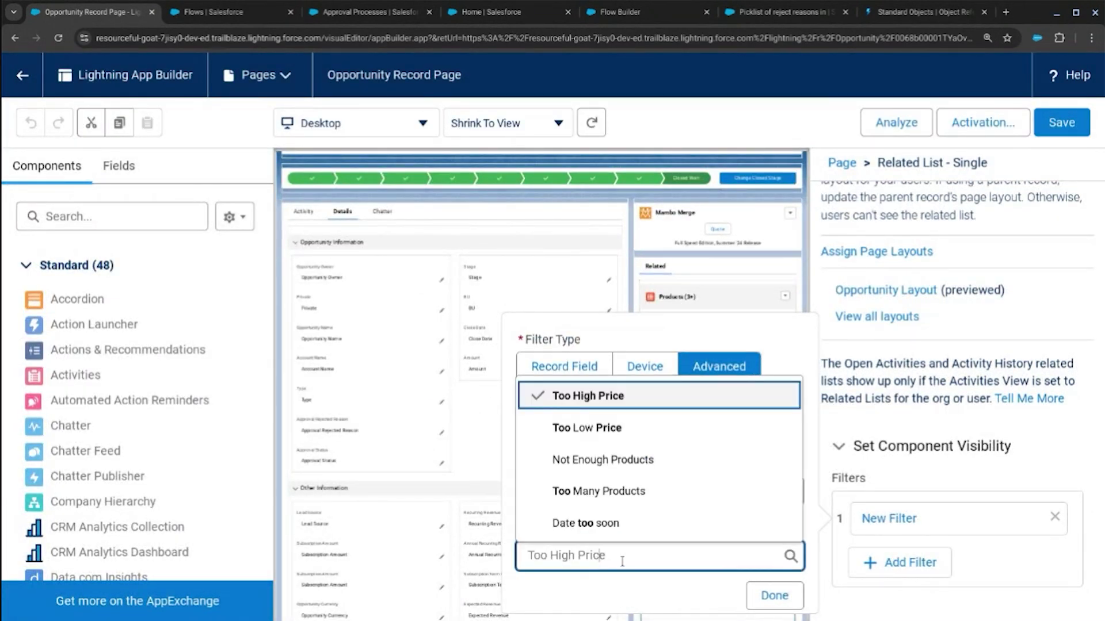
drag(633, 557, 496, 554)
key(BackSpace)
click(610, 603)
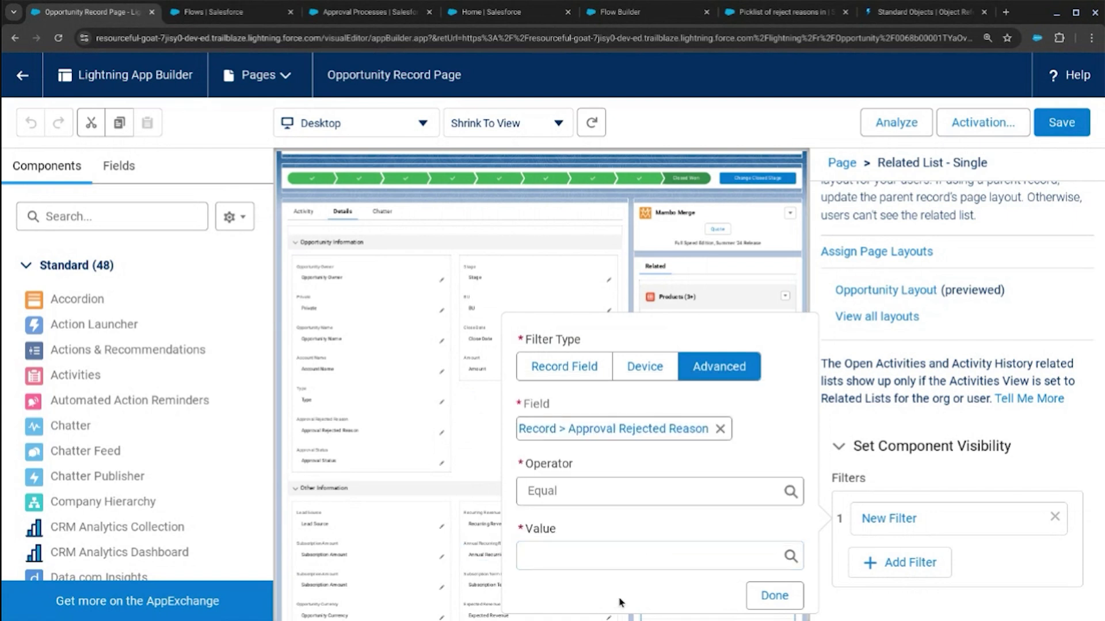
click(758, 597)
Set the first filter's value to Too High Price and finish the filter
click(648, 566)
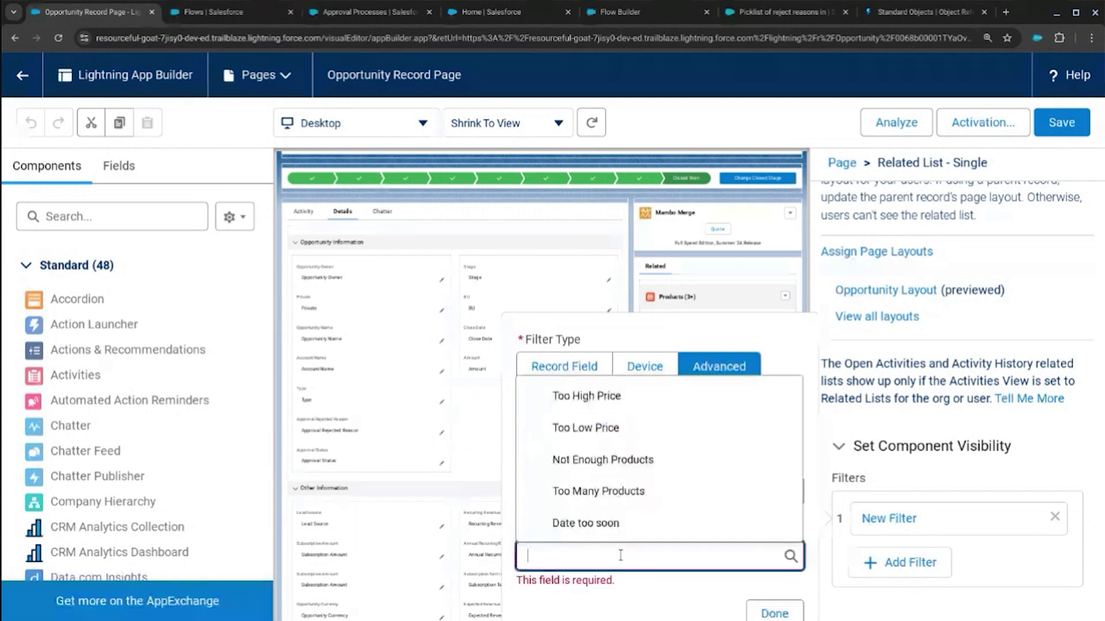
click(626, 398)
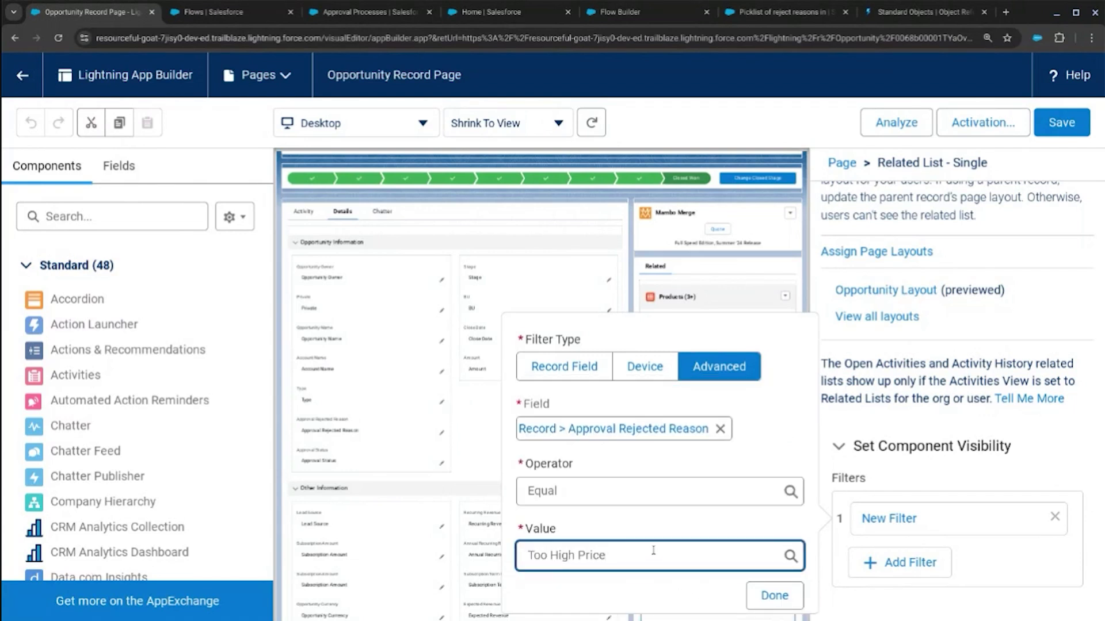
click(773, 592)
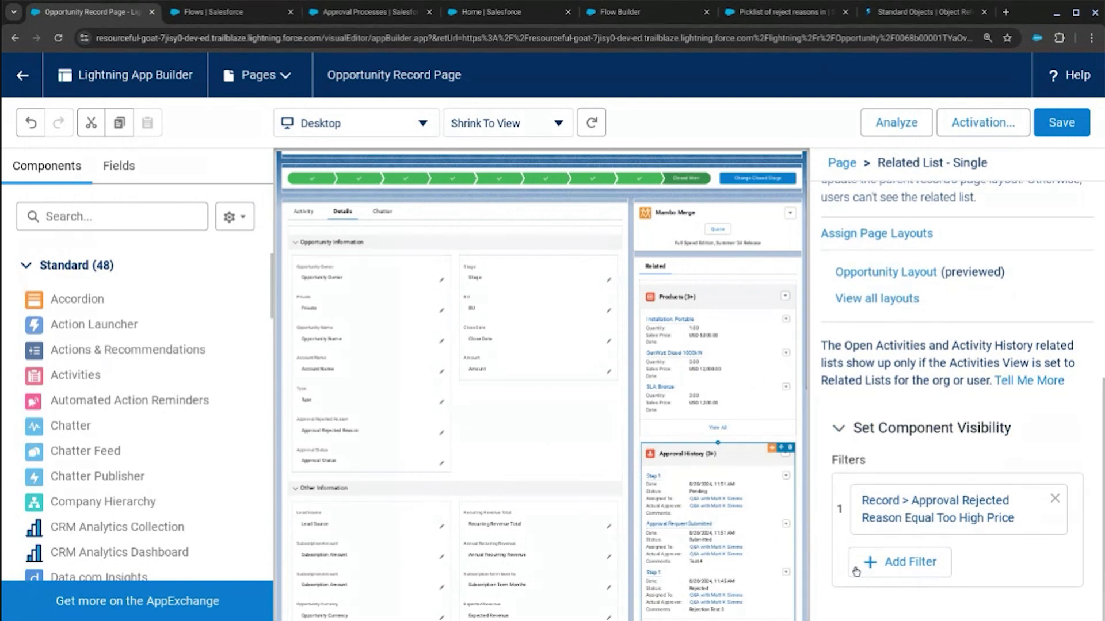
Add a second visibility filter and choose to show the component when the filter logic is met
click(883, 558)
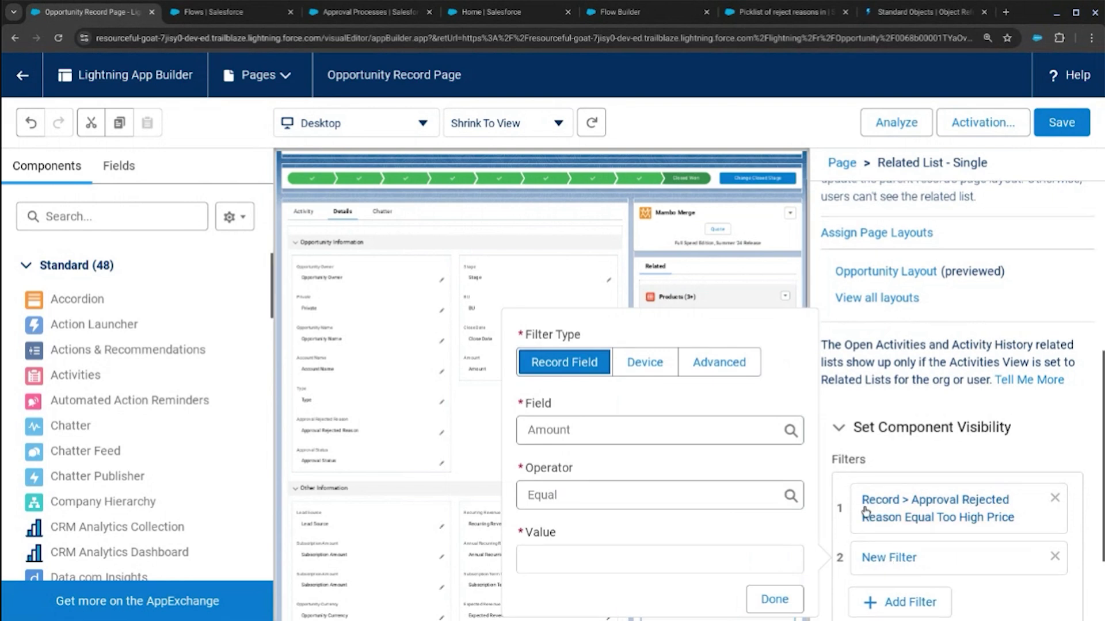
scroll(866, 512, down, 2)
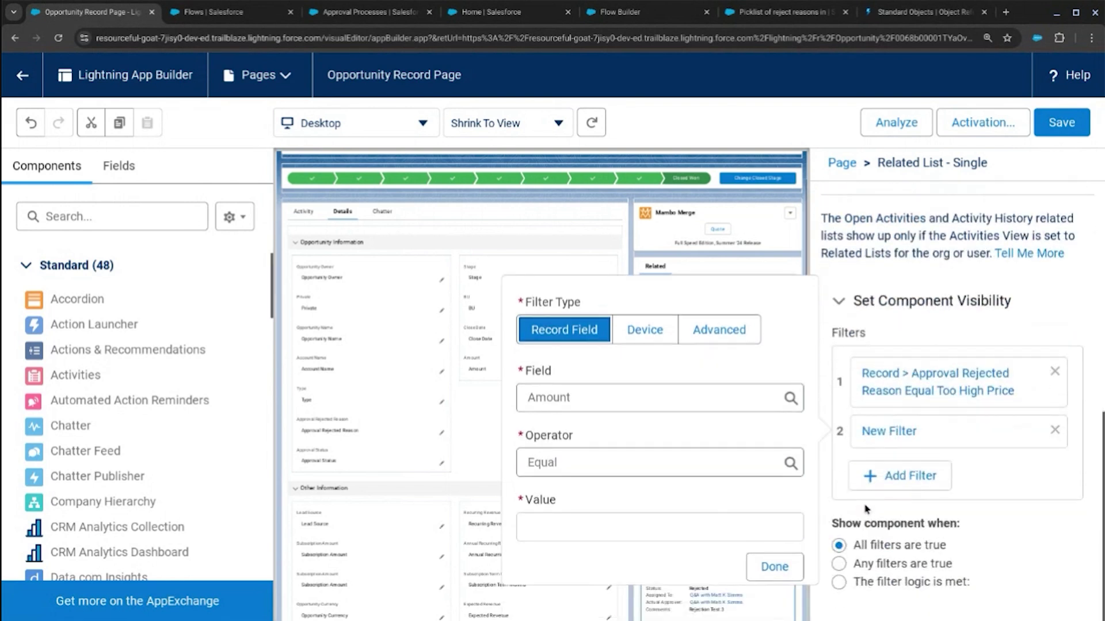
click(874, 582)
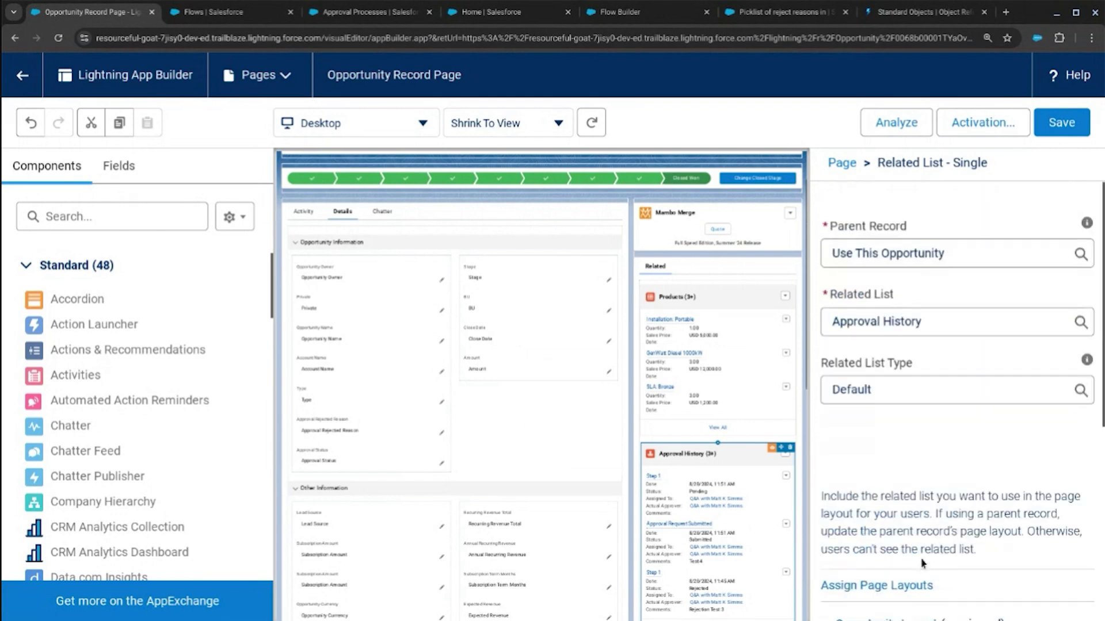
Define the second visibility filter as Approval Rejected Reason Equal Too Low Price and finish it
click(914, 564)
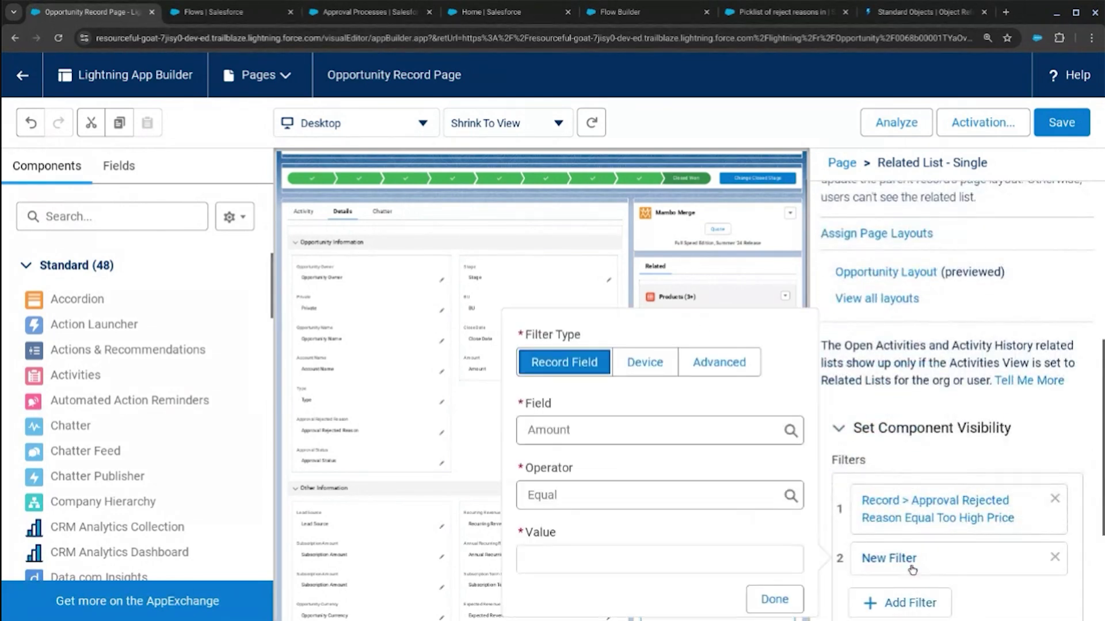
click(617, 426)
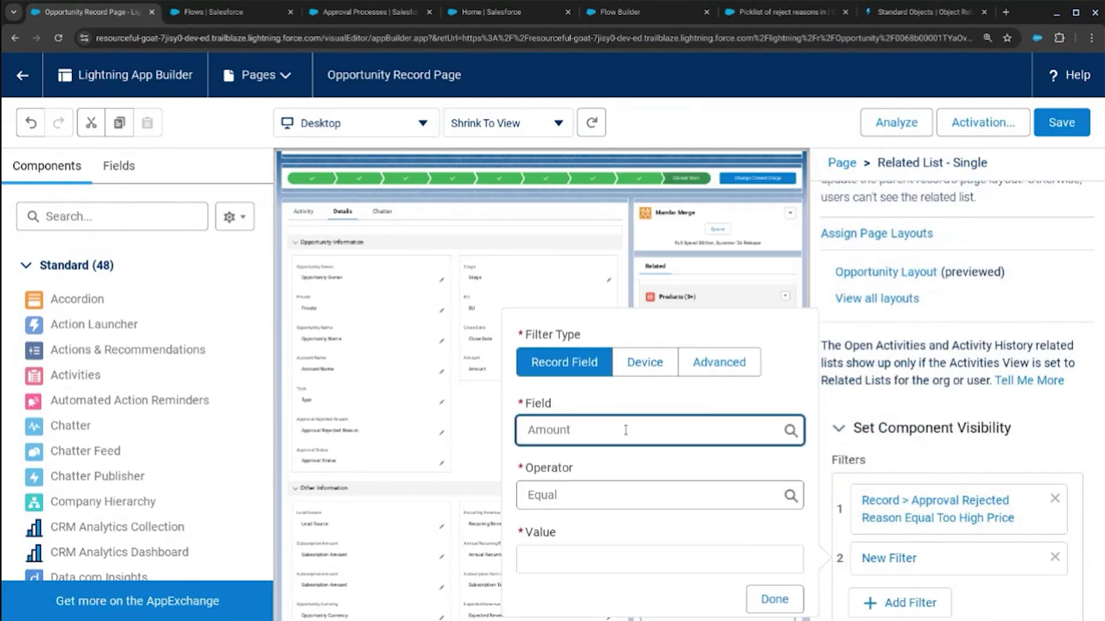
click(626, 429)
click(631, 246)
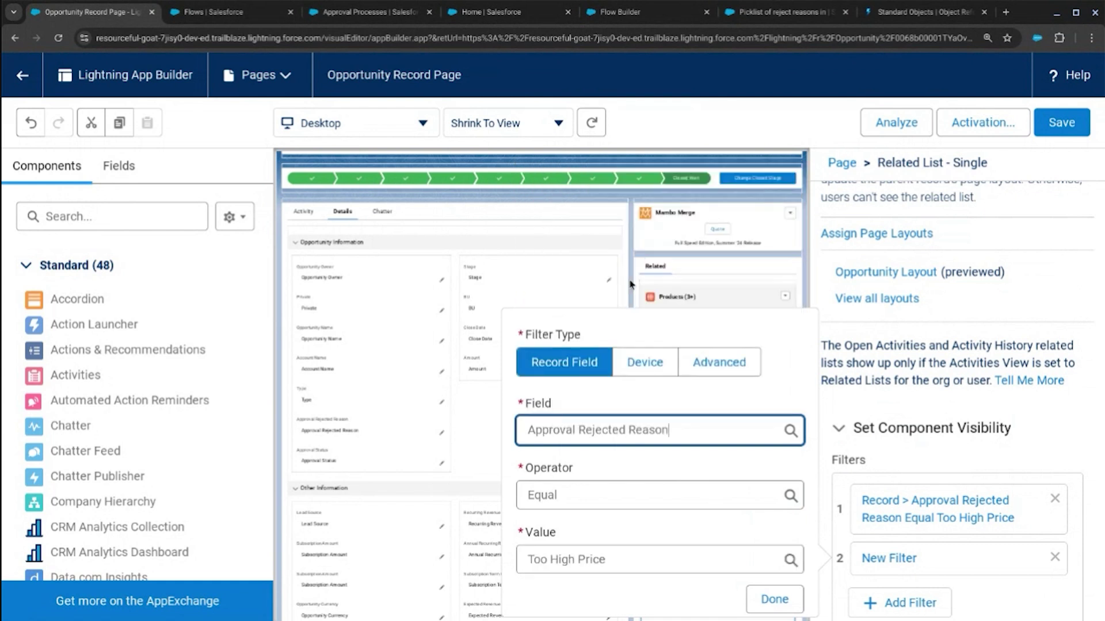
click(649, 563)
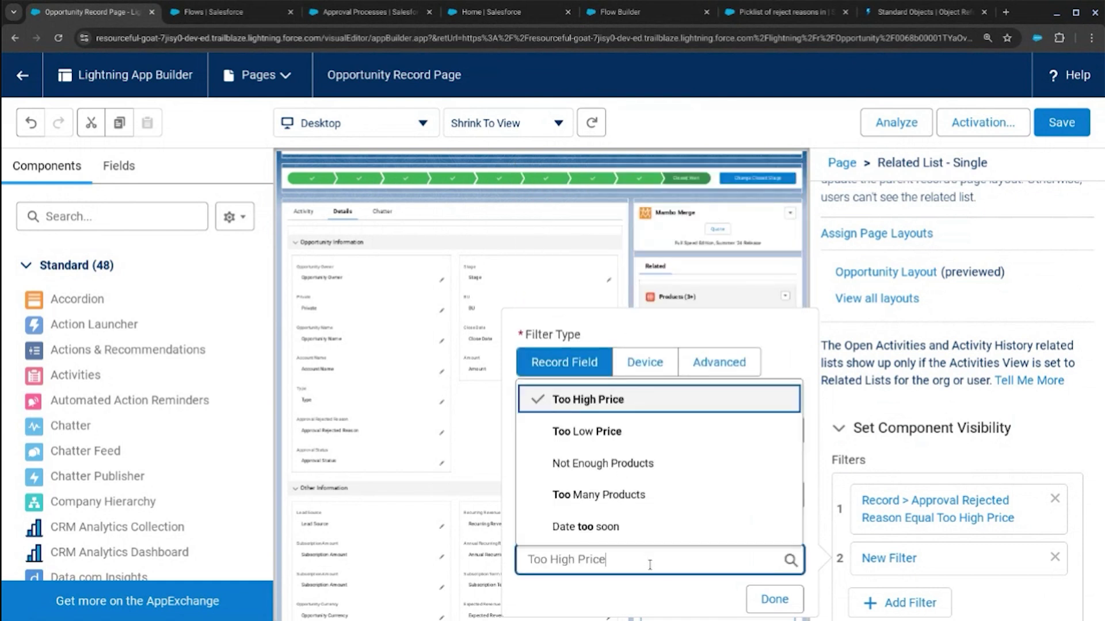
click(586, 431)
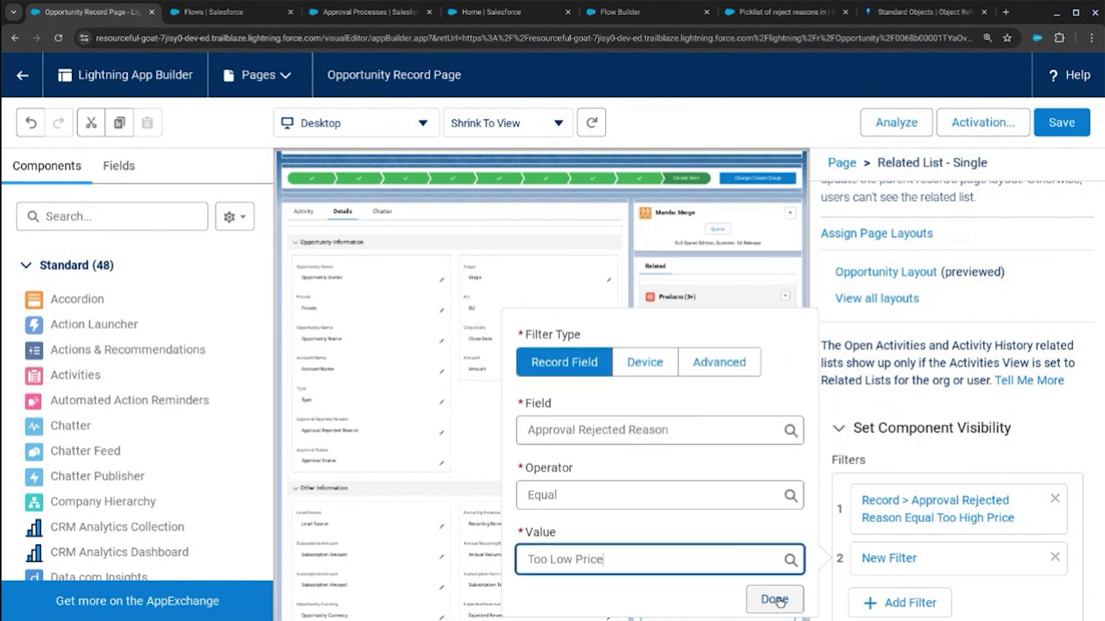
click(774, 599)
scroll(937, 588, down, 3)
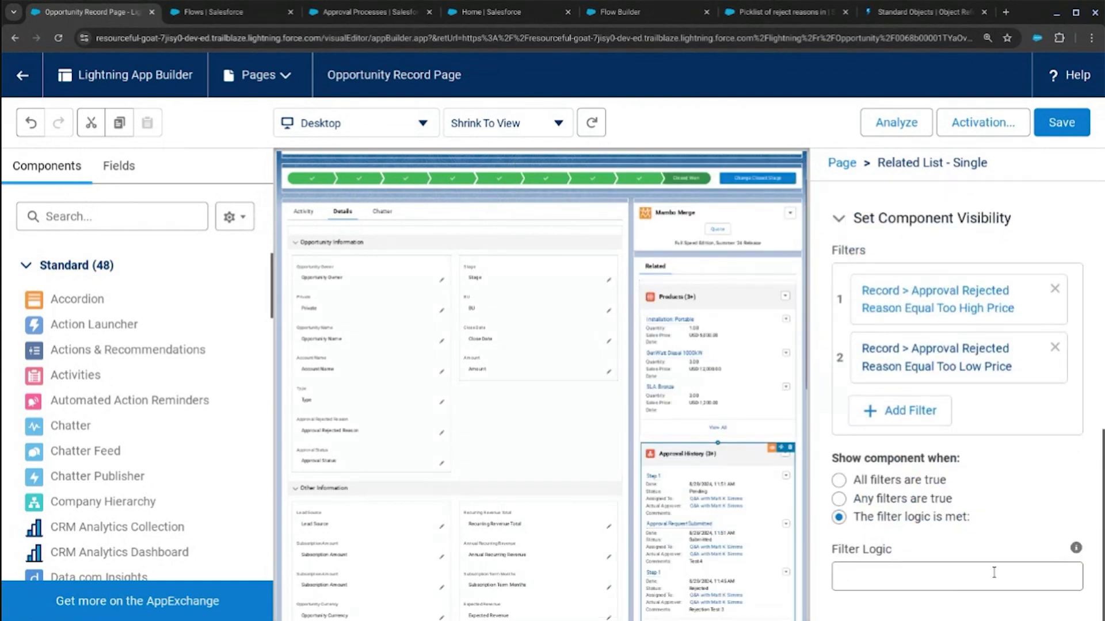
Show the Approval History list when any filters are true and save the record page despite the missing required field
click(880, 500)
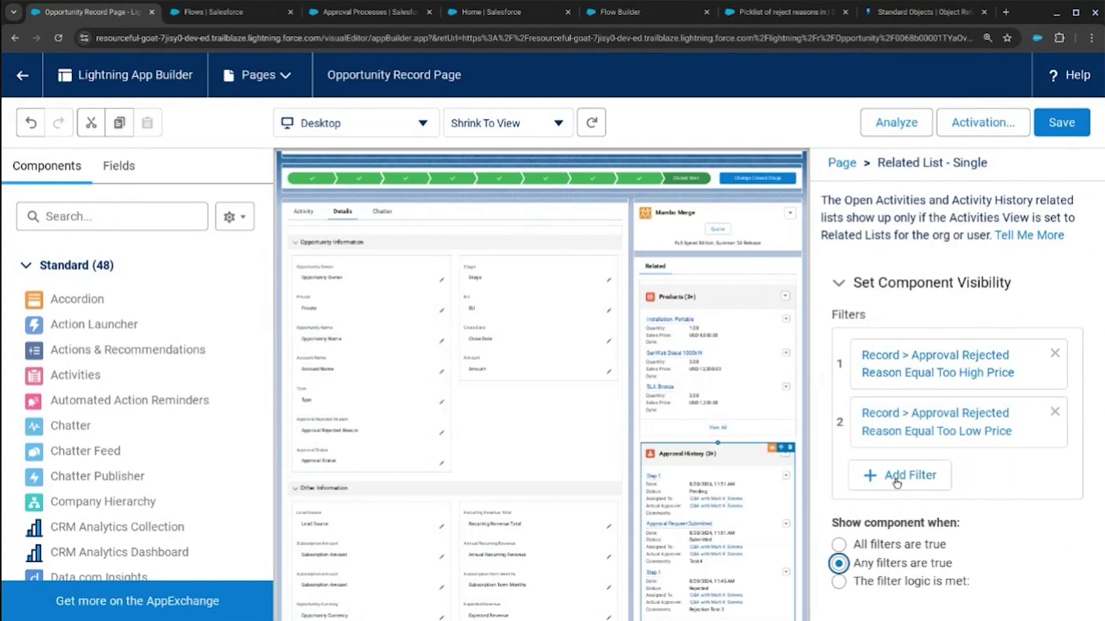
click(1064, 122)
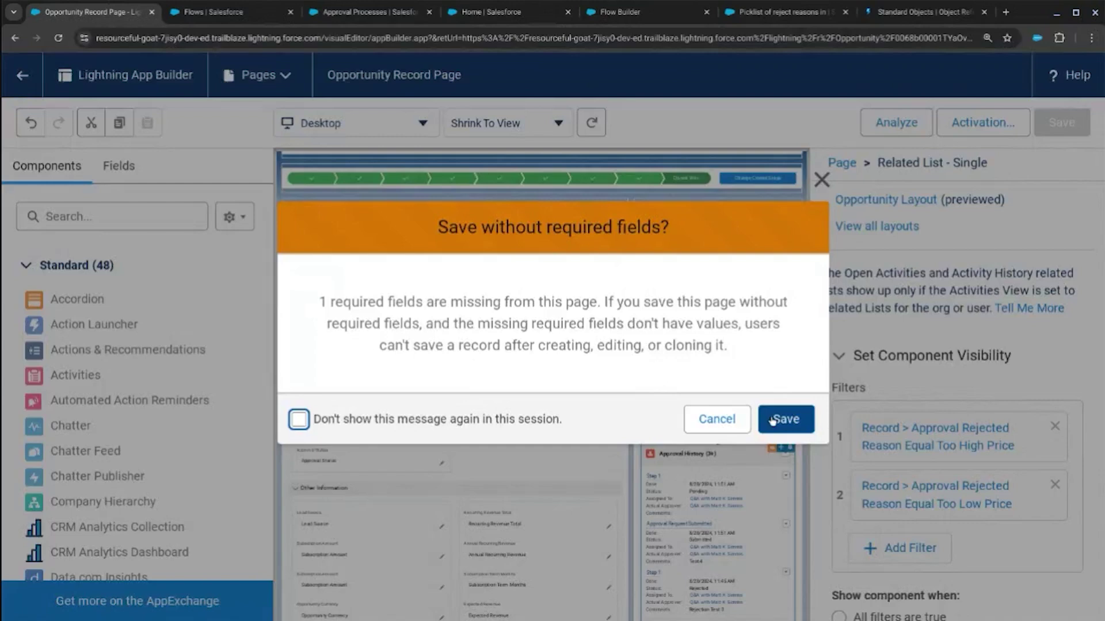
click(782, 417)
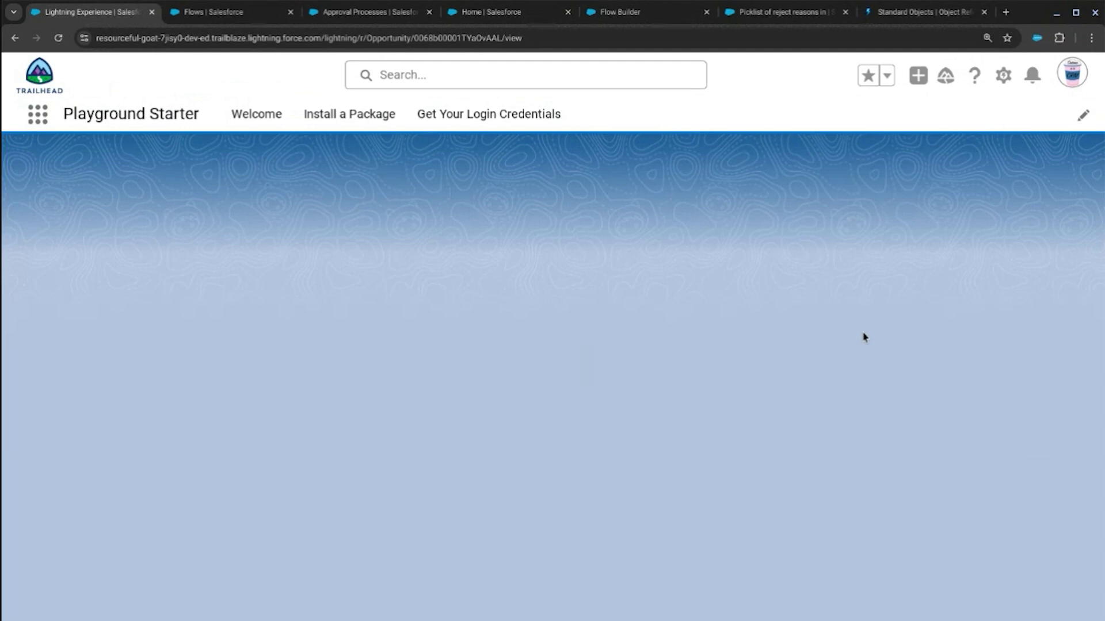
Set Test Opportunity 0's Approval Rejected Reason to Too High Price and save the record
scroll(850, 338, down, 10)
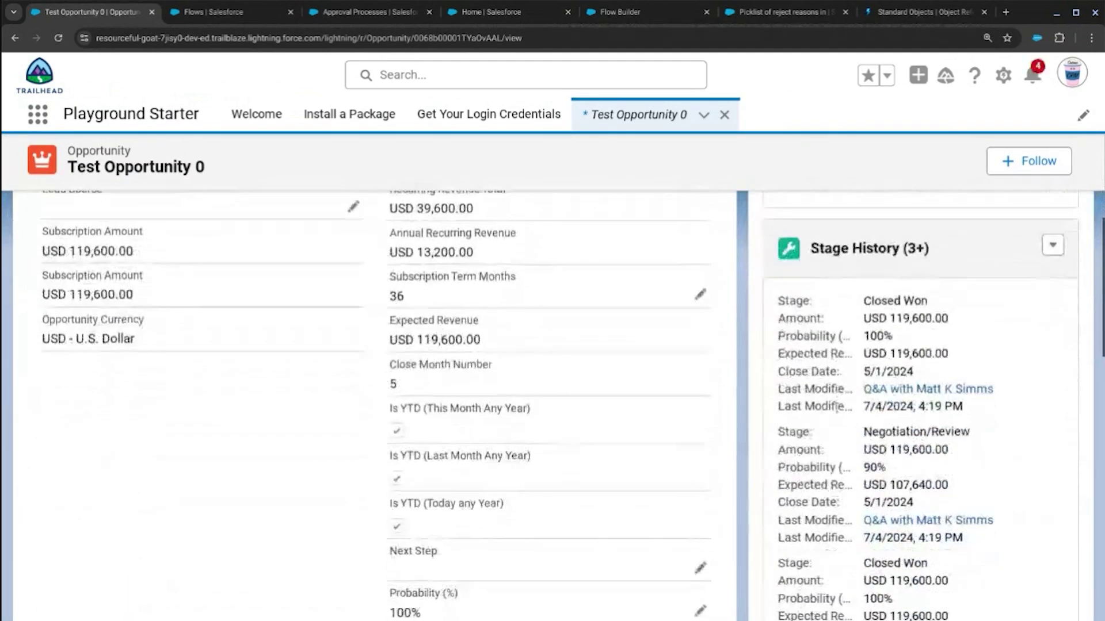
scroll(838, 406, up, 10)
scroll(337, 512, down, 2)
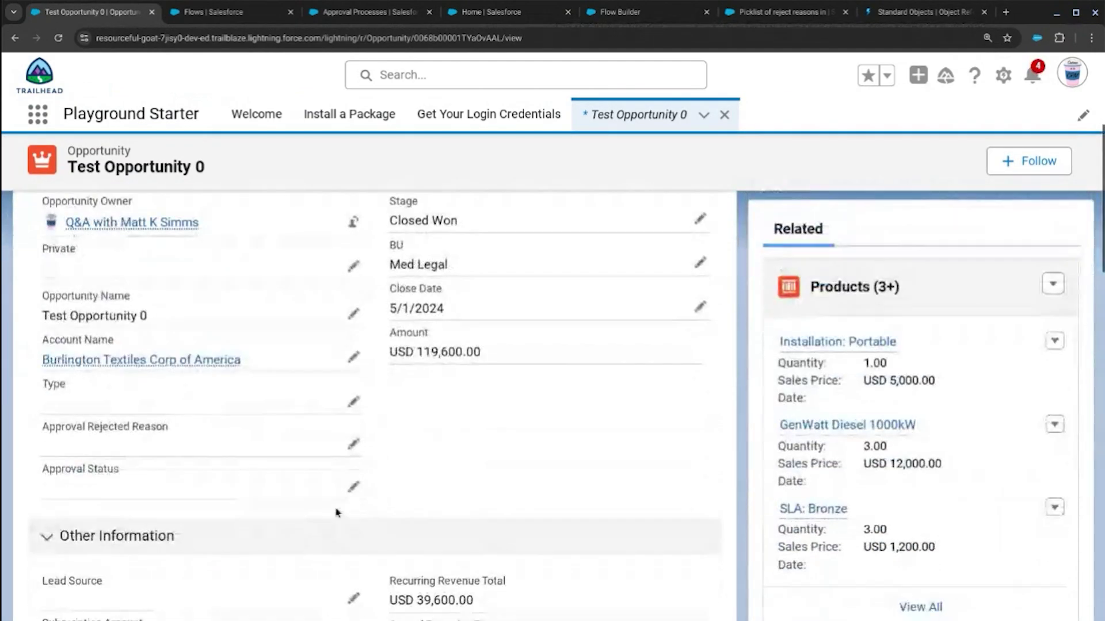
click(353, 444)
click(241, 501)
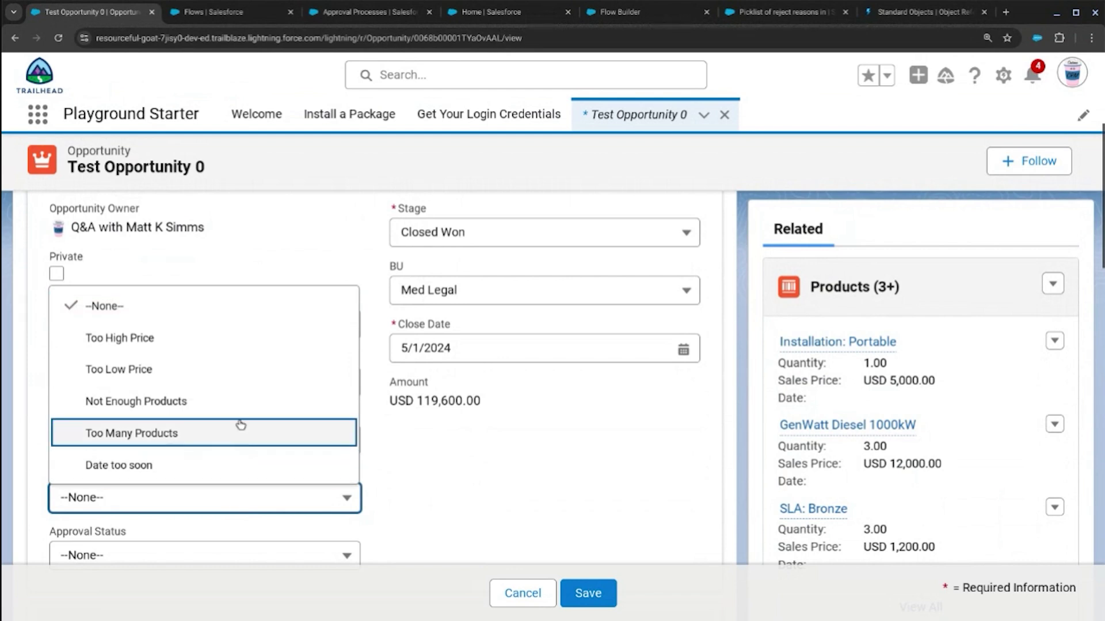
click(246, 345)
click(582, 591)
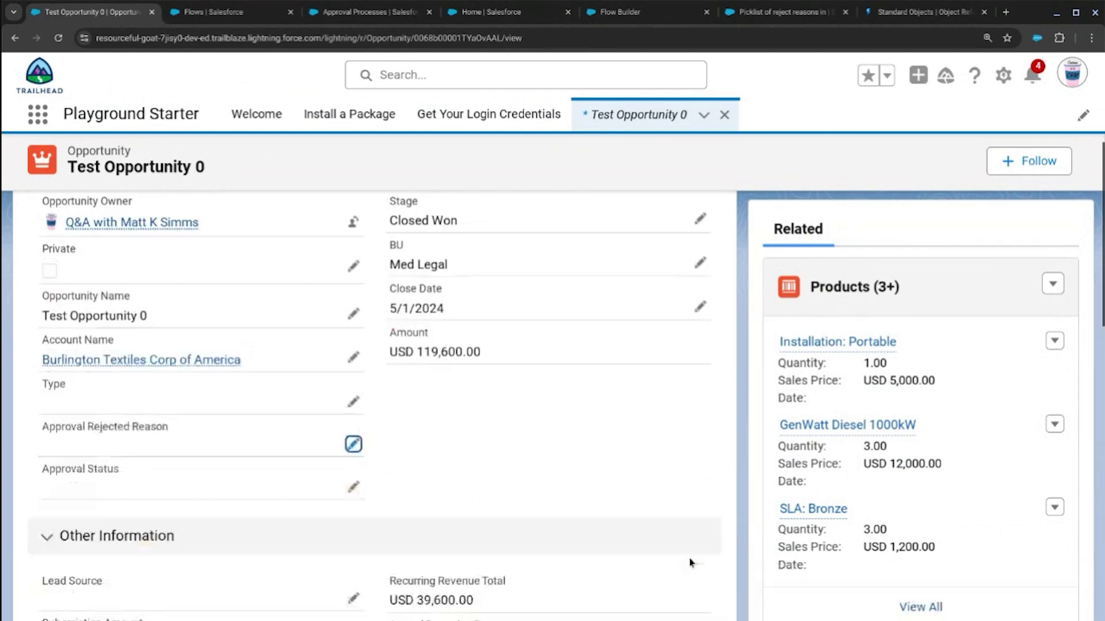
Check the Approval History list on the opportunity and view its available approval actions
scroll(744, 461, down, 5)
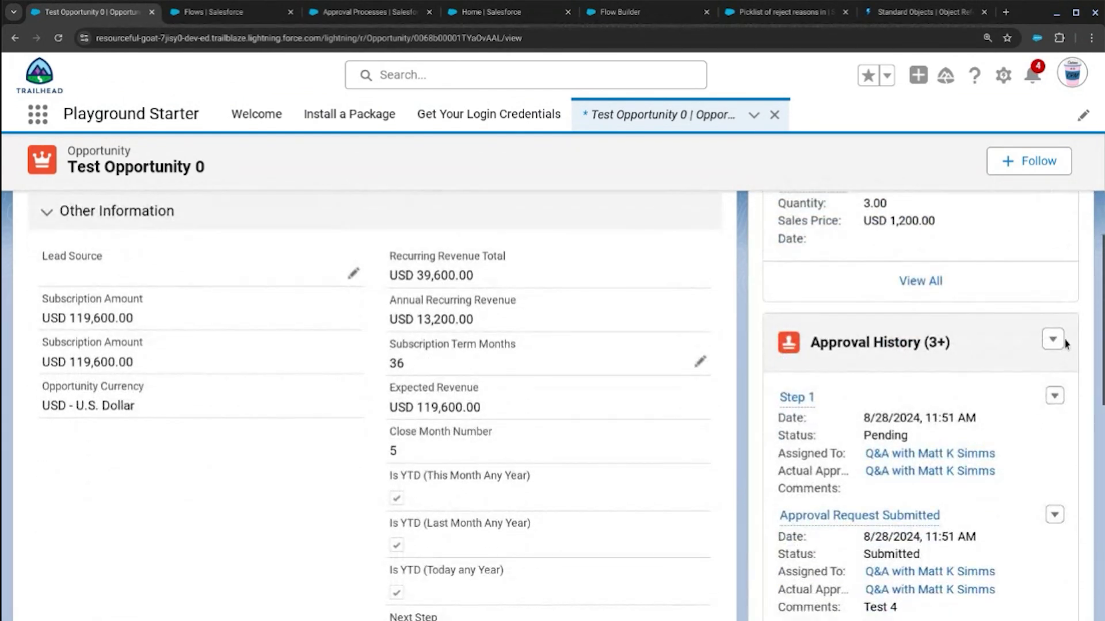
click(1052, 342)
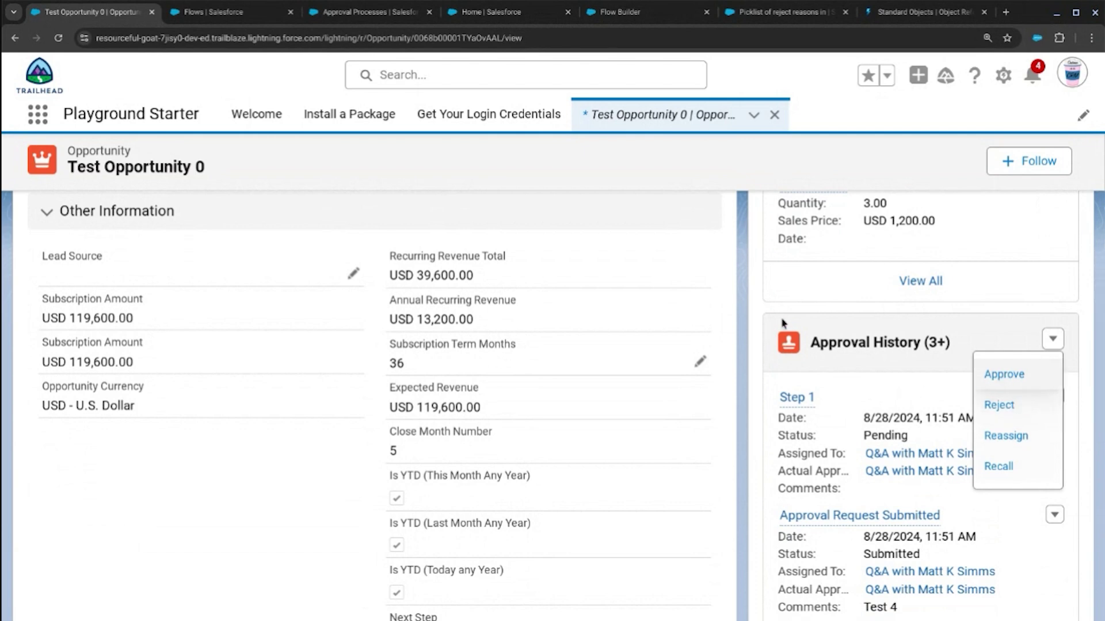
click(746, 313)
scroll(733, 316, up, 5)
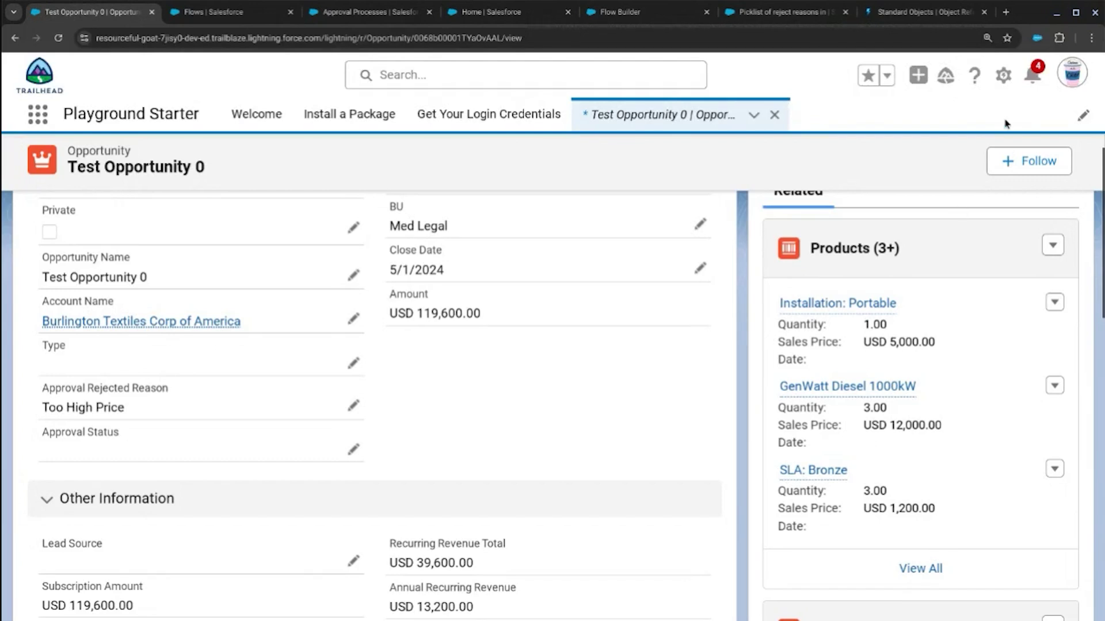
Edit the opportunity record page to move Approval Status above Approval Rejected Reason, and save it despite the missing required field
click(1003, 76)
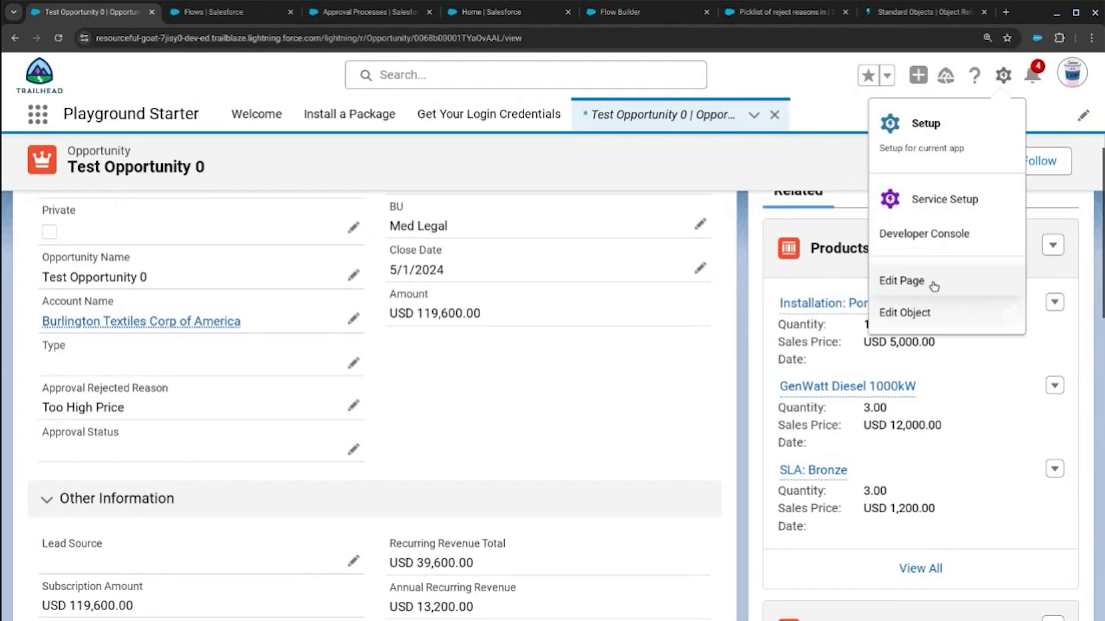
click(901, 280)
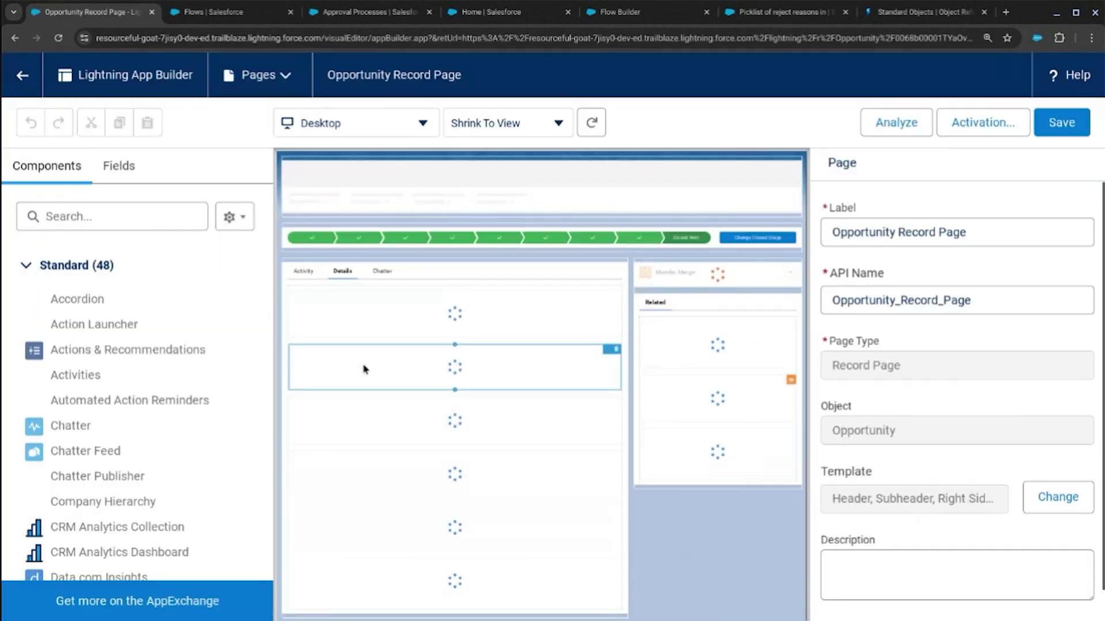
scroll(364, 402, down, 1)
drag(354, 495, 353, 451)
click(353, 452)
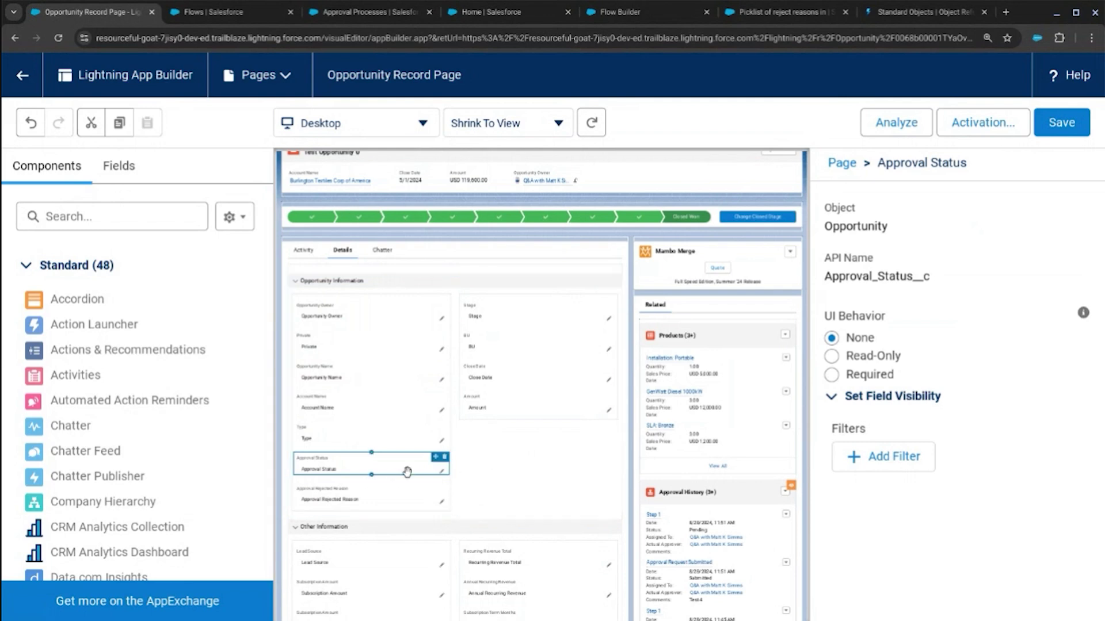
click(1061, 122)
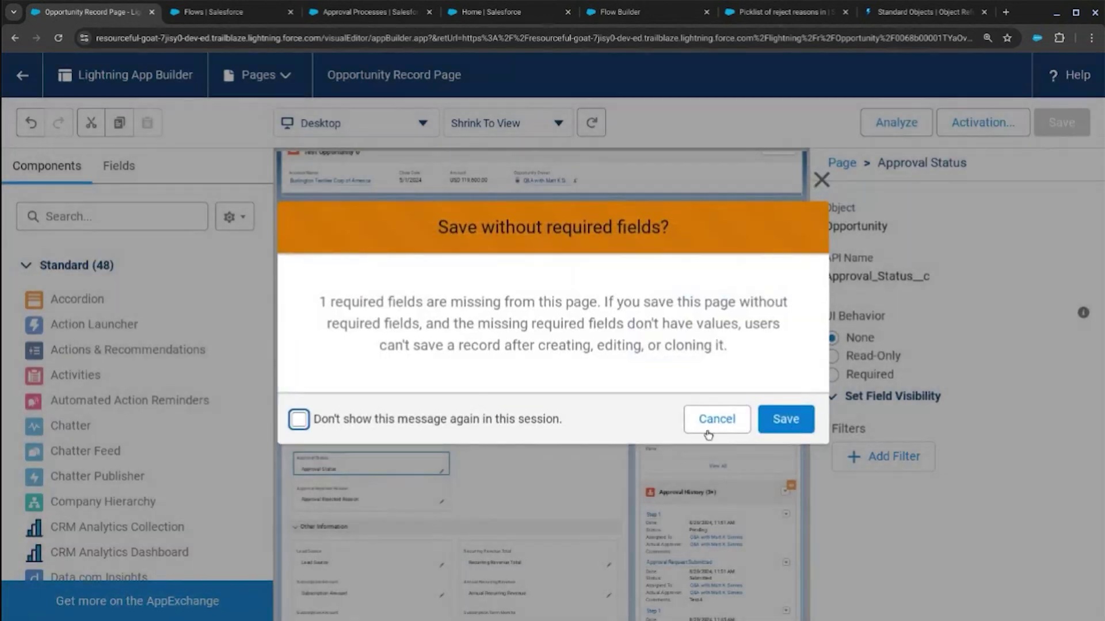
click(786, 419)
Remove both Approval Rejected Reason visibility filters from the Approval History related list
click(712, 511)
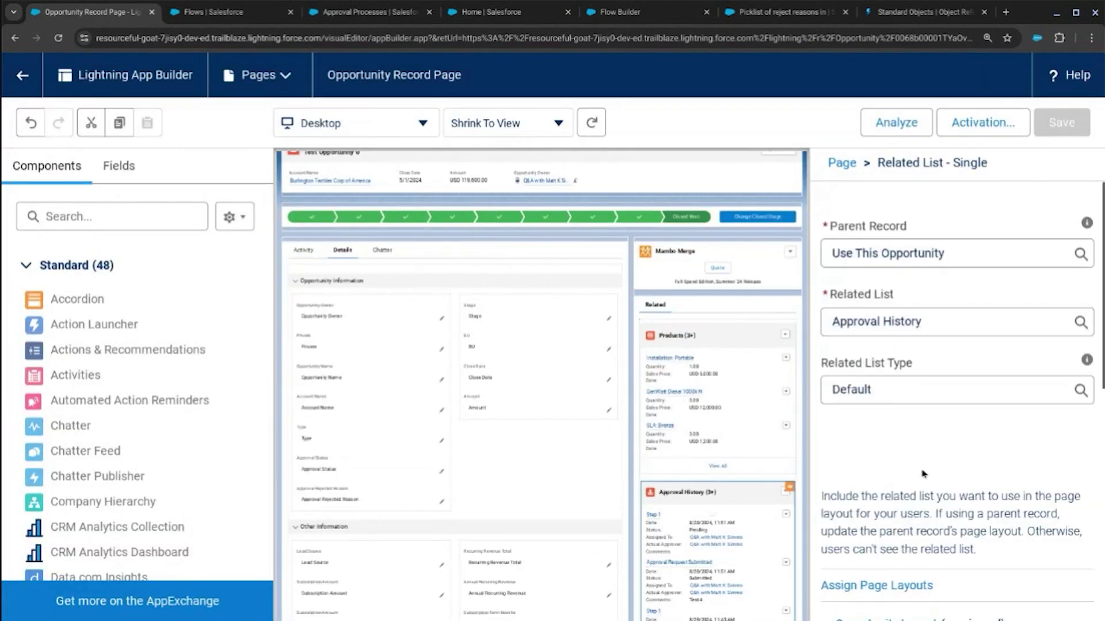
scroll(919, 462, down, 6)
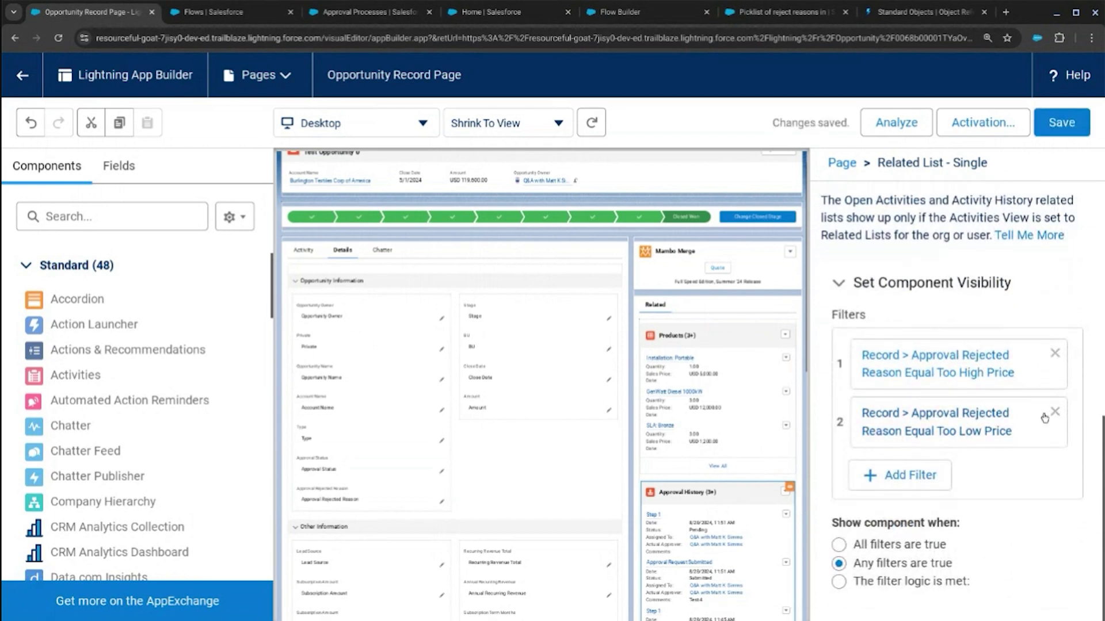
click(1053, 500)
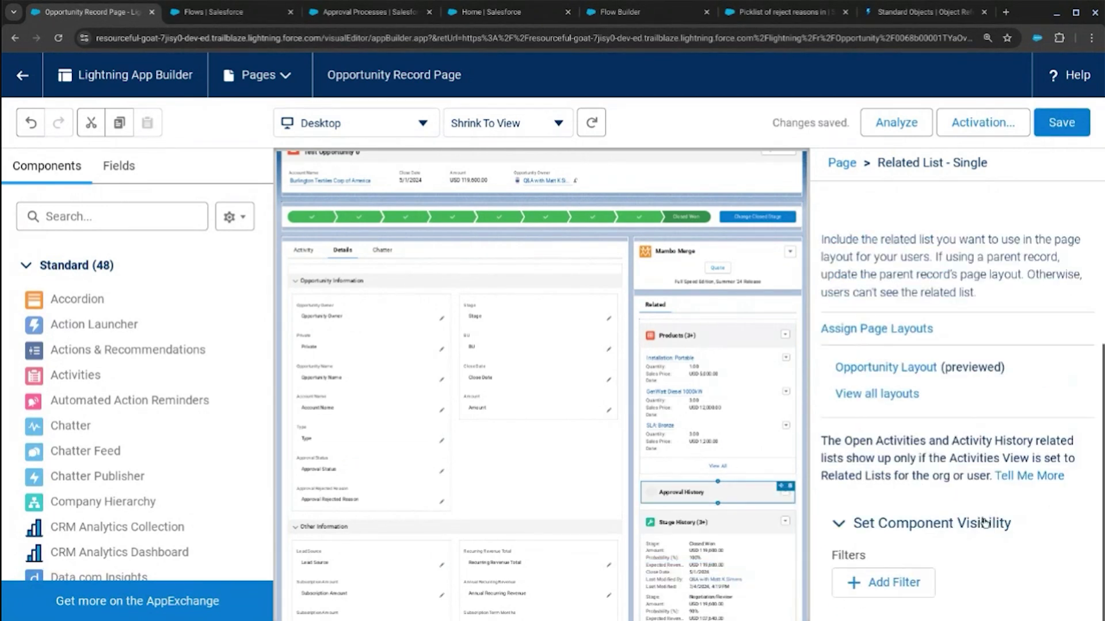
Add a visibility filter of Approval Status Equal Approved to the Approval History list
click(884, 594)
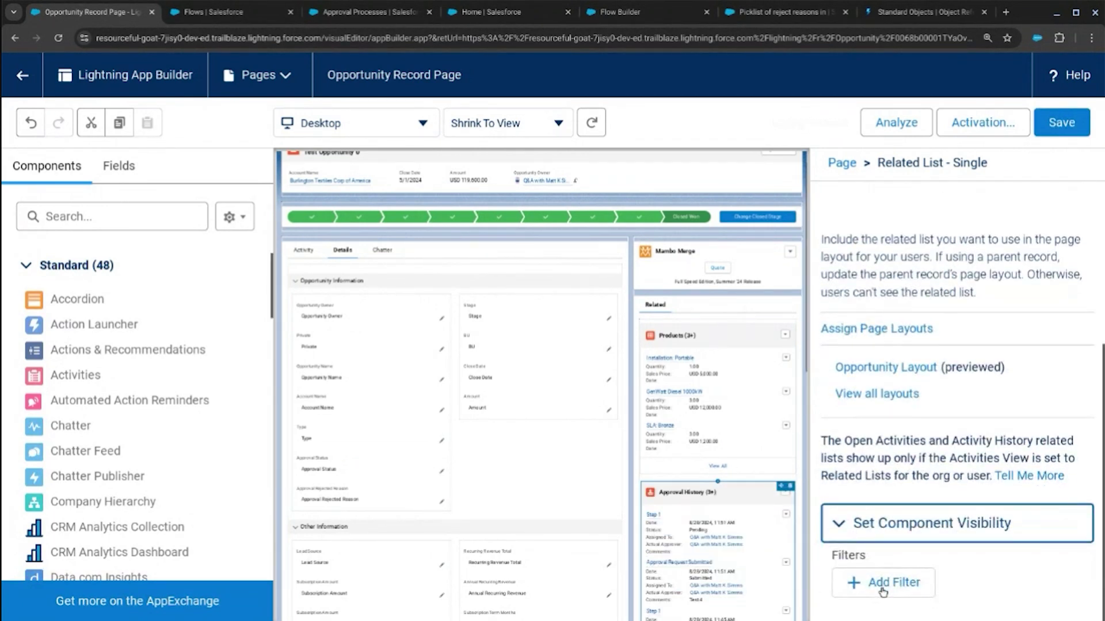
click(875, 582)
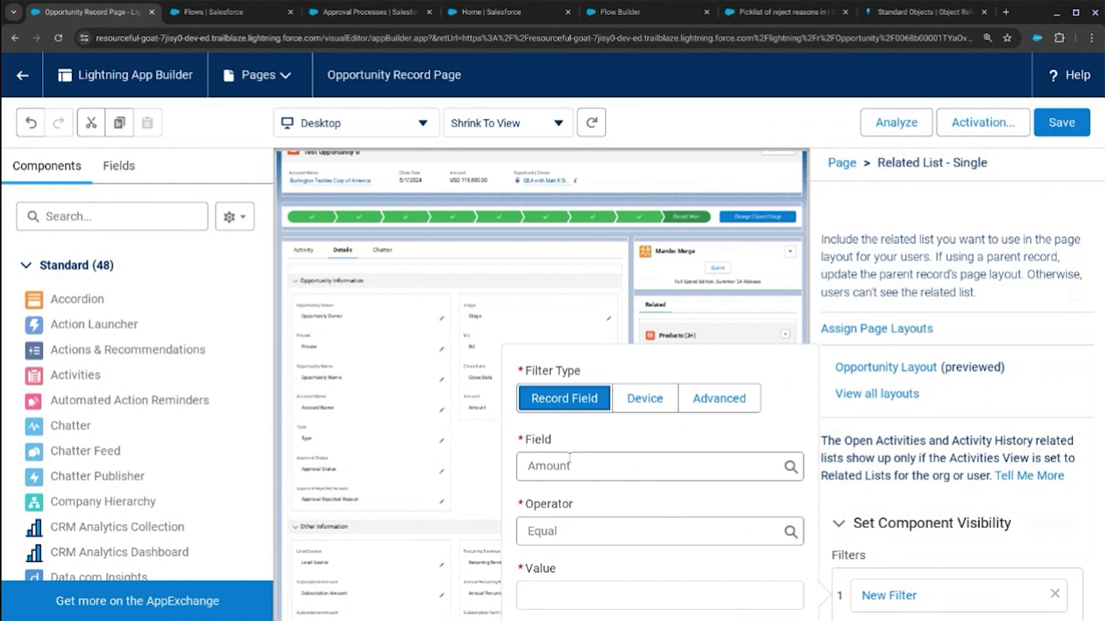
click(594, 472)
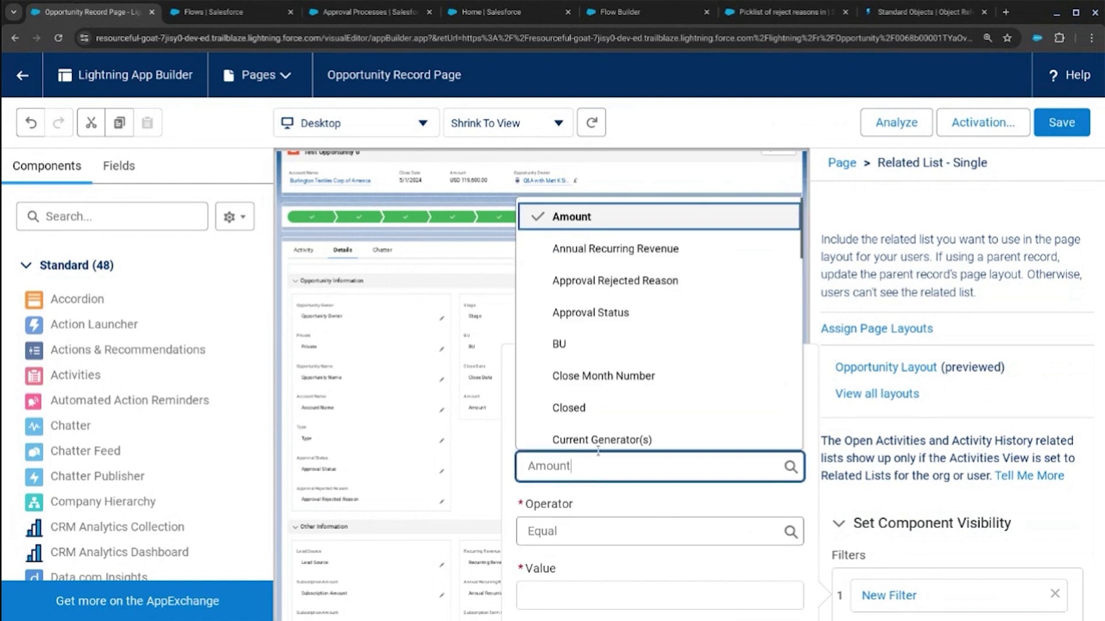
click(624, 313)
click(605, 530)
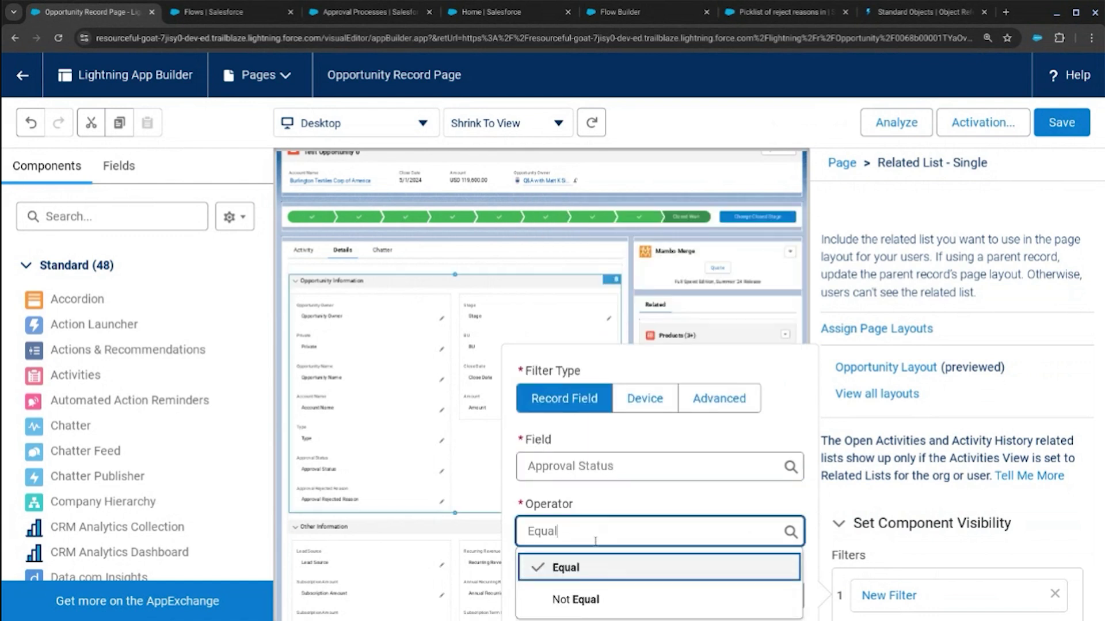
click(587, 531)
click(768, 608)
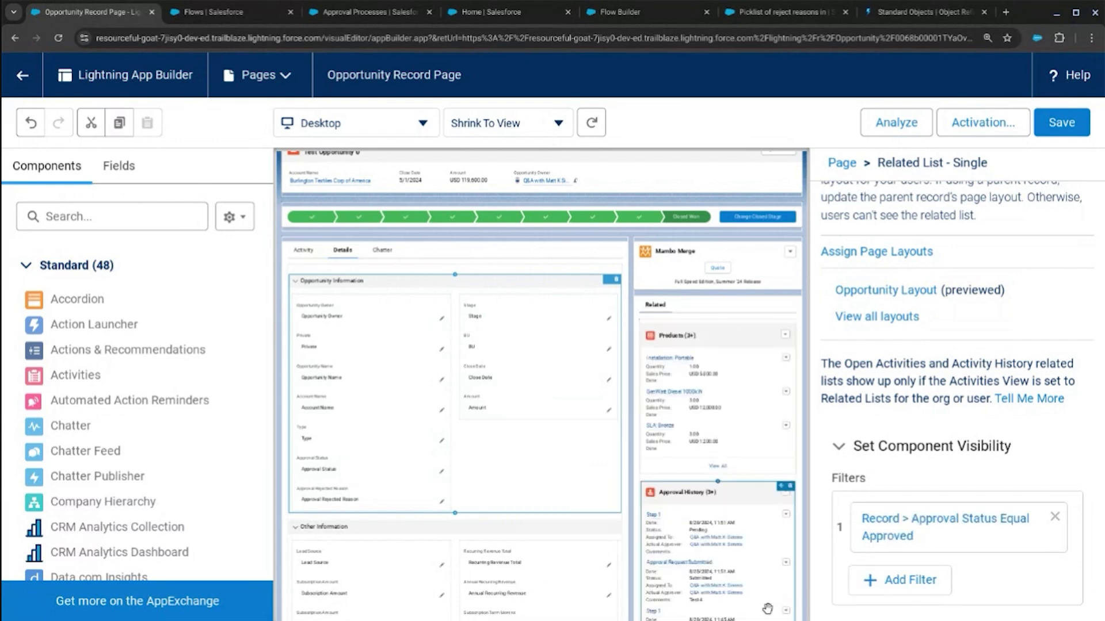
Add a second visibility filter of Approval Status Equal Rejected to the Approval History list
click(900, 580)
click(594, 442)
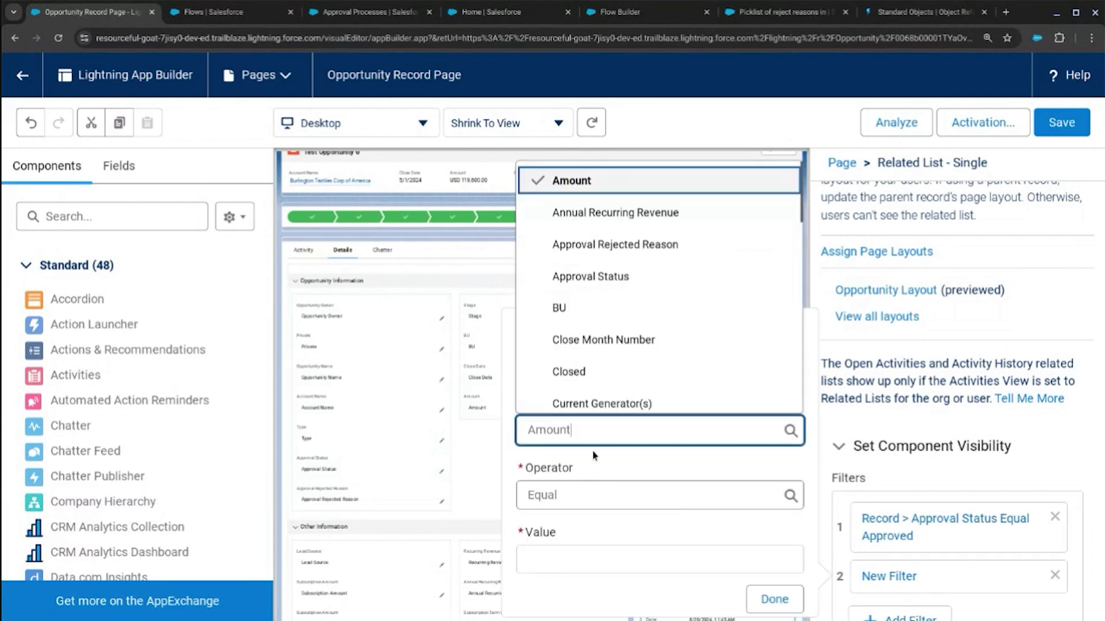
click(593, 276)
click(582, 557)
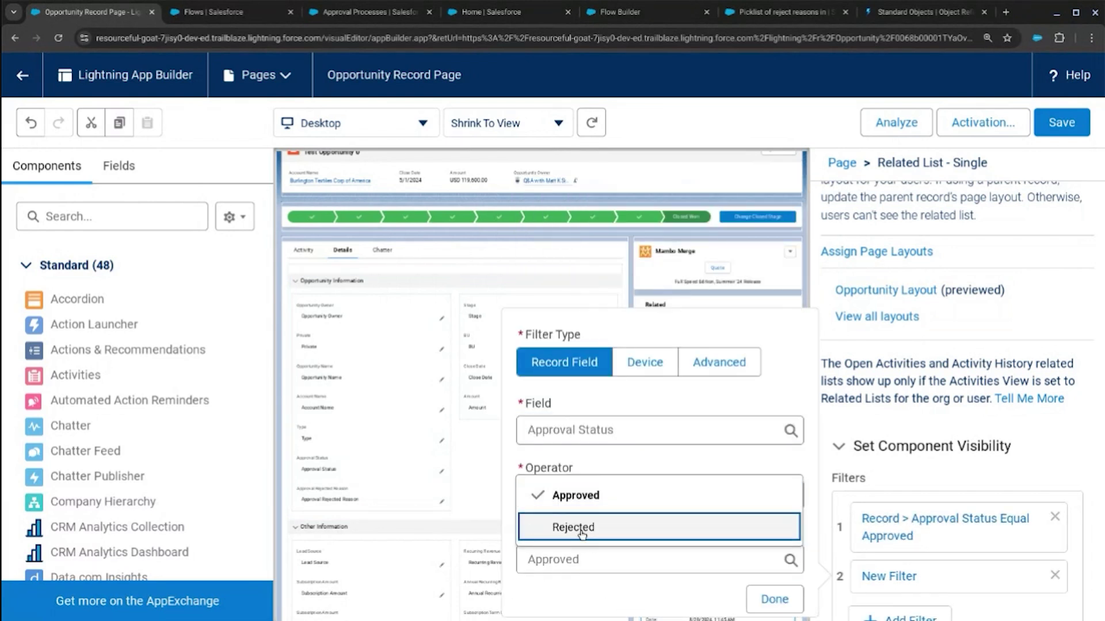
click(573, 527)
click(775, 599)
Show the component when any of the Approval Status filters are true, and save the page without the required field
scroll(938, 570, down, 3)
click(949, 563)
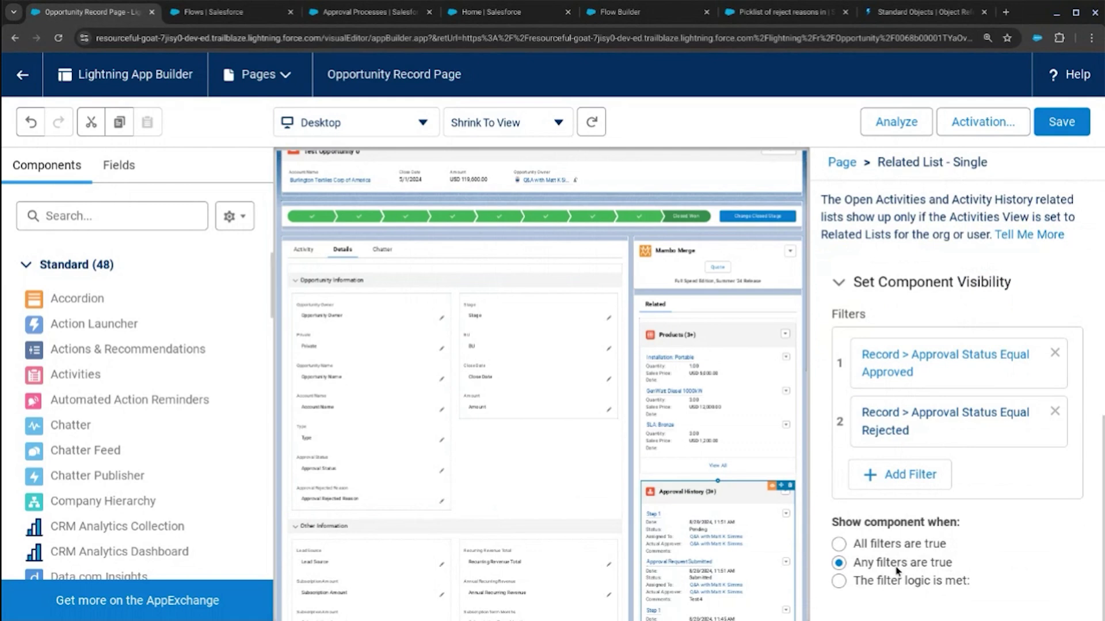
scroll(949, 402, up, 10)
click(1062, 122)
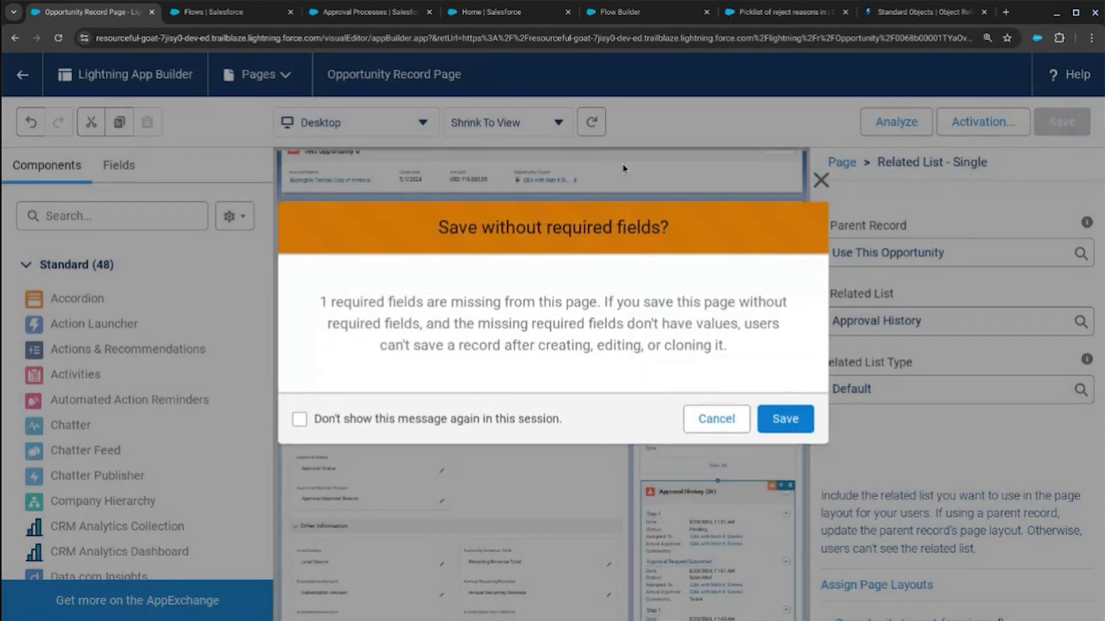
click(785, 419)
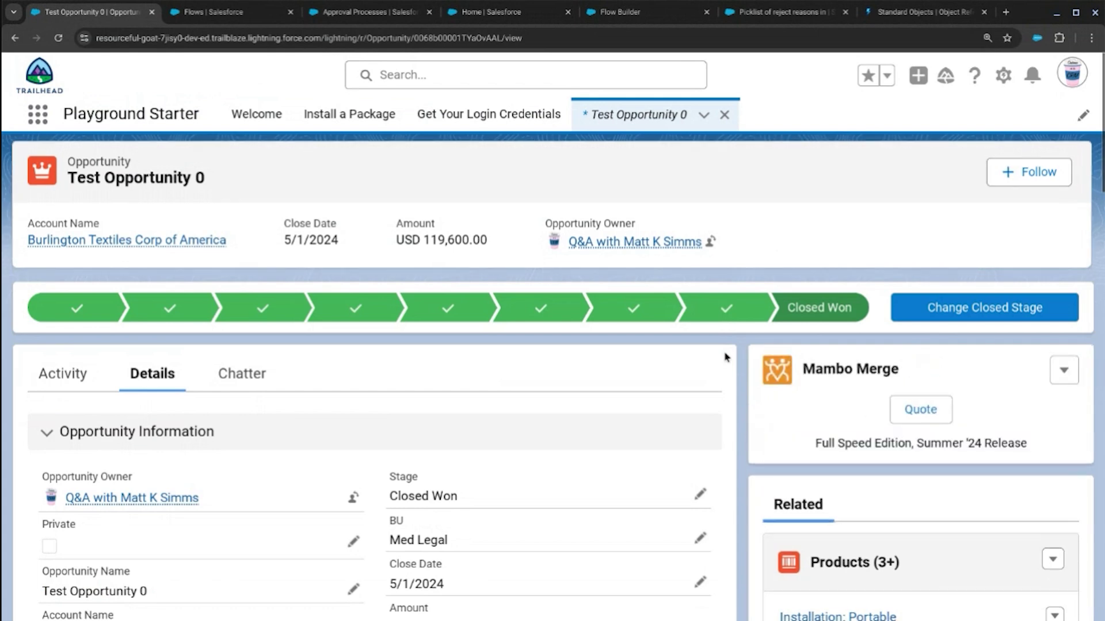
Reset Test Opportunity 0's Approval Rejected Reason to --None-- and save the record
scroll(735, 368, down, 6)
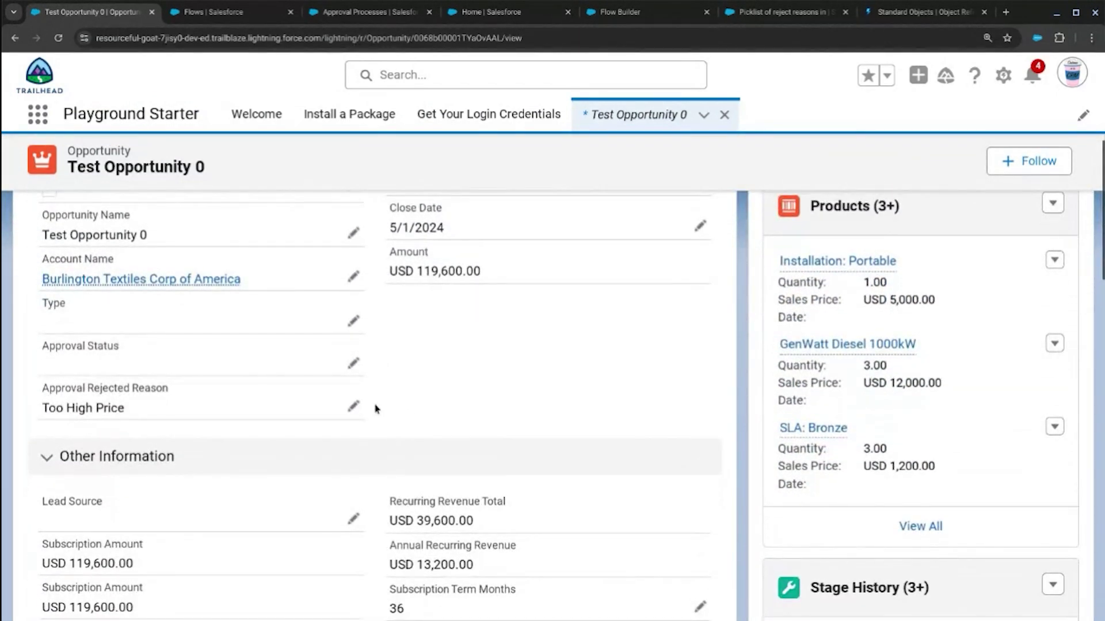
click(355, 408)
click(205, 481)
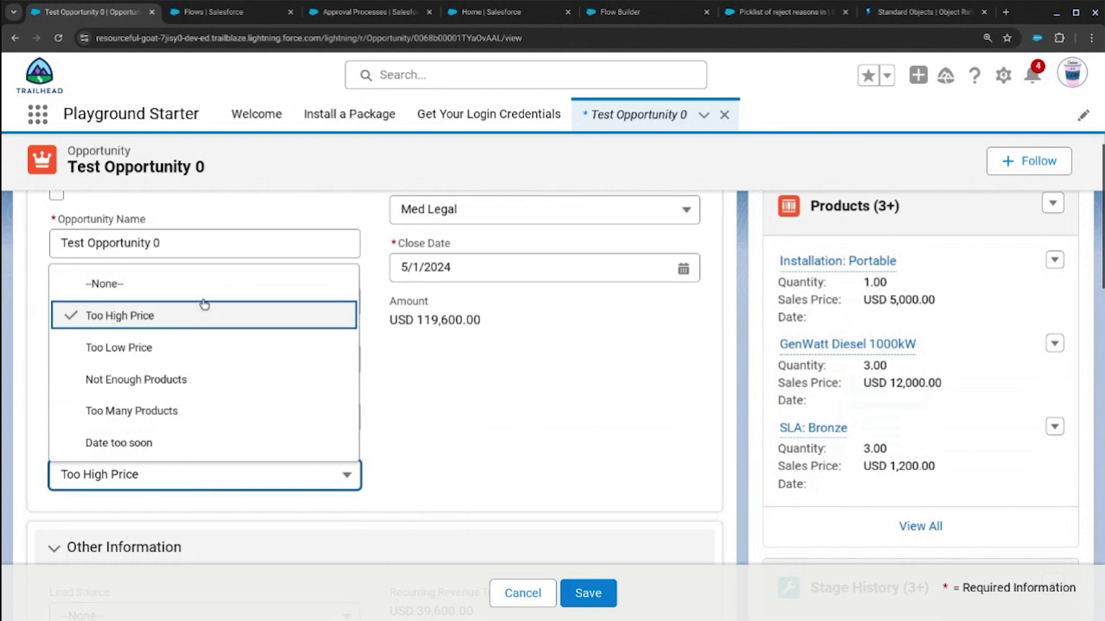
click(205, 284)
click(583, 593)
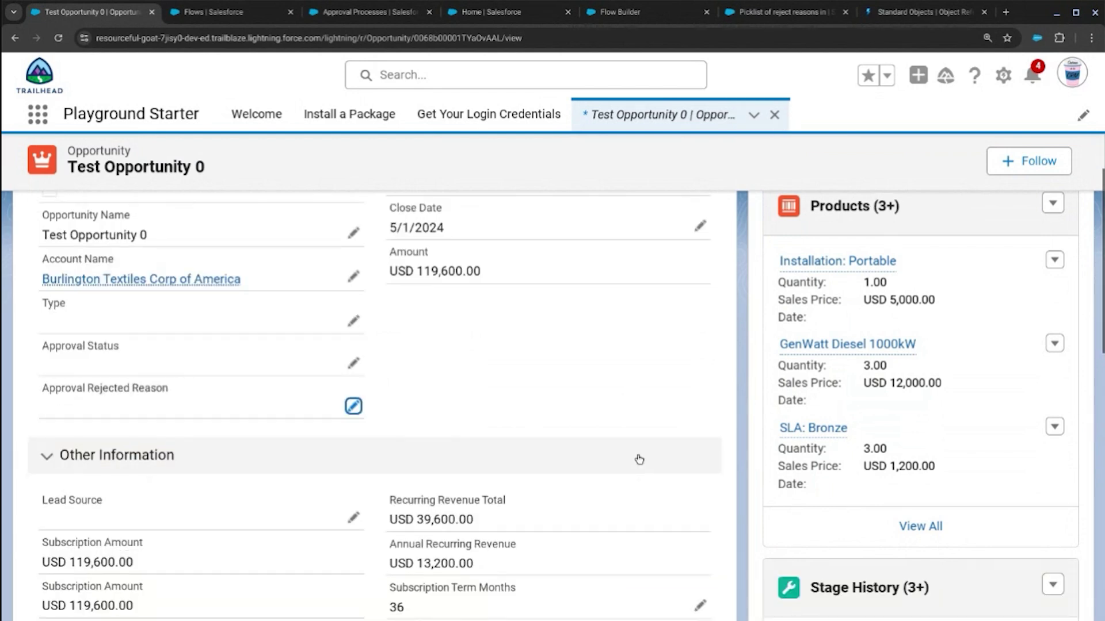
Go to the Opportunity Approval Process in Setup and activate it, confirming the activation
scroll(569, 391, up, 6)
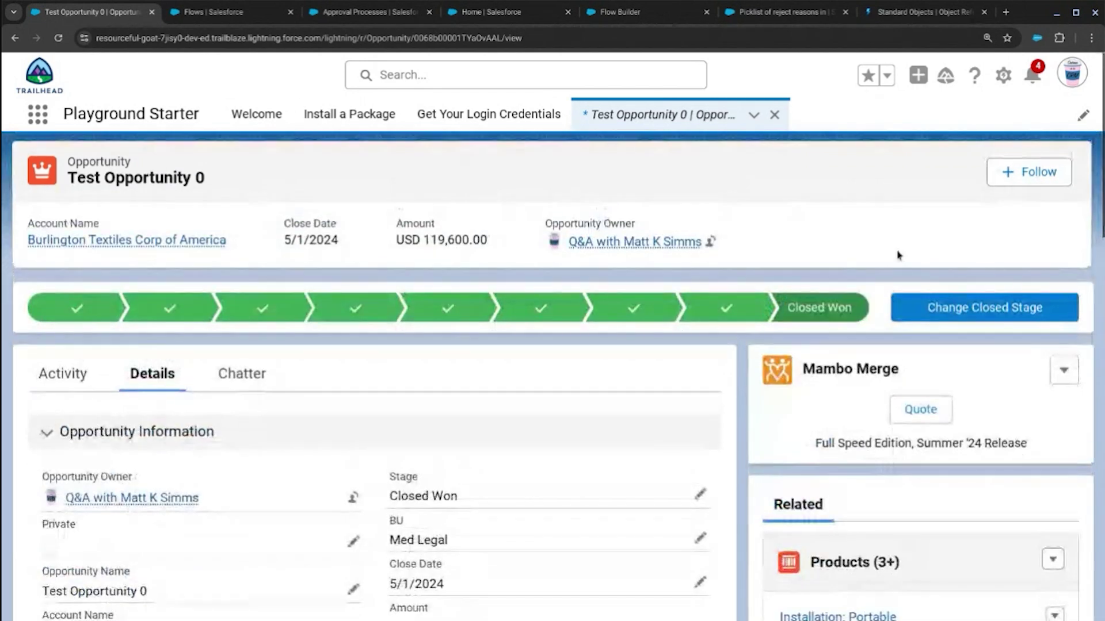
click(369, 12)
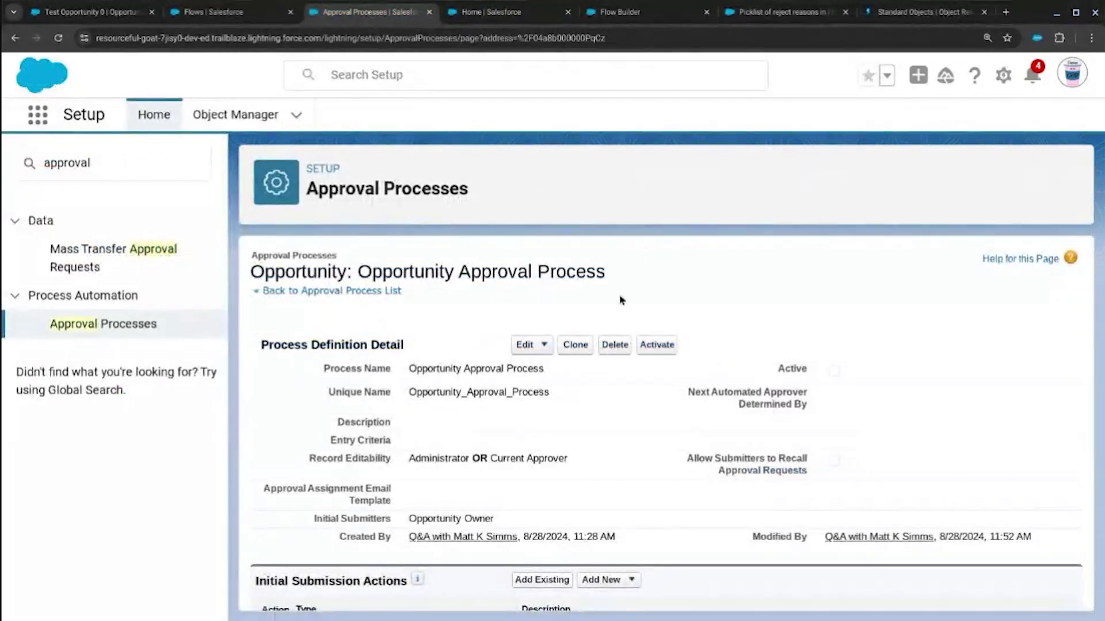
click(657, 344)
click(654, 152)
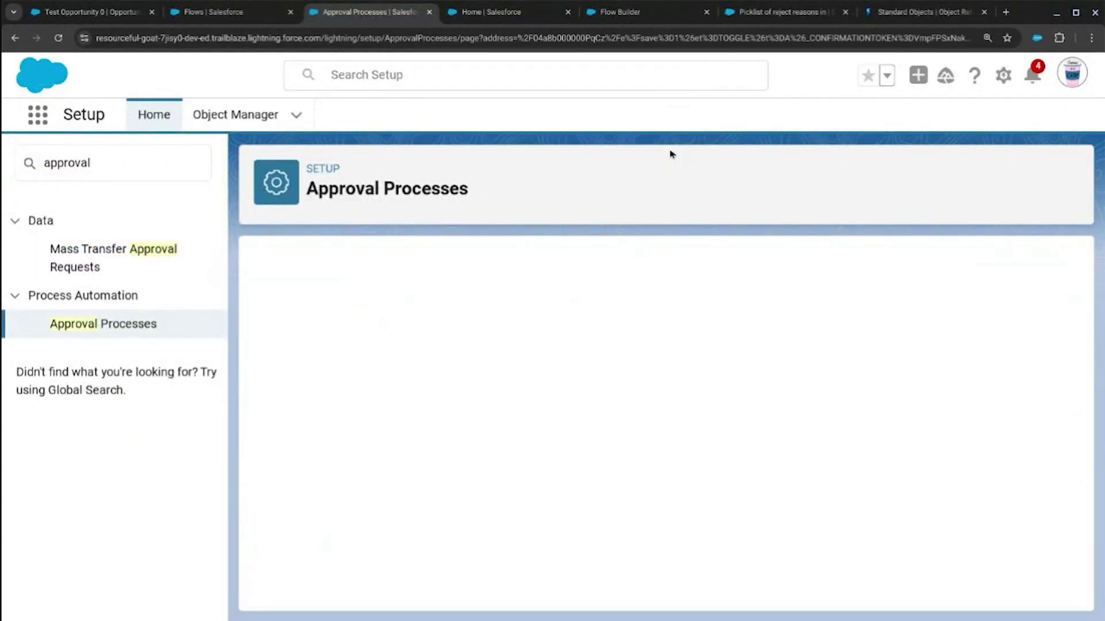
Return to the Test Opportunity 0 record and reload the page
click(145, 13)
click(58, 38)
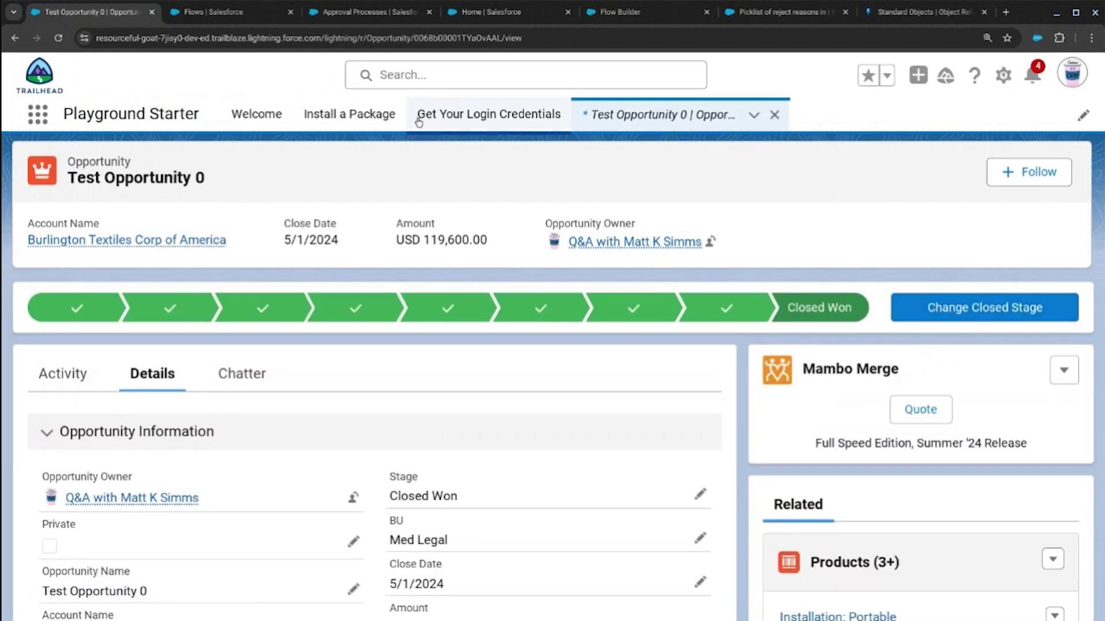
click(59, 38)
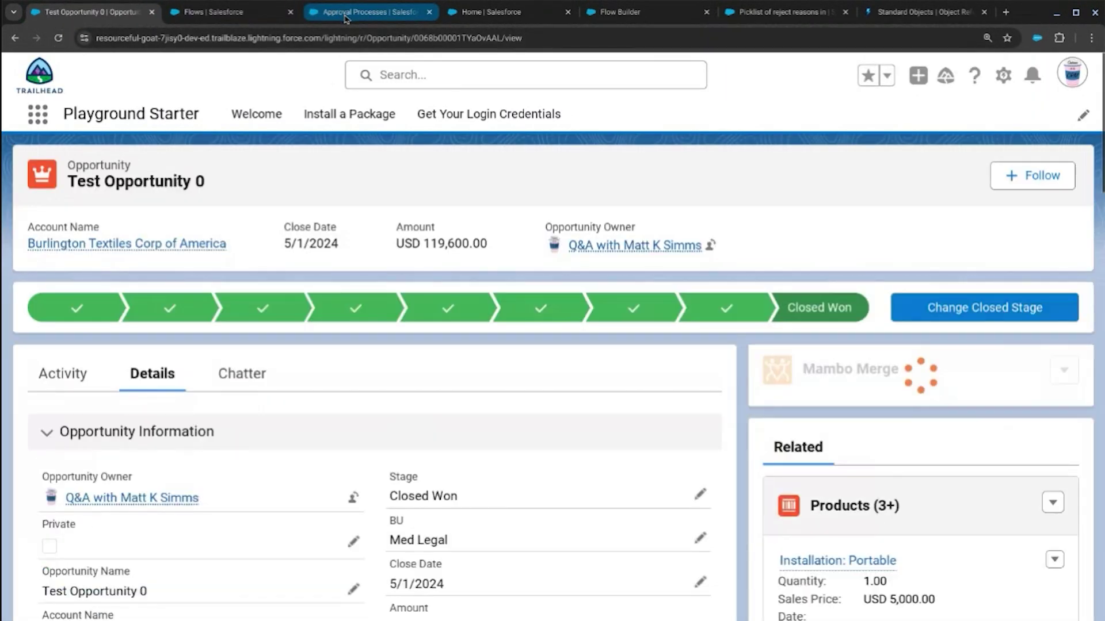
Check the Opportunity Approval Process status, and examine the Highlights Panel's actions in the Opportunity Record Page editor before returning to the record
click(346, 18)
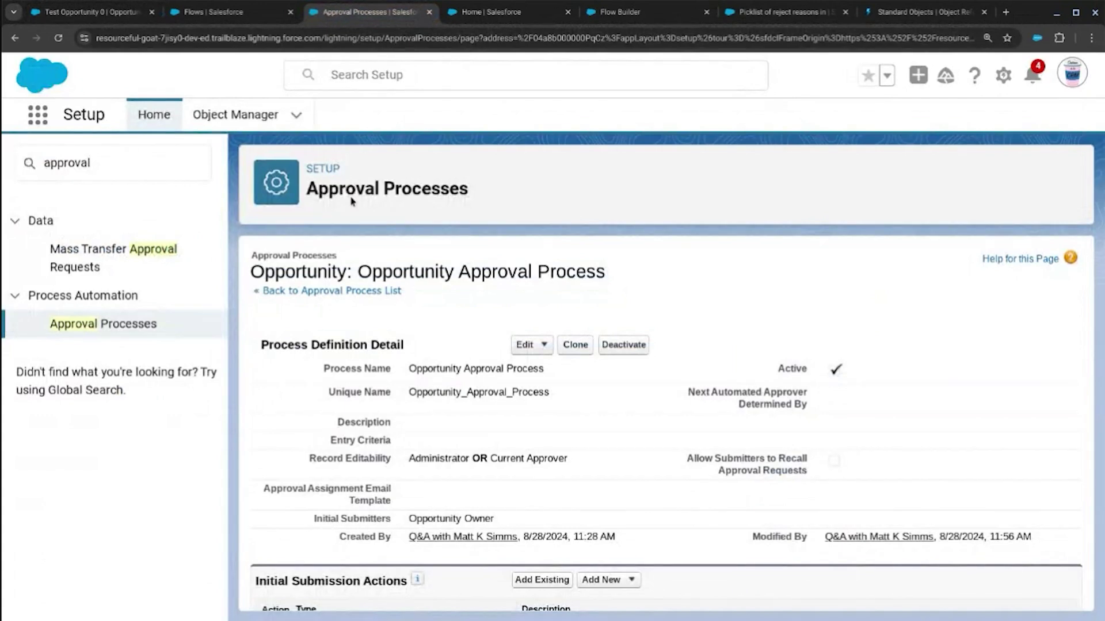
click(92, 8)
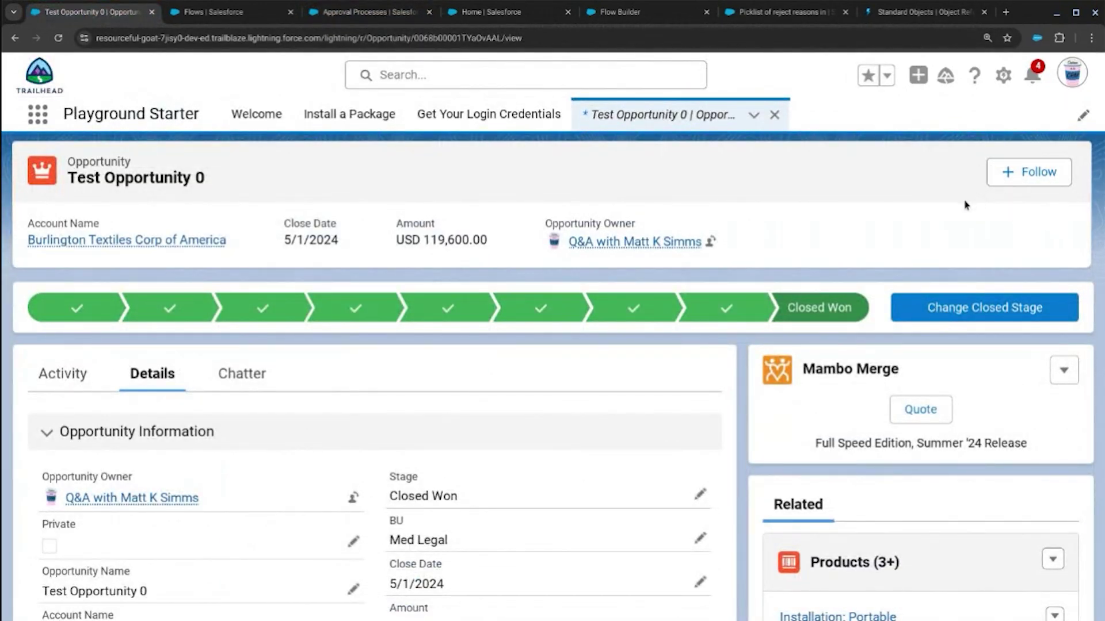
click(1003, 75)
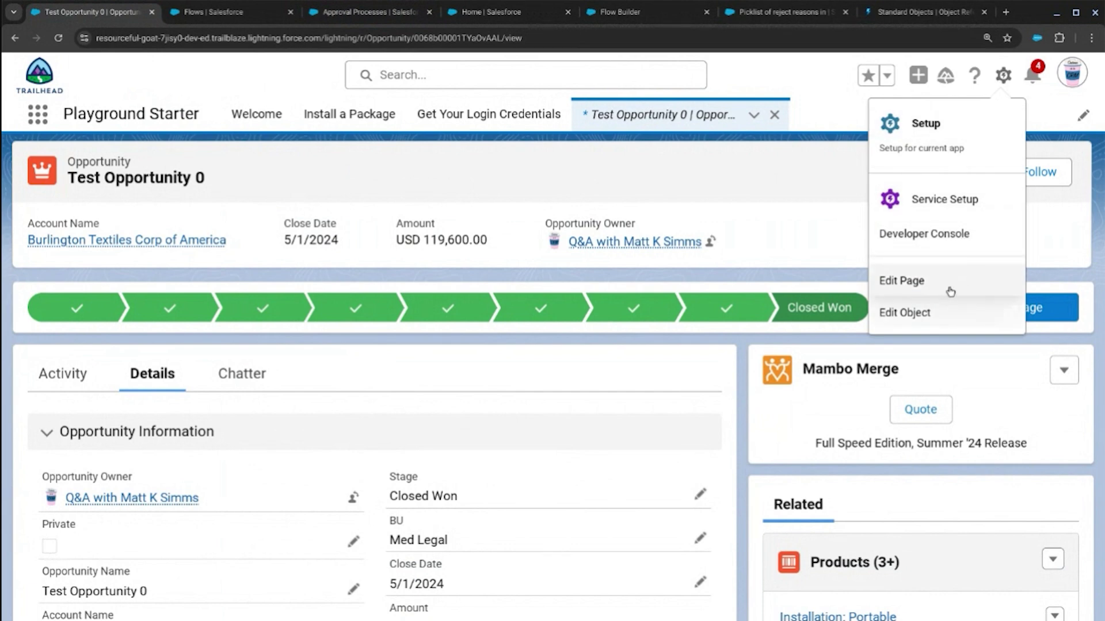
click(950, 292)
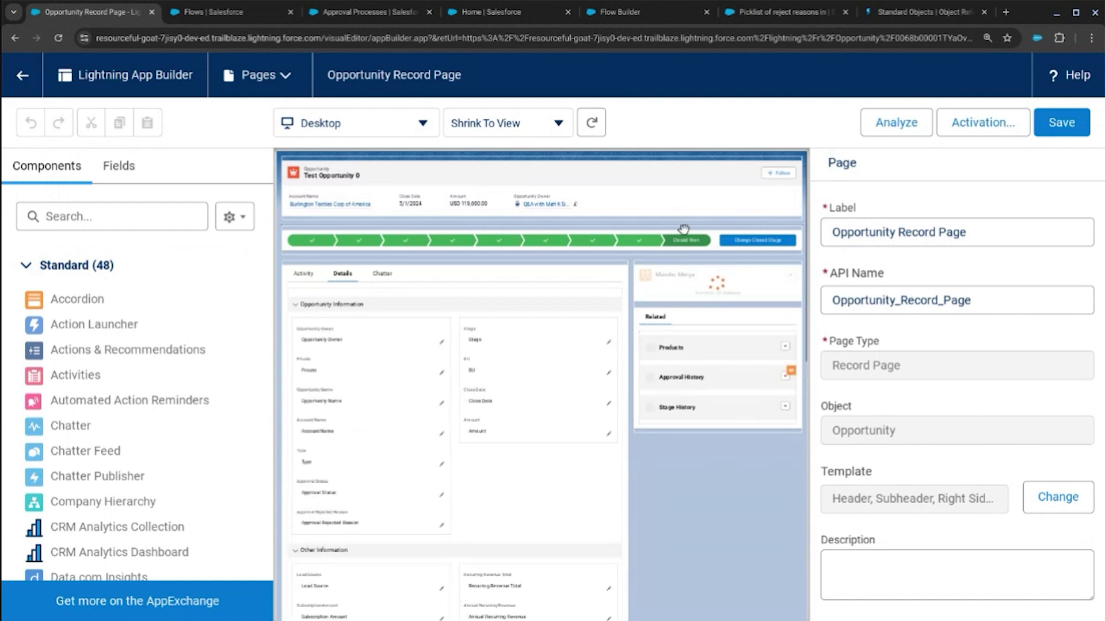
click(723, 192)
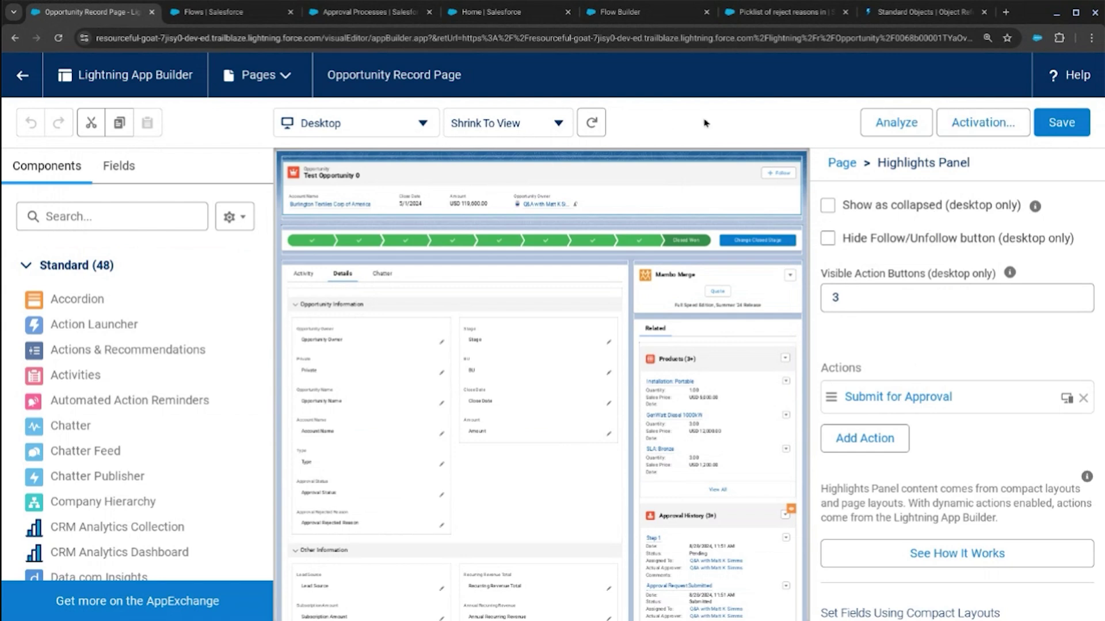
click(22, 75)
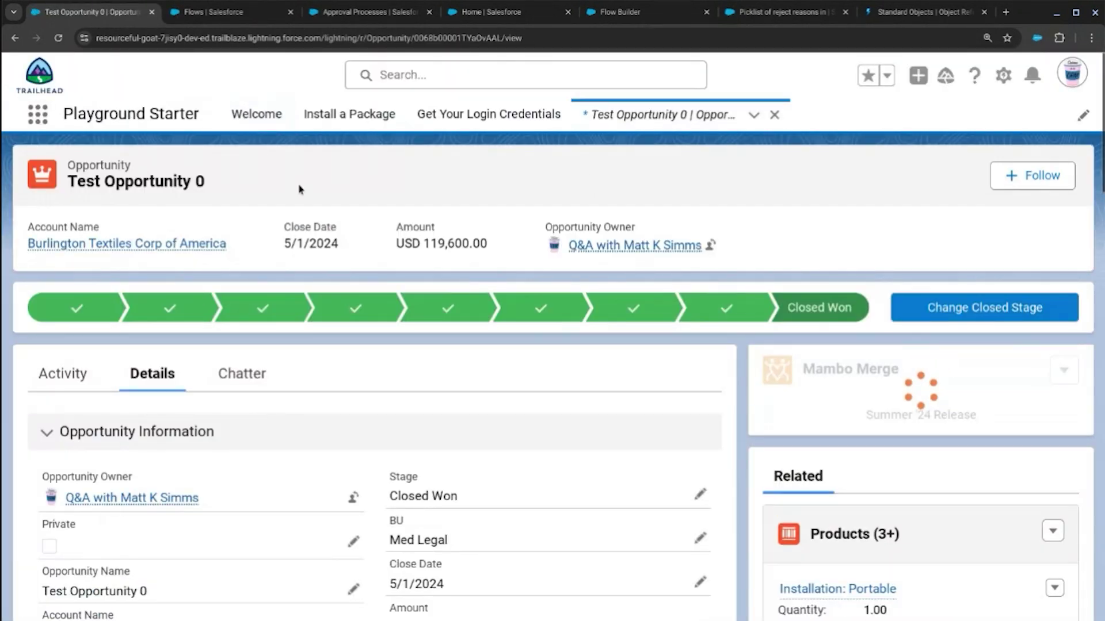
Reload the Test Opportunity 0 record with the browser's developer tools open, close the tools and look over the record page
key(ctrl+shift+i)
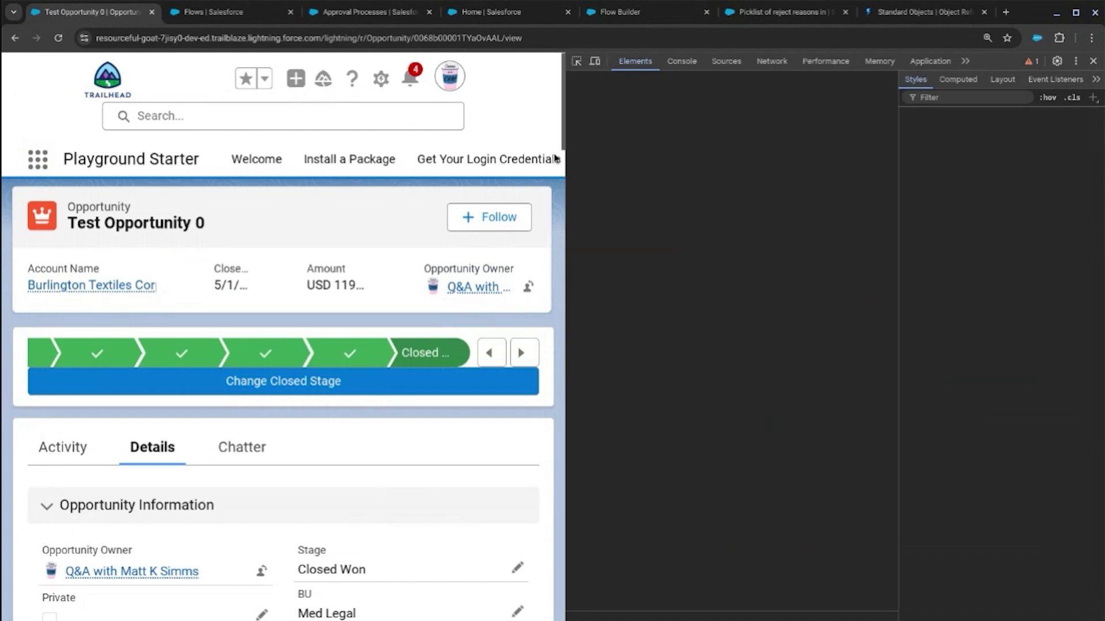
key(ctrl+r)
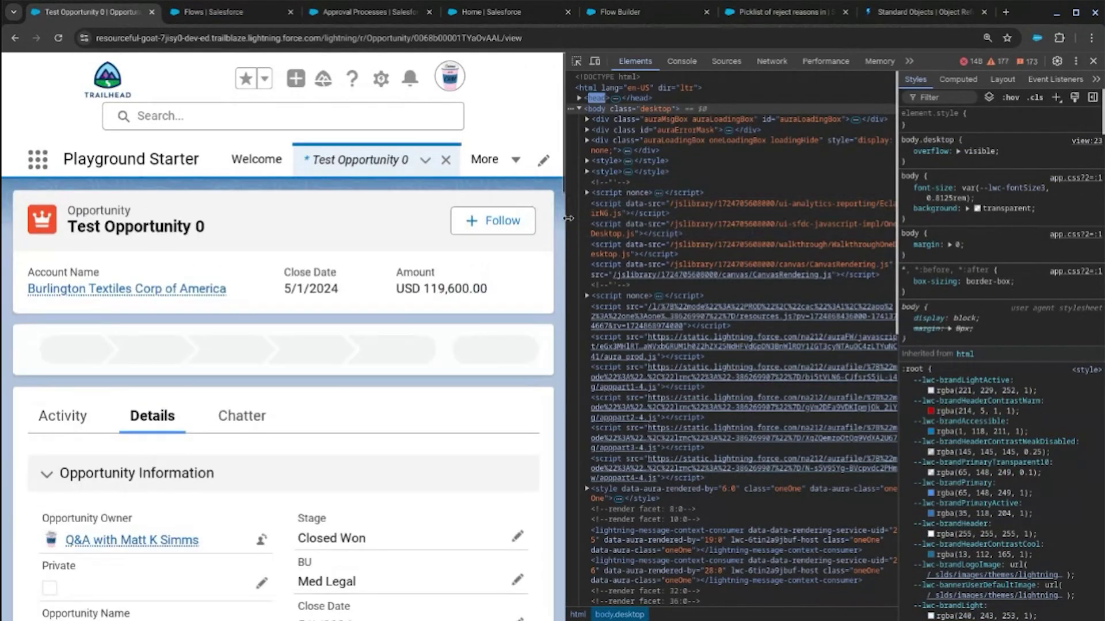
drag(567, 216, 831, 240)
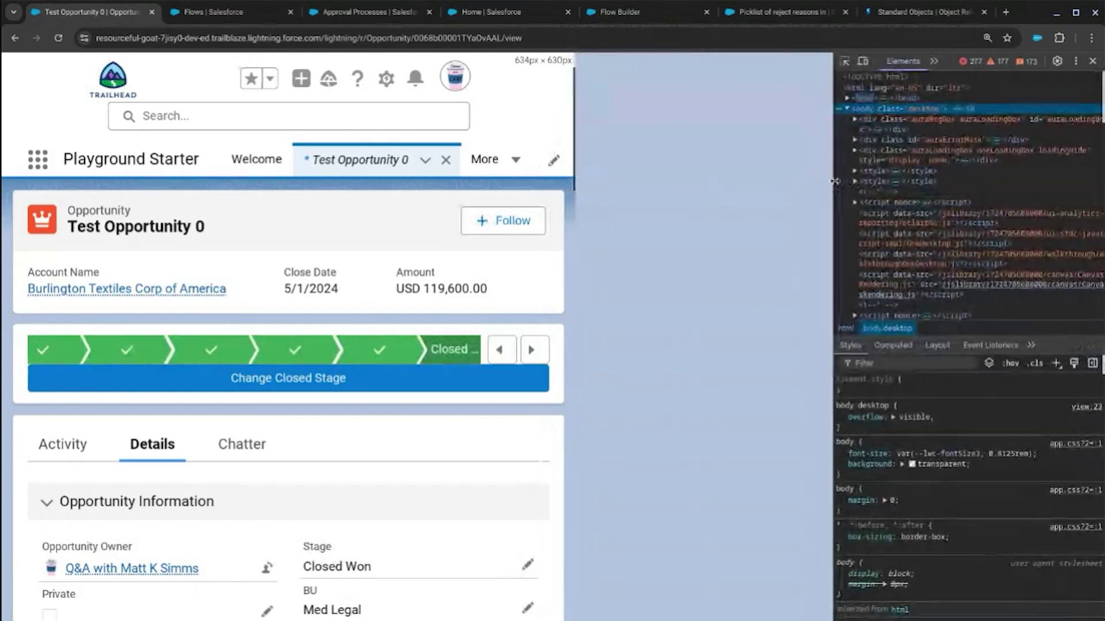
key(F12)
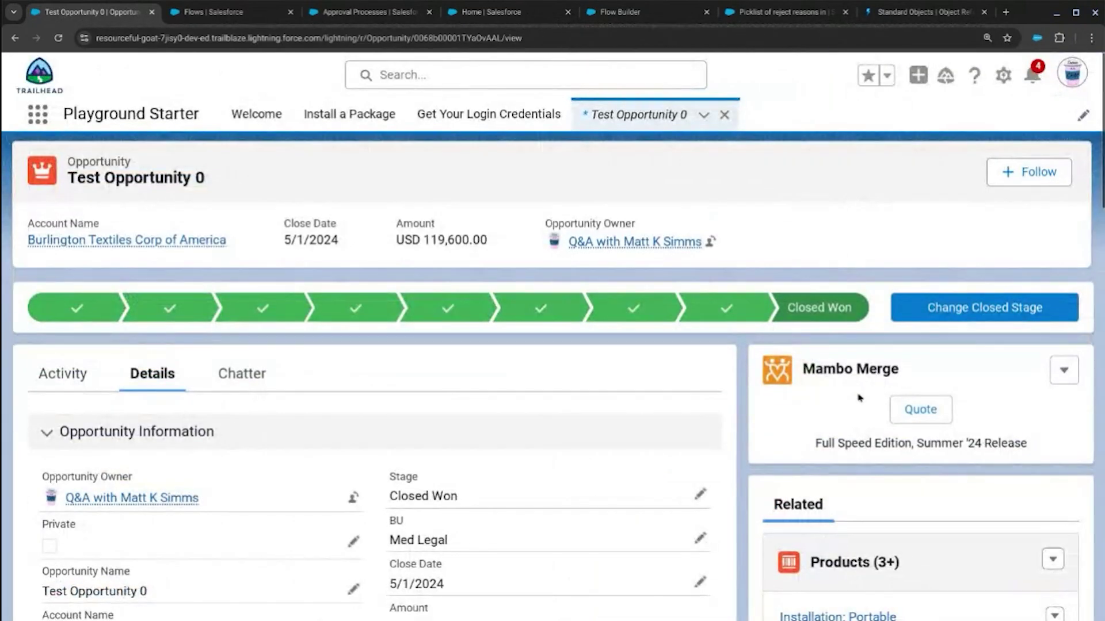
scroll(860, 402, down, 10)
scroll(859, 432, up, 10)
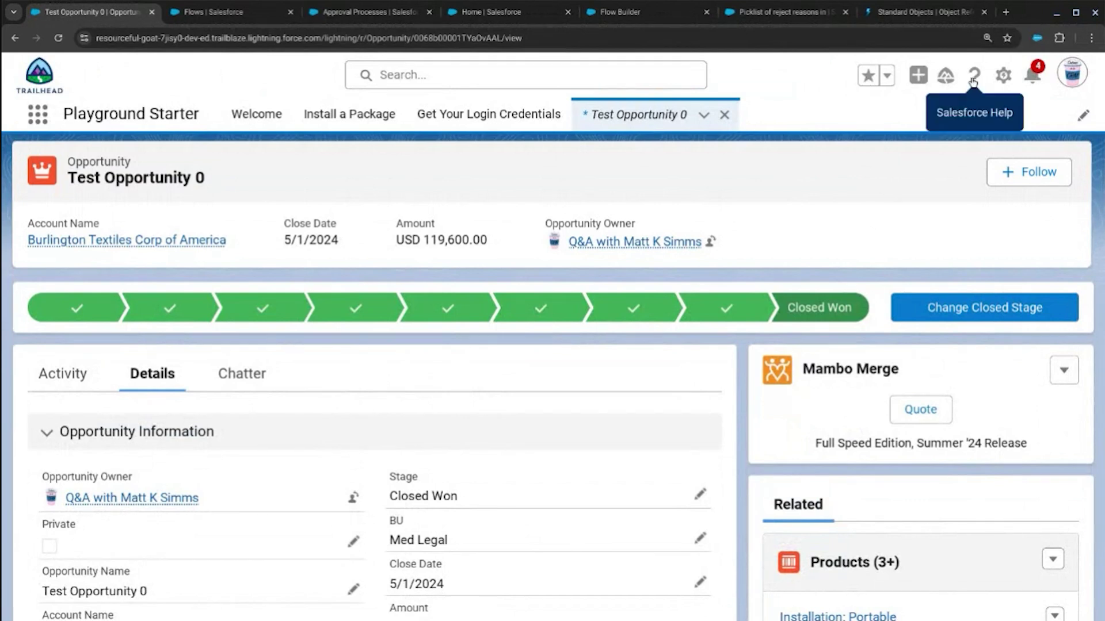
Edit the Opportunity Record Page again, select the Highlights Panel and open its previewed Opportunity Layout
click(1004, 76)
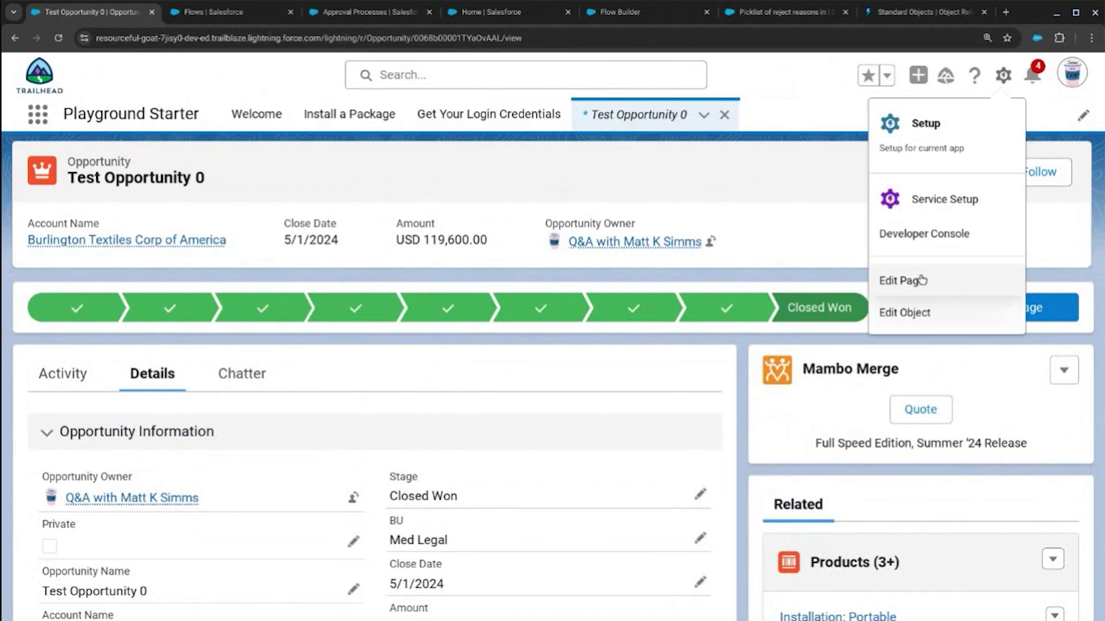
click(901, 281)
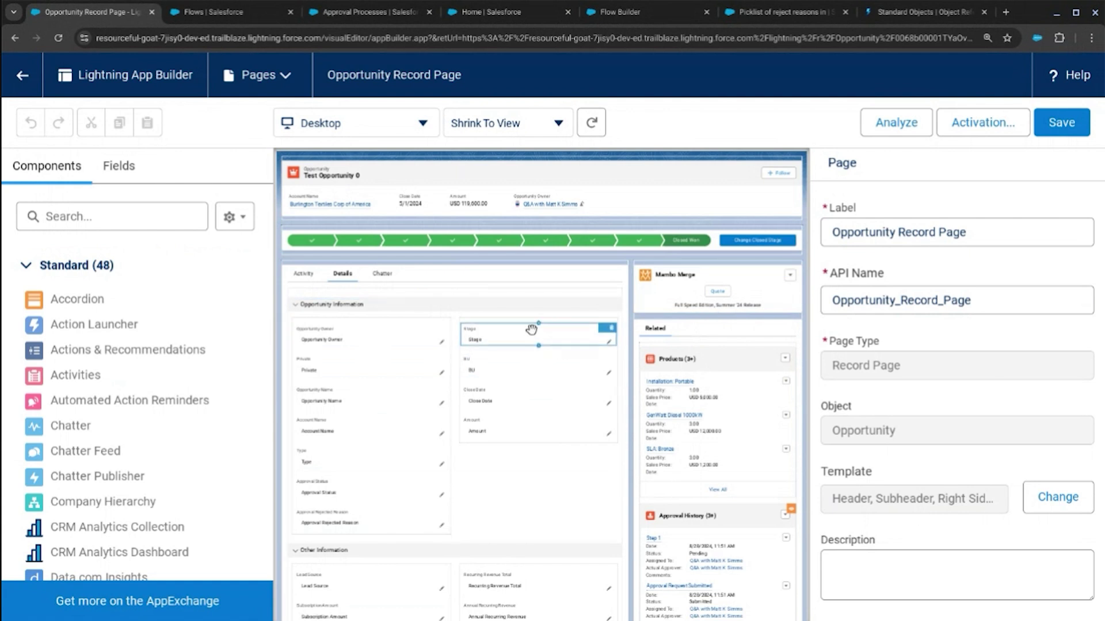
click(512, 281)
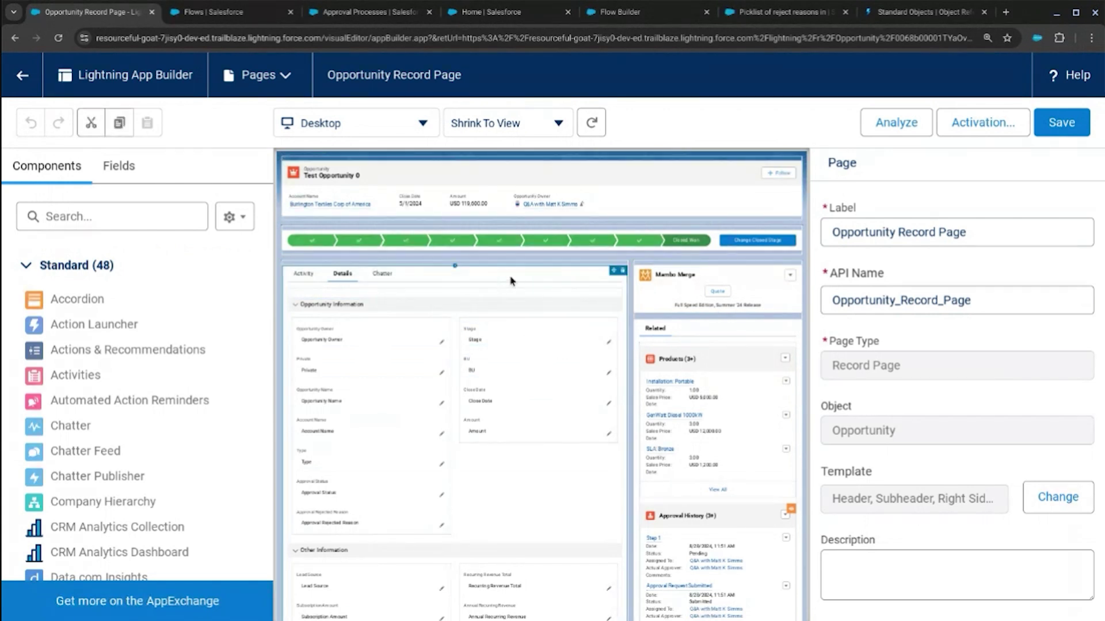
click(610, 195)
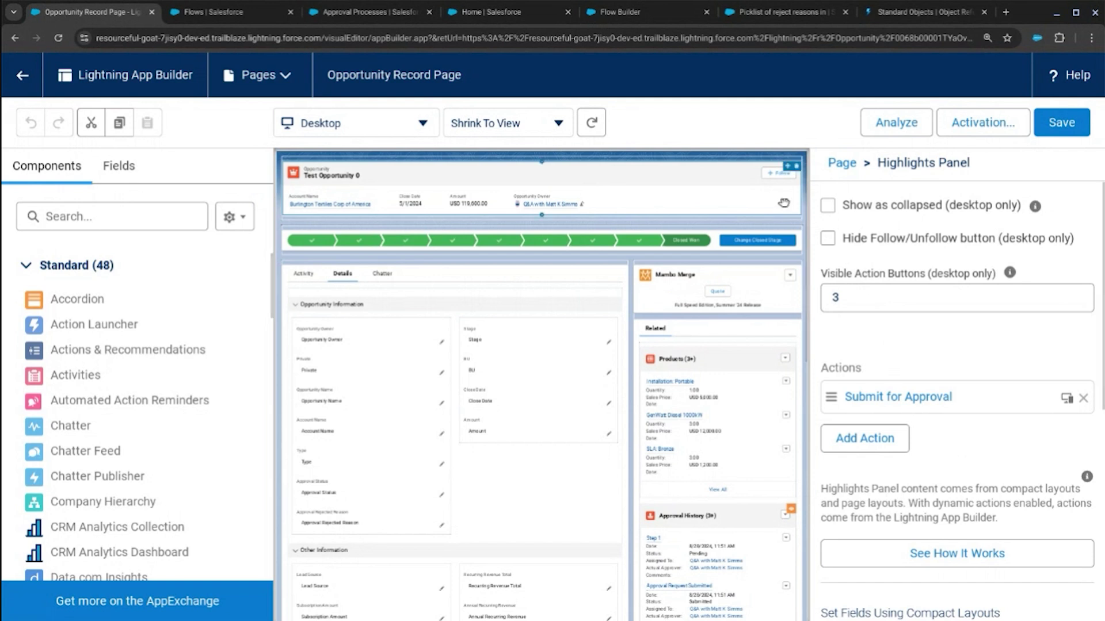
scroll(840, 287, down, 3)
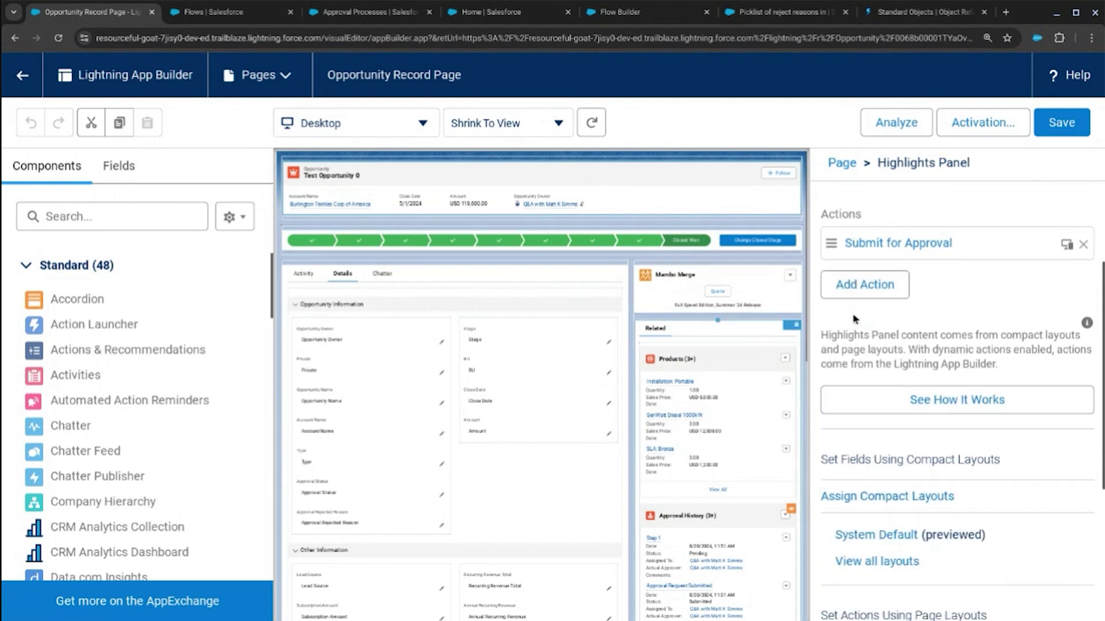
scroll(852, 344, down, 3)
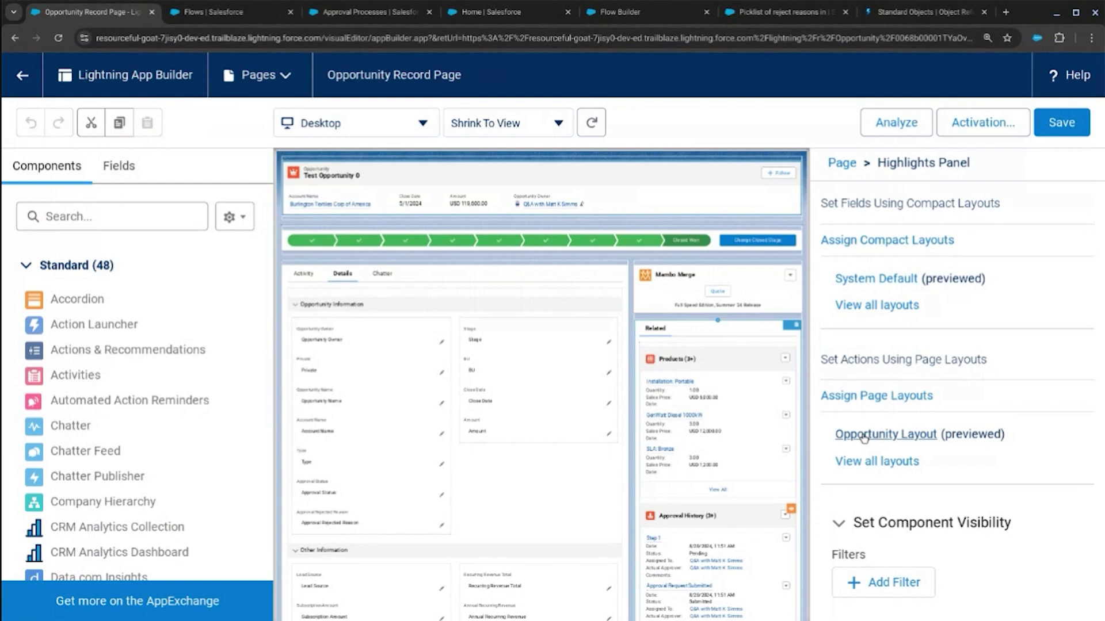
click(880, 435)
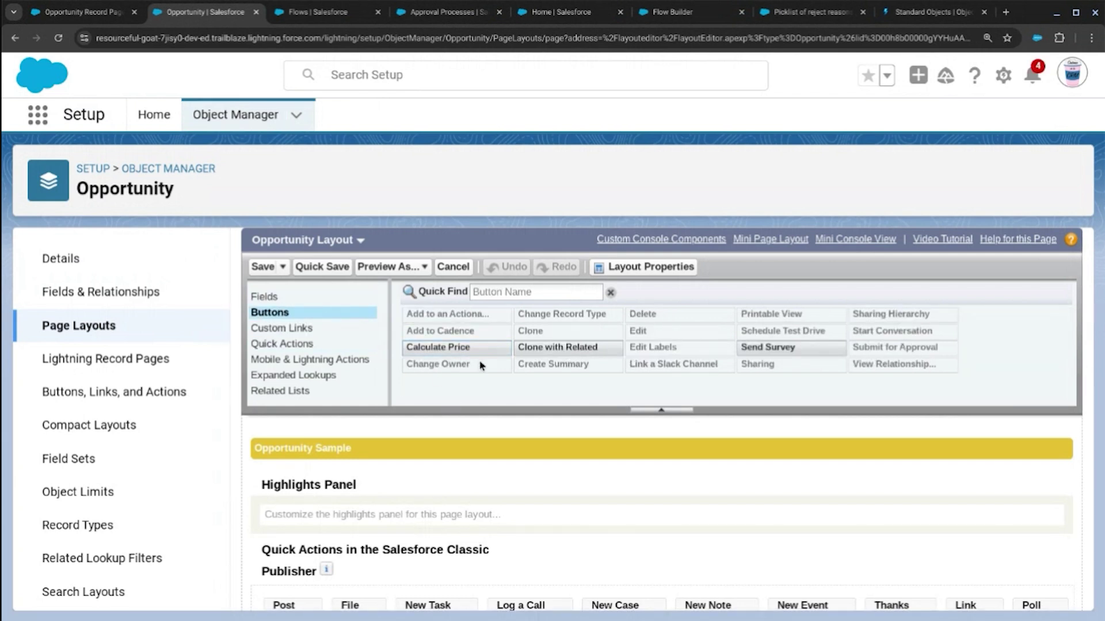
Examine the Opportunity Layout's buttons, quick actions and Mobile & Lightning actions for Submit for Approval
click(311, 361)
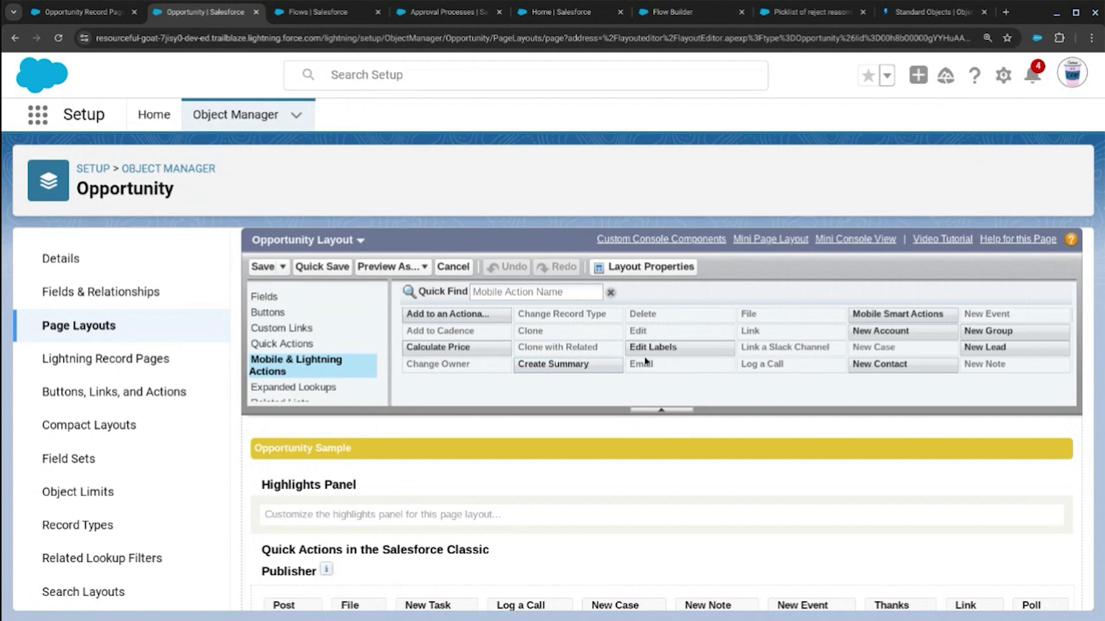
click(296, 313)
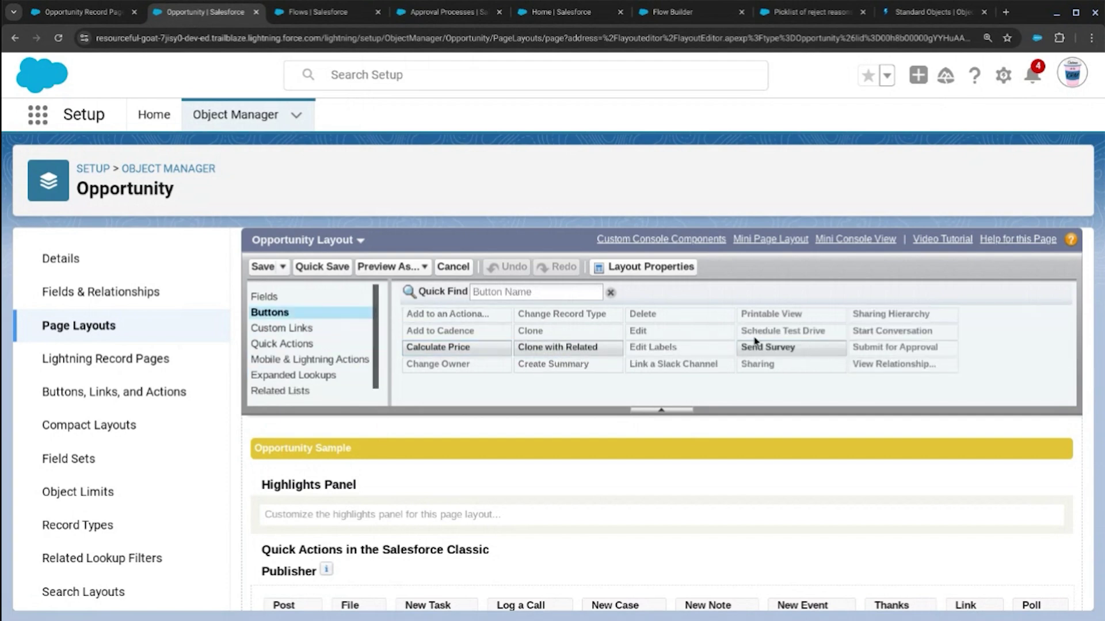
scroll(885, 352, down, 5)
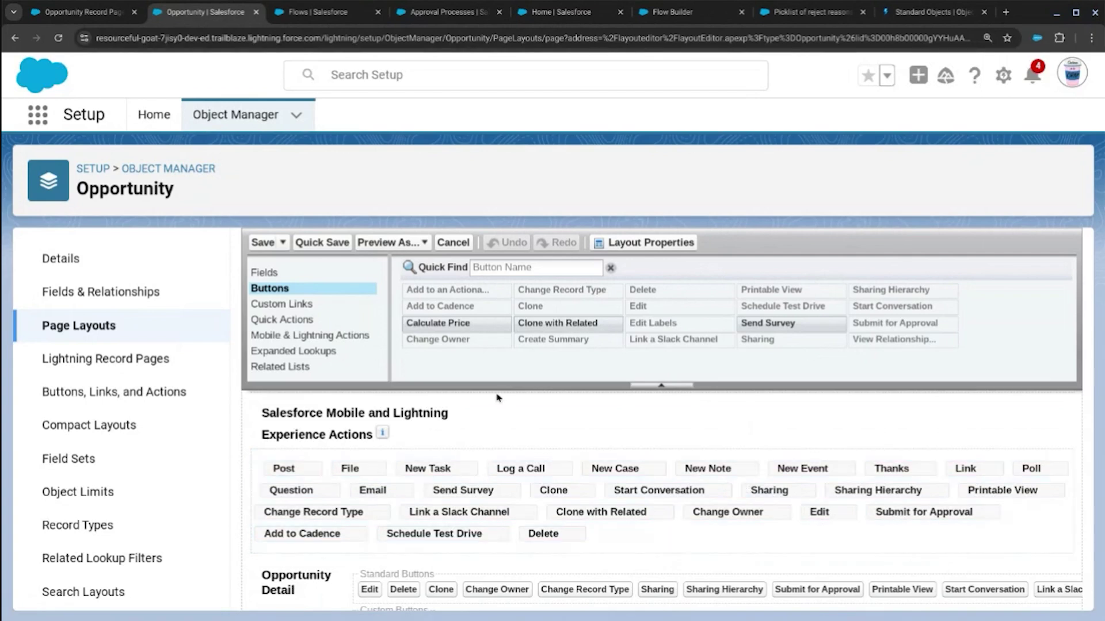
click(313, 322)
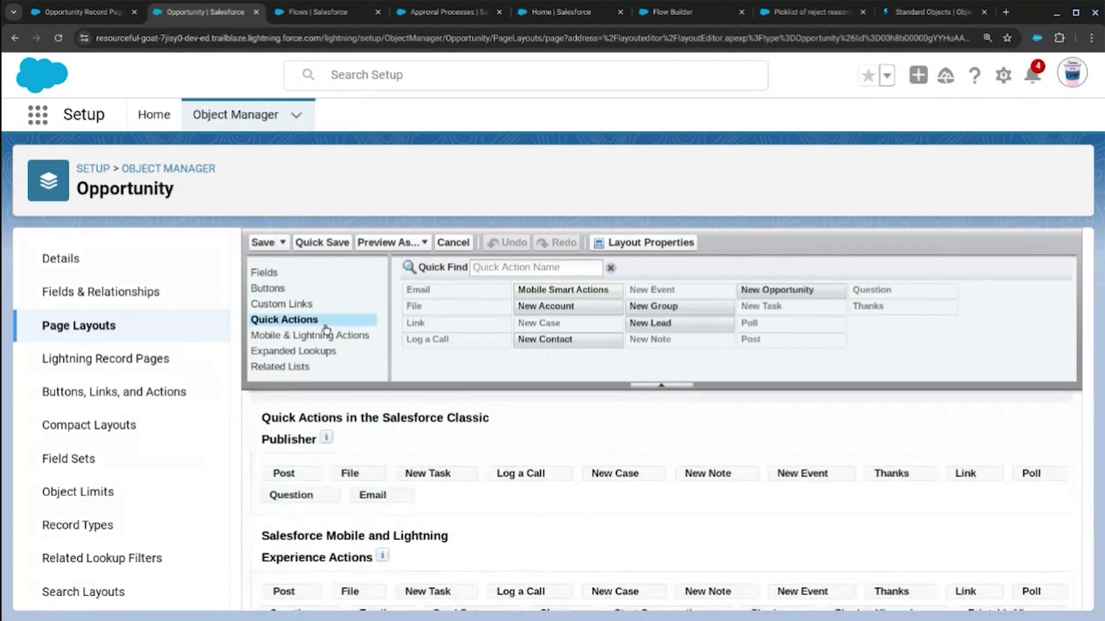
click(319, 340)
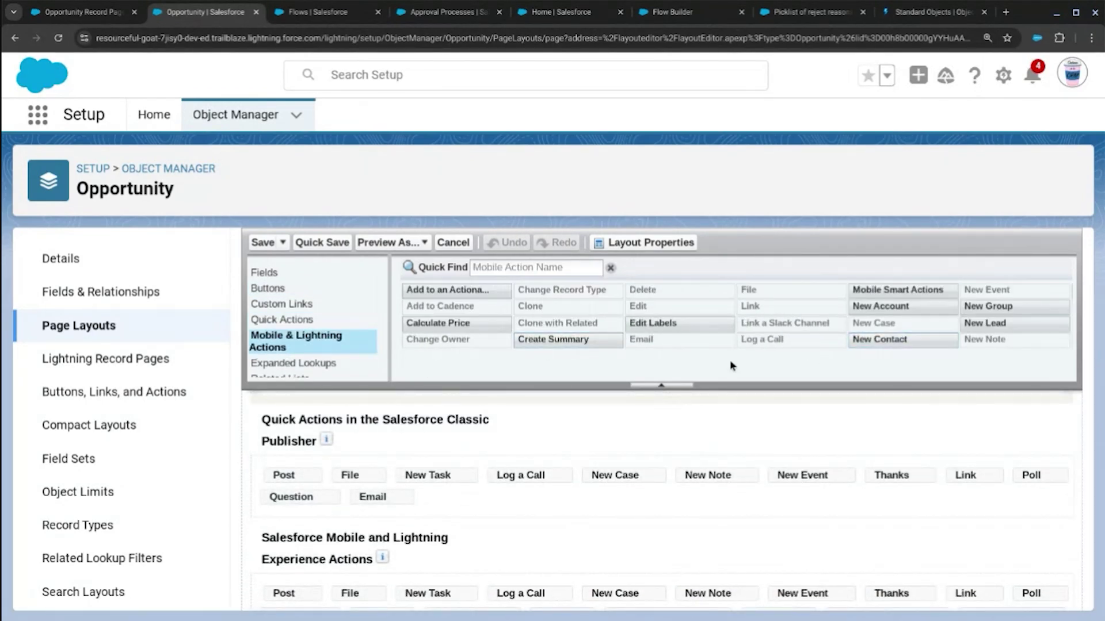
scroll(742, 343, down, 1)
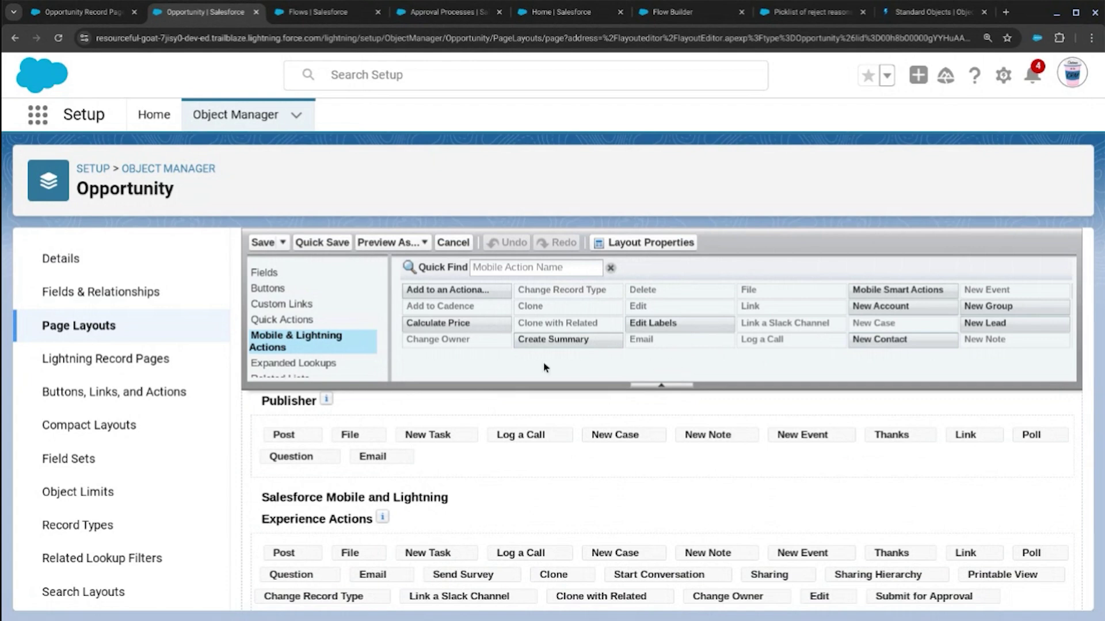
Leave the page layout, go to Flows in Setup and create a new Screen Flow from scratch
click(15, 42)
click(319, 11)
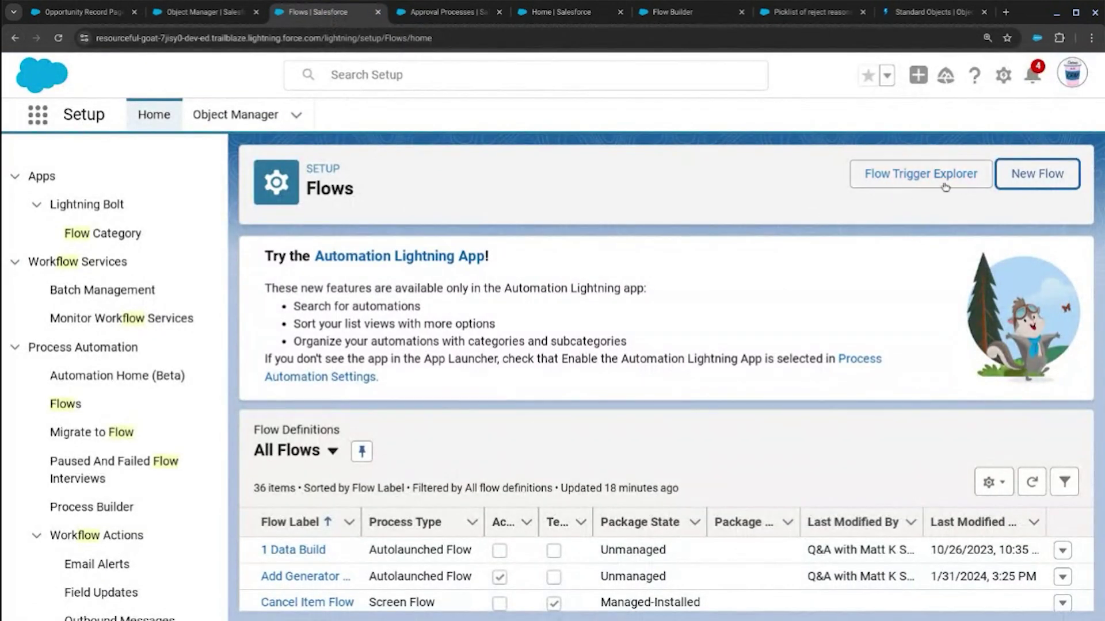
click(1030, 178)
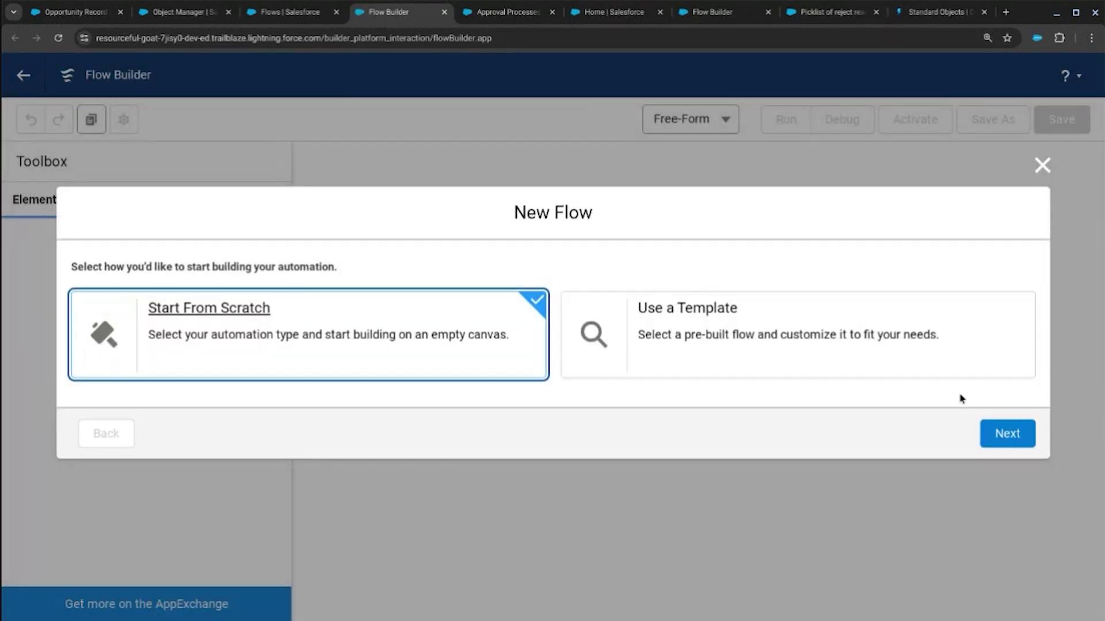
click(1007, 433)
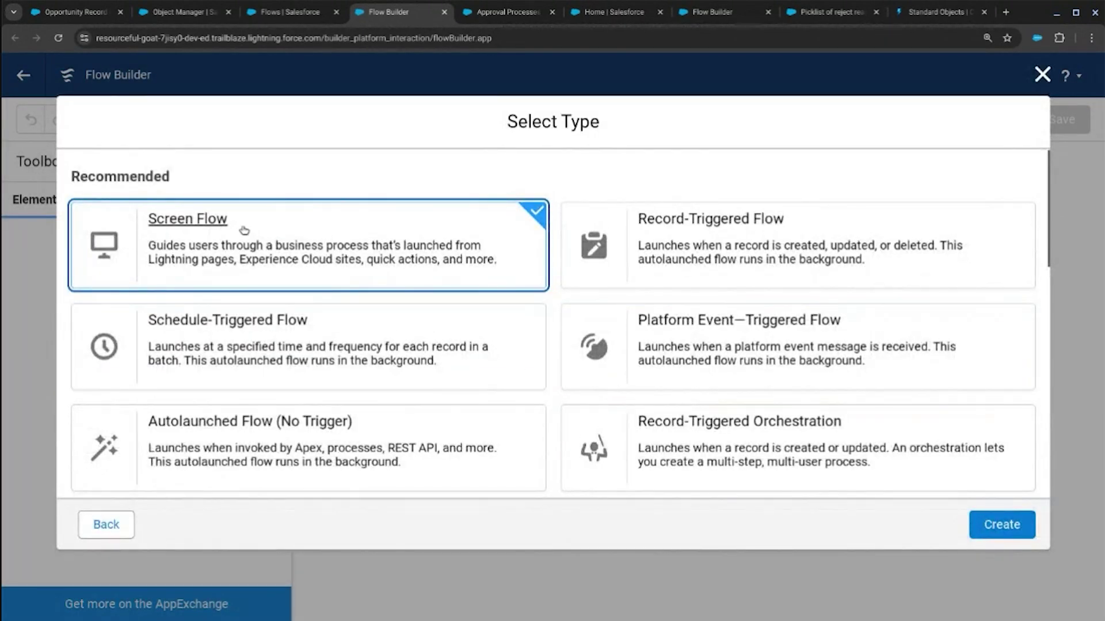
click(1002, 523)
Add an Action element after the flow's Start, using the Submit for Approval core action
click(553, 287)
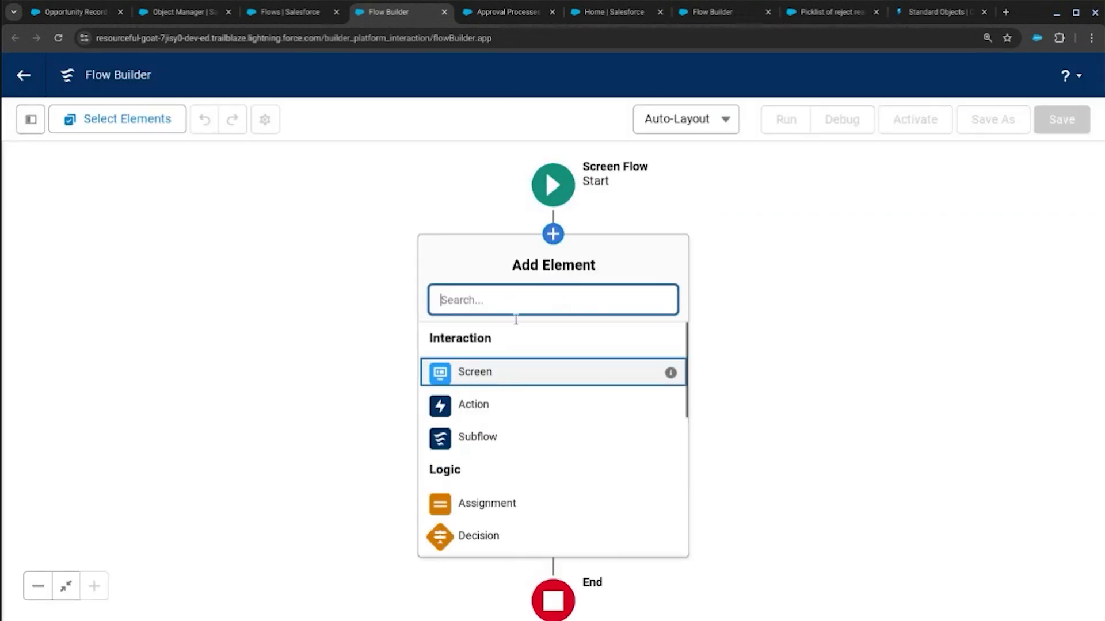
click(506, 413)
click(854, 248)
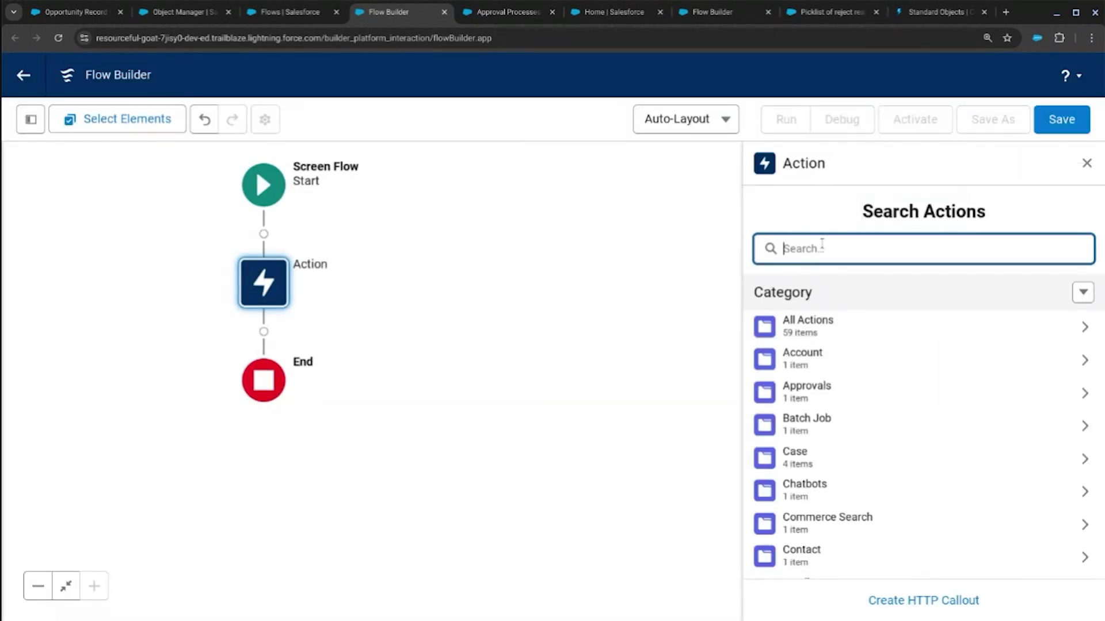
text(subm)
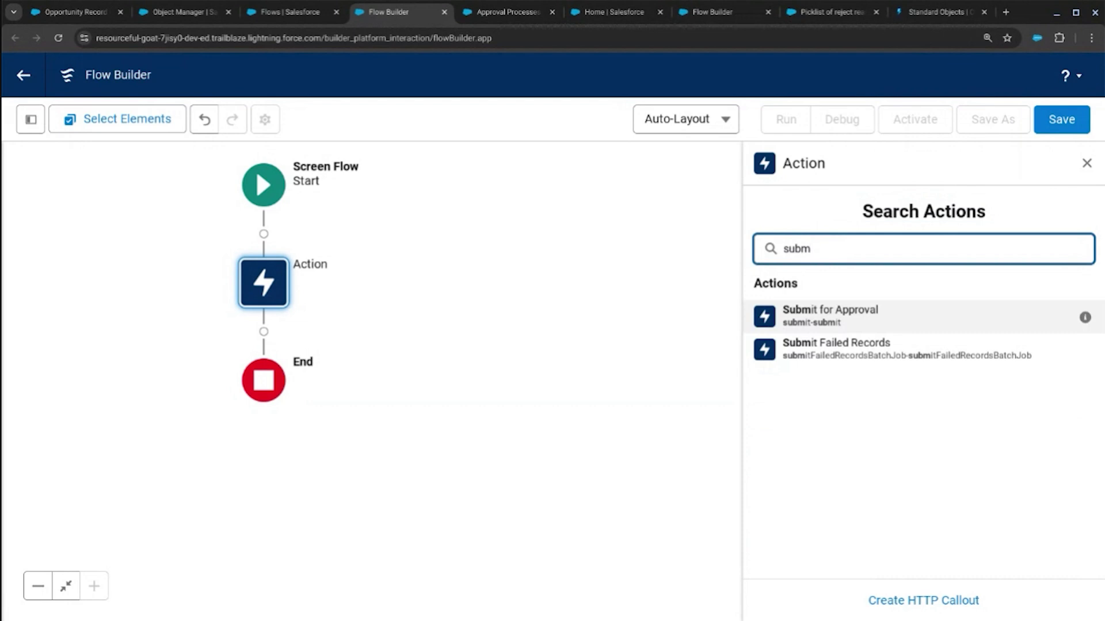
click(843, 321)
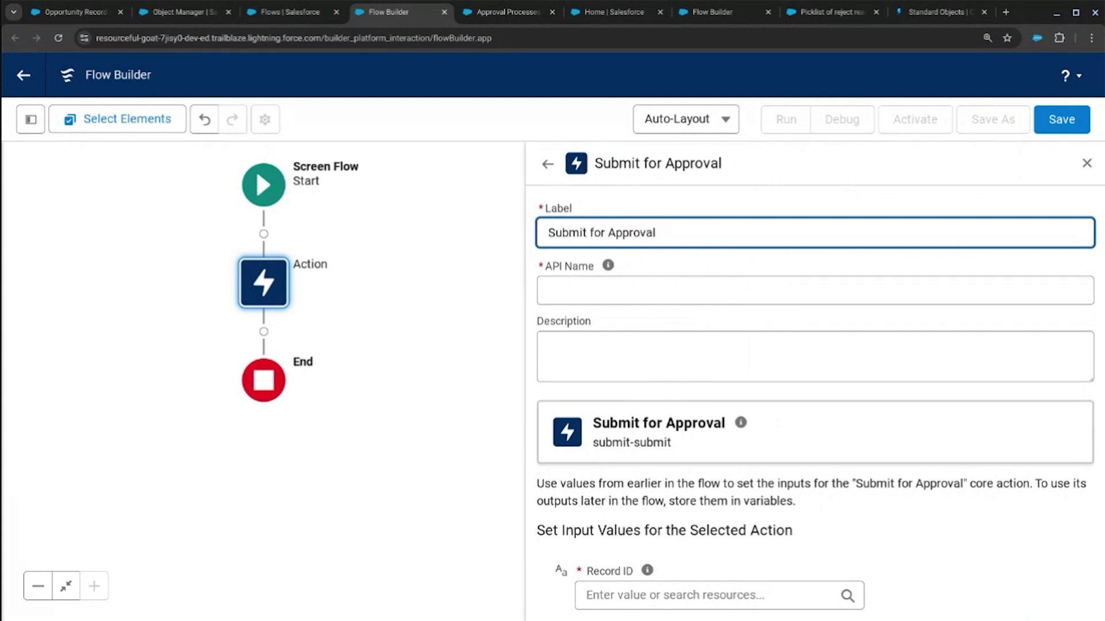
Label the action Ask for Approval, with the API name Ask_for_Approval
key(ctrl+a)
text(A)
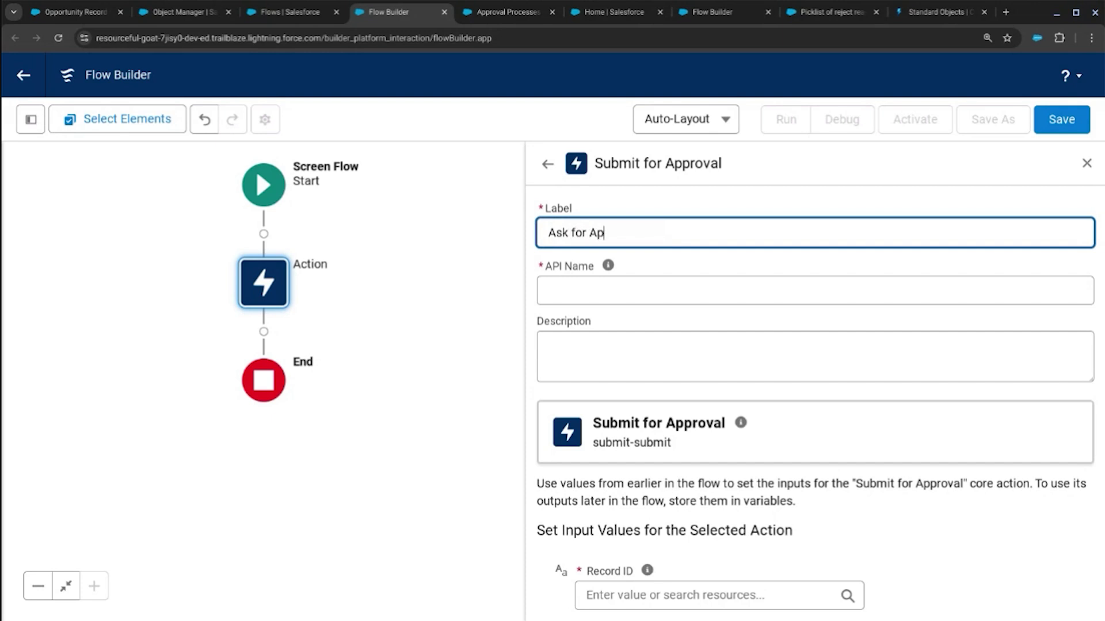
key(Tab)
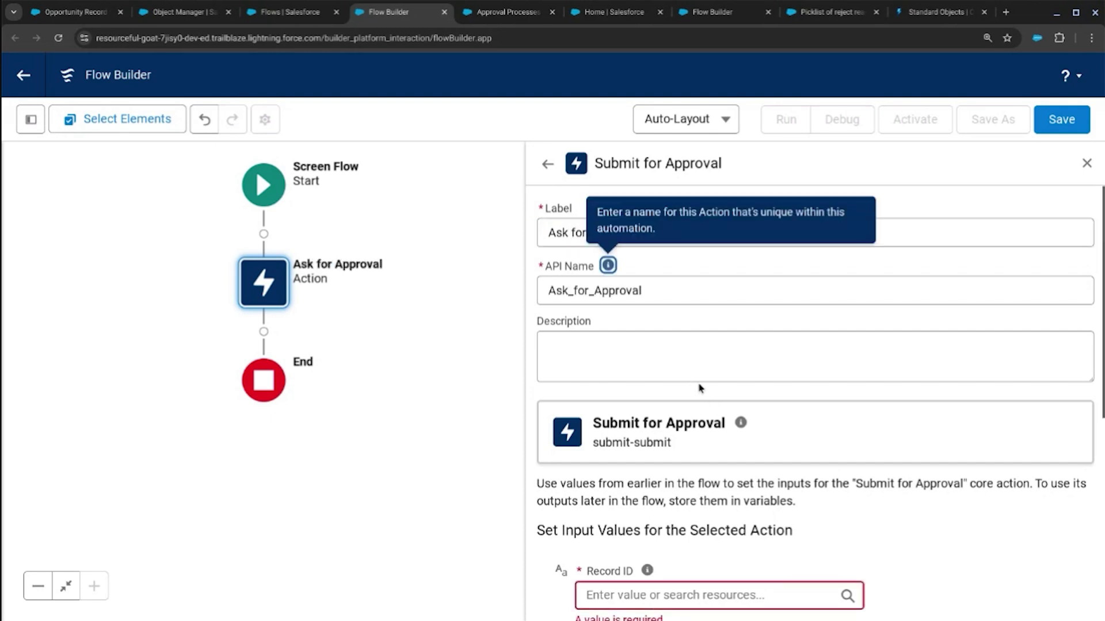
Examine the constants, global variables and other resources available for the action's Record ID input
scroll(698, 388, down, 3)
click(646, 425)
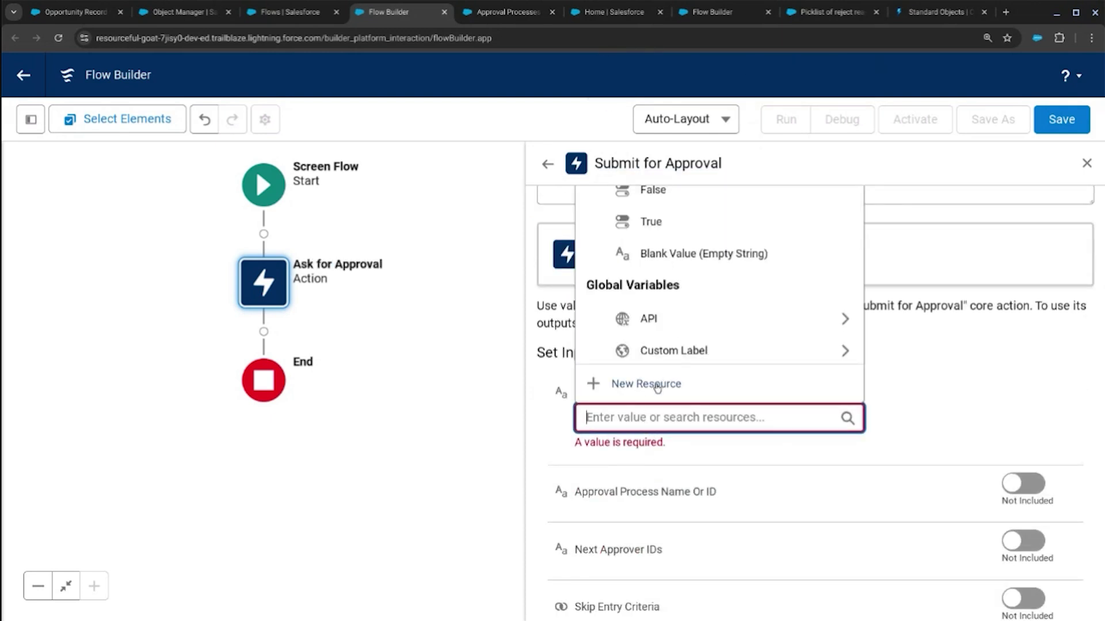
scroll(657, 389, up, 2)
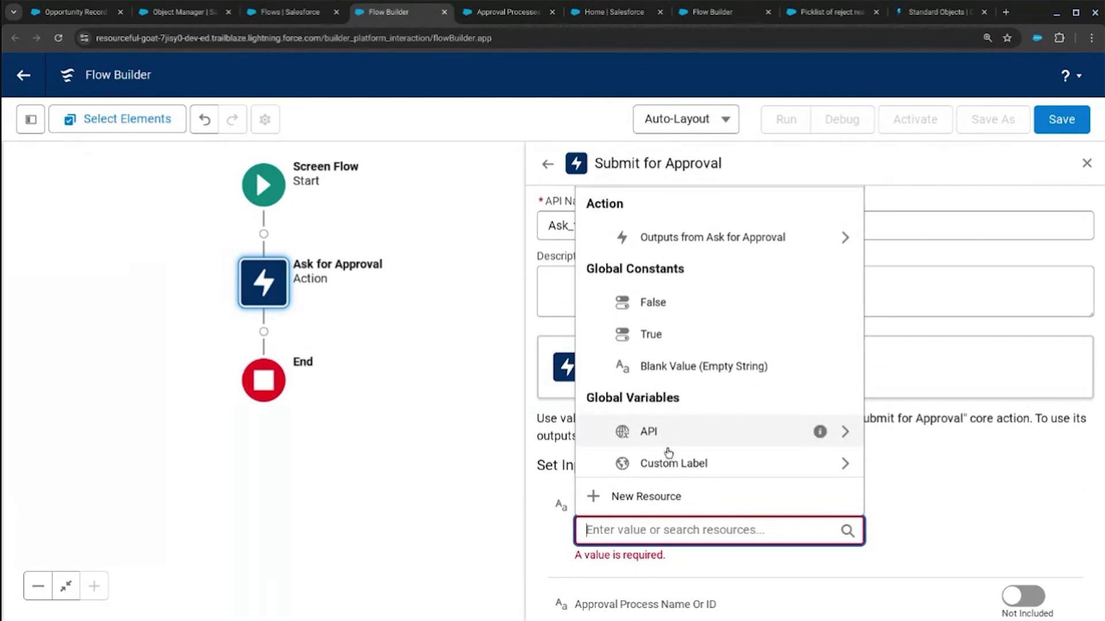
scroll(668, 453, down, 2)
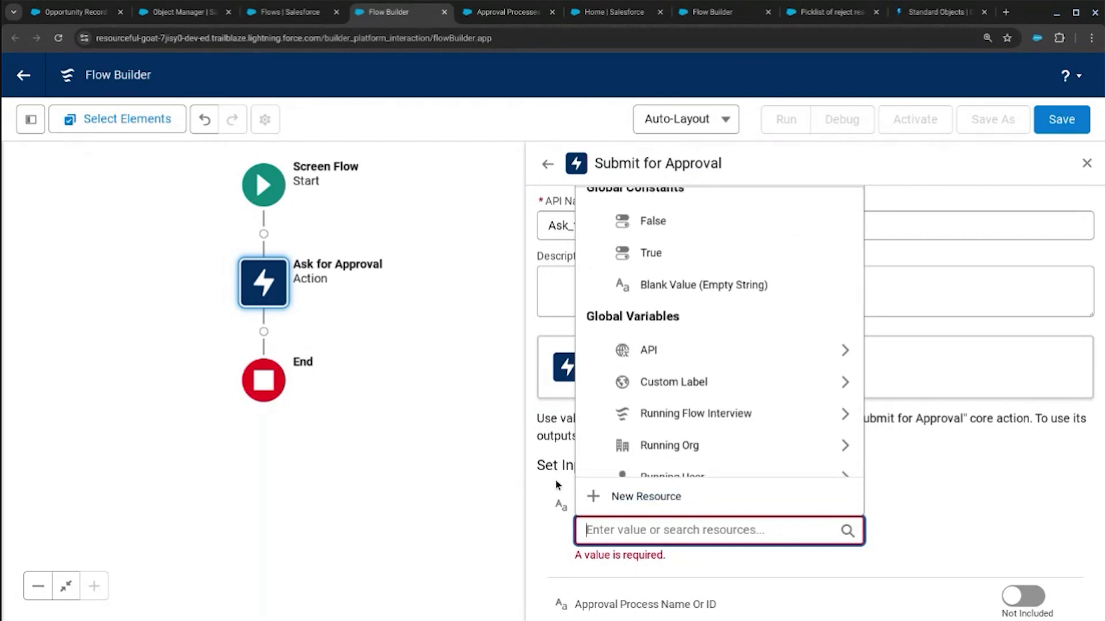
scroll(558, 485, down, 1)
scroll(636, 382, down, 2)
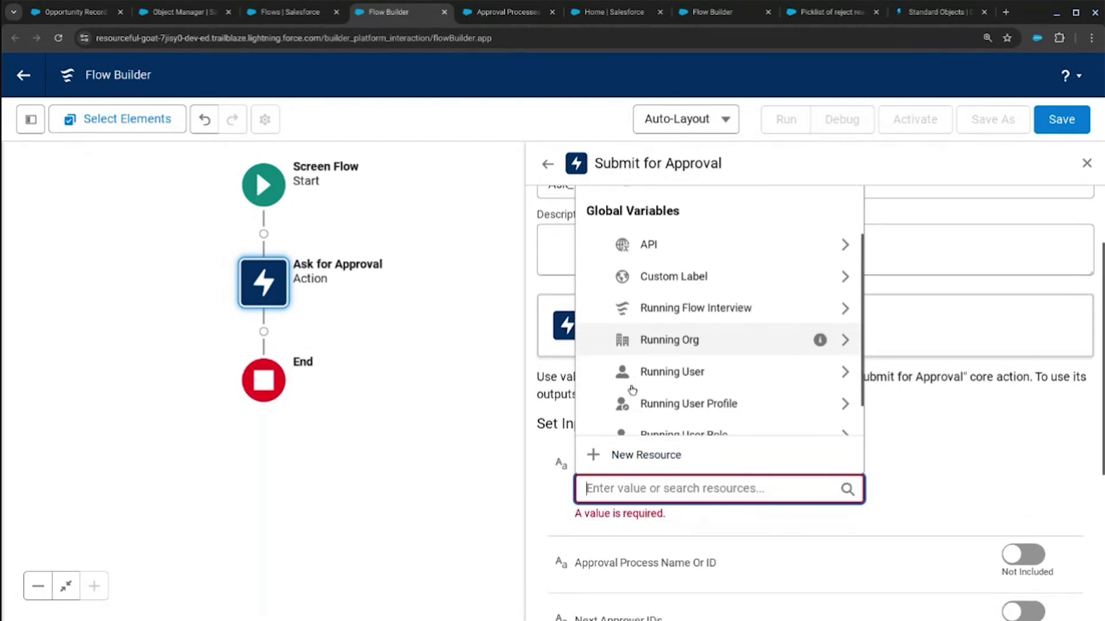
scroll(639, 394, down, 2)
scroll(650, 396, up, 4)
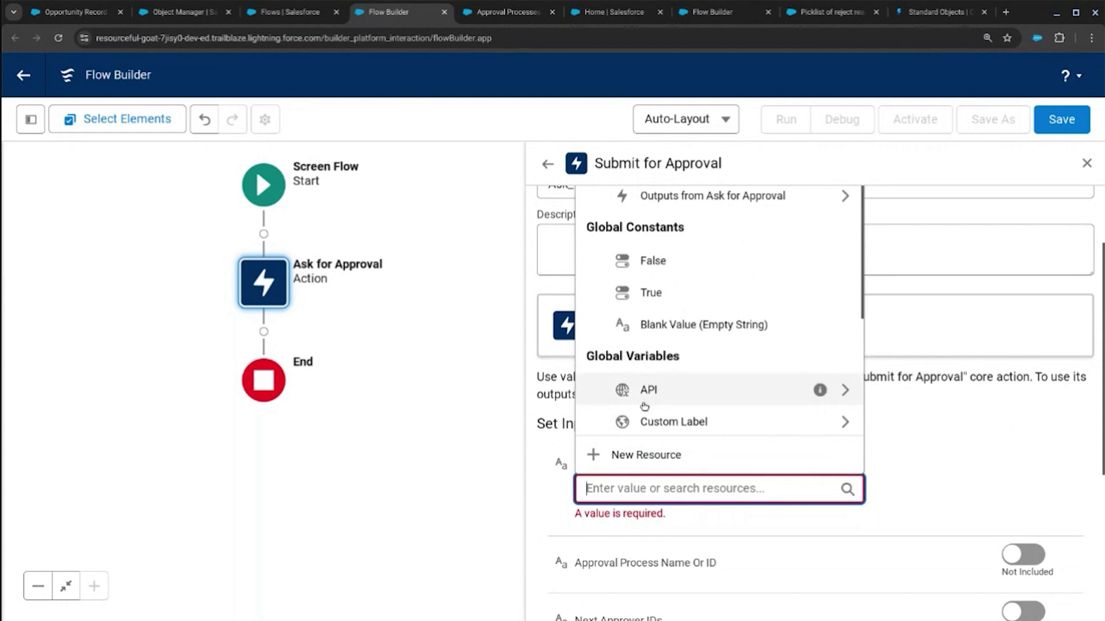
scroll(645, 407, up, 4)
click(901, 561)
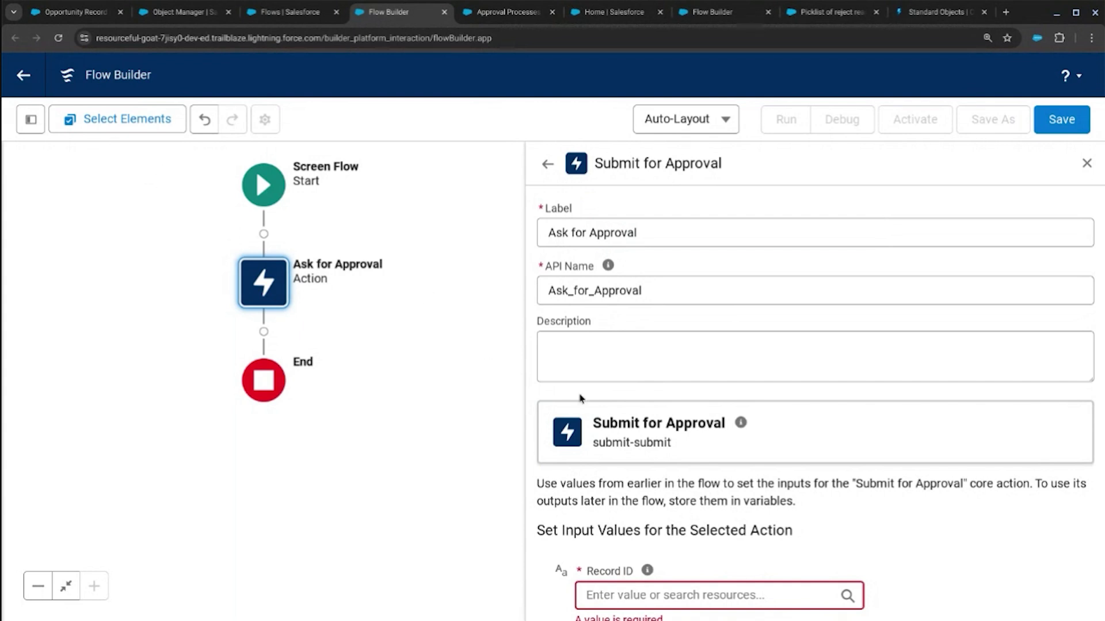
Start a new Variable resource in the flow with the API name recordid
scroll(580, 398, down, 3)
click(23, 117)
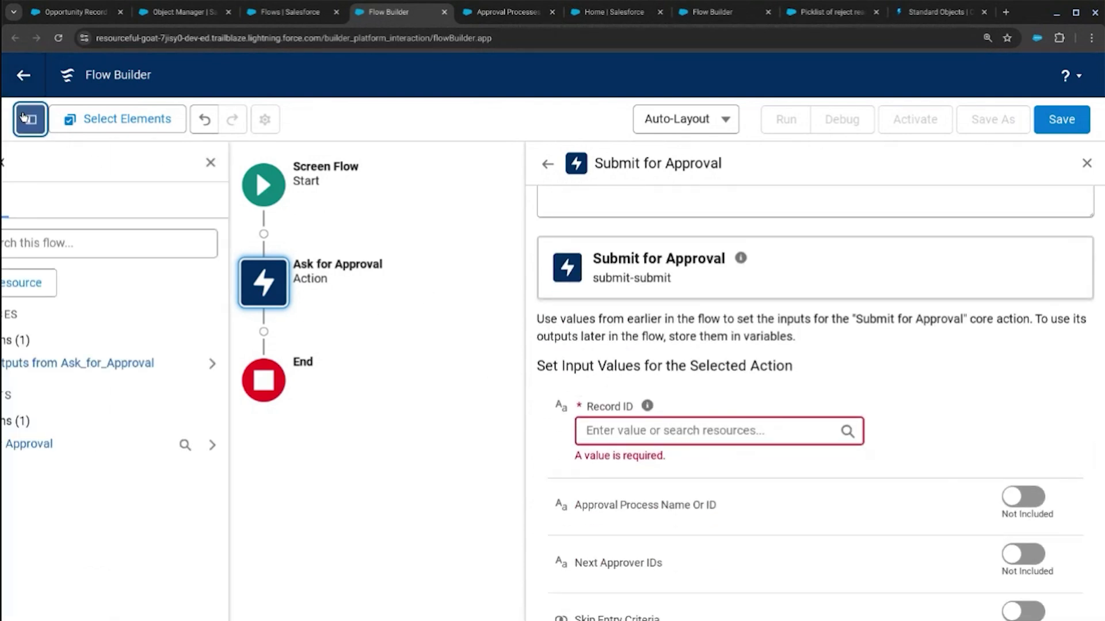
click(55, 286)
click(278, 260)
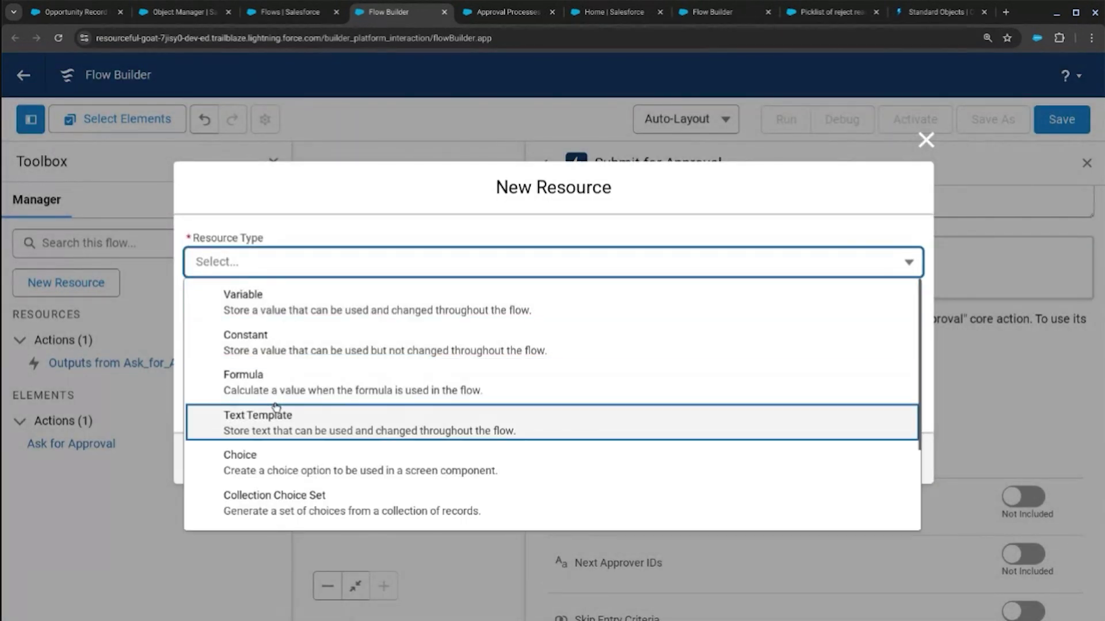
click(279, 307)
mouse_move(253, 265)
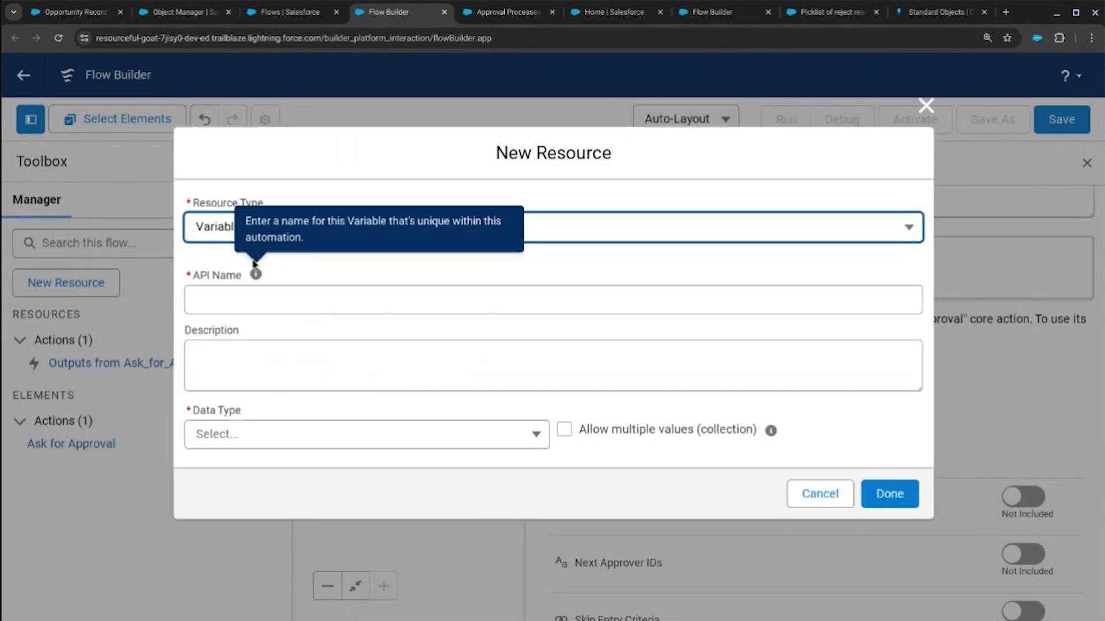
click(243, 302)
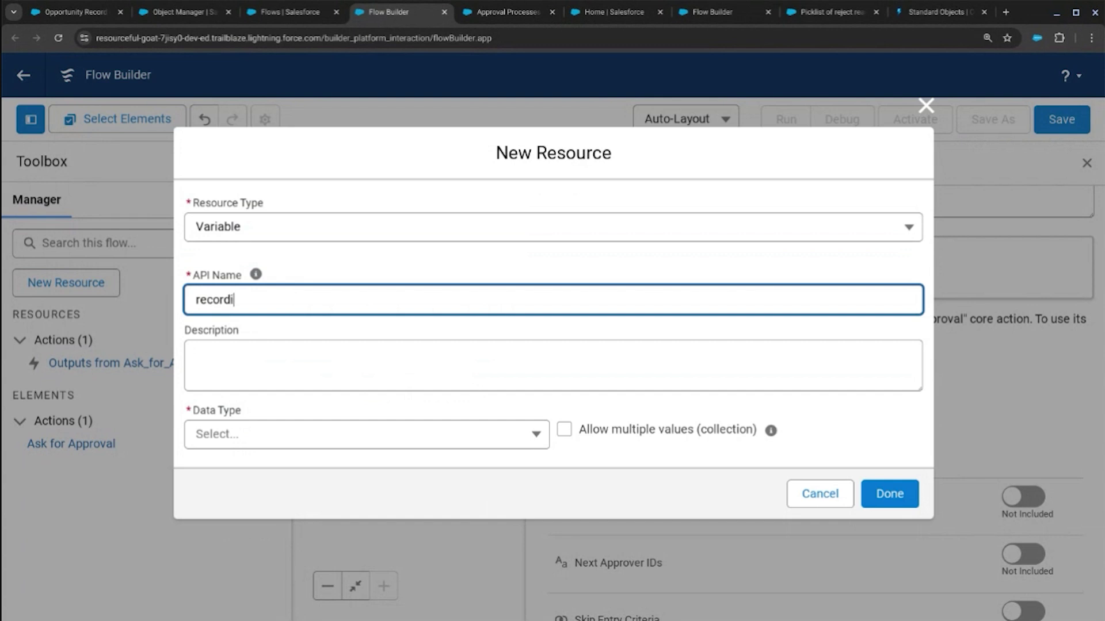
key(Tab)
key(Tab)
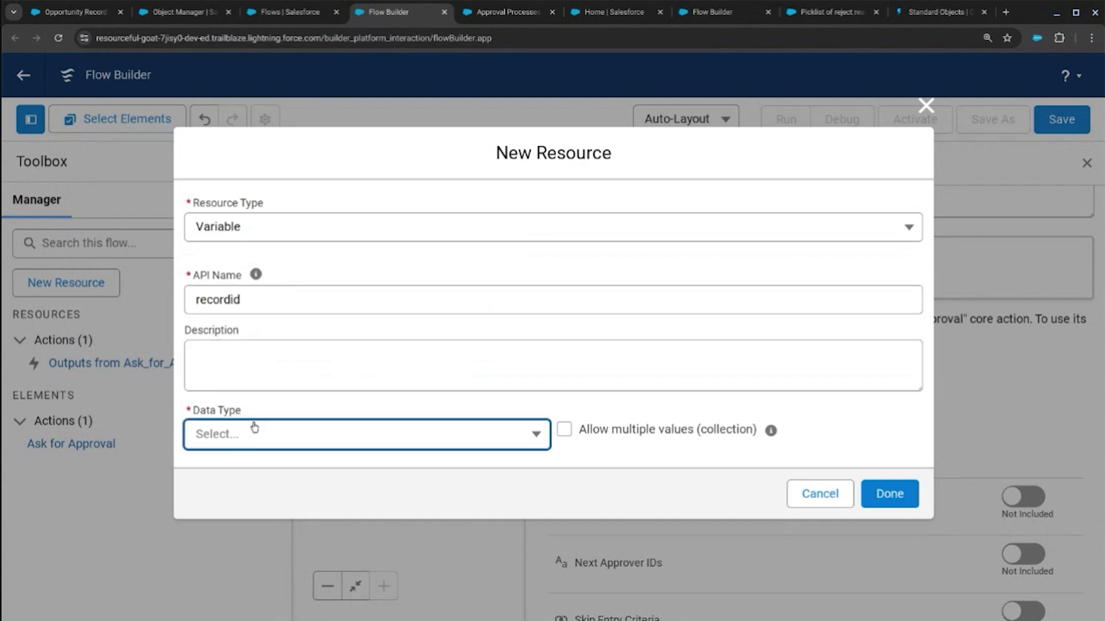
Give the variable the Text data type, make it available for input, and finish creating it
click(253, 433)
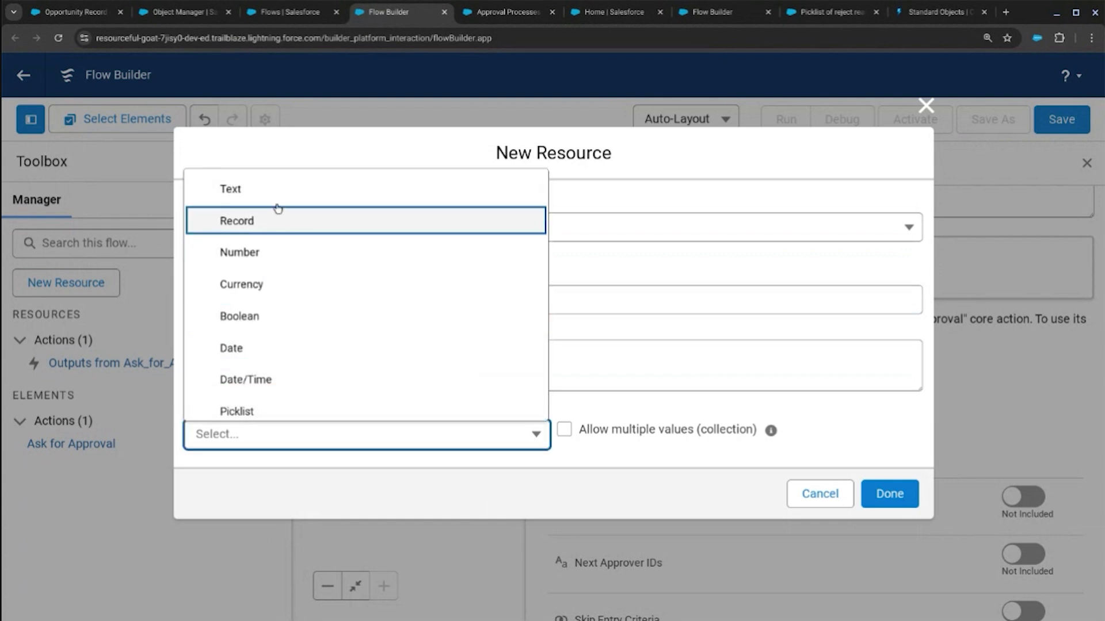
scroll(278, 208, down, 2)
scroll(271, 206, up, 3)
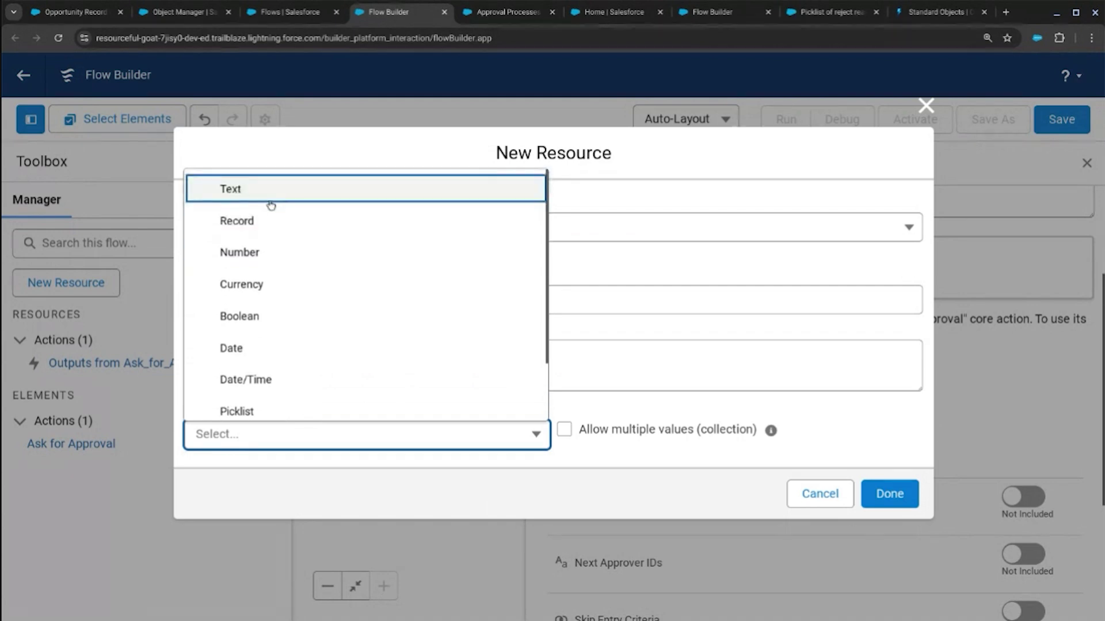
click(271, 205)
click(421, 459)
scroll(555, 468, down, 1)
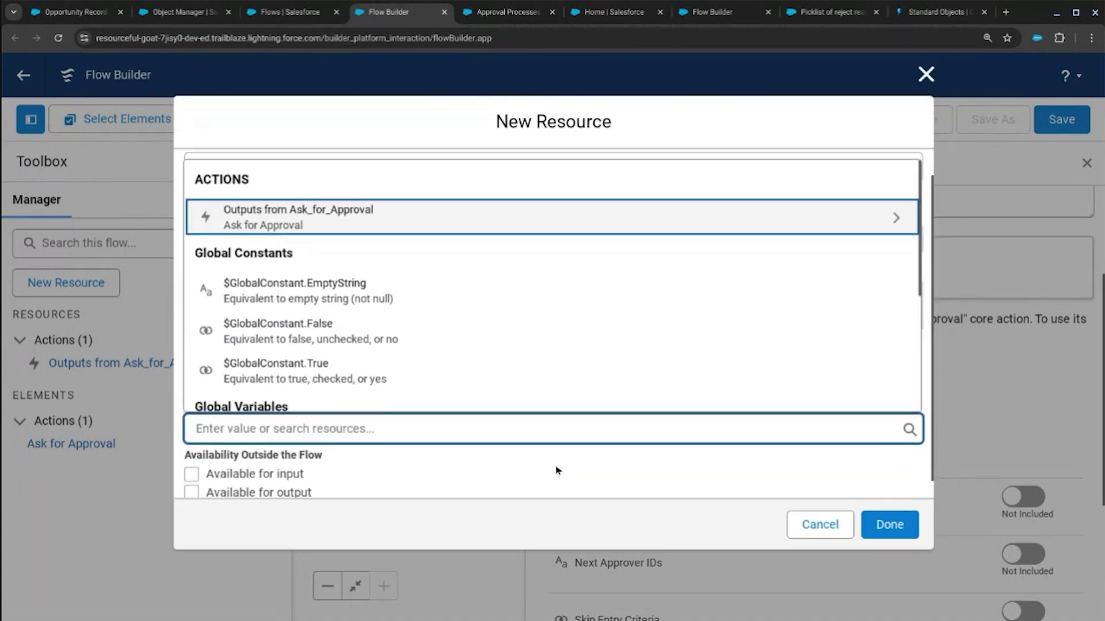
click(291, 460)
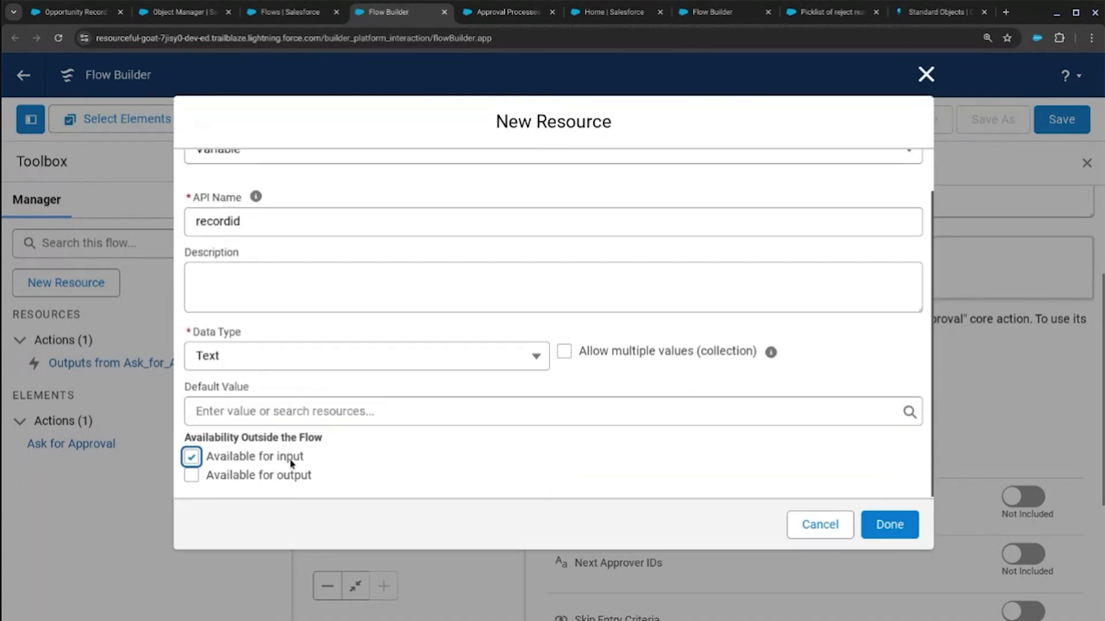
click(906, 524)
Set the Submit for Approval action's Record ID to the recordid variable
click(748, 437)
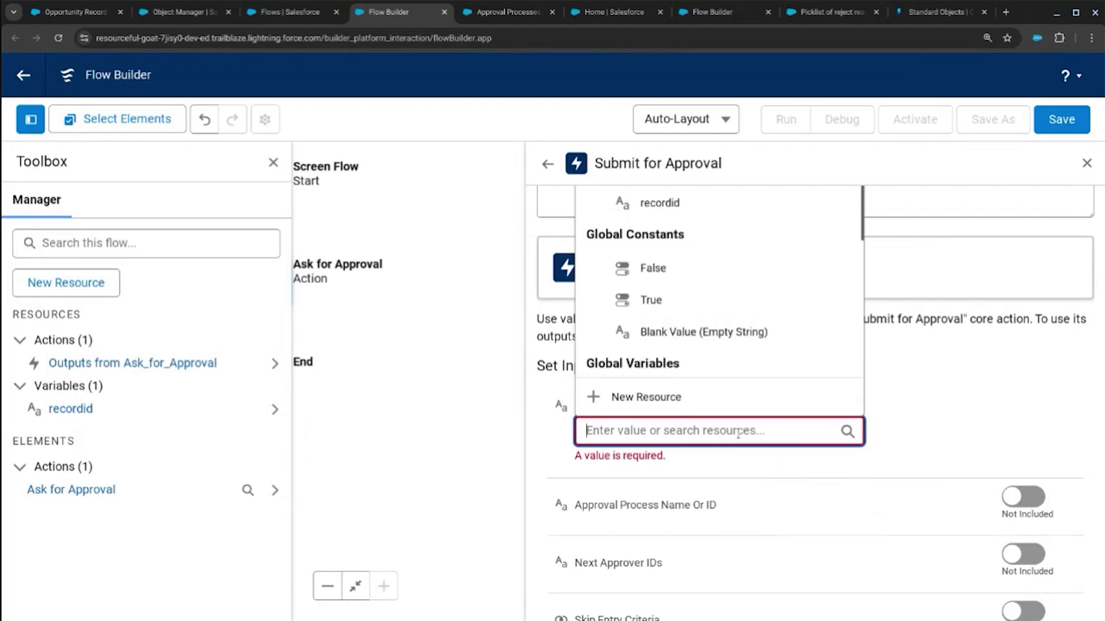
text(rec)
click(671, 372)
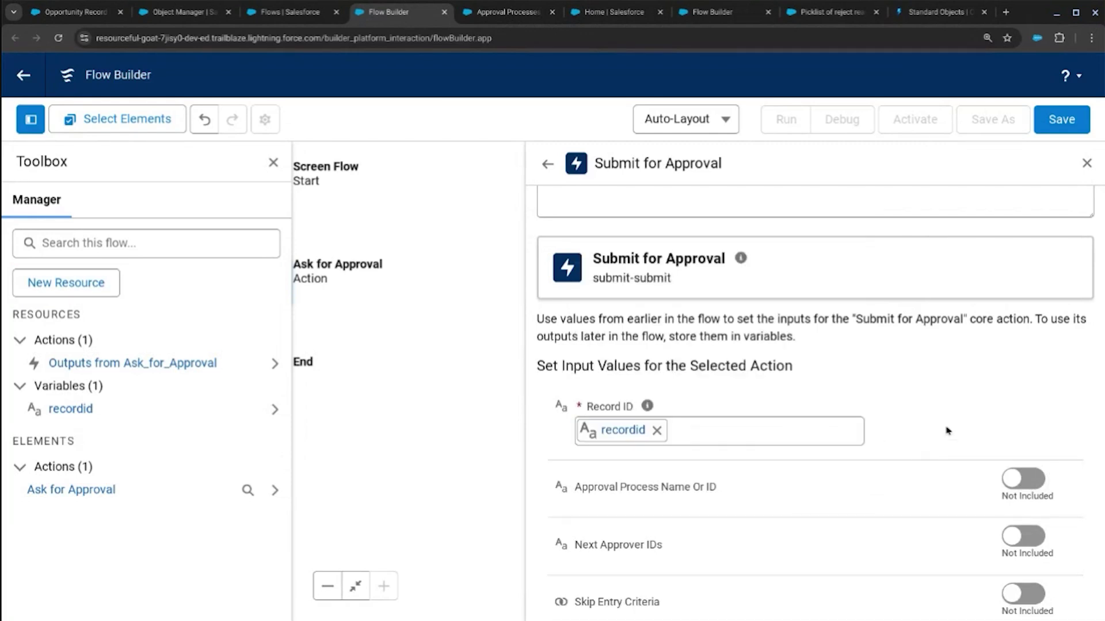
Save the flow with the label Ask for Approval
scroll(890, 434, down, 3)
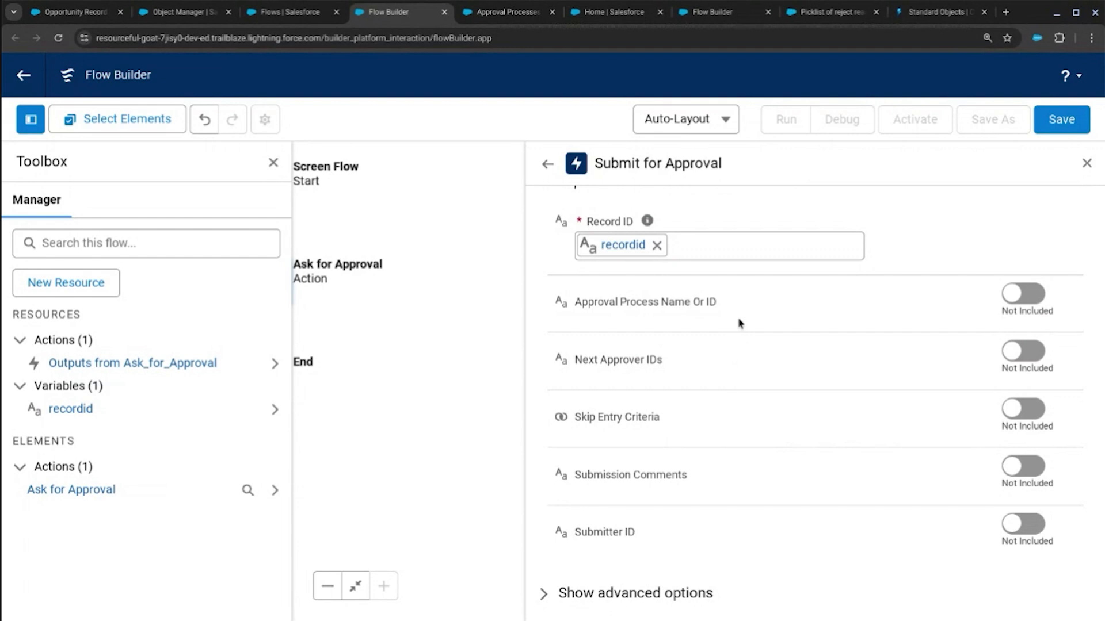
scroll(666, 313, down, 1)
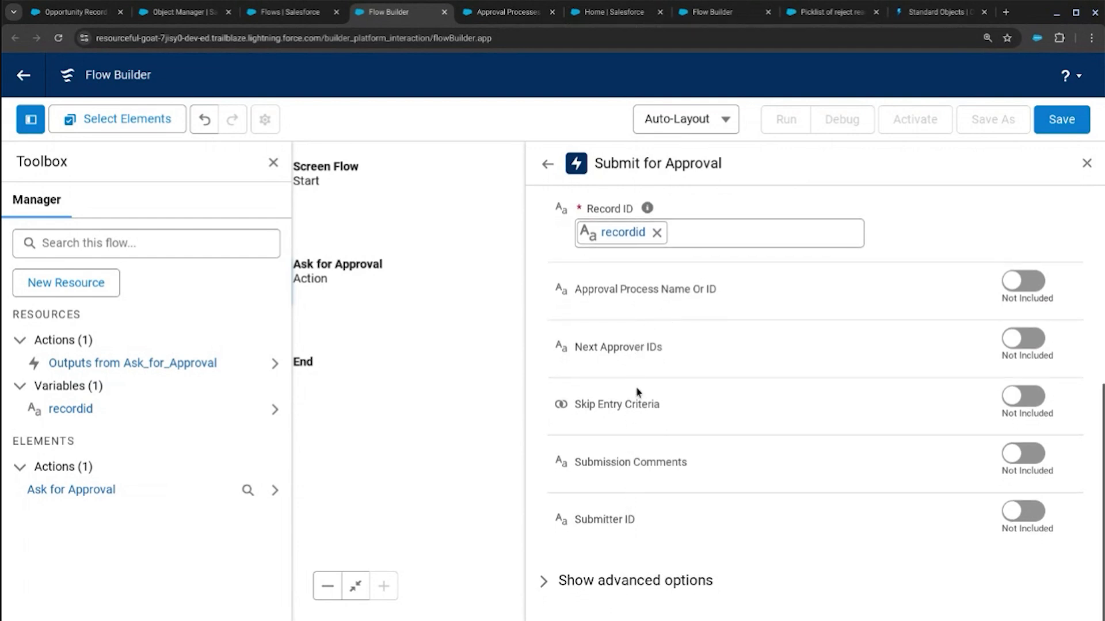
scroll(637, 389, up, 1)
scroll(746, 348, up, 5)
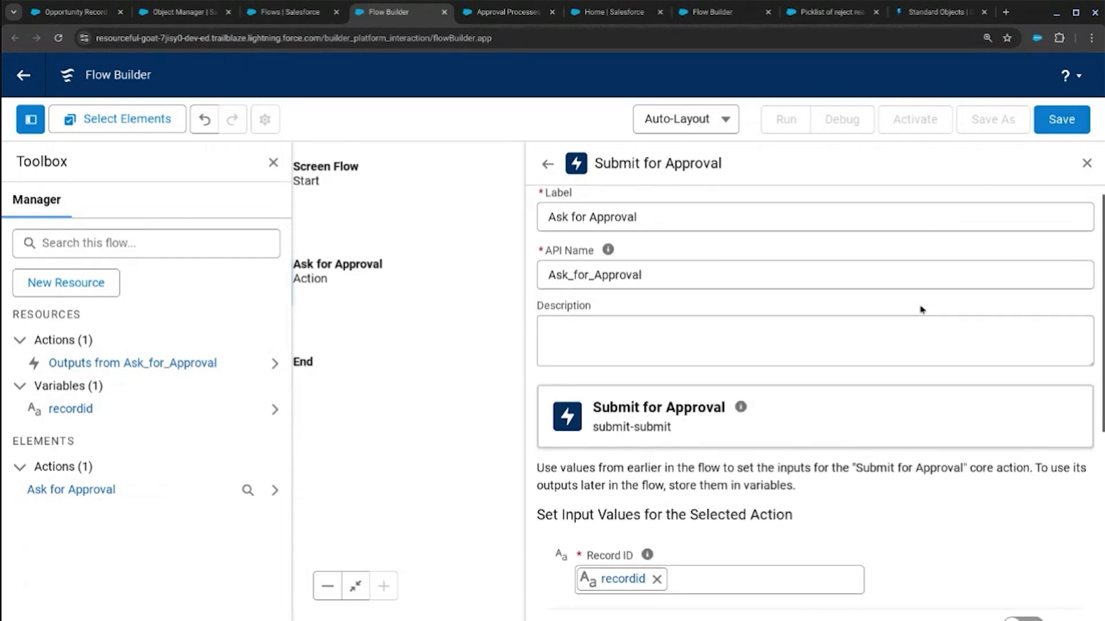
scroll(919, 310, down, 5)
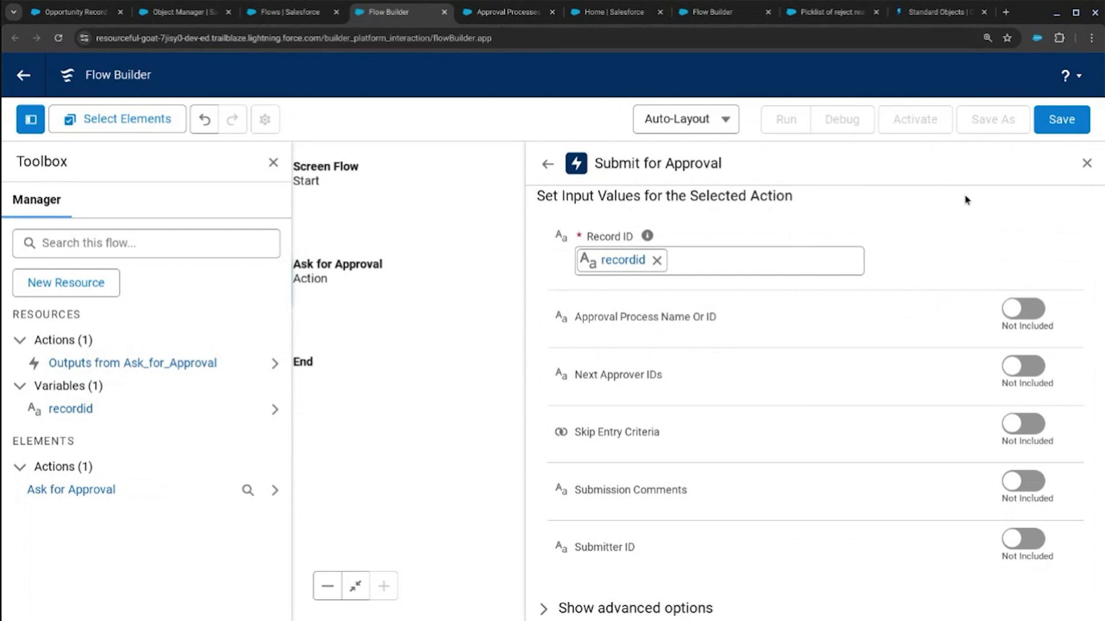
click(1046, 131)
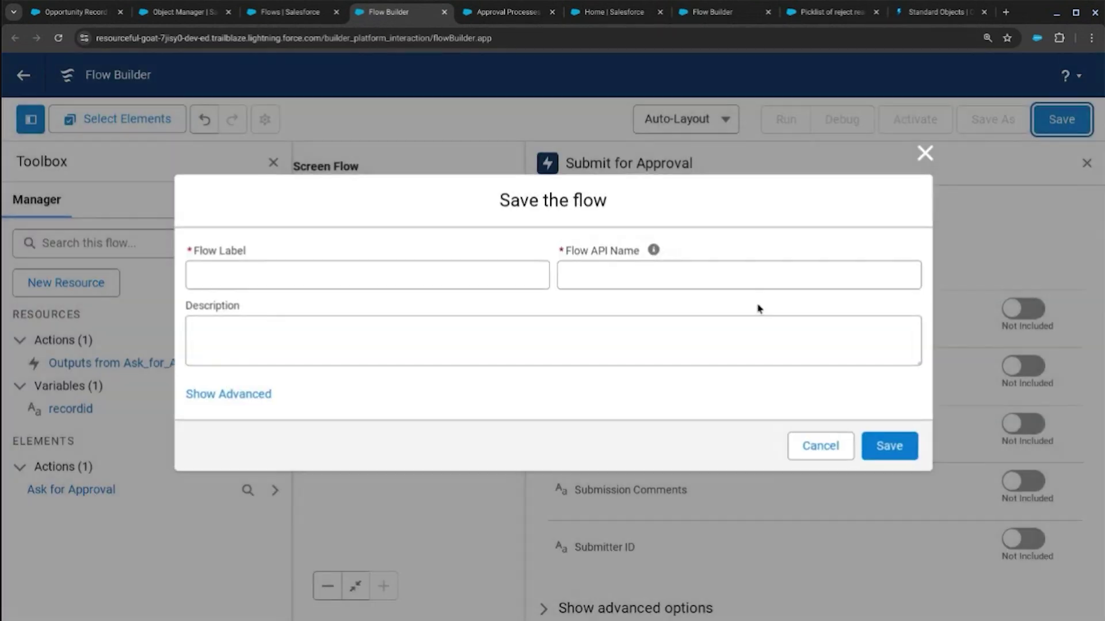
click(403, 284)
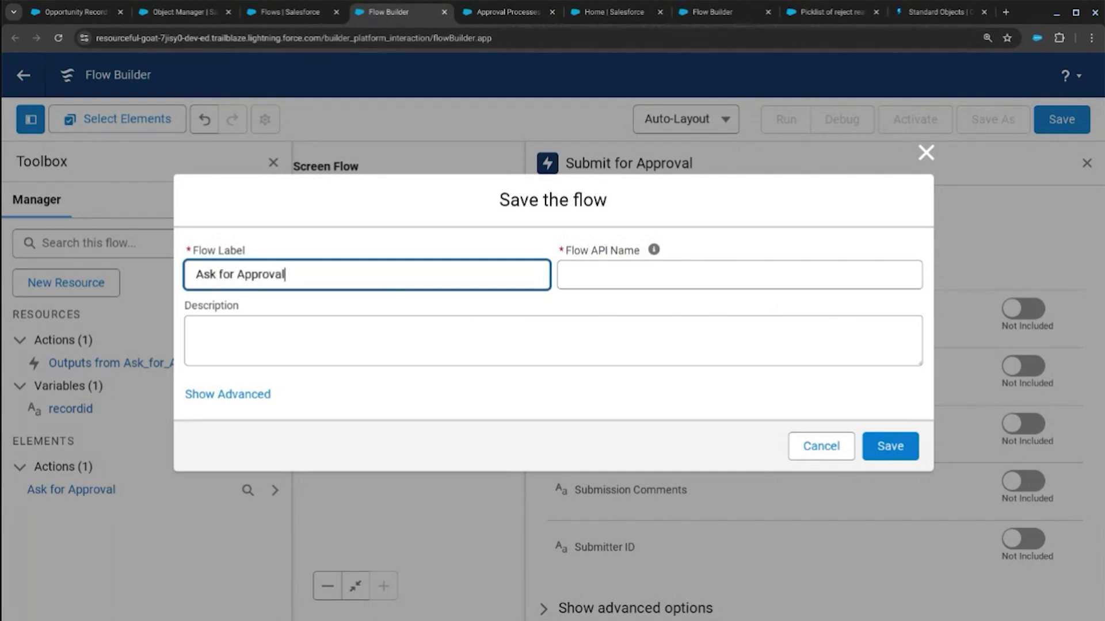
key(Tab)
click(890, 446)
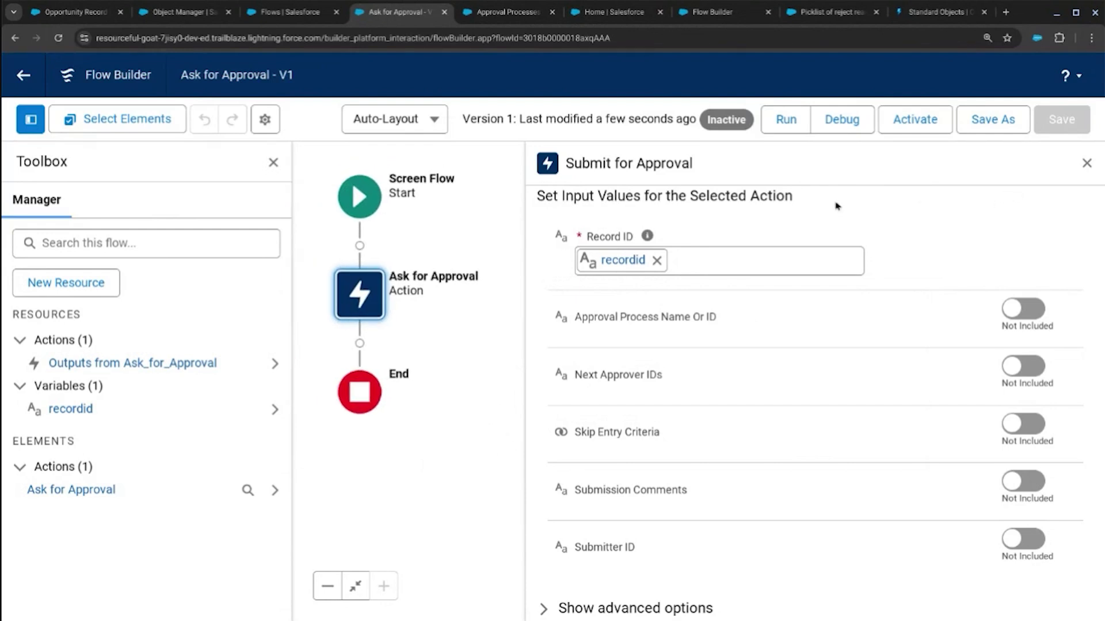
Switch to the Opportunity object in Object Manager and open its Approval Status field
click(183, 11)
click(130, 292)
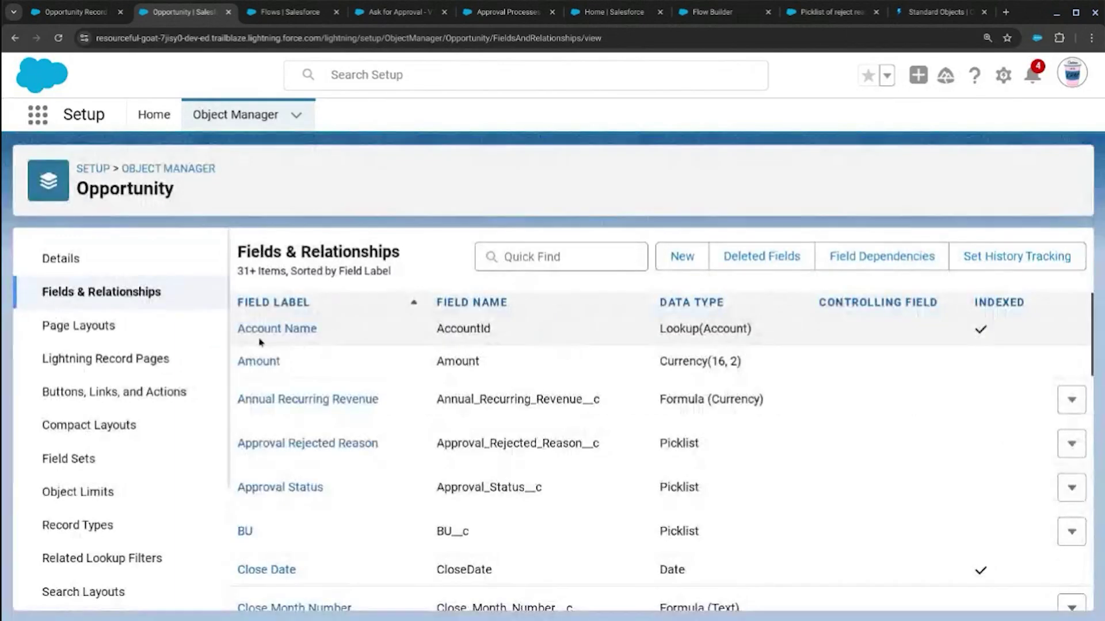
scroll(328, 354, down, 10)
scroll(335, 361, up, 10)
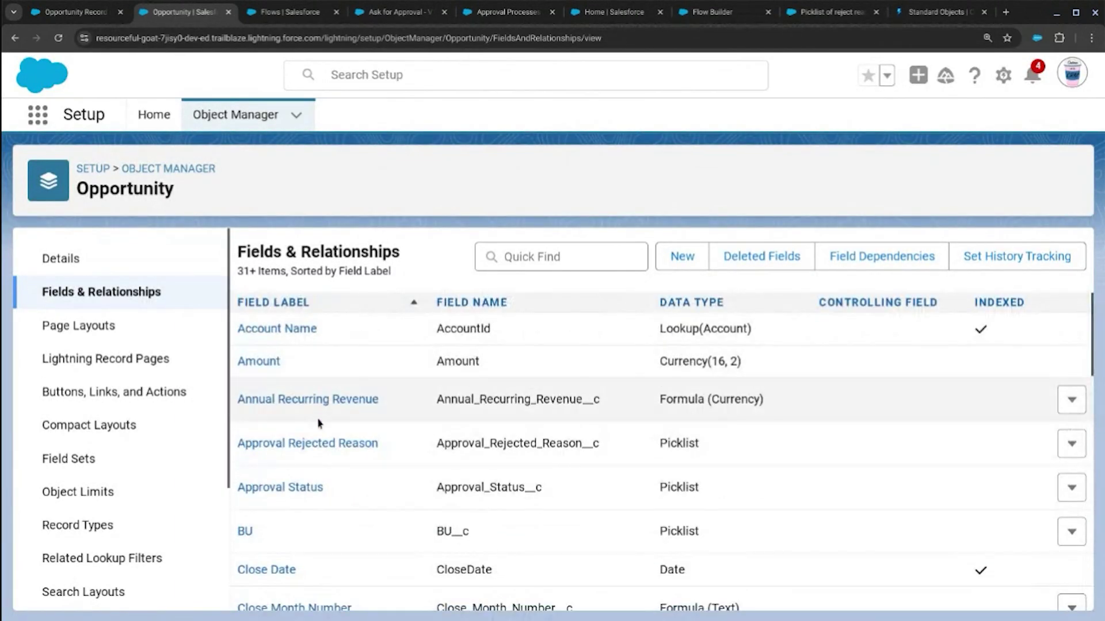
click(289, 486)
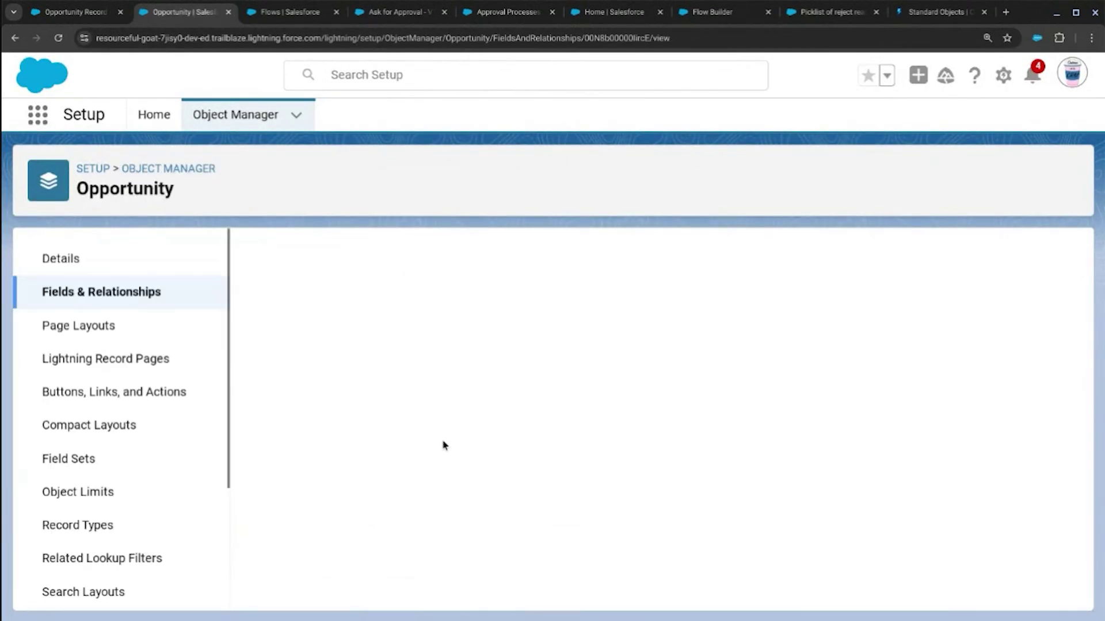
Add the picklist value Submitted to the Approval Status field and save it
scroll(454, 443, down, 10)
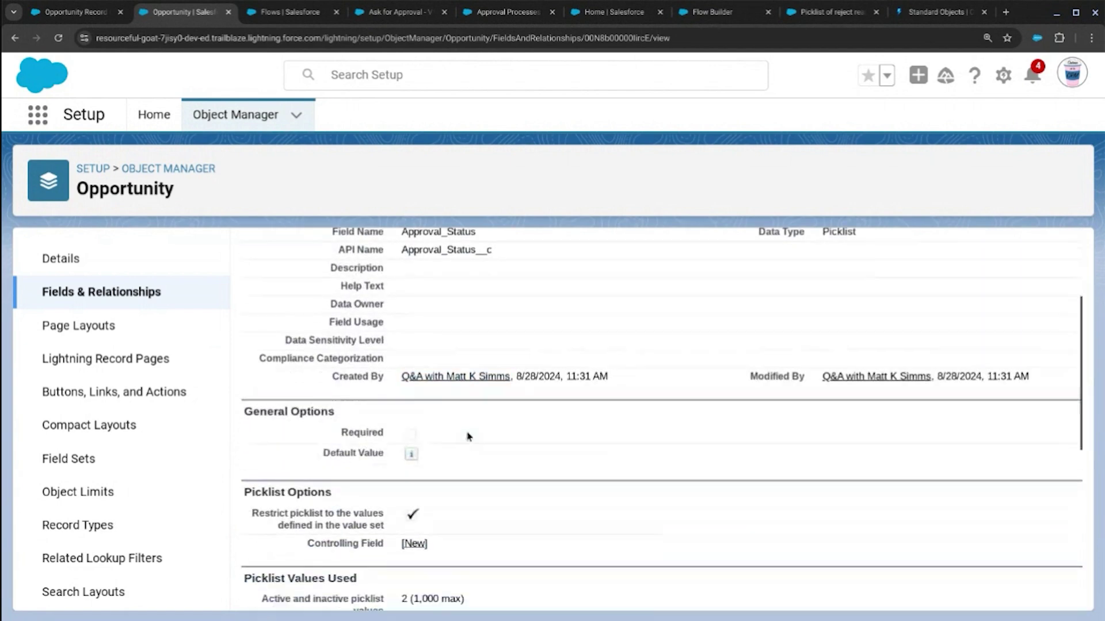
click(520, 403)
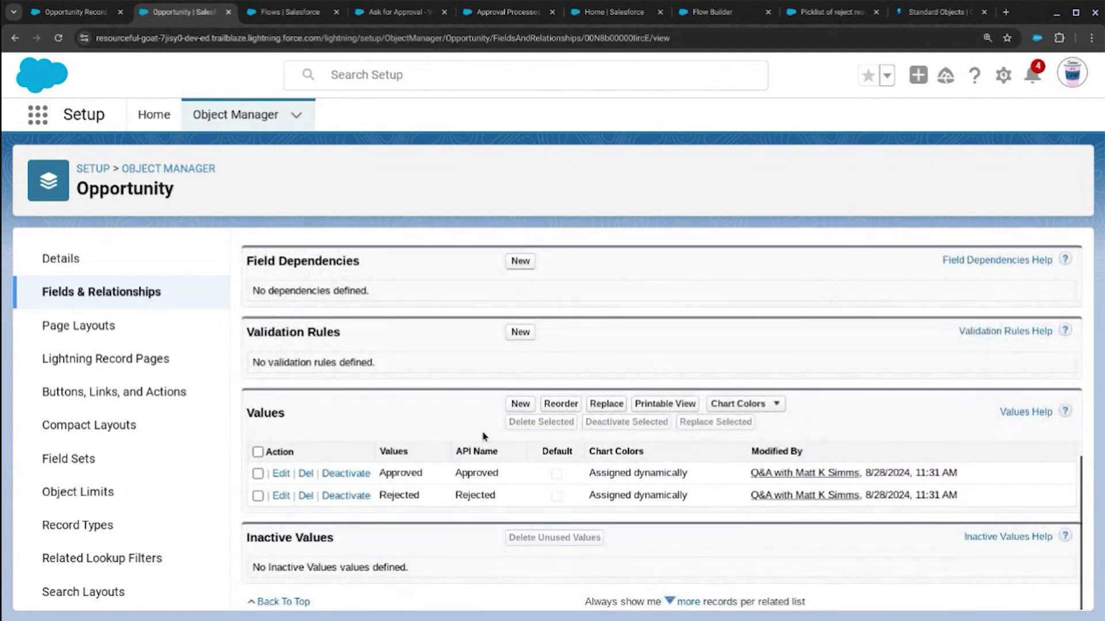
text(Submitted)
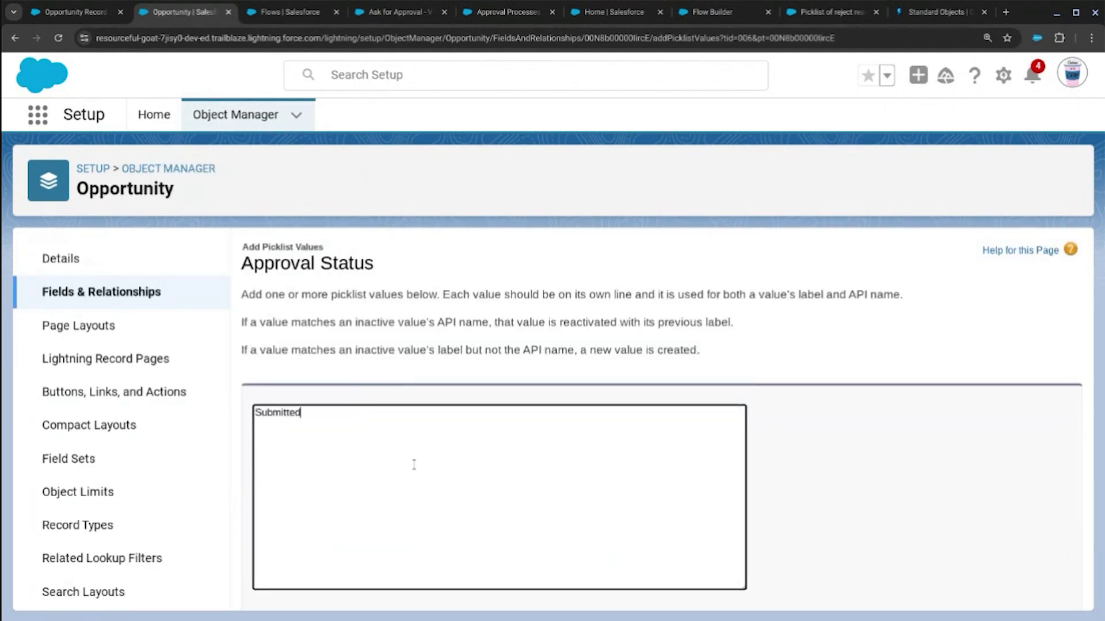
scroll(413, 464, down, 2)
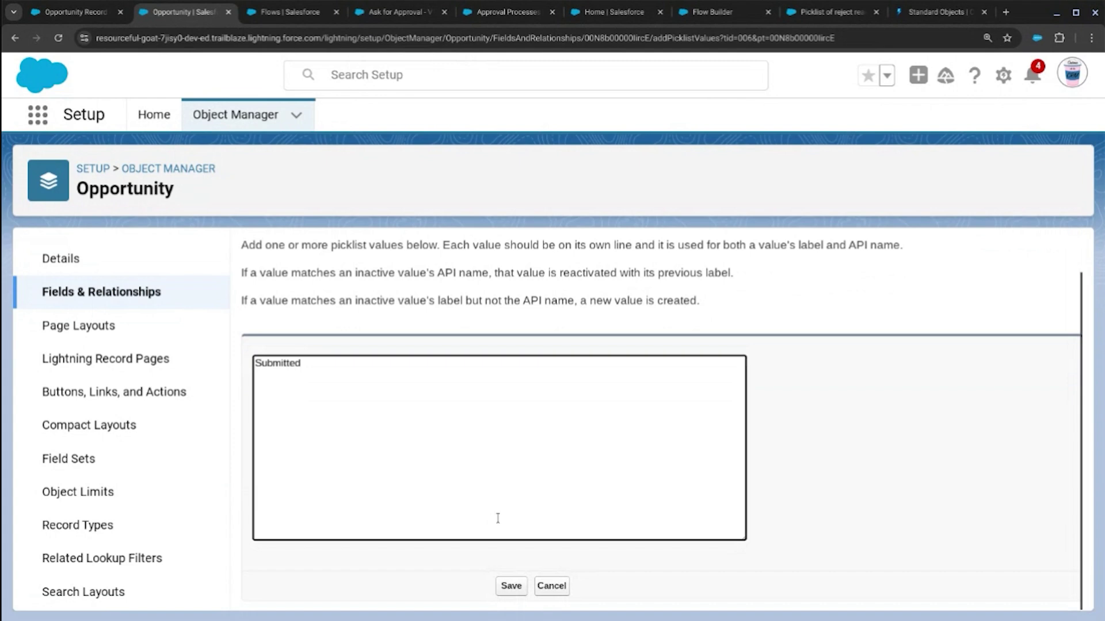
click(515, 591)
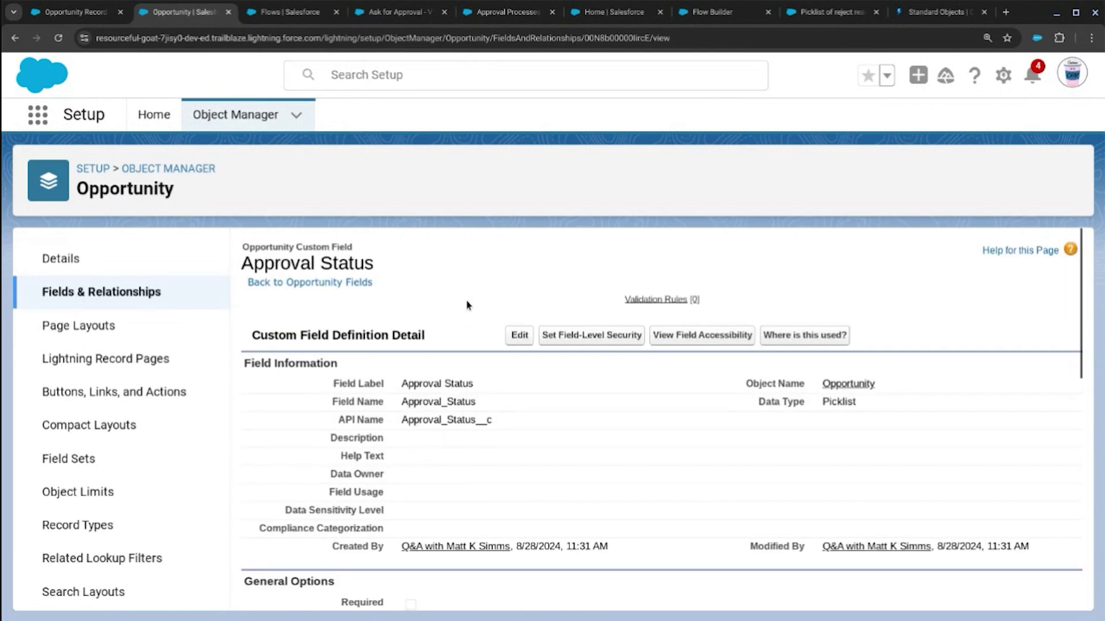
Switch to the Opportunity Record Page in Lightning App Builder and save it despite the missing required field
click(74, 12)
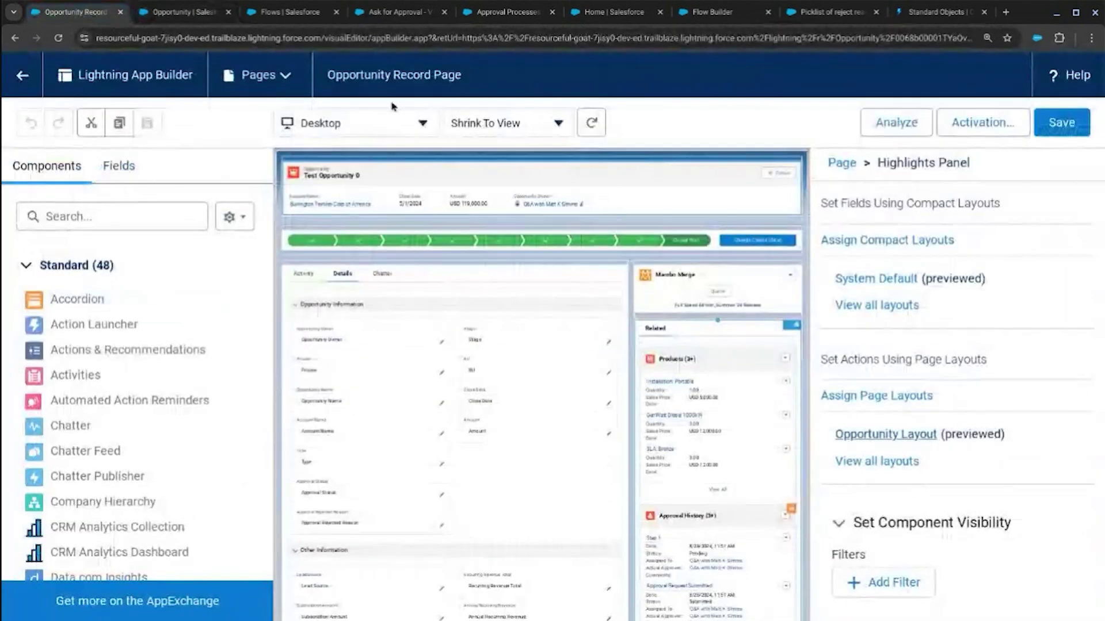
scroll(713, 502, down, 1)
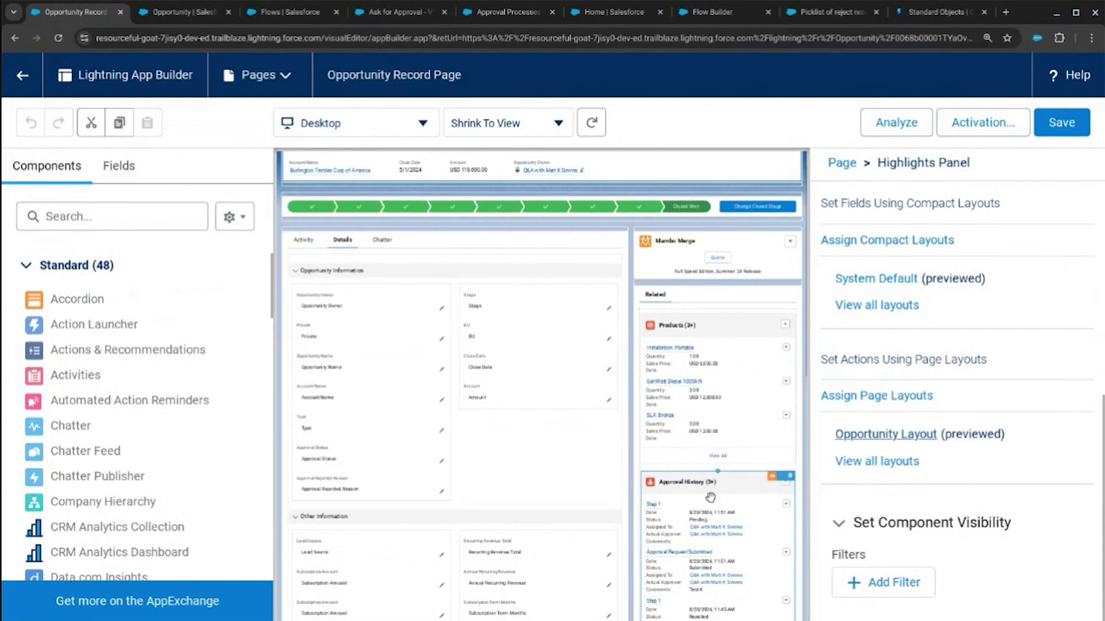
click(1061, 122)
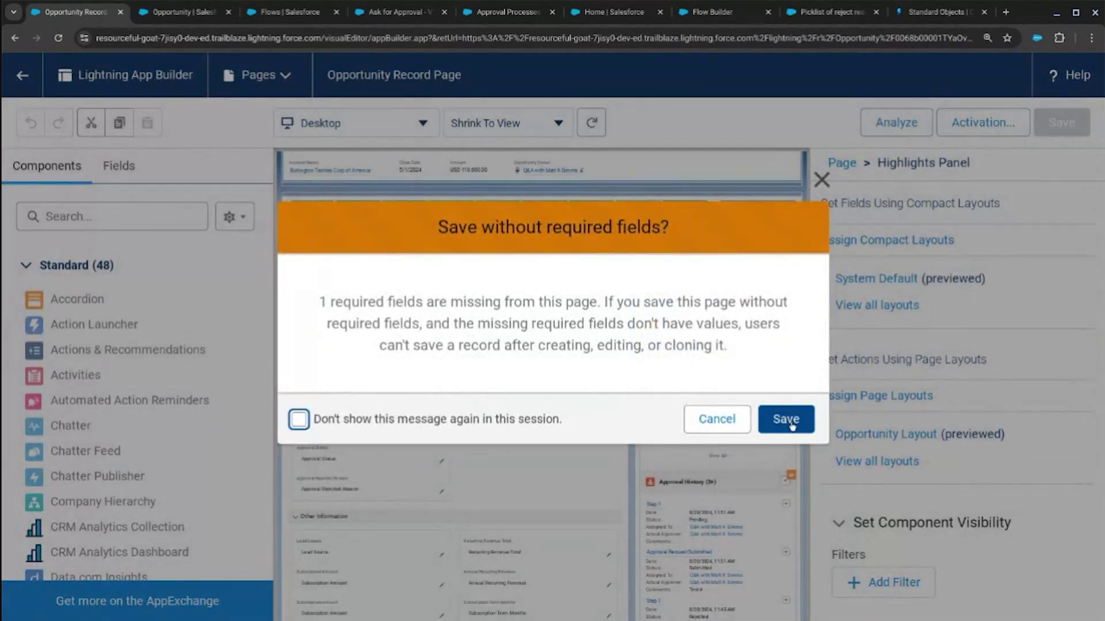
click(782, 420)
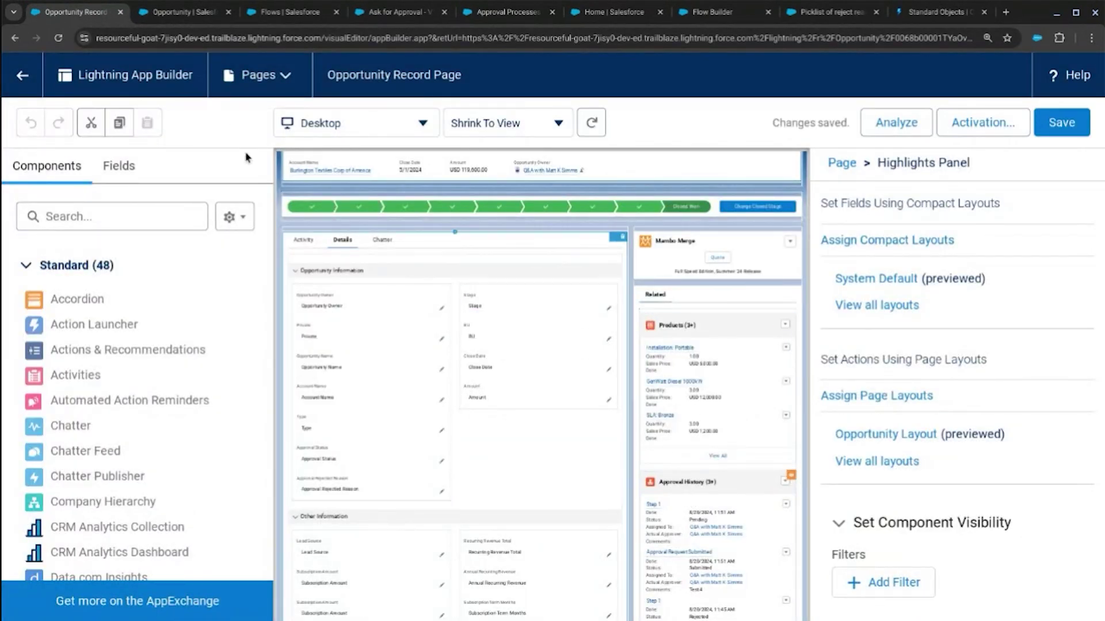
Add a visibility filter to the Approval History related list for Approval Status Equal Submitted
click(708, 495)
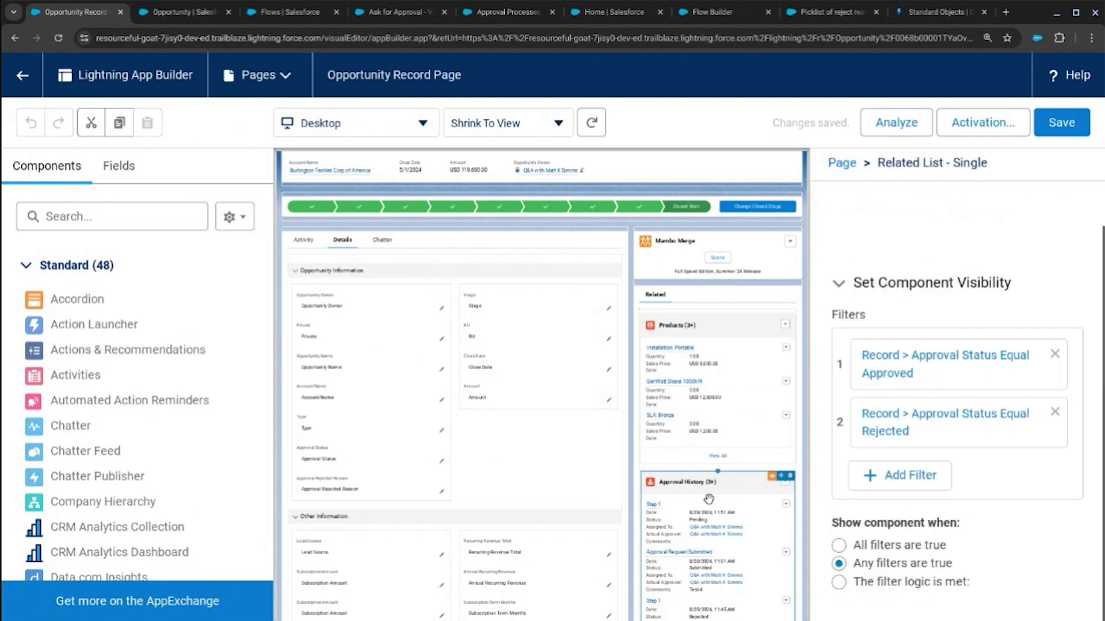
click(898, 472)
click(605, 461)
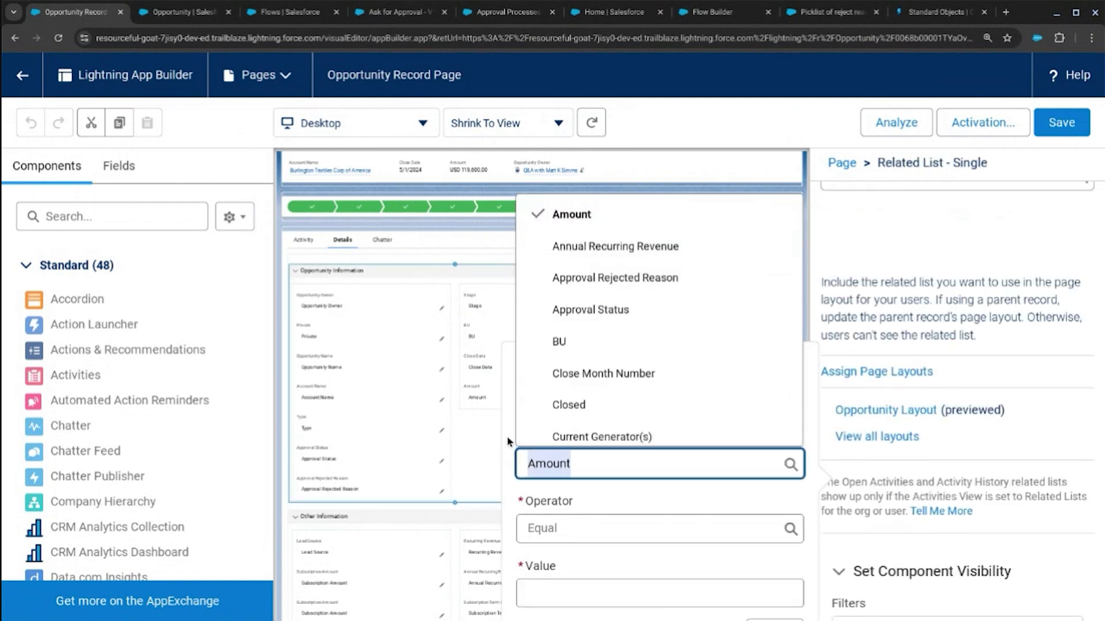
click(593, 310)
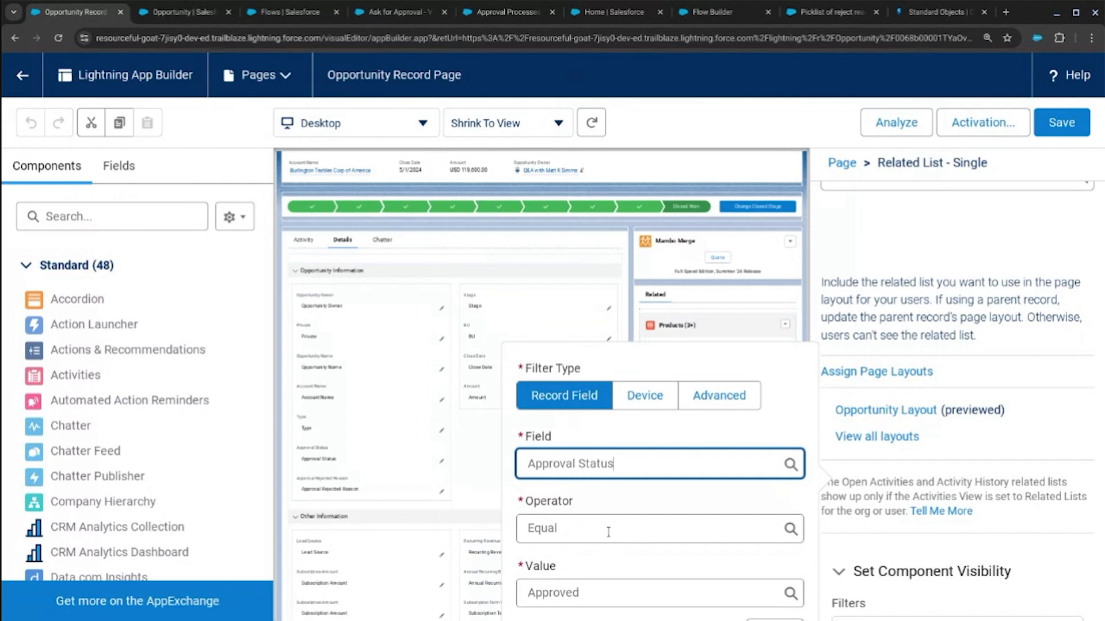
click(597, 591)
click(661, 561)
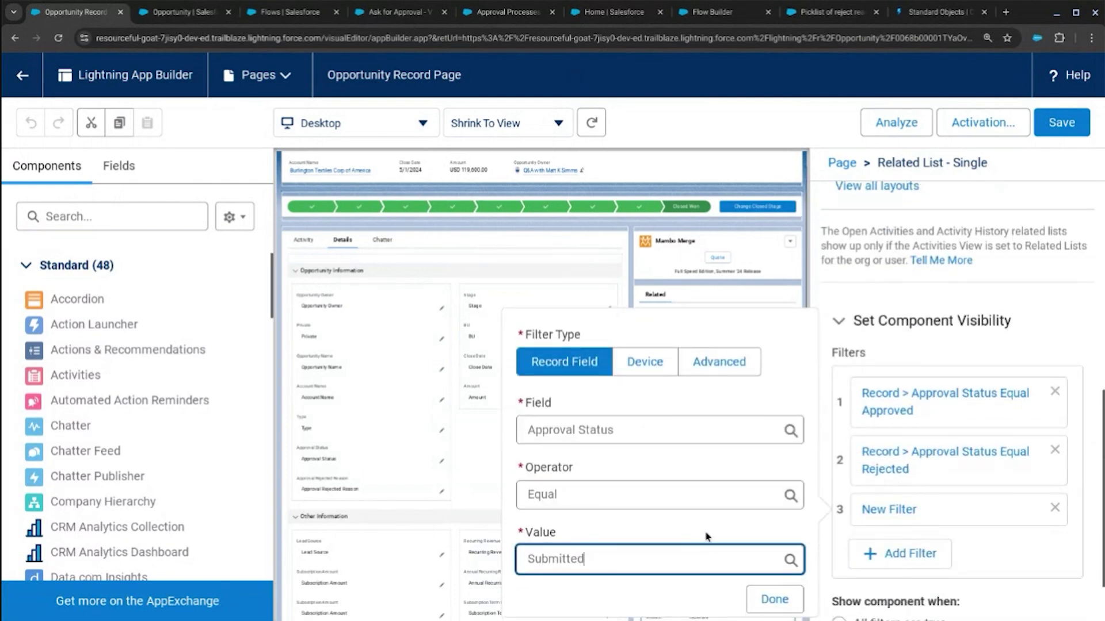
click(774, 599)
Save the Opportunity Record Page without the required fields and return to the opportunity record
click(1045, 122)
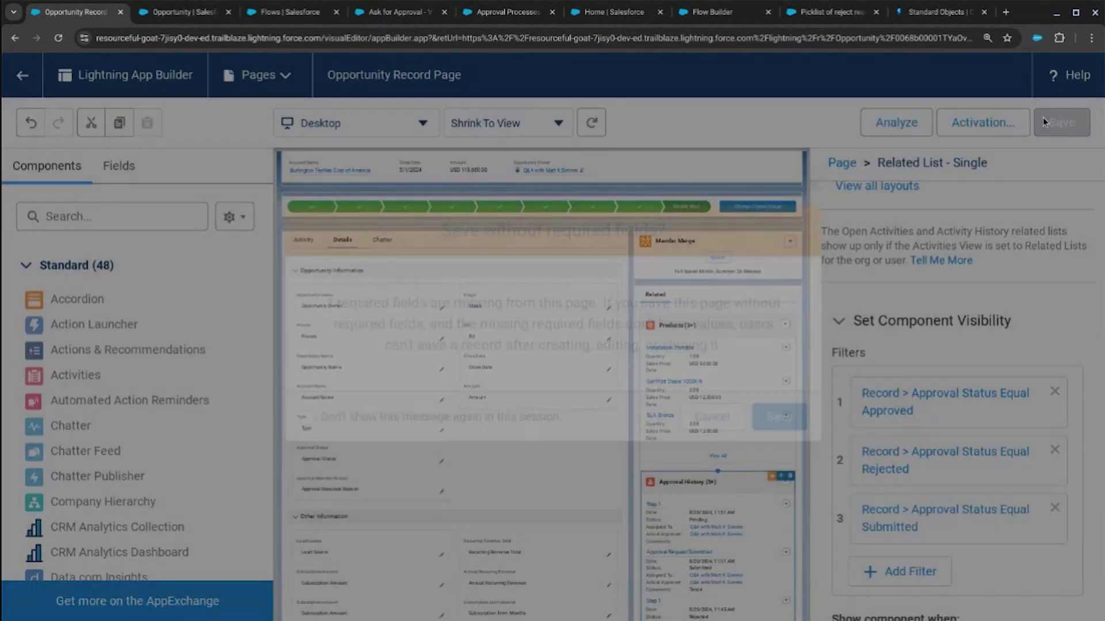
click(783, 418)
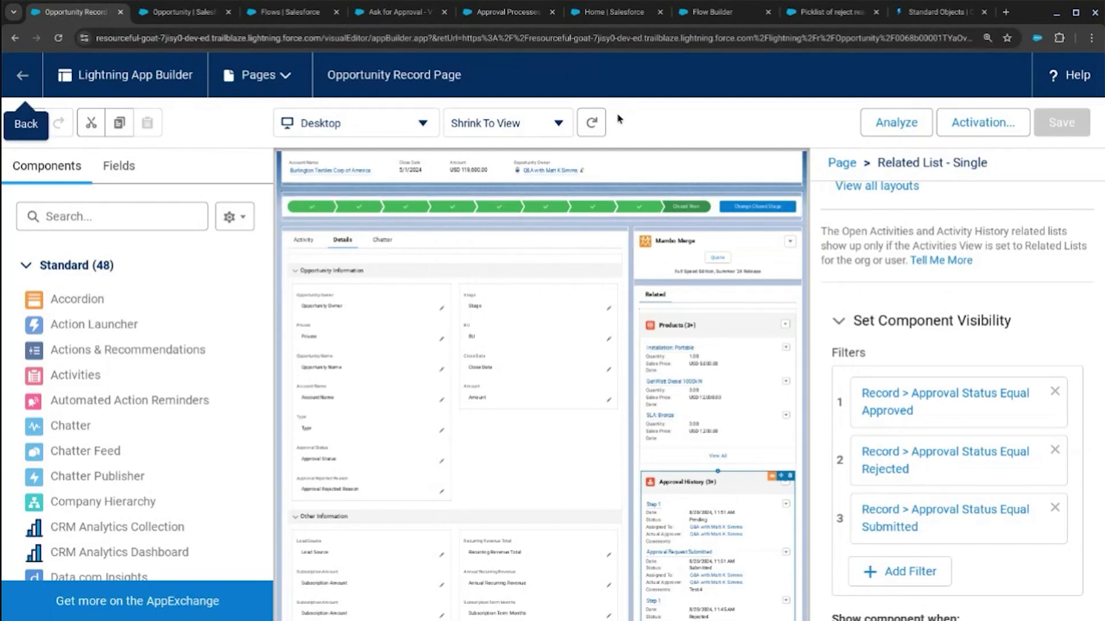
click(22, 75)
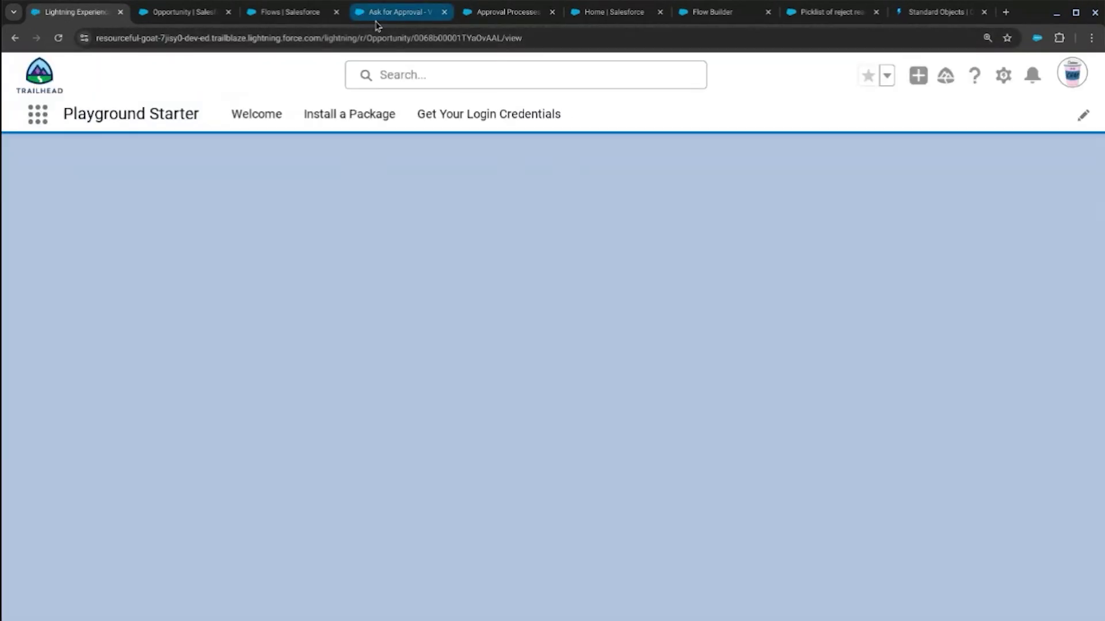
Switch to the Opportunity Approval Process and start a new Field Update under its Initial Submission Actions
click(496, 11)
scroll(472, 322, down, 2)
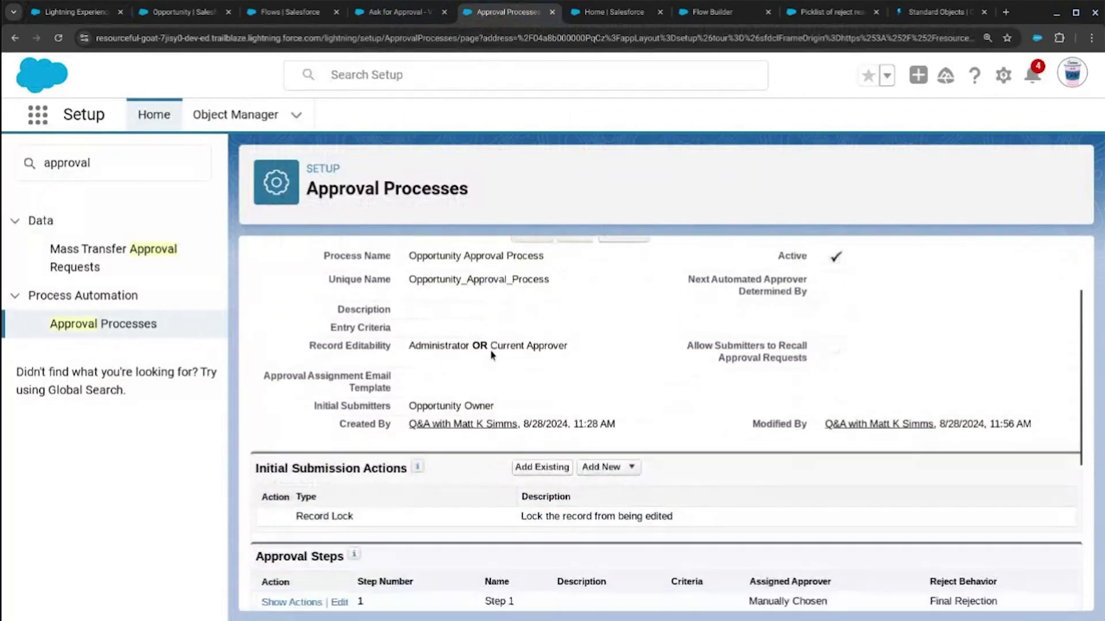
scroll(492, 355, down, 2)
click(541, 343)
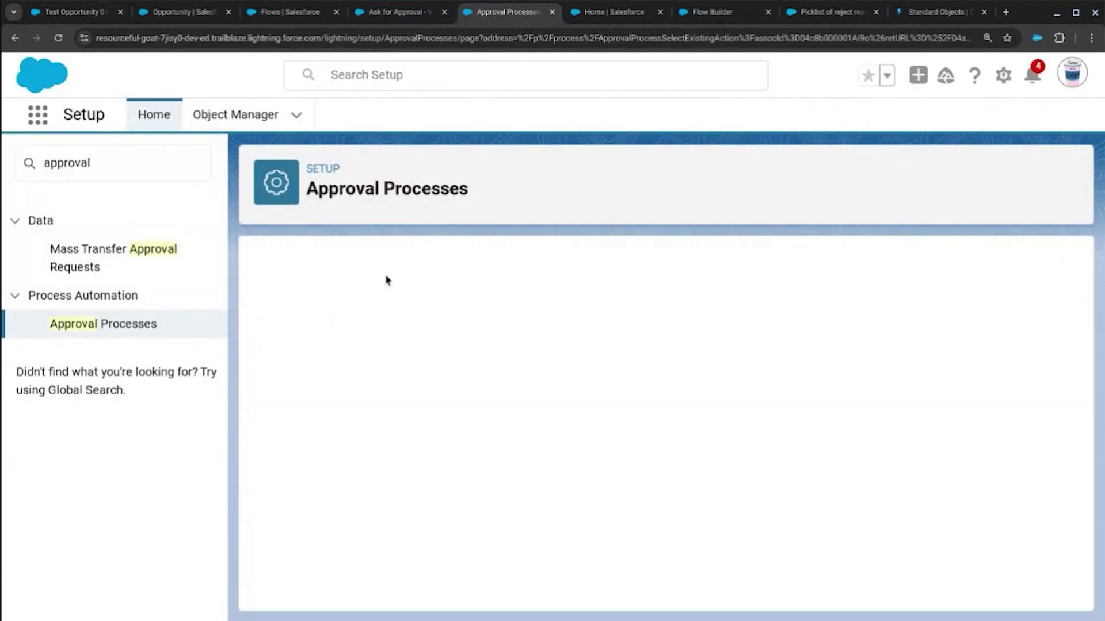
click(16, 38)
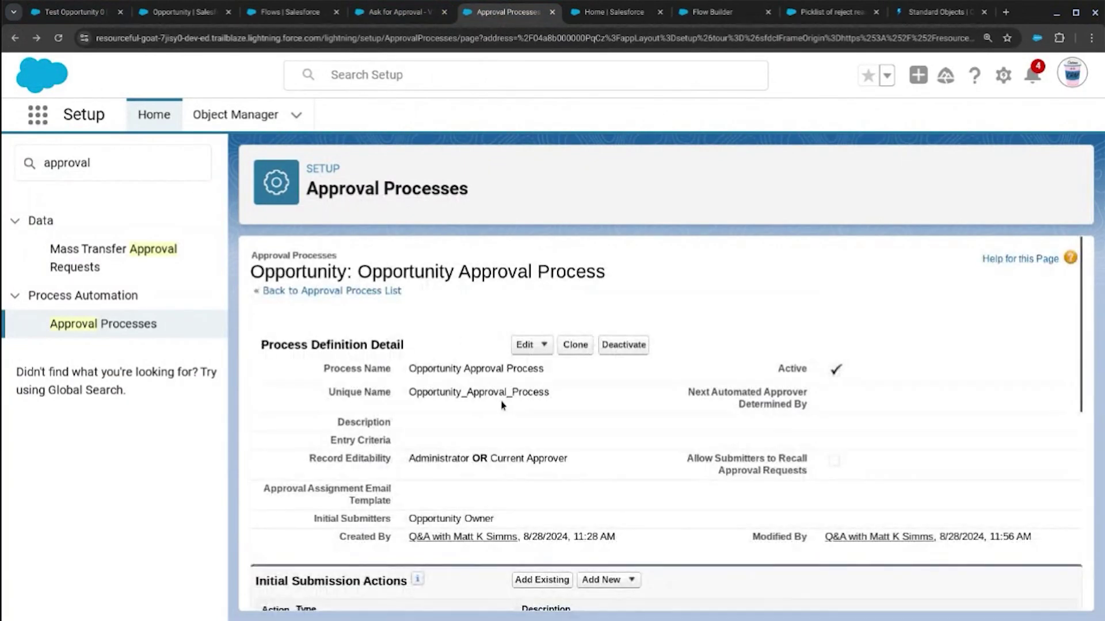
click(605, 350)
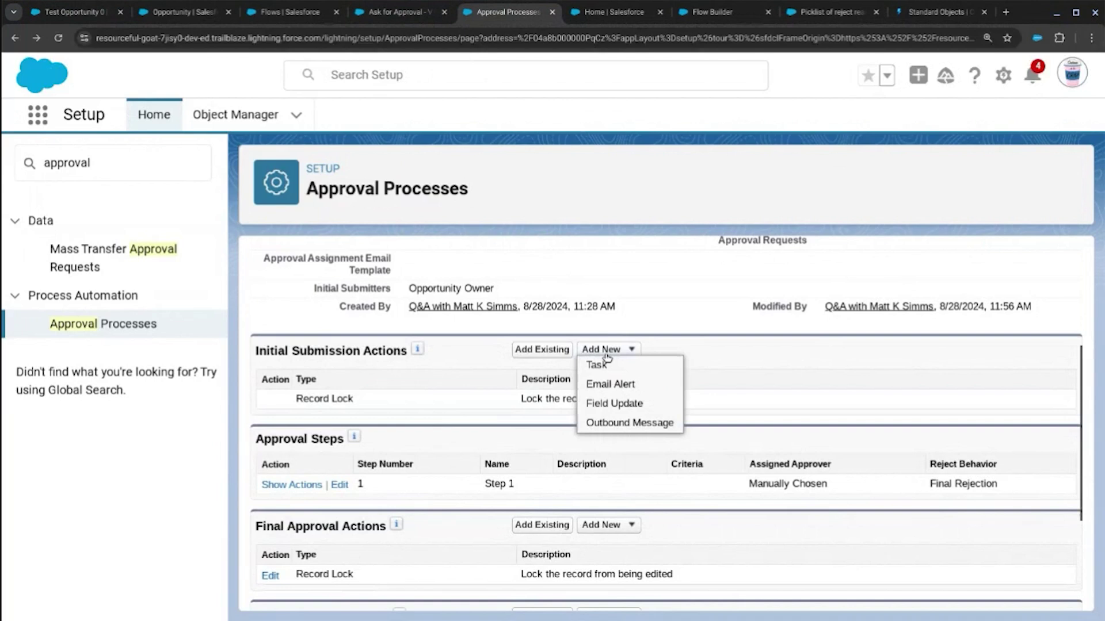
click(603, 405)
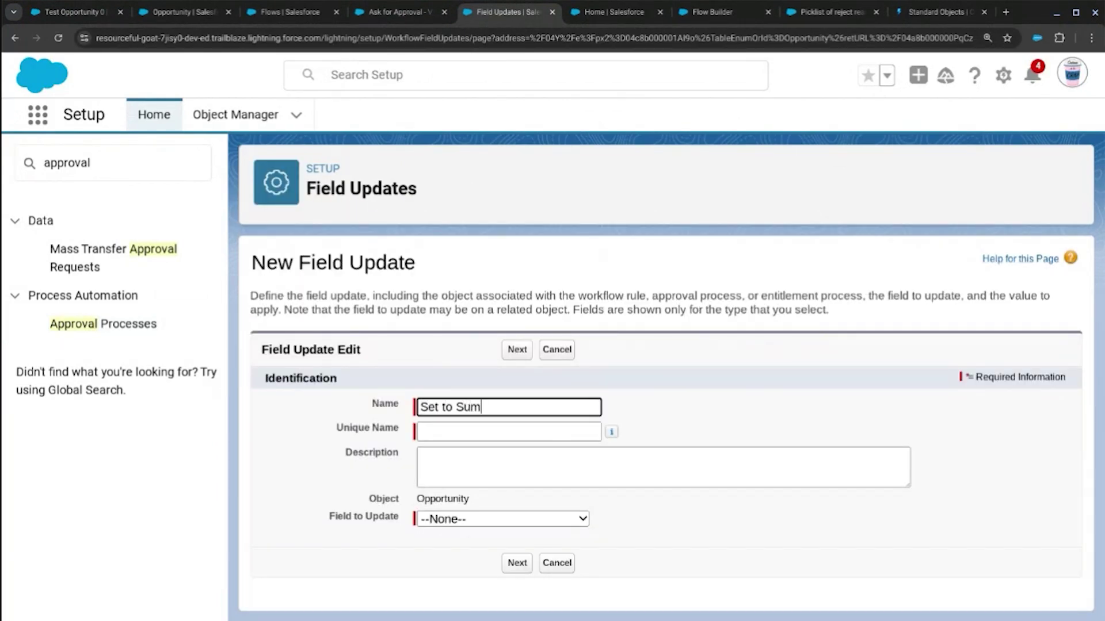
Name the field update Set to Submitted, make it set Approval Status to the specific value Submitted, and save it
key(Tab)
click(487, 520)
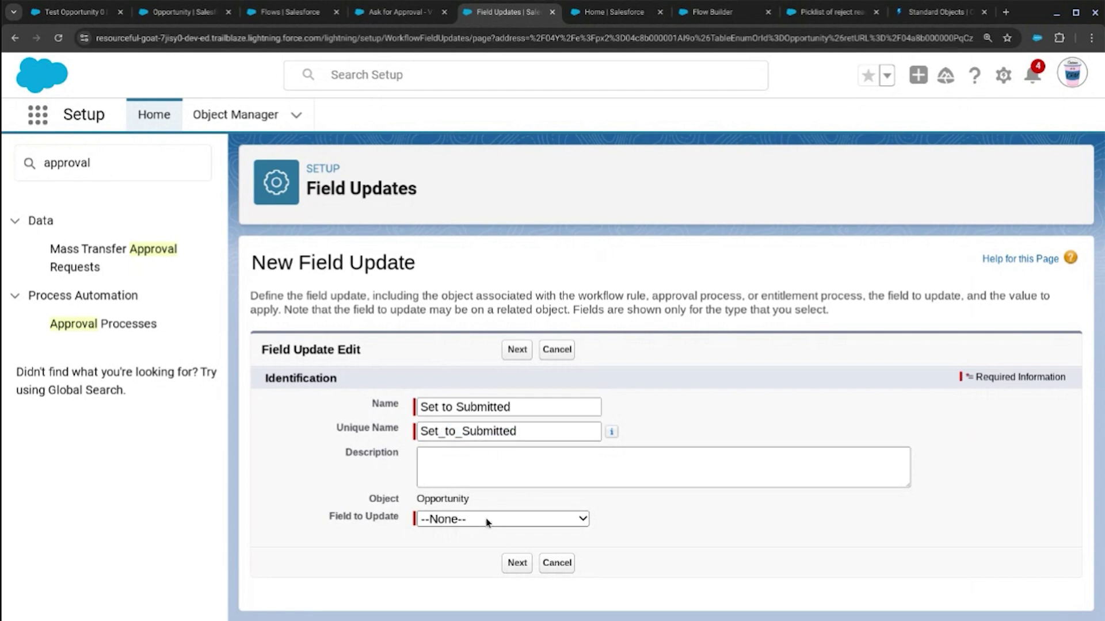
click(481, 399)
scroll(492, 500, down, 3)
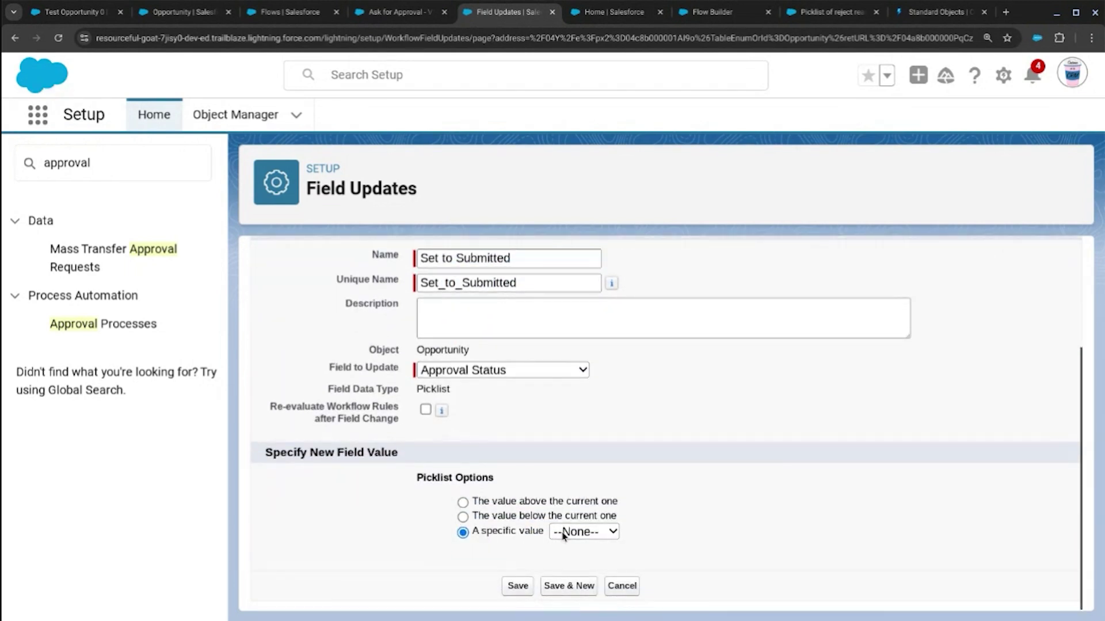
click(586, 602)
click(517, 591)
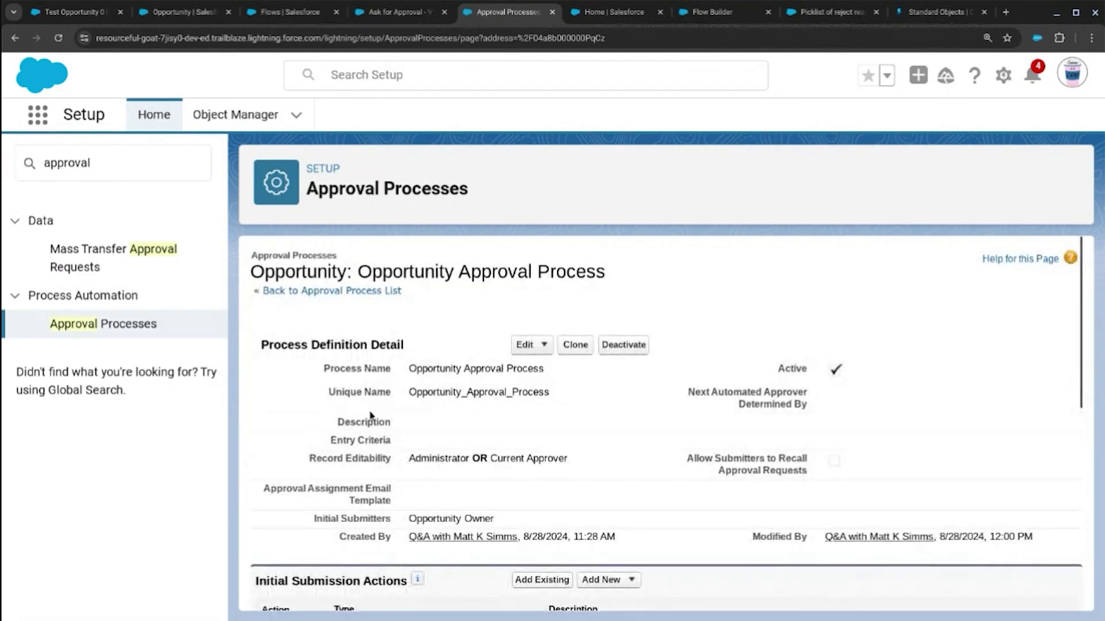
scroll(487, 392, down, 2)
scroll(488, 392, up, 2)
Return from the Ask for Approval flow to the Flows list and create a Record-Triggered Flow from scratch
click(401, 12)
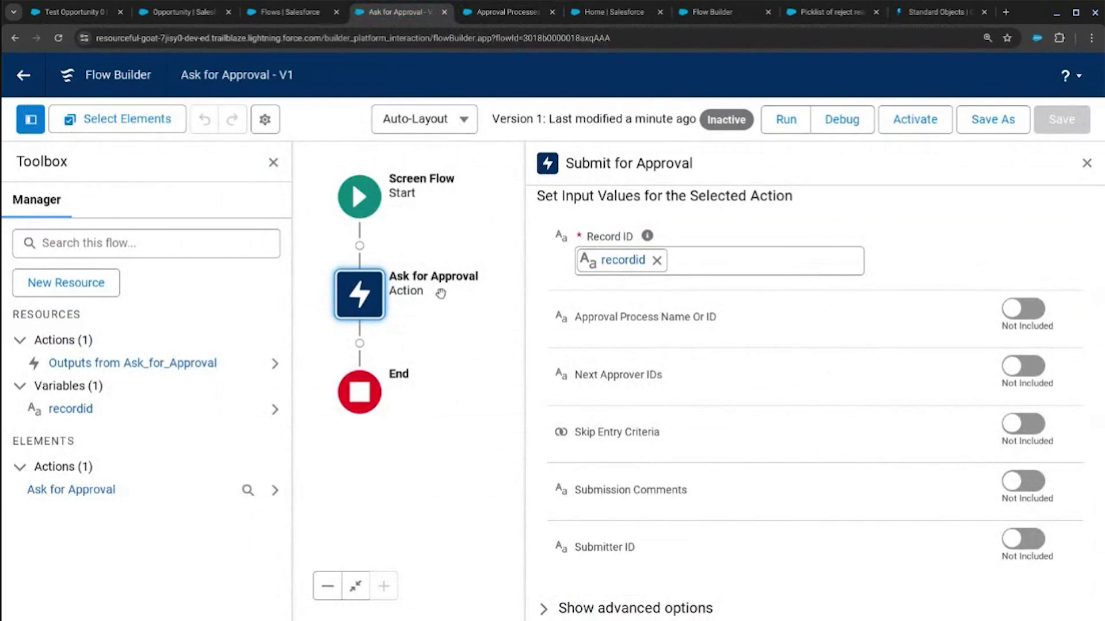
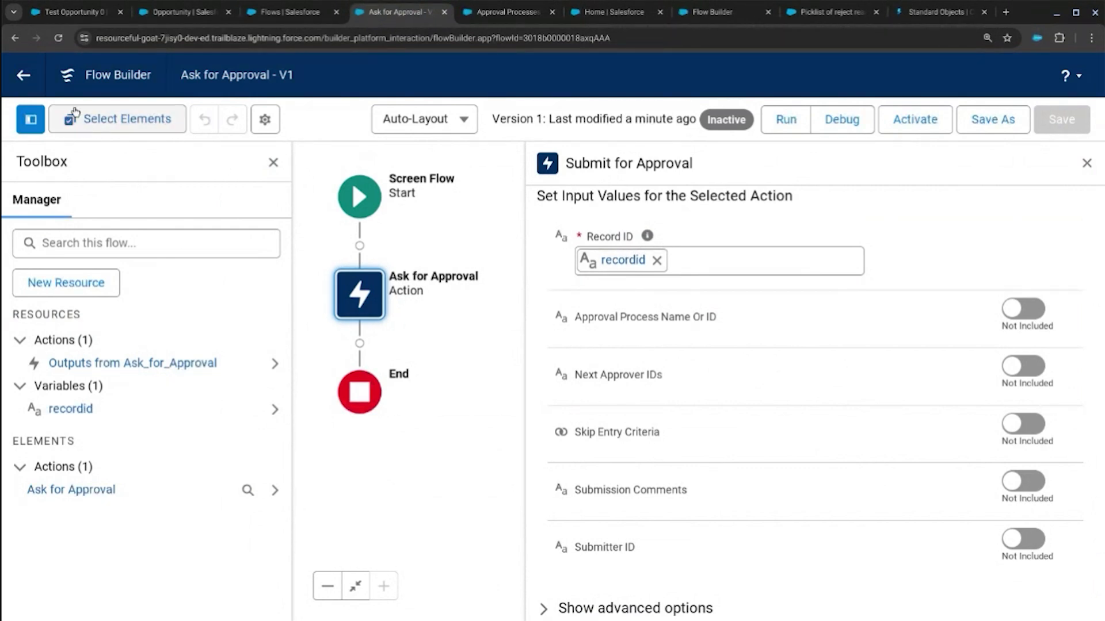
click(24, 82)
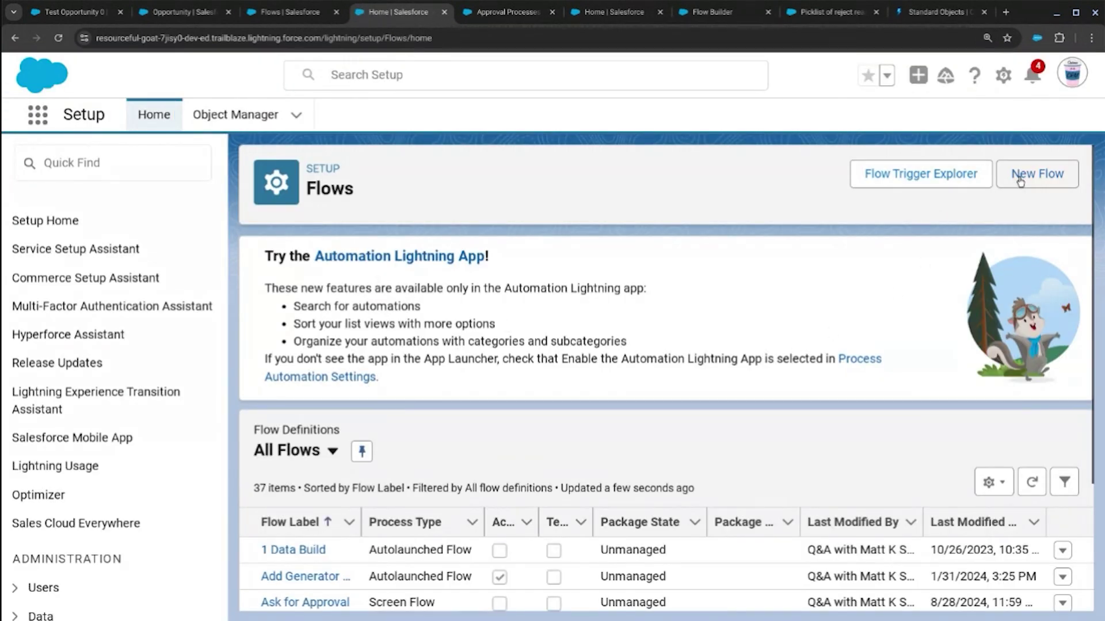
click(1020, 182)
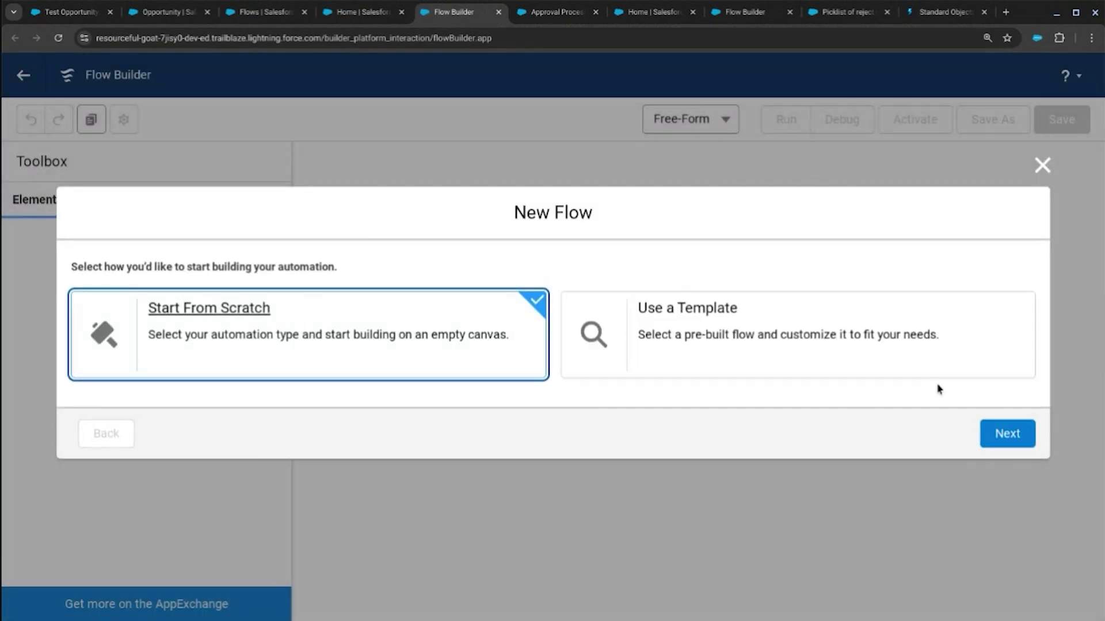
click(993, 442)
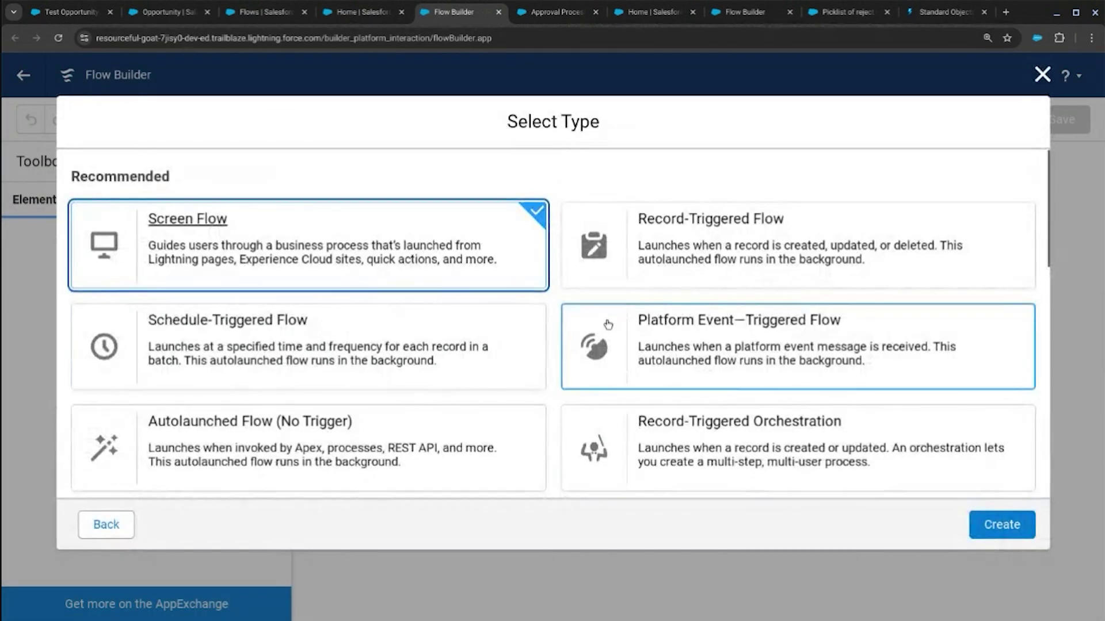
click(851, 253)
click(979, 518)
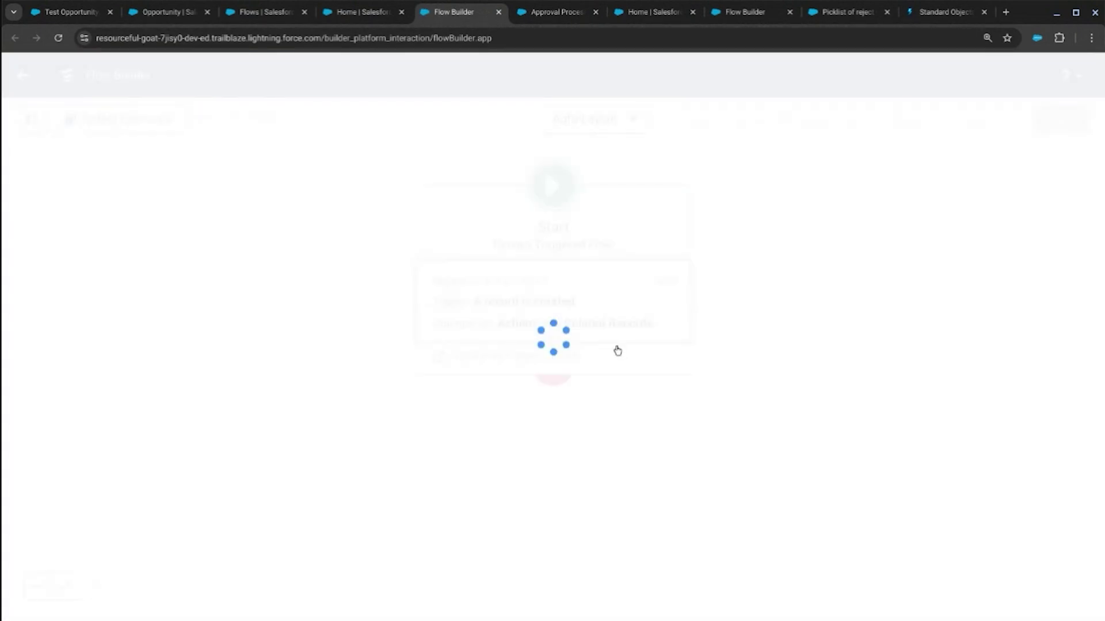
Set the flow's object to Opportunity and trigger it when a record is updated
click(423, 313)
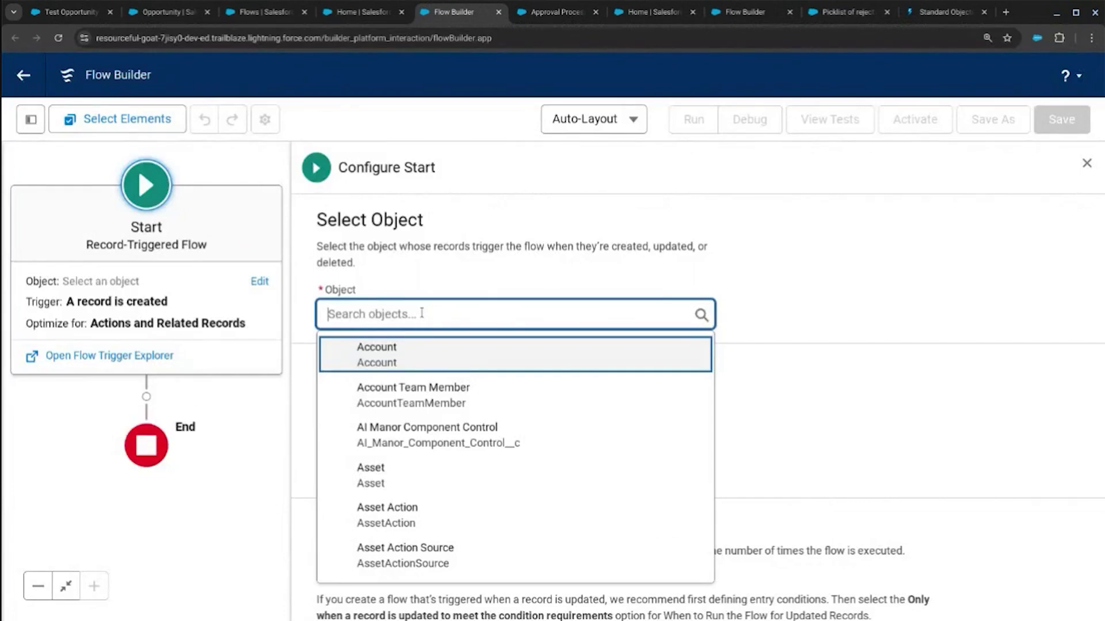
text(opp)
click(439, 344)
scroll(493, 330, down, 3)
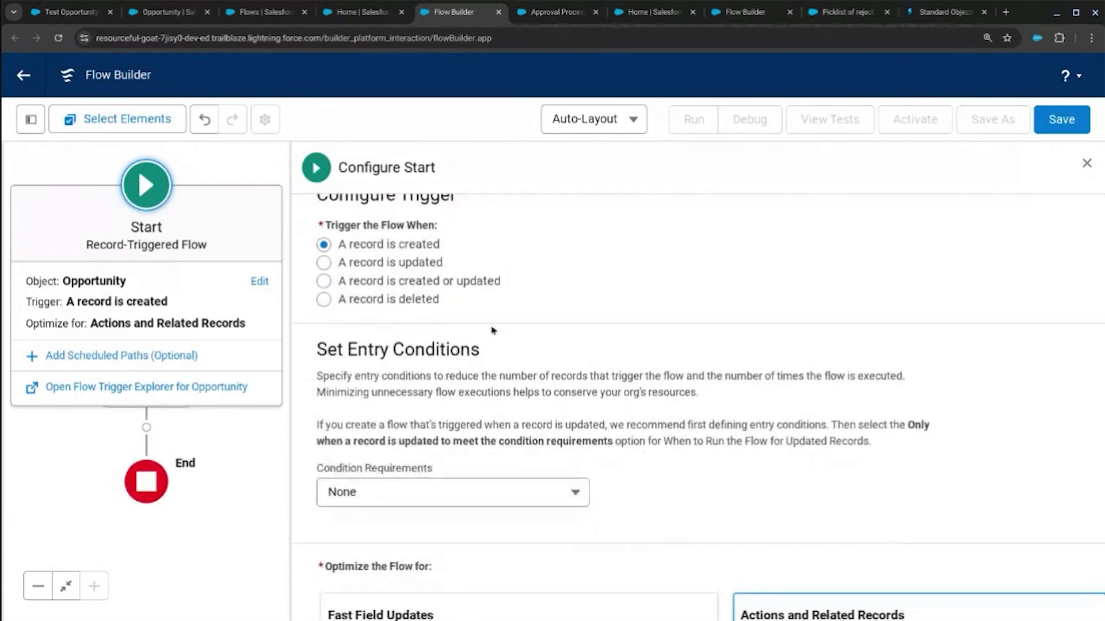
click(416, 264)
Set the entry conditions to All Conditions Are Met (AND) with Approval_Status__c Equals Submitted, running only when a record is updated to meet them
scroll(575, 346, down, 2)
click(440, 394)
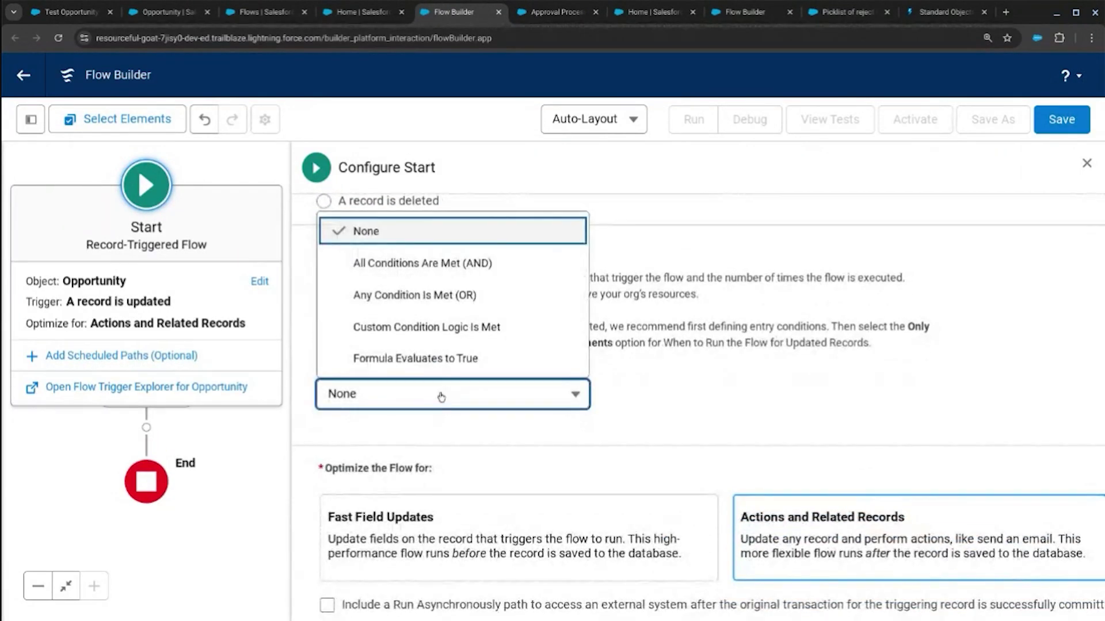
click(432, 265)
click(433, 463)
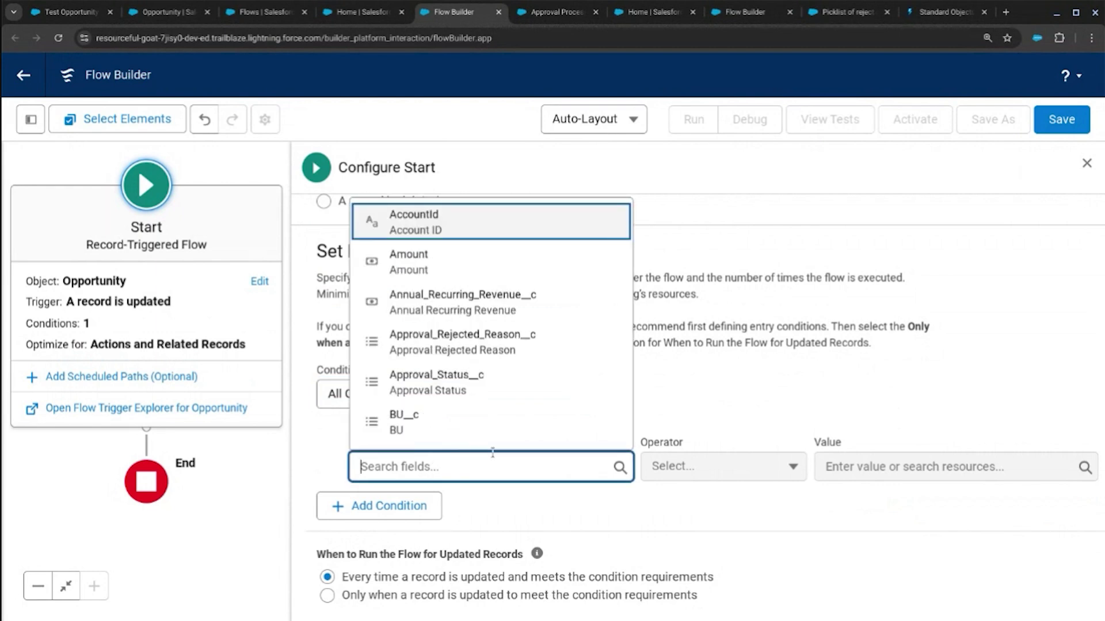
click(483, 384)
click(856, 460)
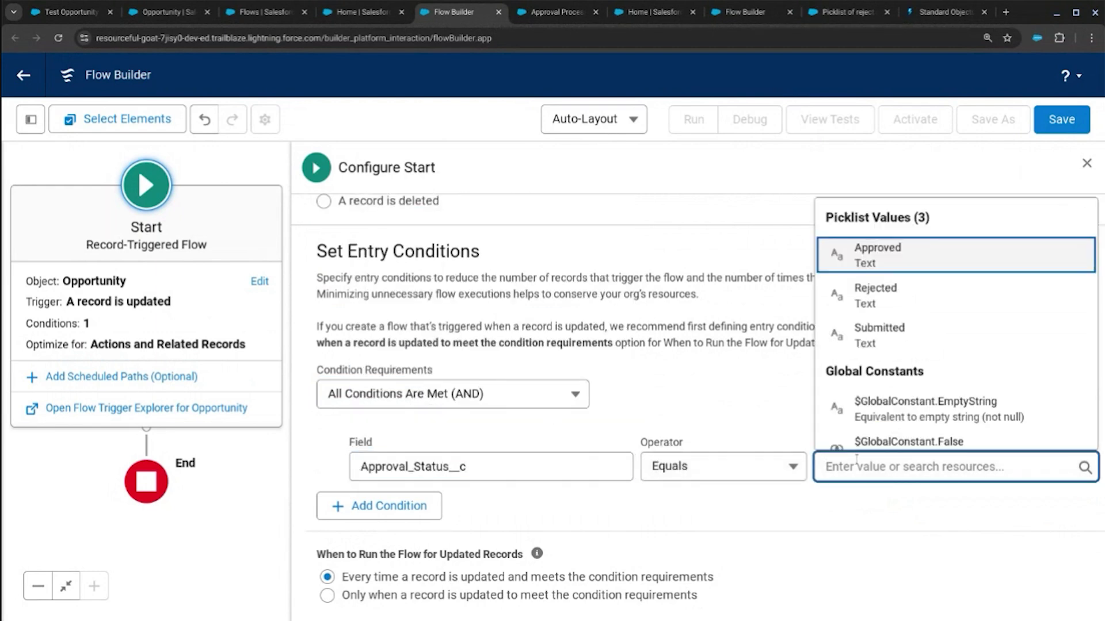
click(879, 334)
scroll(662, 471, down, 3)
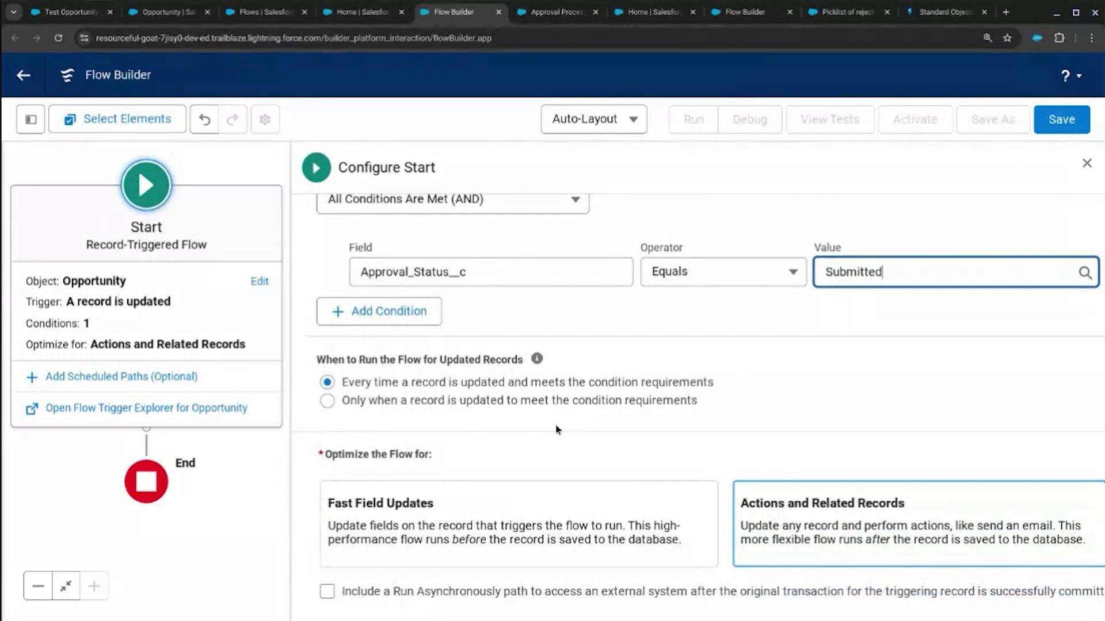
click(401, 403)
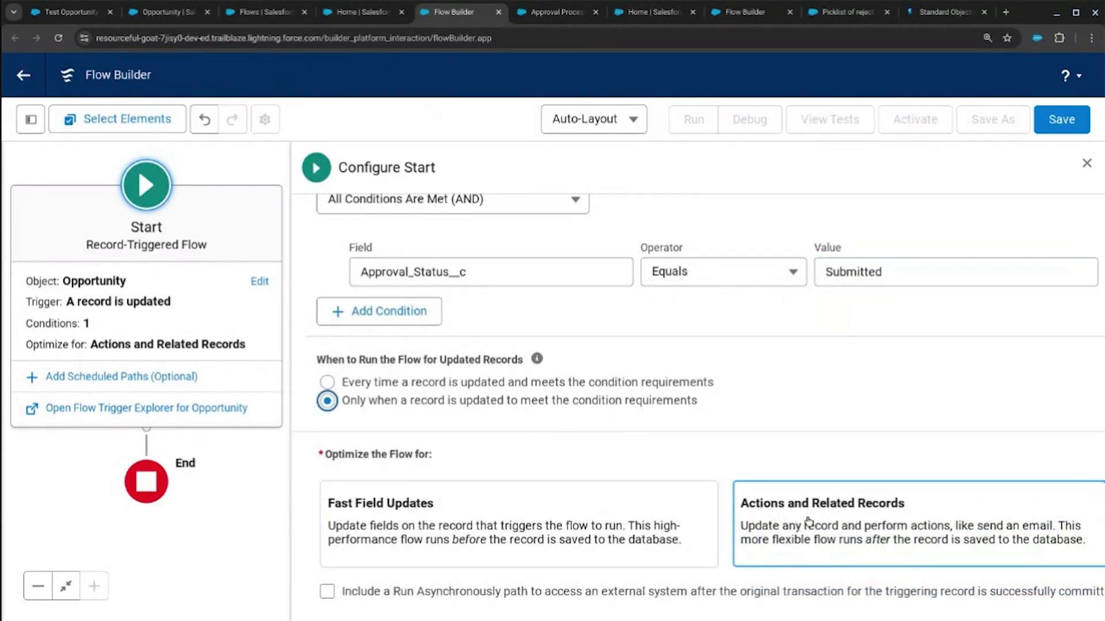
click(1086, 163)
Optimize the flow for Actions and Related Records and add a Submit for Approval action labelled Submit for Approval after the start element
drag(385, 430, 730, 351)
click(492, 390)
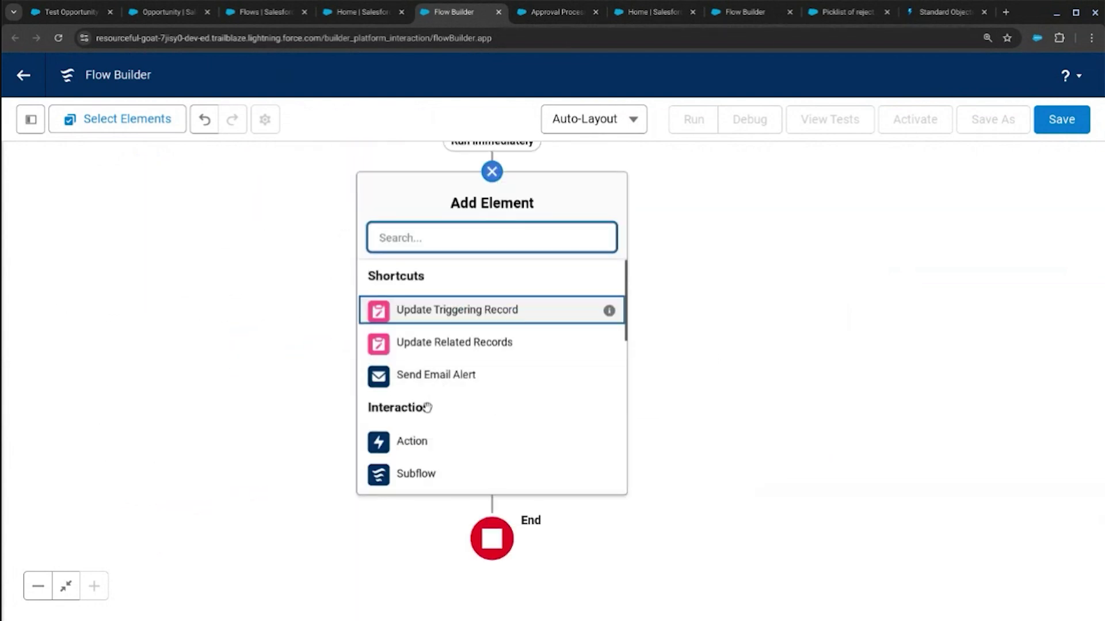
click(421, 442)
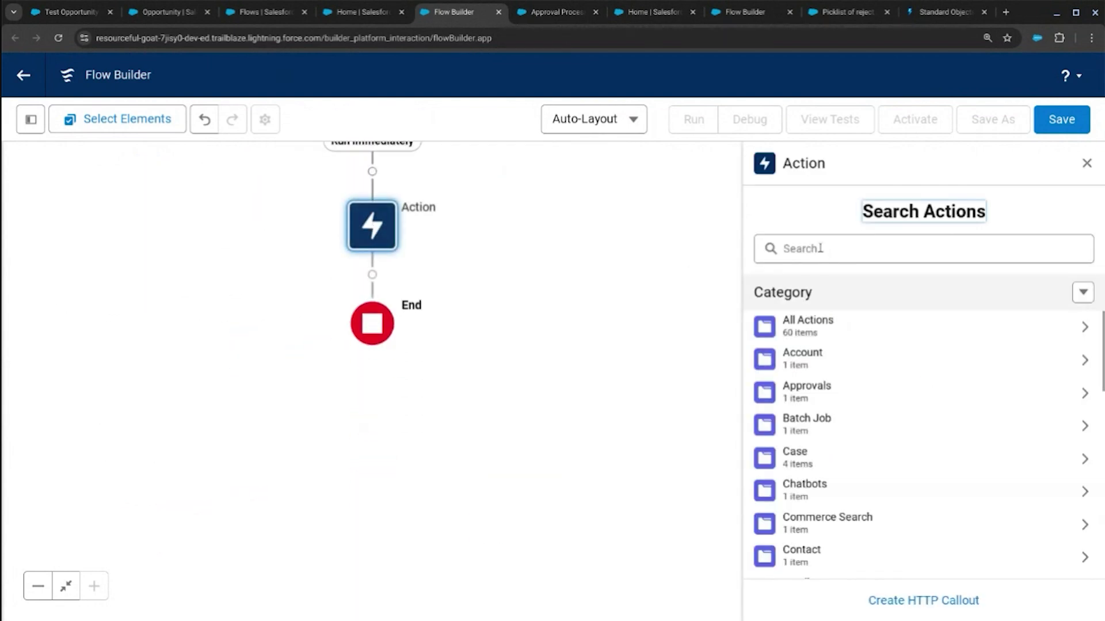
text(submit)
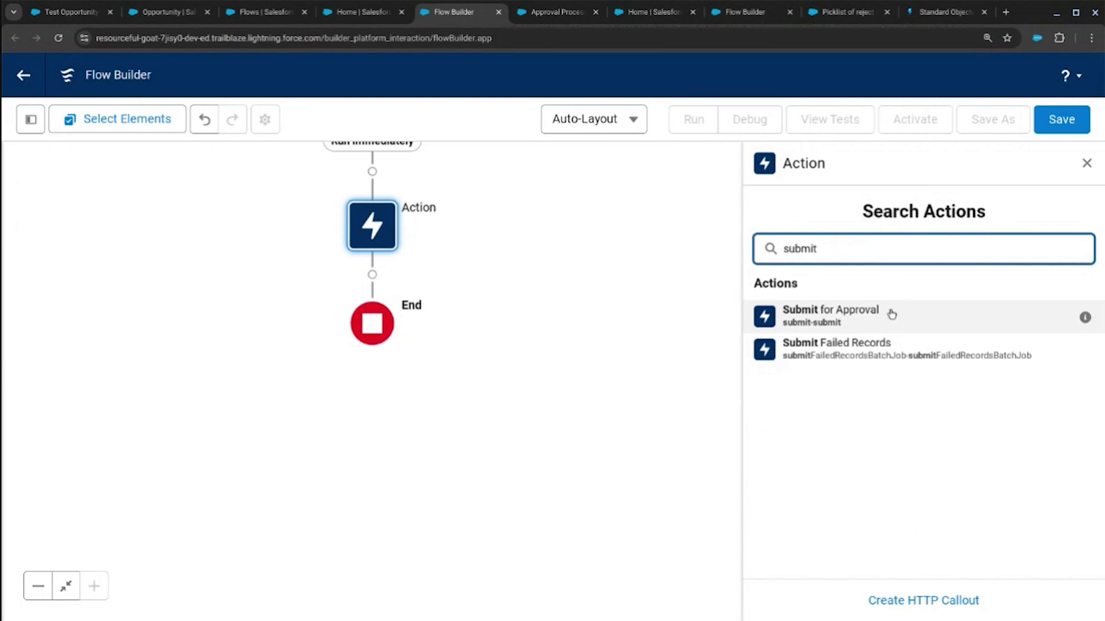
click(889, 314)
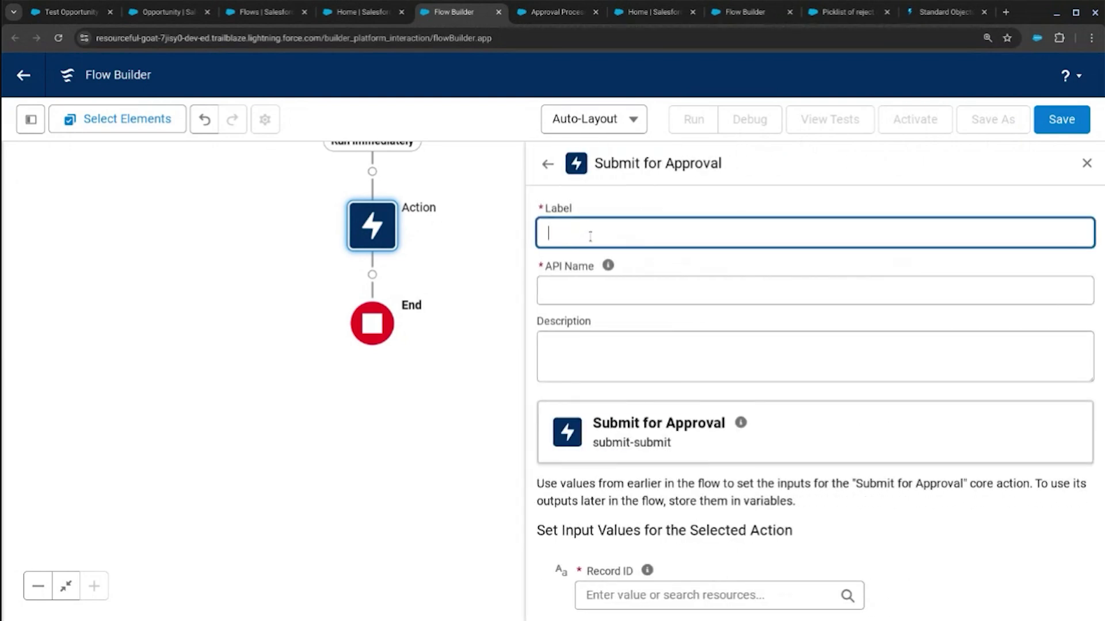
text(Submit for Approval)
key(Tab)
Set the action's Record ID to the triggering opportunity's ID, {!$Record.Id}, leaving the optional inputs not included
scroll(662, 364, down, 5)
click(661, 364)
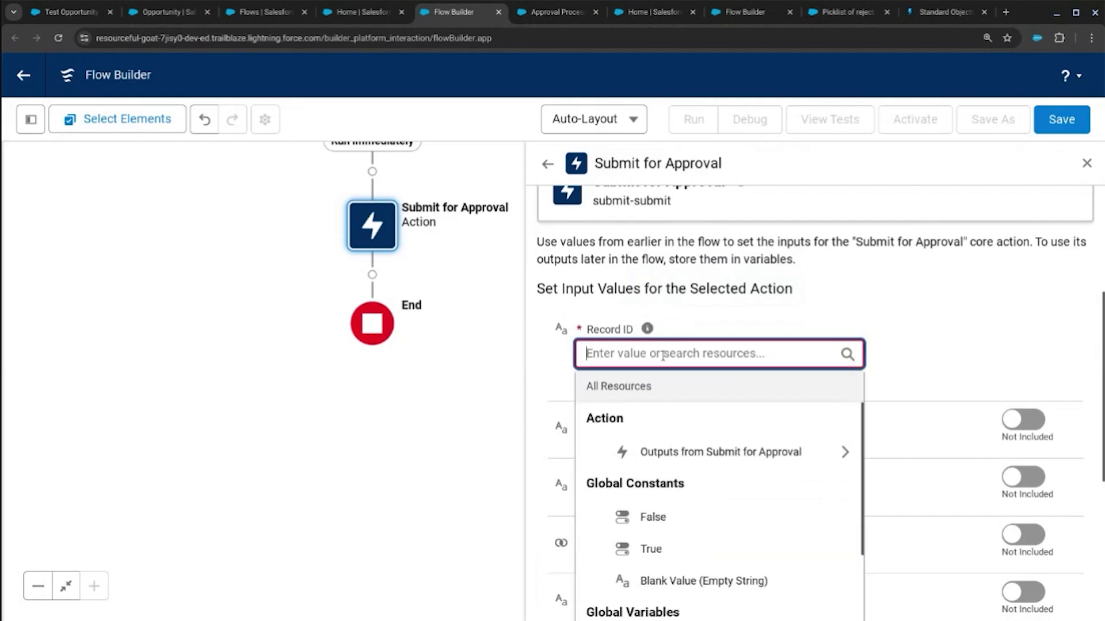
scroll(667, 472, down, 5)
scroll(667, 473, down, 5)
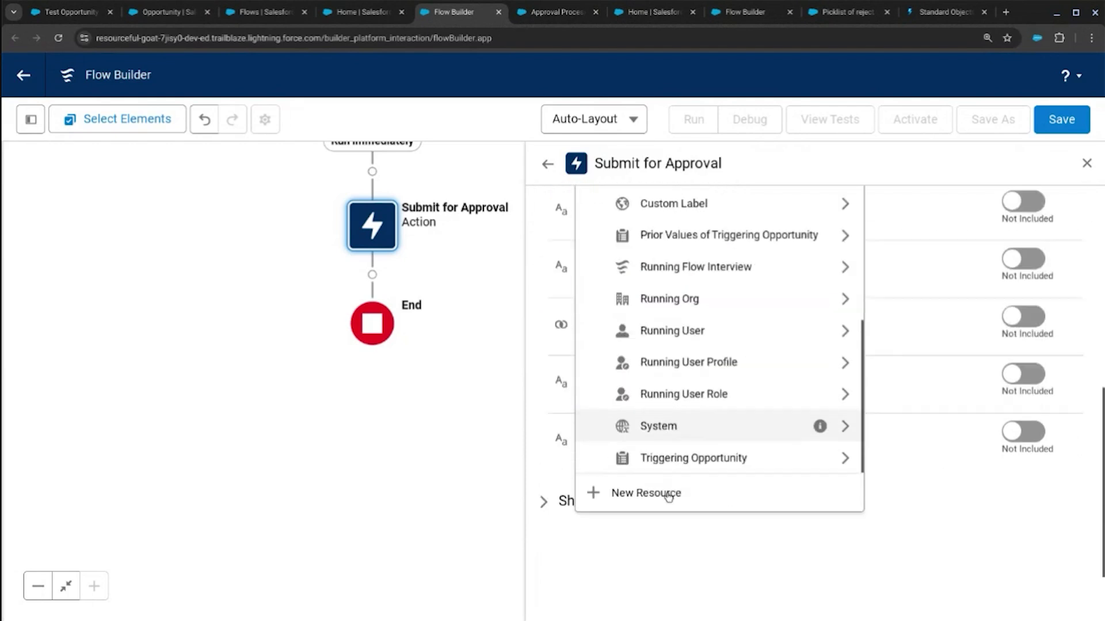
click(684, 377)
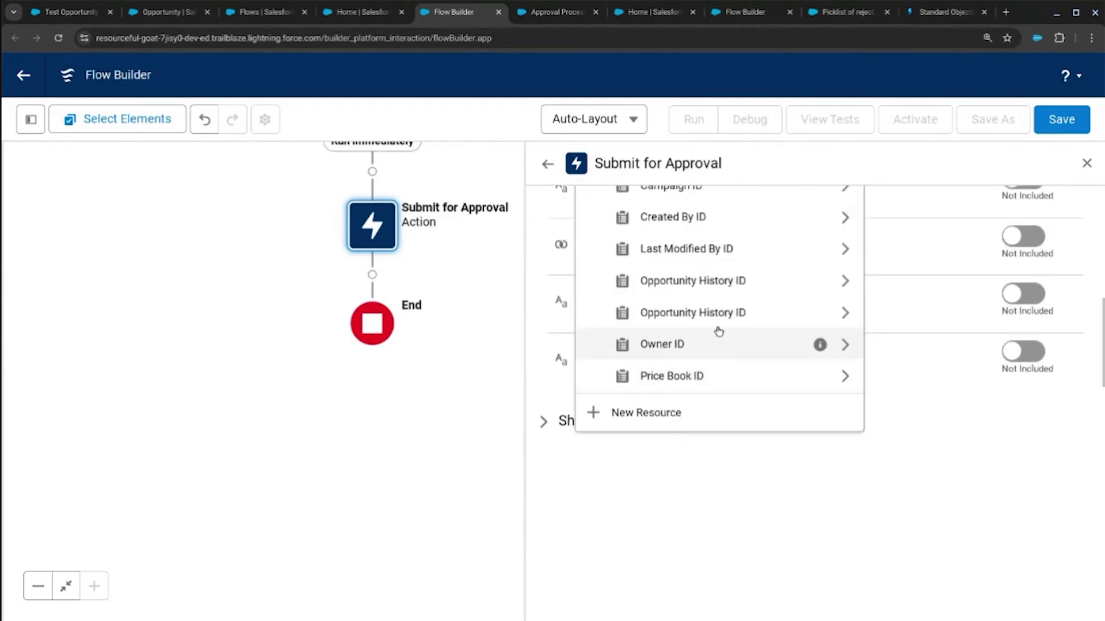
scroll(708, 345, up, 10)
text(Id)
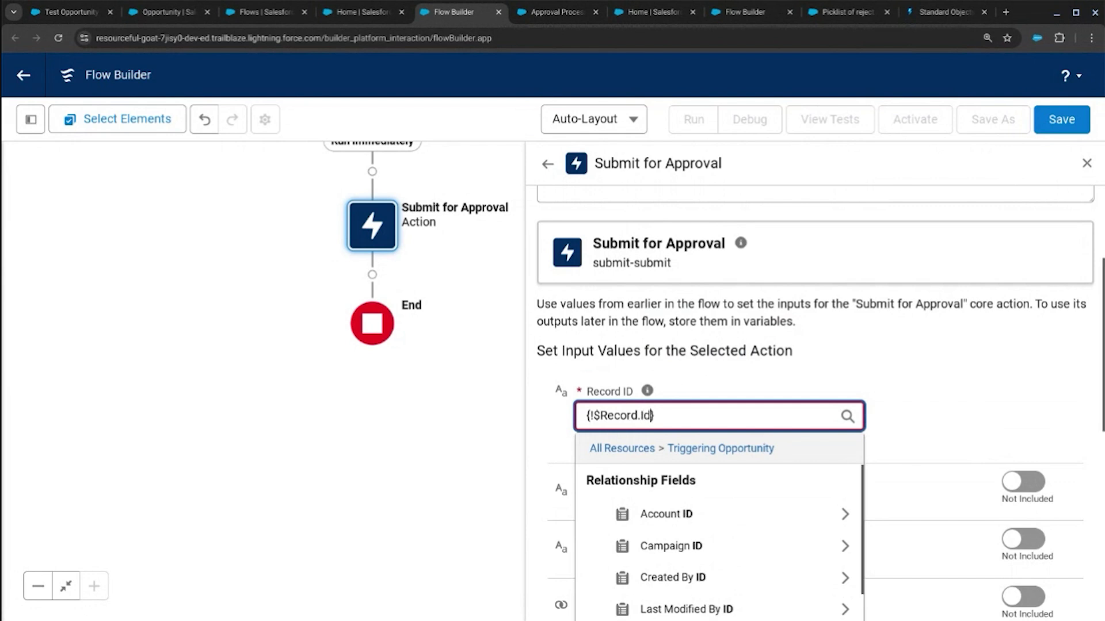
click(863, 387)
scroll(869, 393, down, 2)
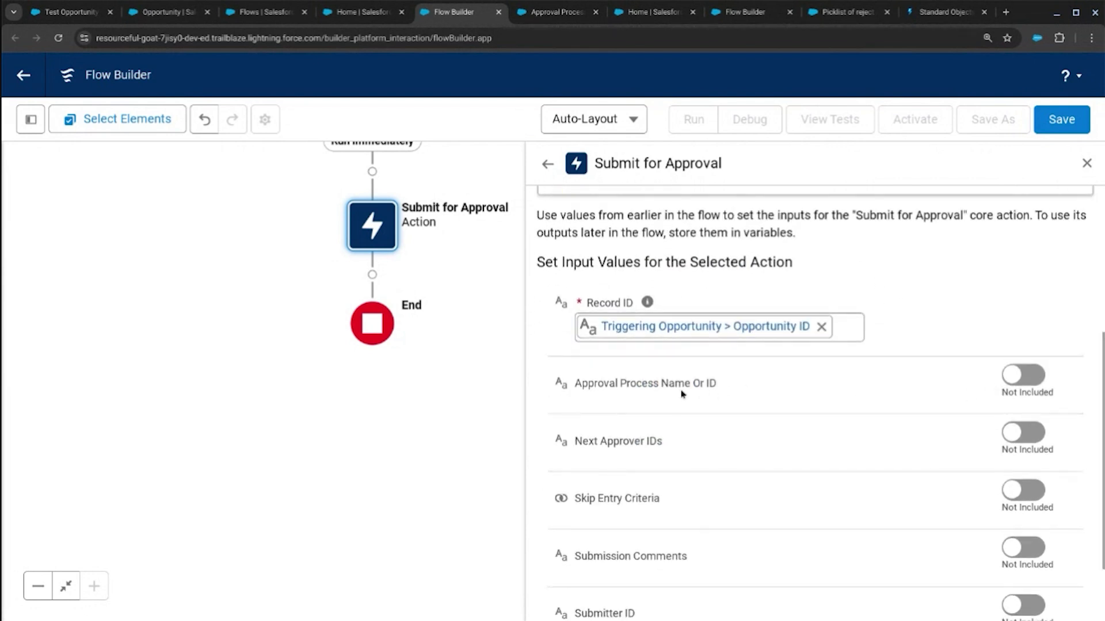
scroll(781, 382, down, 2)
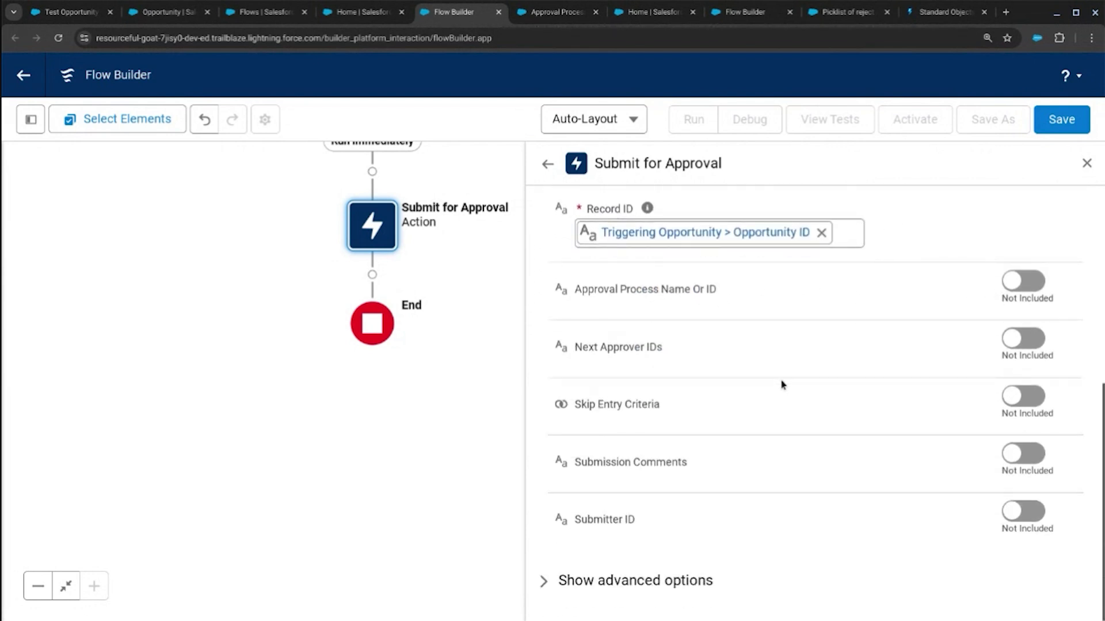
scroll(782, 382, up, 3)
Save the flow with the label Submit for Approval and API name Submit_for_Approval, and activate it
click(1062, 119)
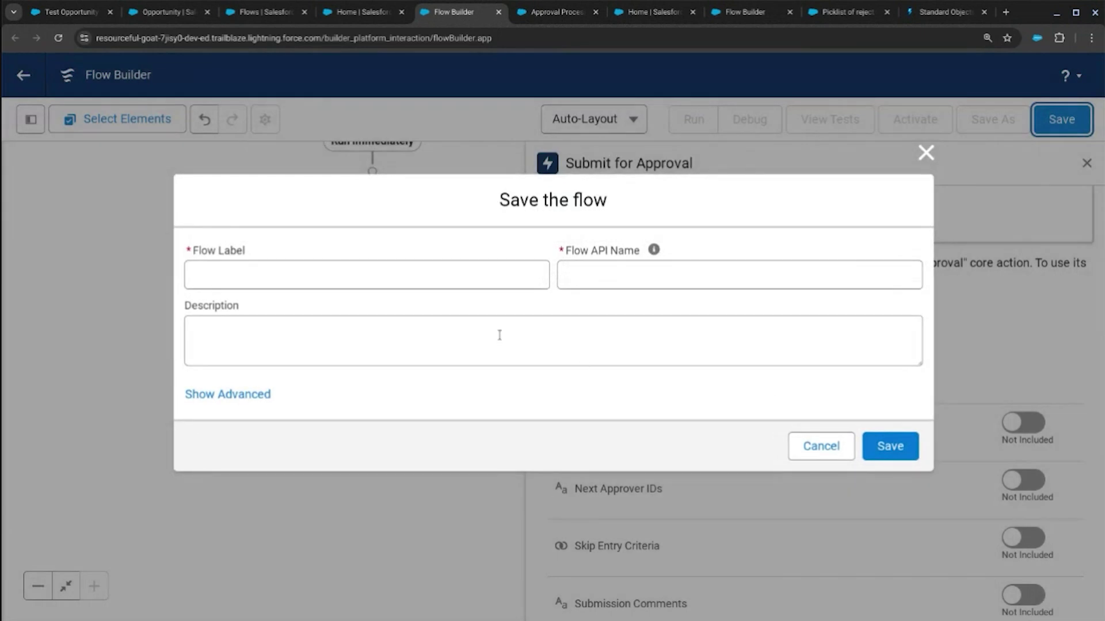
click(410, 264)
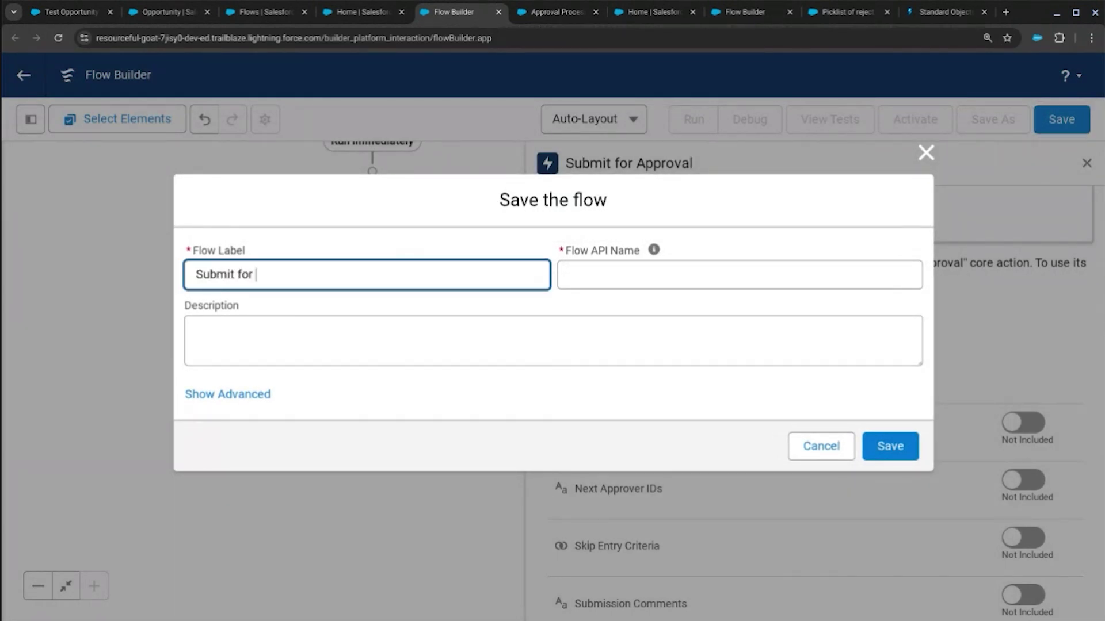
text(Submit for Approval)
key(Tab)
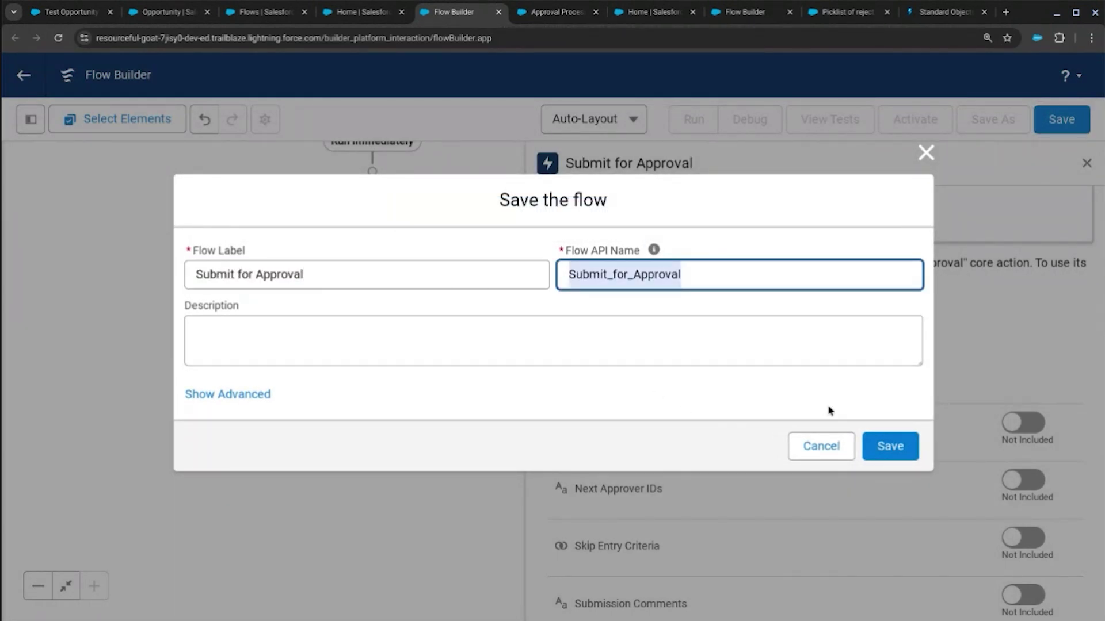
click(890, 447)
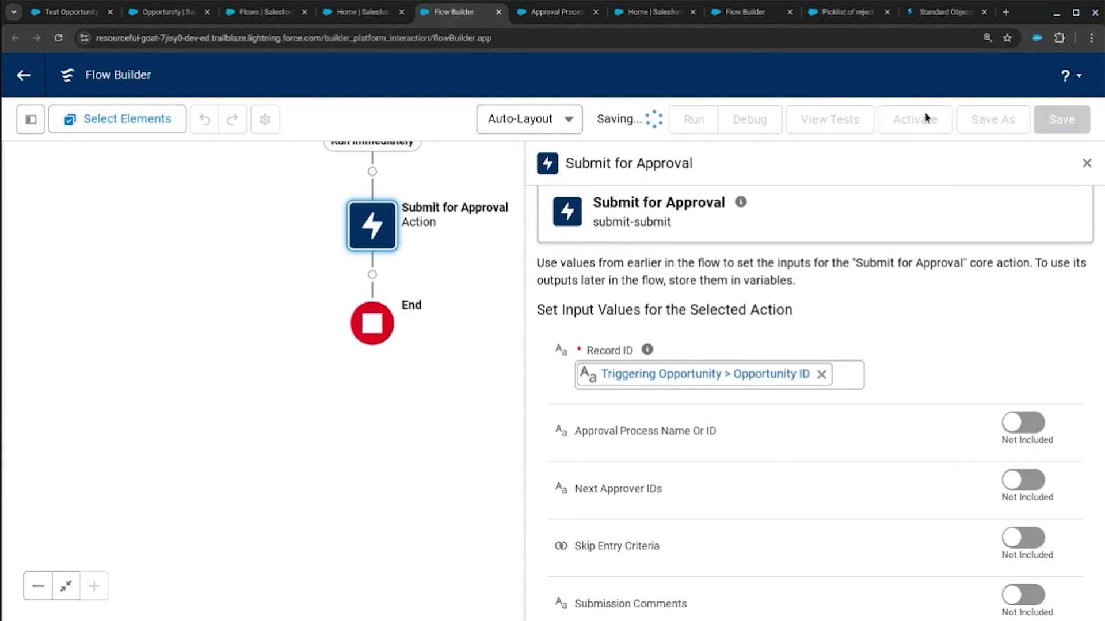
click(923, 120)
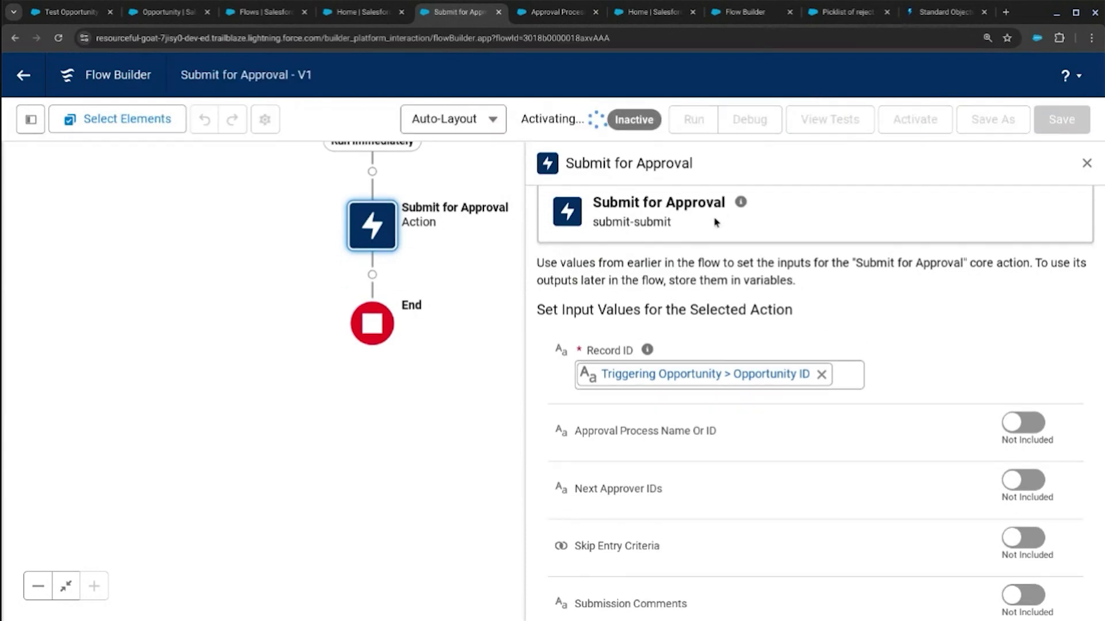
Try to save Test Opportunity 0 with Approval Status set to Submitted, and cancel the edit
click(156, 9)
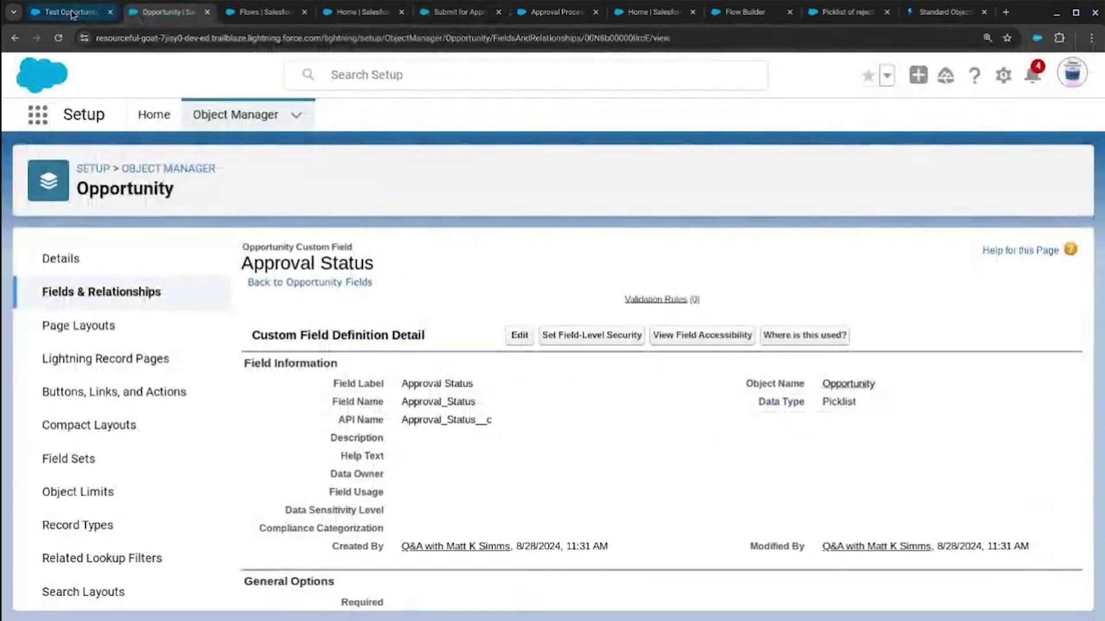
click(71, 11)
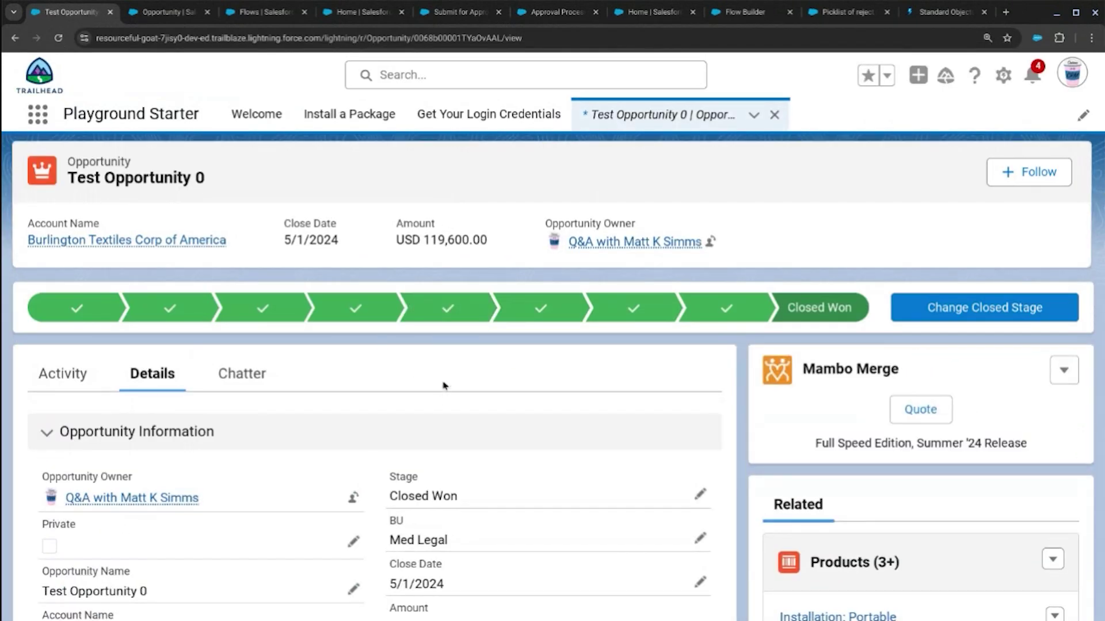
scroll(443, 386, down, 5)
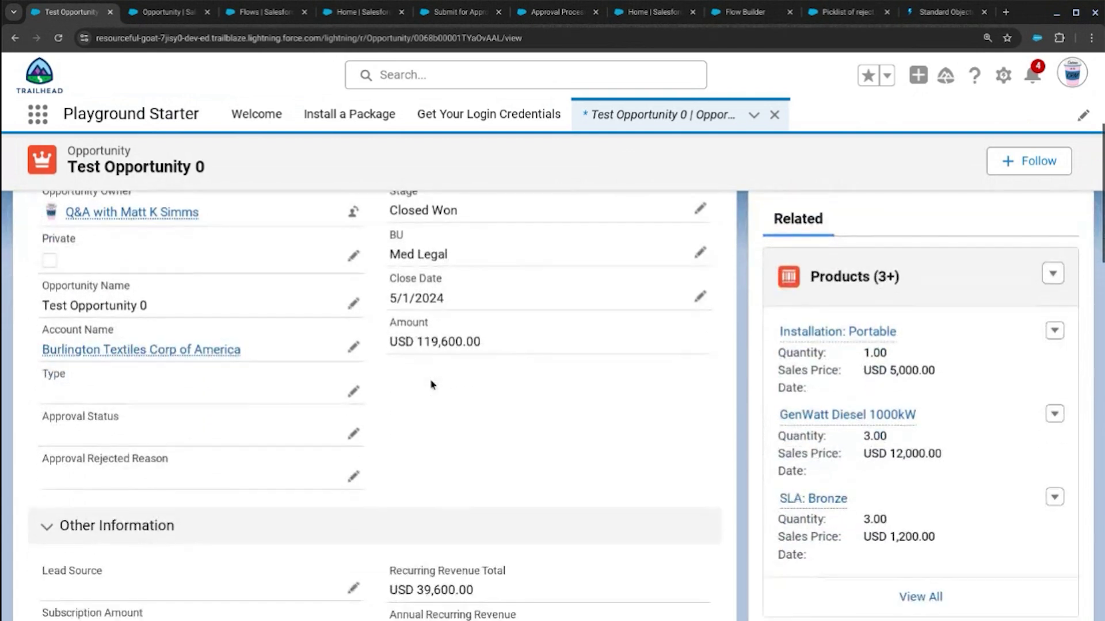
click(354, 434)
click(300, 495)
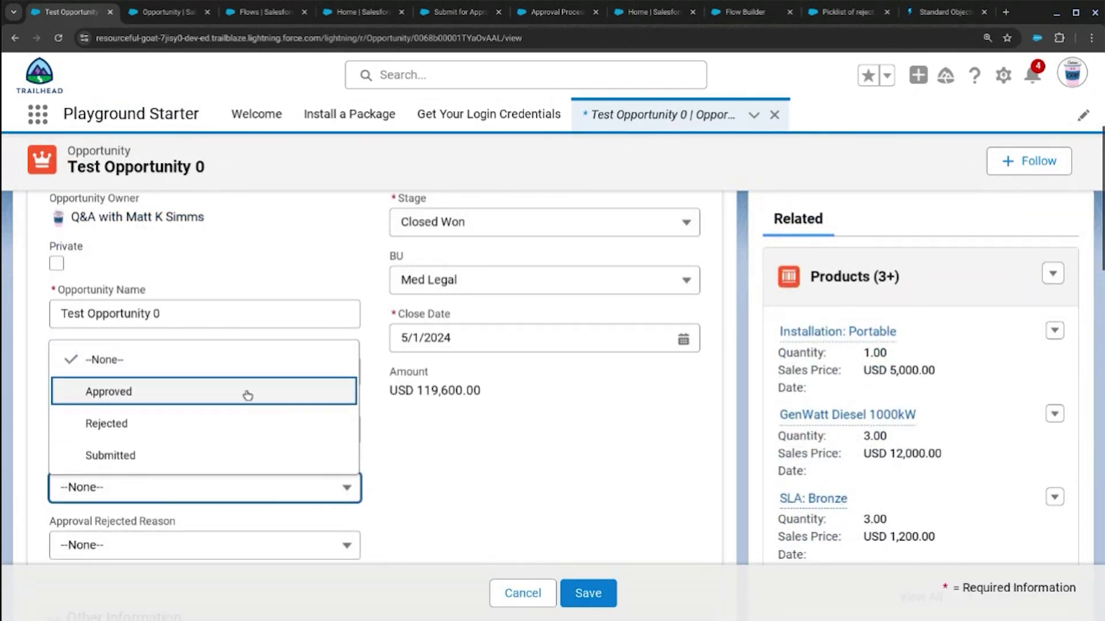
click(246, 393)
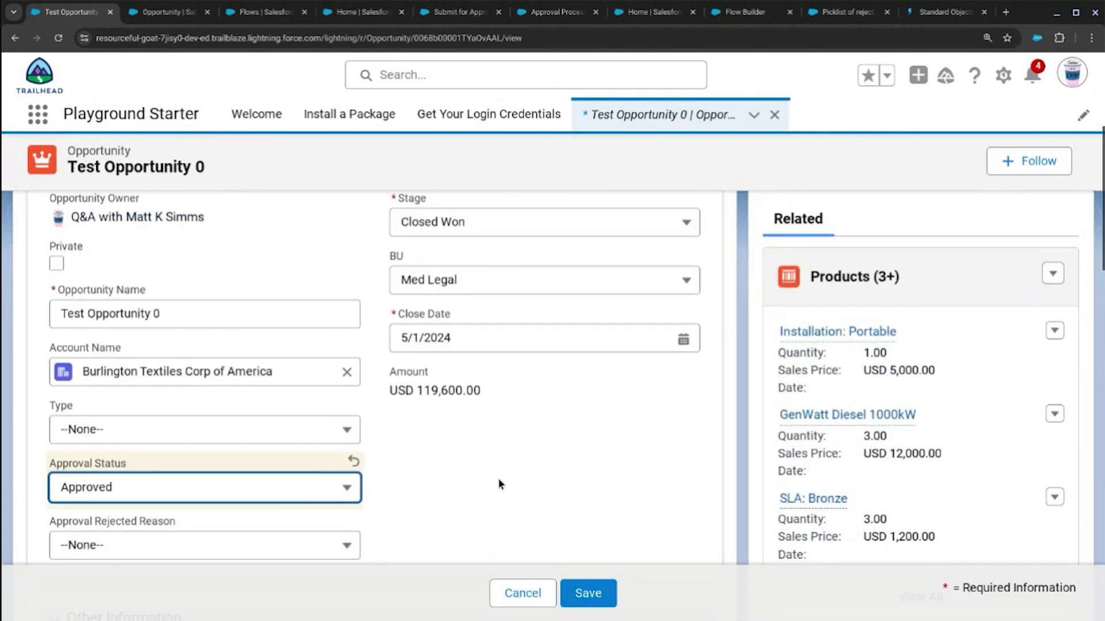
click(288, 486)
click(275, 460)
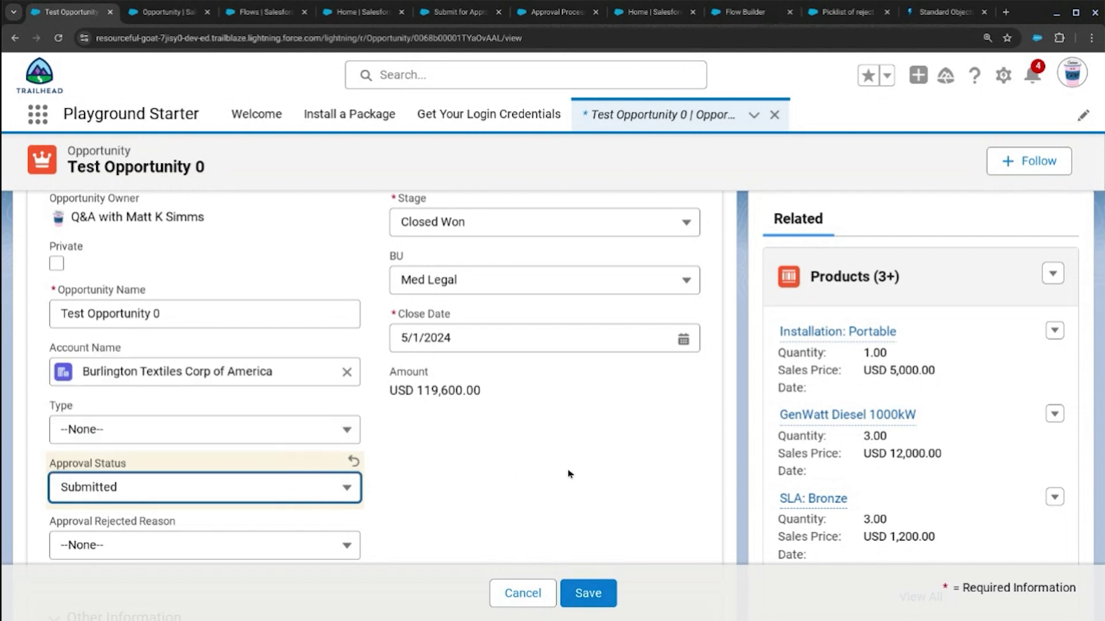
click(547, 481)
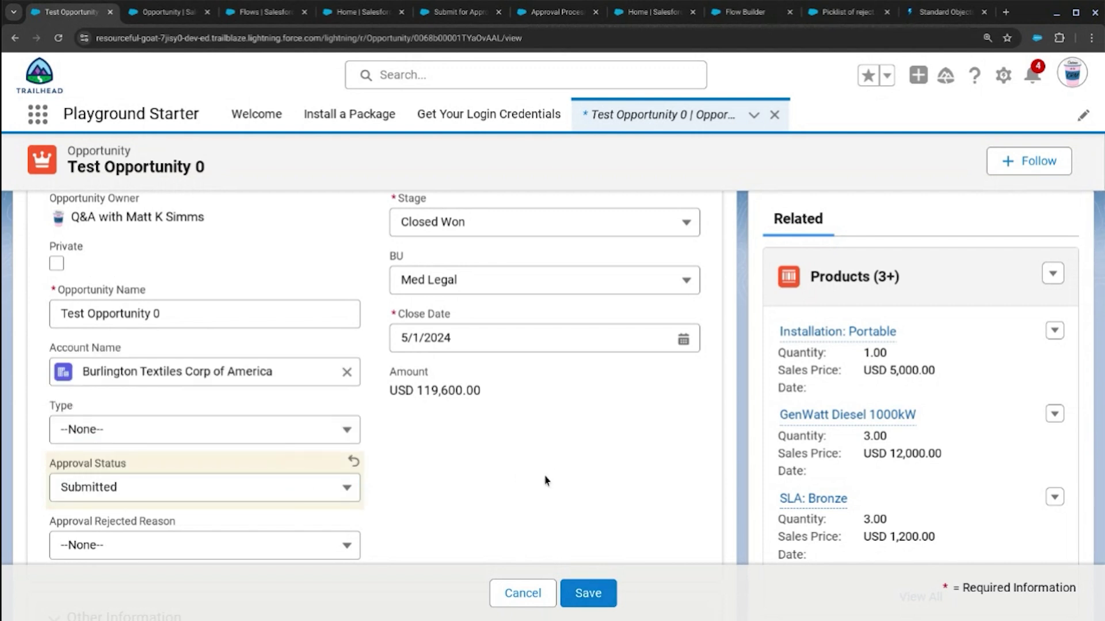
click(583, 600)
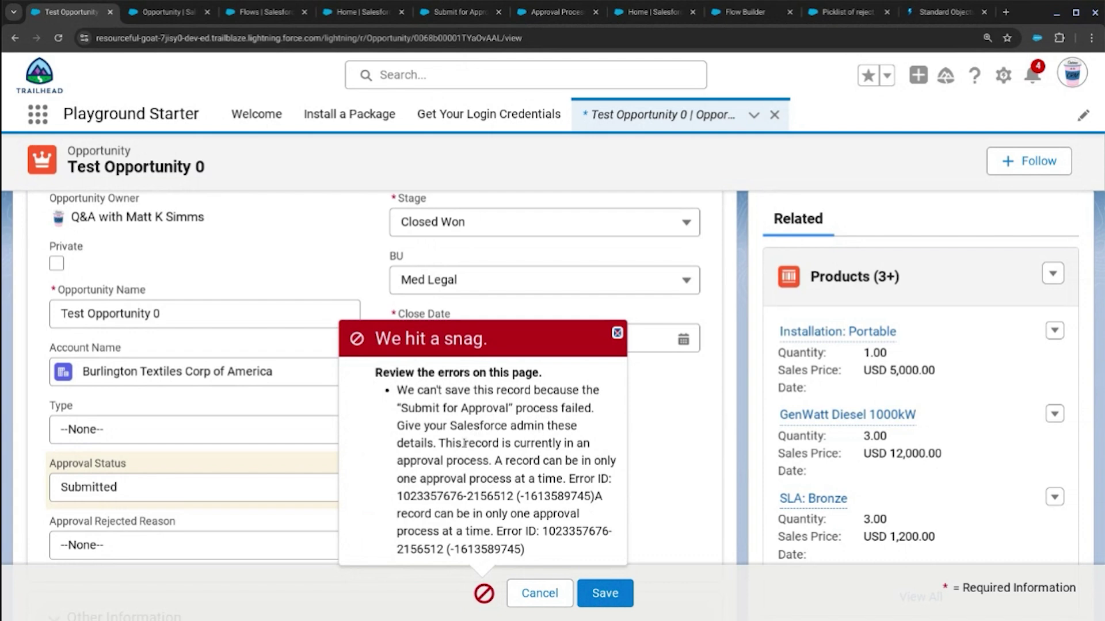
click(539, 593)
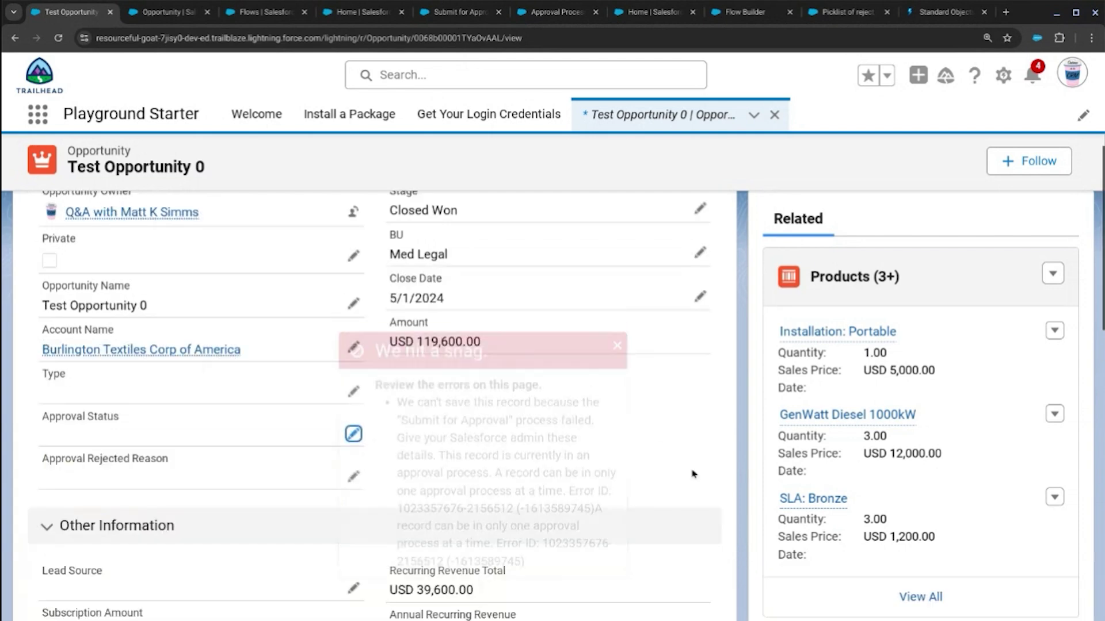
scroll(632, 427, down, 5)
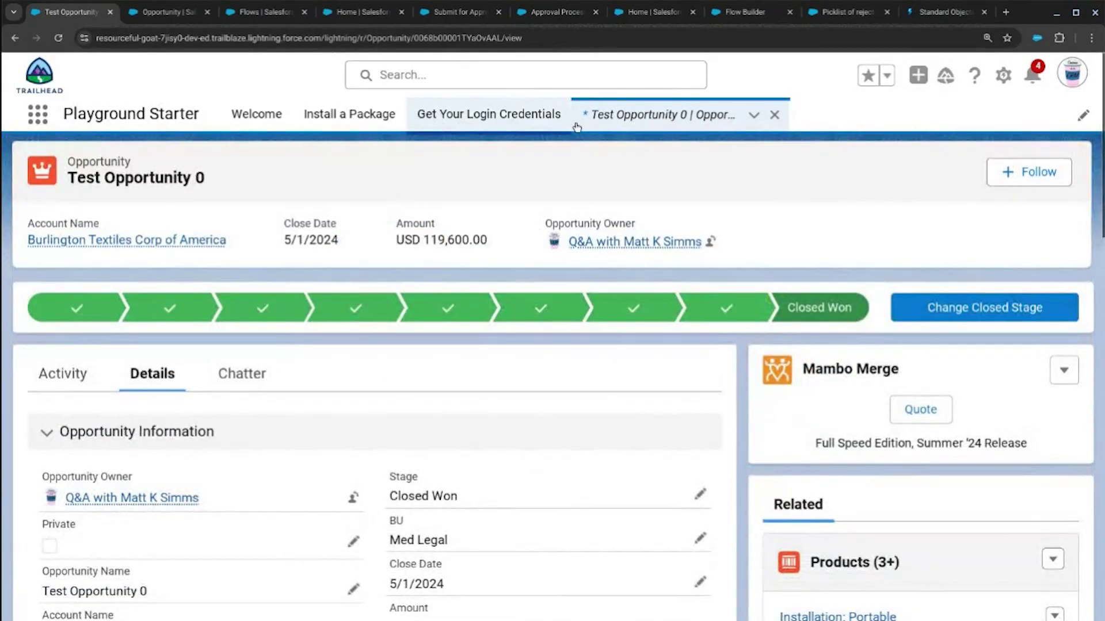
click(268, 111)
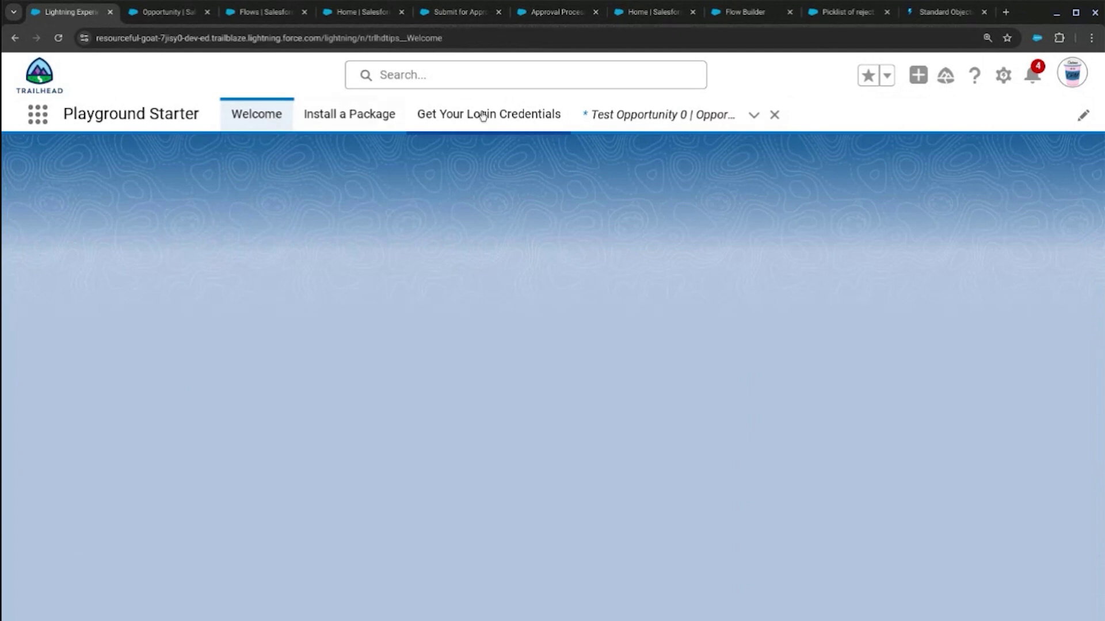
click(656, 114)
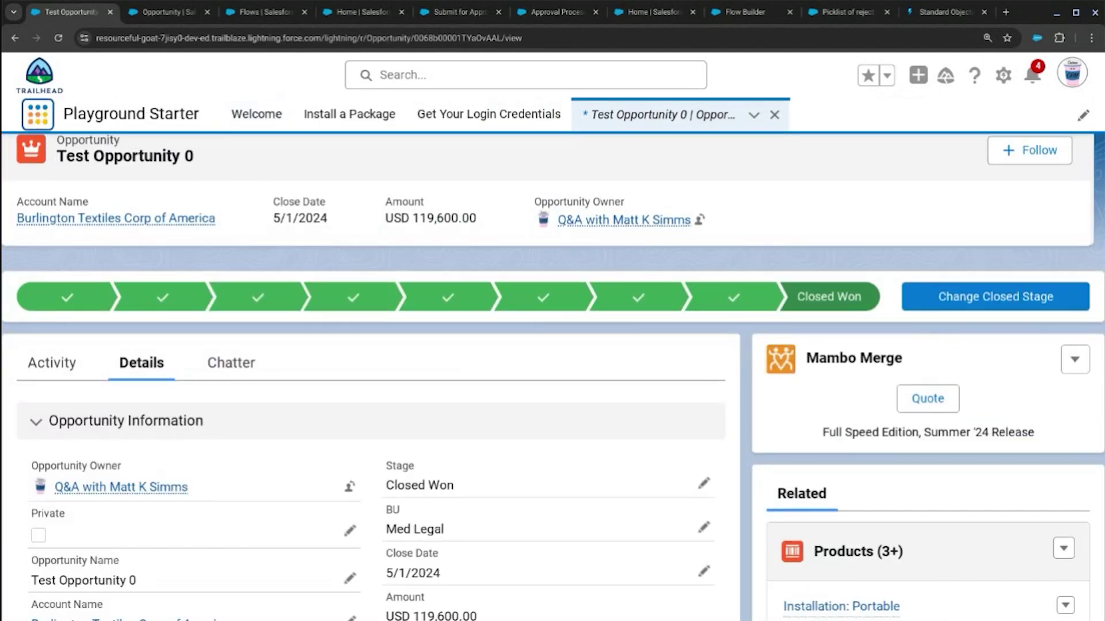
Go to Opportunities, switch to the All Opportunities list view and open Dickenson Mobile Generators
click(38, 113)
text(opp)
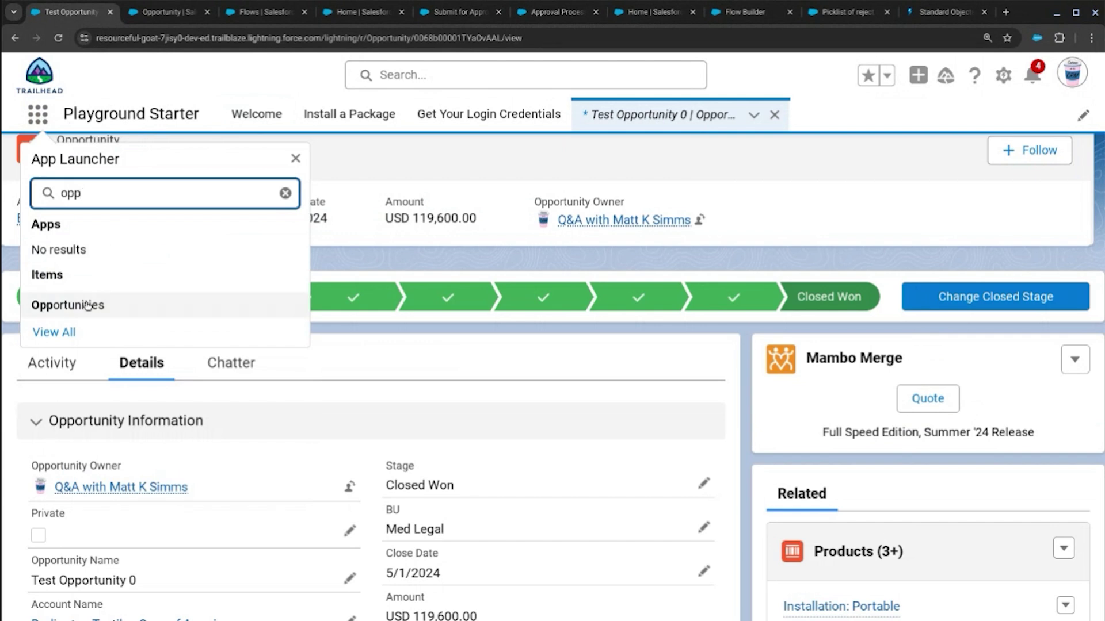
click(131, 299)
click(138, 175)
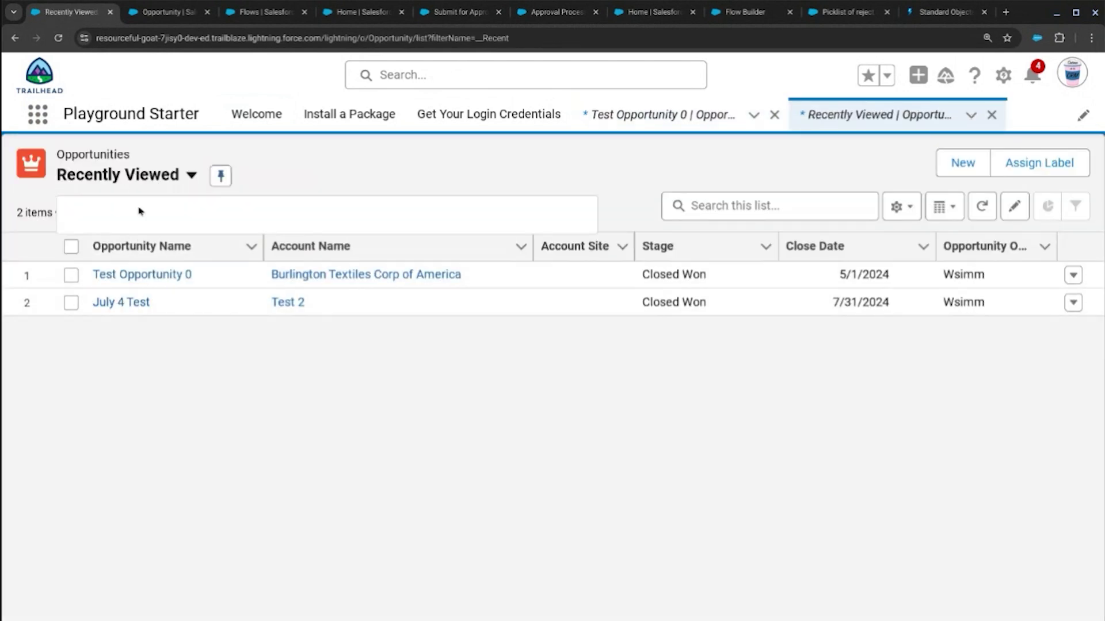
click(207, 286)
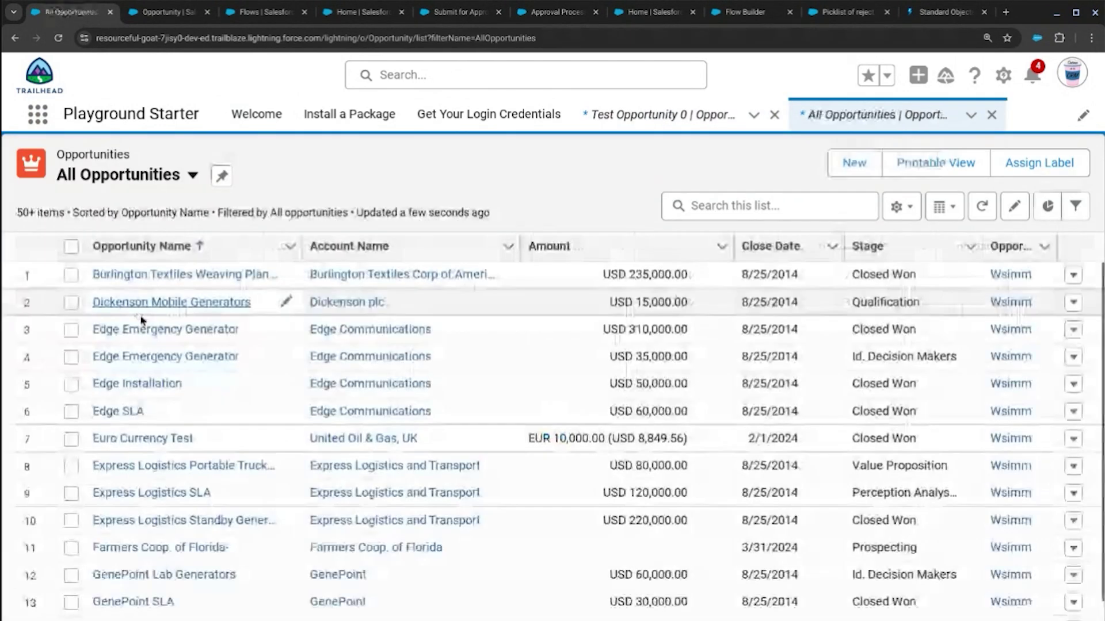
click(155, 304)
Try to save Dickenson Mobile Generators with its Approval Status set to Submitted
scroll(252, 387, down, 4)
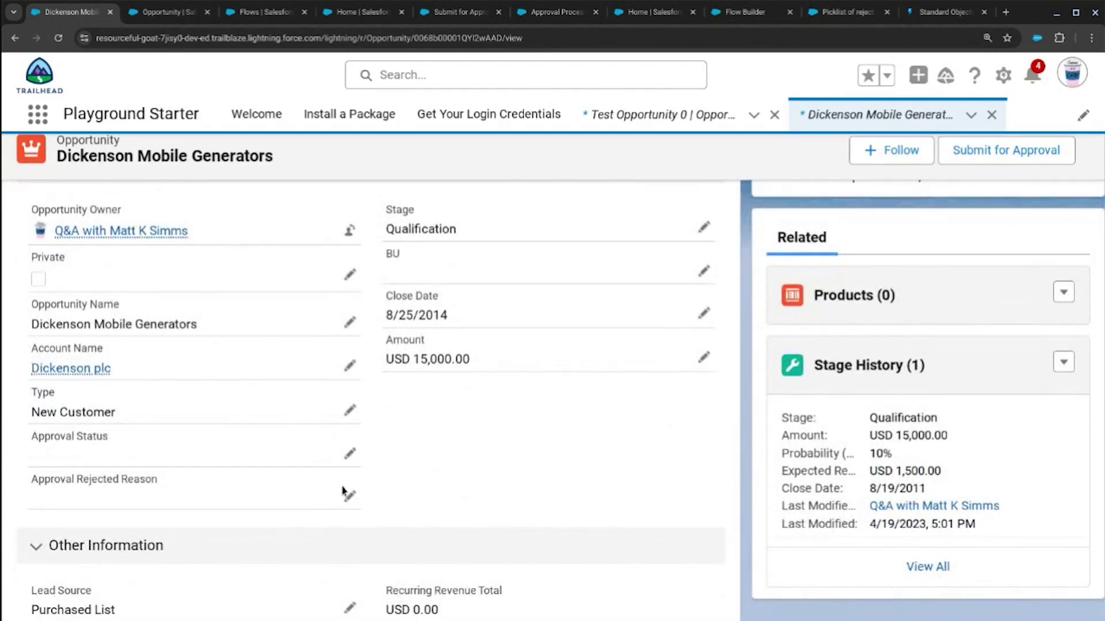
click(349, 456)
click(280, 505)
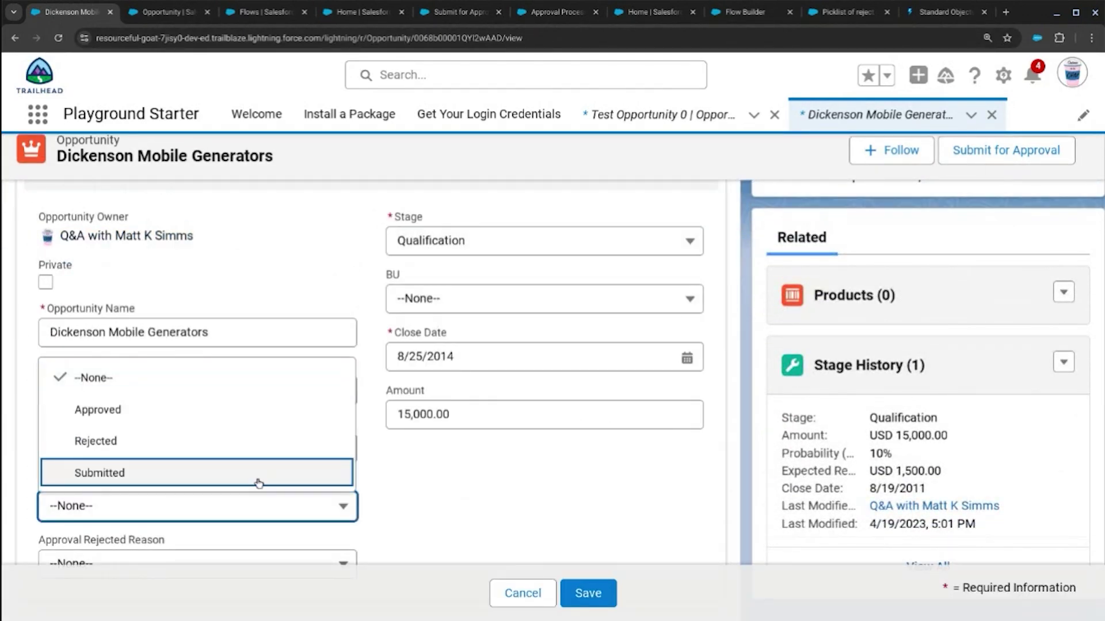
click(258, 473)
click(592, 588)
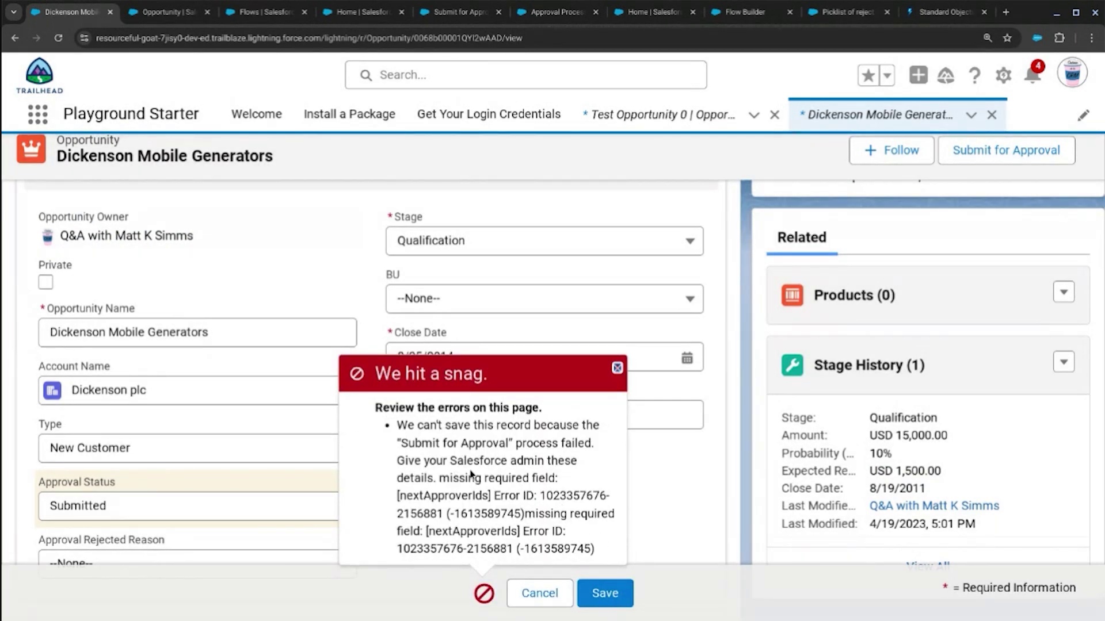
Examine the required field named in the save error, dismiss the message and return to the Submit for Approval flow
double_click(472, 495)
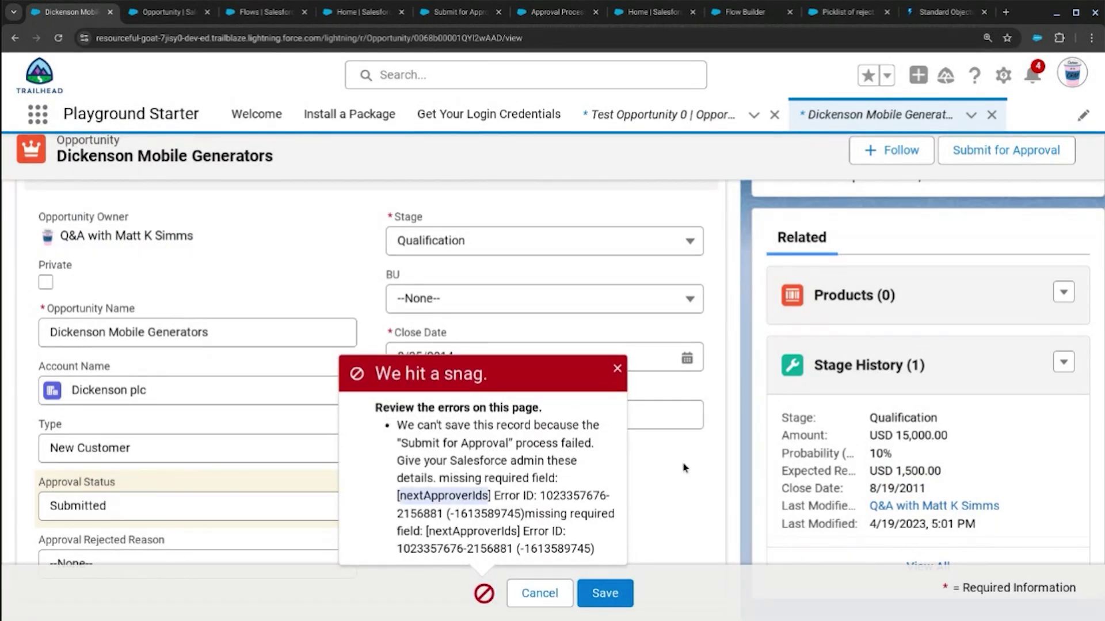
click(617, 368)
click(492, 20)
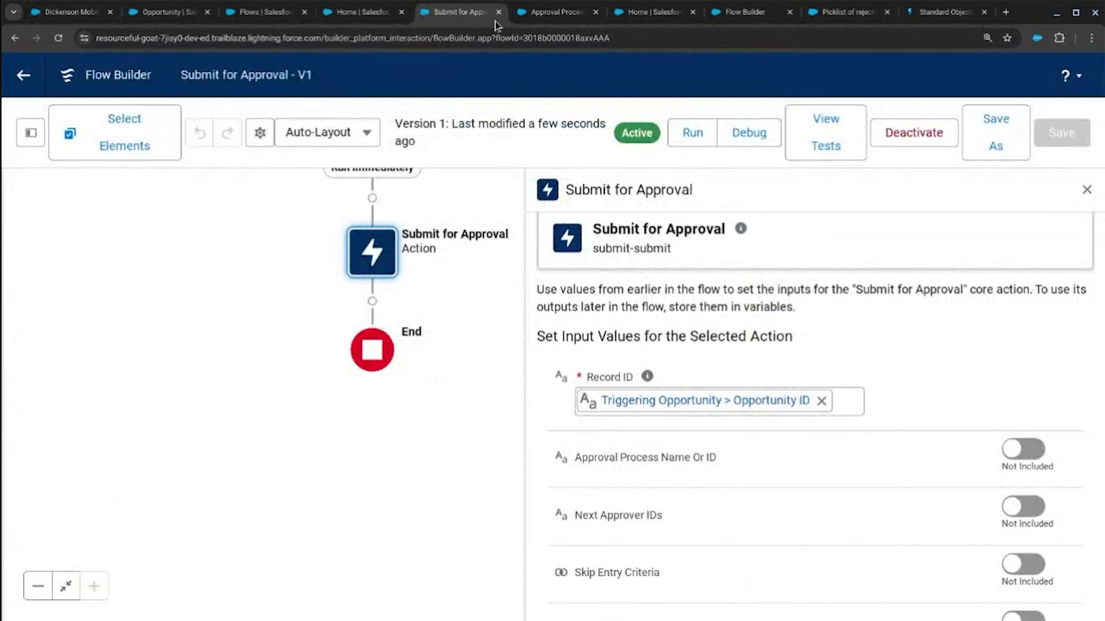
Edit the Opportunity Approval Process so the Next Automated Approver is determined by Manager
click(552, 11)
scroll(492, 427, down, 5)
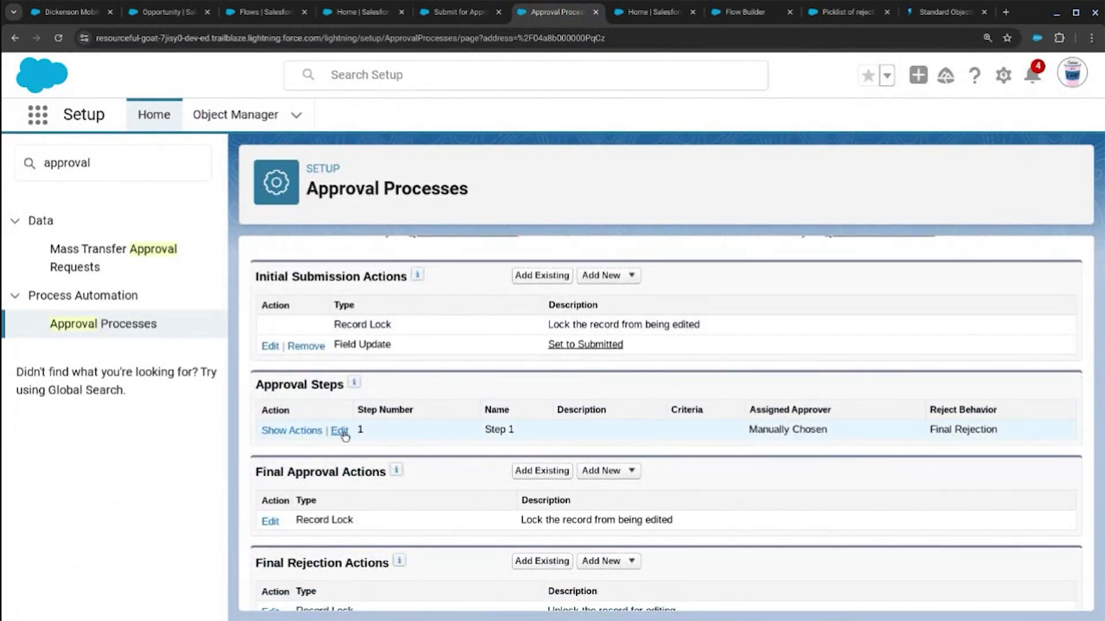
scroll(344, 436, up, 5)
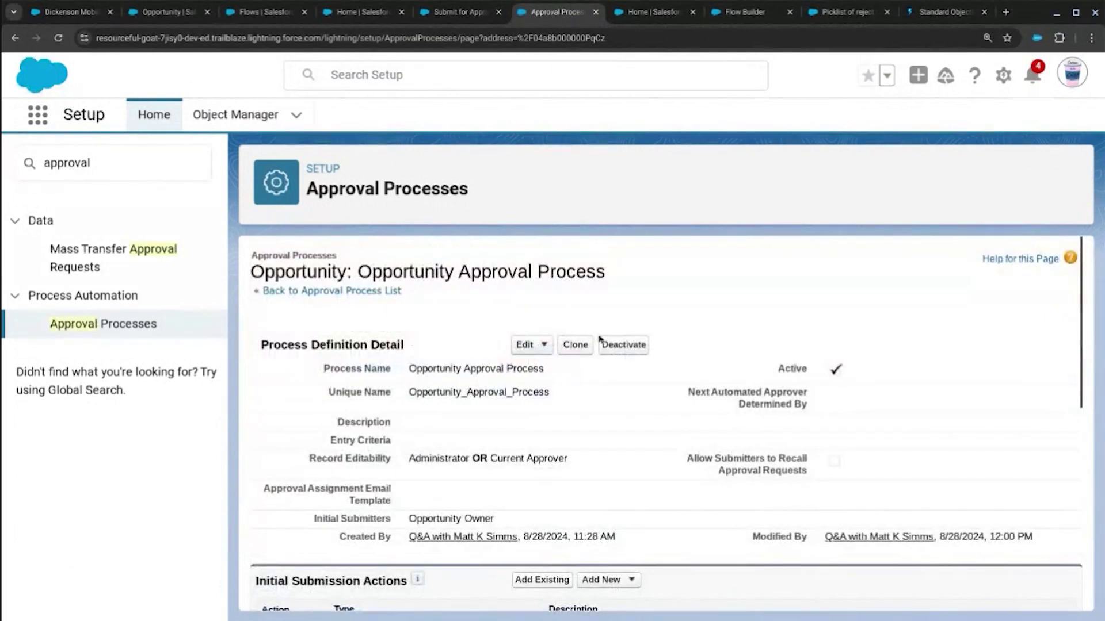
click(515, 348)
click(563, 363)
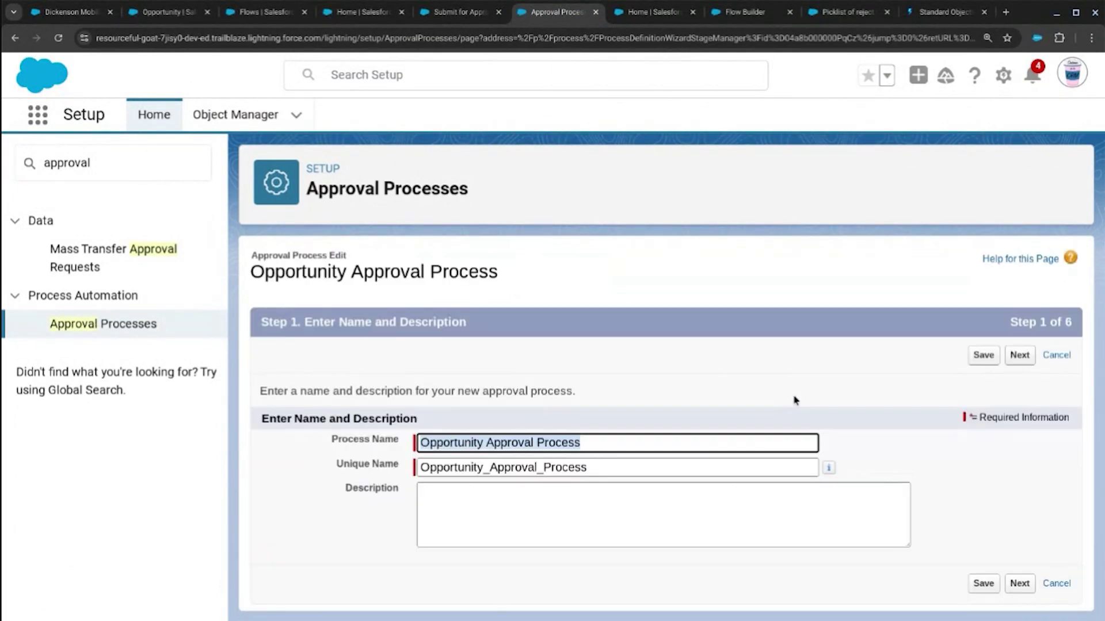
click(1022, 584)
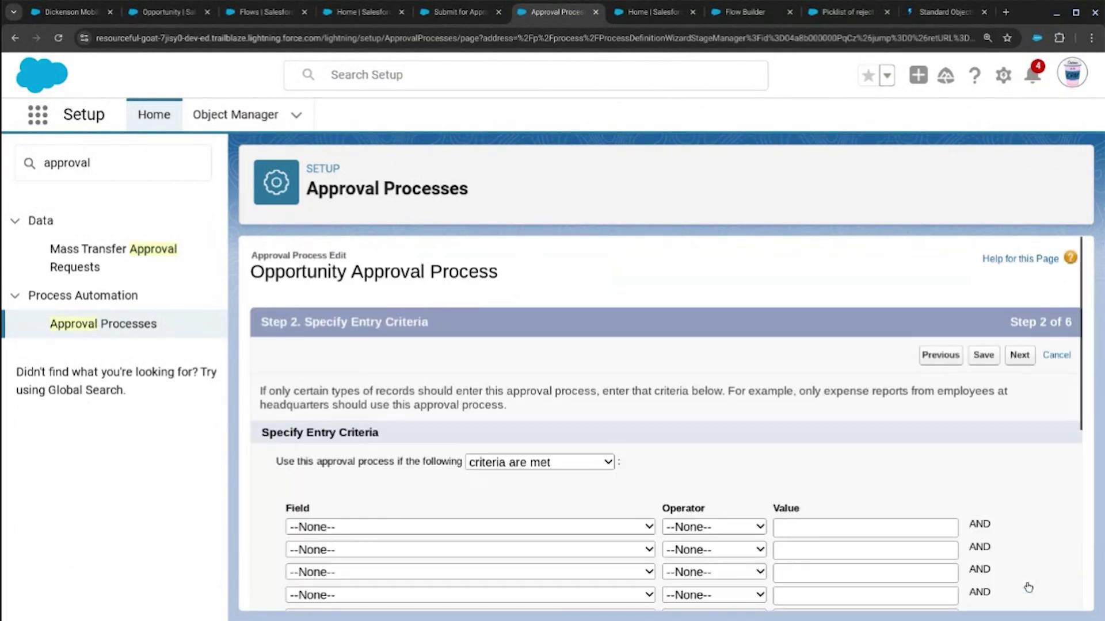
scroll(1016, 541, down, 2)
click(1010, 594)
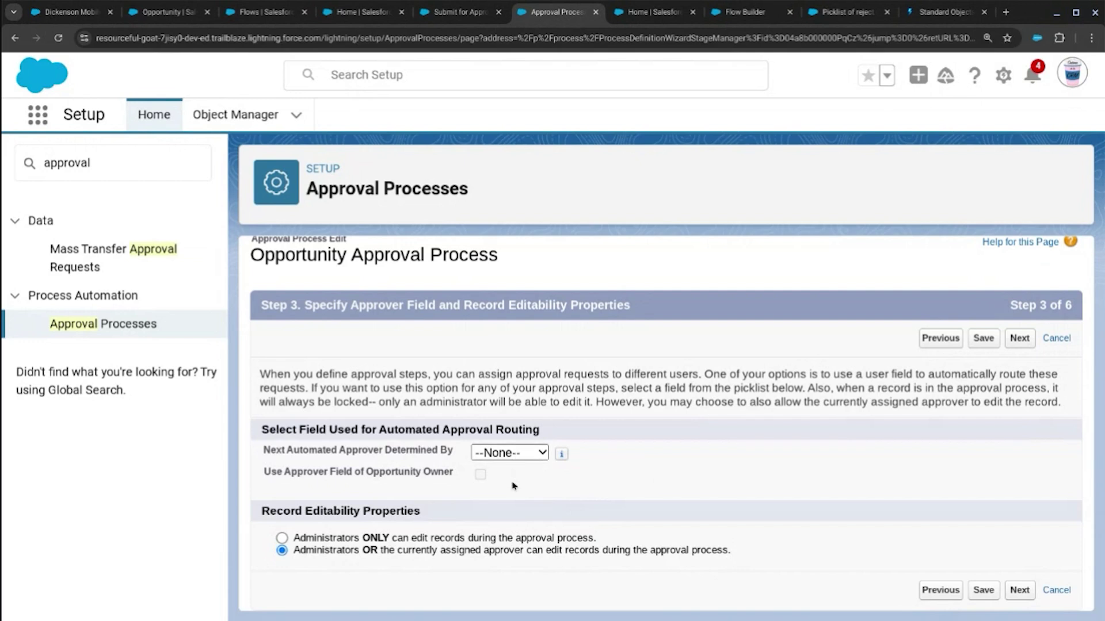
click(509, 536)
click(1019, 591)
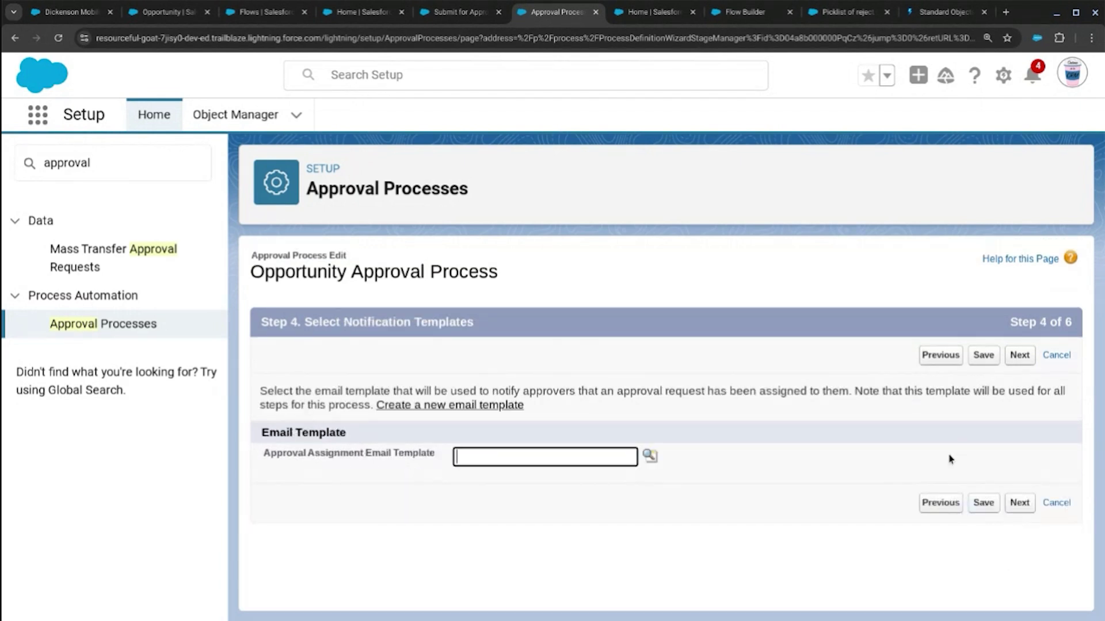
Set the approval assignment email template to Commerce Reorder Portal: Invitation and add Amount to the approval page fields
click(649, 455)
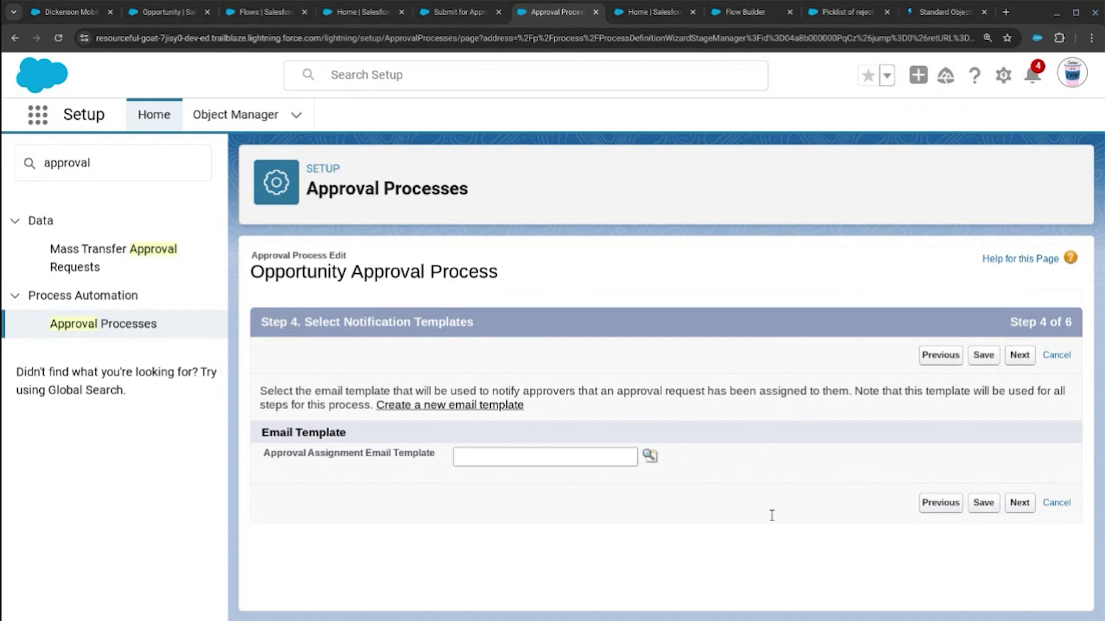
click(767, 582)
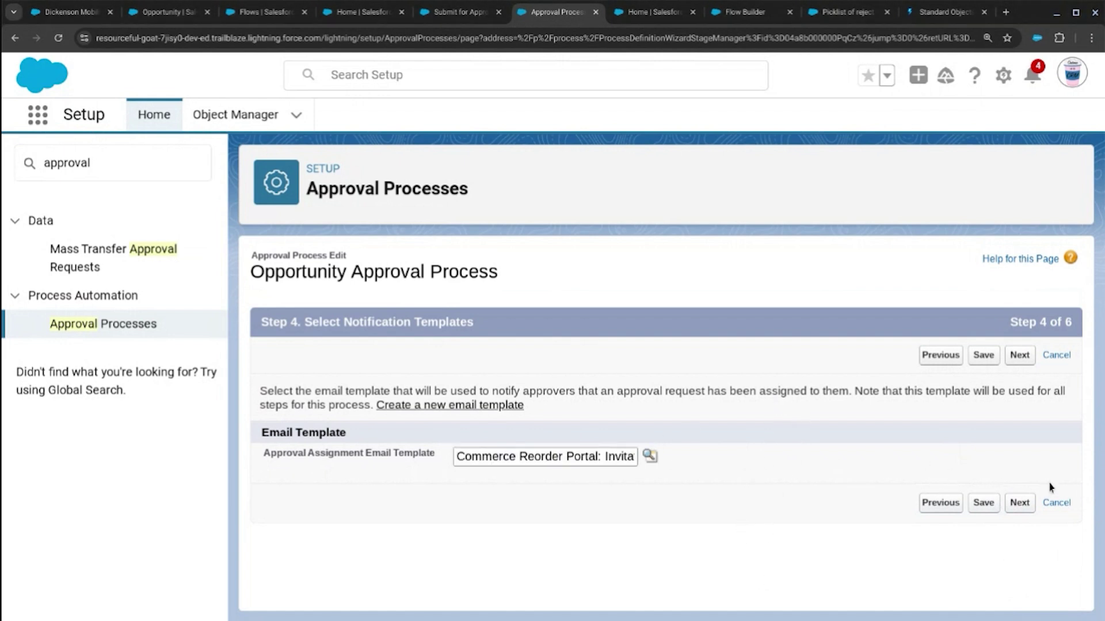
scroll(915, 454, down, 3)
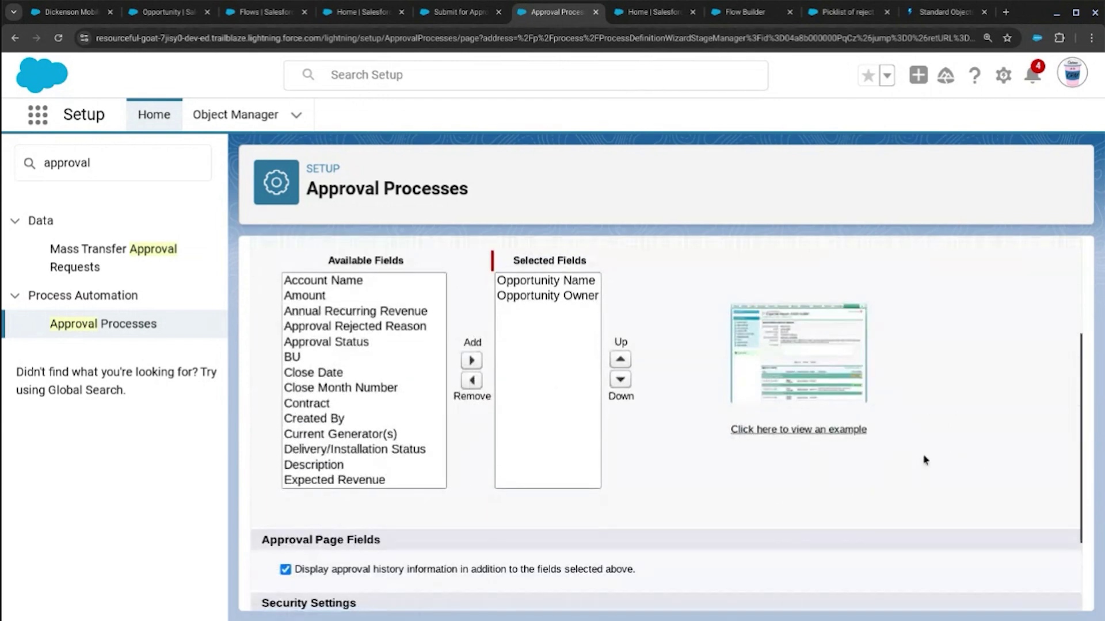
click(362, 296)
click(471, 361)
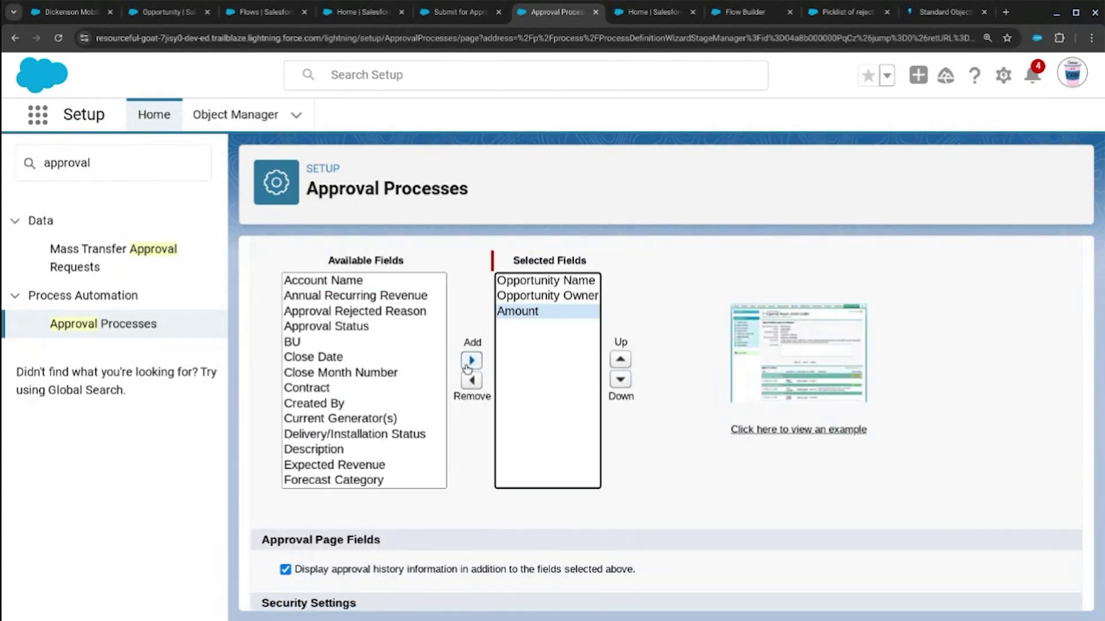
Try to allow approvers to access the approval page externally from a wireless-enabled mobile device
scroll(886, 483, down, 3)
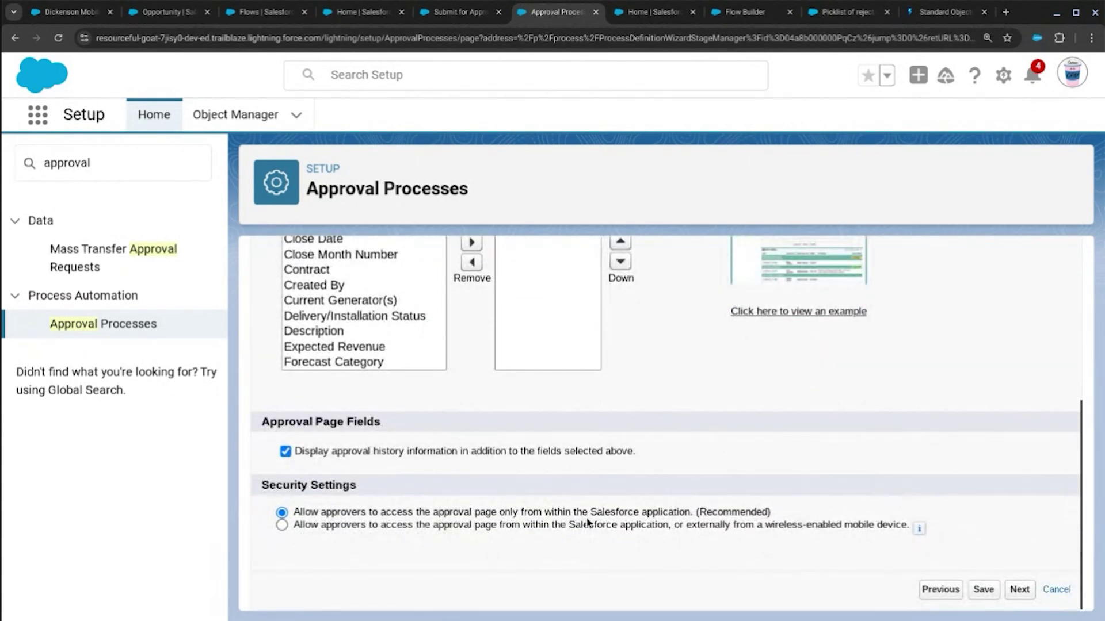
click(791, 527)
click(1020, 590)
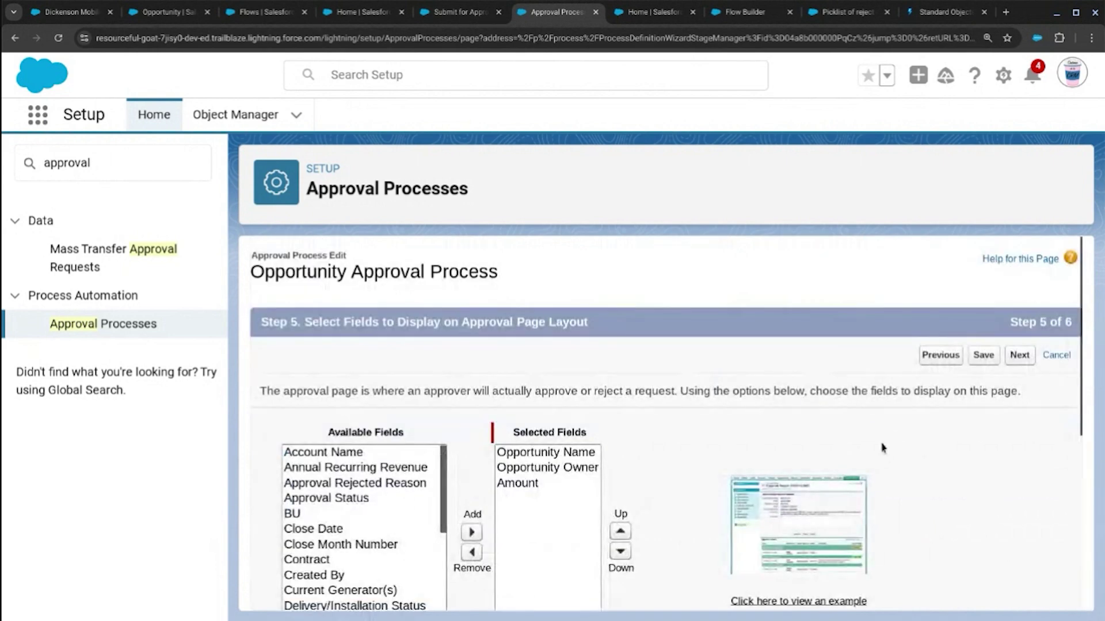
Restrict approval page access to within the Salesforce application and save the Opportunity Approval Process
scroll(880, 444, down, 5)
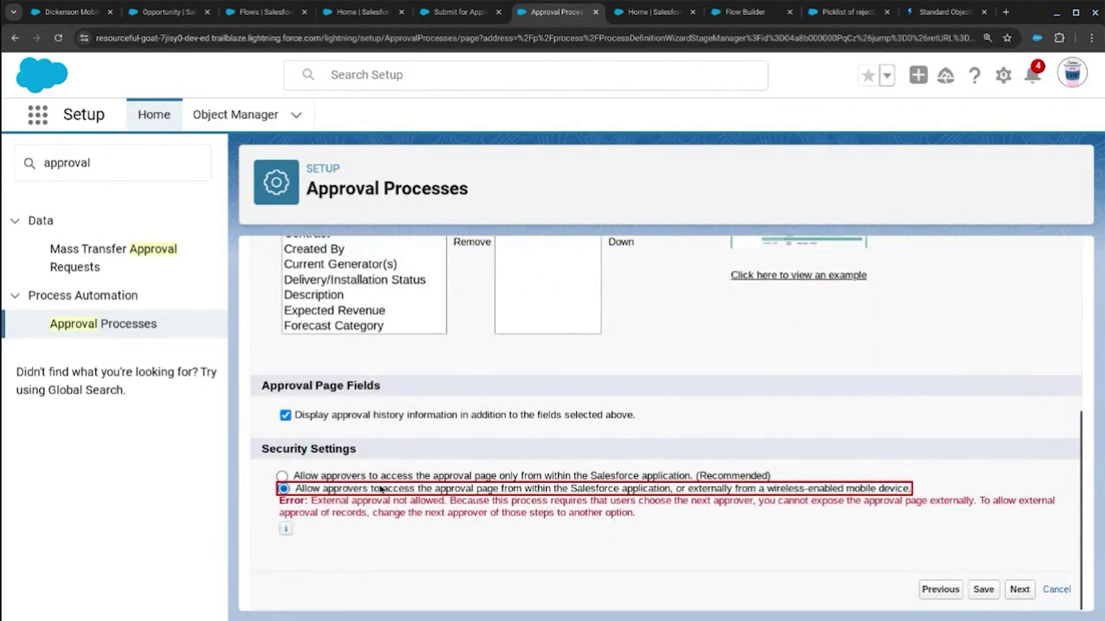
click(370, 477)
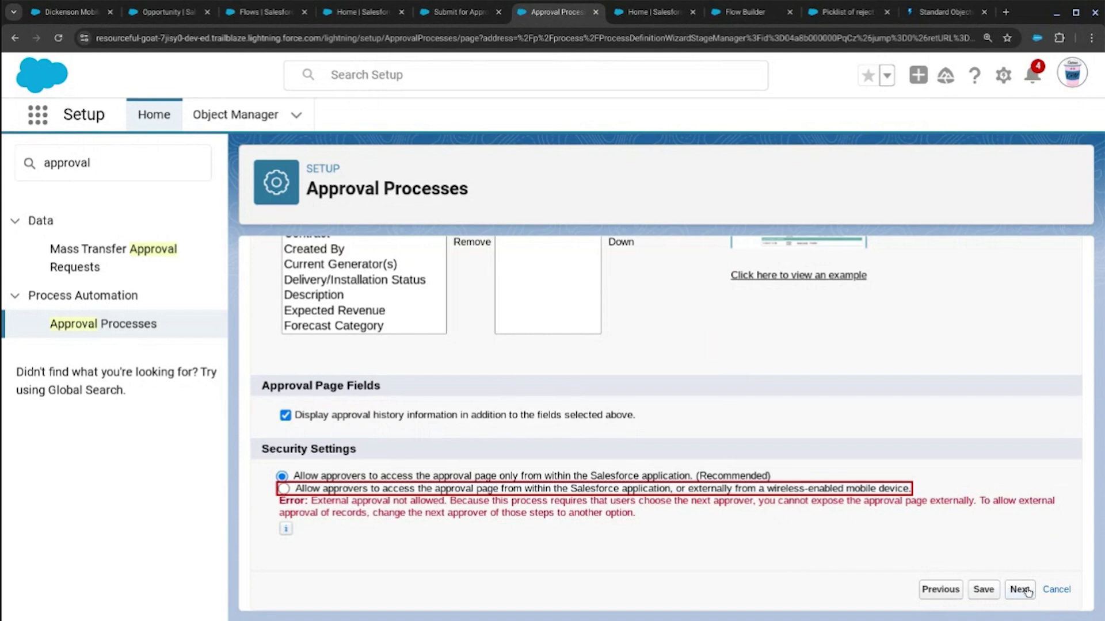
scroll(972, 402, down, 2)
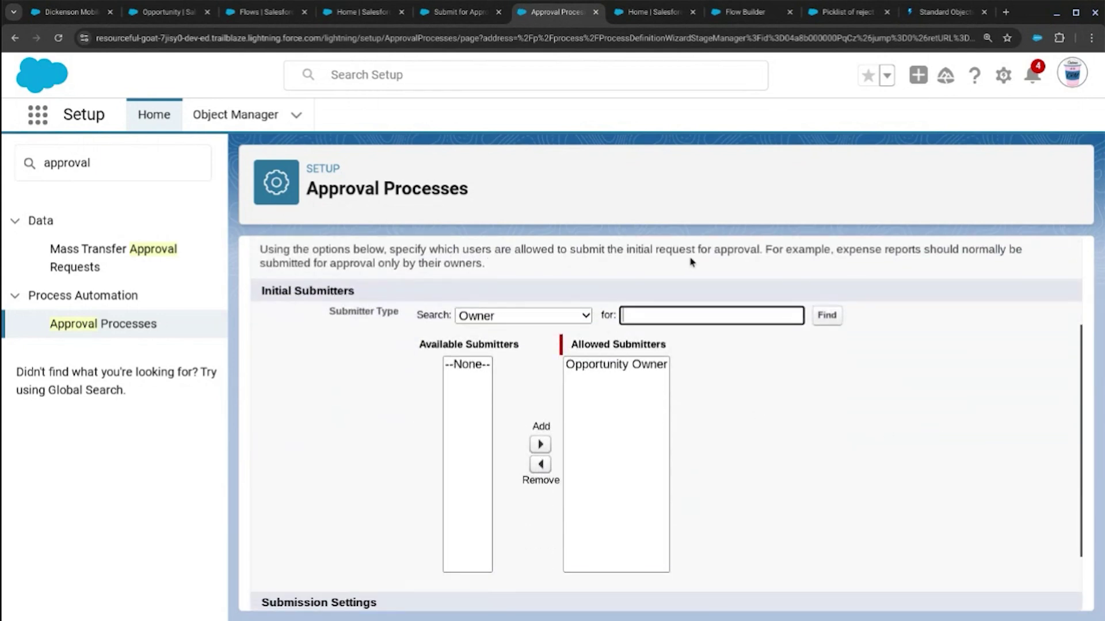
scroll(1023, 591, down, 2)
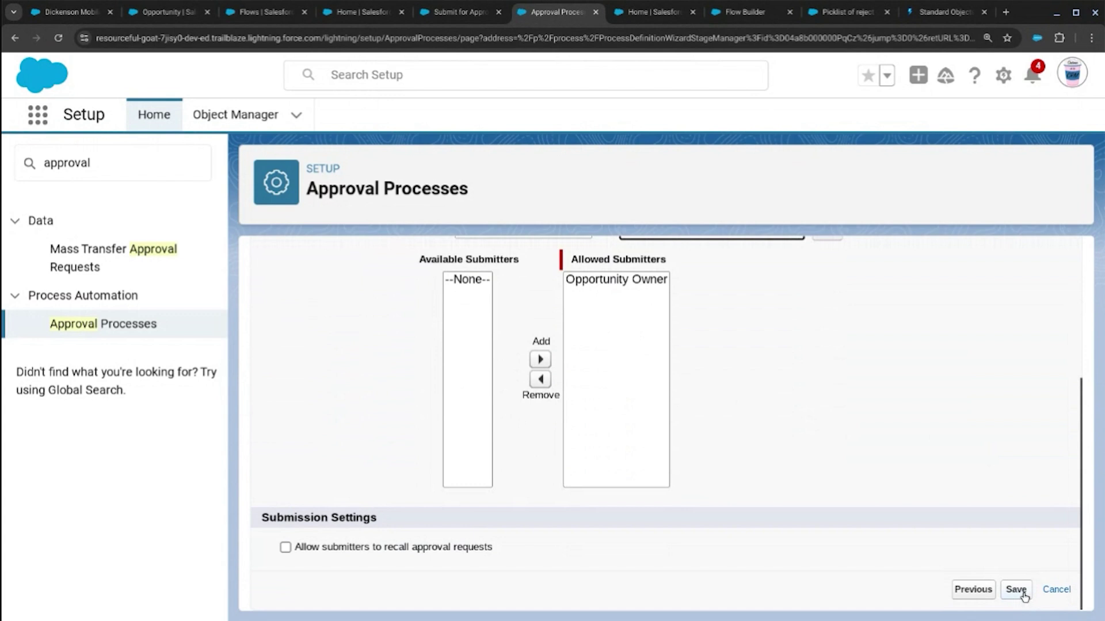
click(1016, 590)
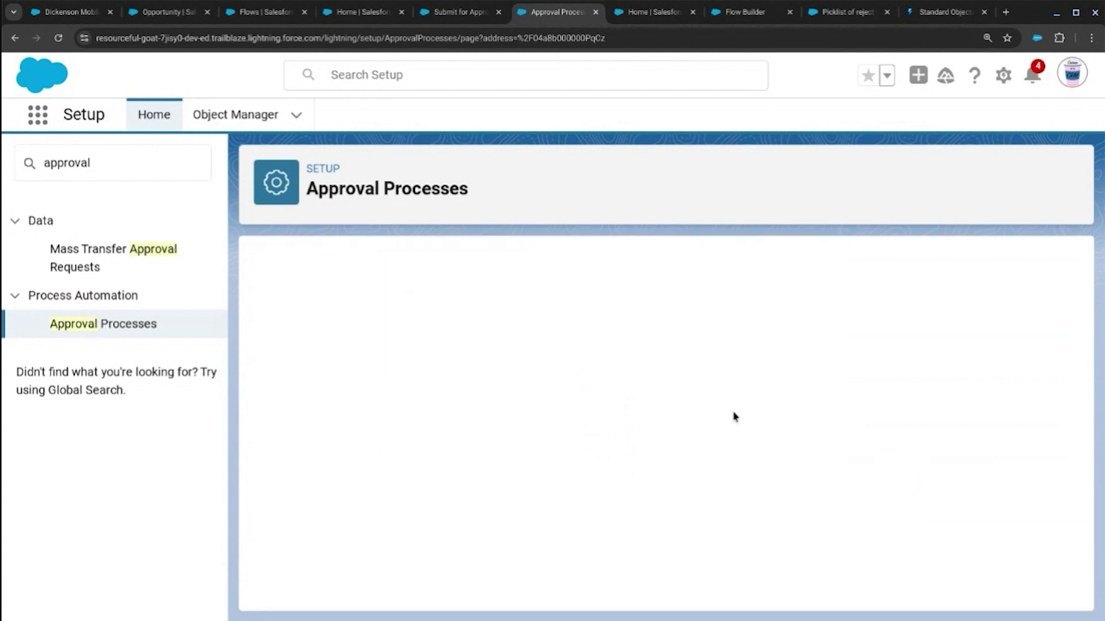
Open the user who created the approval process for editing
click(113, 162)
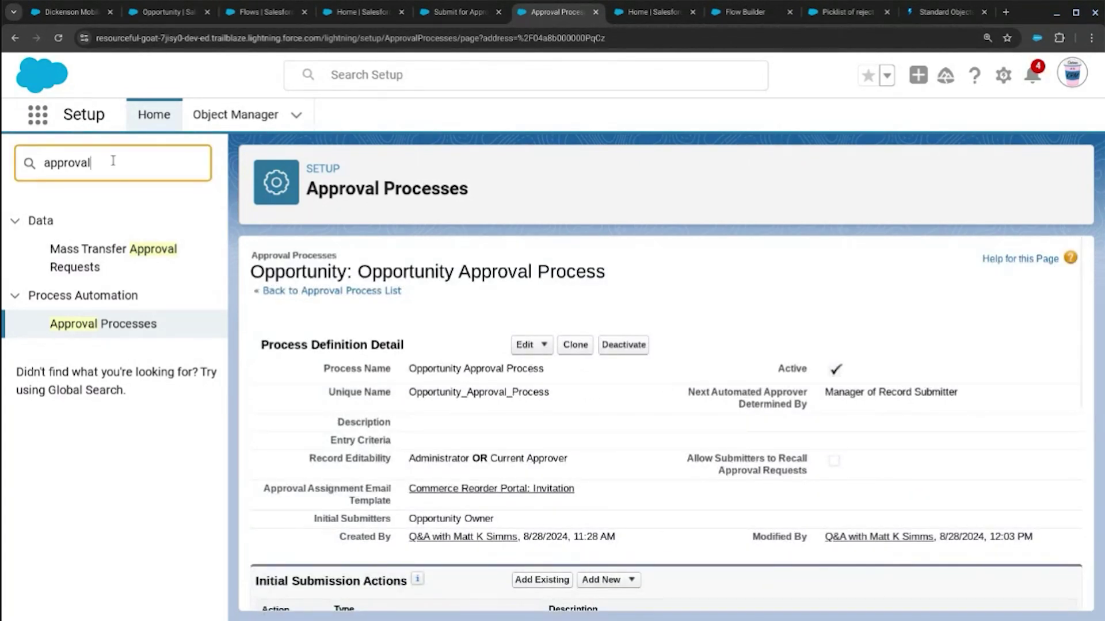
key(ctrl+a)
text(user)
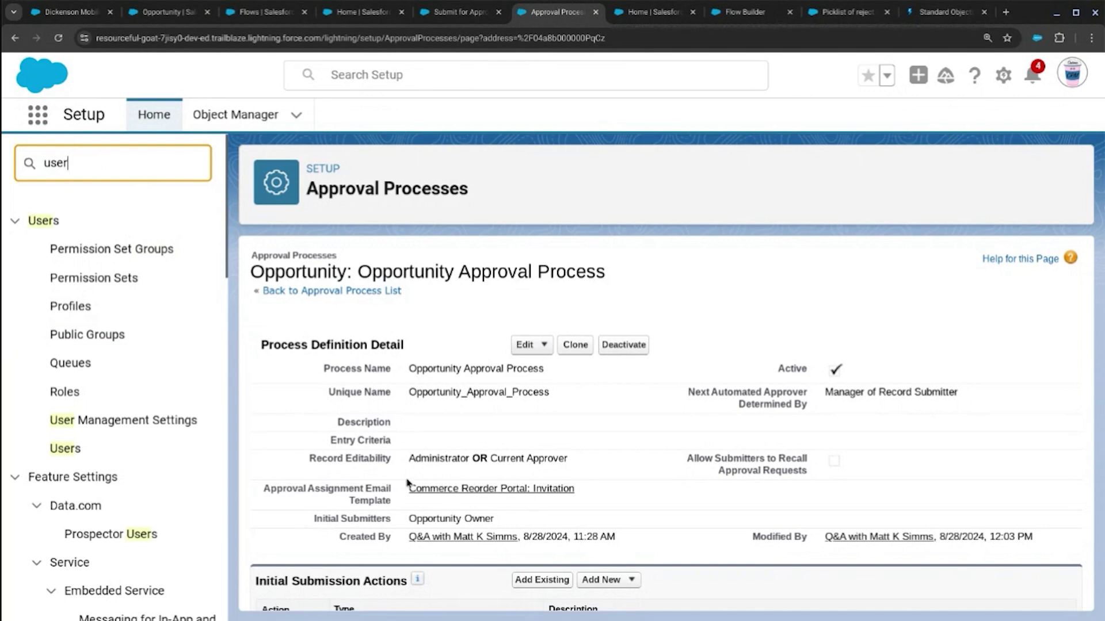
click(463, 537)
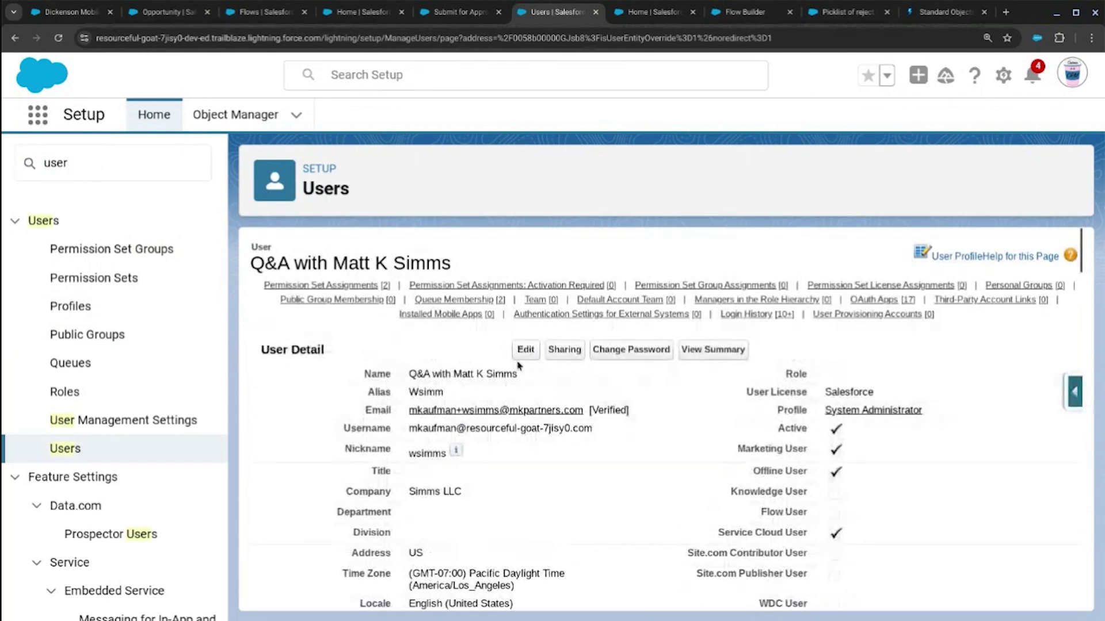
click(525, 350)
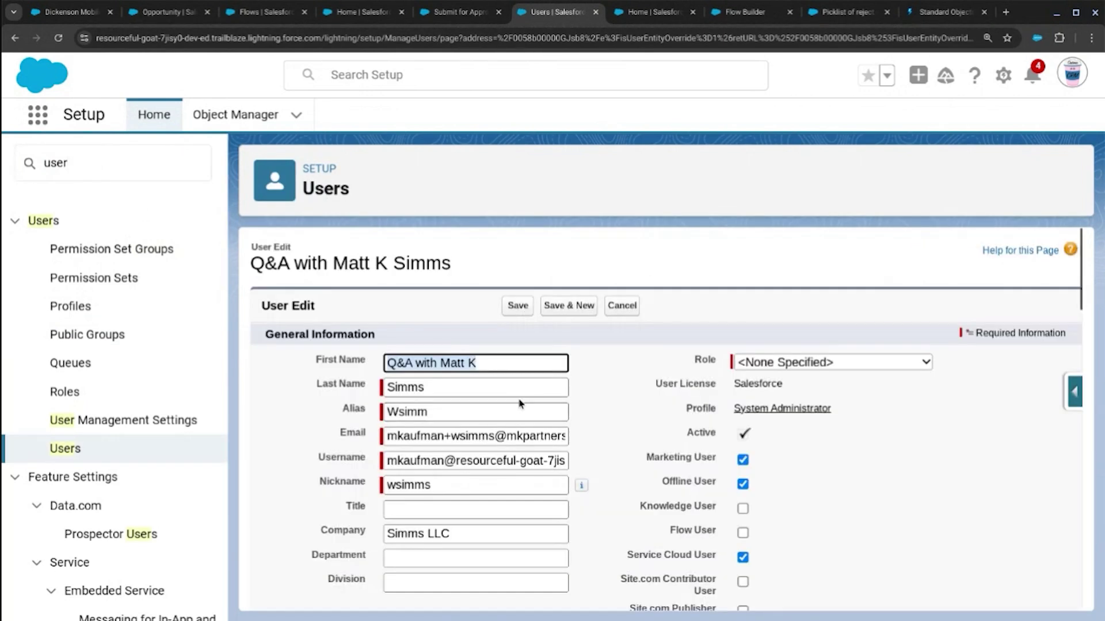
Try to save the user record with the same user as its own Manager in the approver settings
scroll(506, 443, down, 10)
scroll(505, 442, down, 5)
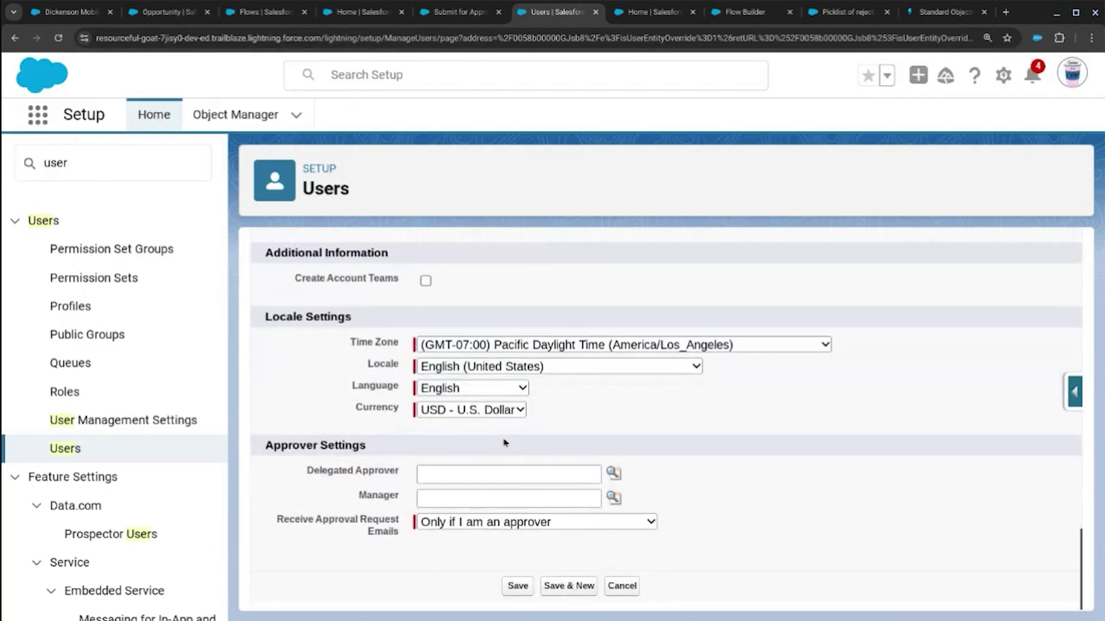
click(487, 474)
click(614, 498)
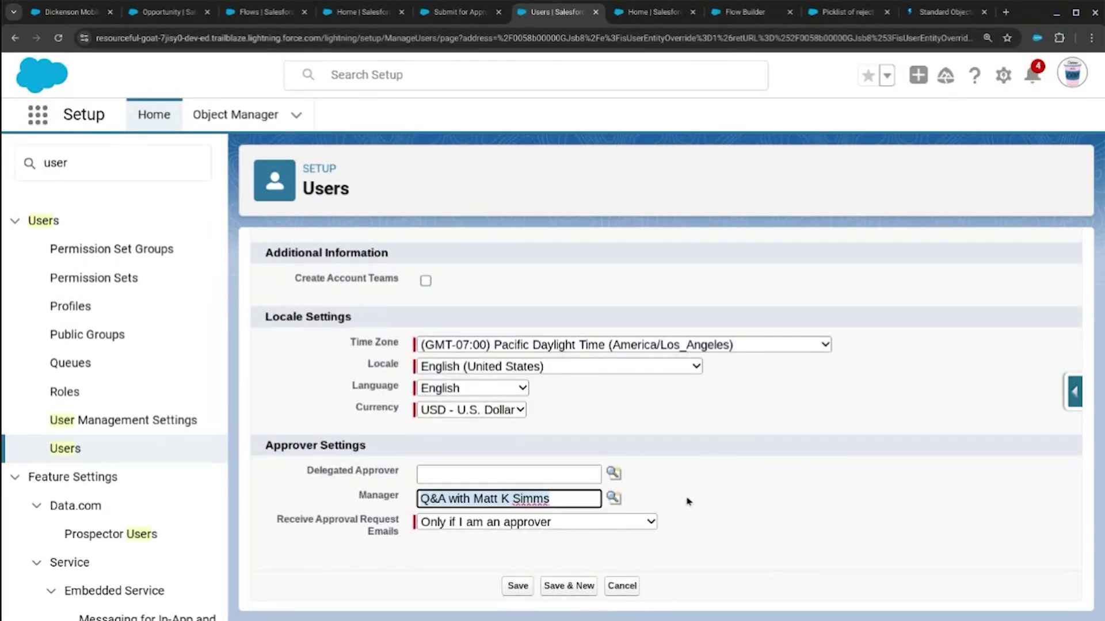
click(642, 491)
click(516, 585)
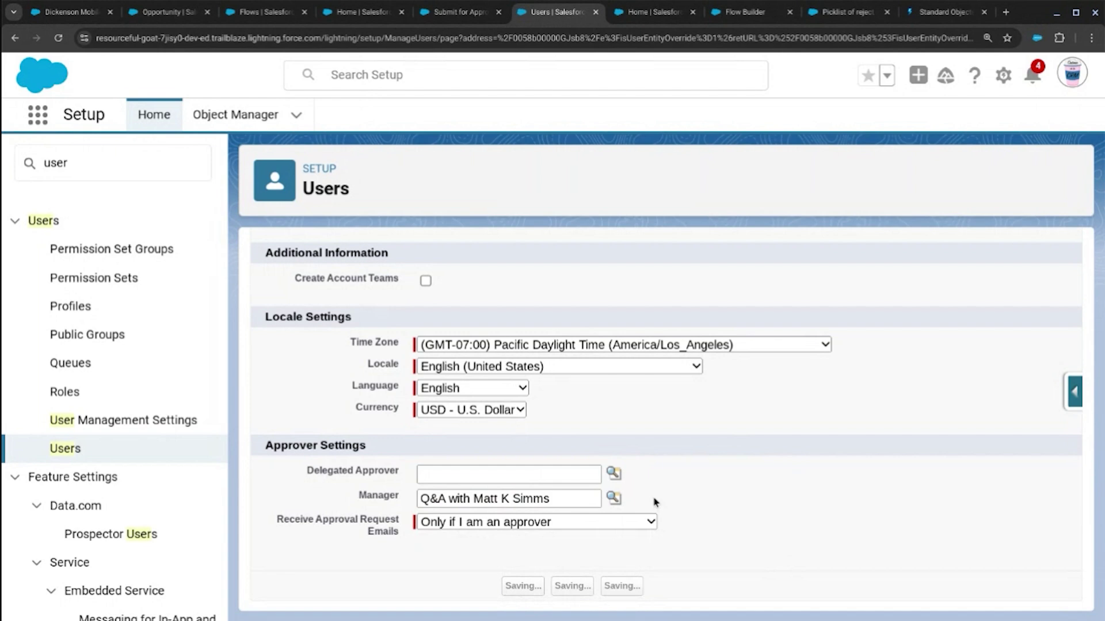
Set the user's Manager to Integration User and save the user record
scroll(613, 417, down, 10)
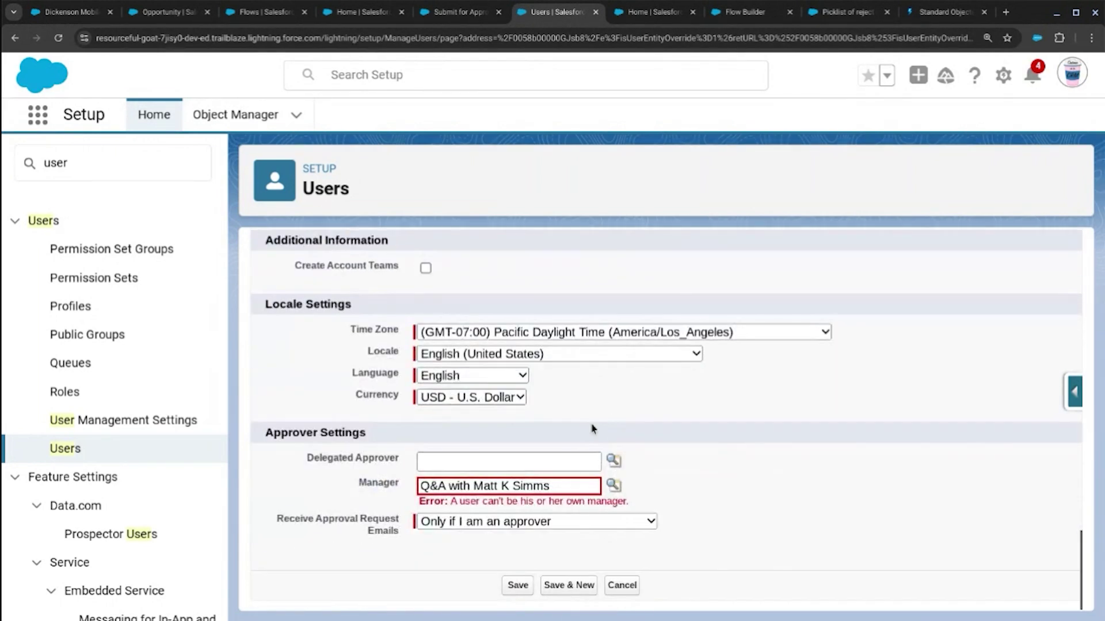
triple_click(575, 492)
key(BackSpace)
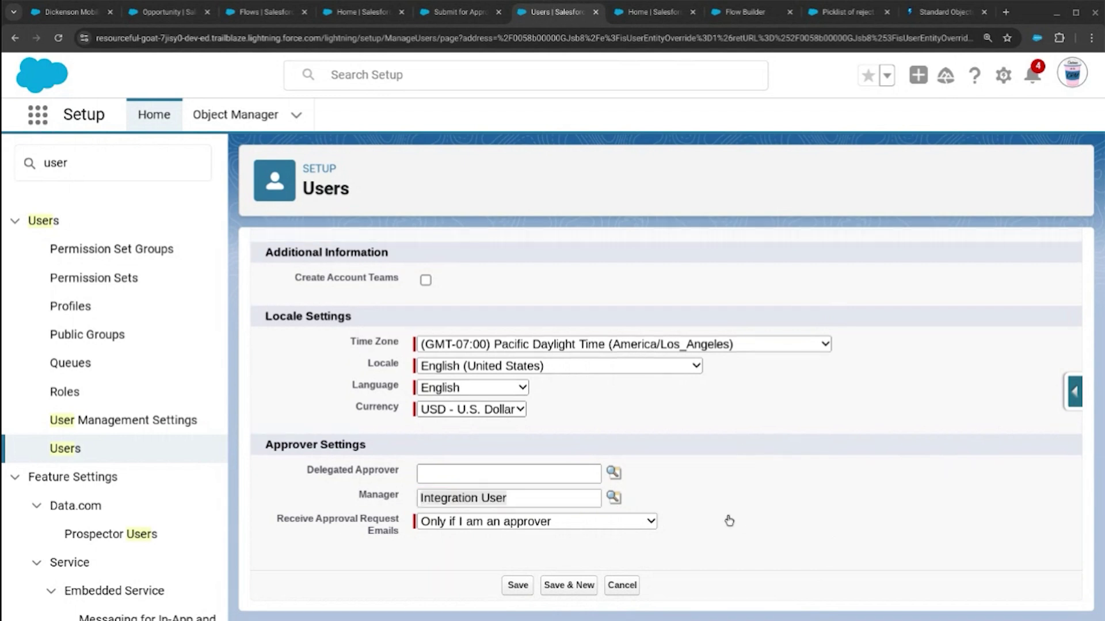
click(520, 587)
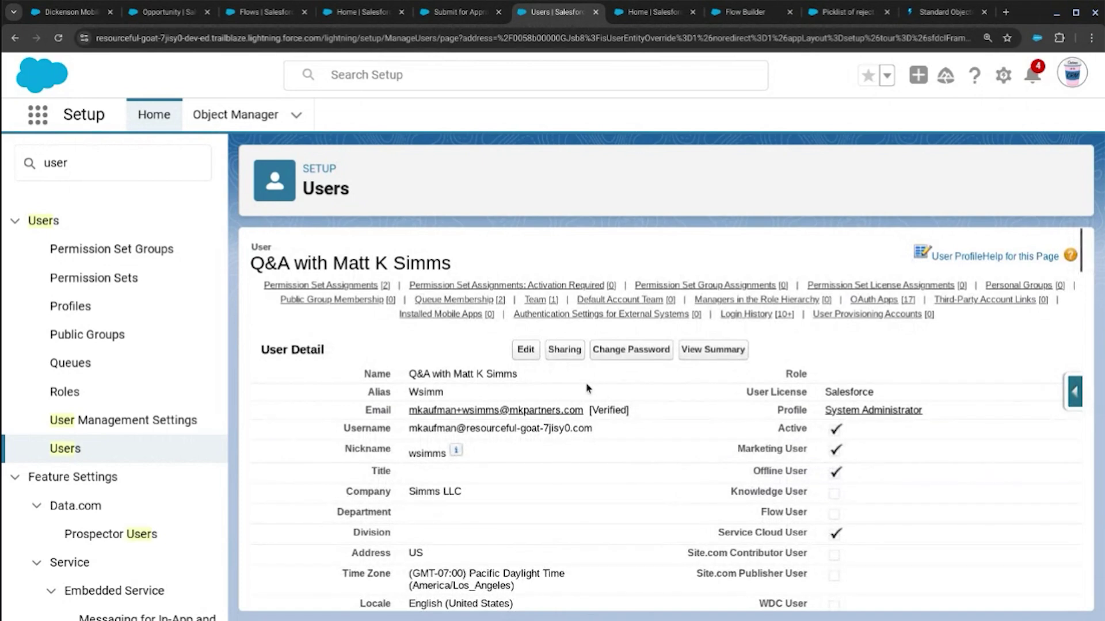
Retry saving the Dickenson Mobile Generators opportunity with its Approval Status set to Submitted
click(68, 11)
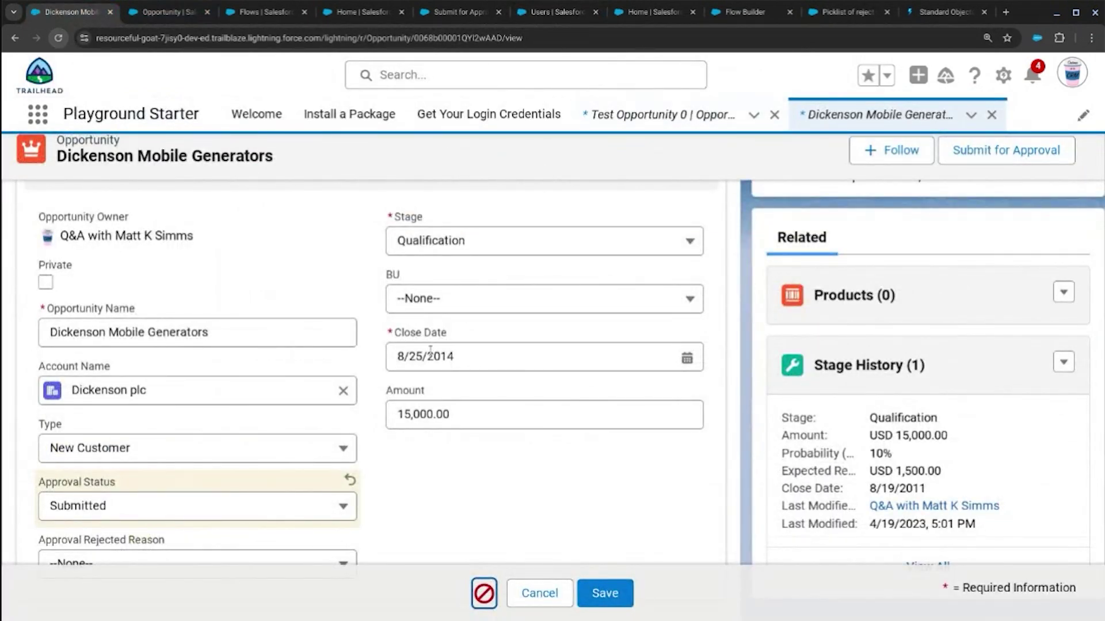
click(609, 596)
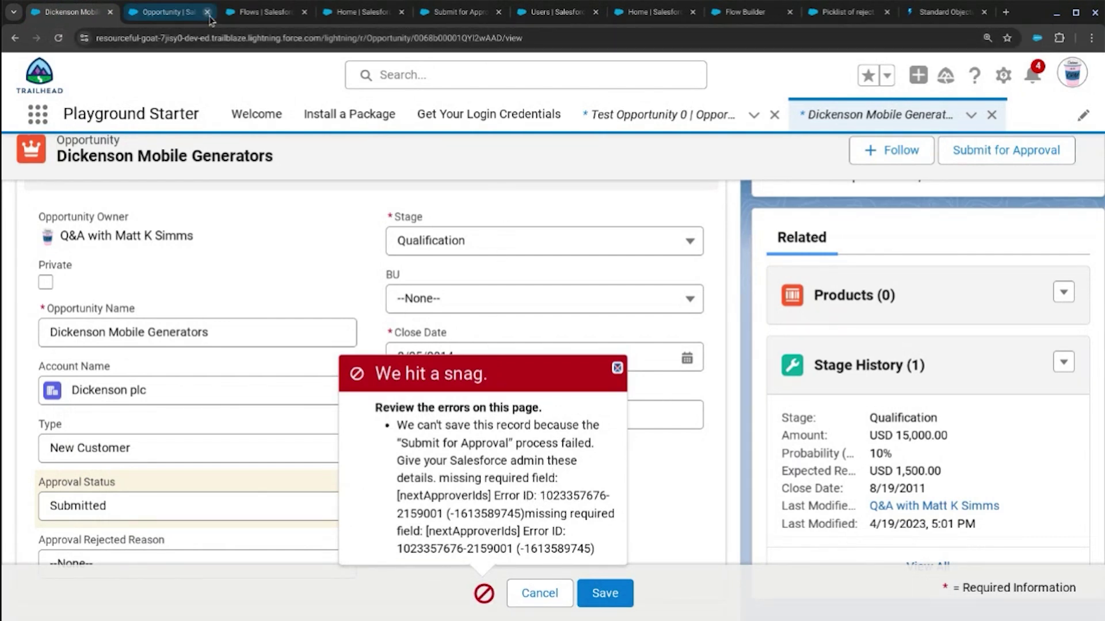
Close the unsaved record-triggered flow on the process object and go to the Salesforce Standard Objects reference
click(562, 16)
click(445, 16)
click(645, 13)
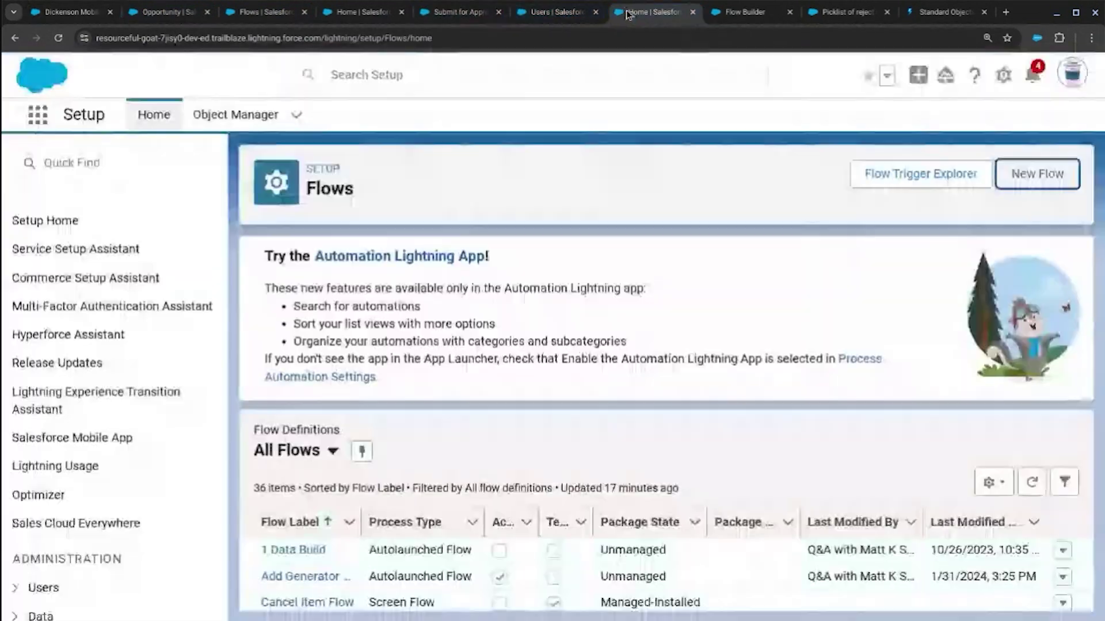
click(746, 14)
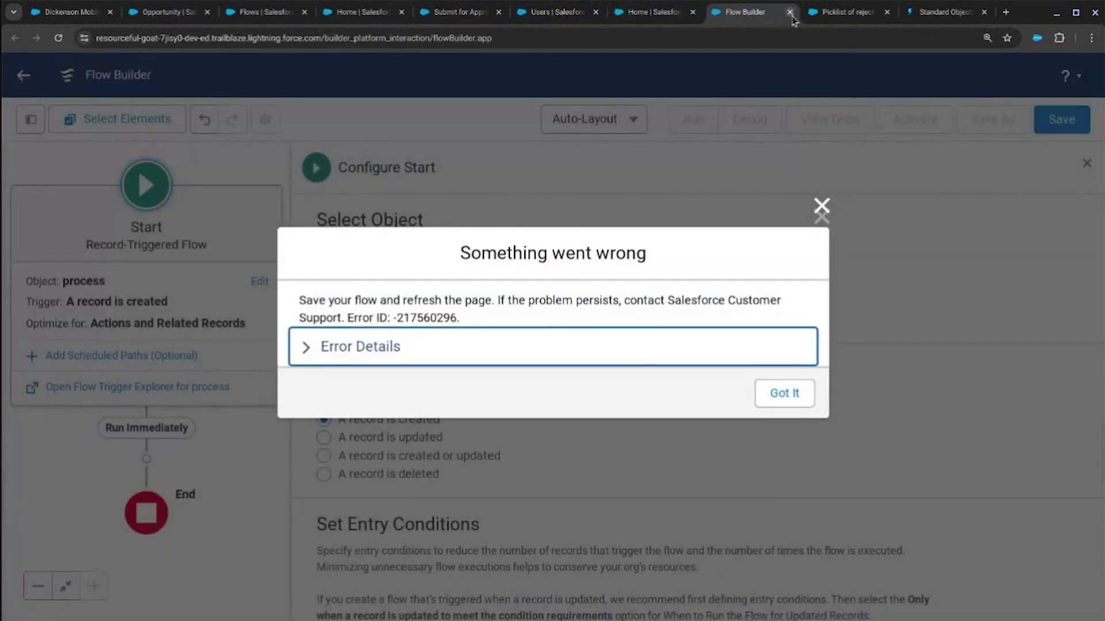
click(819, 207)
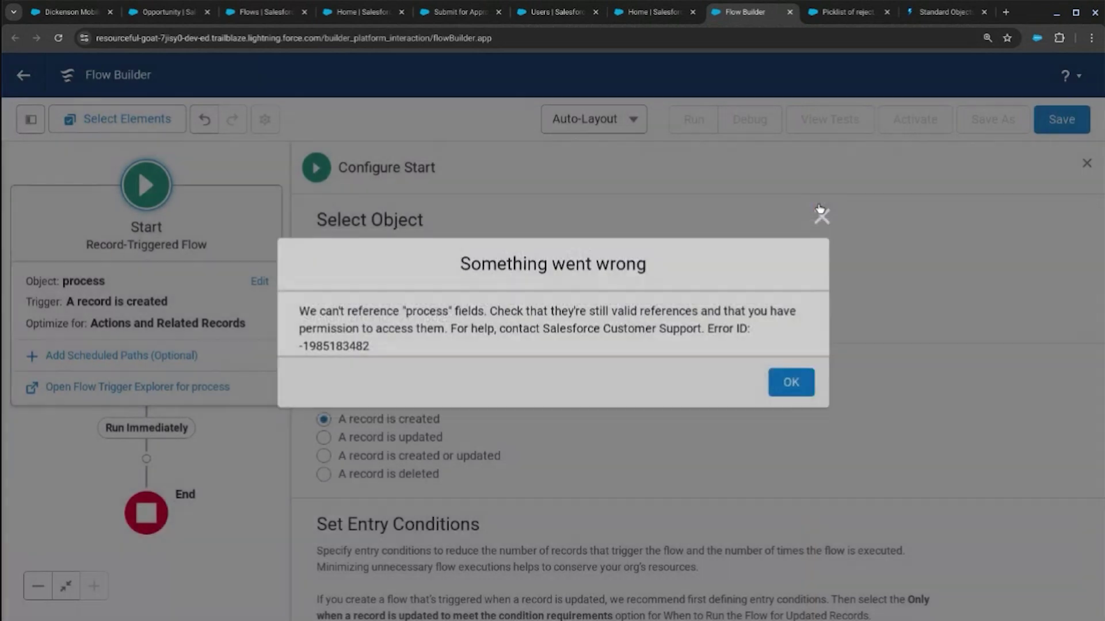
click(819, 210)
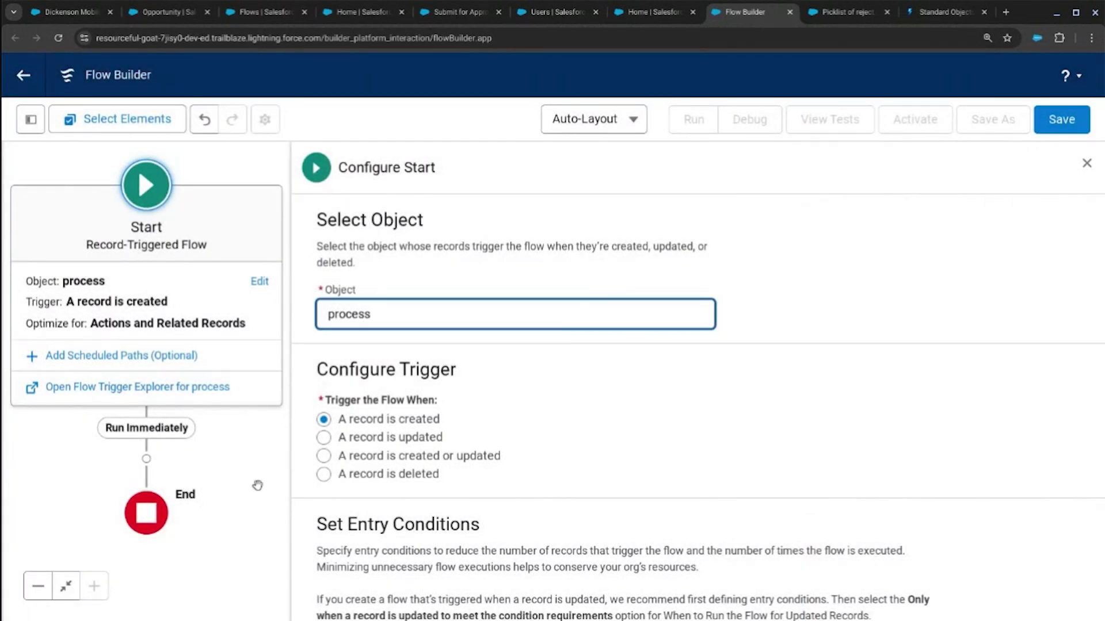
mouse_move(255, 521)
mouse_down()
mouse_move(242, 439)
mouse_move(226, 481)
mouse_move(257, 507)
mouse_up()
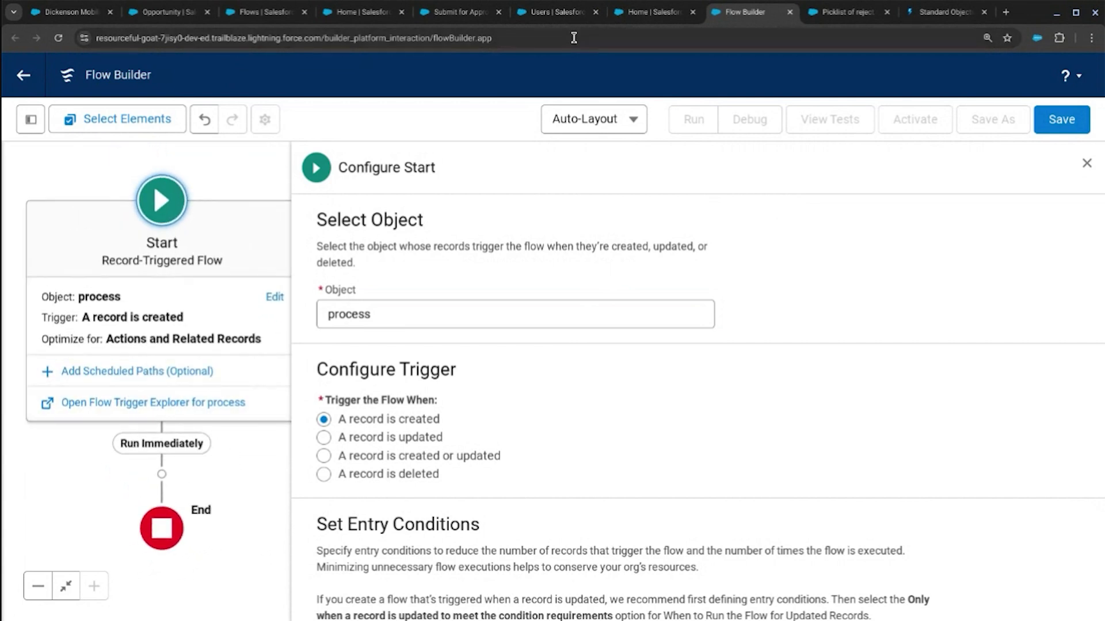
click(789, 12)
click(969, 14)
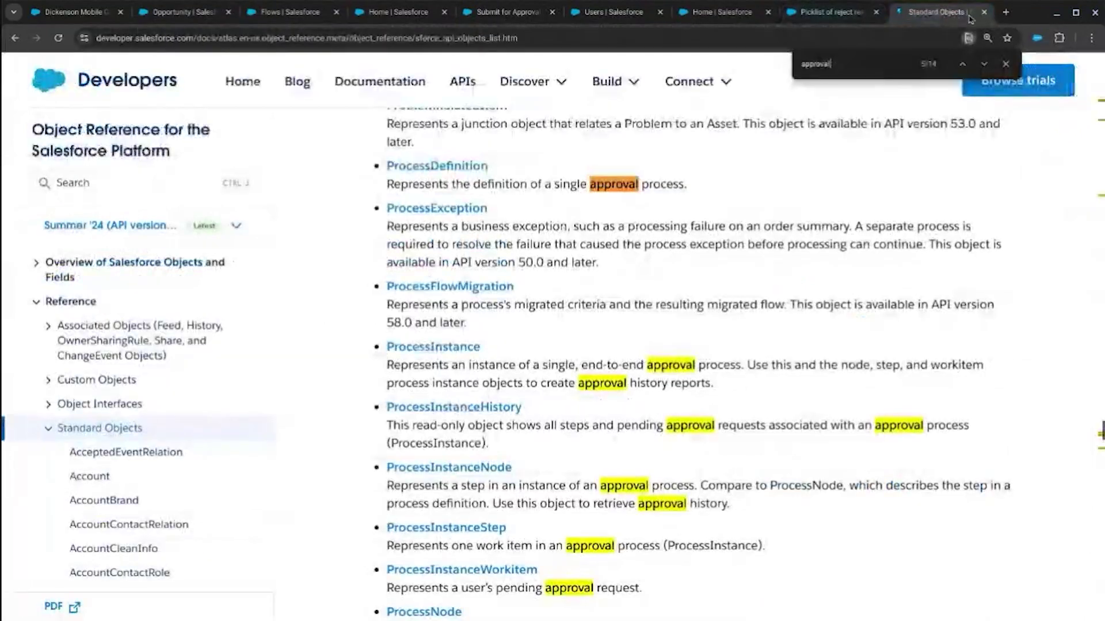
Sort the All Flows list by last modified date, newest first, and return to the open Submit for Approval flow
click(722, 12)
scroll(434, 309, down, 3)
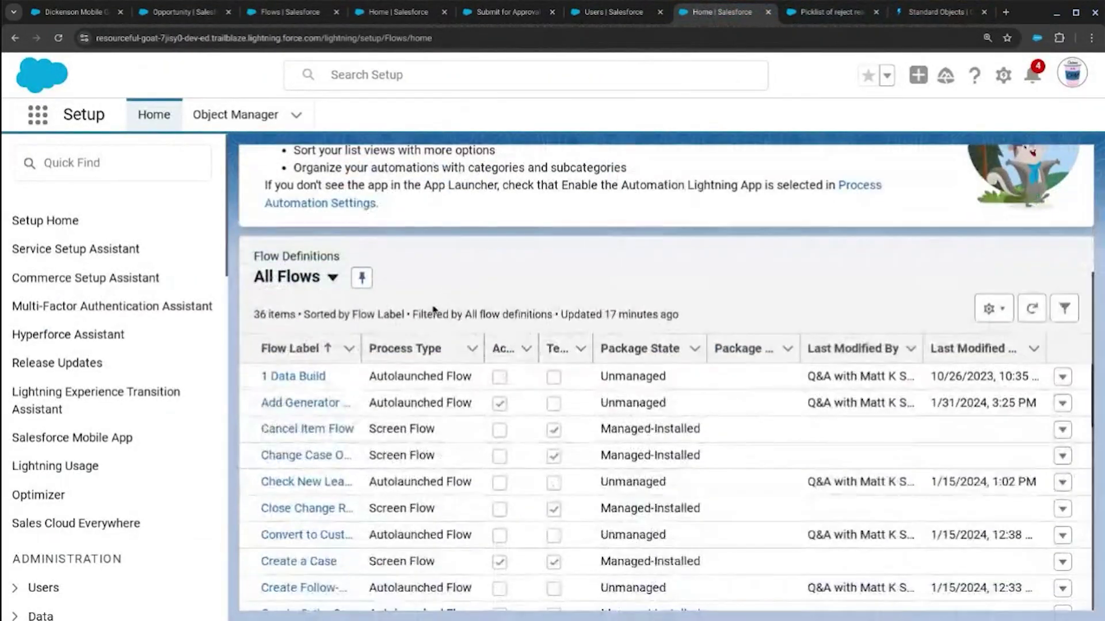
click(985, 360)
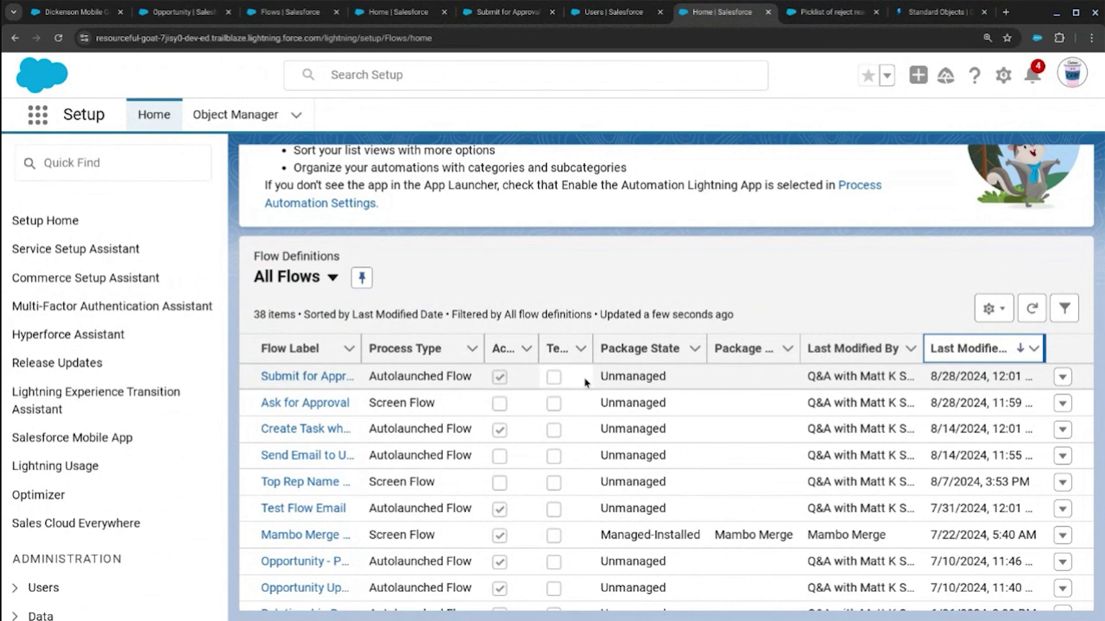
click(587, 14)
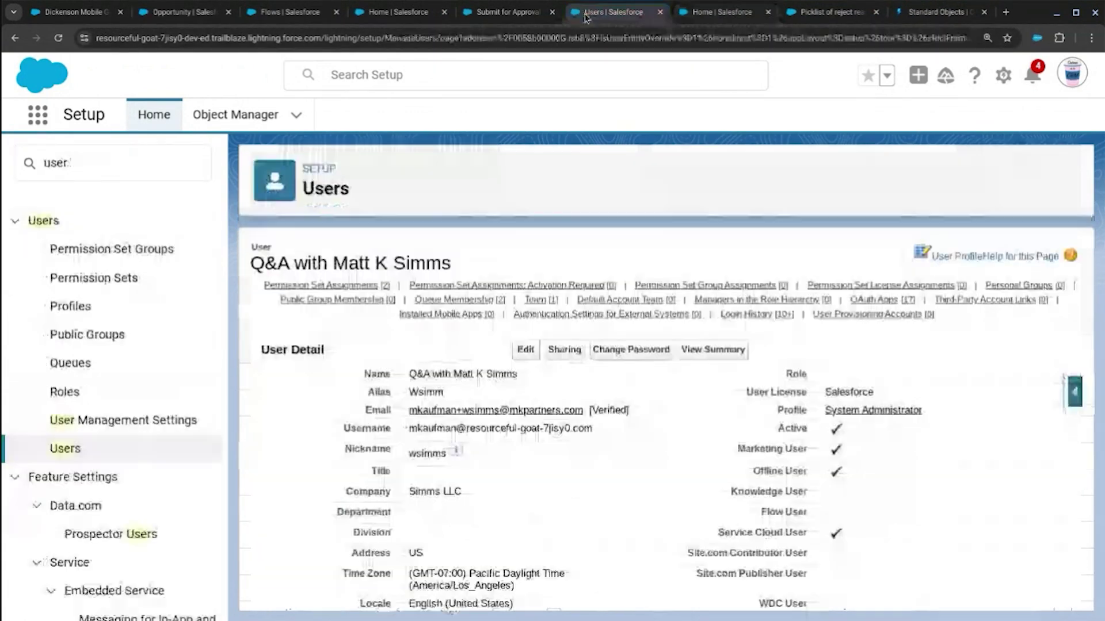
click(519, 14)
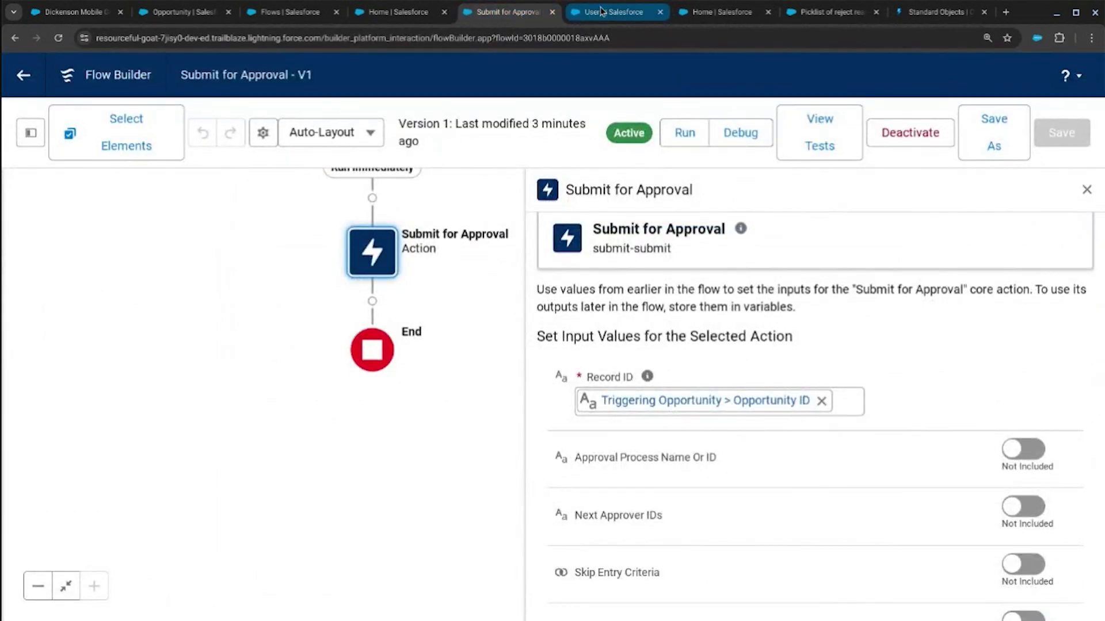
Include Next Approver IDs in the Submit for Approval action and try {!$User.Id} as its value
scroll(650, 374, down, 2)
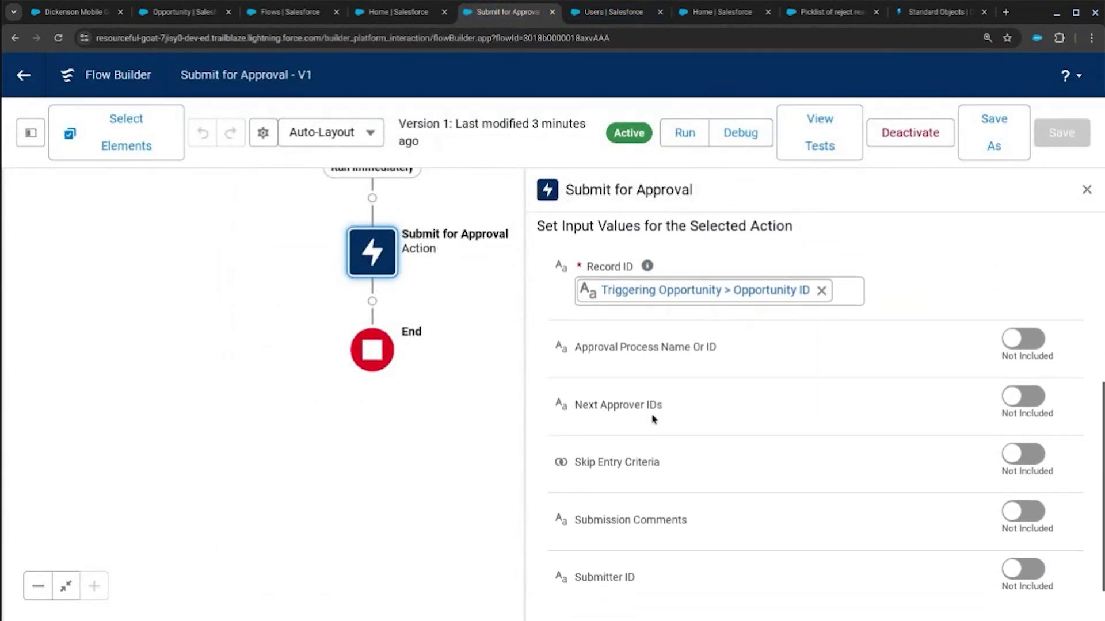
click(1023, 396)
click(699, 422)
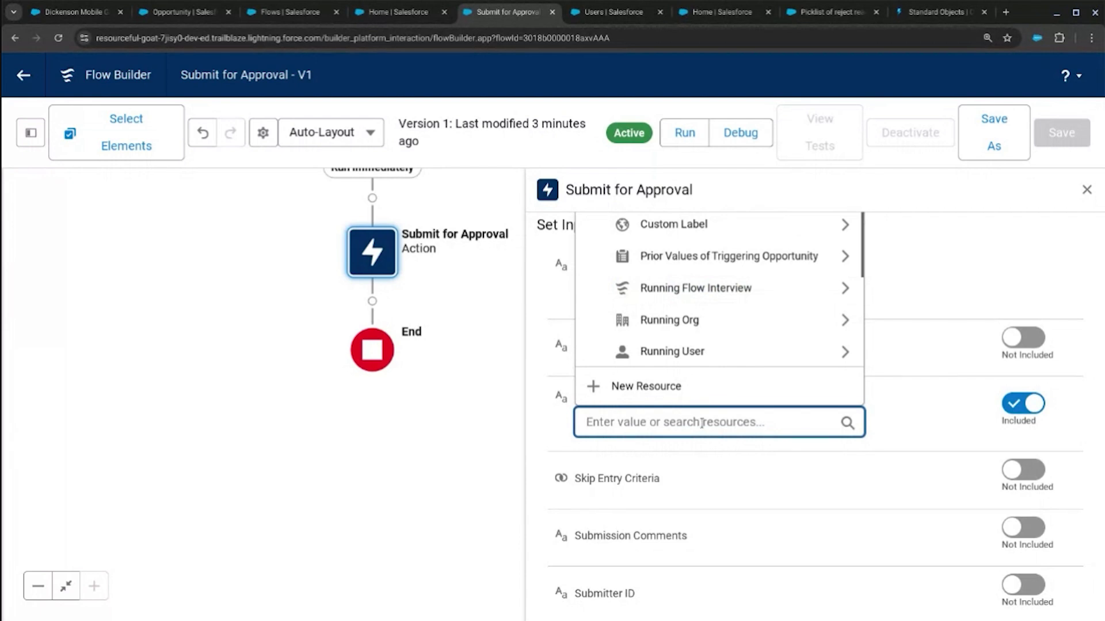
click(757, 355)
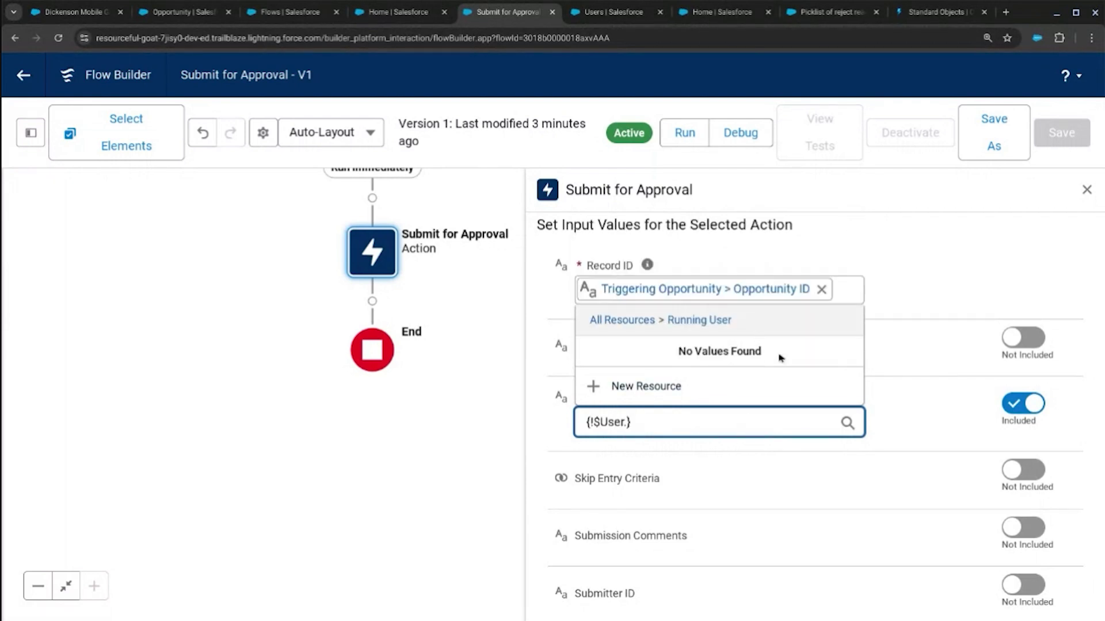
click(932, 438)
click(751, 423)
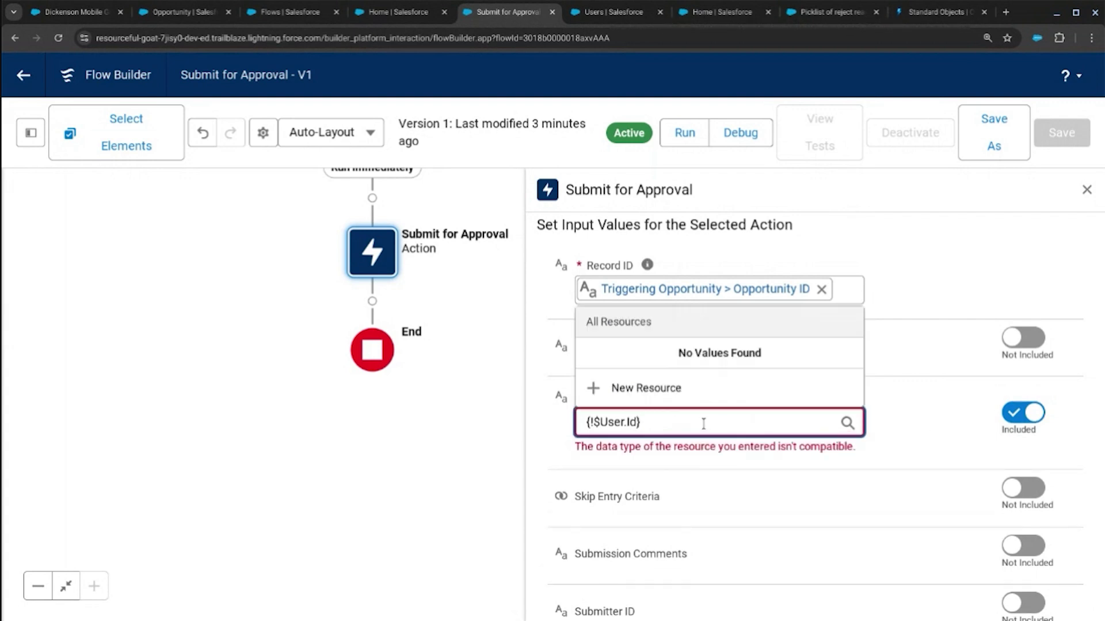
Replace the Next Approver IDs value with the triggering opportunity's owner, {!$Record.OwnerId}
drag(703, 424, 507, 419)
key(BackSpace)
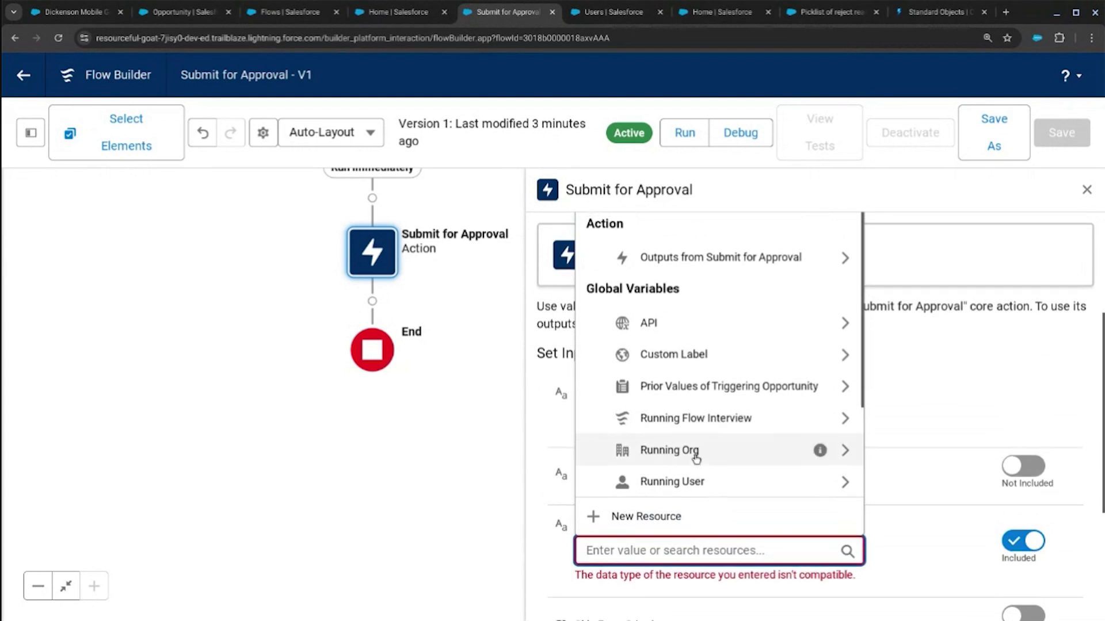
scroll(670, 449, down, 3)
scroll(682, 479, down, 2)
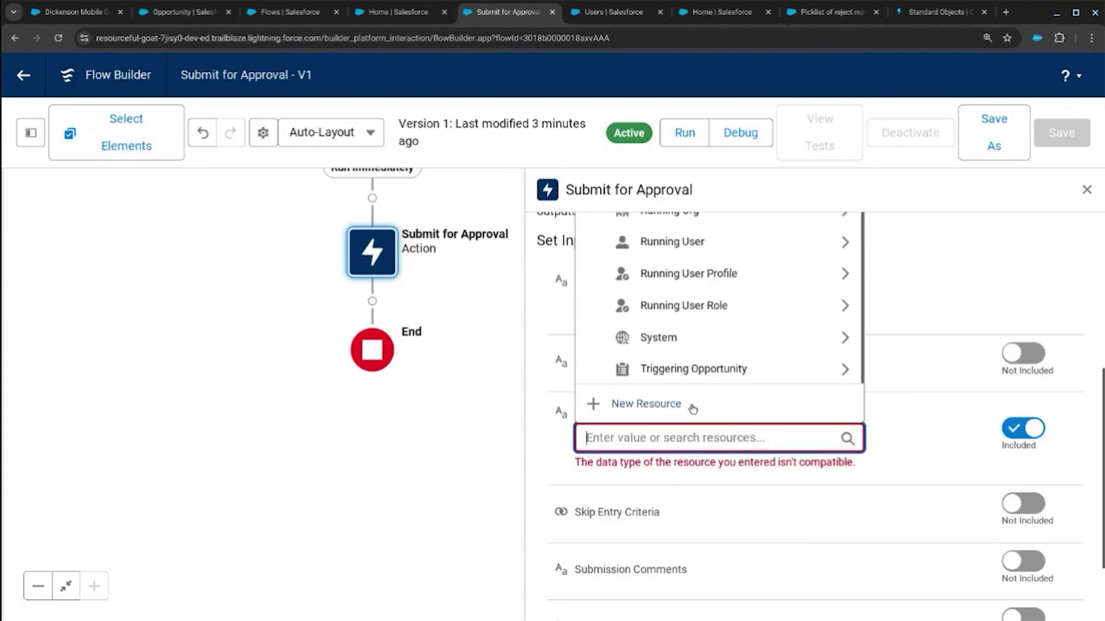
click(711, 374)
text(Owner)
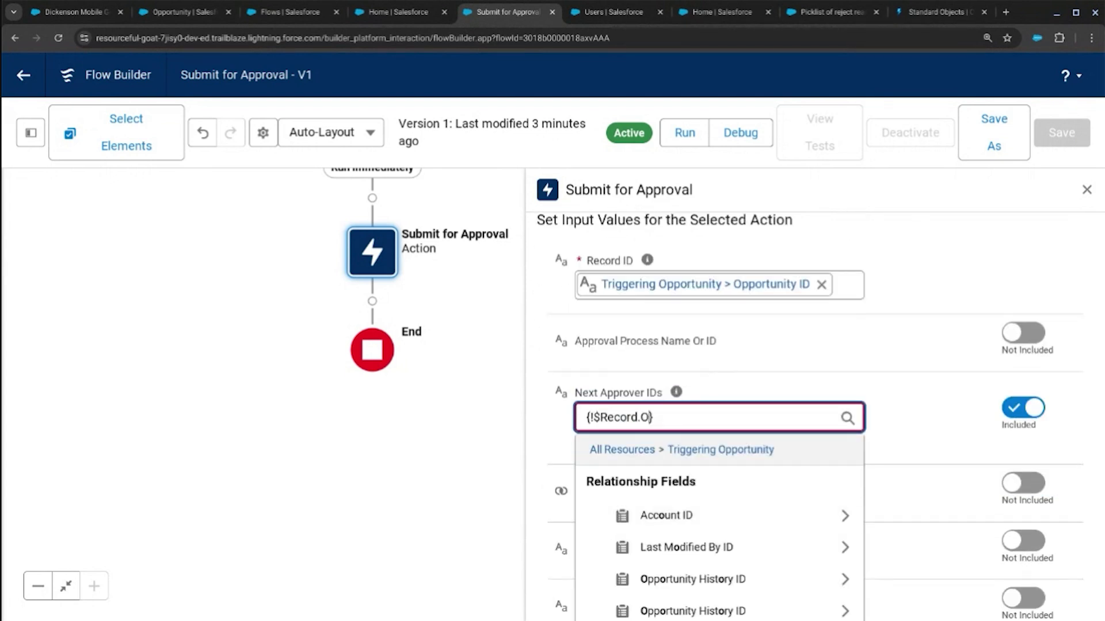
text(Id)
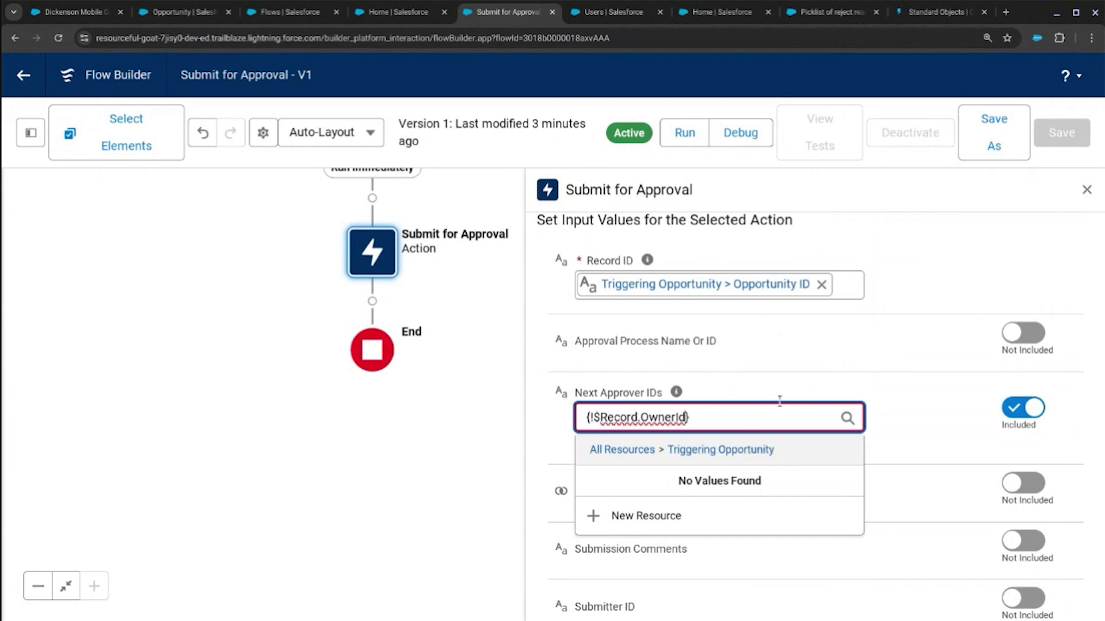
click(941, 403)
Review the action's remaining inputs and save the Submit for Approval flow as a new version
scroll(904, 420, down, 1)
scroll(904, 437, down, 3)
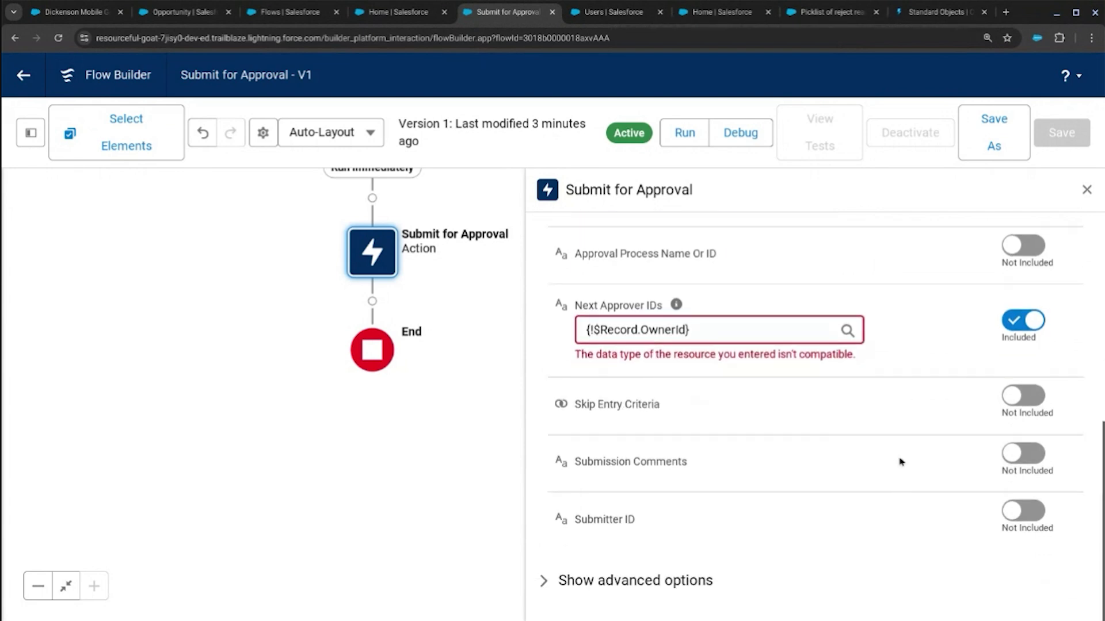
scroll(902, 459, up, 8)
click(993, 138)
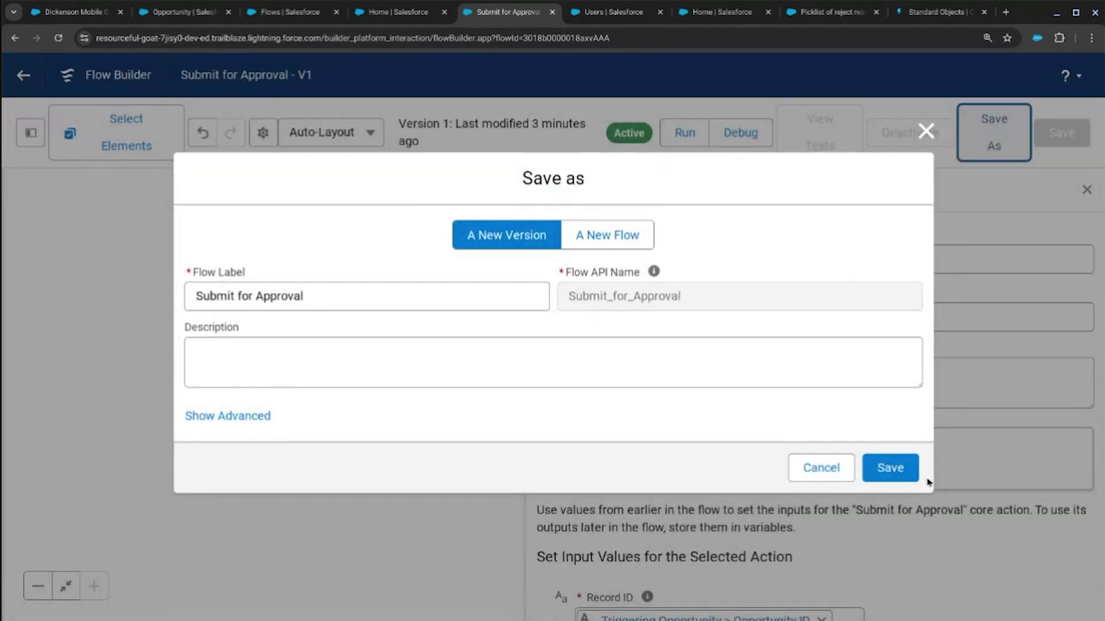
click(897, 468)
Change Next Approver IDs to the bracketed value [{!$Record.OwnerId}] and save the flow as another new version
scroll(828, 466, down, 5)
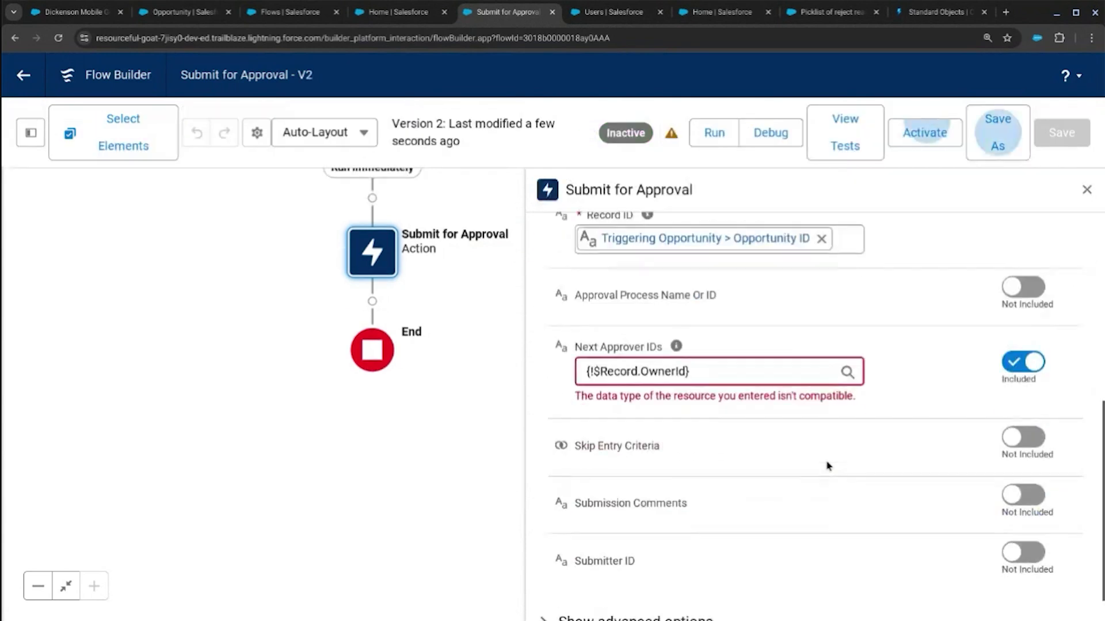
click(750, 374)
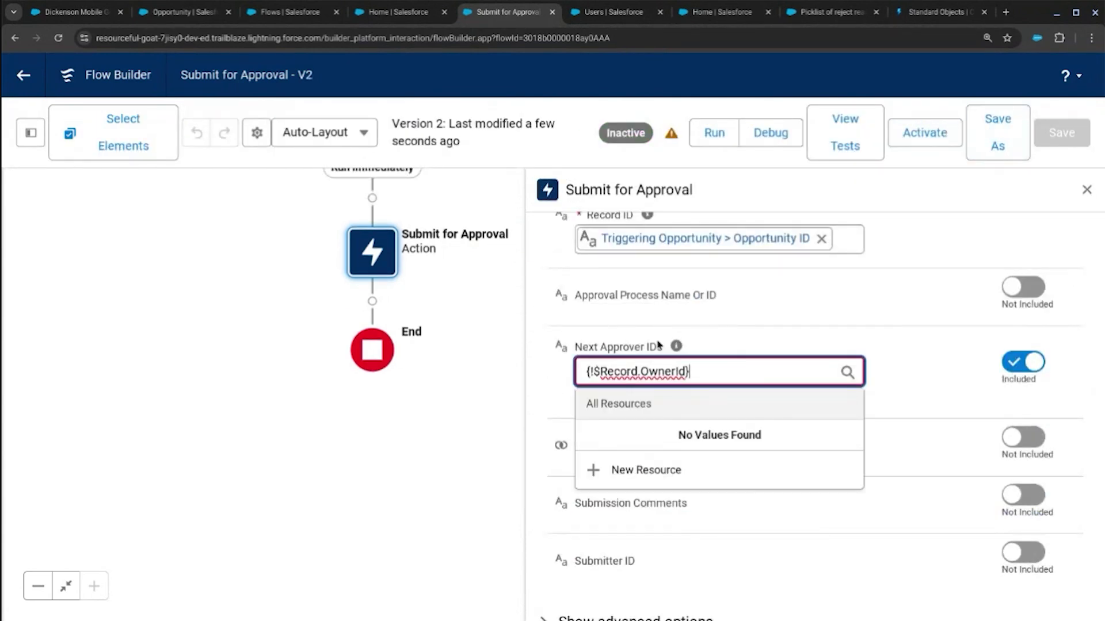
mouse_move(677, 347)
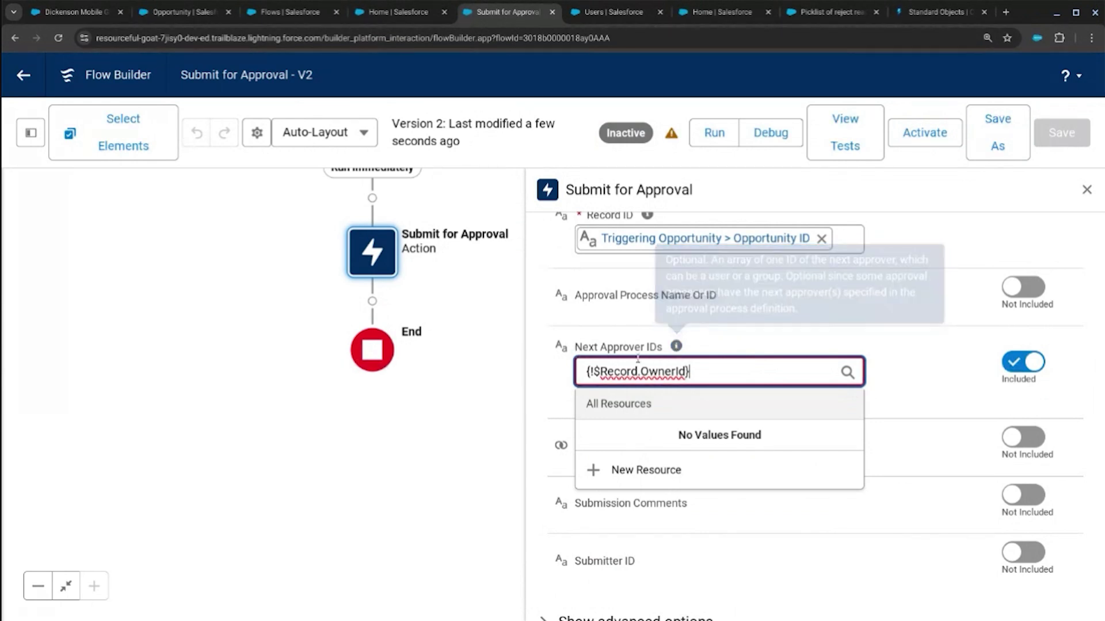
click(587, 371)
text({)
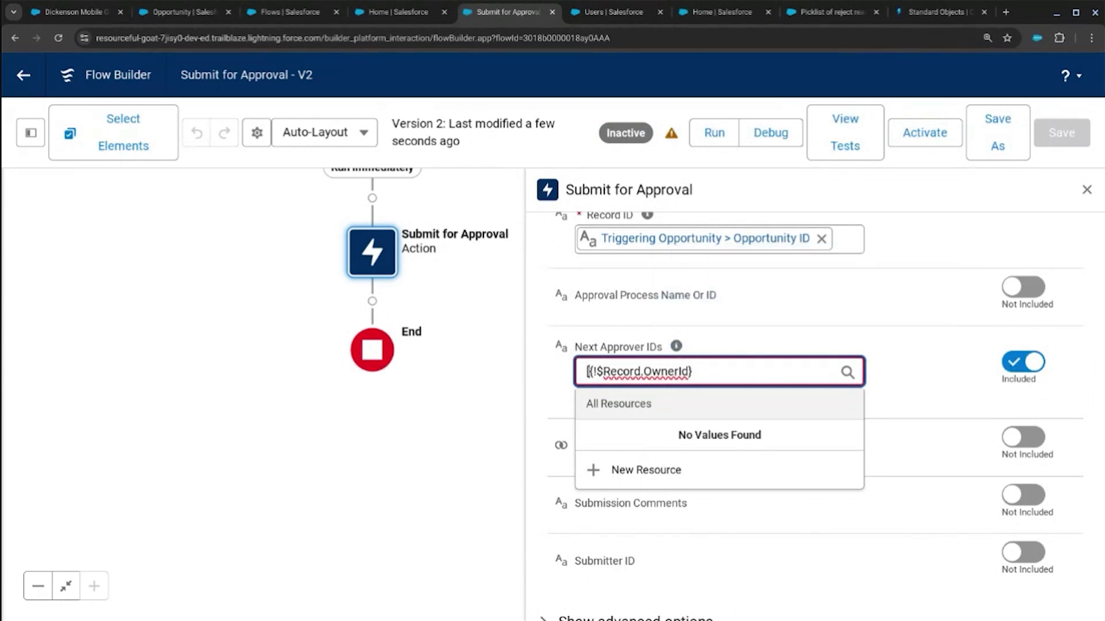
click(946, 363)
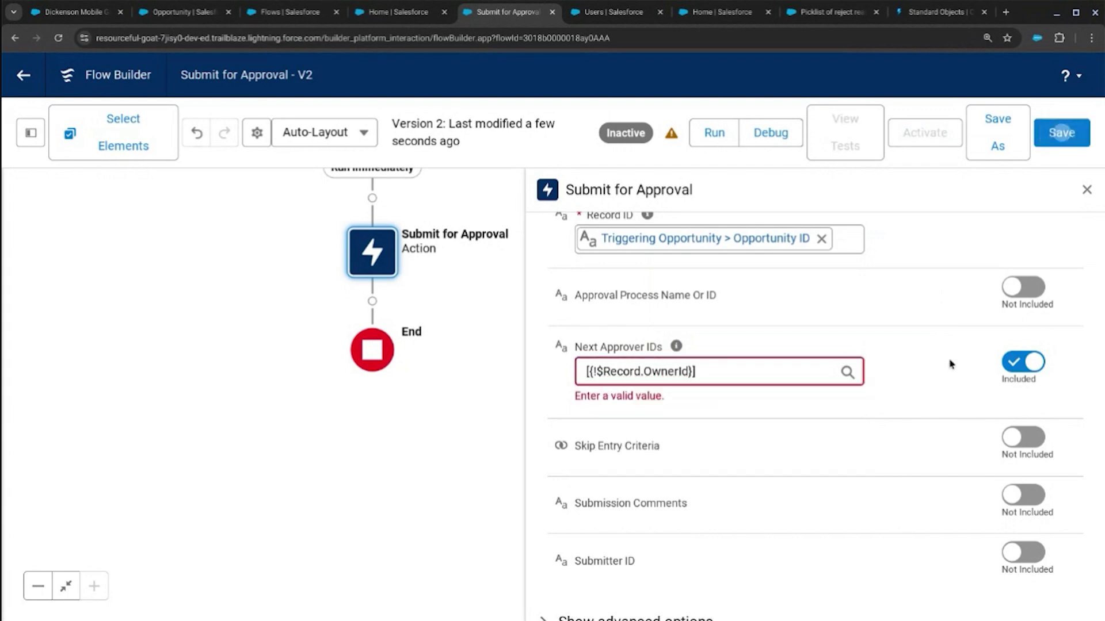
click(995, 131)
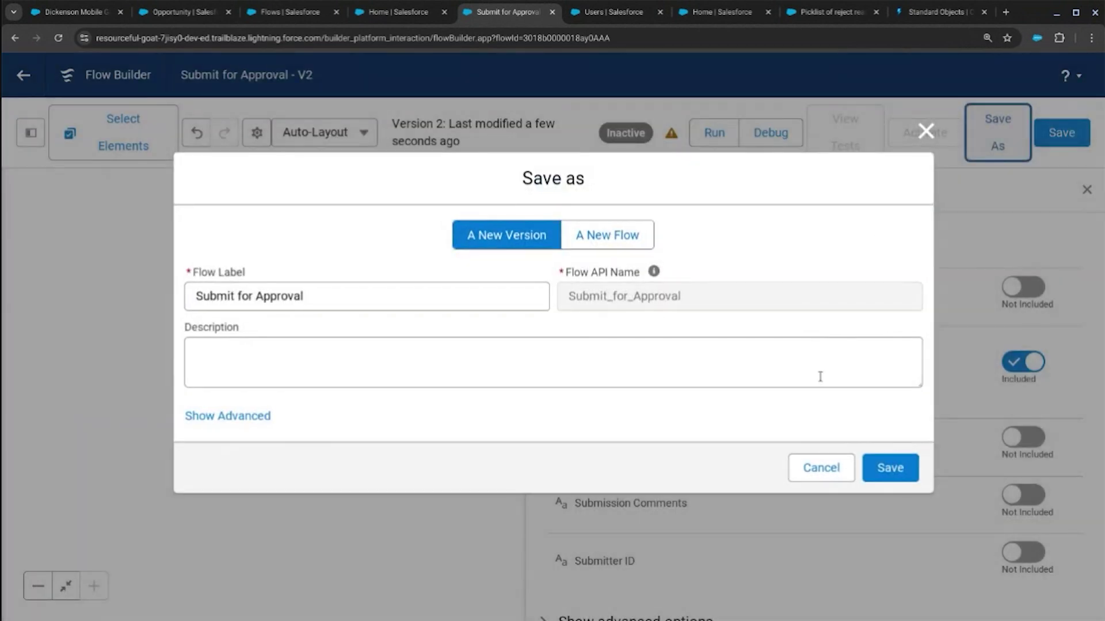
click(893, 482)
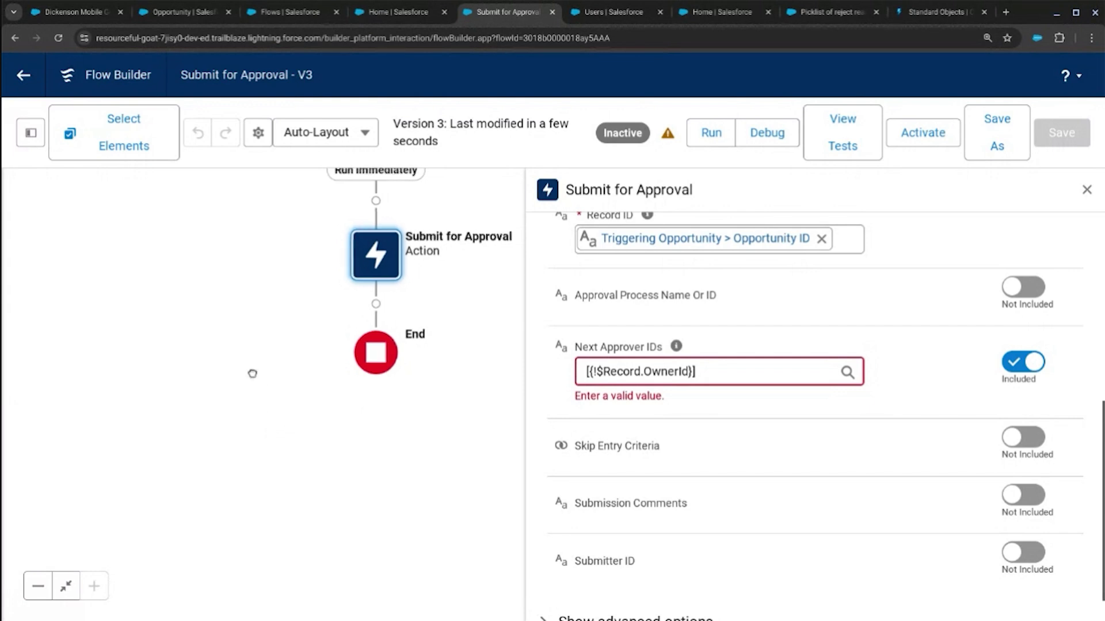
Create a variable resource named ApproveIds with data type Text, allowing multiple values and available for input
click(30, 133)
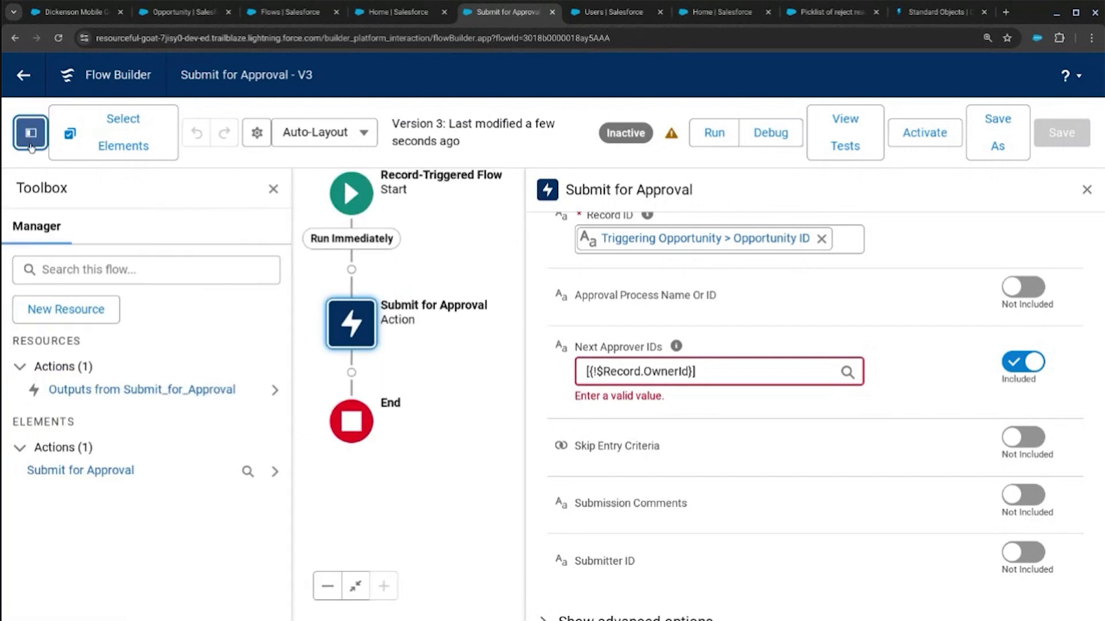
click(78, 313)
click(284, 269)
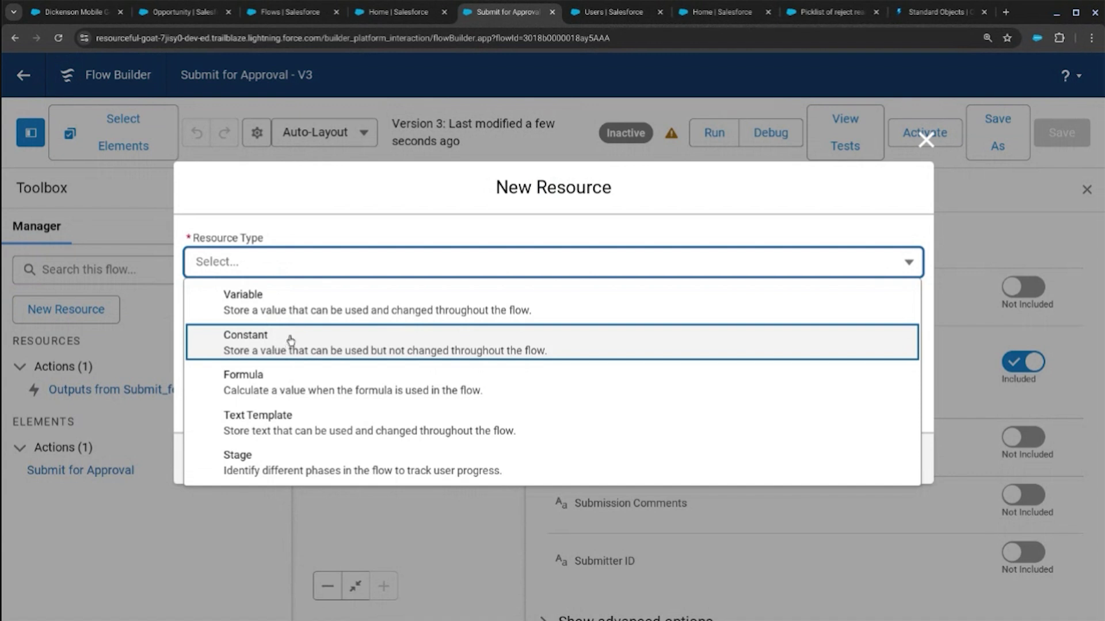
click(298, 315)
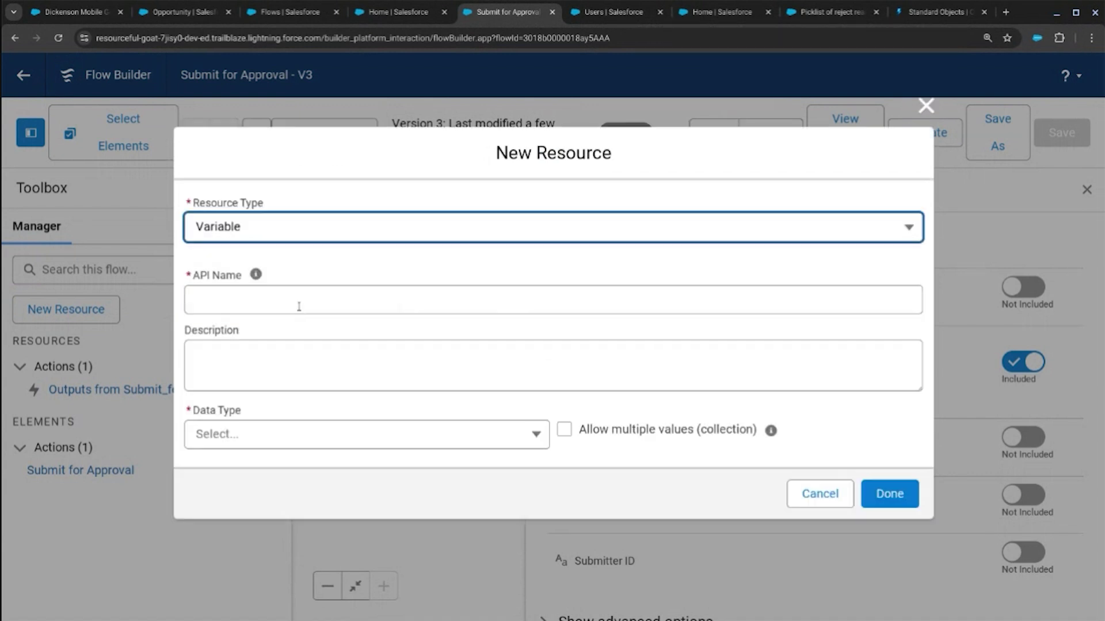
click(265, 299)
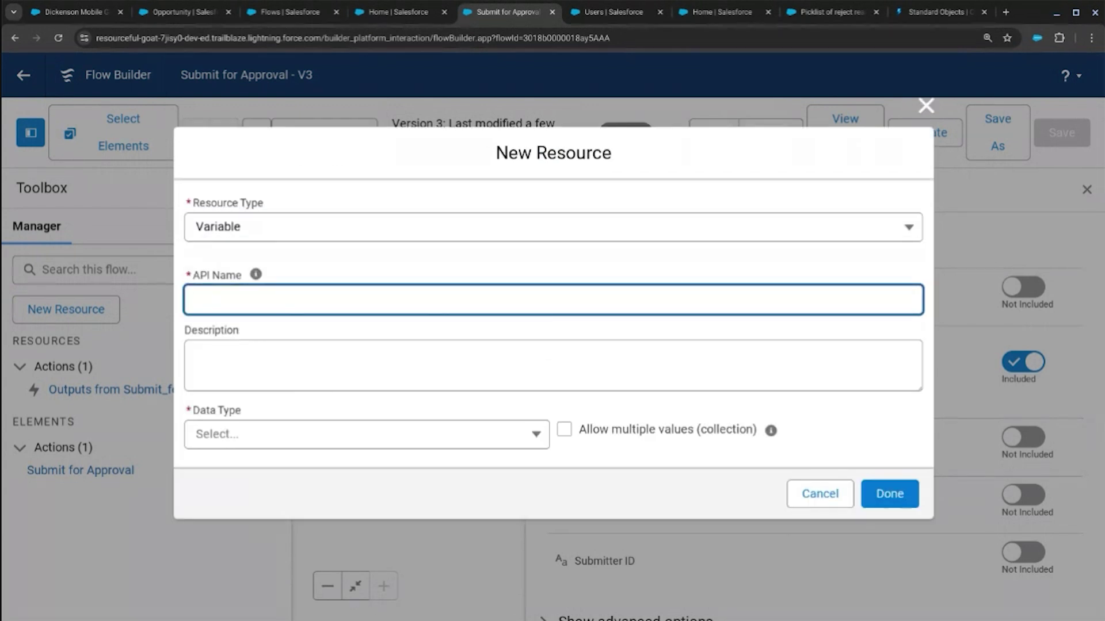
text(APproveIds)
key(Tab)
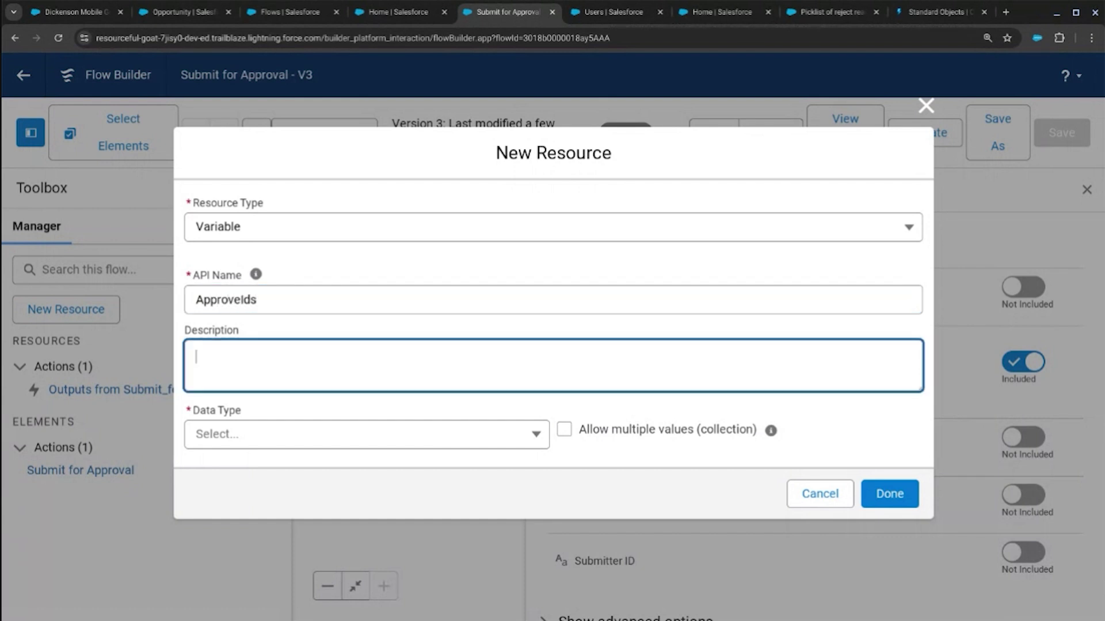
click(564, 430)
click(475, 440)
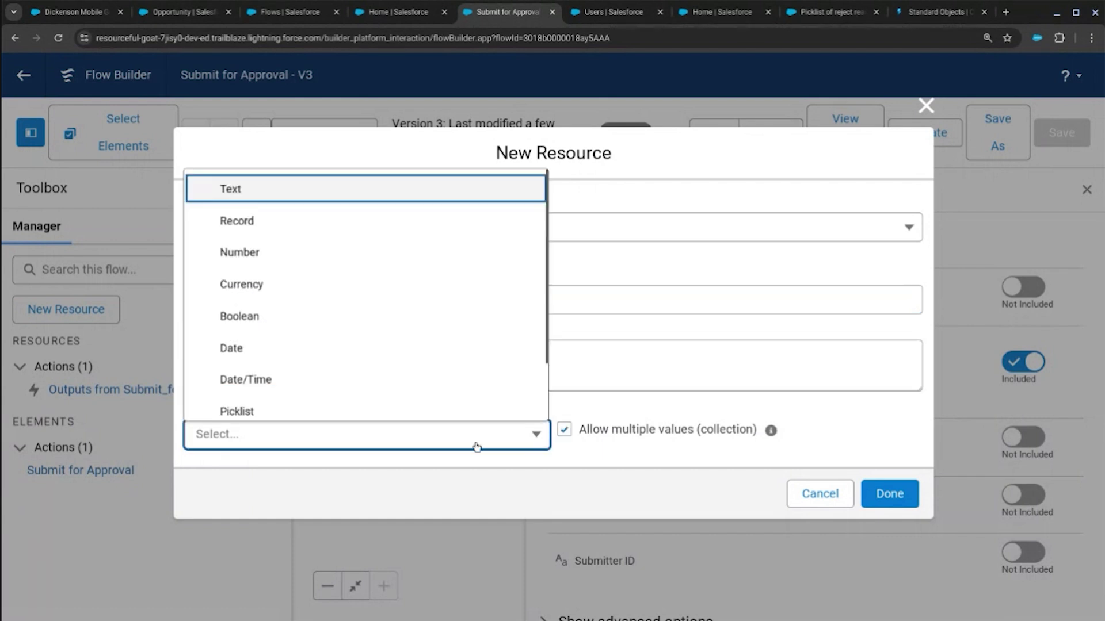
click(353, 195)
click(267, 455)
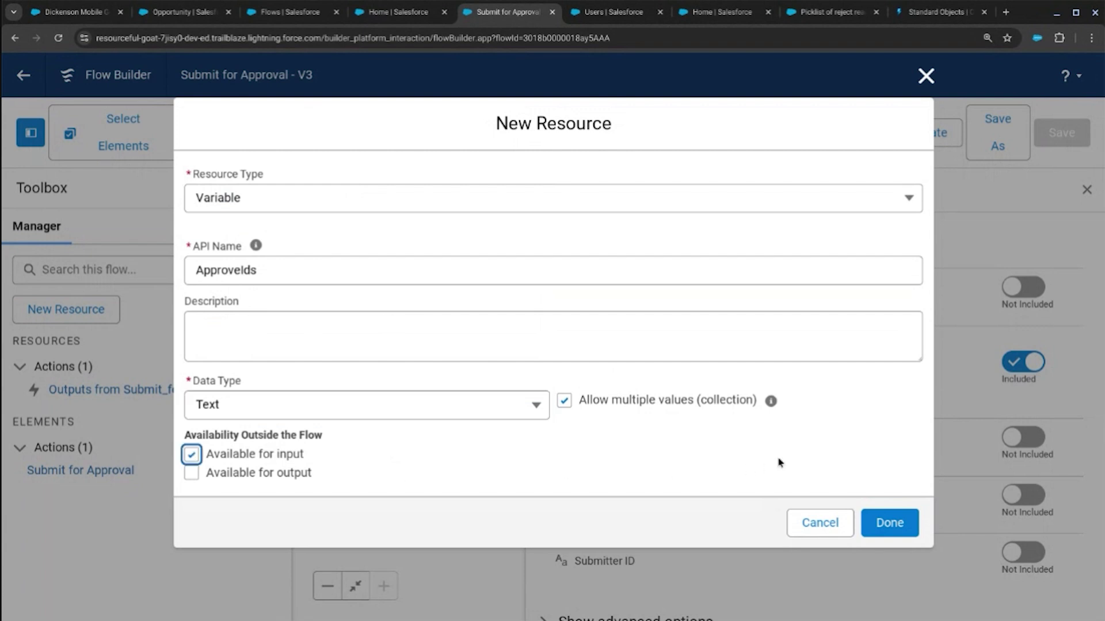
click(891, 521)
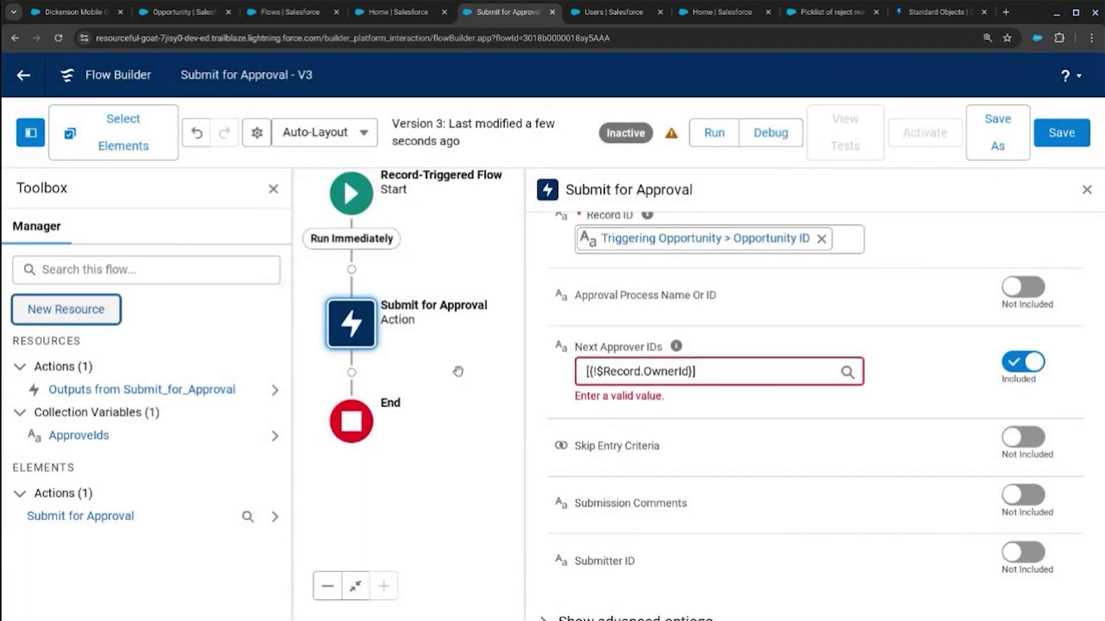
Close the action's settings and add an Assignment element between the flow start and the Submit for Approval action
click(354, 276)
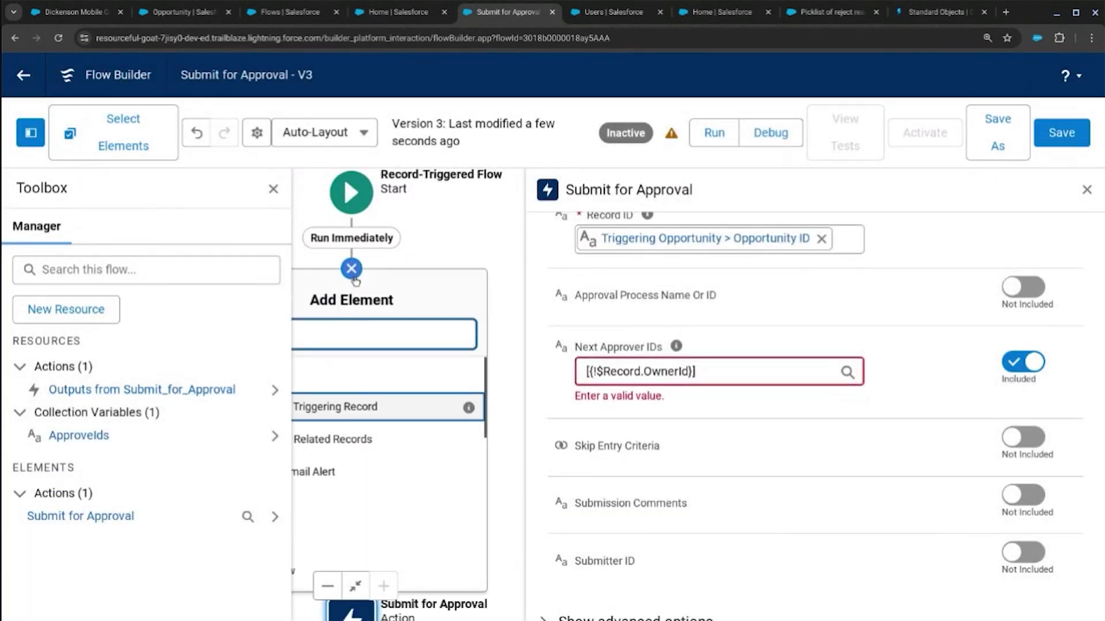
click(1086, 189)
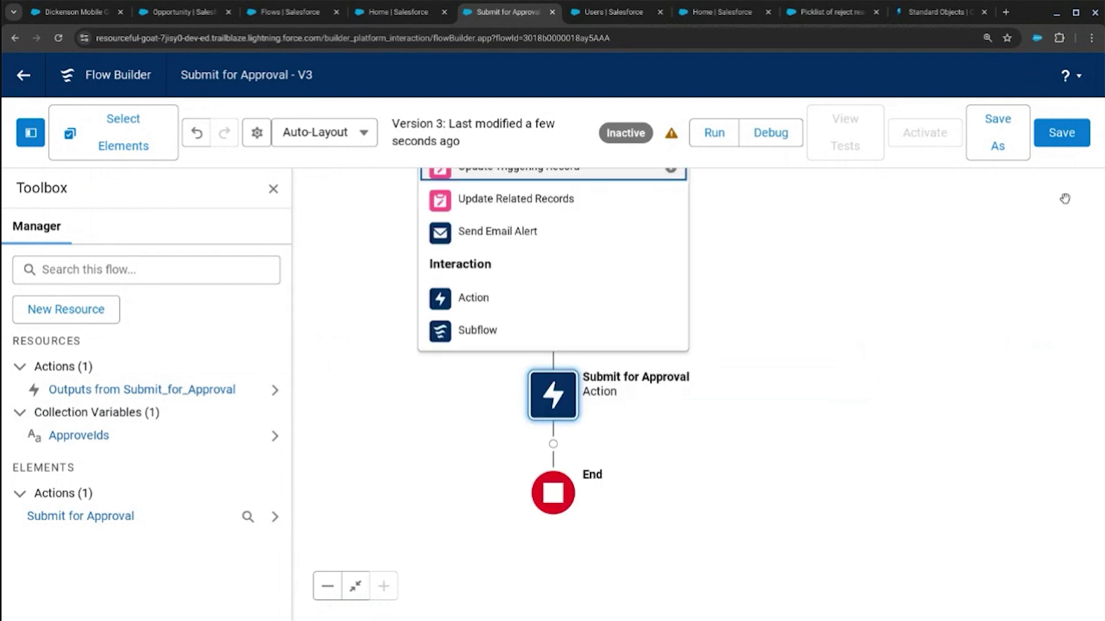
drag(794, 263, 844, 437)
click(595, 261)
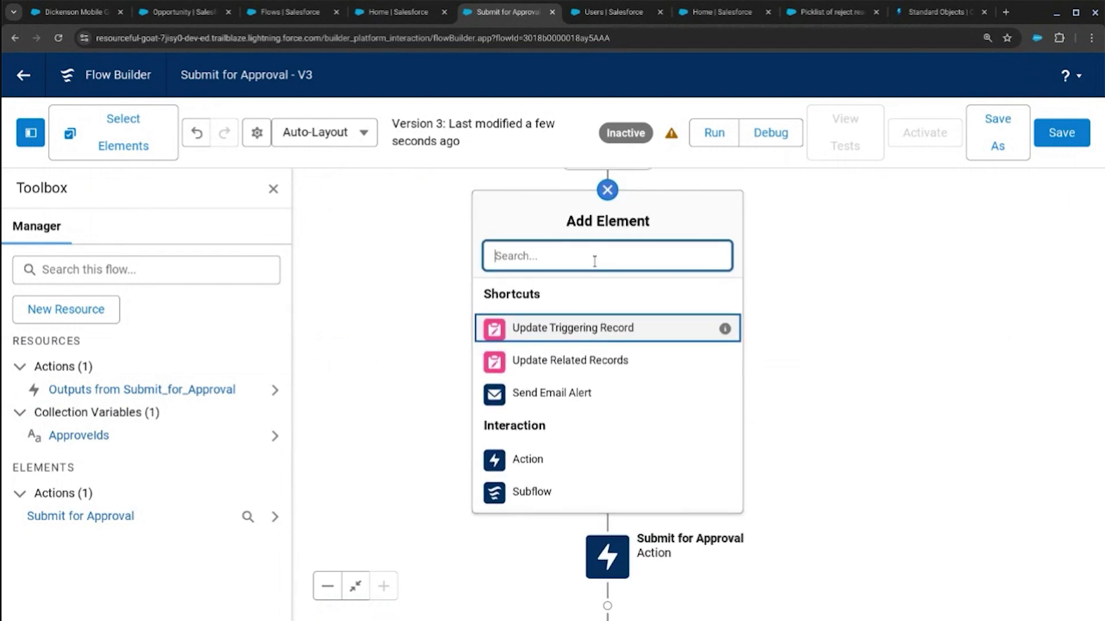
scroll(593, 432, down, 4)
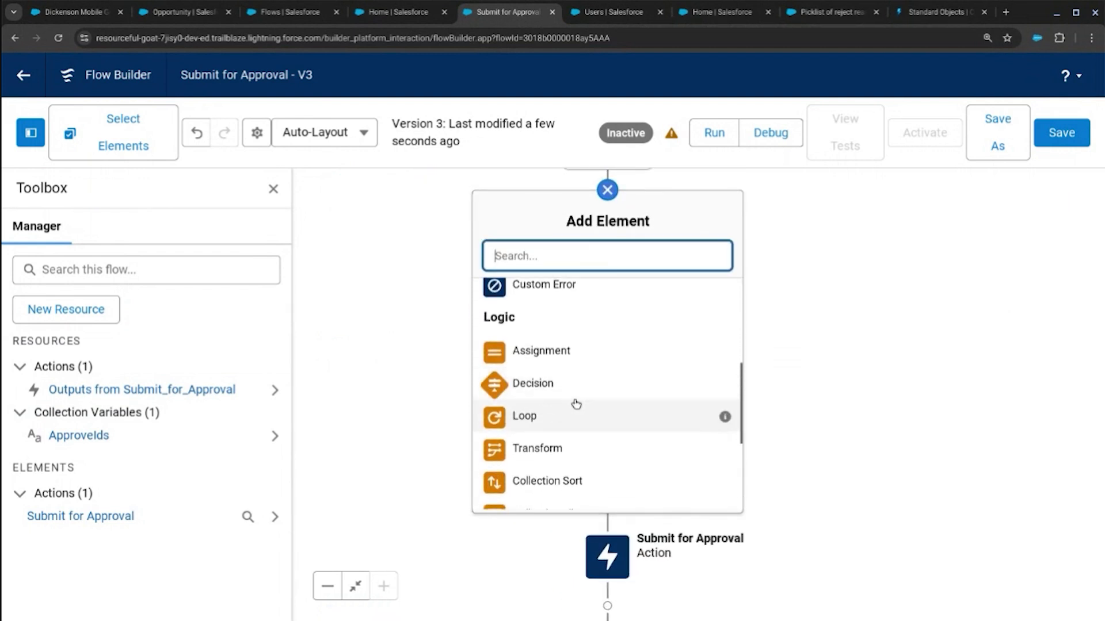
scroll(556, 364, down, 2)
scroll(562, 364, up, 1)
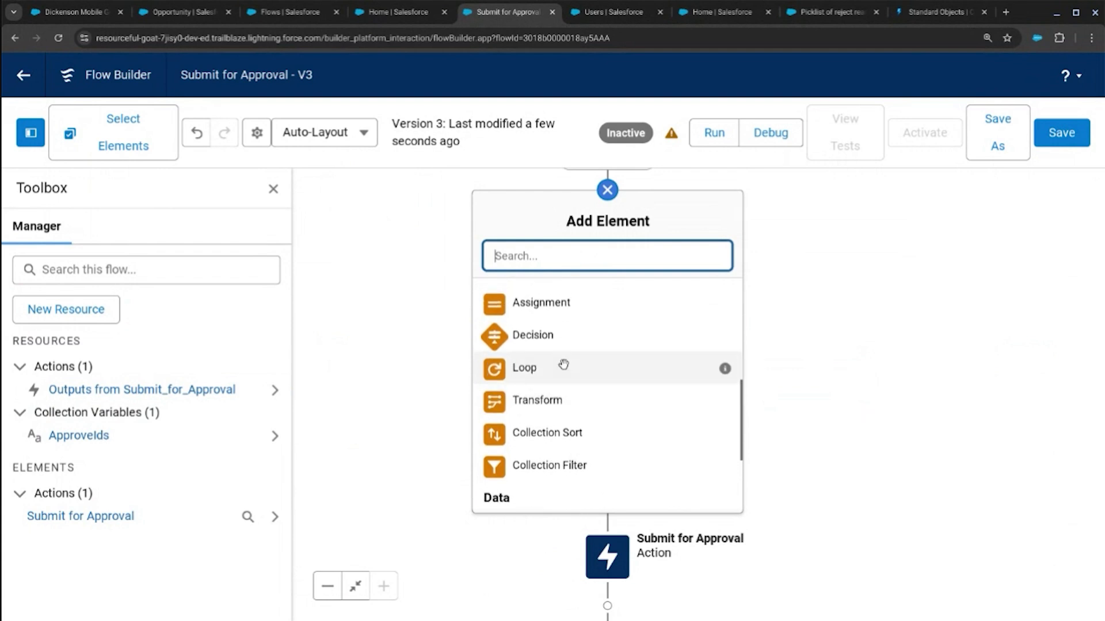
click(557, 320)
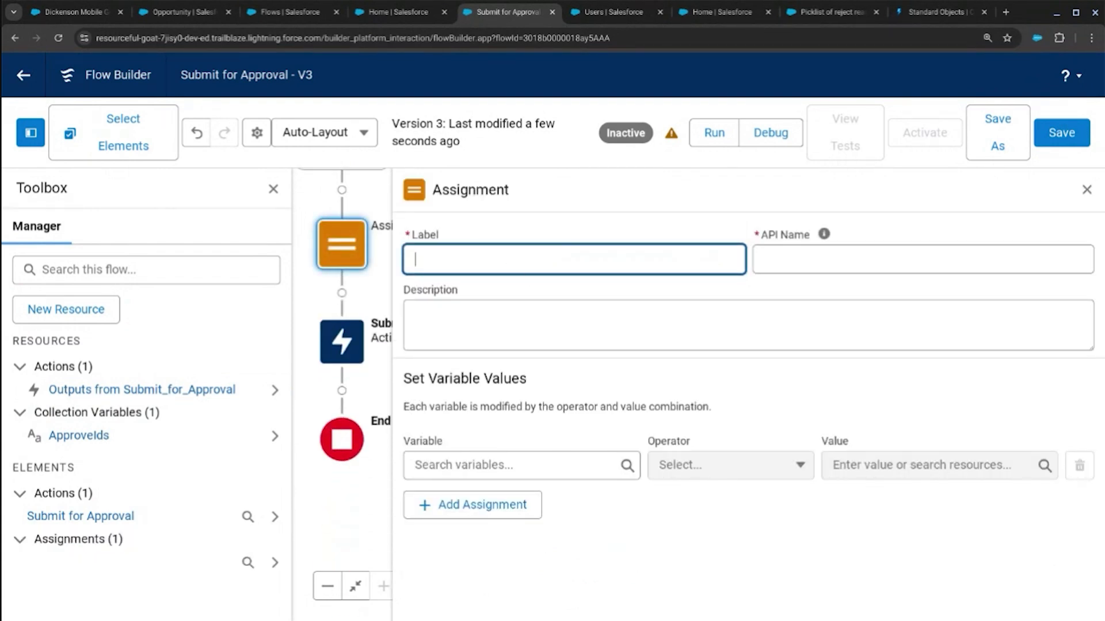
Label the assignment Add OwnerId to ApproverIds and choose the ApproveIds collection variable with the Add operator
text(Add OwnerId to Approve)
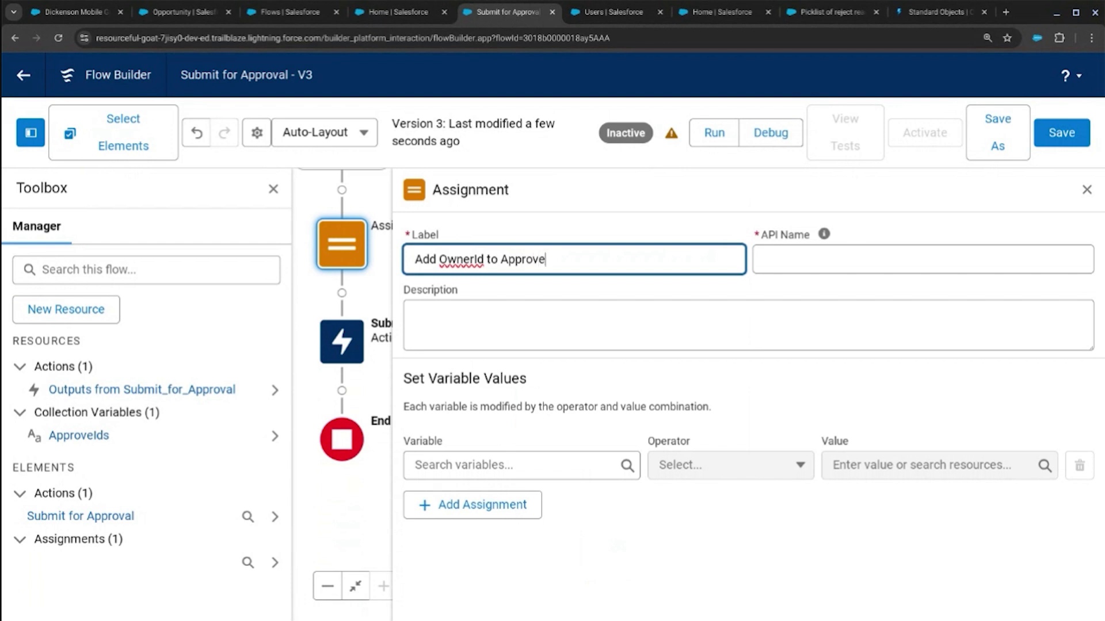
text(rIds)
key(Tab)
click(523, 463)
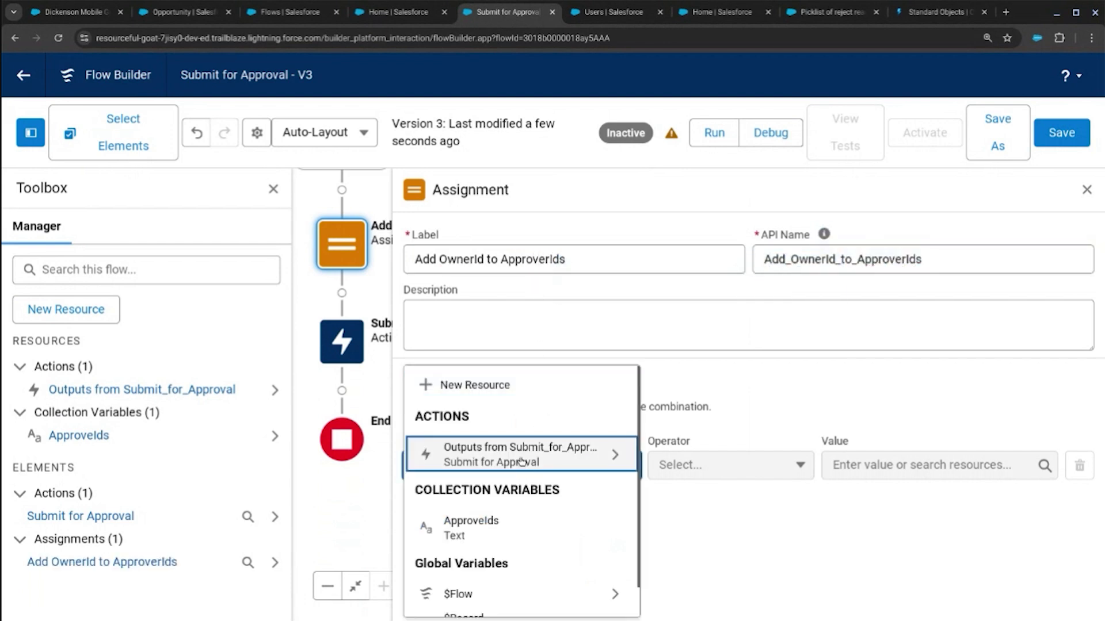
click(509, 525)
click(768, 466)
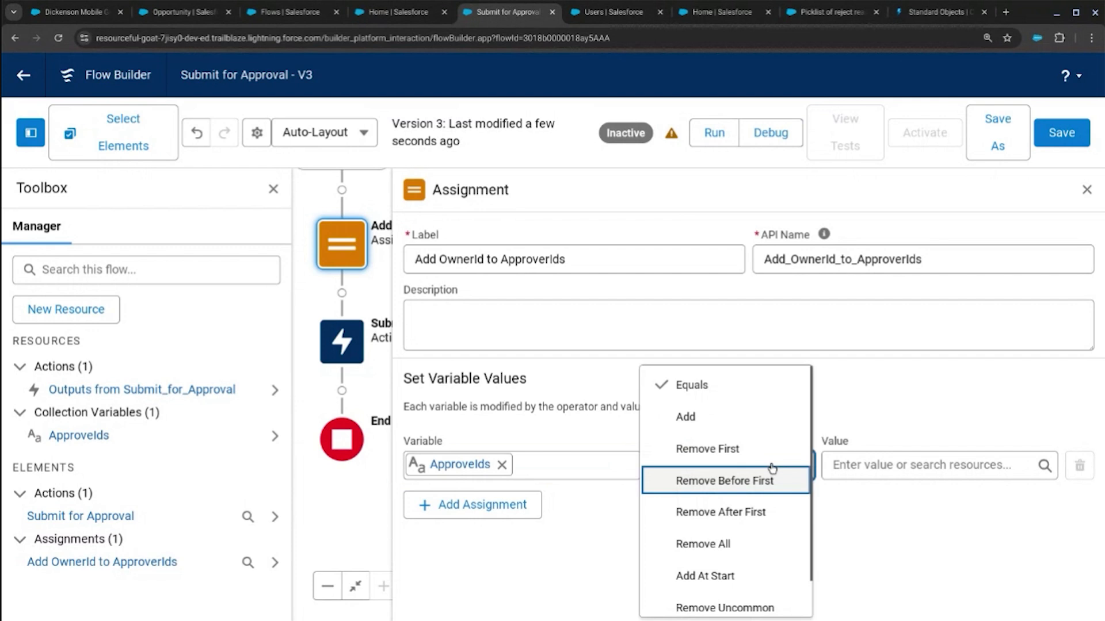
click(748, 417)
Set the assignment's value to $Record > Opportunity ID, save the flow and close the assignment's settings
click(873, 458)
scroll(880, 506, down, 5)
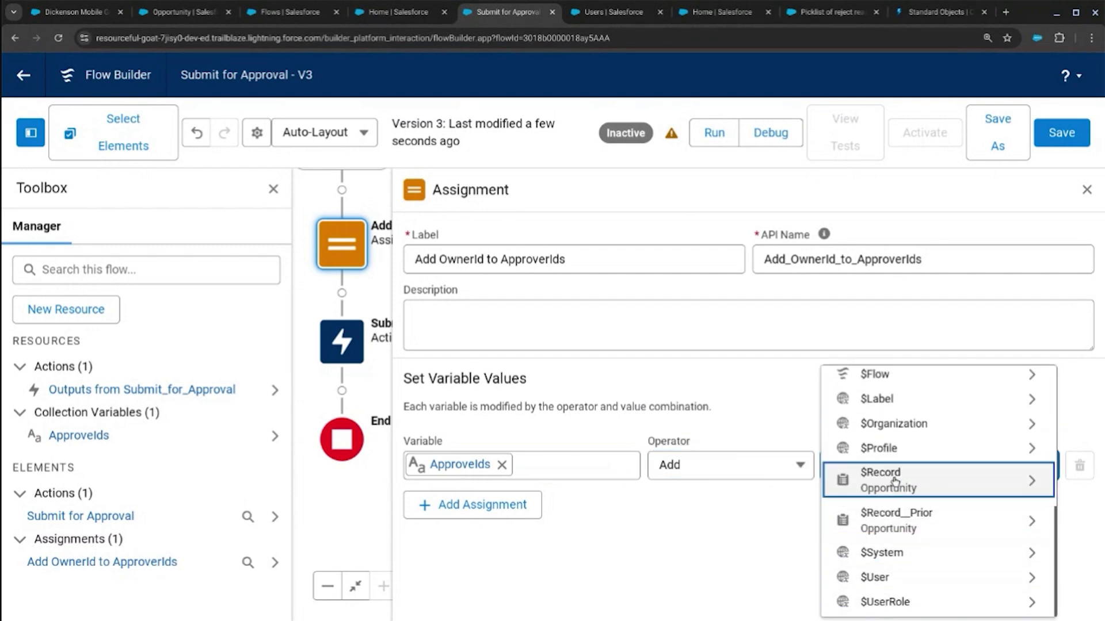
click(886, 488)
scroll(897, 471, down, 5)
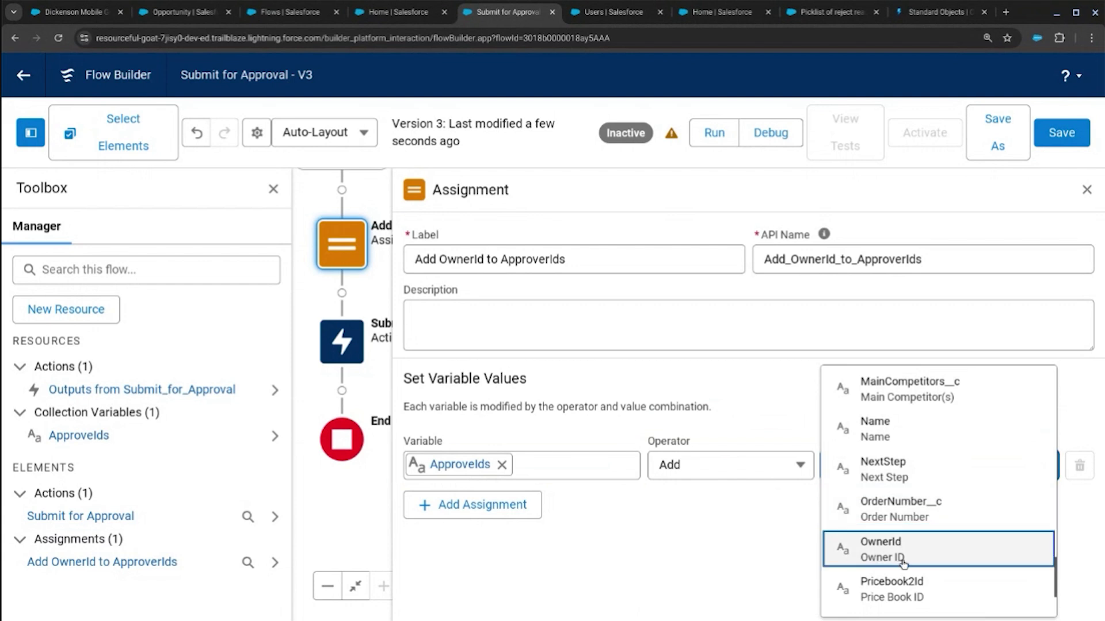
text(Id)
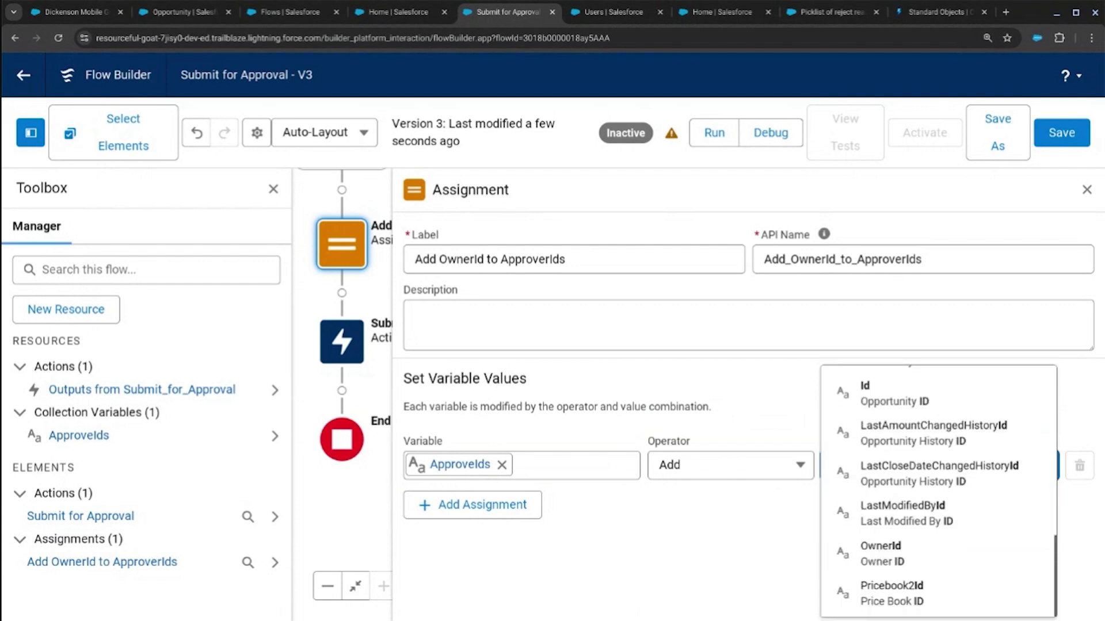
click(944, 386)
click(837, 411)
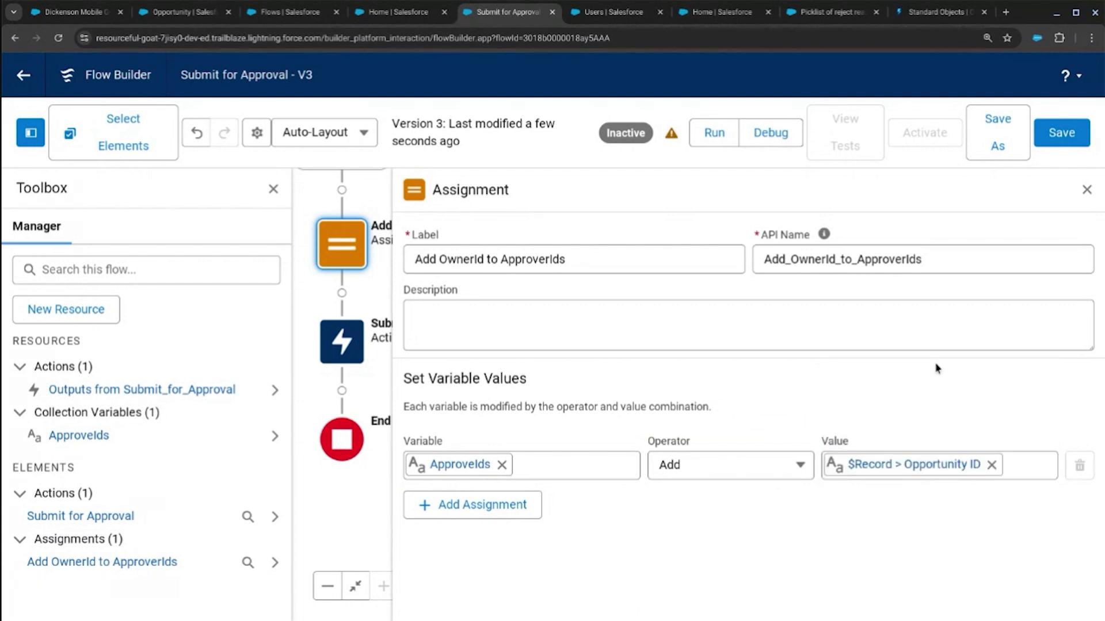
click(1062, 133)
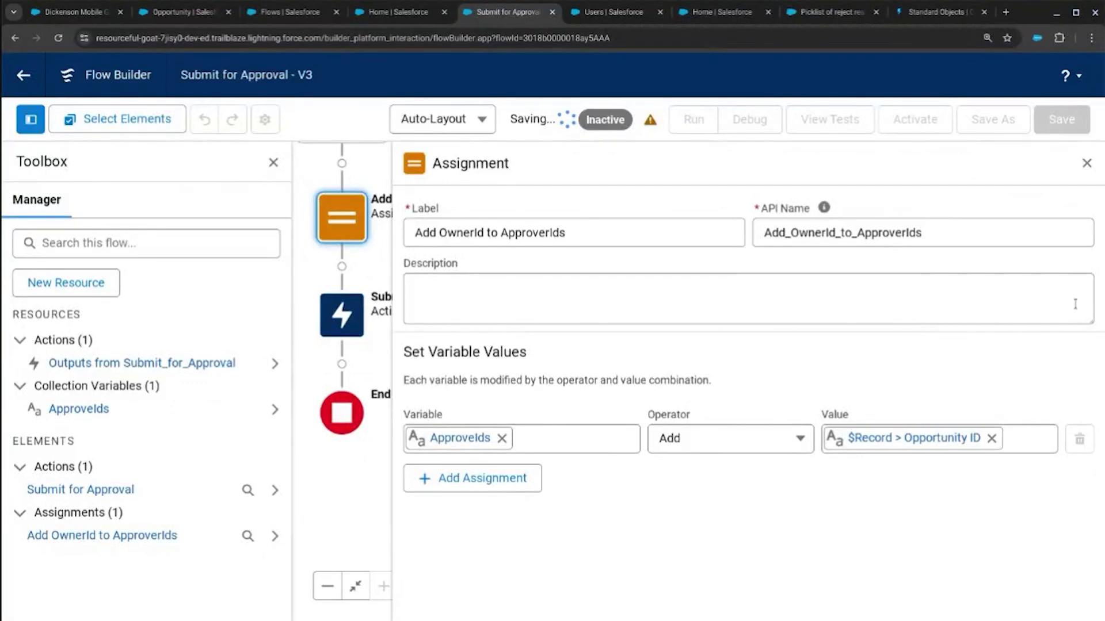
click(1086, 188)
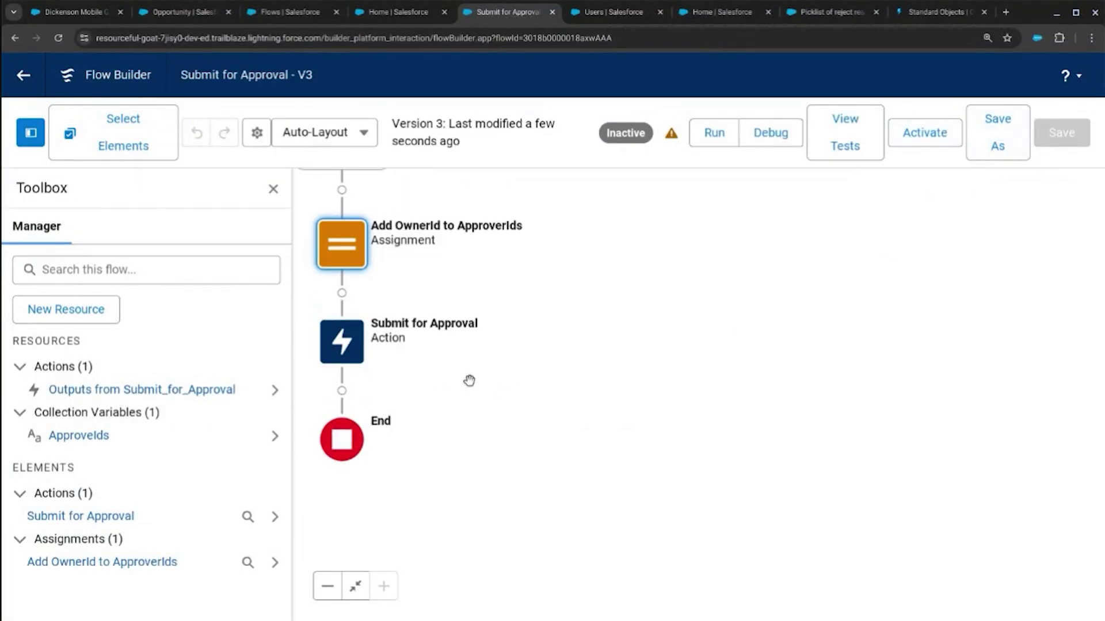
Replace the Submit for Approval action's Next Approver IDs value with the ApproveIds collection variable and save the flow
click(344, 341)
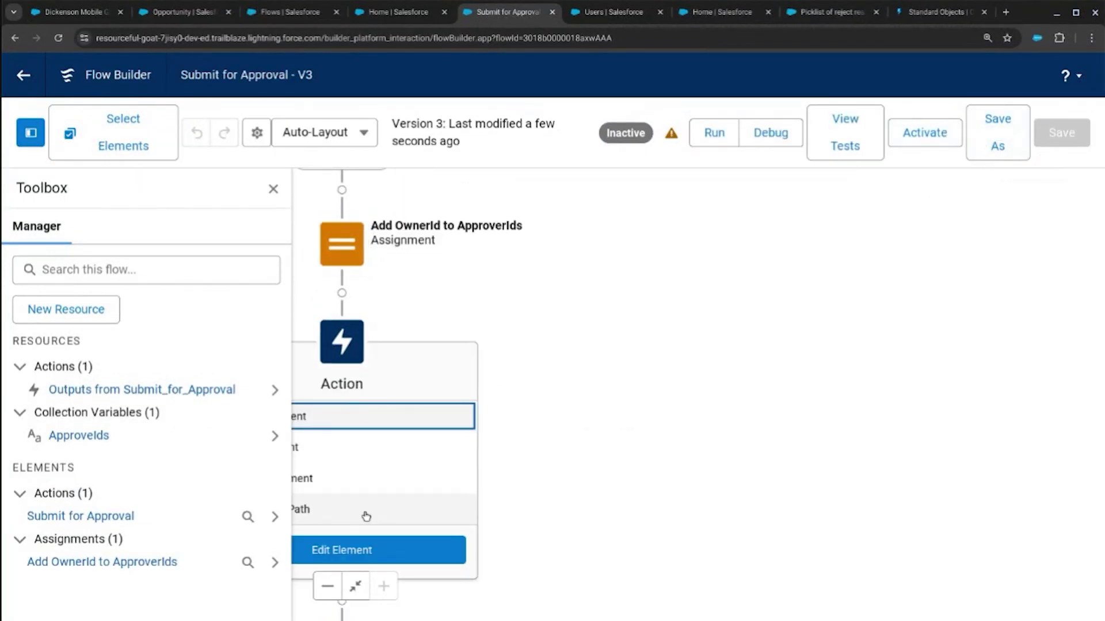
click(401, 551)
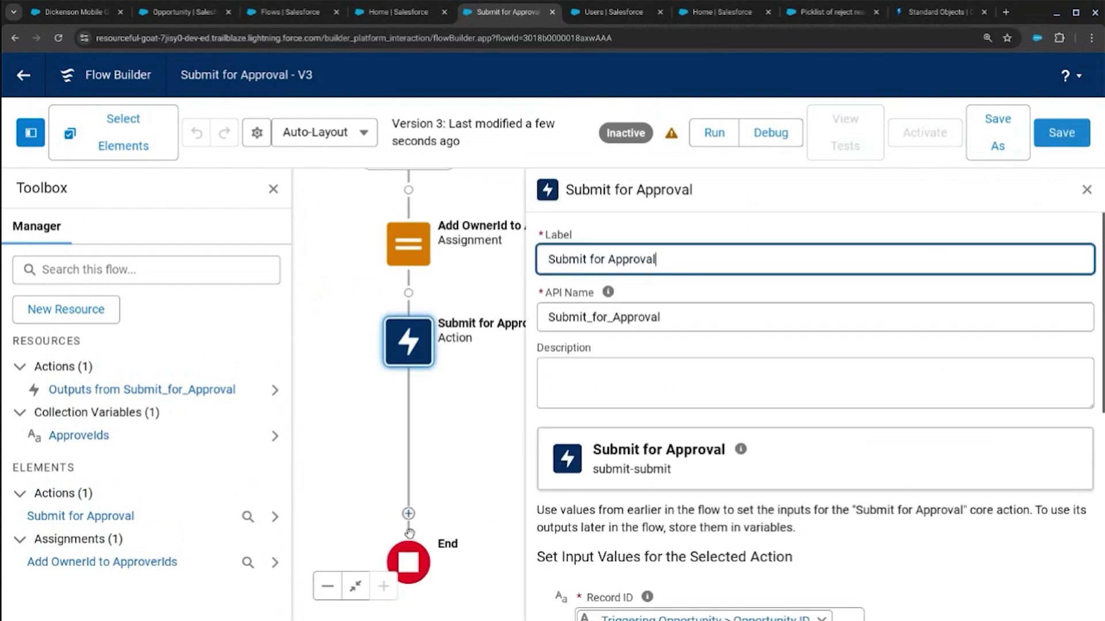
scroll(593, 454, down, 5)
click(740, 395)
key(ctrl+a)
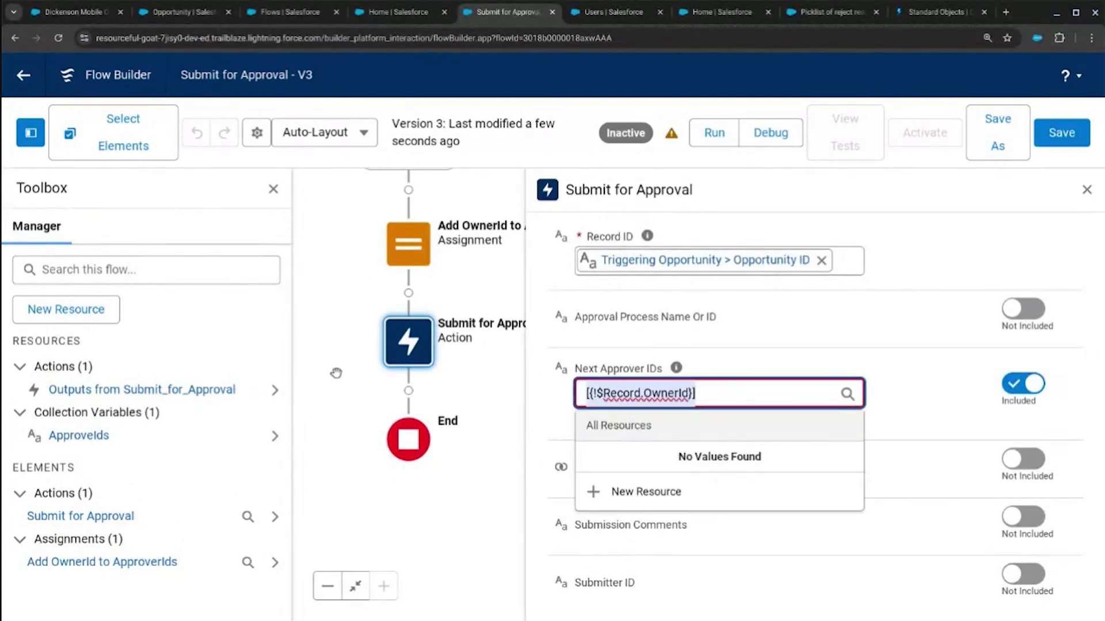
key(BackSpace)
click(653, 558)
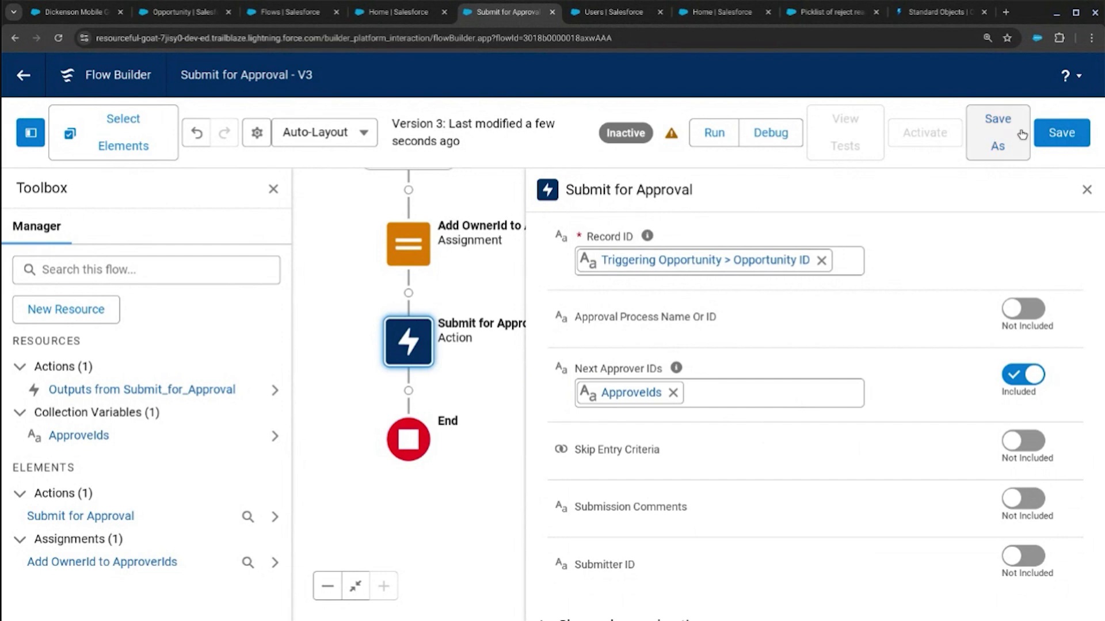
click(1051, 133)
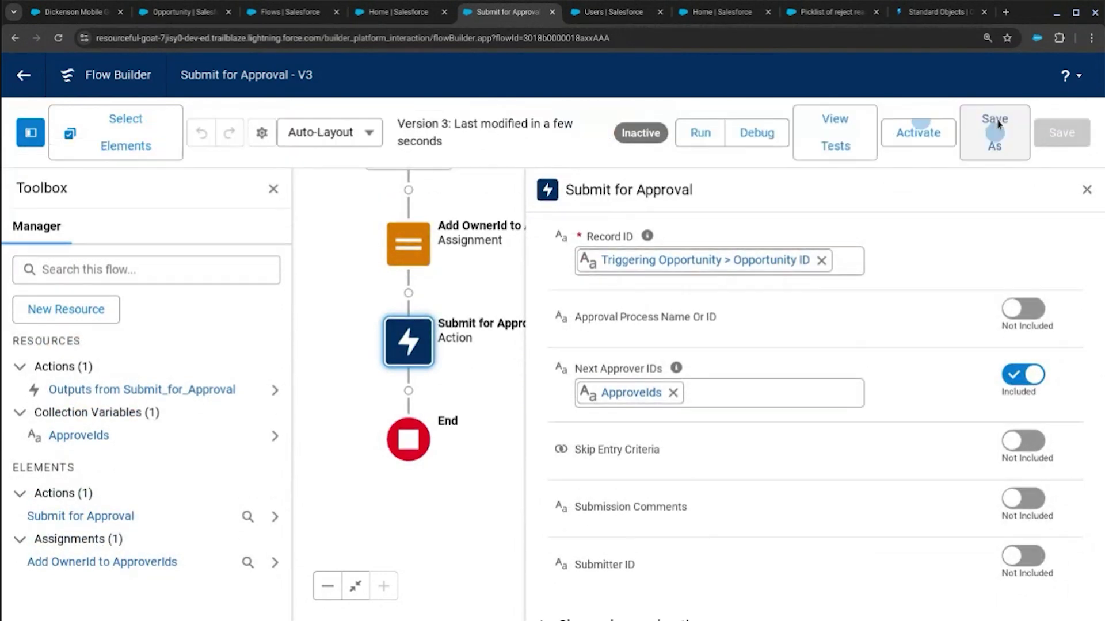
Save the Submit for Approval flow as a new version and activate that version
click(999, 124)
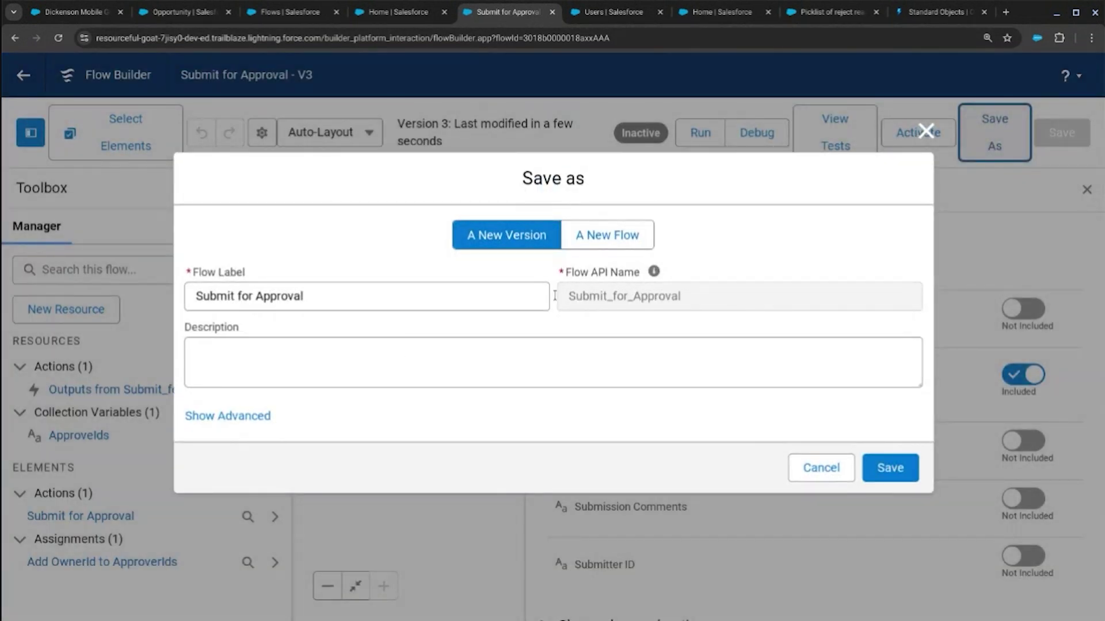
click(871, 476)
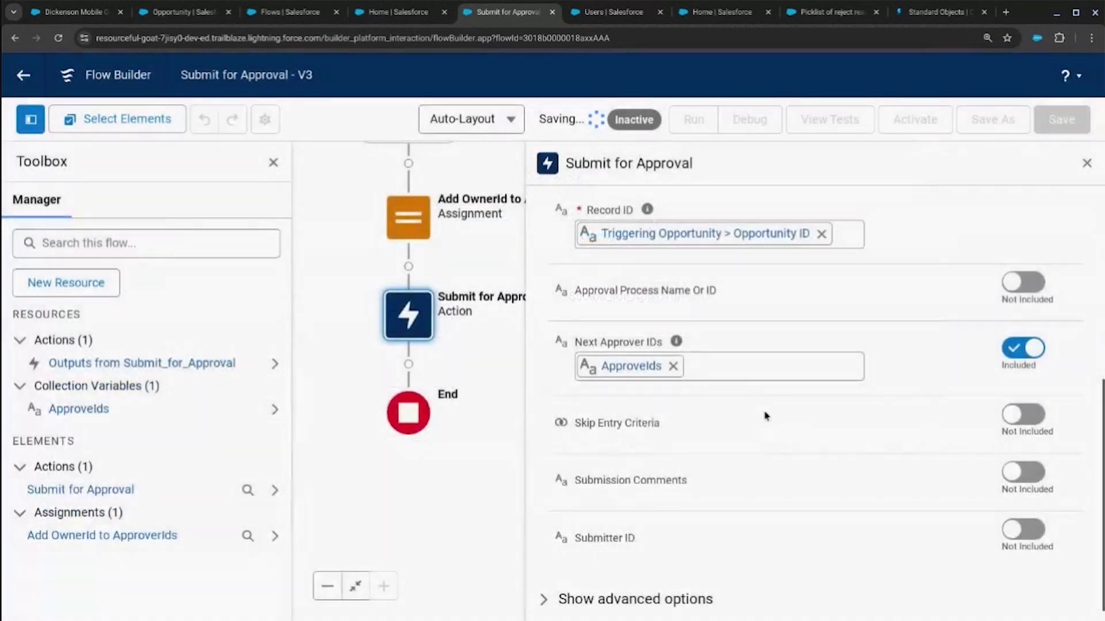
click(906, 124)
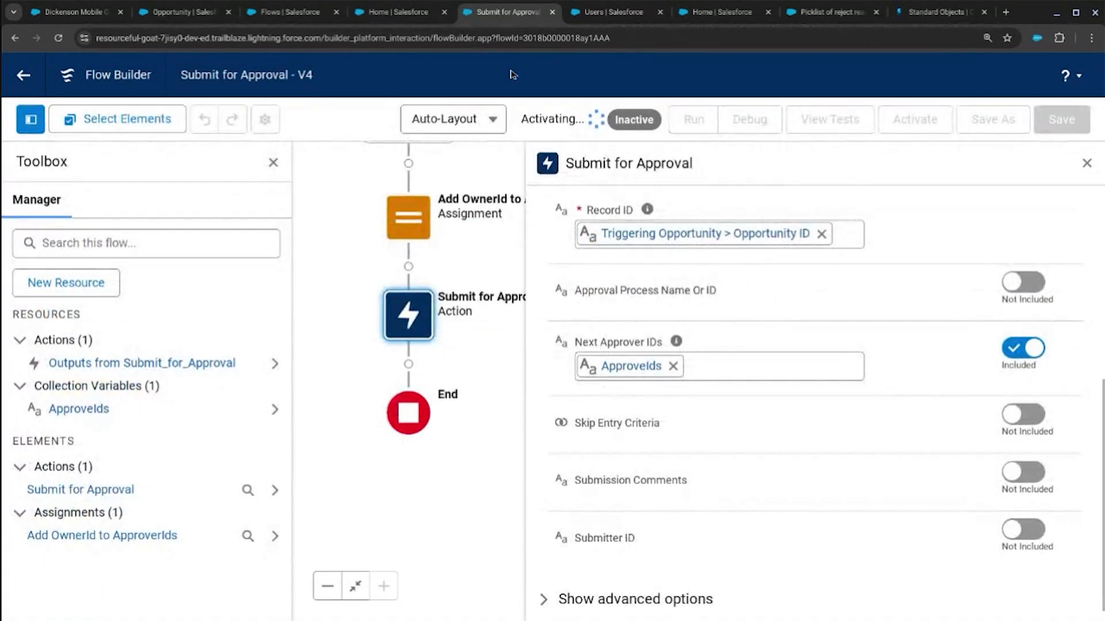
Clear the Next Automated Approver Determined By field in the Opportunity Approval Process and save the process
click(603, 17)
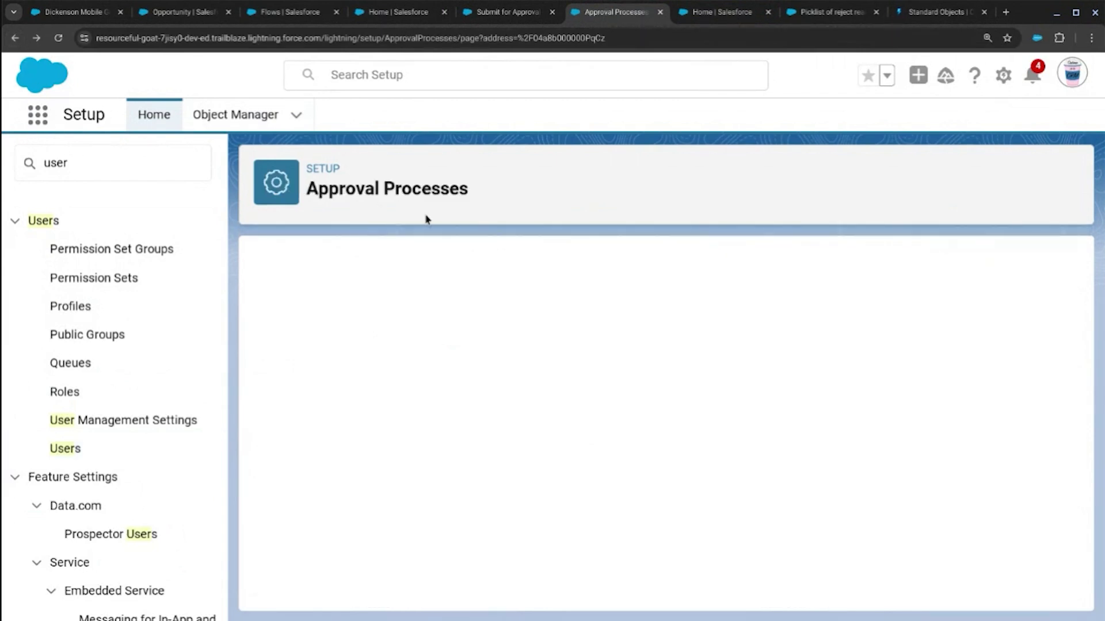
click(526, 345)
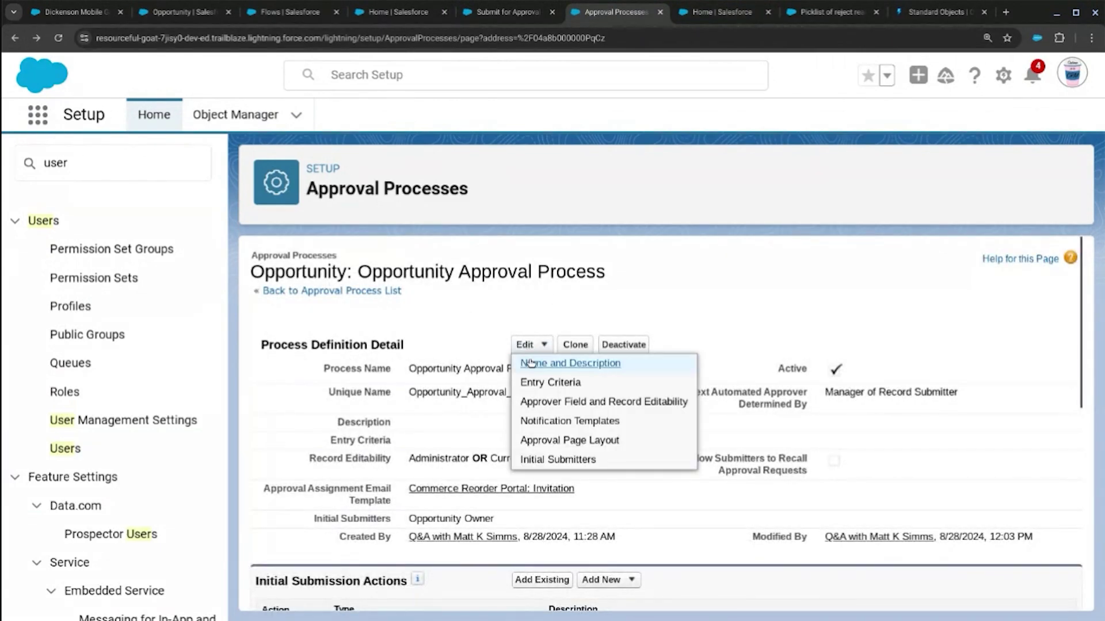
click(528, 402)
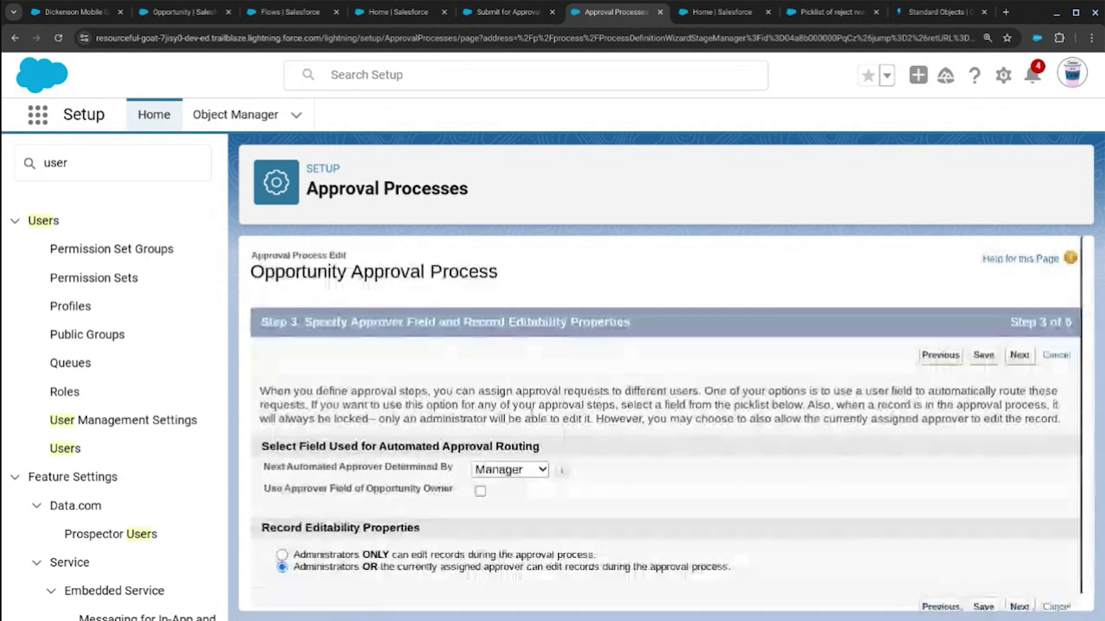
click(498, 497)
click(603, 492)
scroll(605, 496, down, 1)
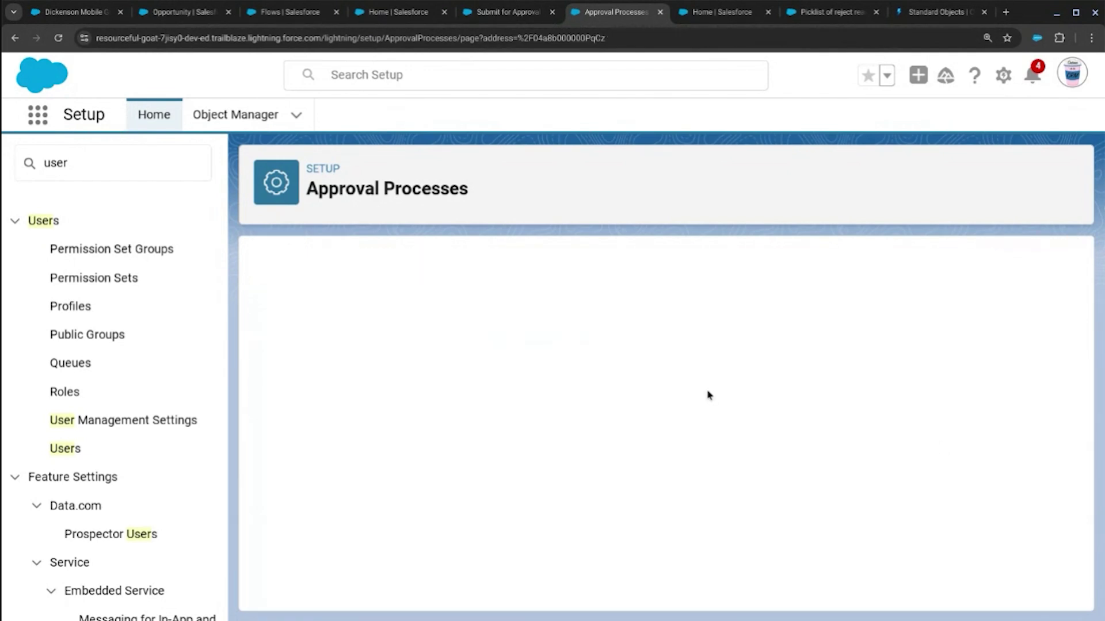
Reload the Dickenson Mobile Generators opportunity and try to save it with Approval Status set to Submitted
click(69, 11)
key(Return)
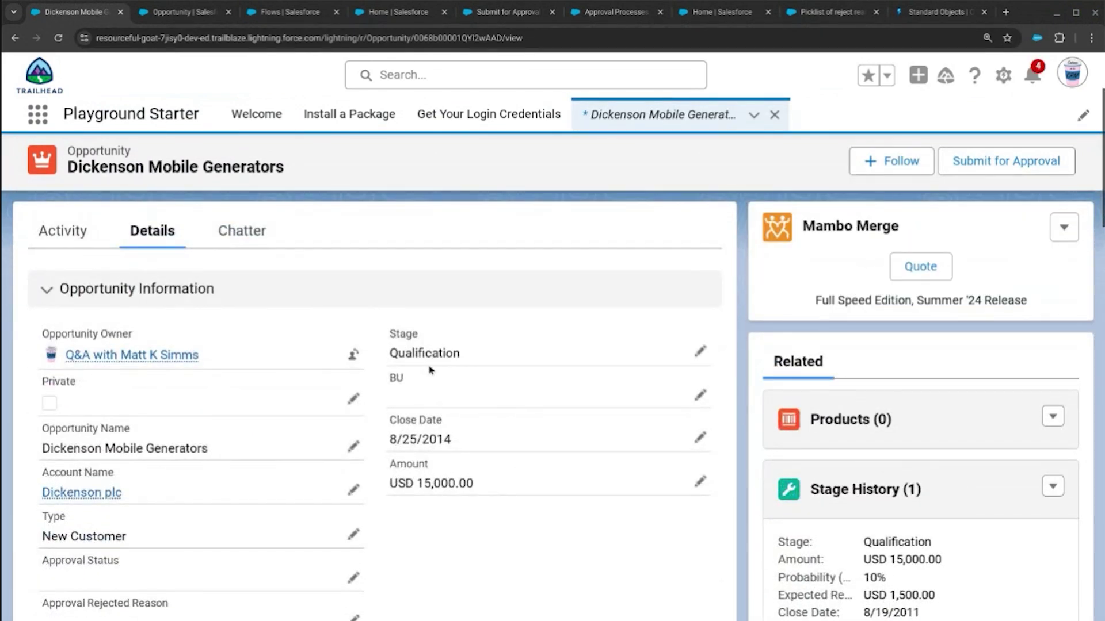
scroll(426, 368, down, 3)
click(354, 401)
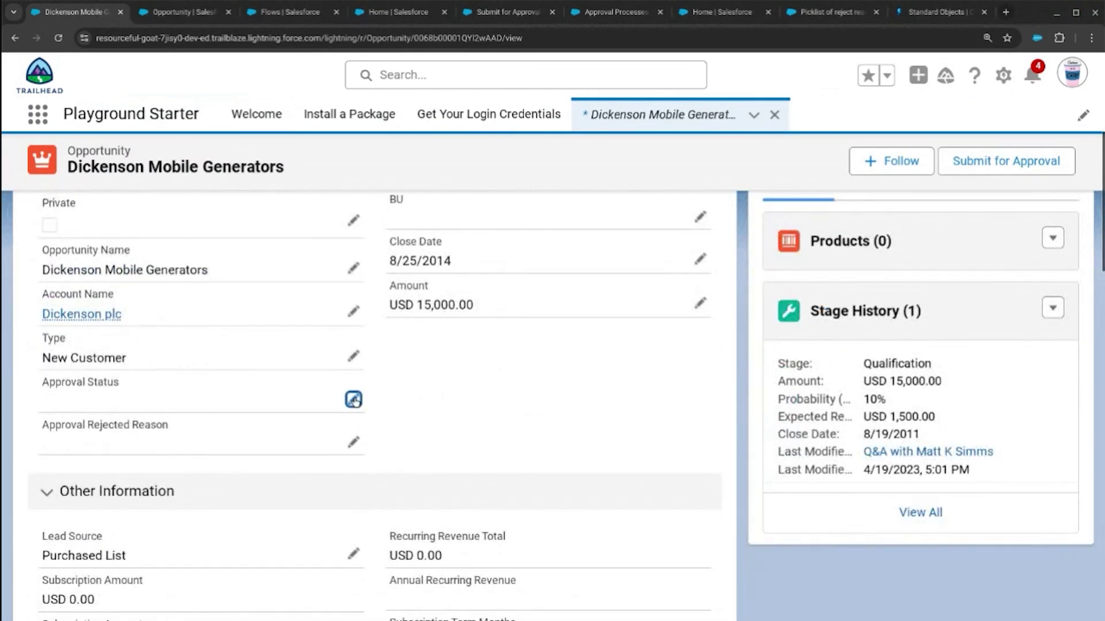
click(234, 451)
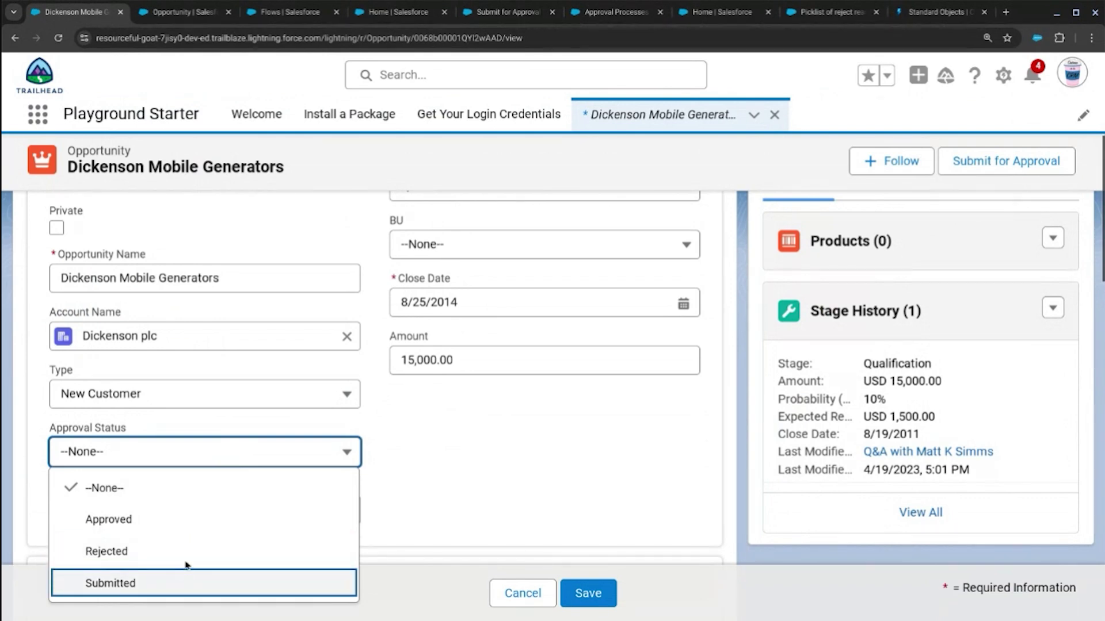
click(176, 580)
click(578, 593)
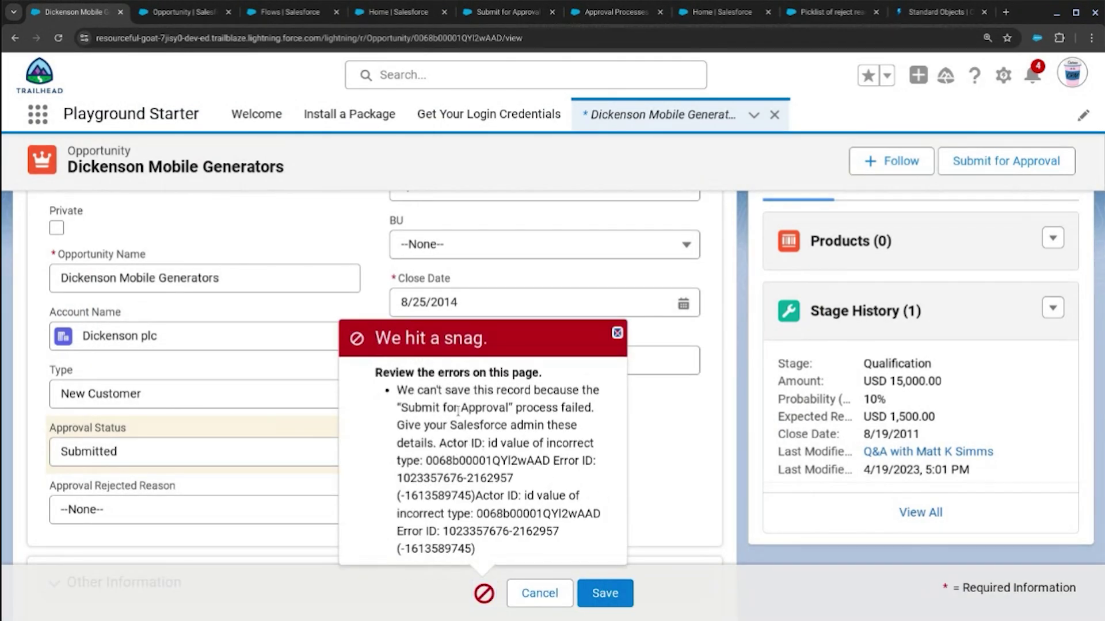
double_click(475, 462)
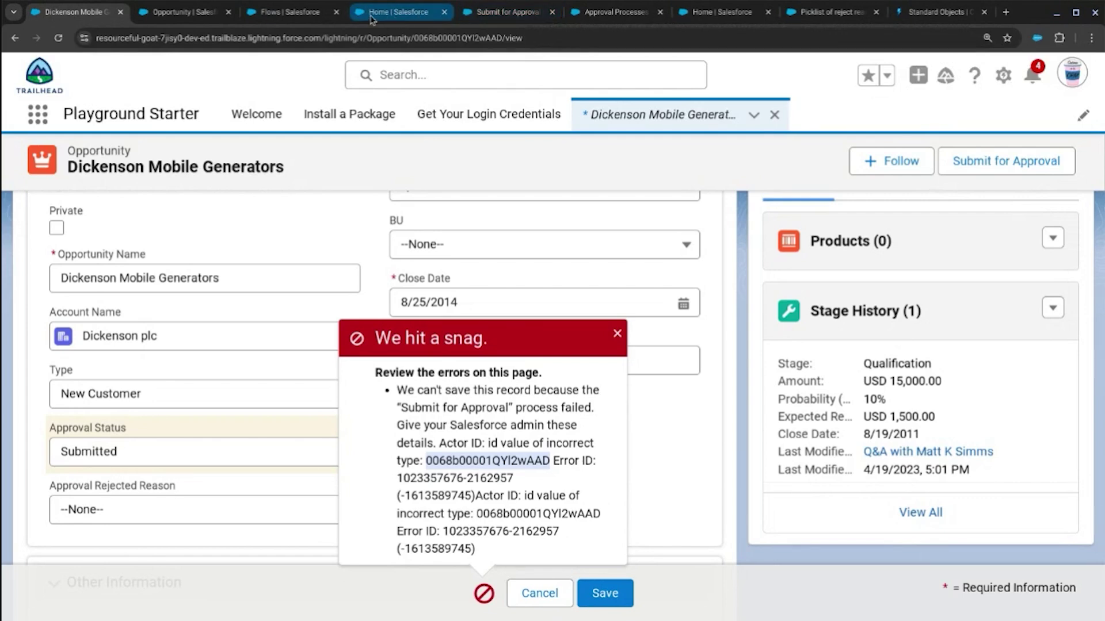
click(285, 12)
click(573, 16)
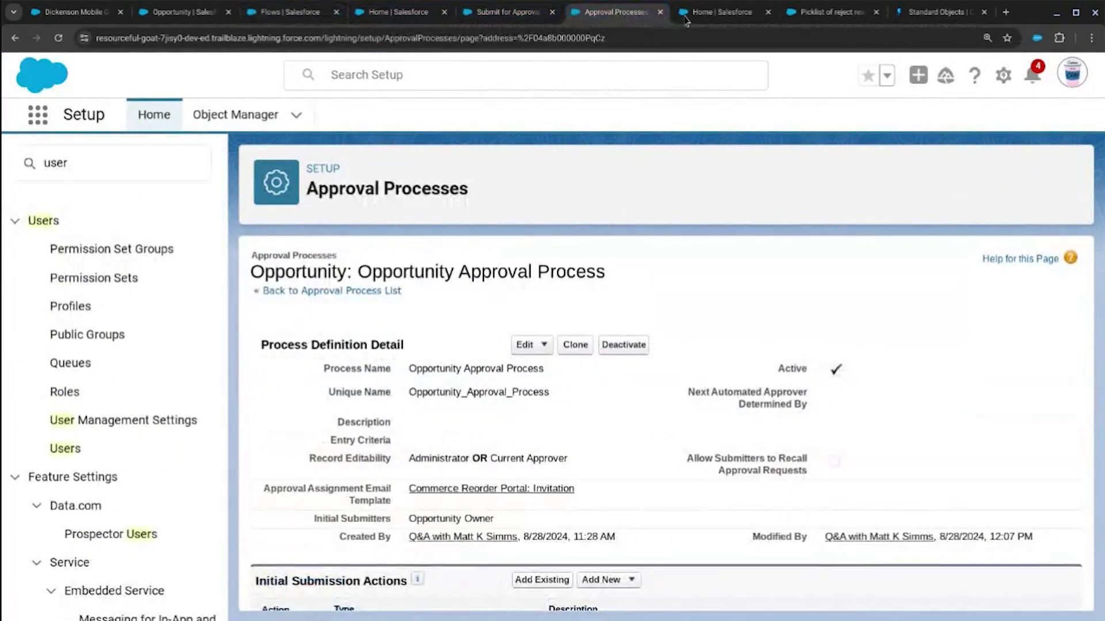
click(730, 15)
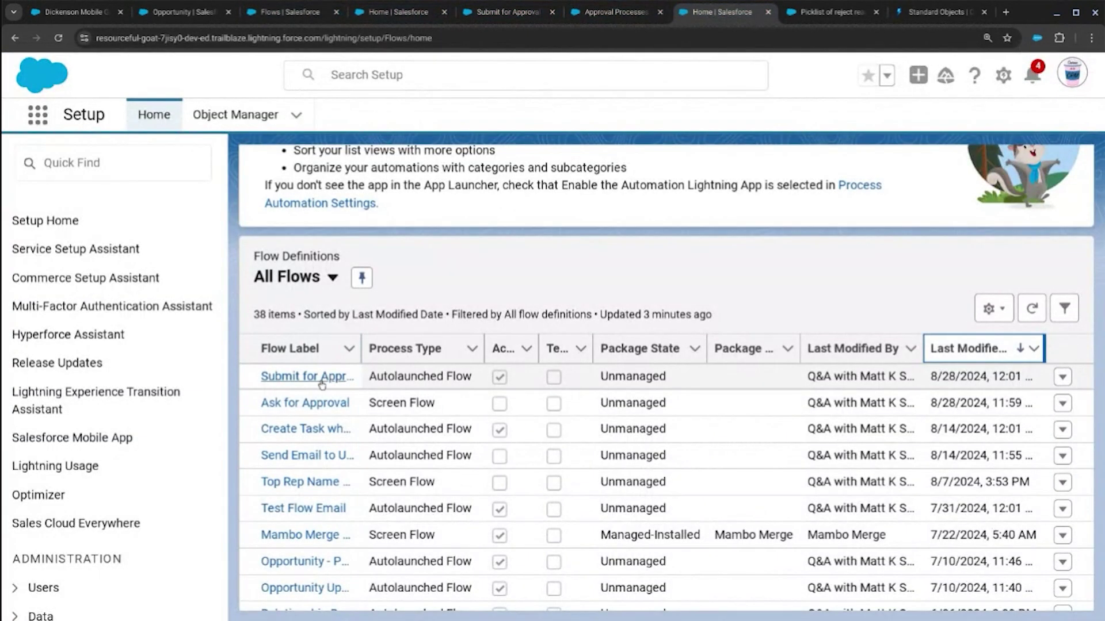
click(299, 377)
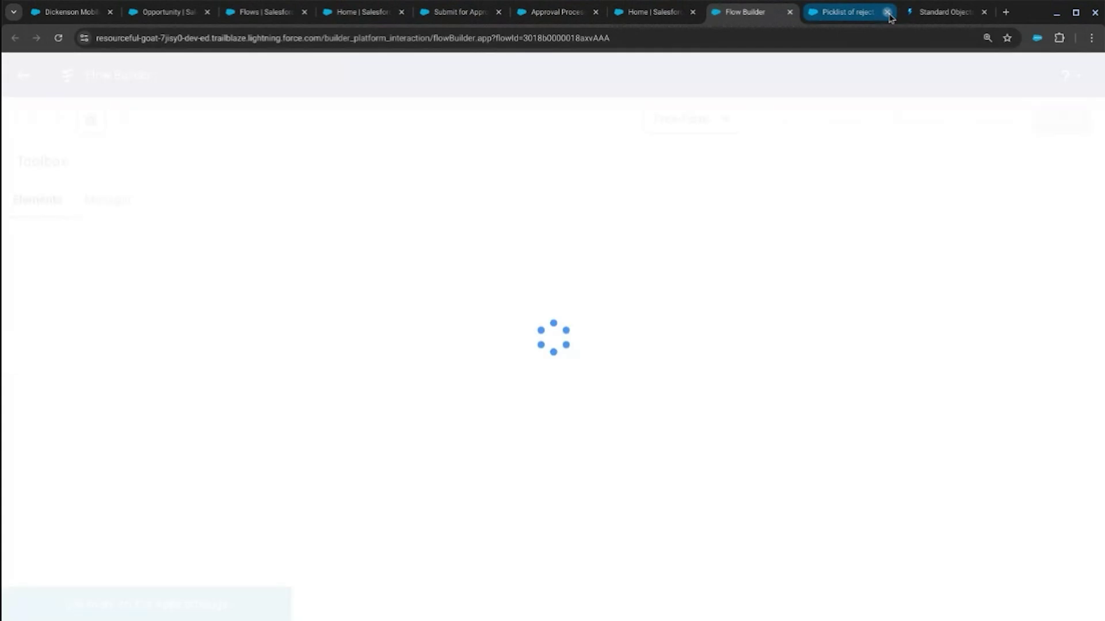
click(887, 11)
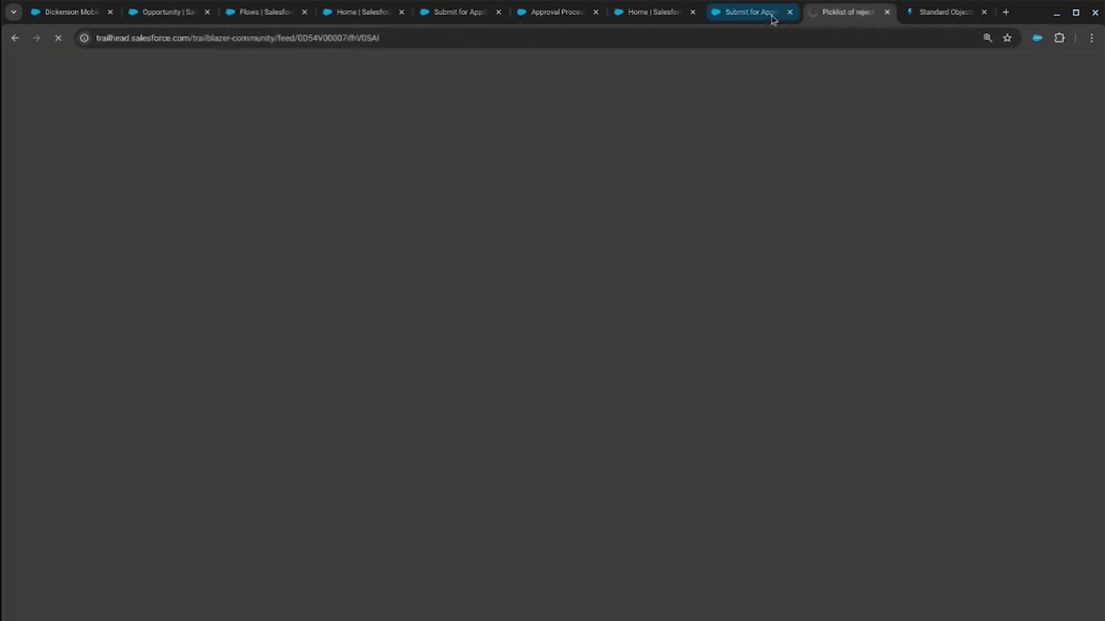
click(768, 13)
drag(432, 491, 413, 570)
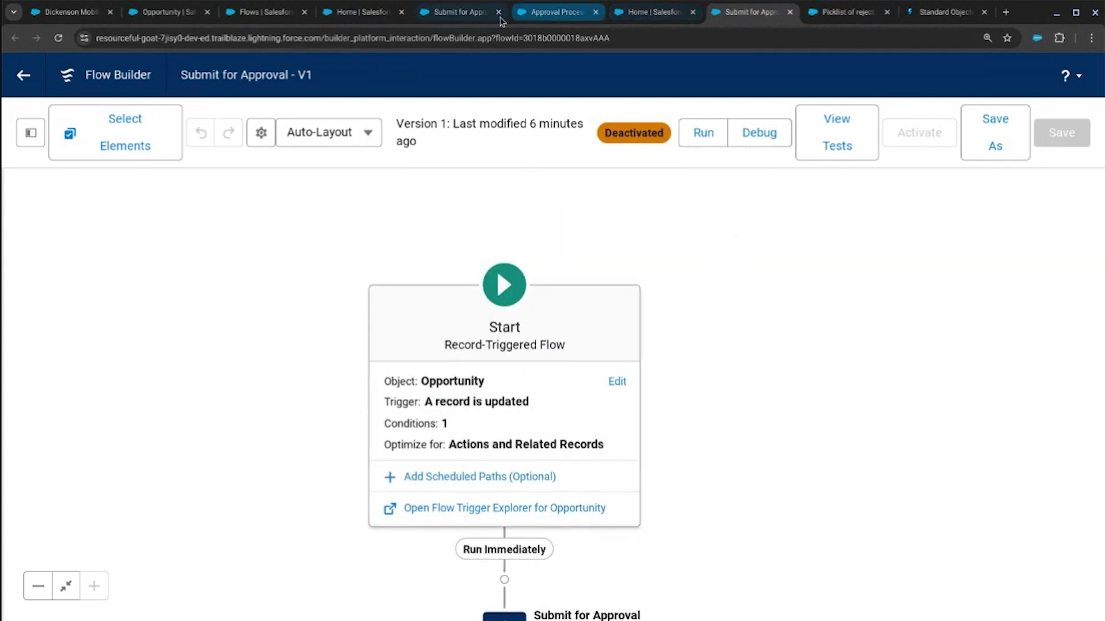
Sort the All Flows list by last modified date, newest first, and open the Submit for Approval flow
click(265, 12)
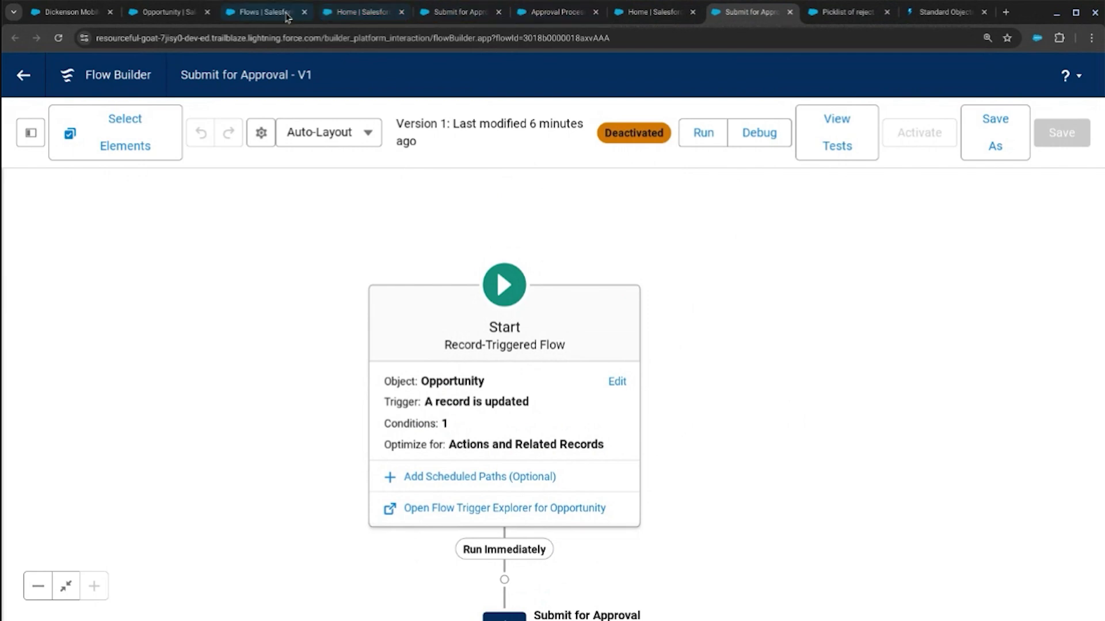
scroll(391, 348, down, 2)
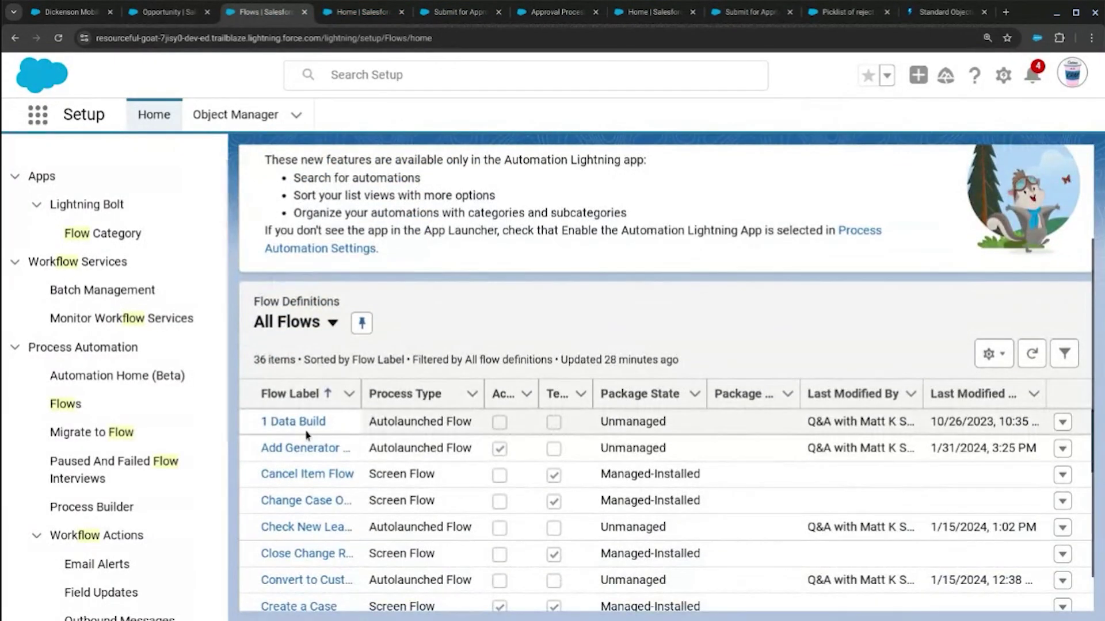
click(954, 394)
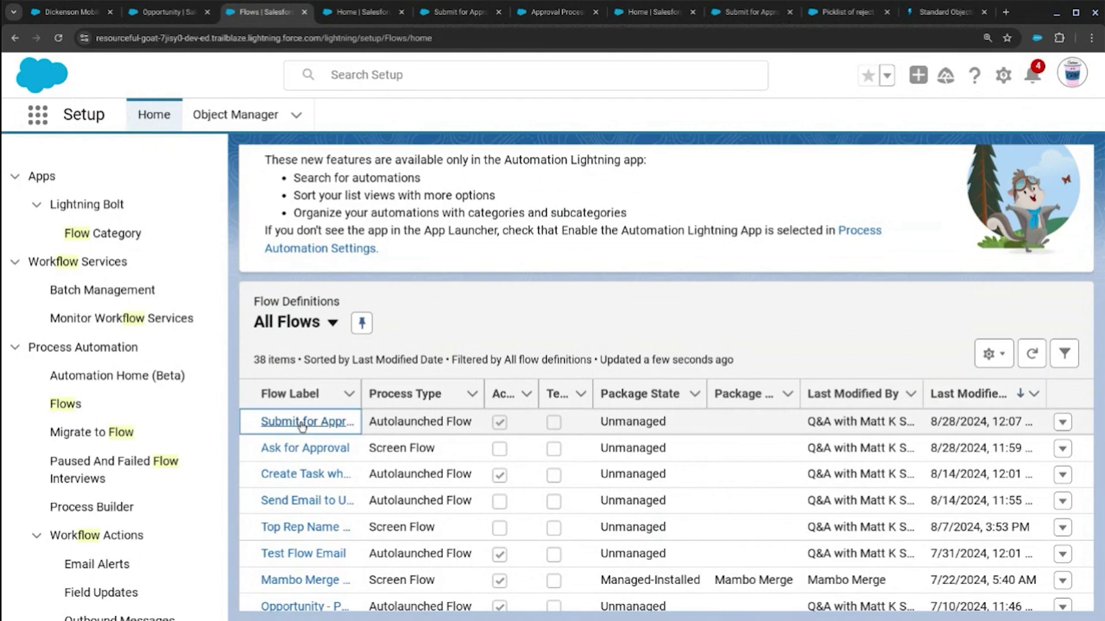
click(318, 422)
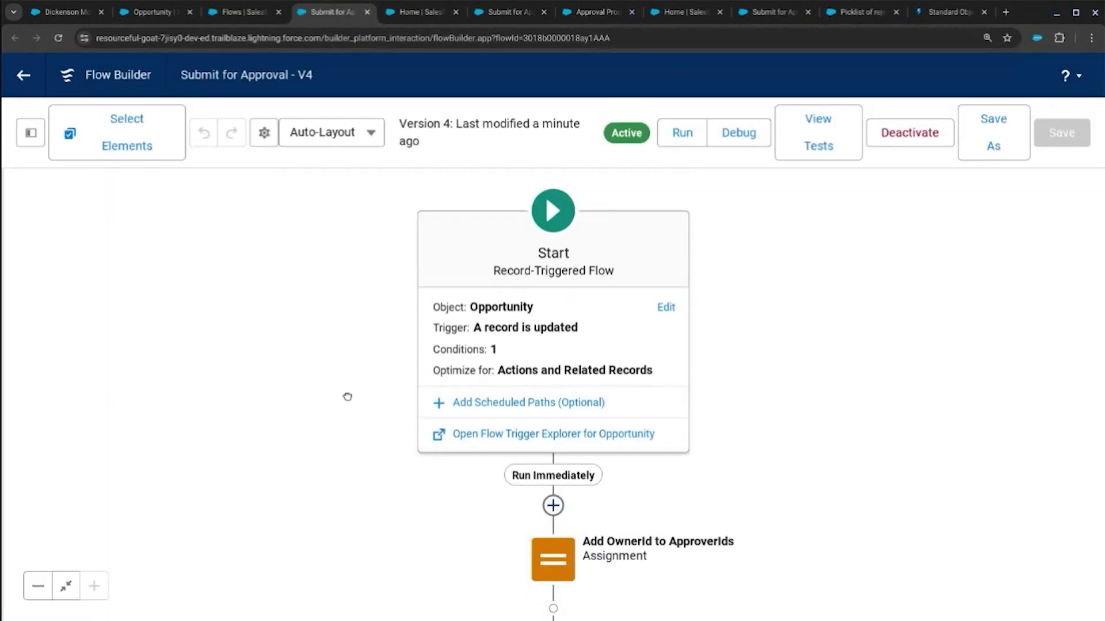
Change the value added to ApproveIds in the Add OwnerId to ApproverIds assignment to $Record > Owner ID
scroll(348, 394, down, 2)
click(808, 13)
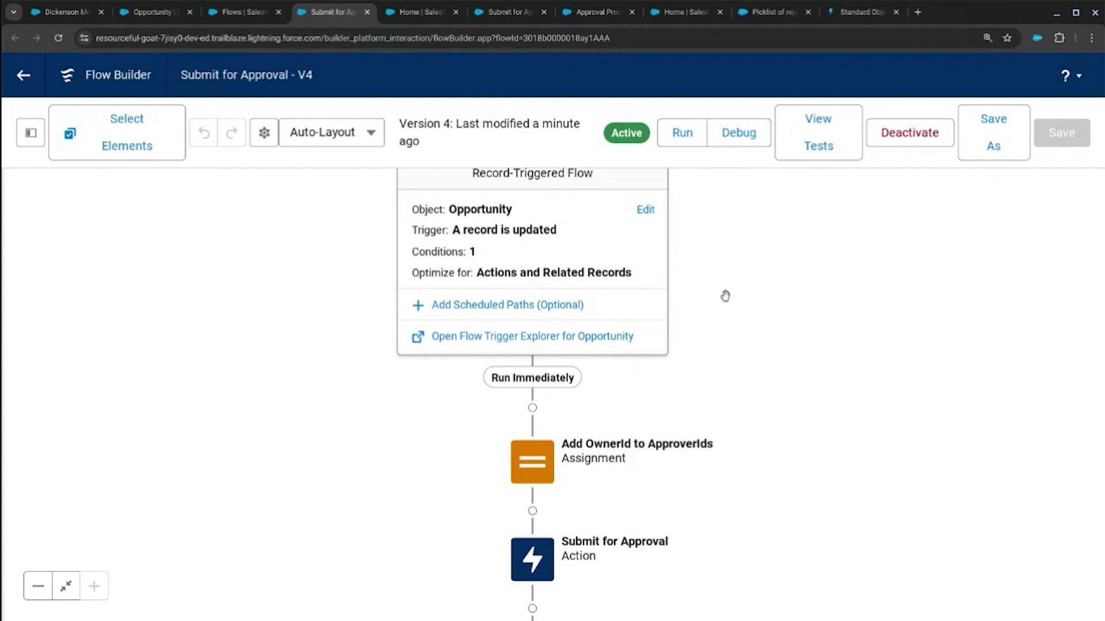
click(533, 461)
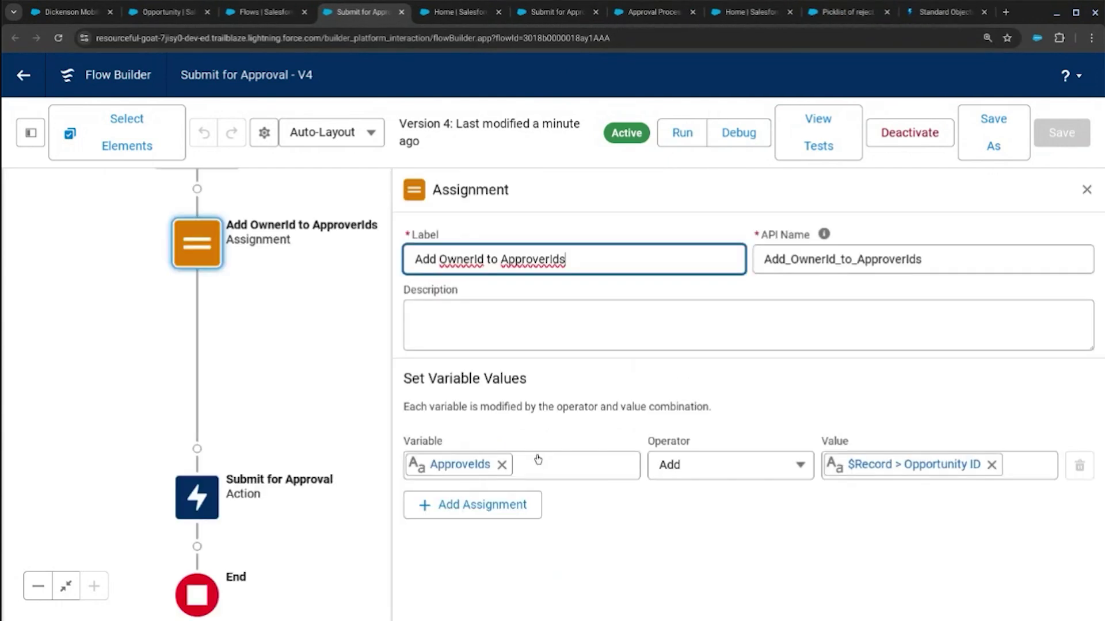
click(950, 467)
click(891, 465)
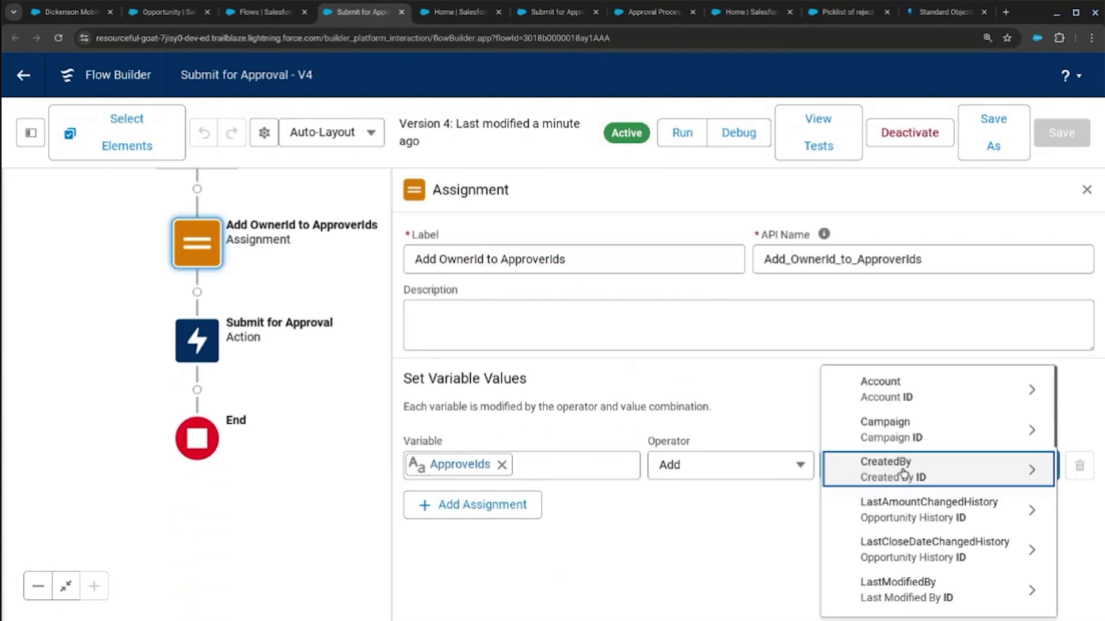
text(Ow)
key(BackSpace)
key(BackSpace)
key(BackSpace)
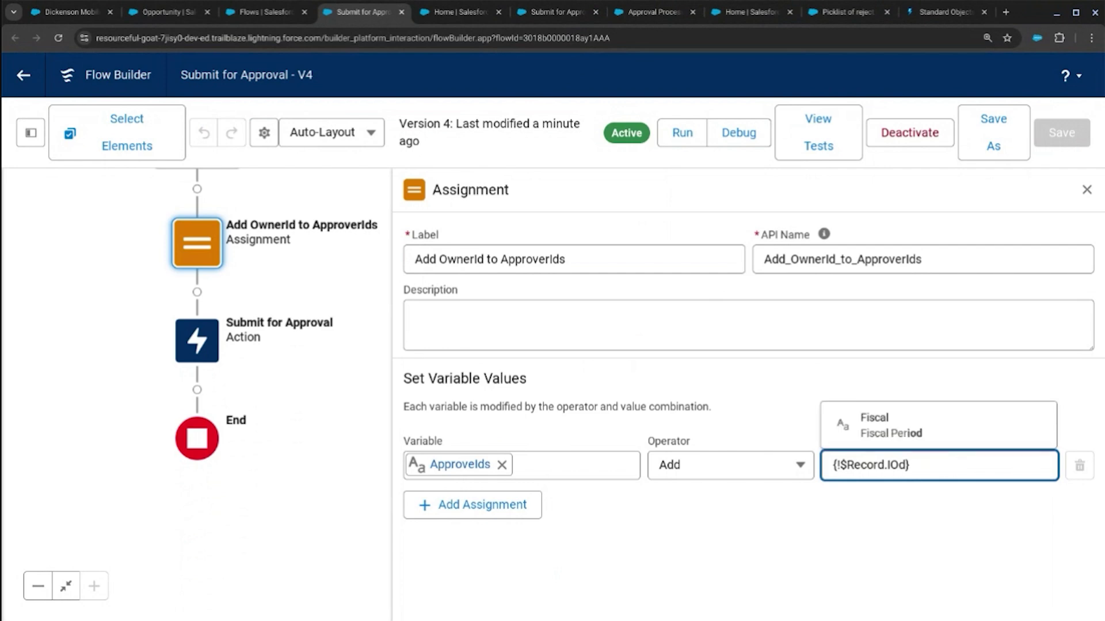
text(OwnerI)
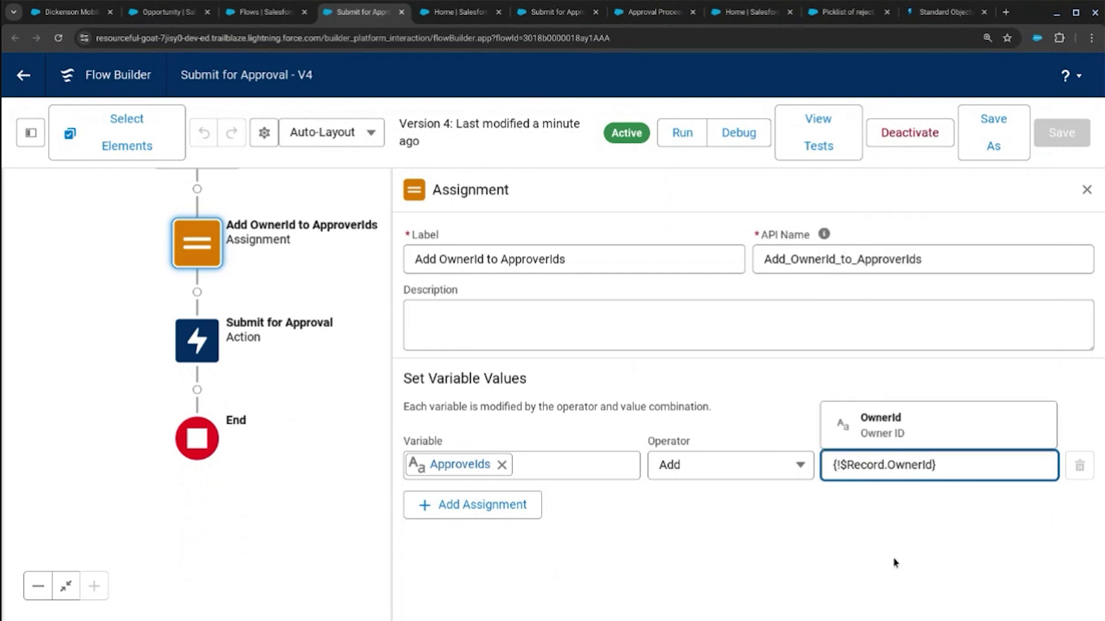
click(883, 425)
Save the corrected Submit for Approval flow as a new version and activate it
click(990, 140)
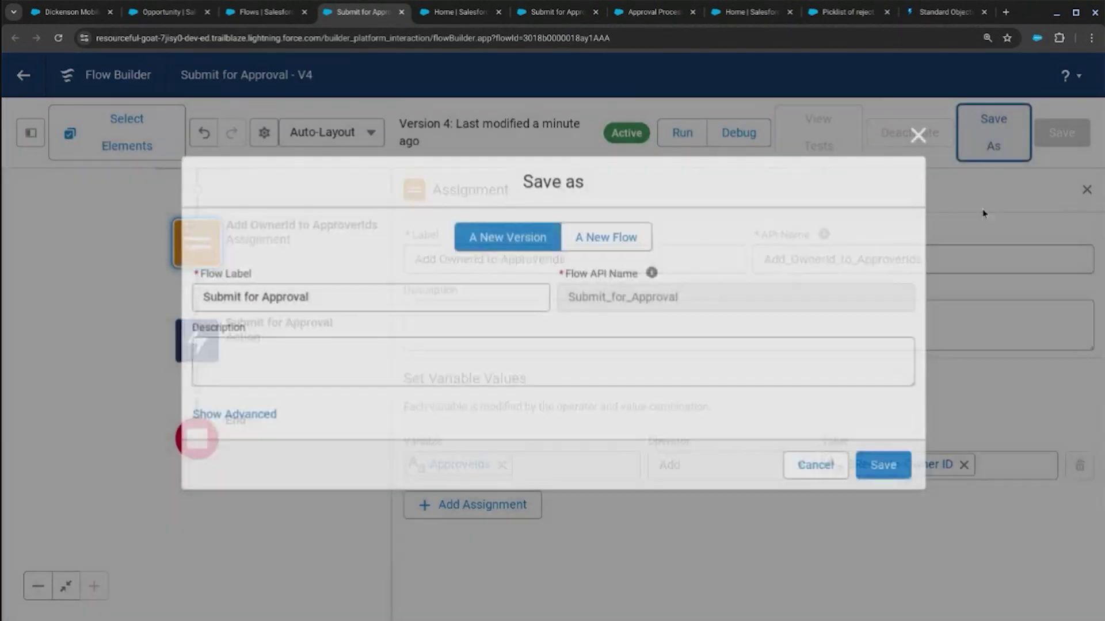
click(883, 465)
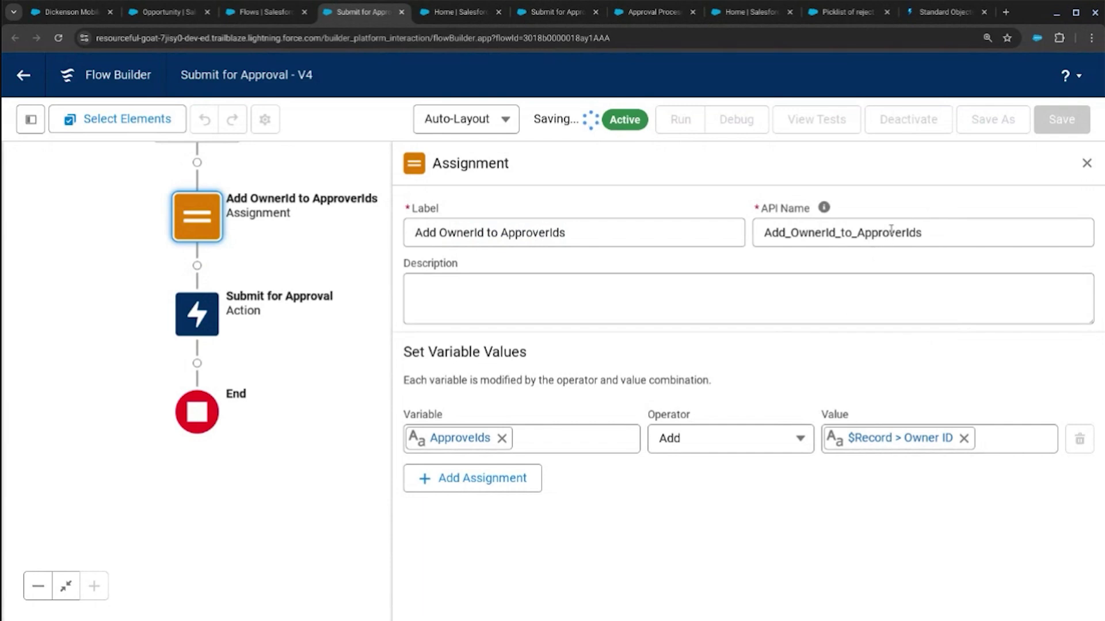
click(909, 136)
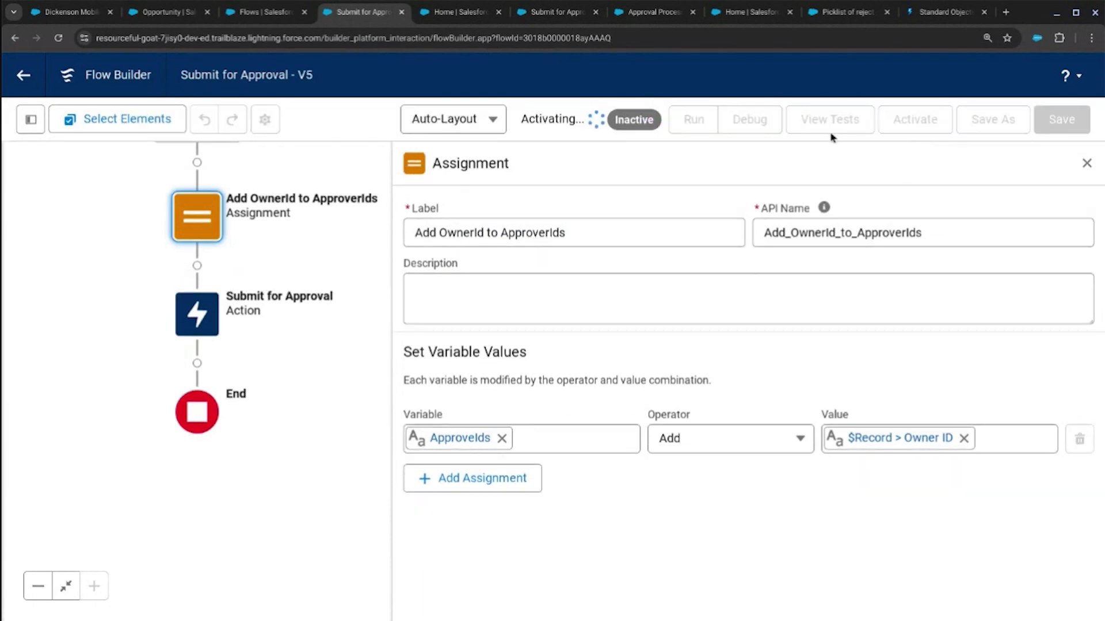
Reload the Dickenson Mobile Generators opportunity, save it with Approval Status set to Submitted, and check its Approval History
click(33, 12)
click(101, 39)
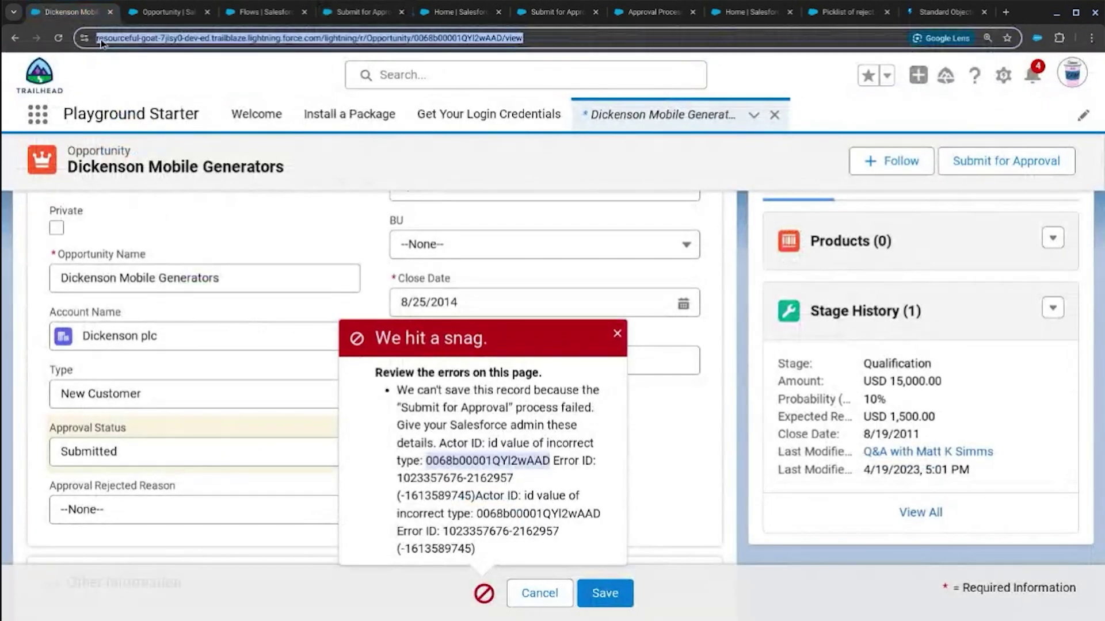
key(Return)
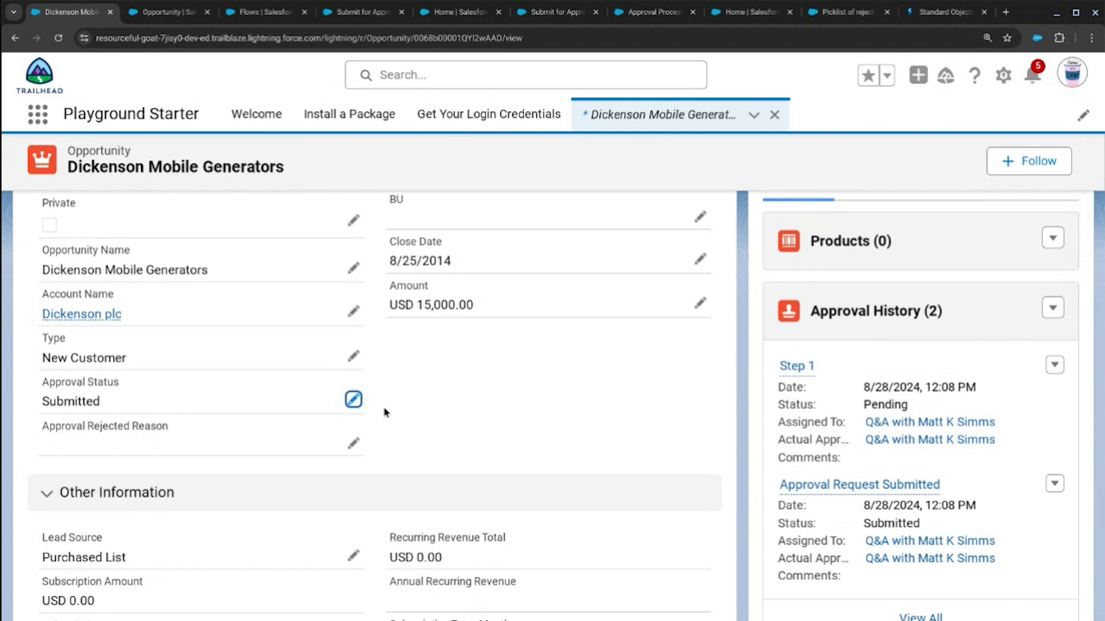
scroll(400, 392, up, 2)
scroll(399, 391, up, 2)
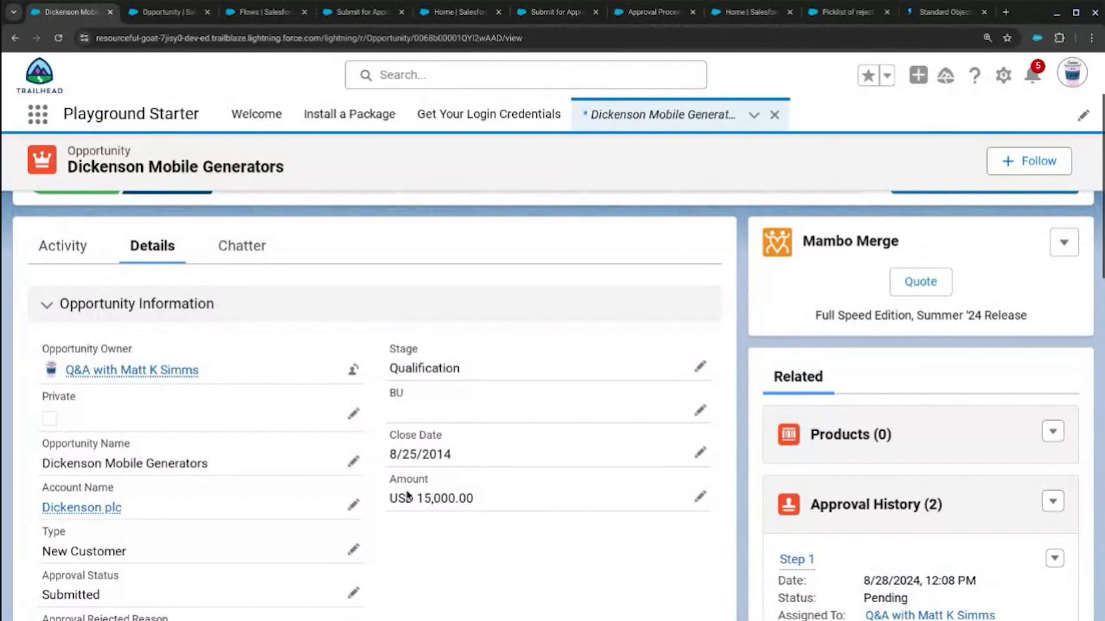
Set the opportunity's Approval Status to Rejected and try to save it without an Approval Rejected Reason
scroll(410, 521, down, 2)
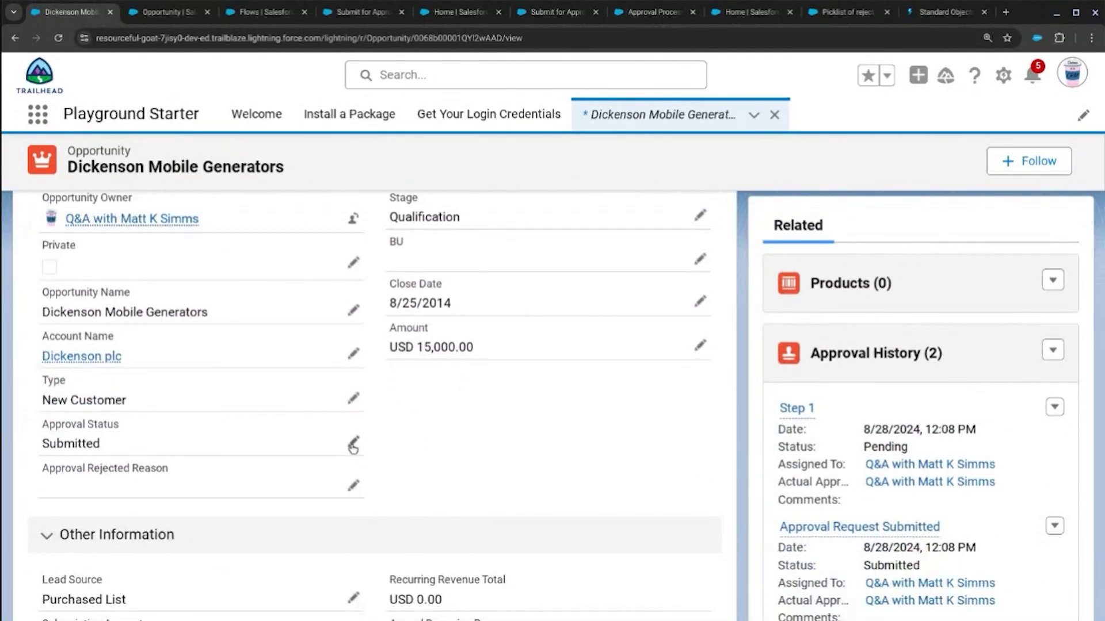
click(353, 448)
click(298, 496)
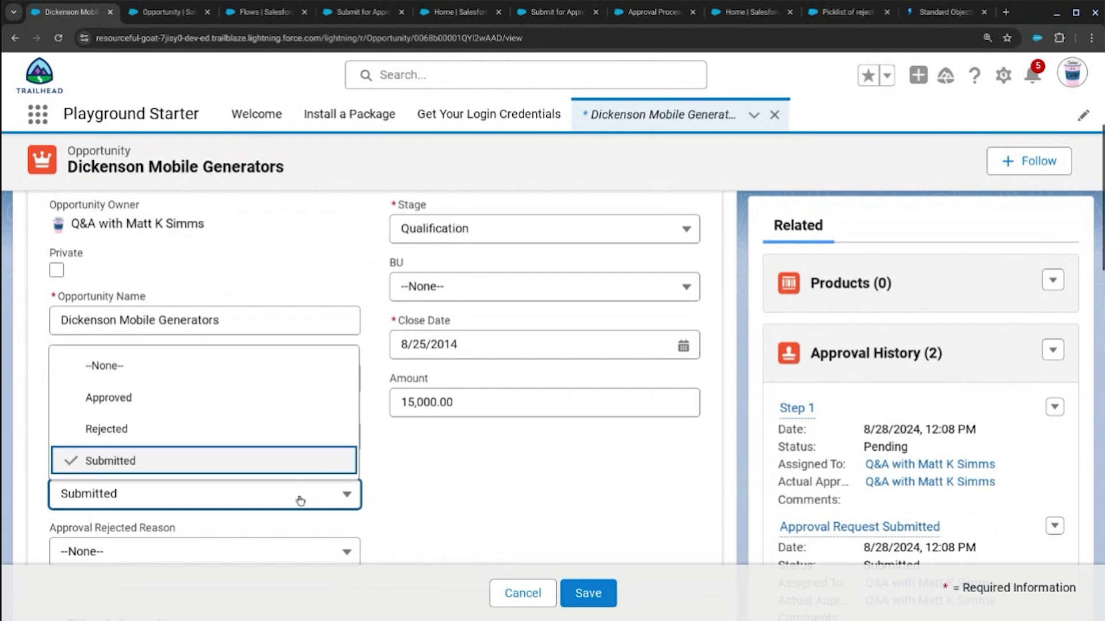
click(256, 431)
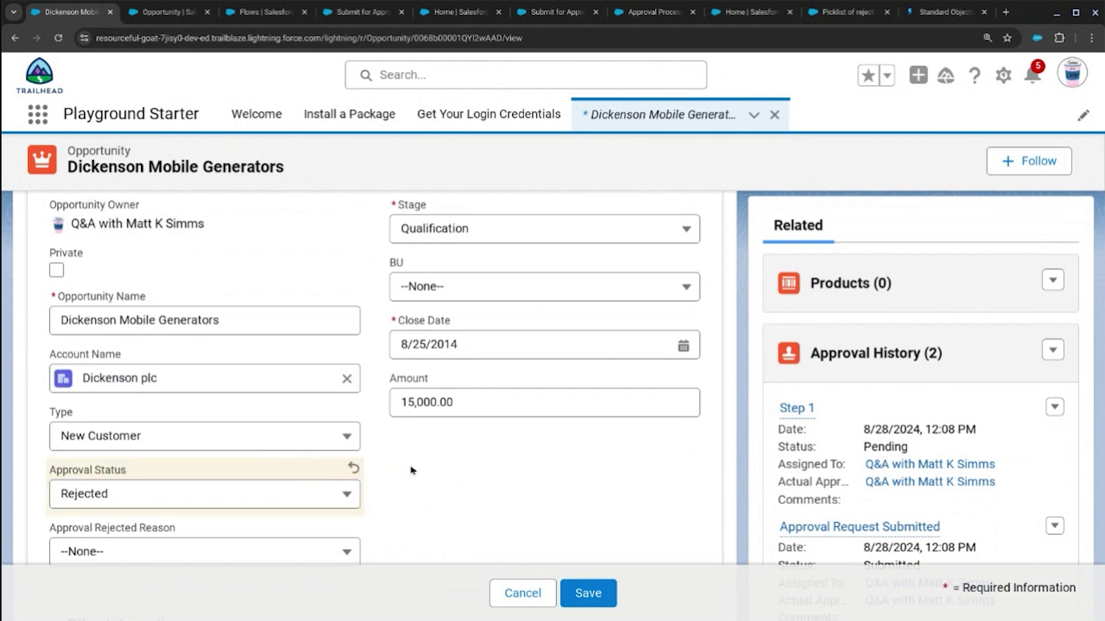
scroll(411, 468, down, 2)
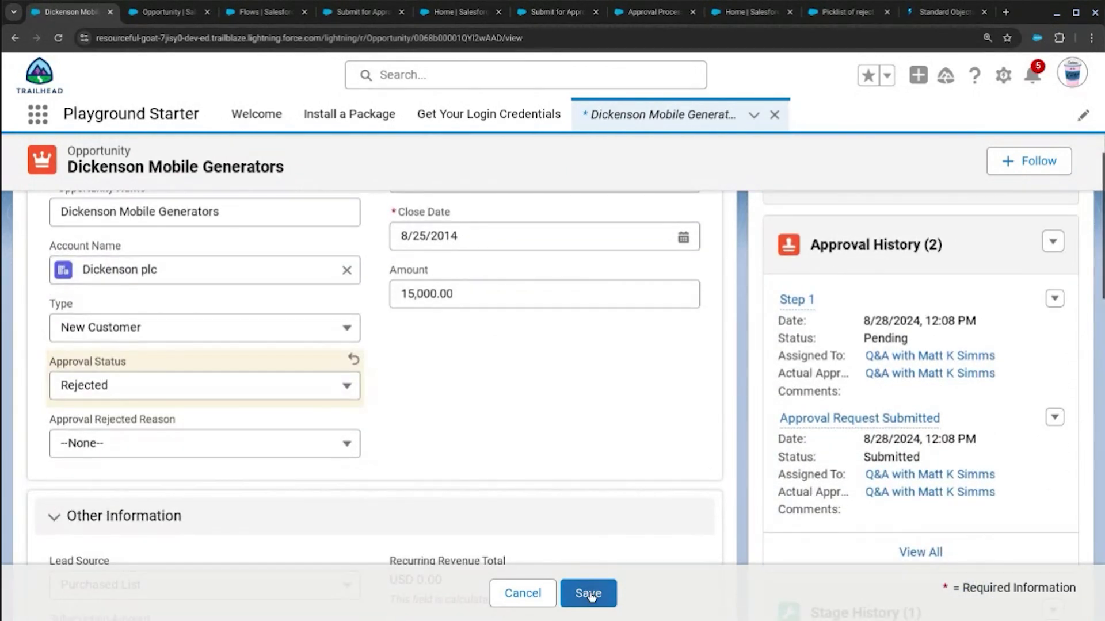
click(589, 593)
Set Approval Rejected Reason to Not Enough Products and save the opportunity
click(296, 445)
click(264, 346)
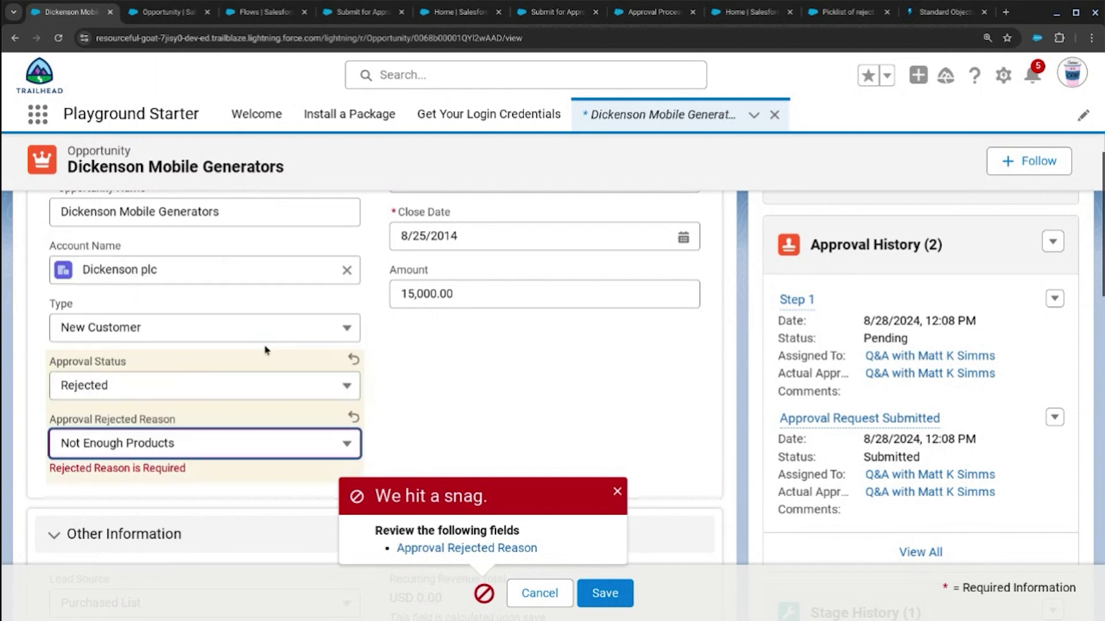
click(604, 601)
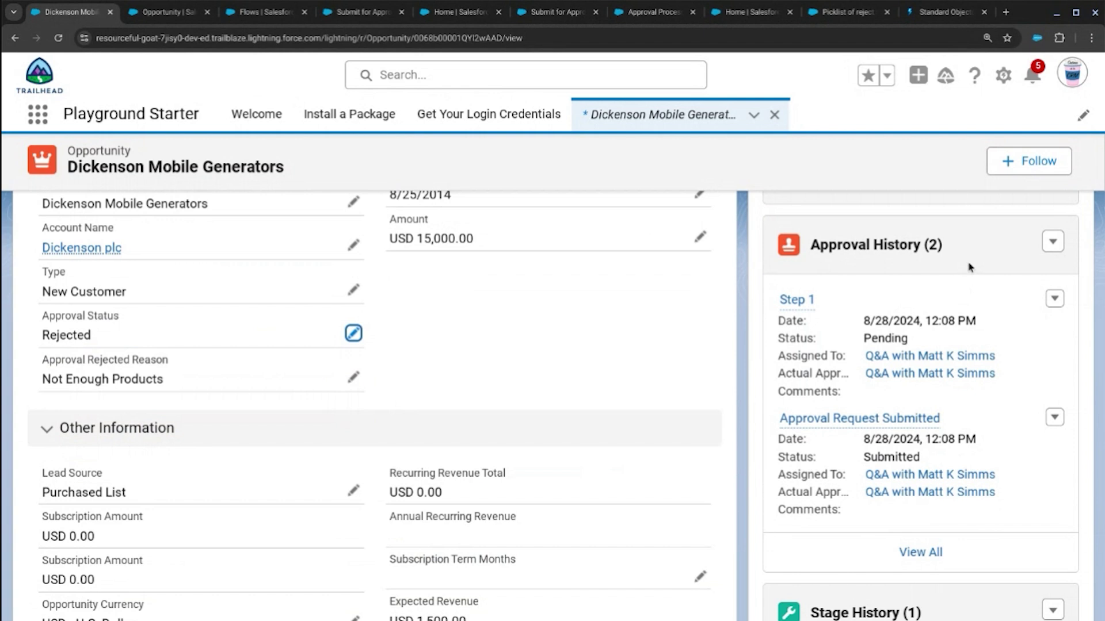
Reject the opportunity's pending Step 1 approval request from its Approval History, without entering comments
click(1056, 241)
click(1055, 240)
click(926, 550)
click(15, 38)
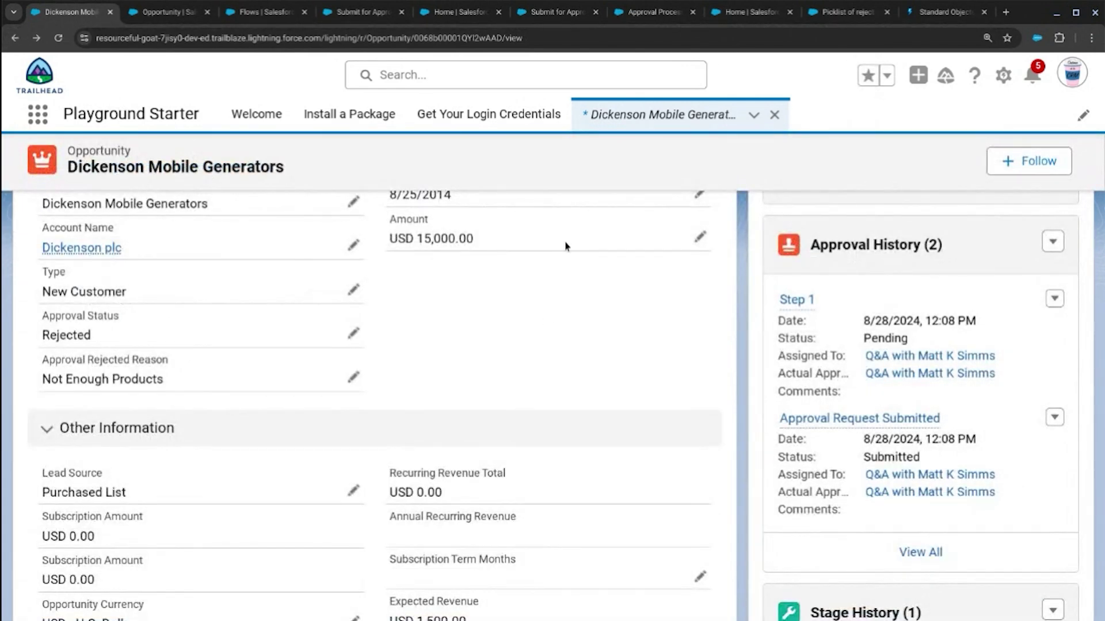
click(1050, 249)
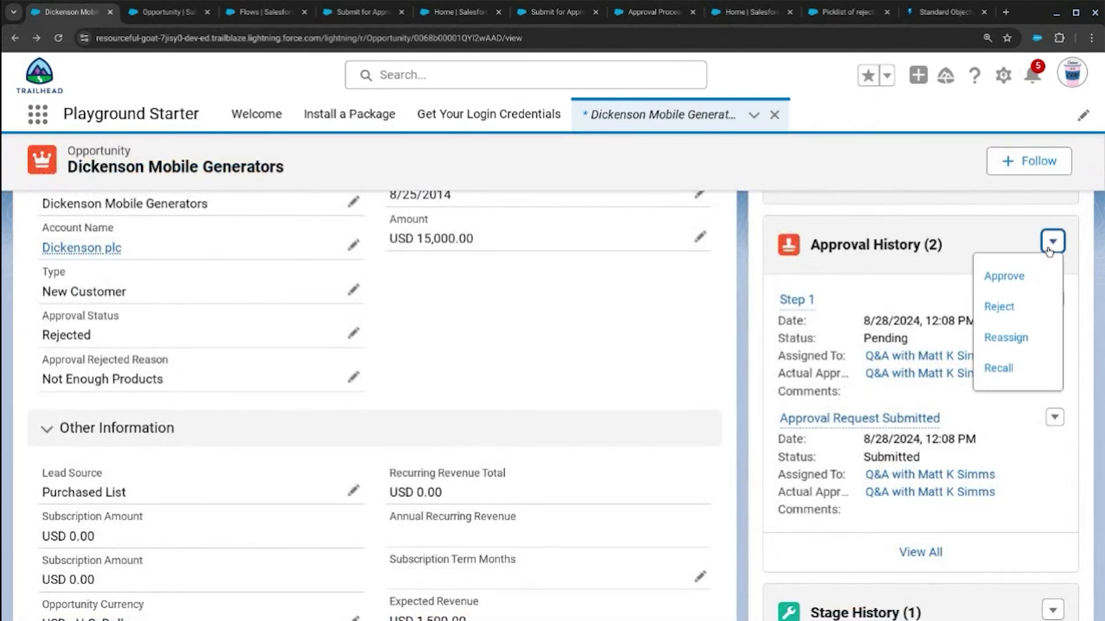
click(1029, 307)
click(780, 487)
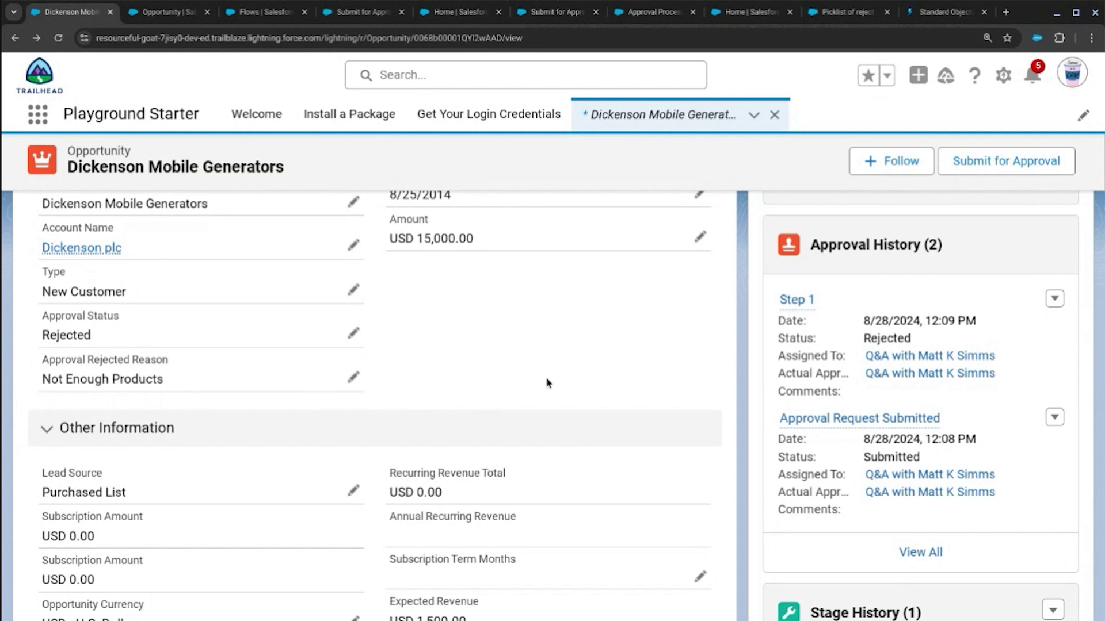
Compare the opportunity's Approval Status, Approval Rejected Reason and Approval History with the Trailblazer Community question about a picklist of reject reasons
drag(191, 380, 39, 380)
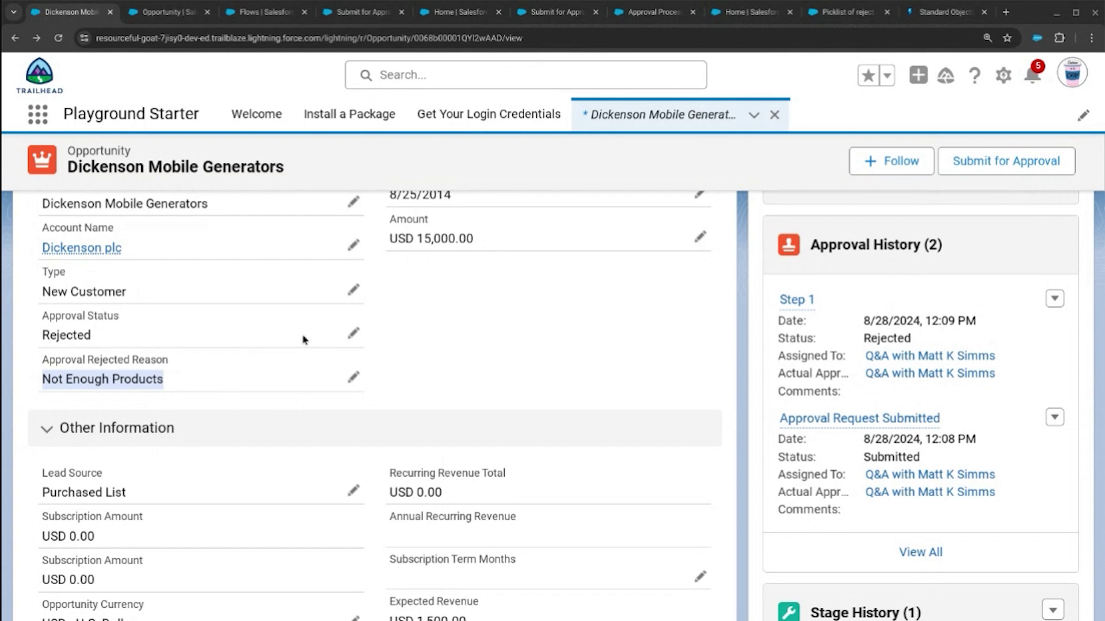
click(466, 329)
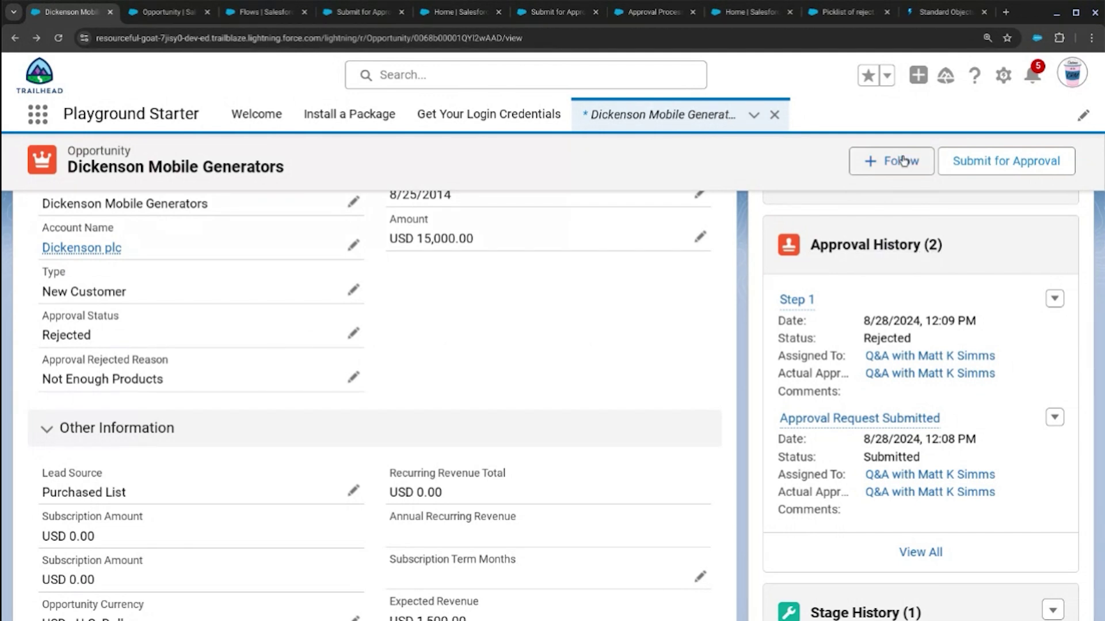
click(846, 12)
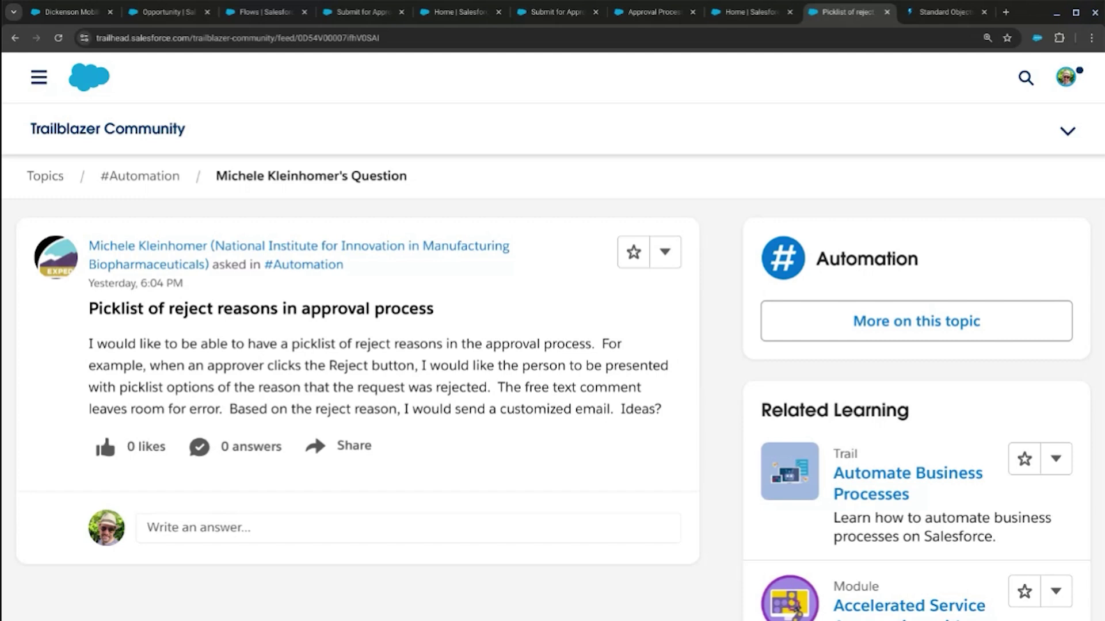
key(ctrl+1)
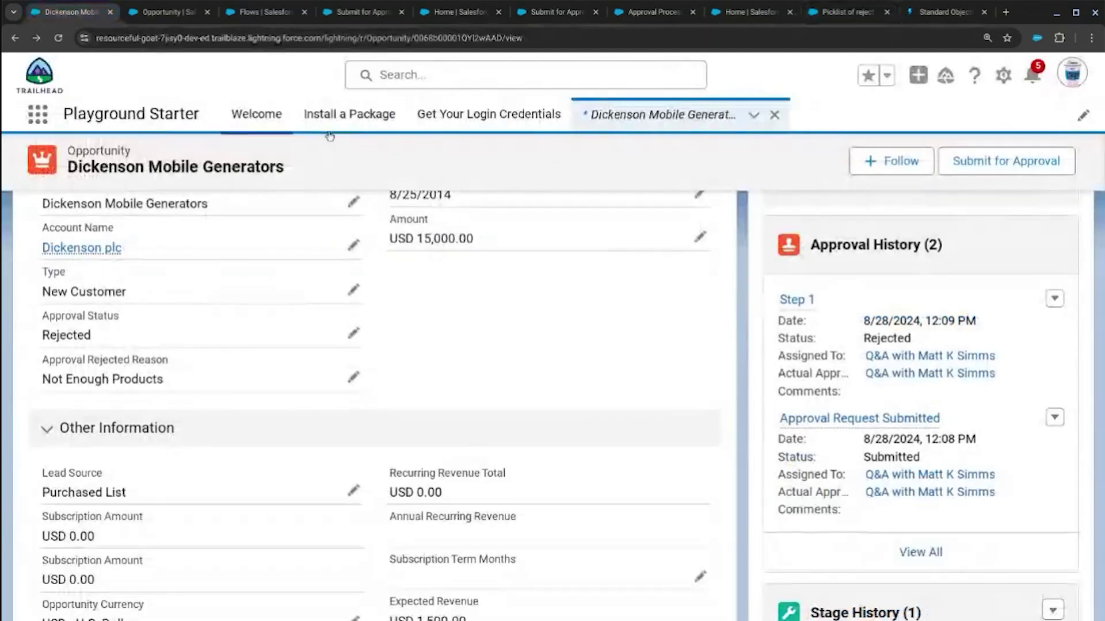
scroll(681, 320, up, 10)
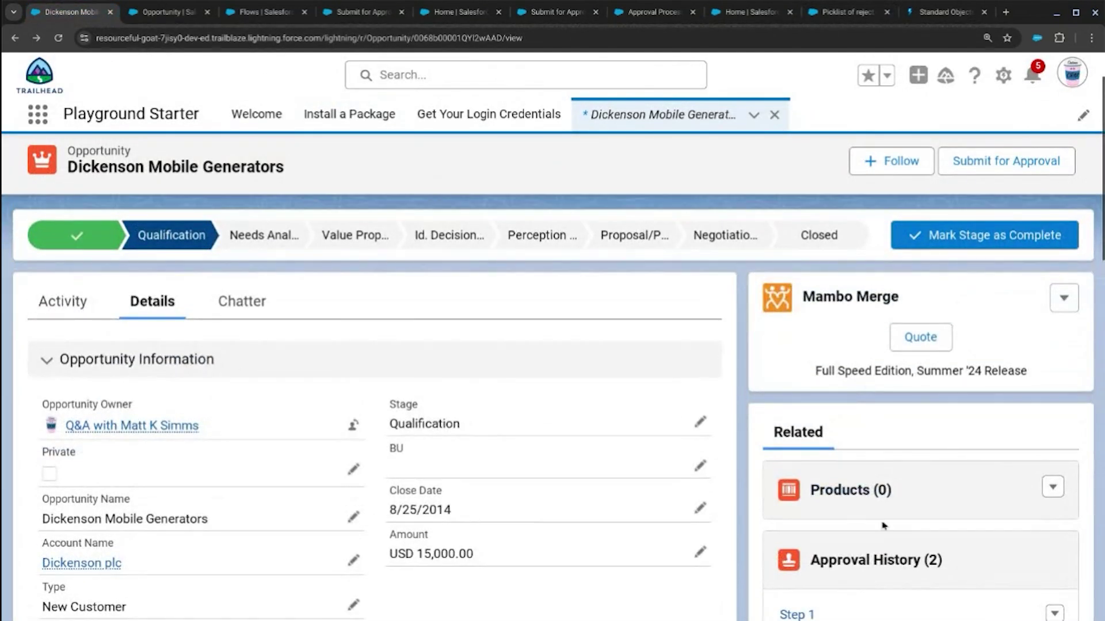
scroll(900, 438, down, 2)
scroll(876, 361, down, 2)
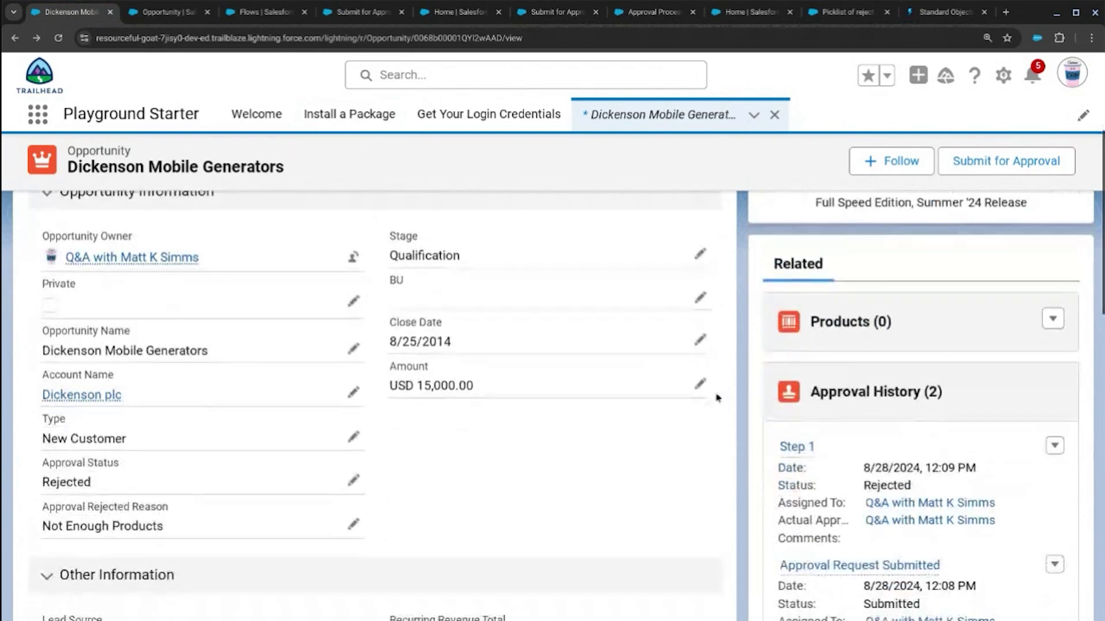
double_click(109, 489)
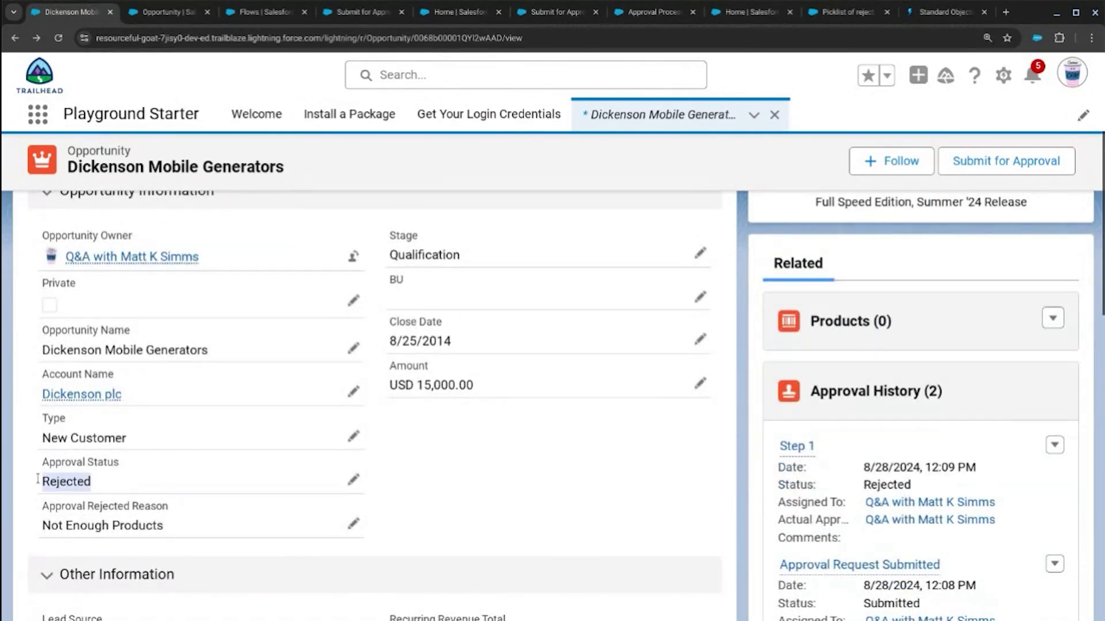